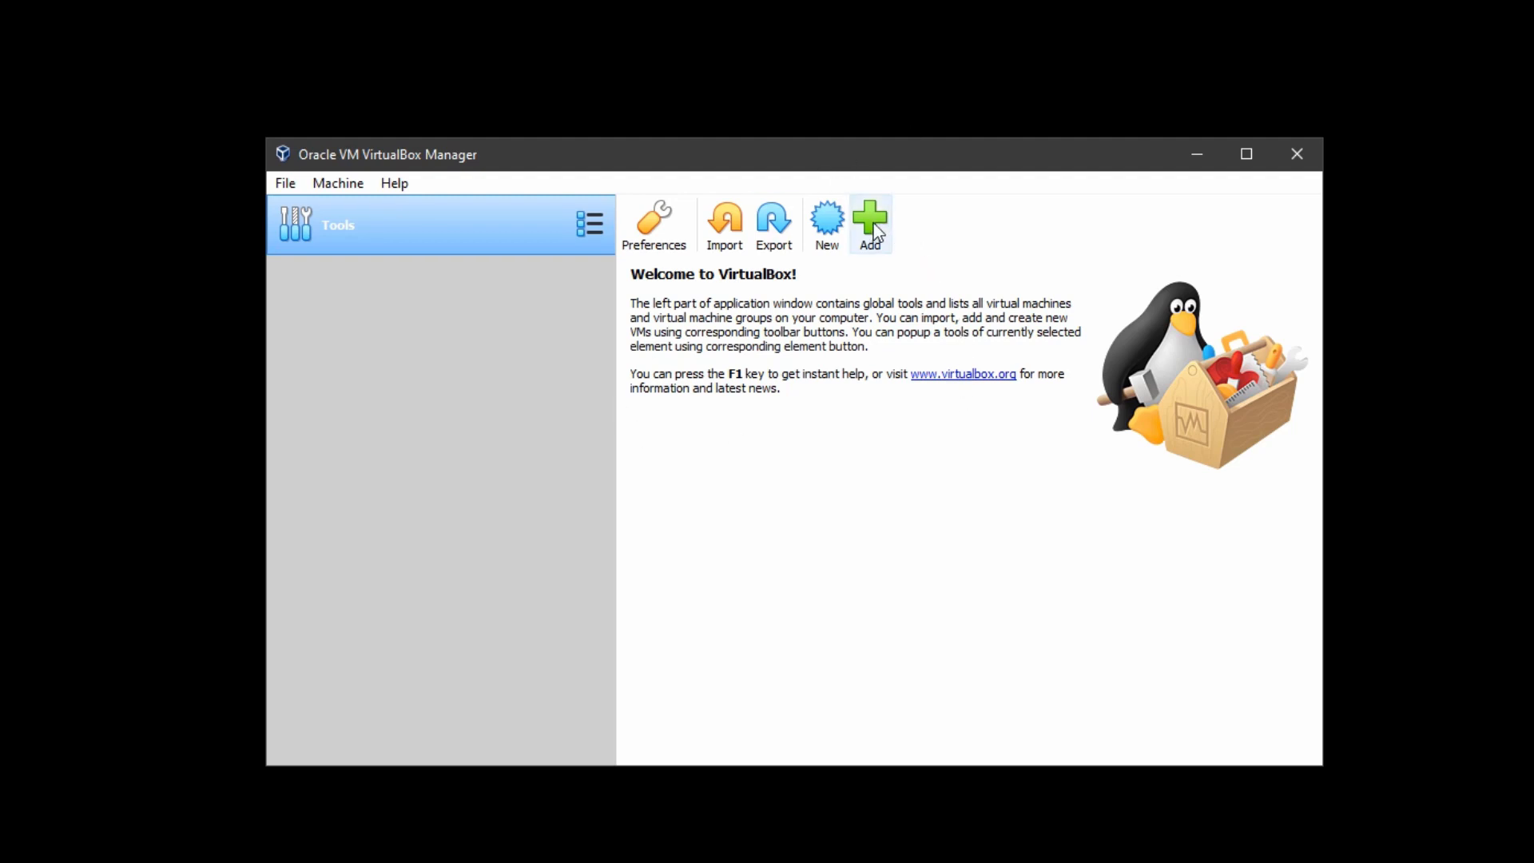
# Start a new Windows 98 virtual machine named win98 and allocate 128 MB of memory to it
pyautogui.rightClick(380, 224)
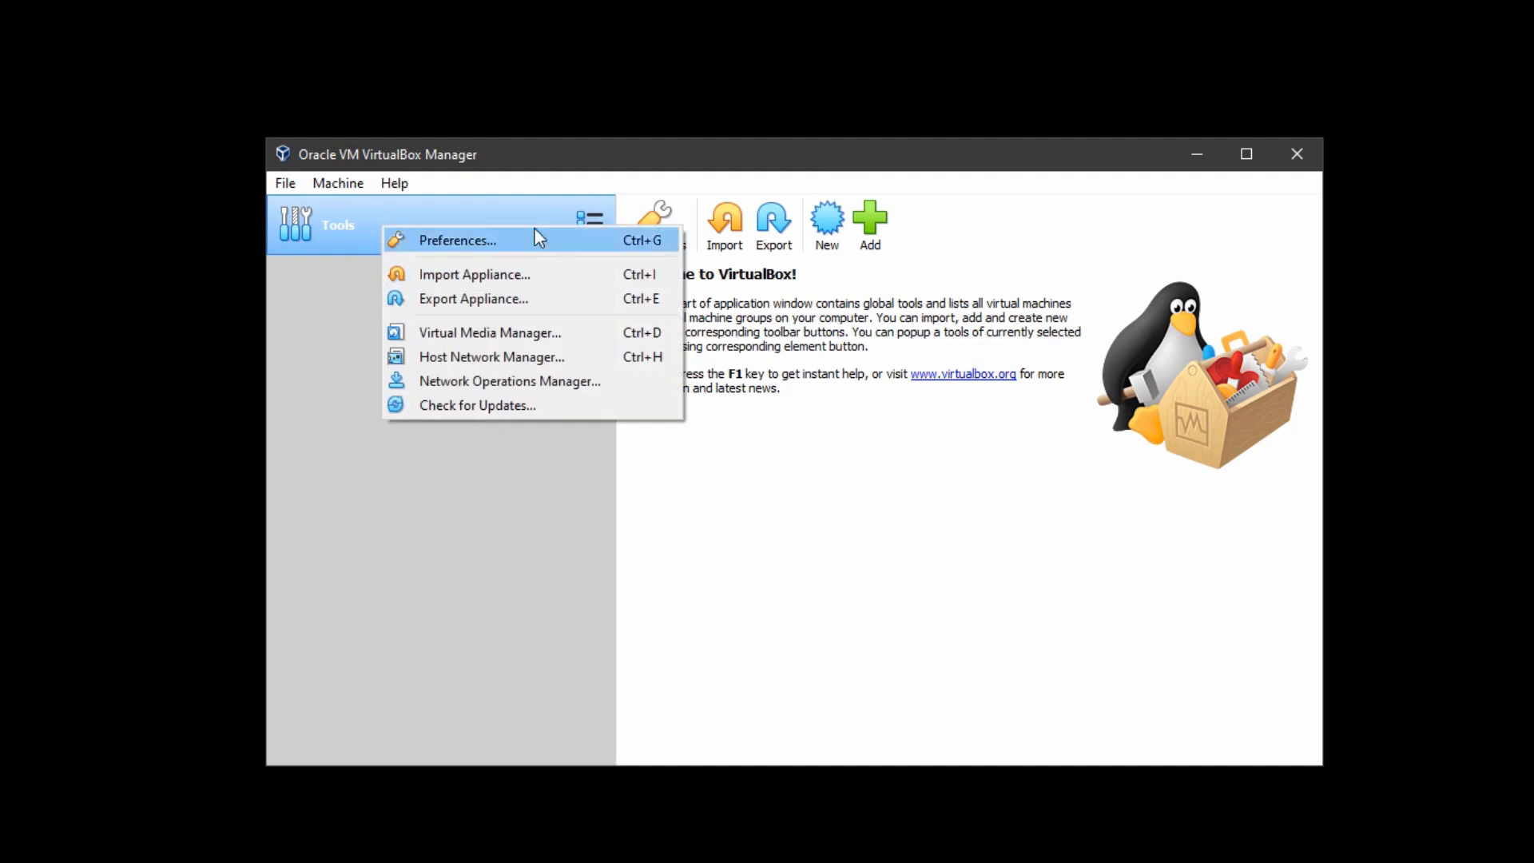
pyautogui.click(338, 183)
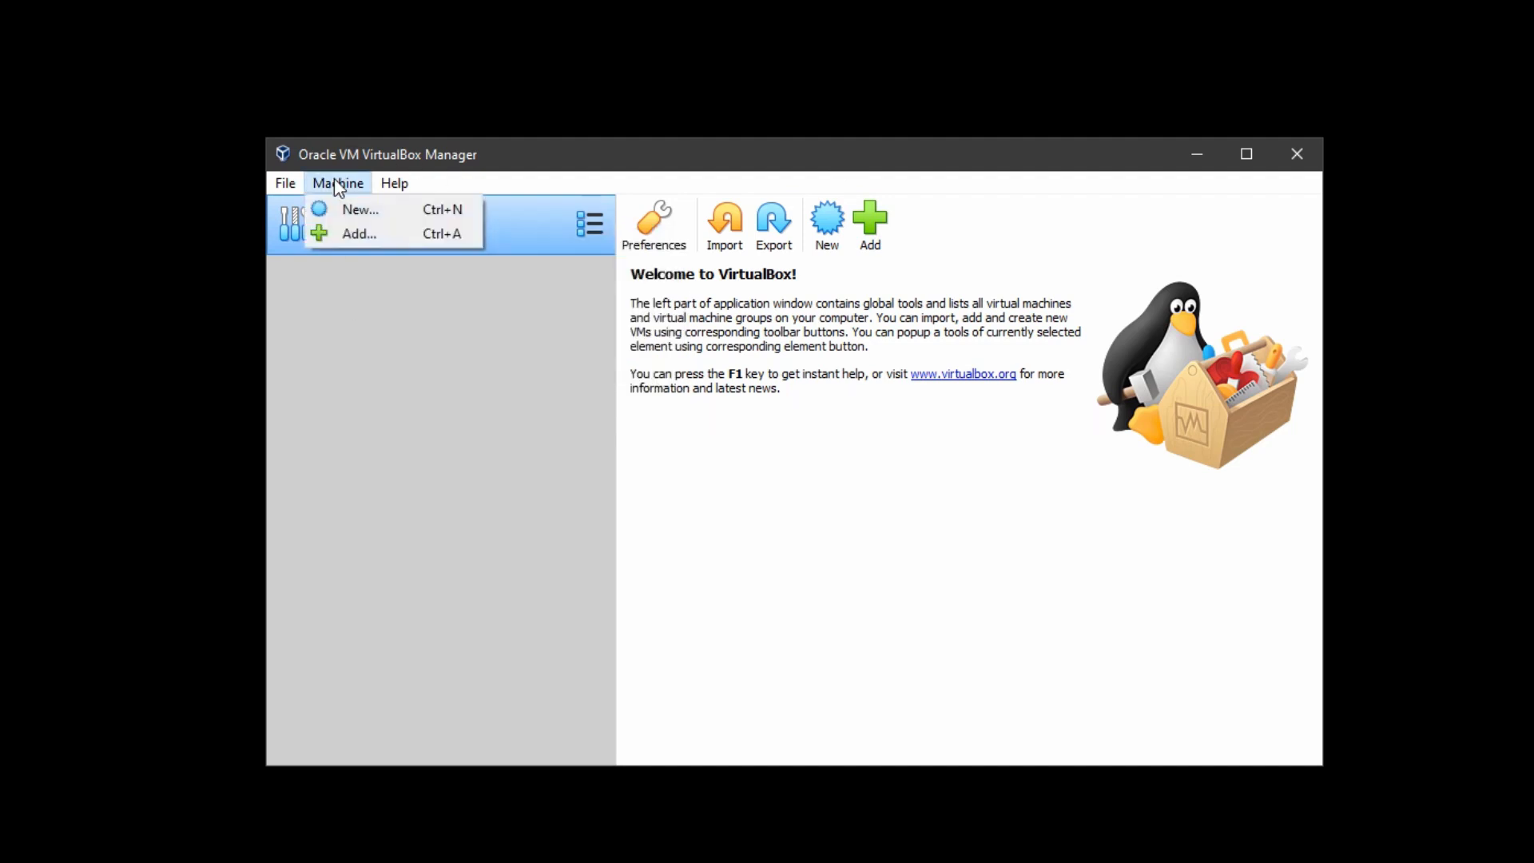
pyautogui.click(401, 211)
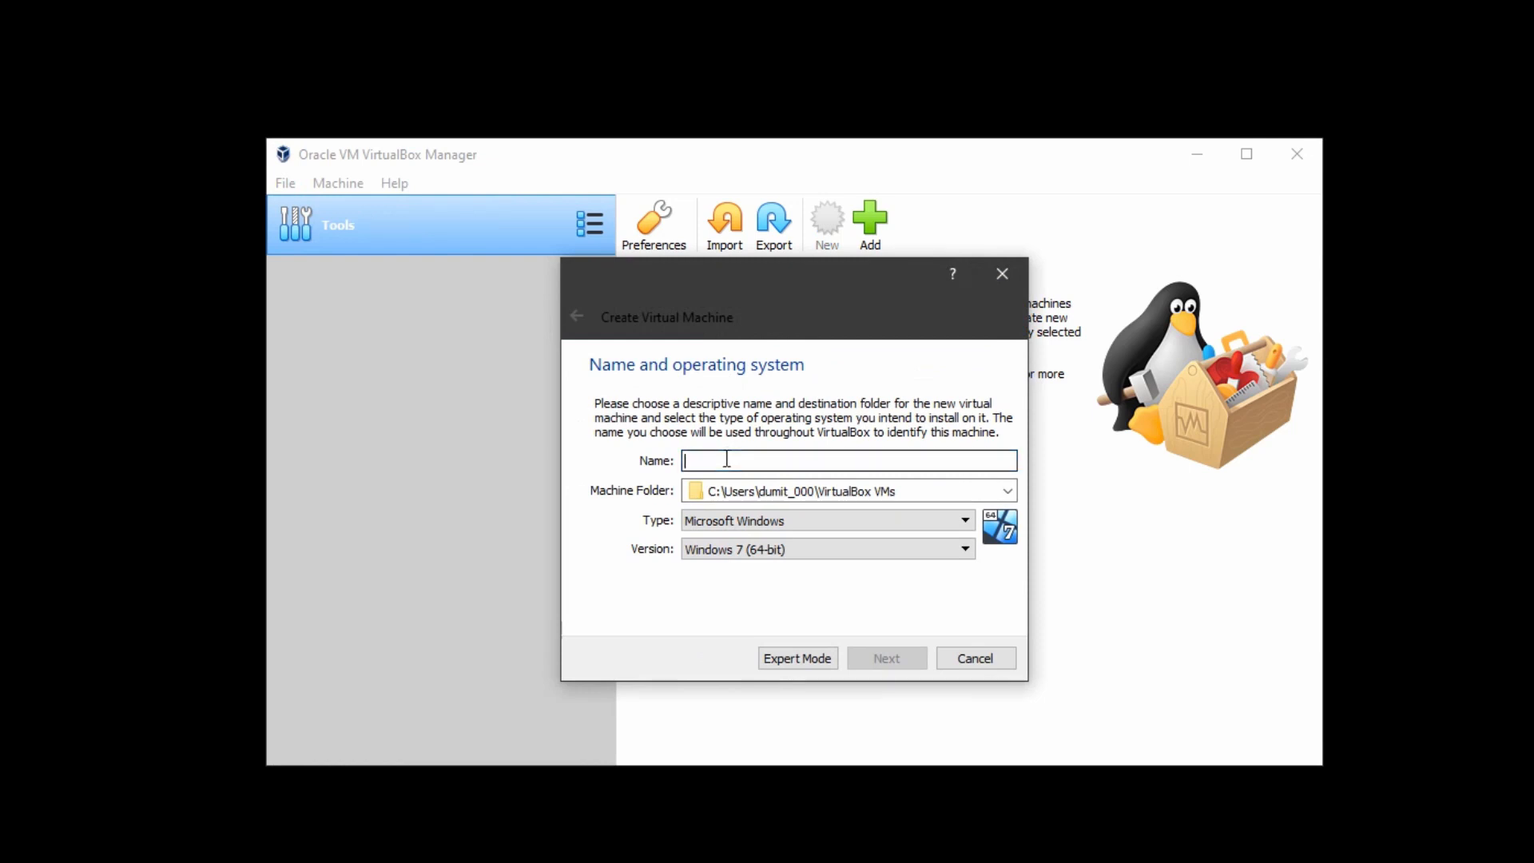
pyautogui.write('win98')
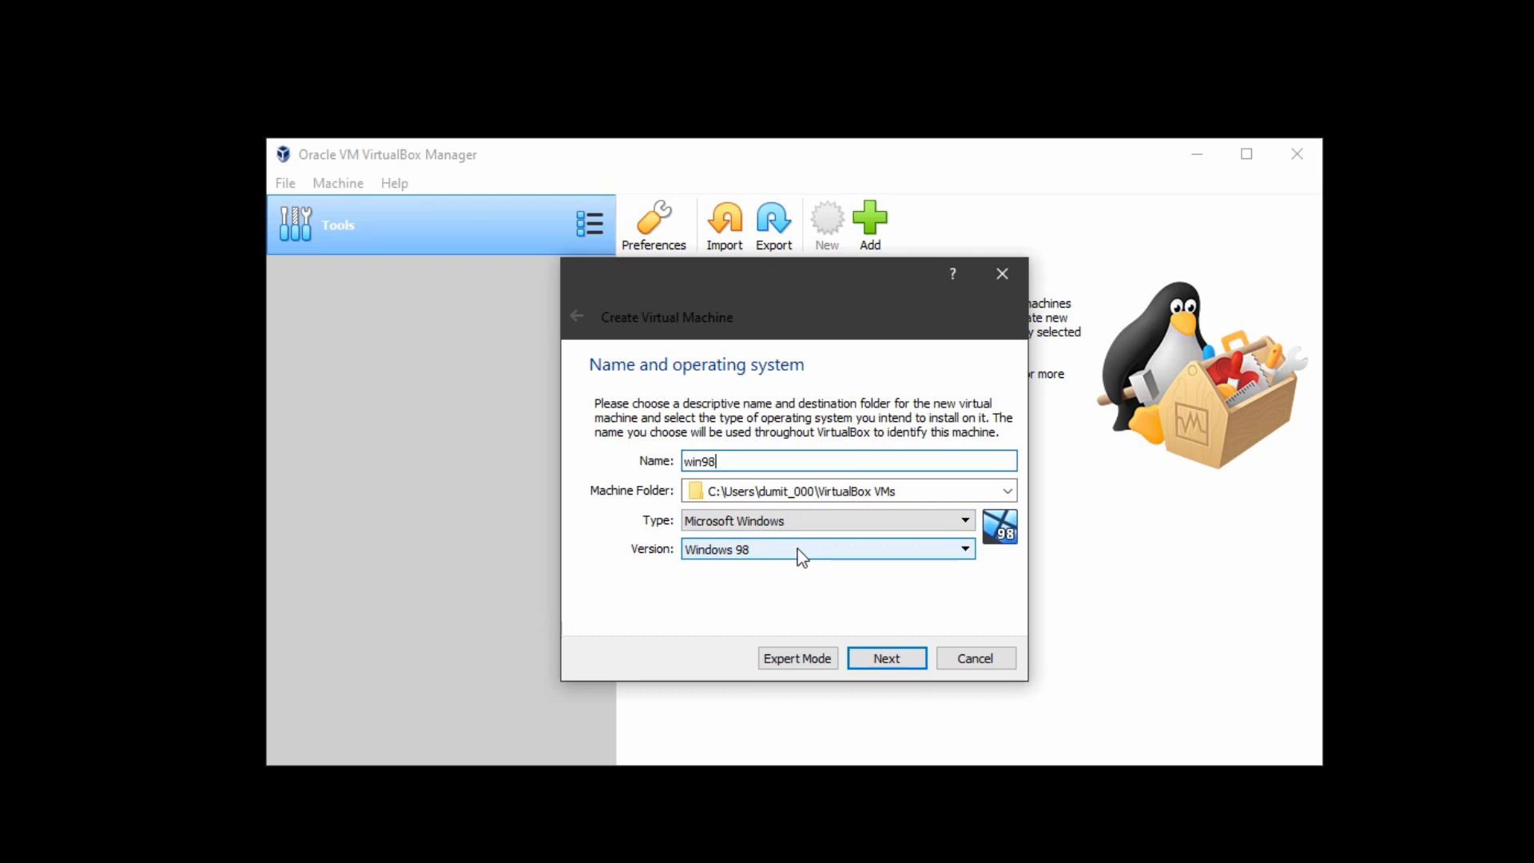
pyautogui.click(912, 663)
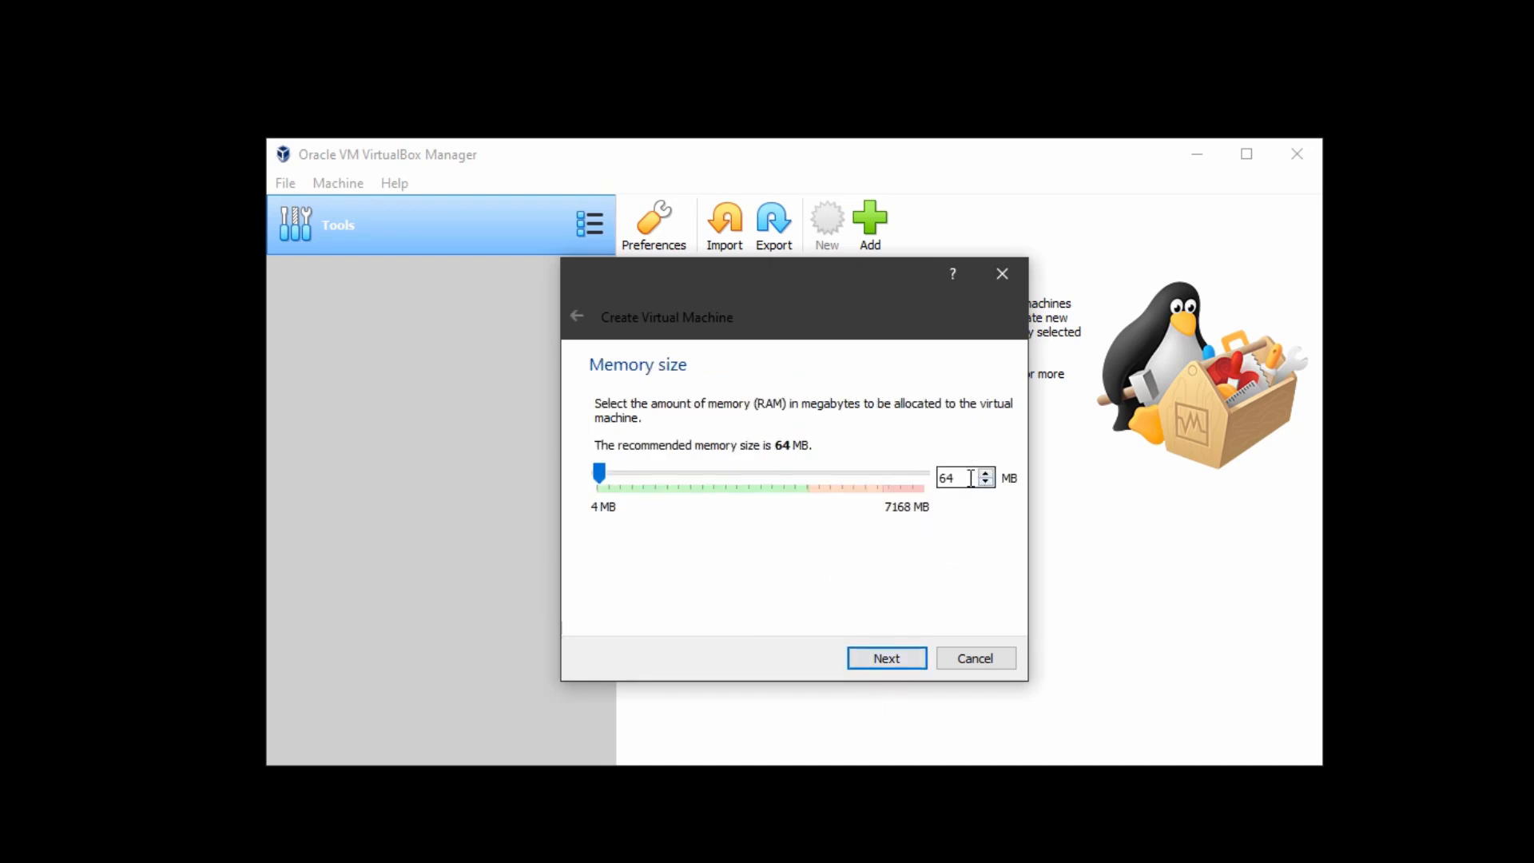
pyautogui.doubleClick(971, 477)
pyautogui.write('128')
pyautogui.click(899, 659)
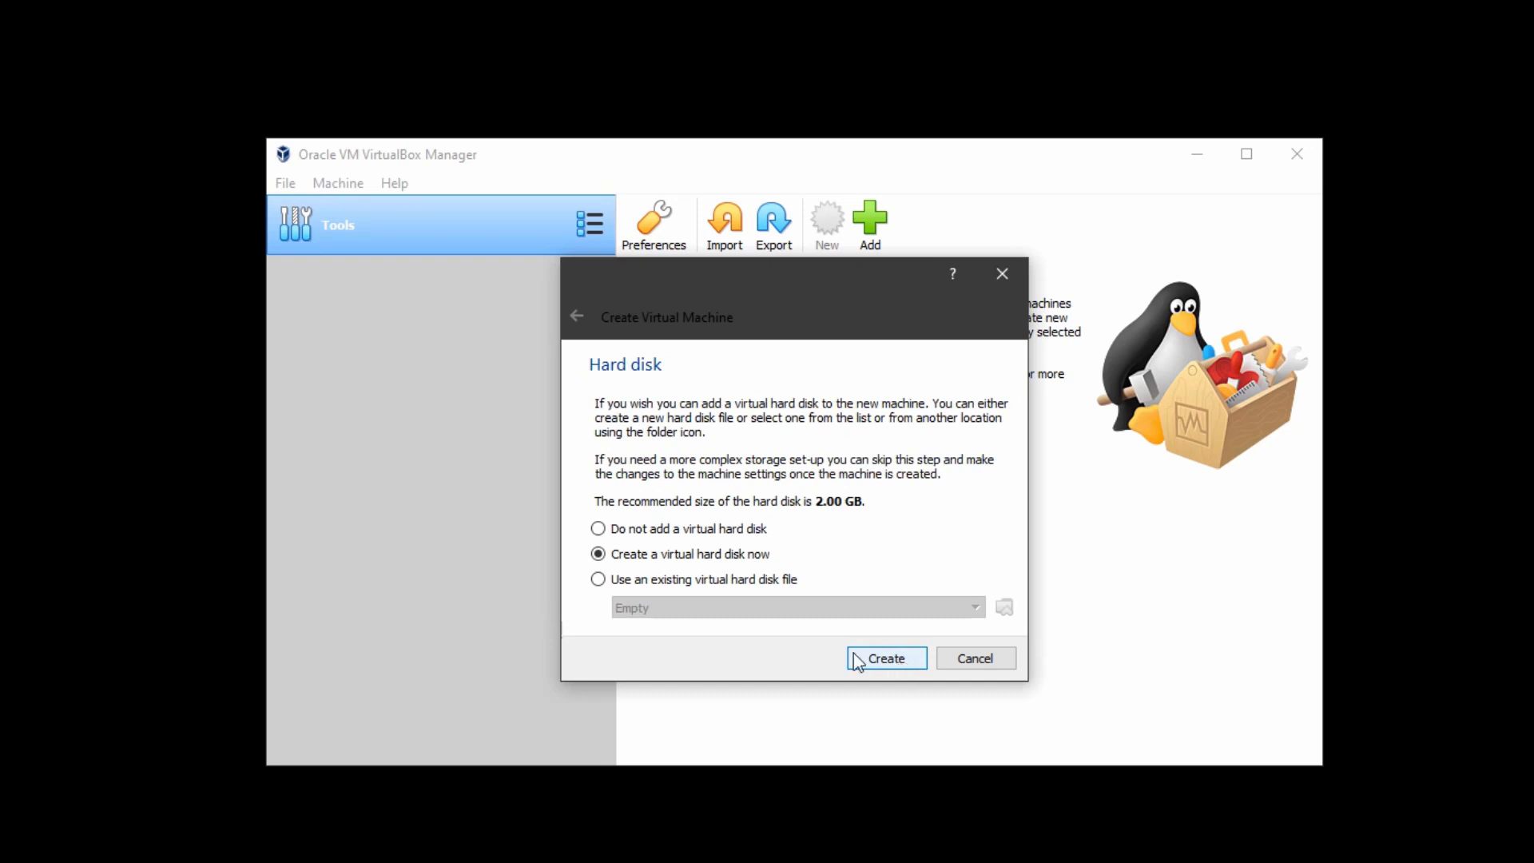
# Create a dynamically allocated 2.00 GB VDI hard disk named win98 for the new virtual machine
pyautogui.click(898, 658)
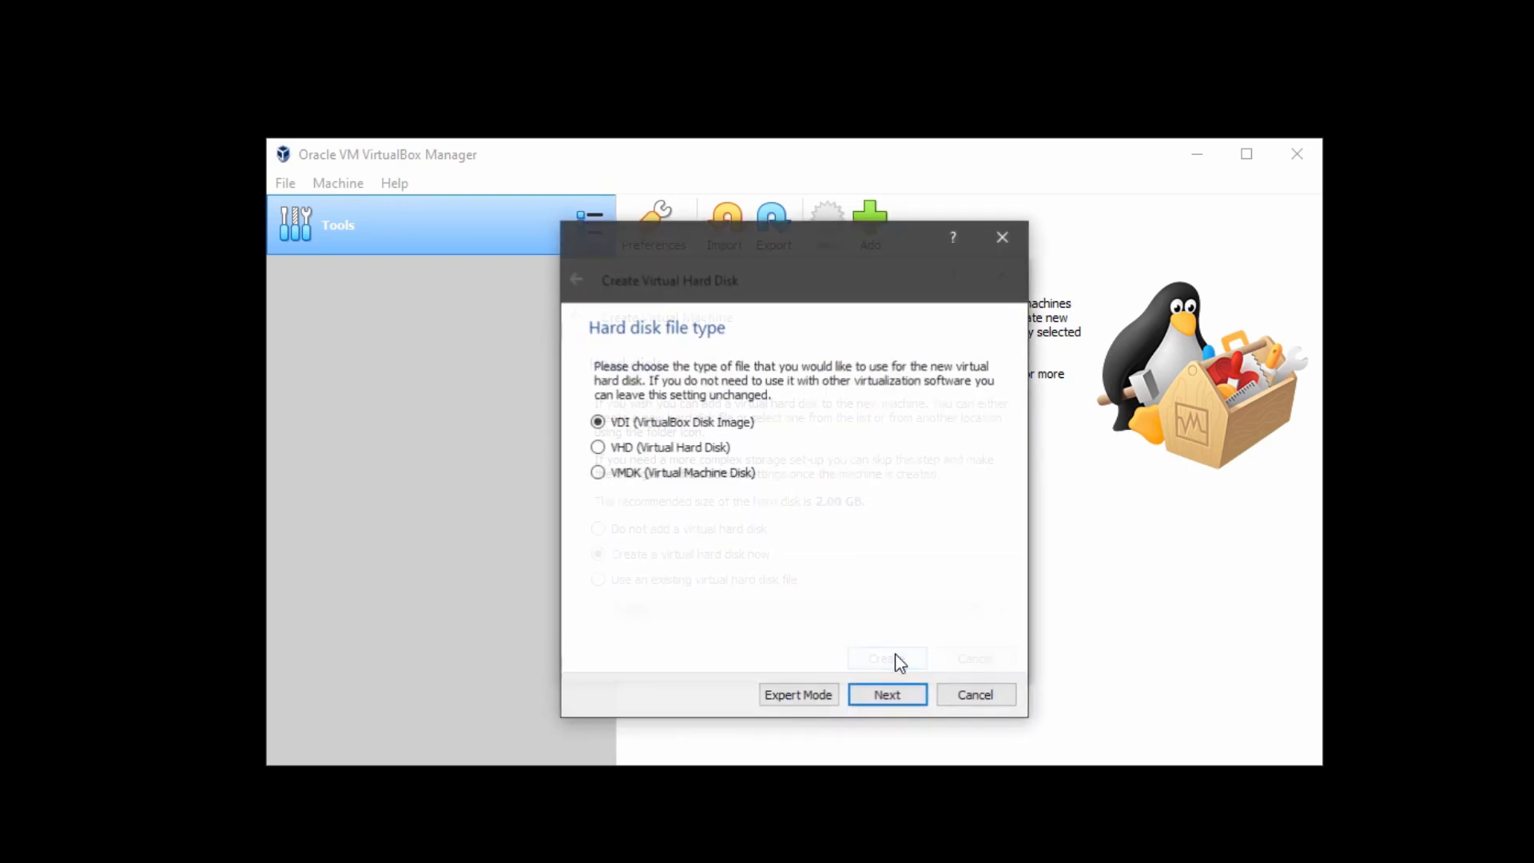
pyautogui.click(888, 695)
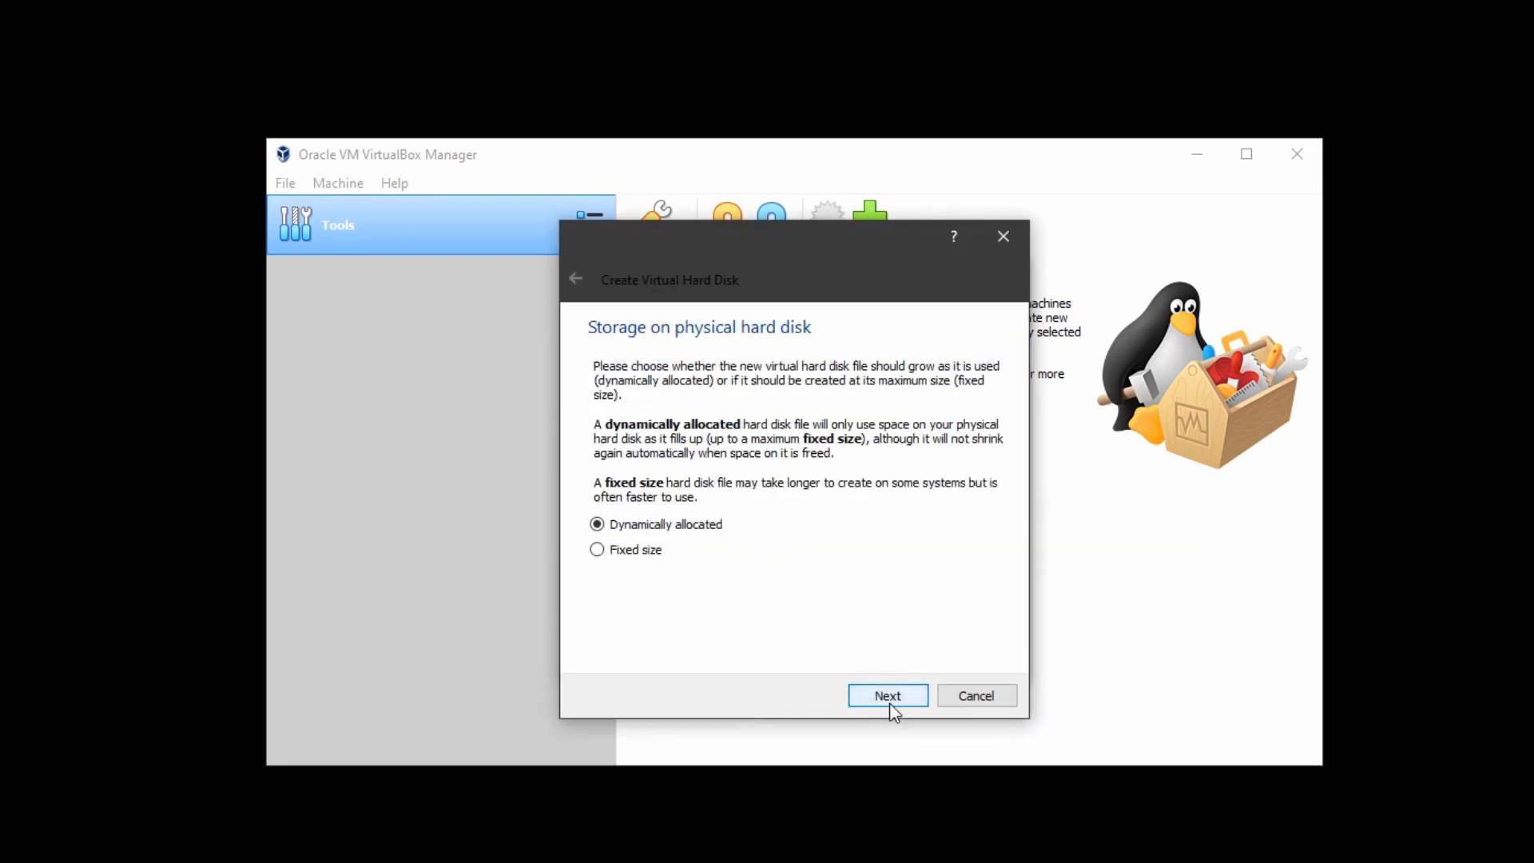
pyautogui.click(890, 706)
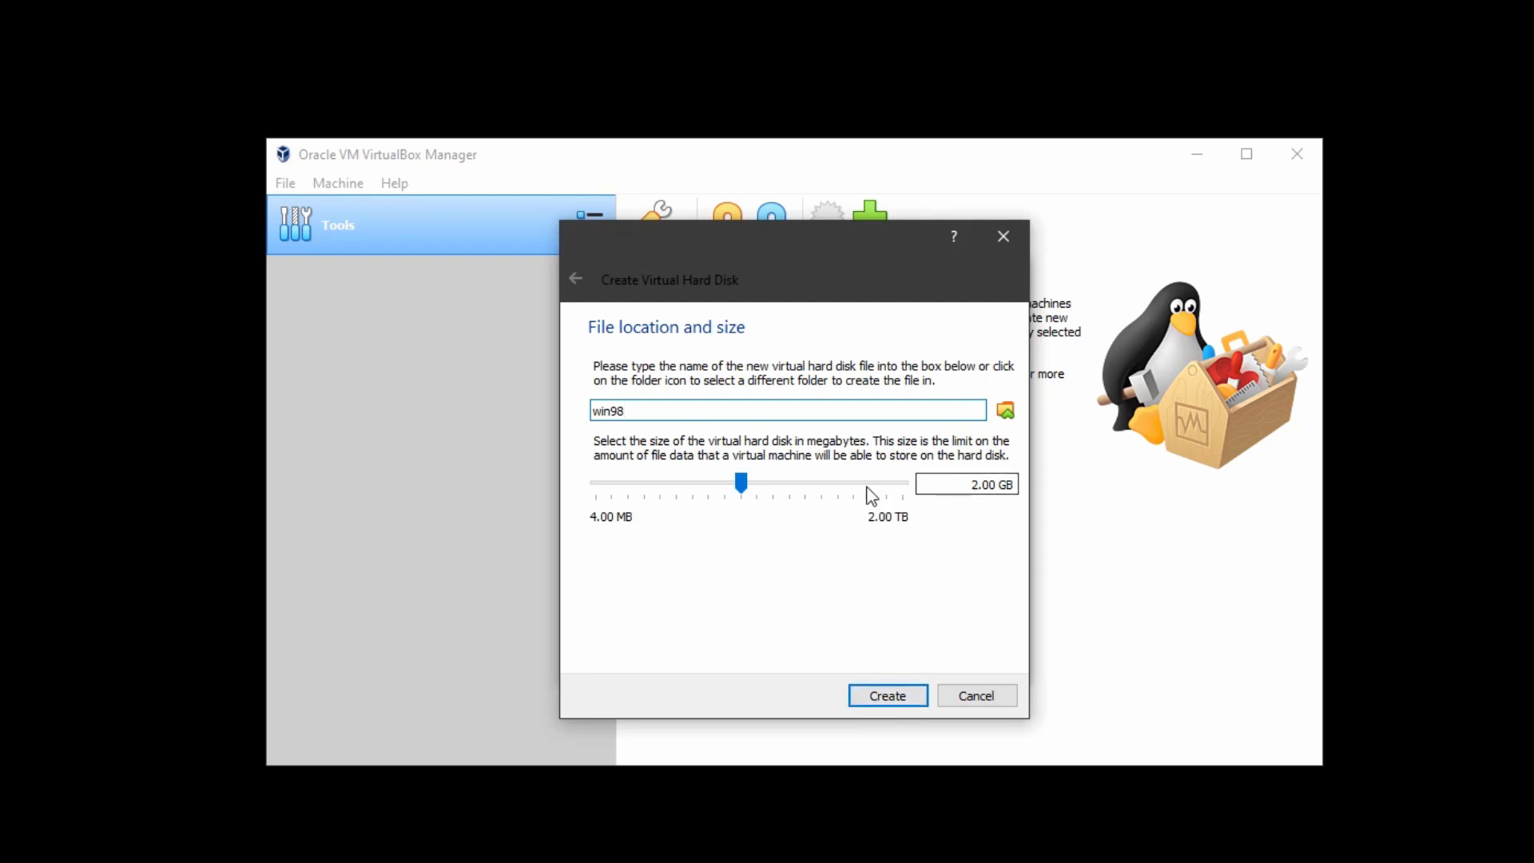
pyautogui.moveTo(870, 495)
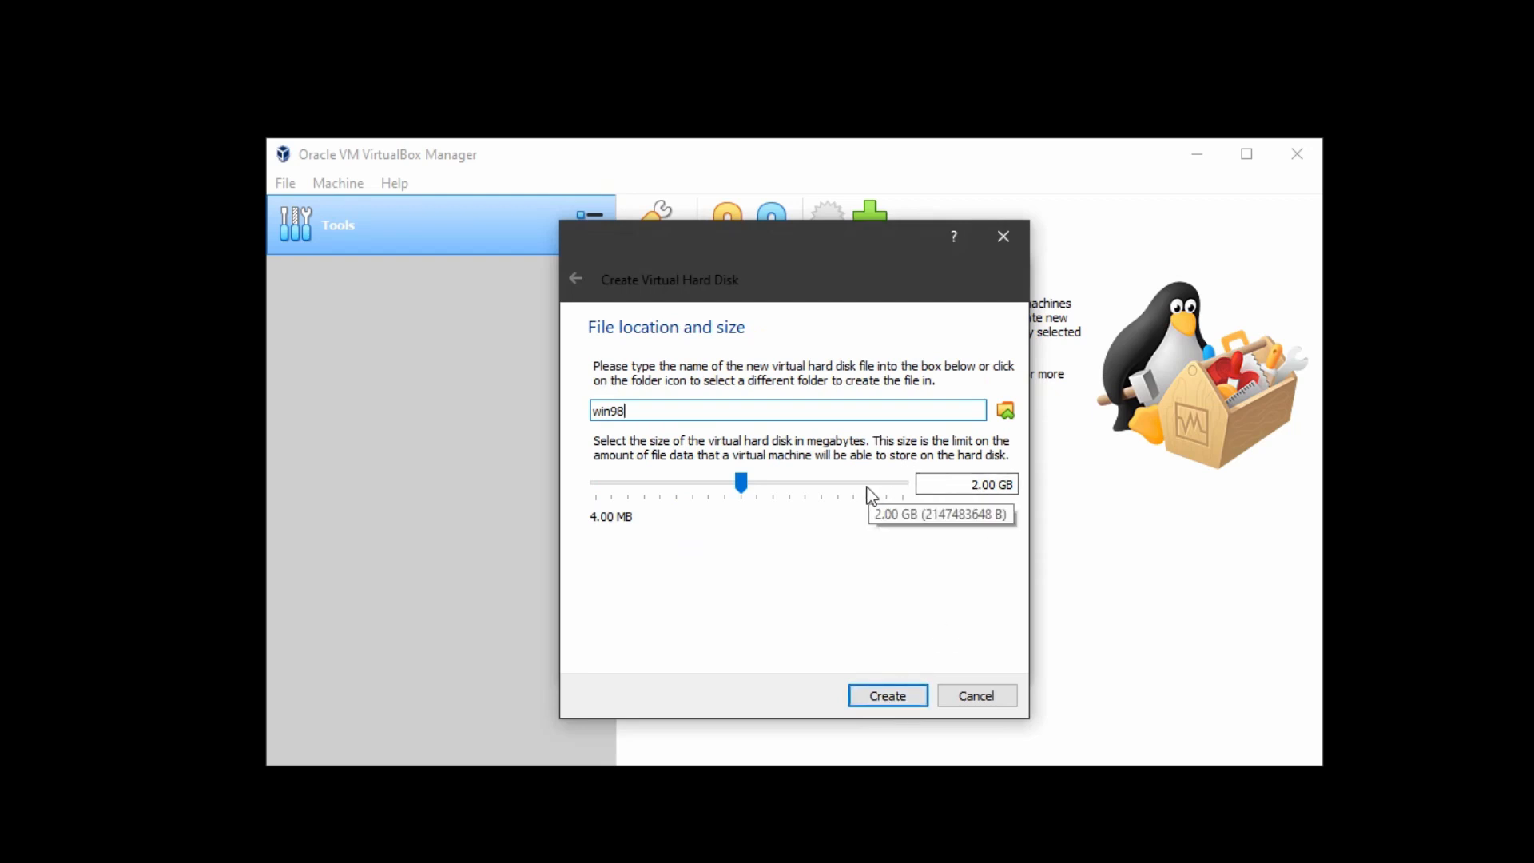
pyautogui.click(888, 704)
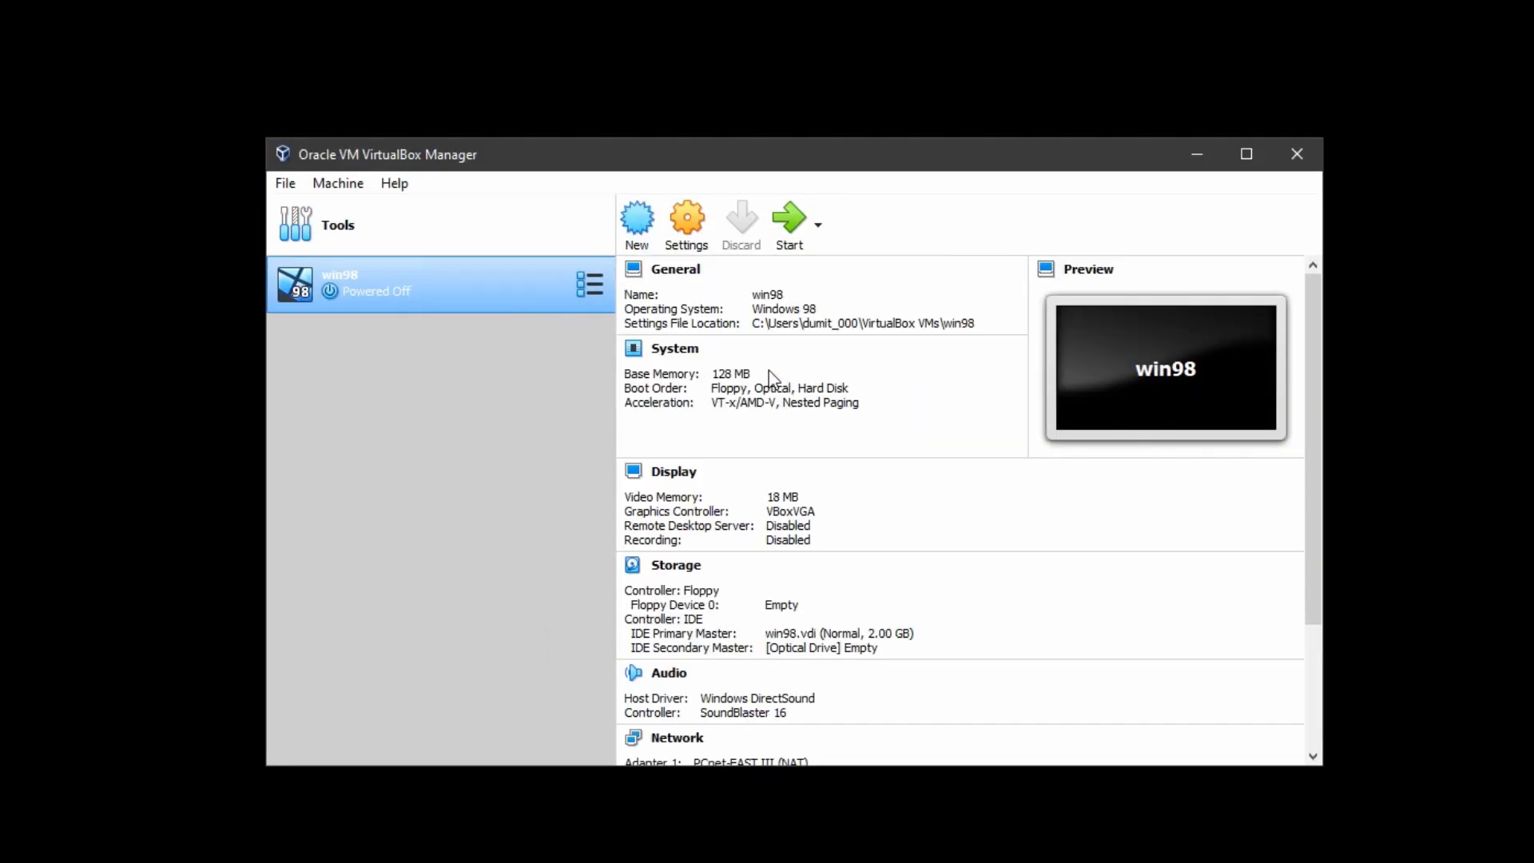
# In the win98 machine's display settings, set the graphics controller to VBoxSVGA and the video memory to 64 MB
pyautogui.rightClick(435, 296)
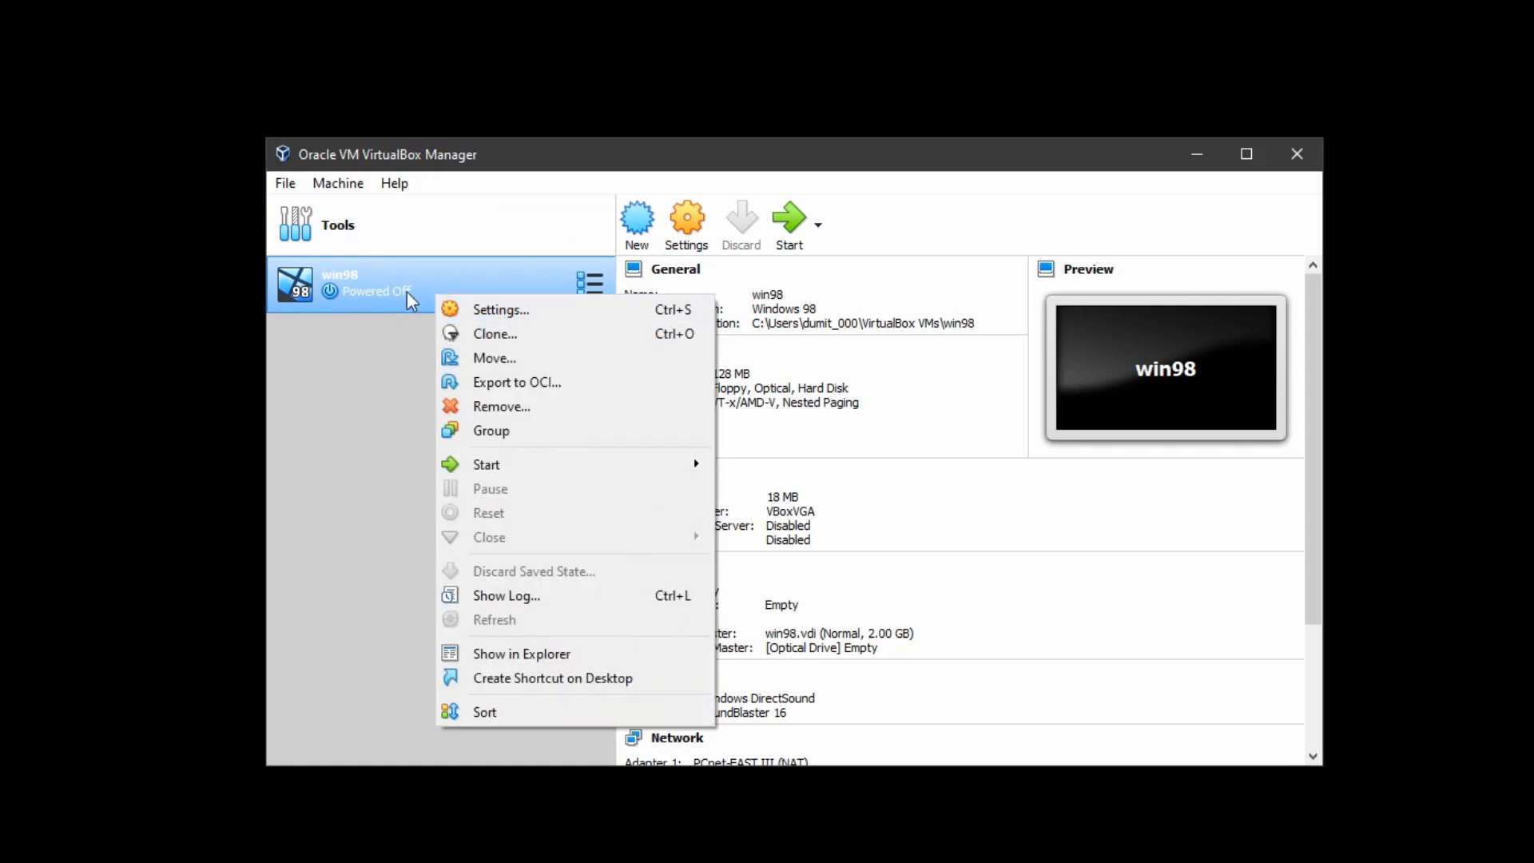
pyautogui.click(564, 310)
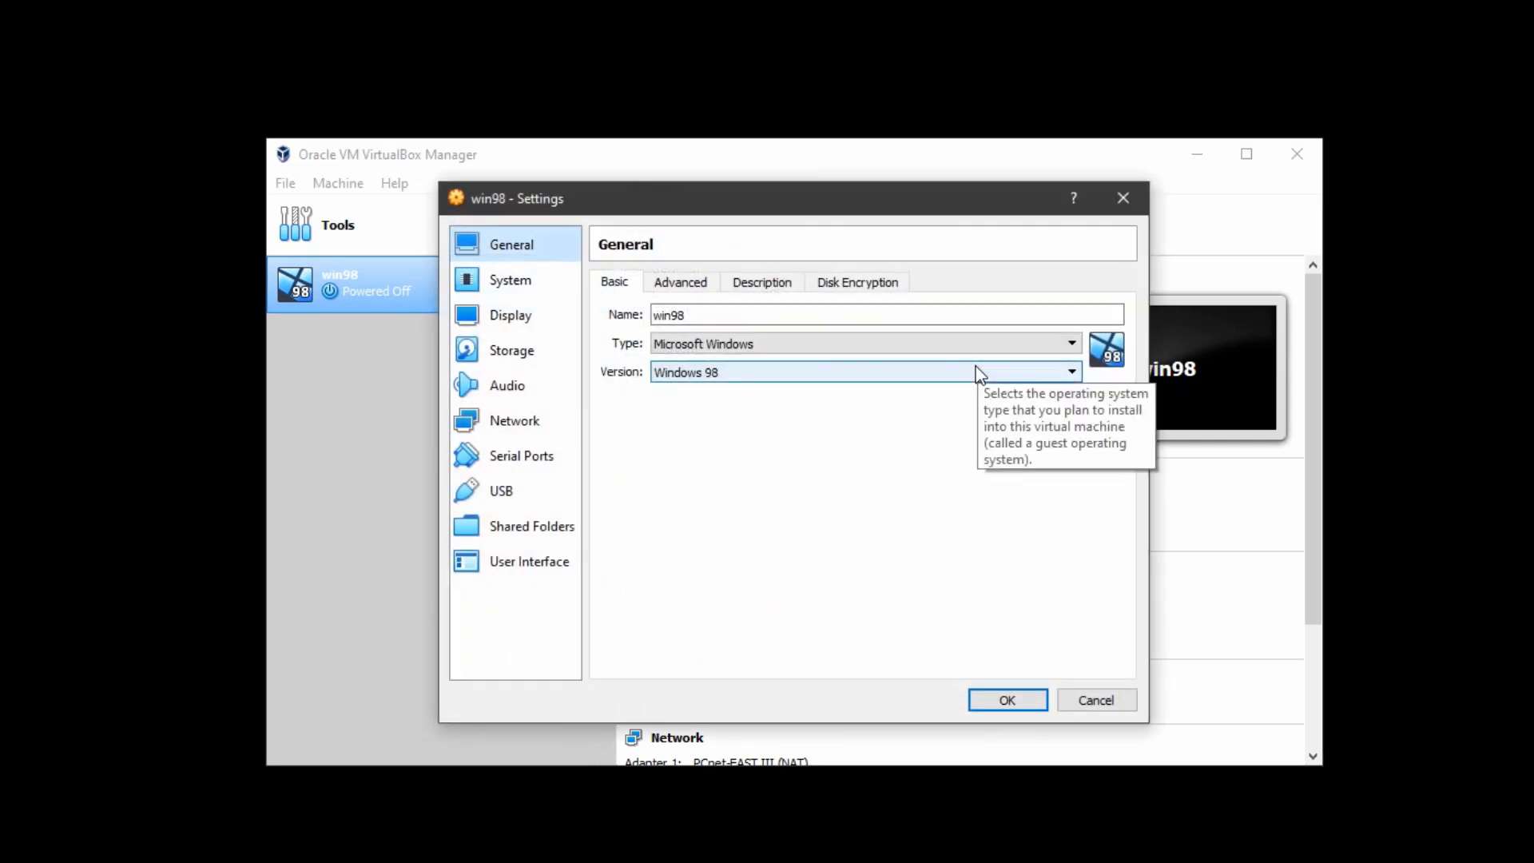
pyautogui.click(523, 281)
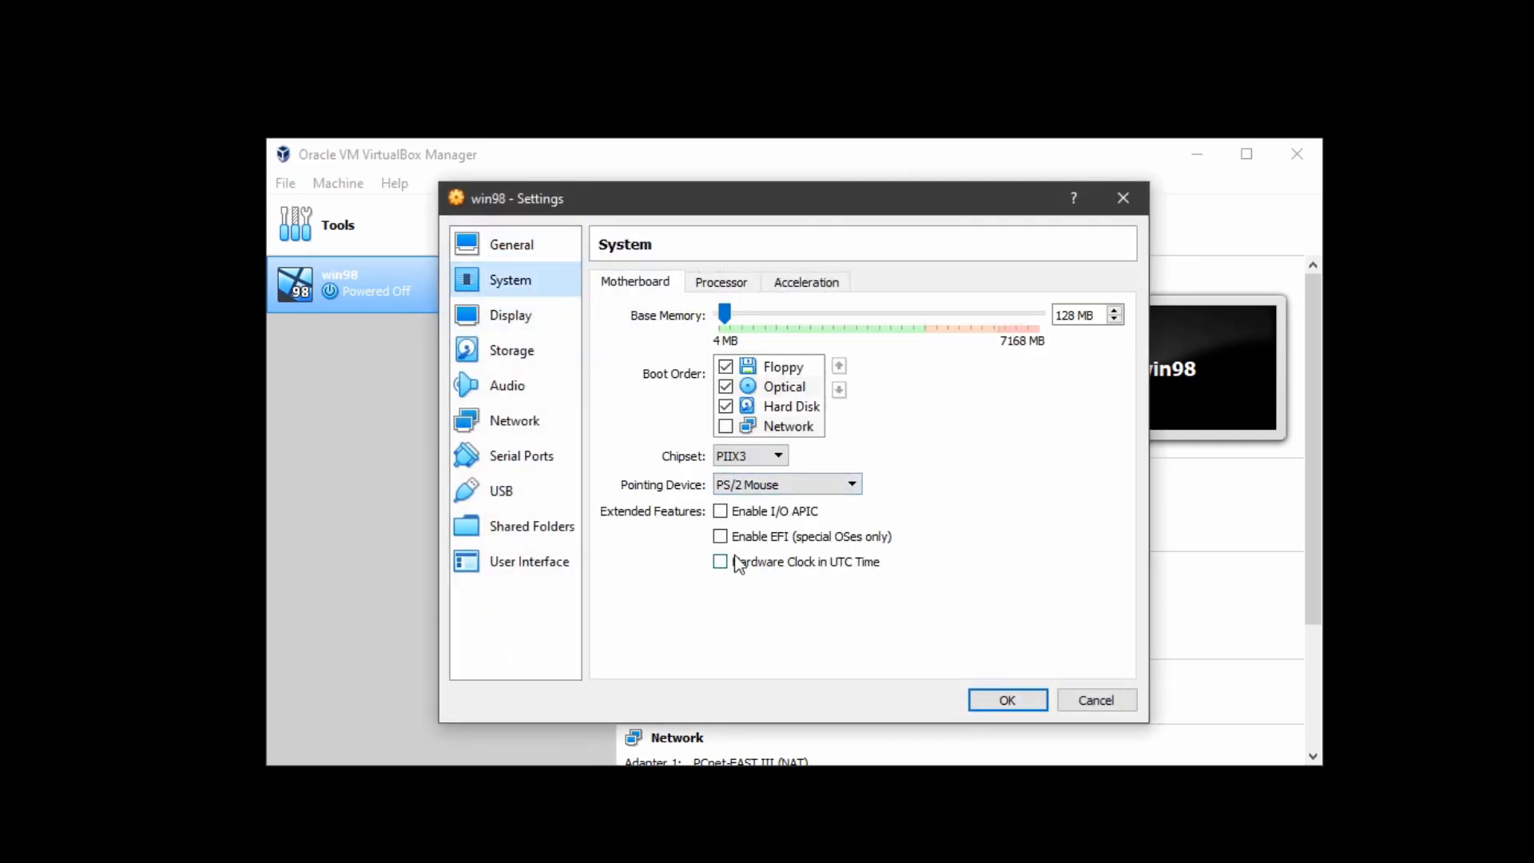
pyautogui.click(721, 281)
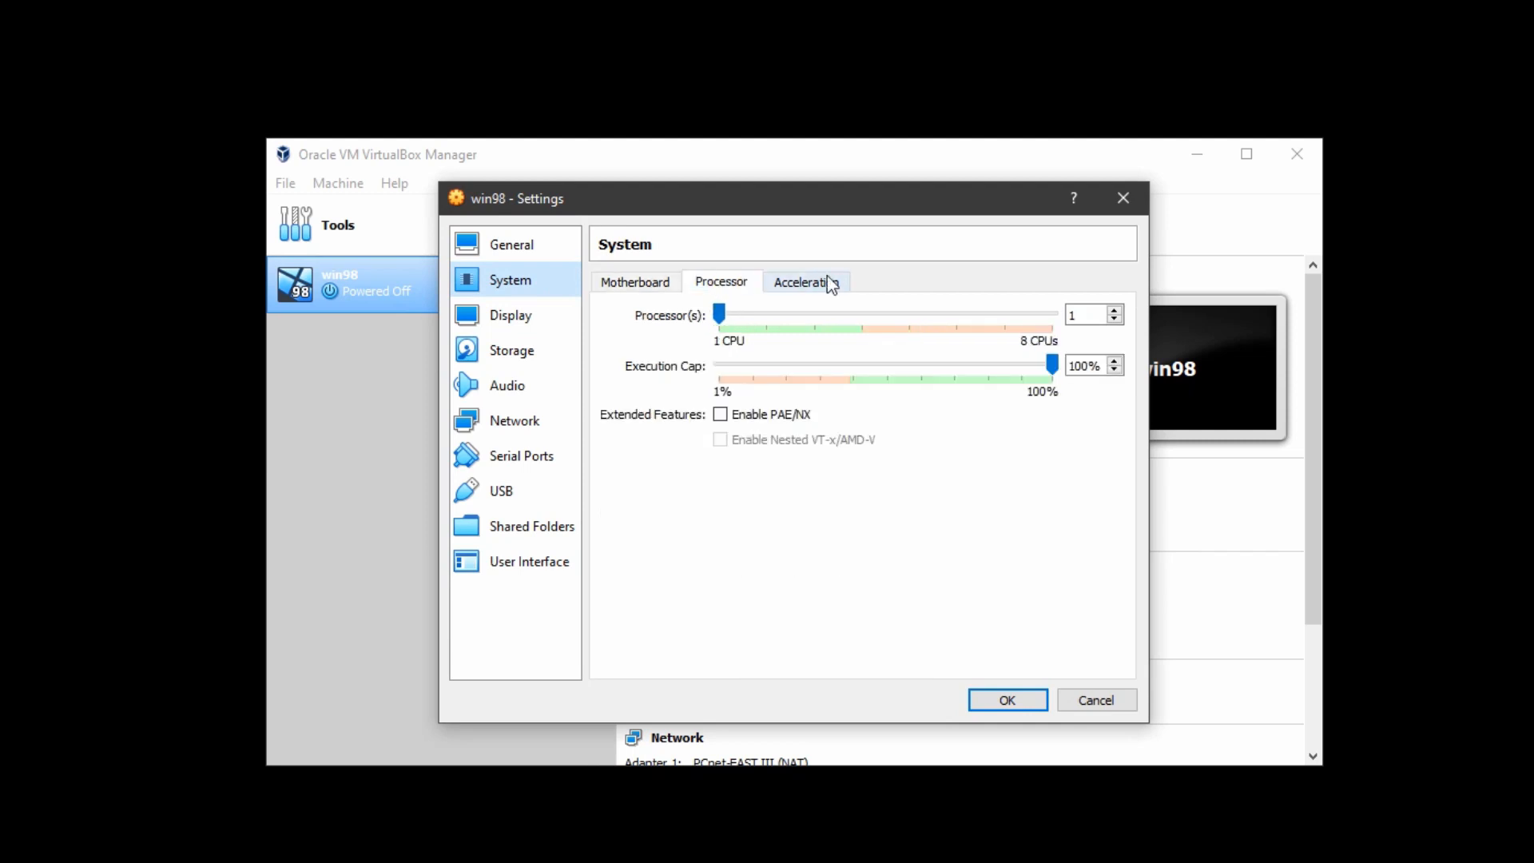
pyautogui.click(515, 324)
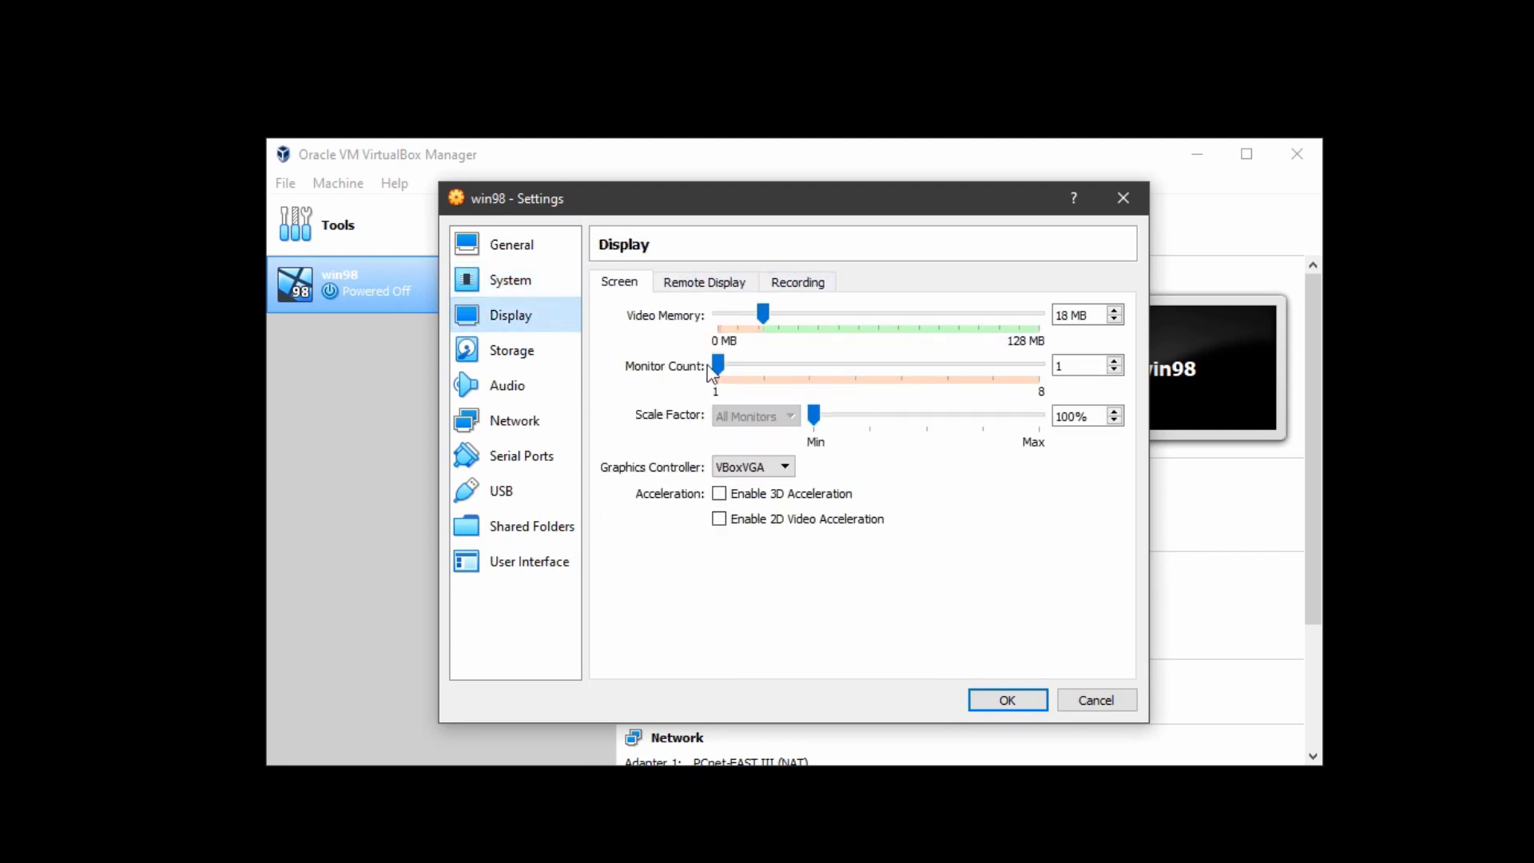
pyautogui.click(773, 470)
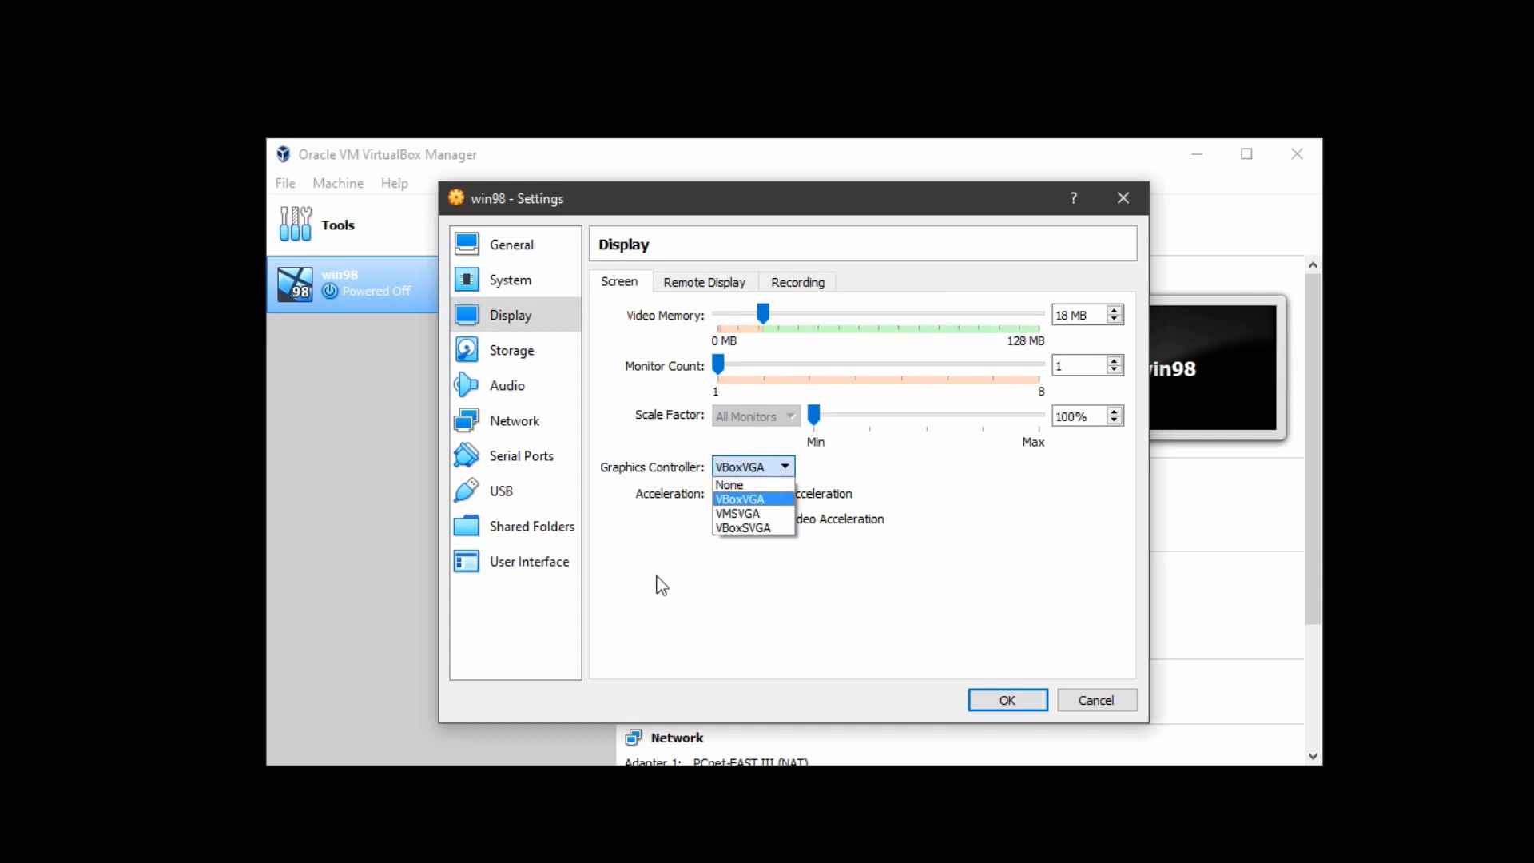
pyautogui.click(779, 528)
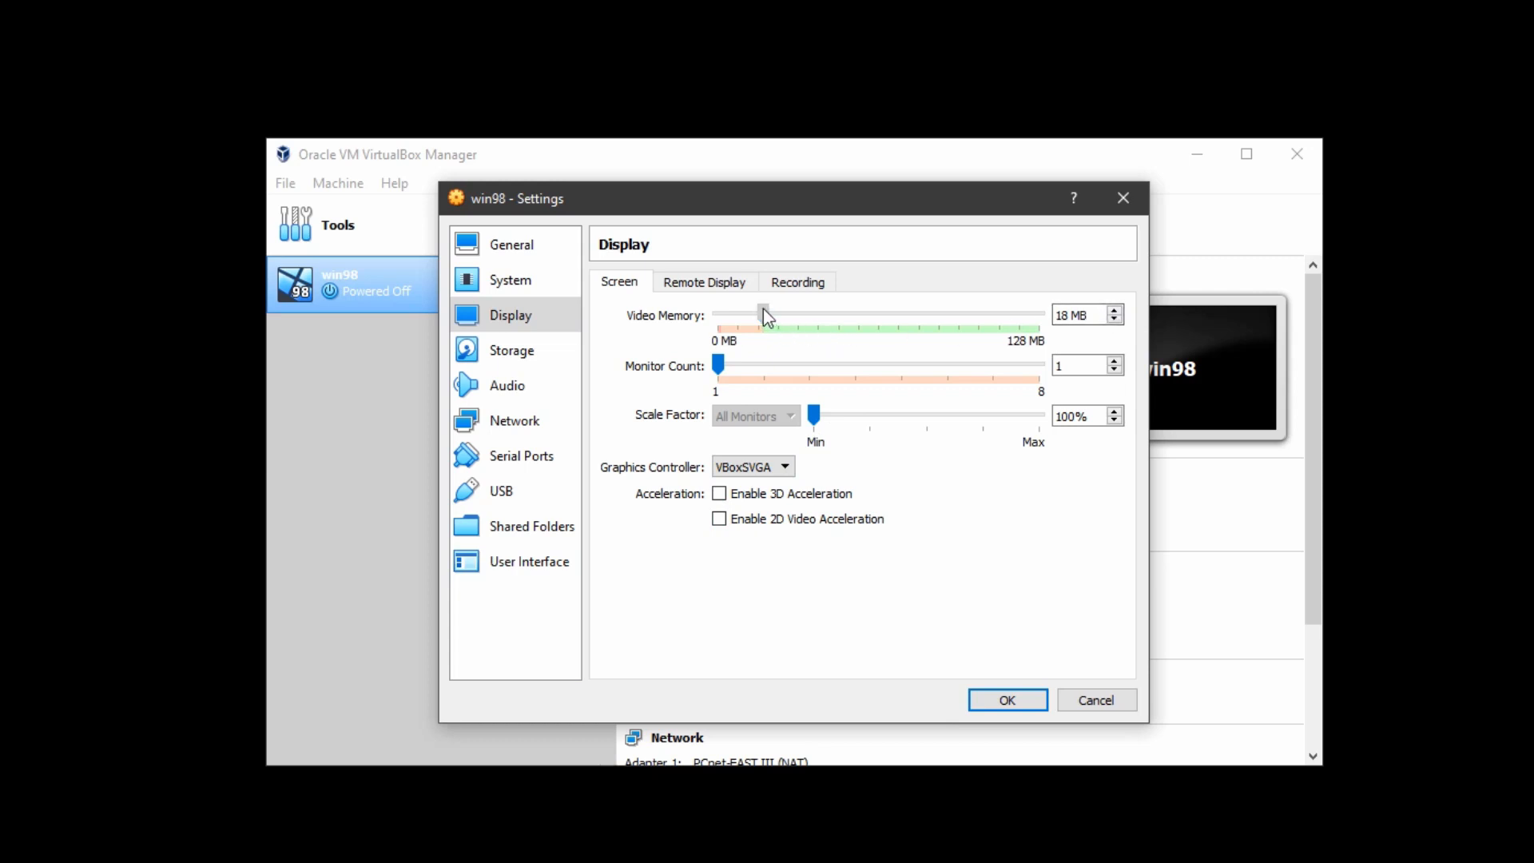
pyautogui.moveTo(764, 312); pyautogui.dragTo(879, 325)
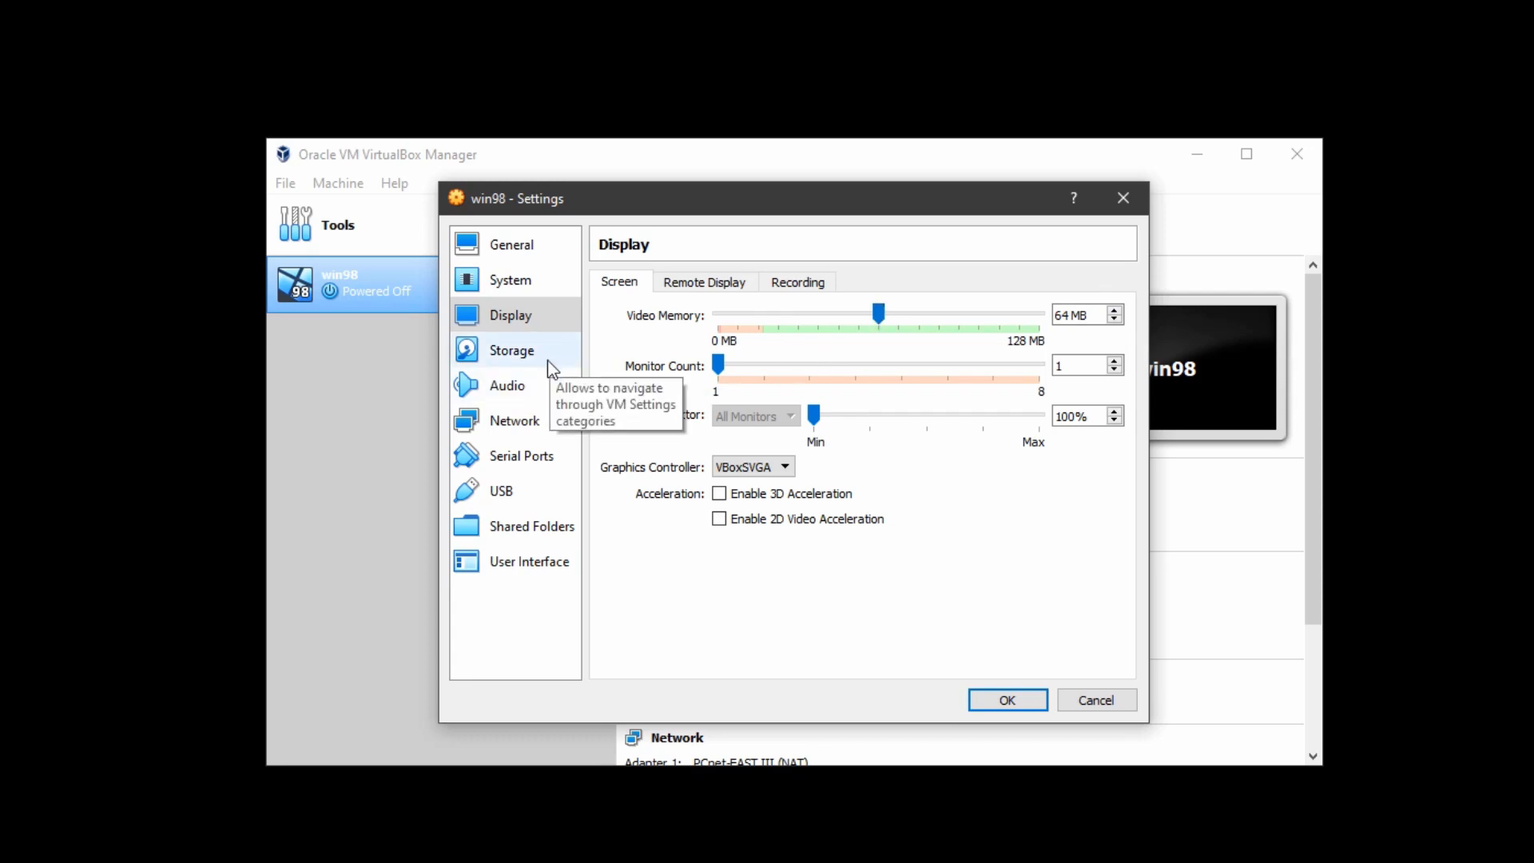
# Insert the Windows 98 Second Edition Full Bootable CD image from the windows 98 se folder into the empty optical drive and save the settings
pyautogui.click(527, 352)
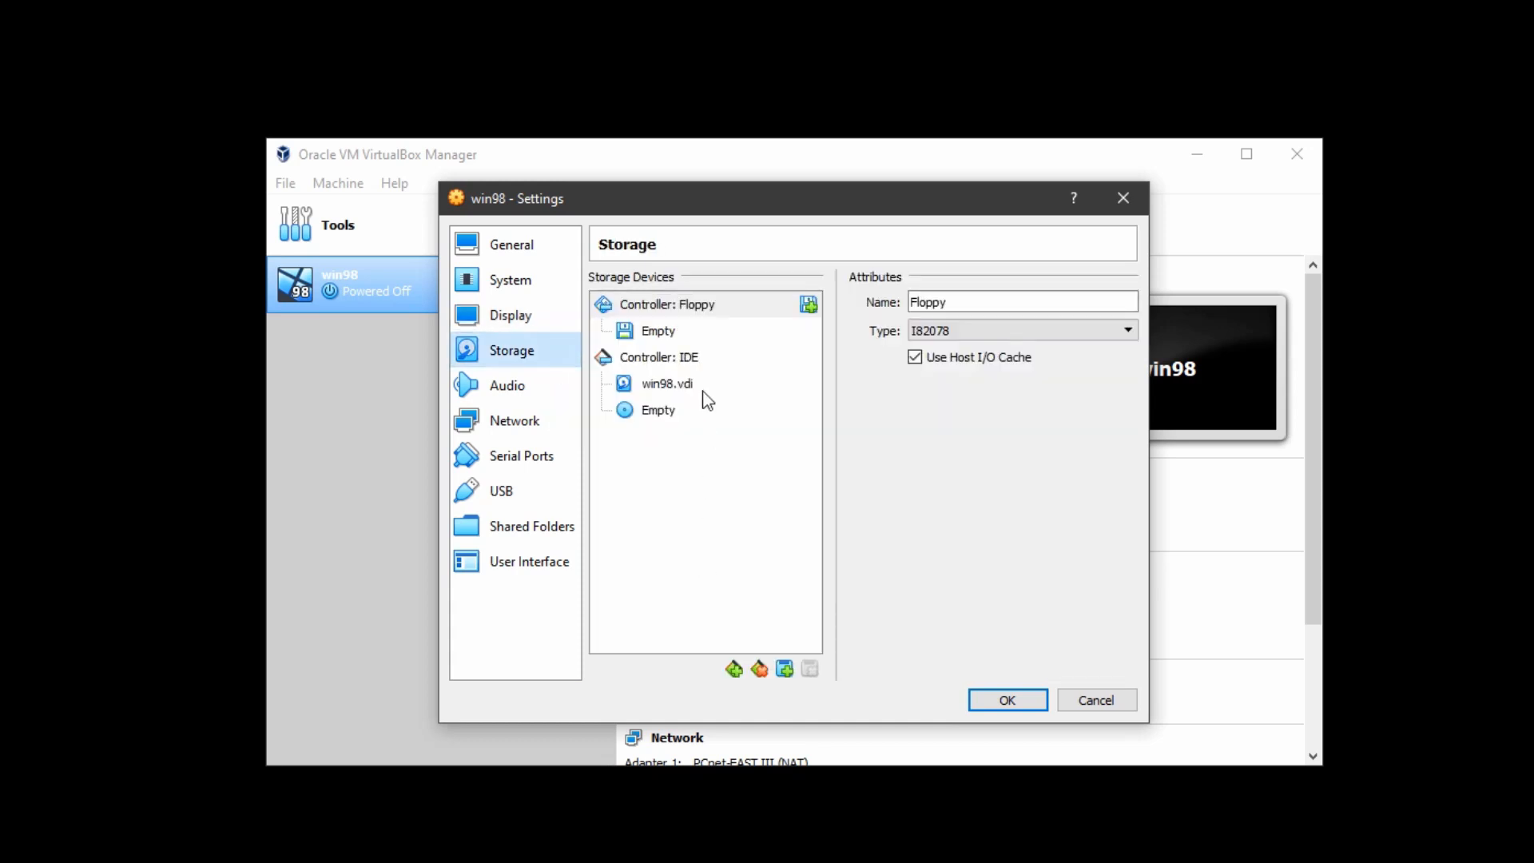
pyautogui.click(670, 411)
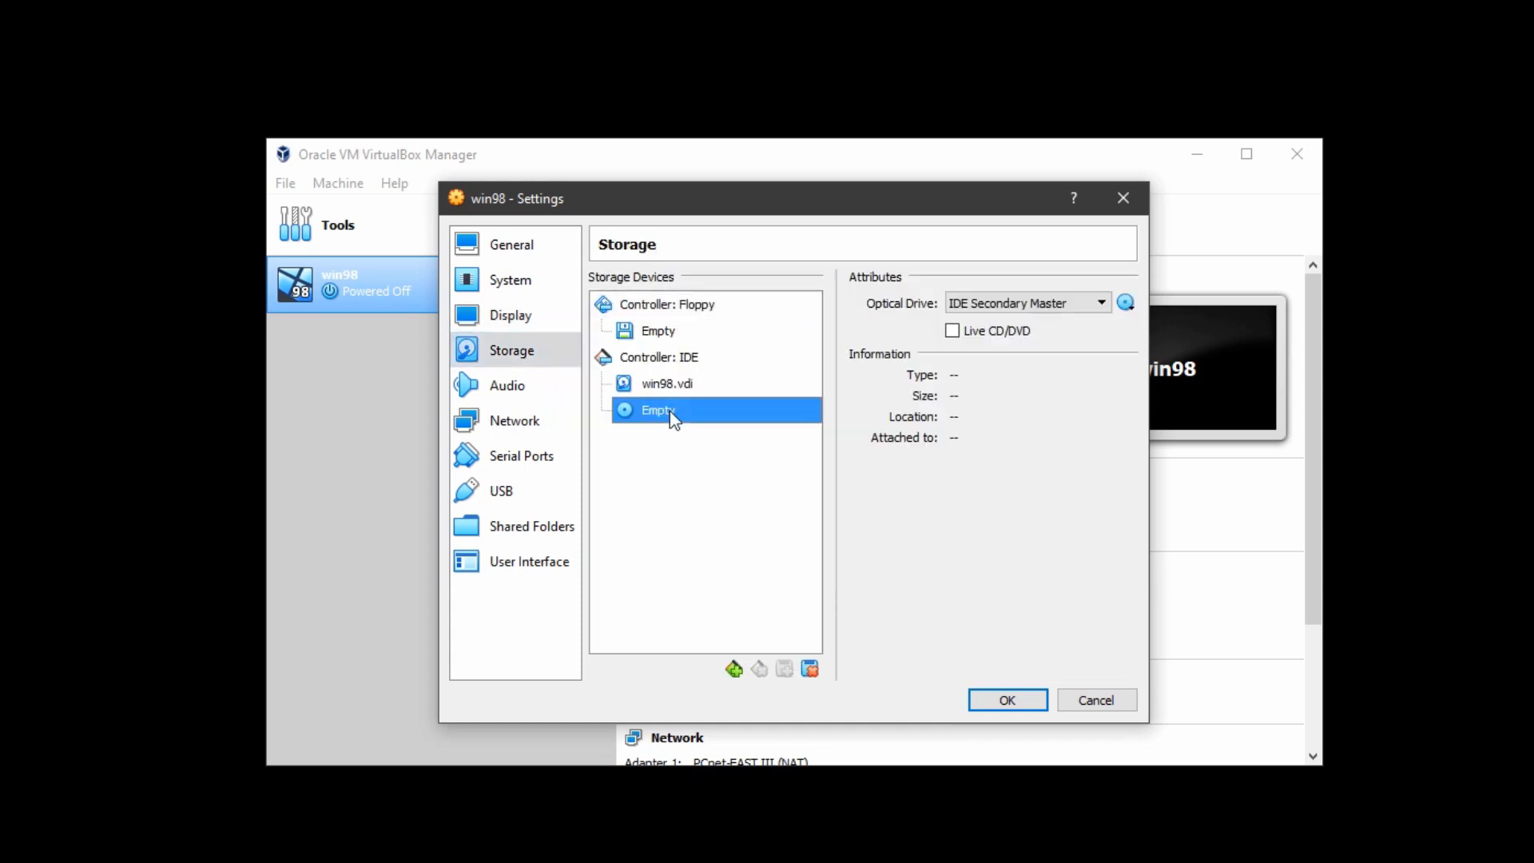
pyautogui.click(1125, 303)
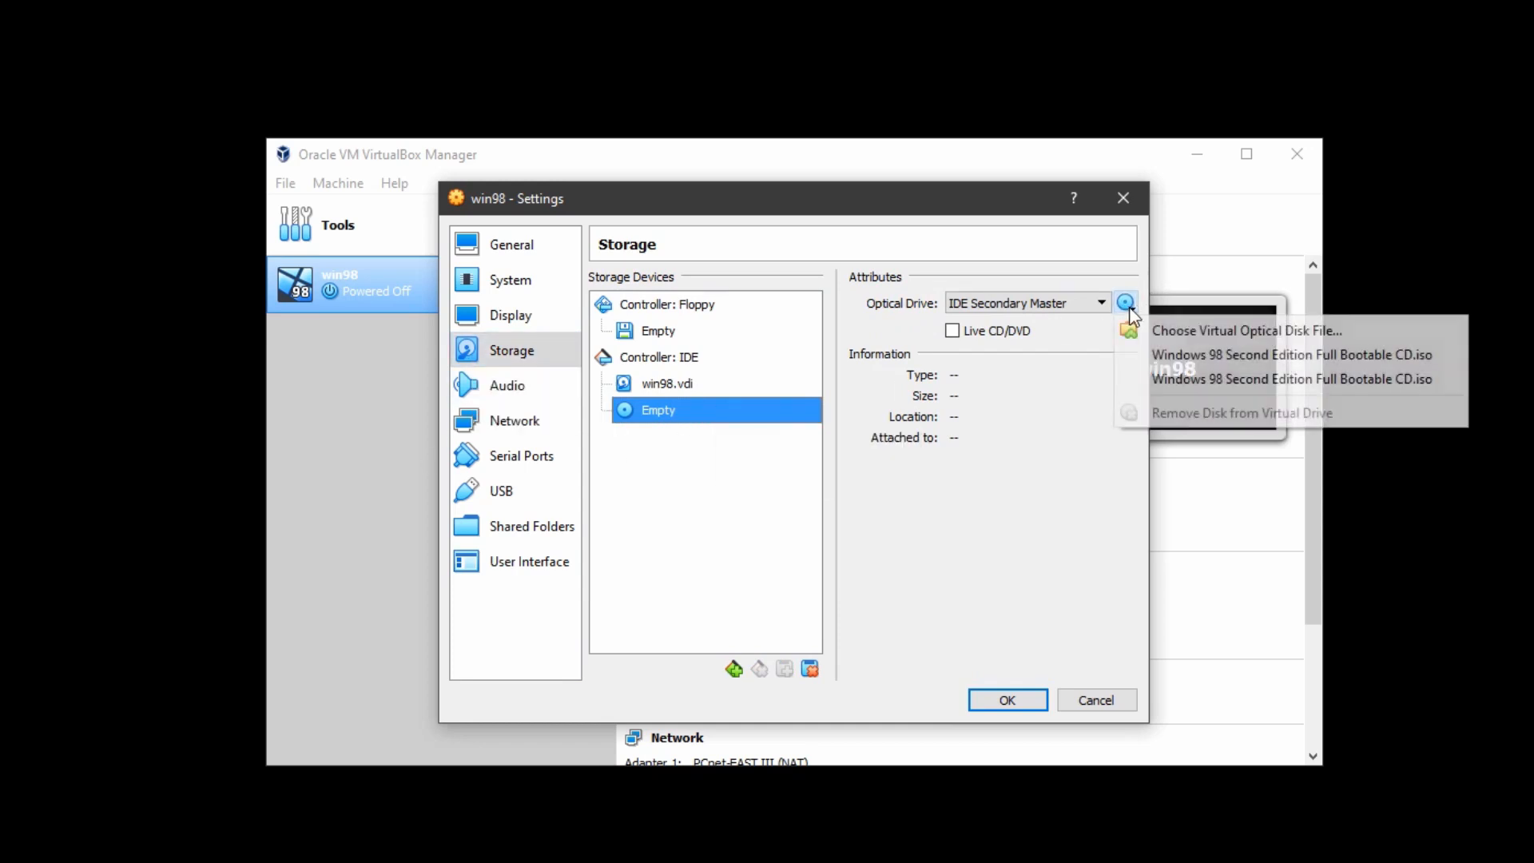
pyautogui.click(1186, 334)
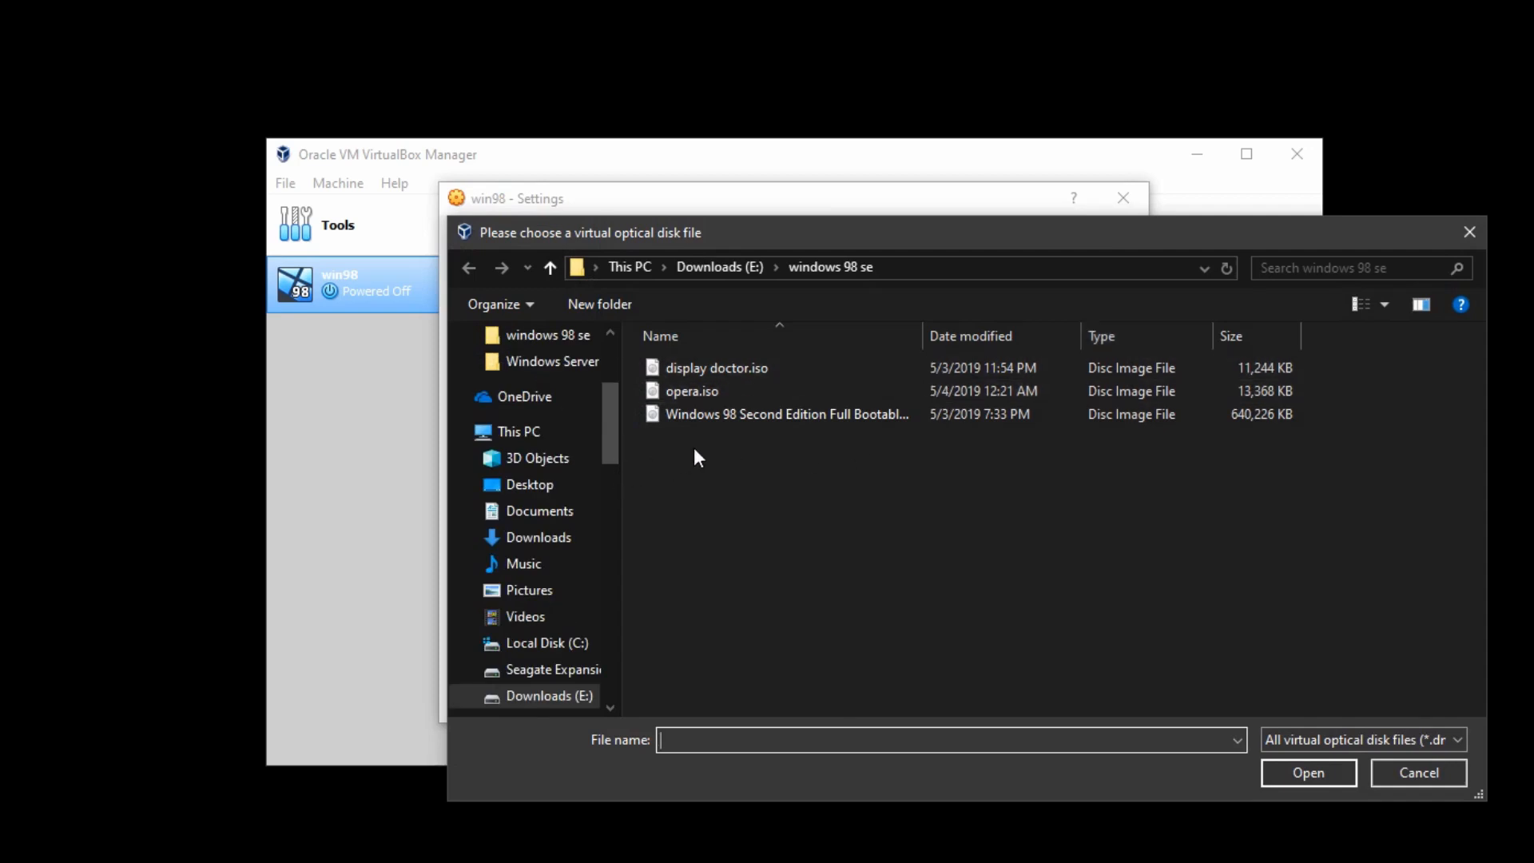
pyautogui.doubleClick(783, 414)
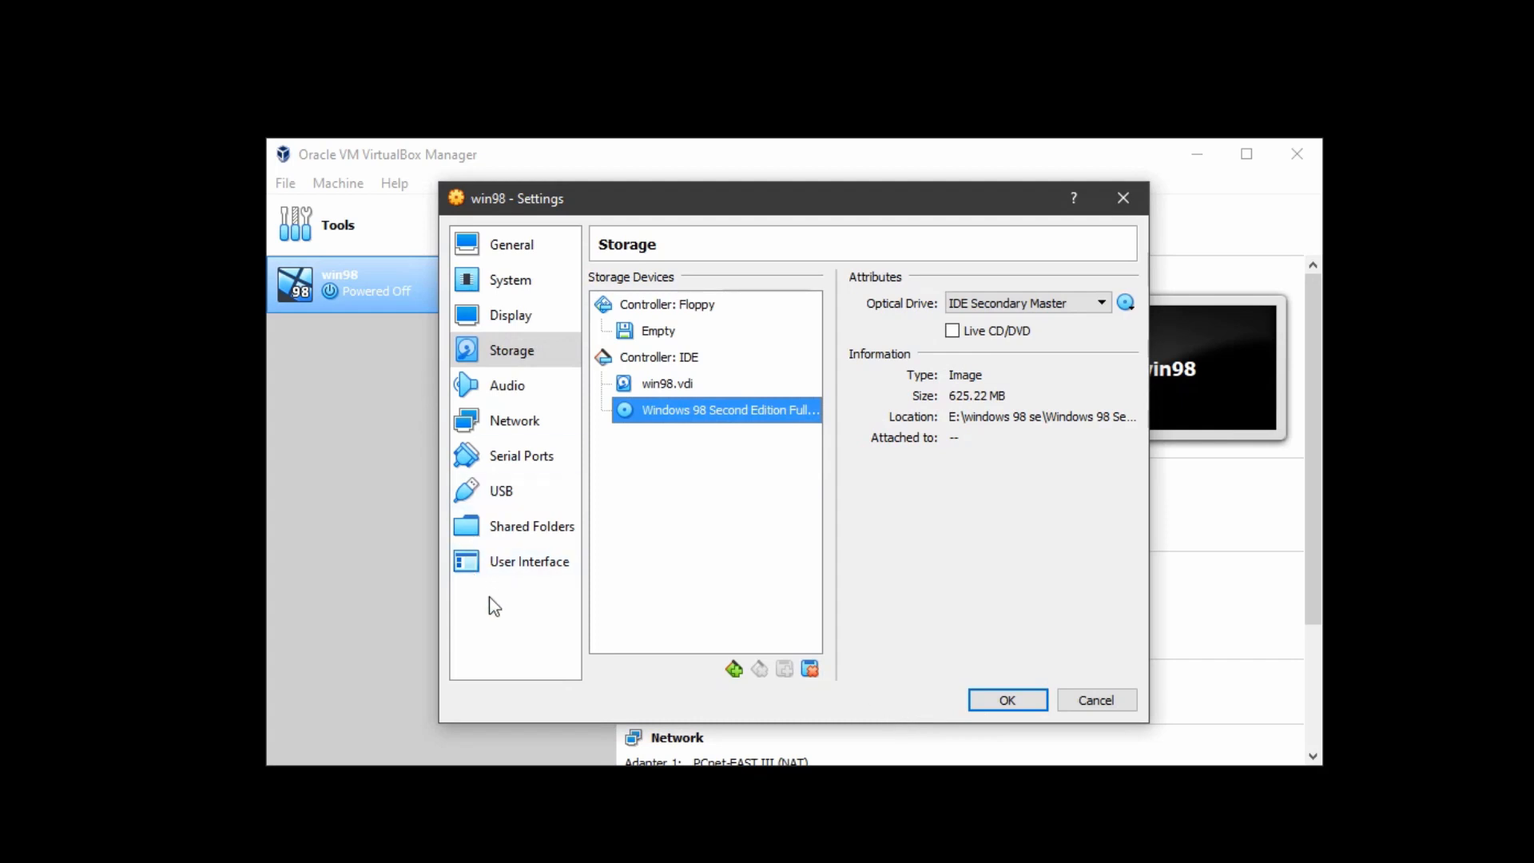
pyautogui.click(1001, 702)
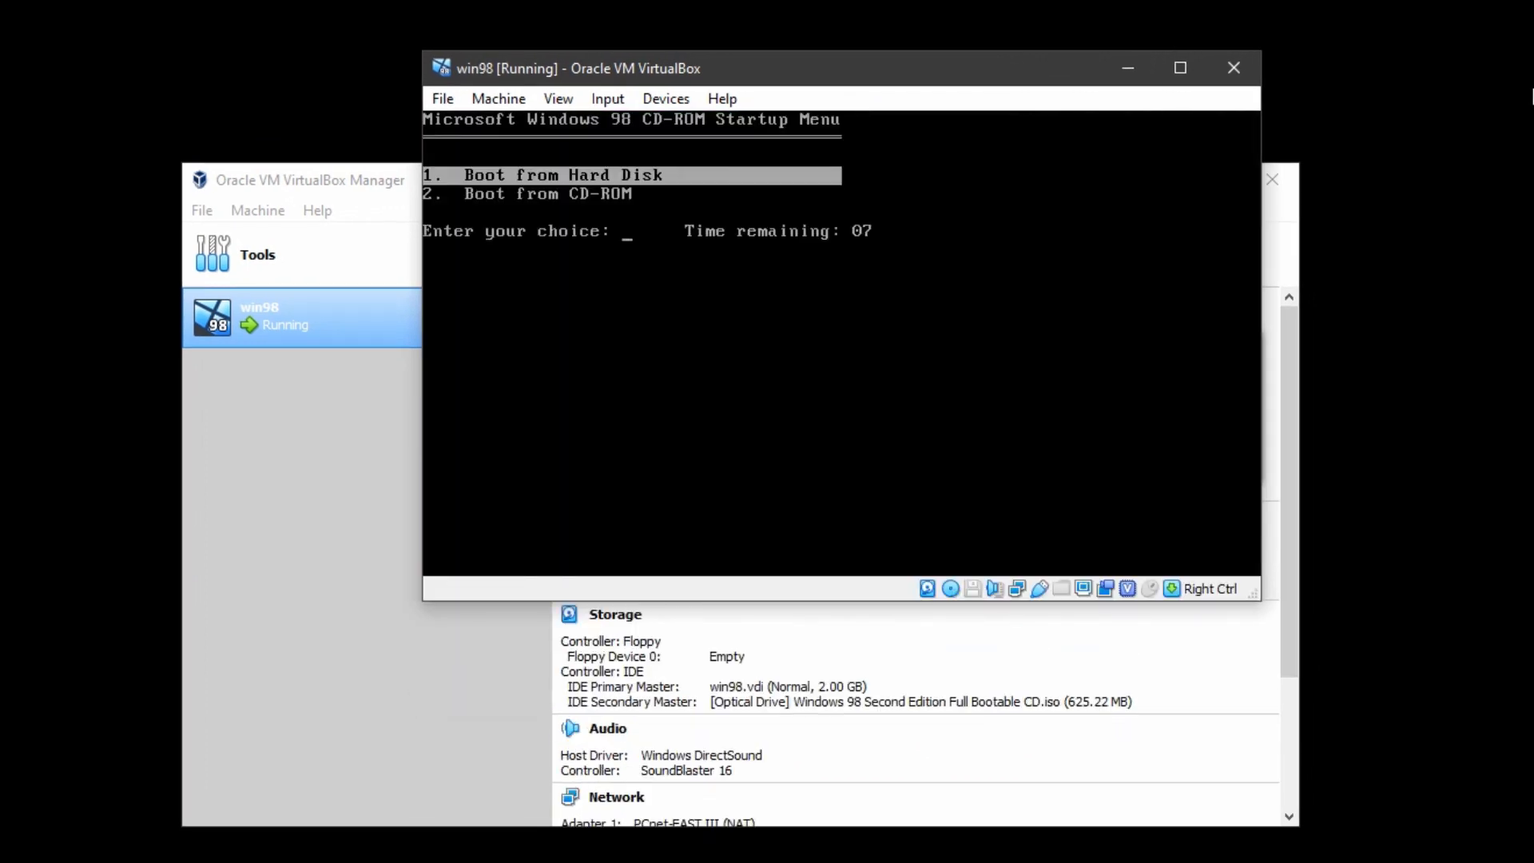
# Boot the virtual machine from CD-ROM and continue past the Windows 98 Setup welcome screen
pyautogui.press('Down')
pyautogui.press('Return')
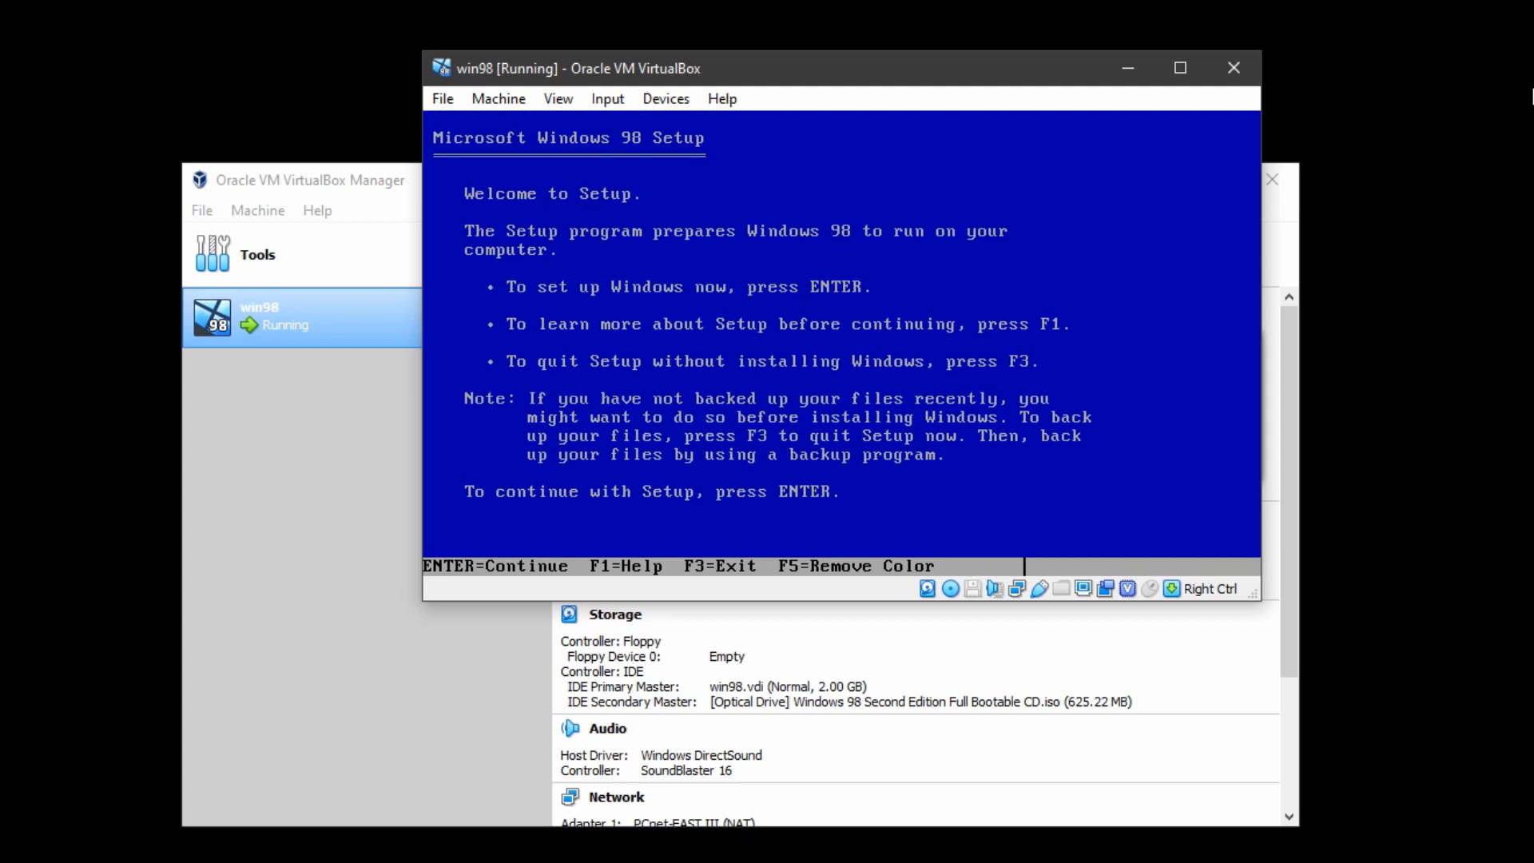
pyautogui.press('Return')
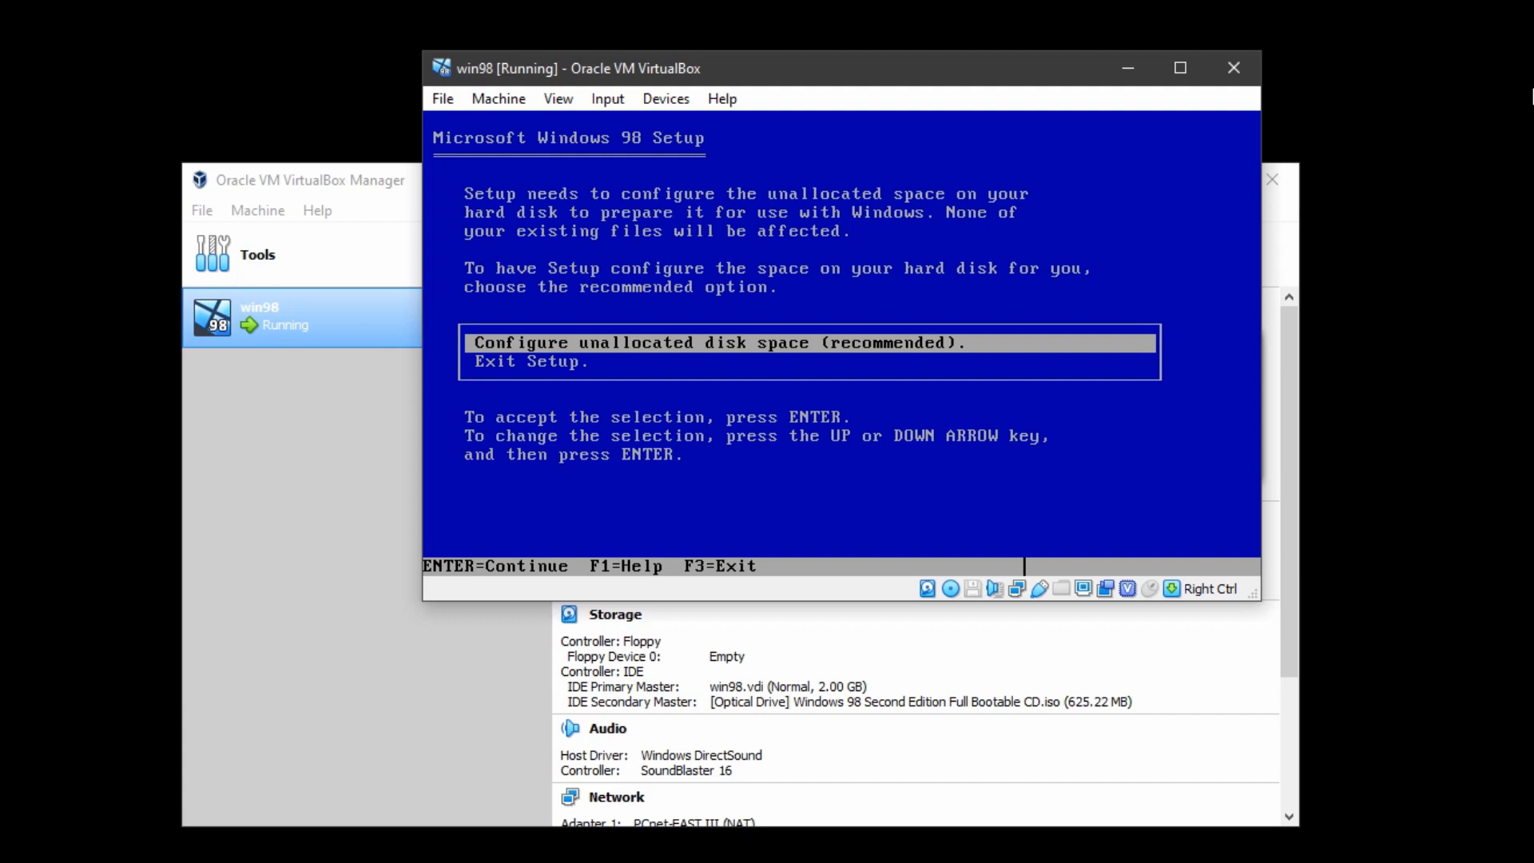
# Configure the unallocated disk space with large disk support enabled and let Setup restart the machine
pyautogui.press('Return')
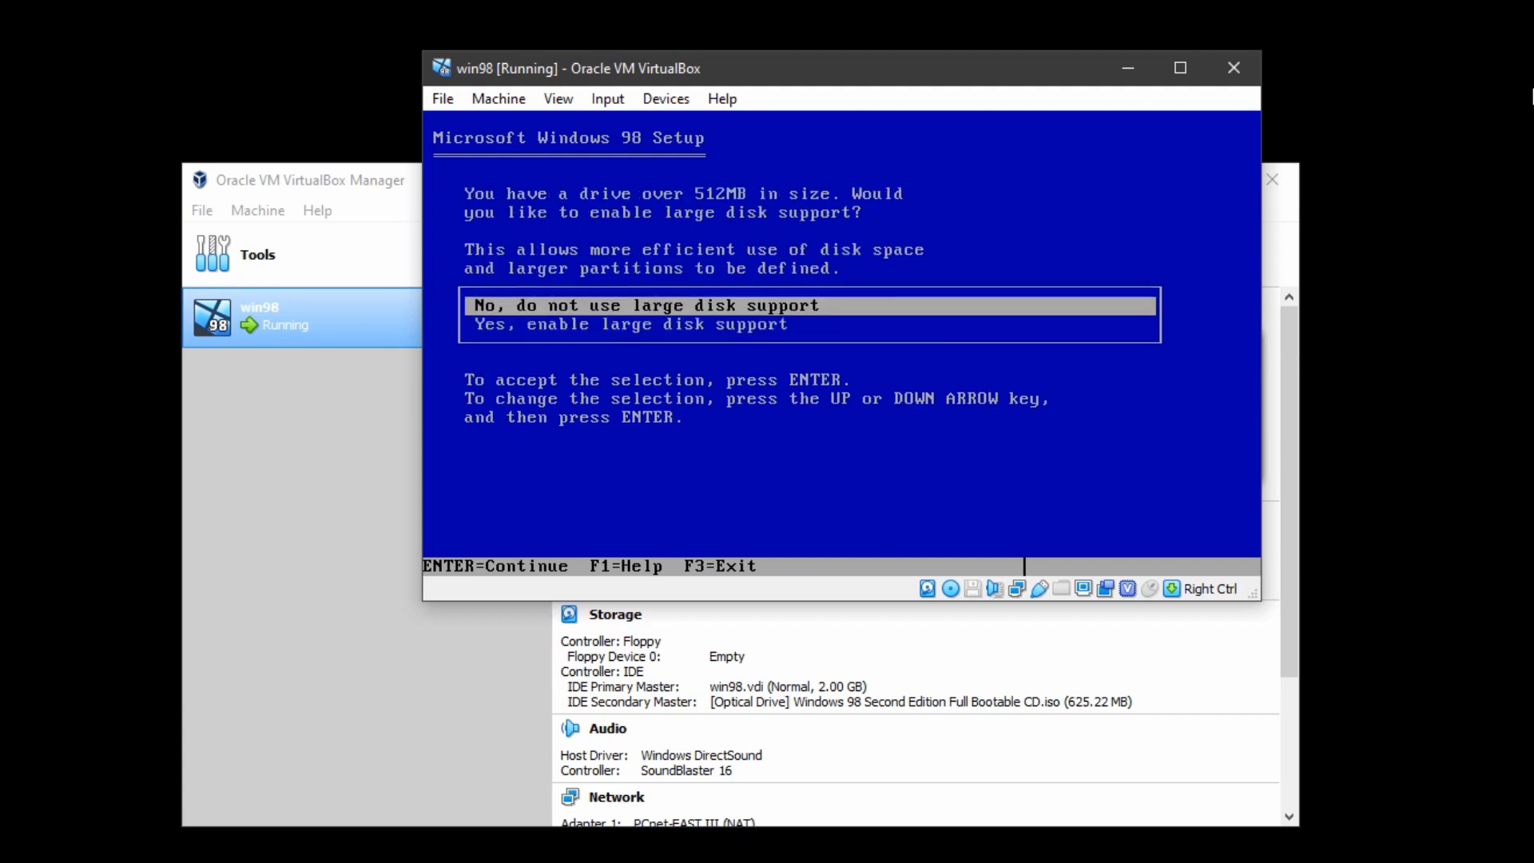
pyautogui.press('Down')
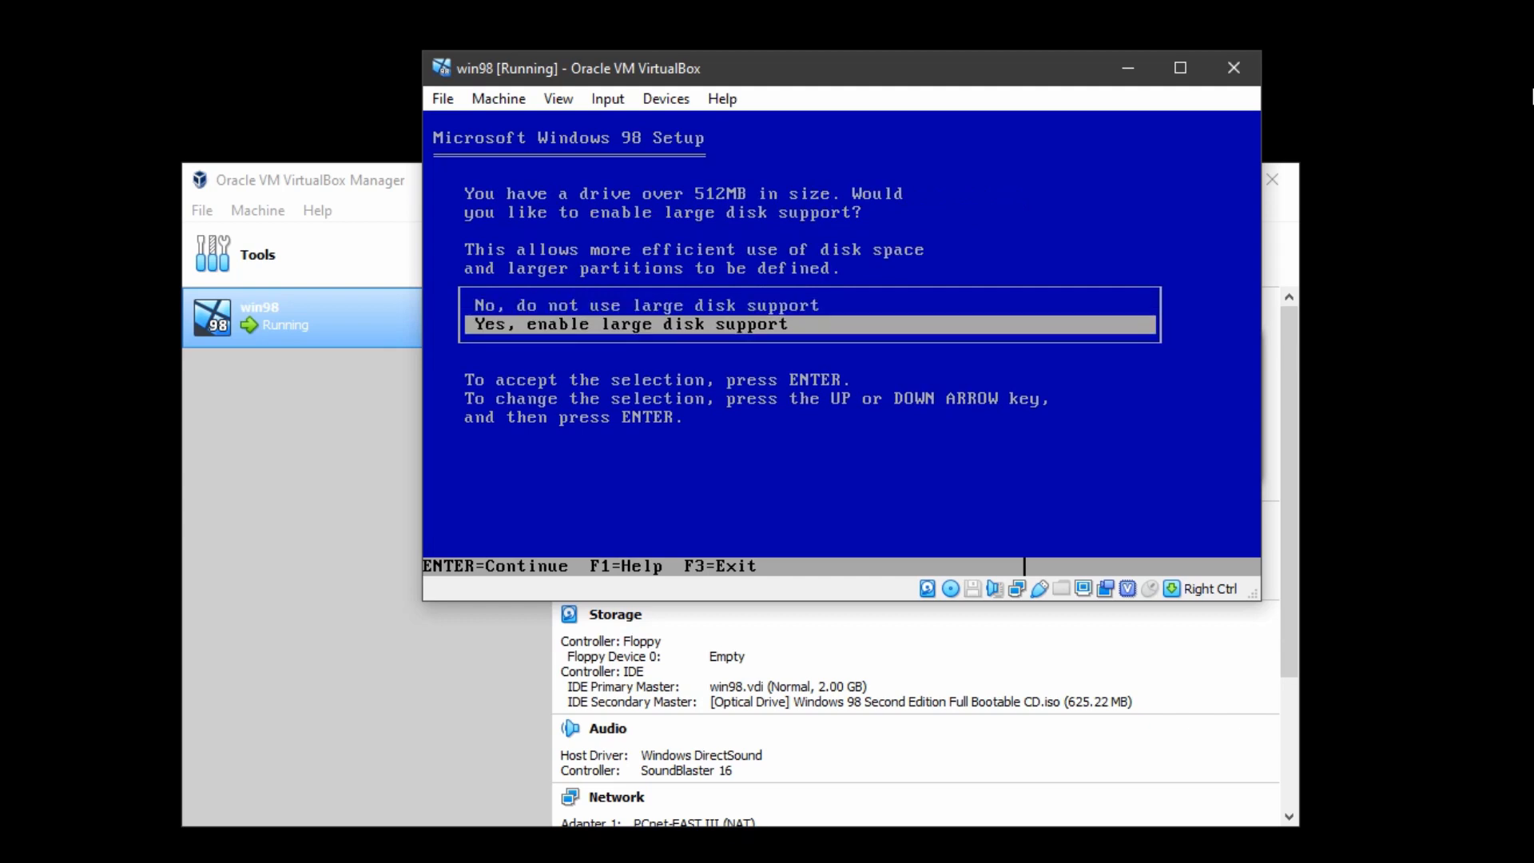
pyautogui.press('Return')
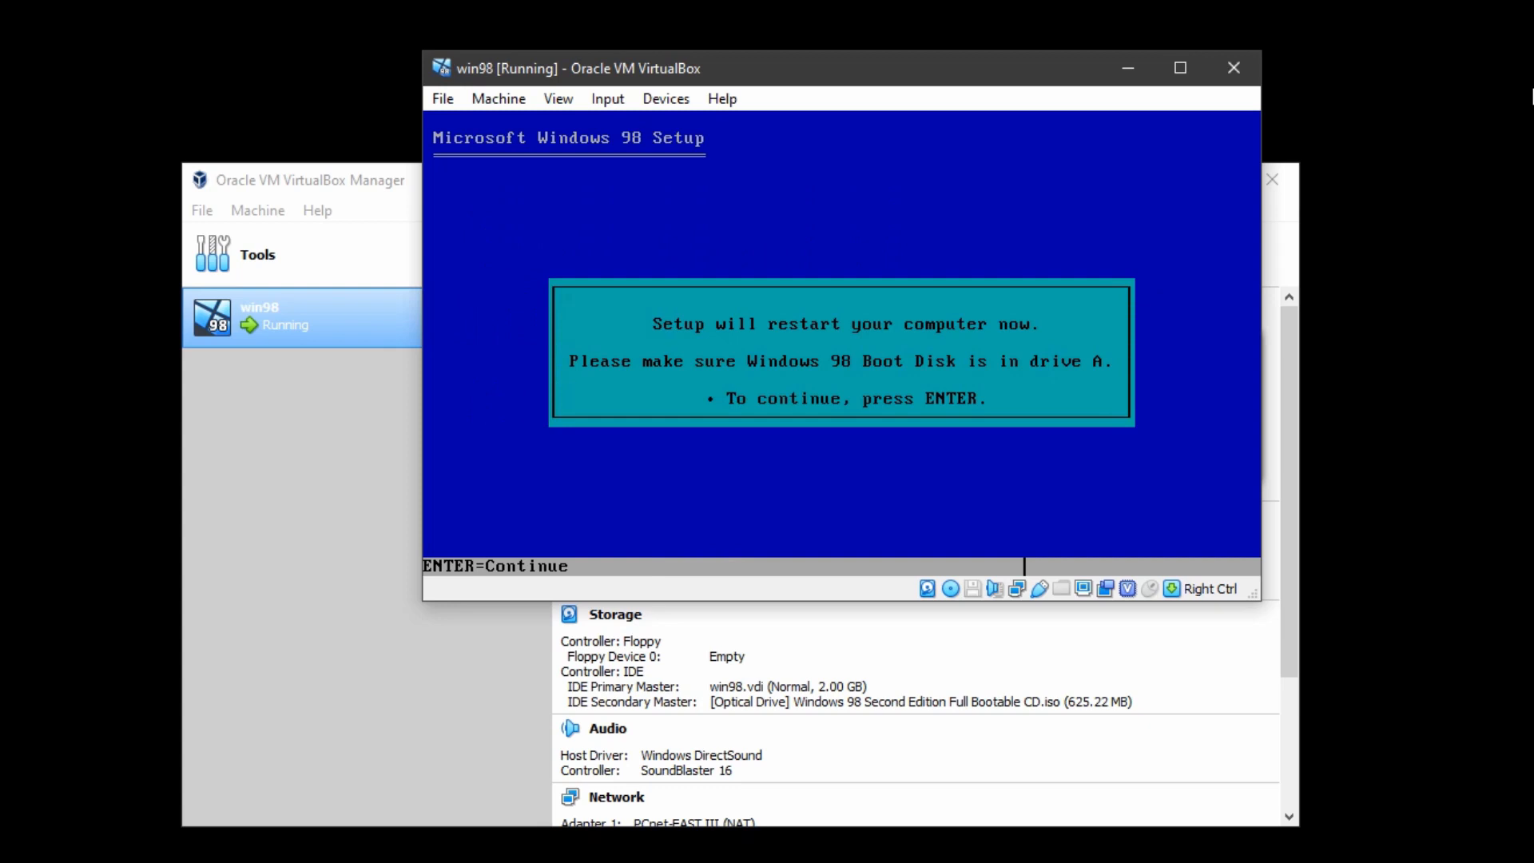
pyautogui.press('Return')
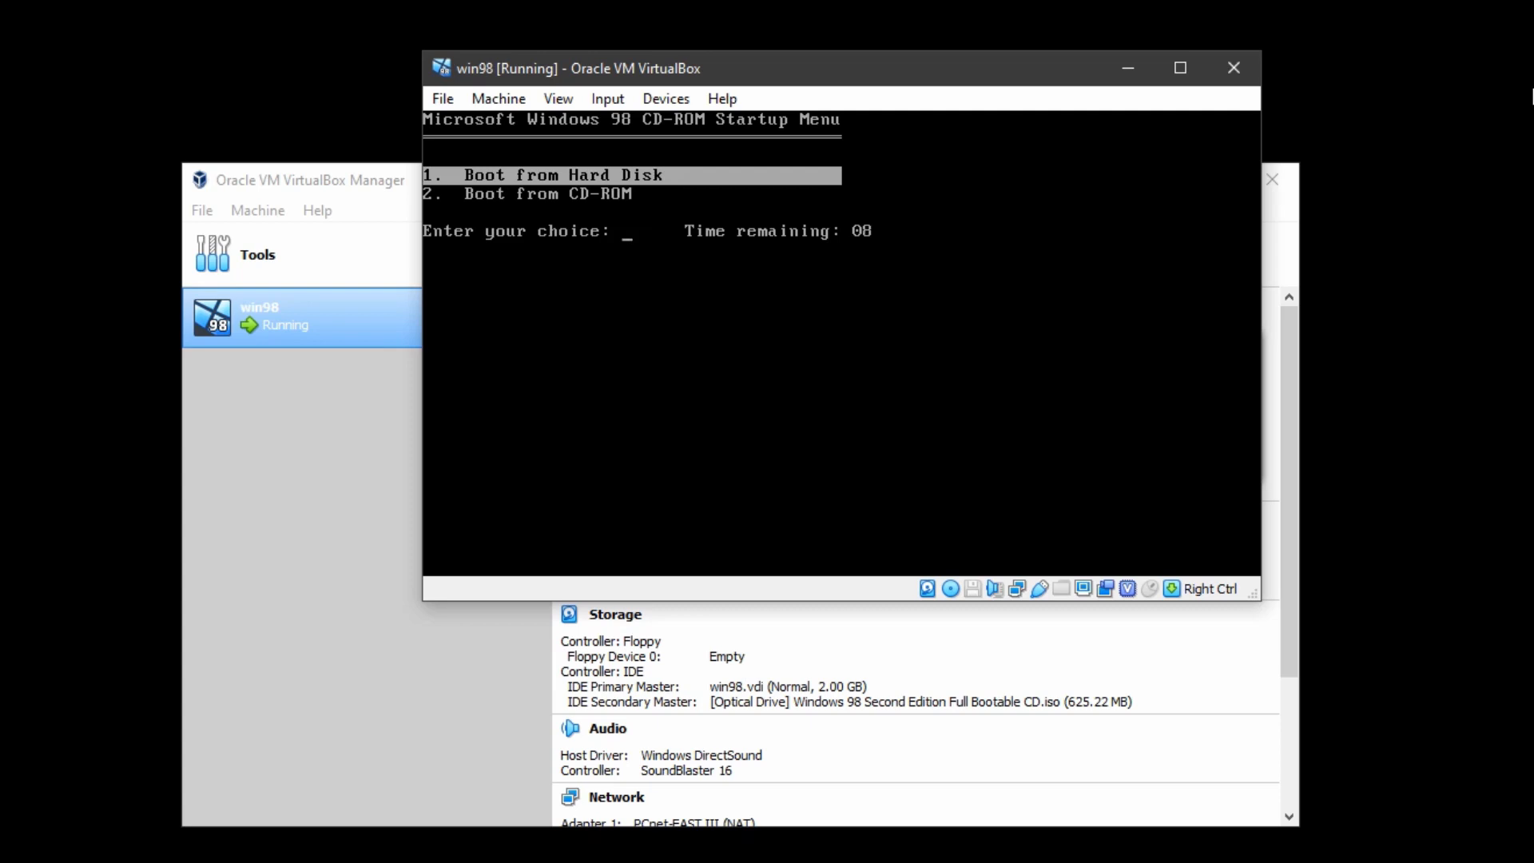
# Boot from CD-ROM into Windows 98 Setup, quit Setup at the routine system check and restart the machine
pyautogui.press('Down')
pyautogui.press('Return')
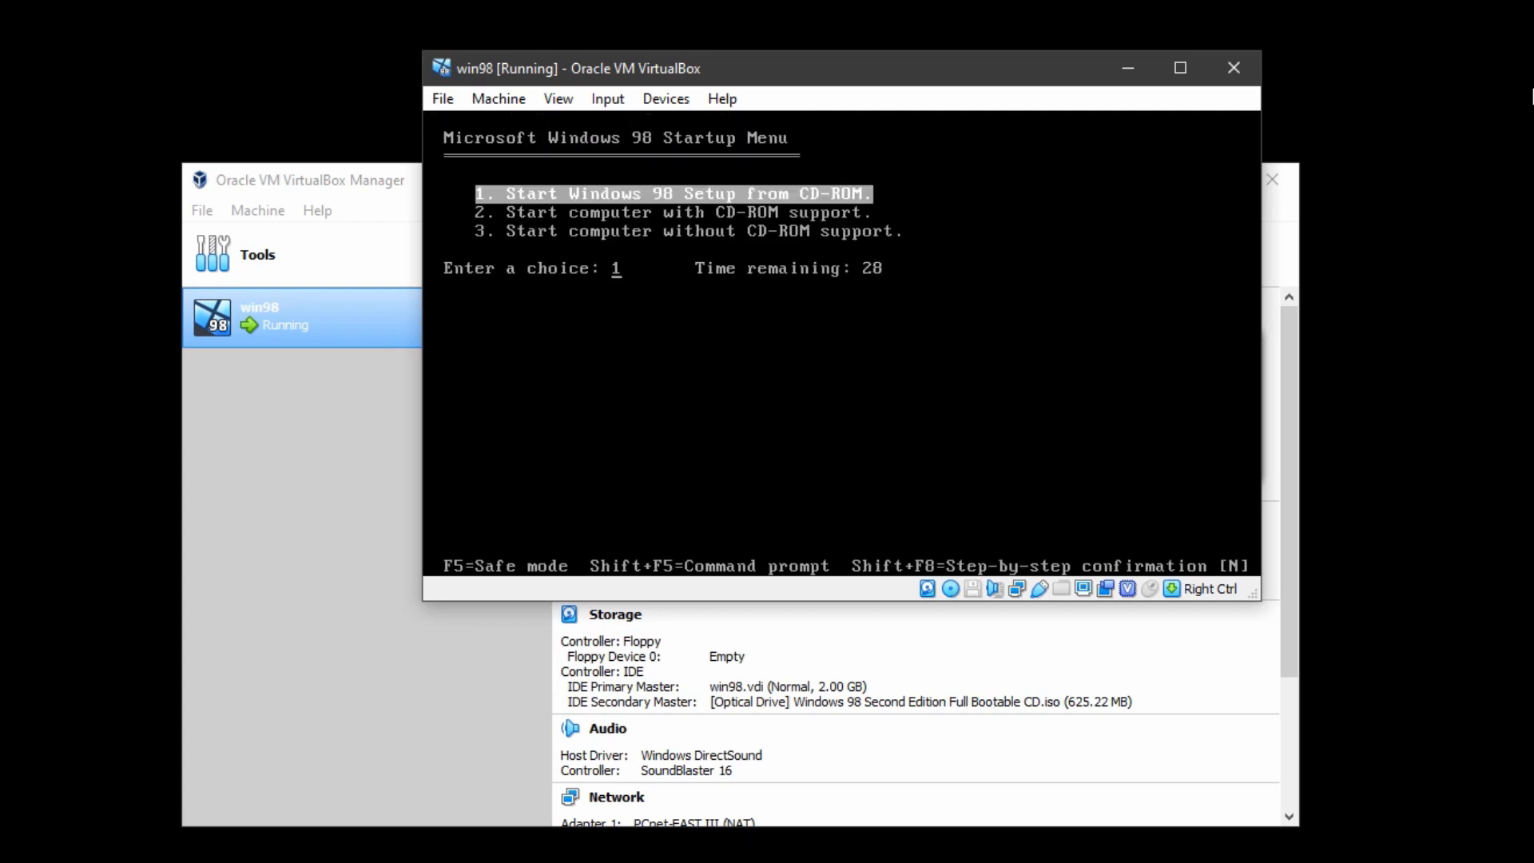
pyautogui.press('Return')
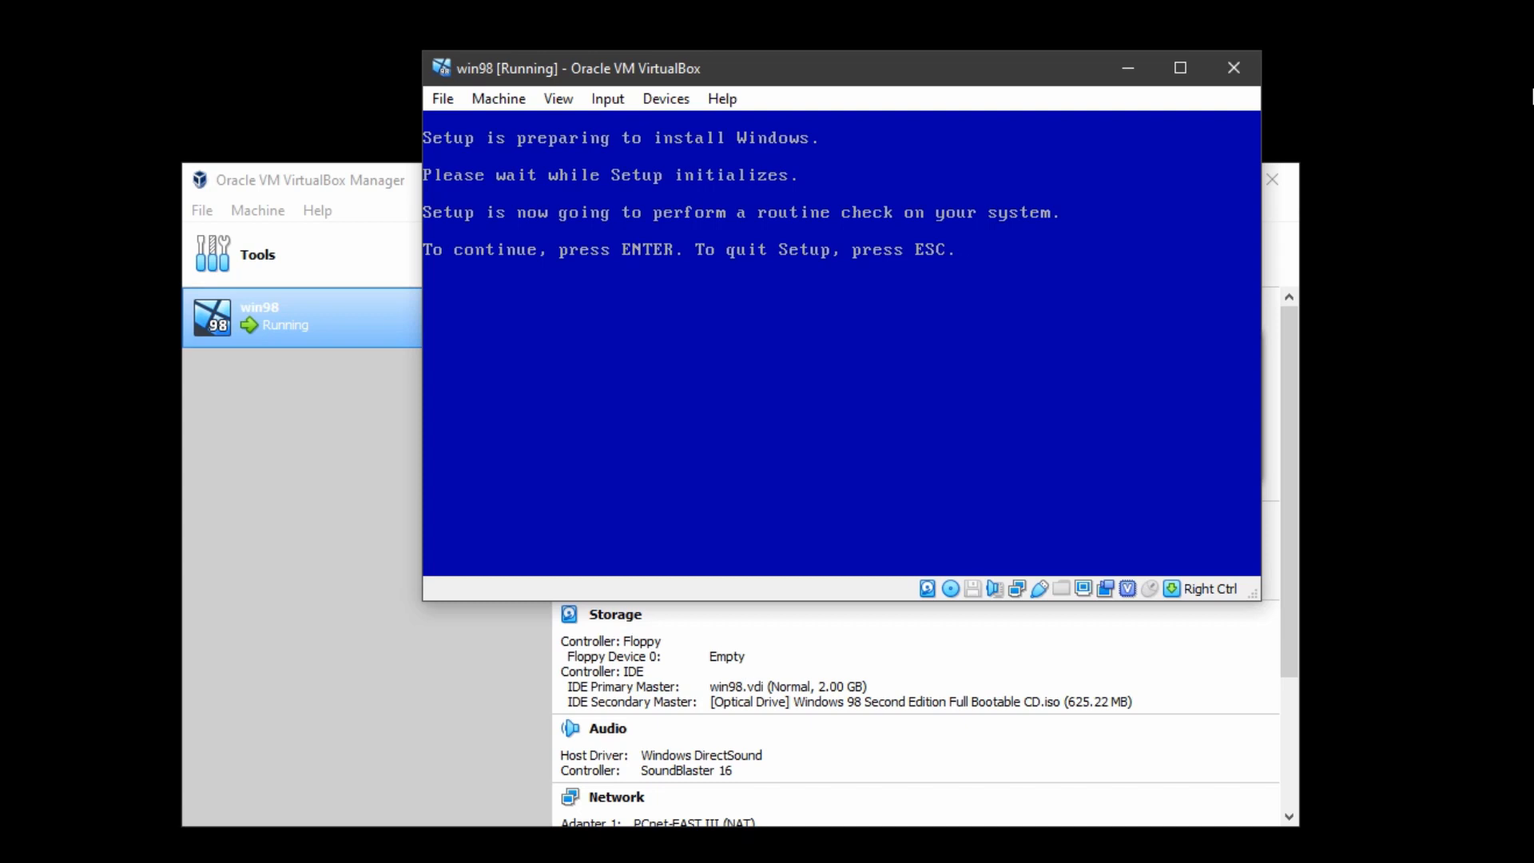
pyautogui.press('Escape')
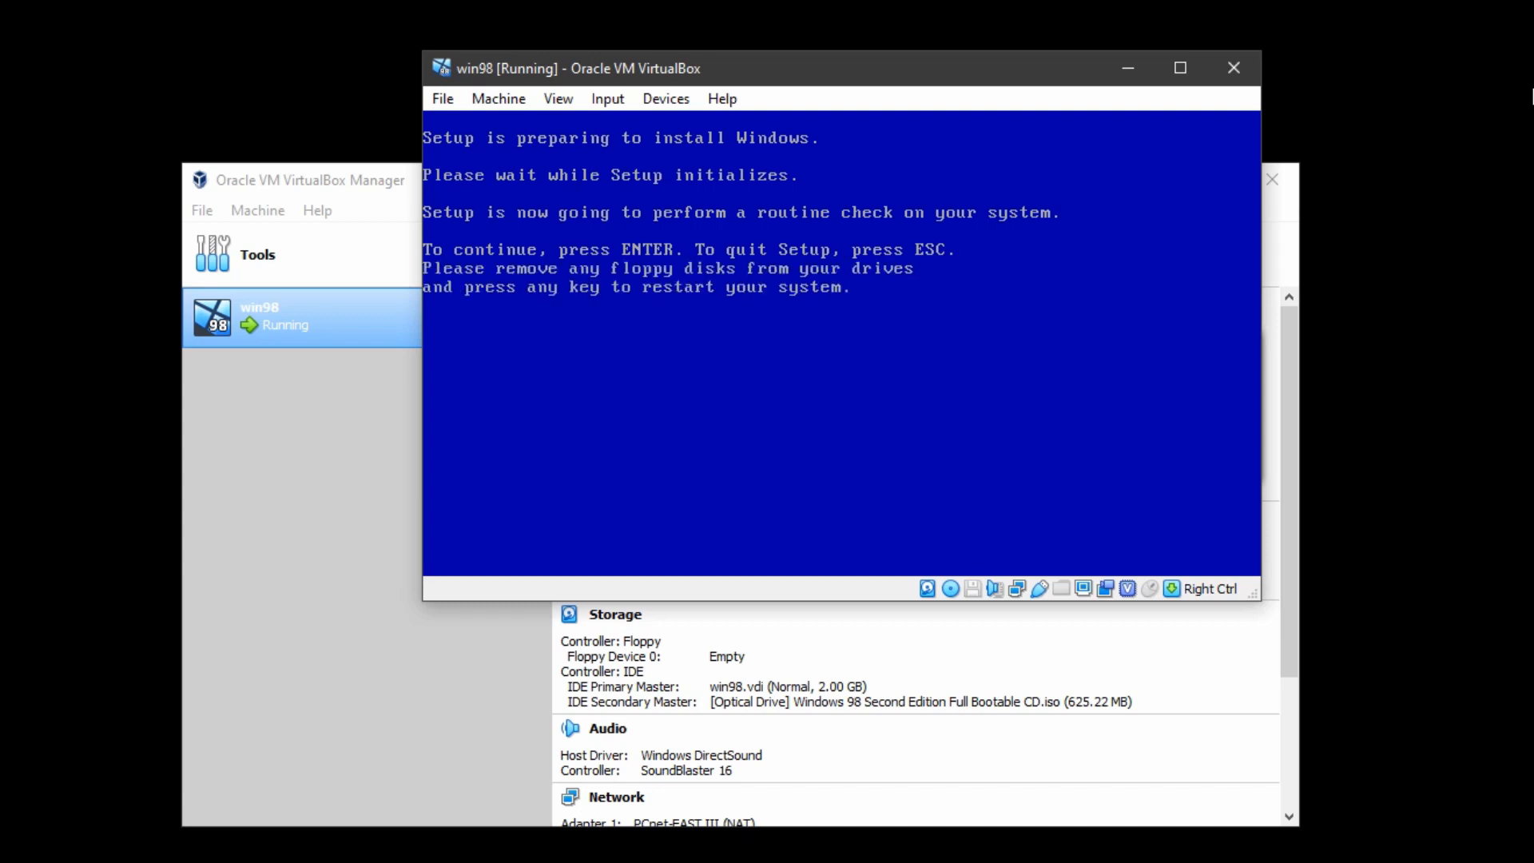
pyautogui.press('Return')
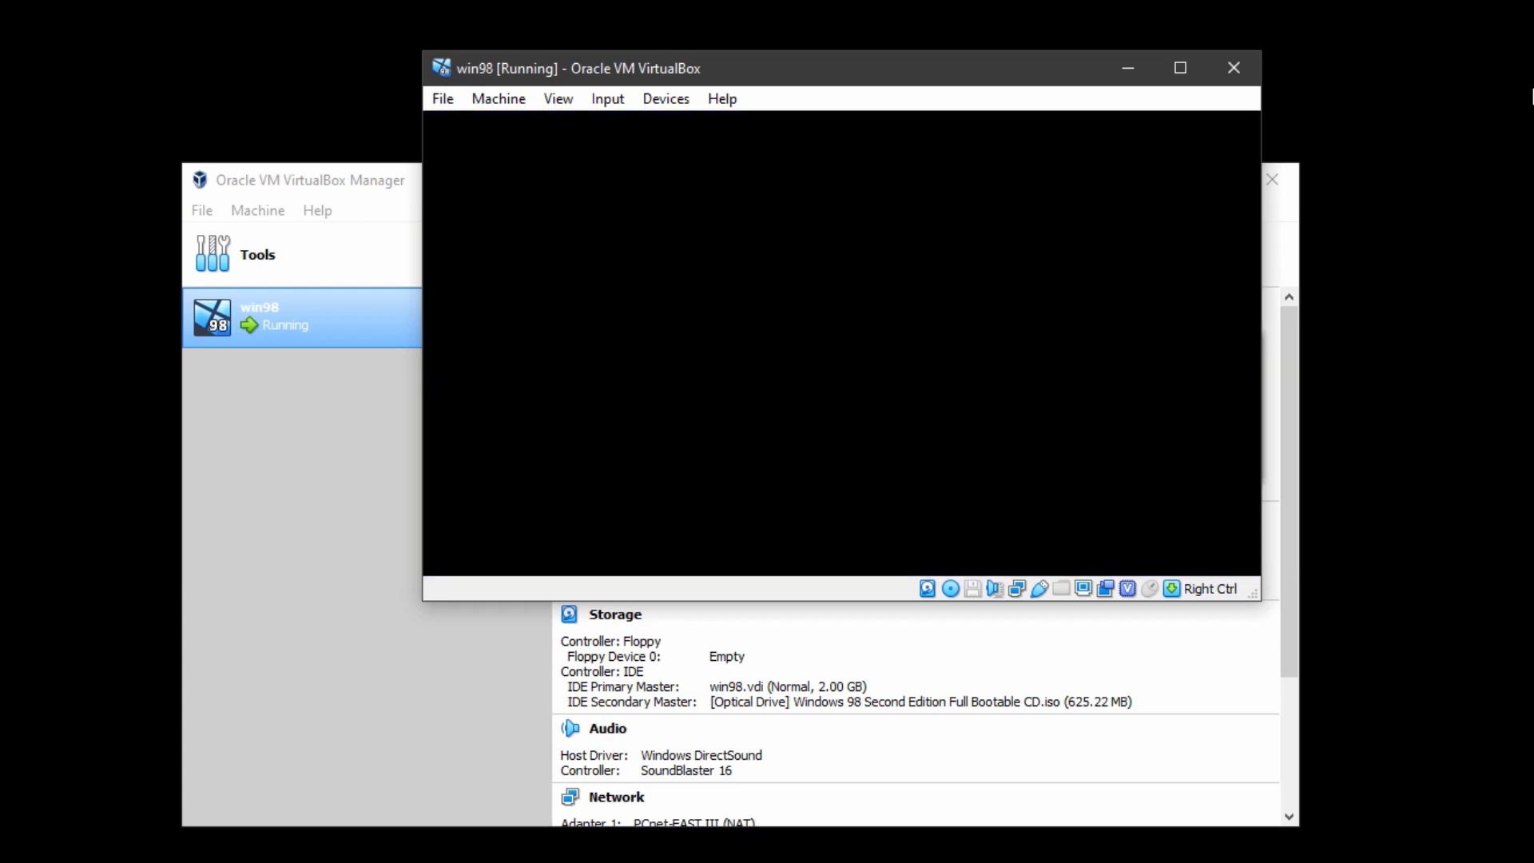
# Boot the virtual machine from CD-ROM and start the computer with CD-ROM support
pyautogui.press('Down')
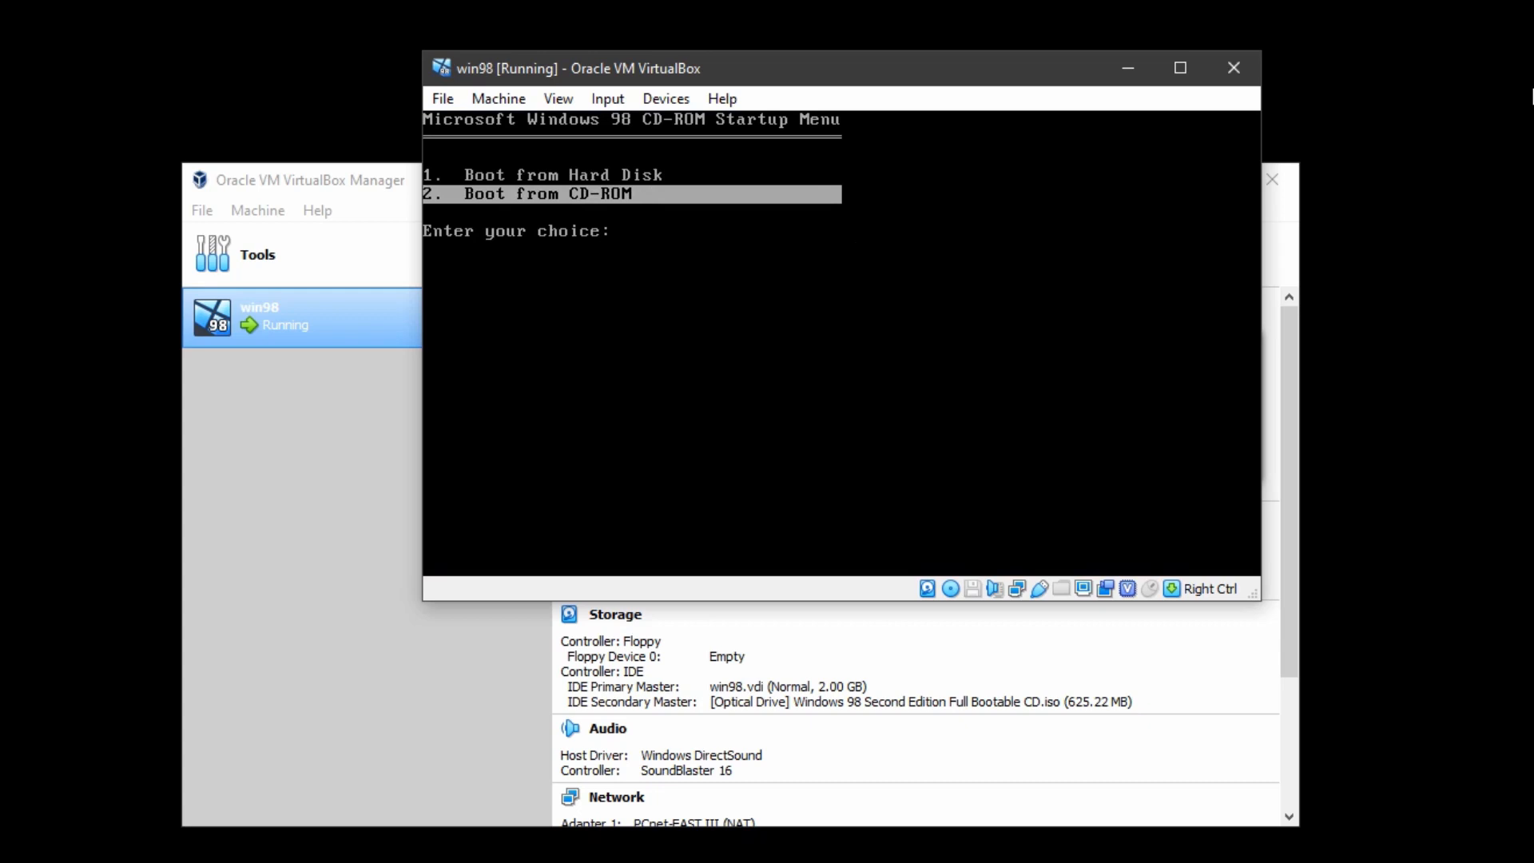
pyautogui.press('Return')
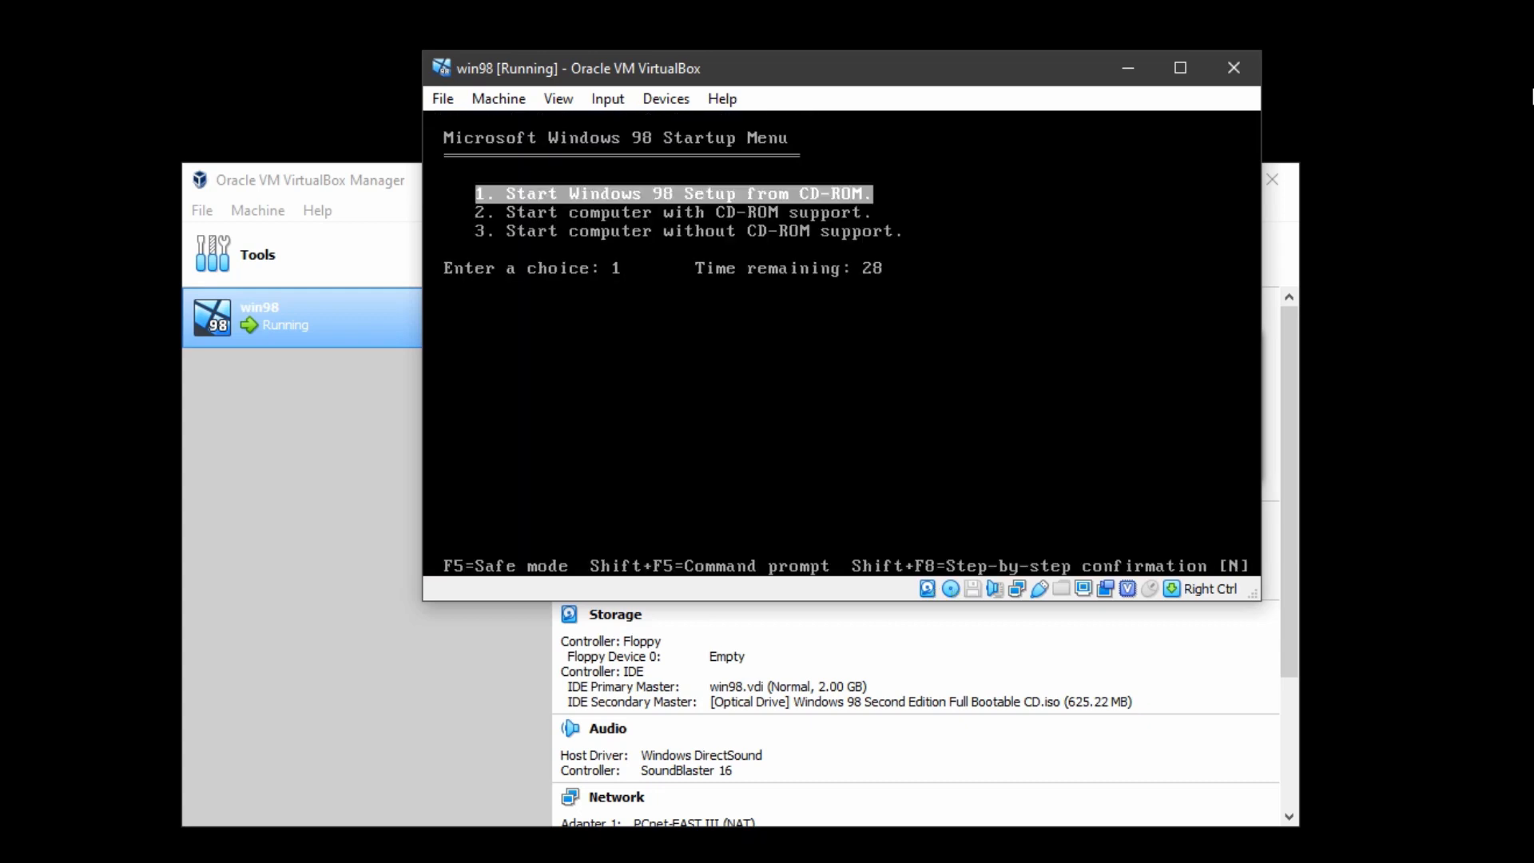
pyautogui.press('Down')
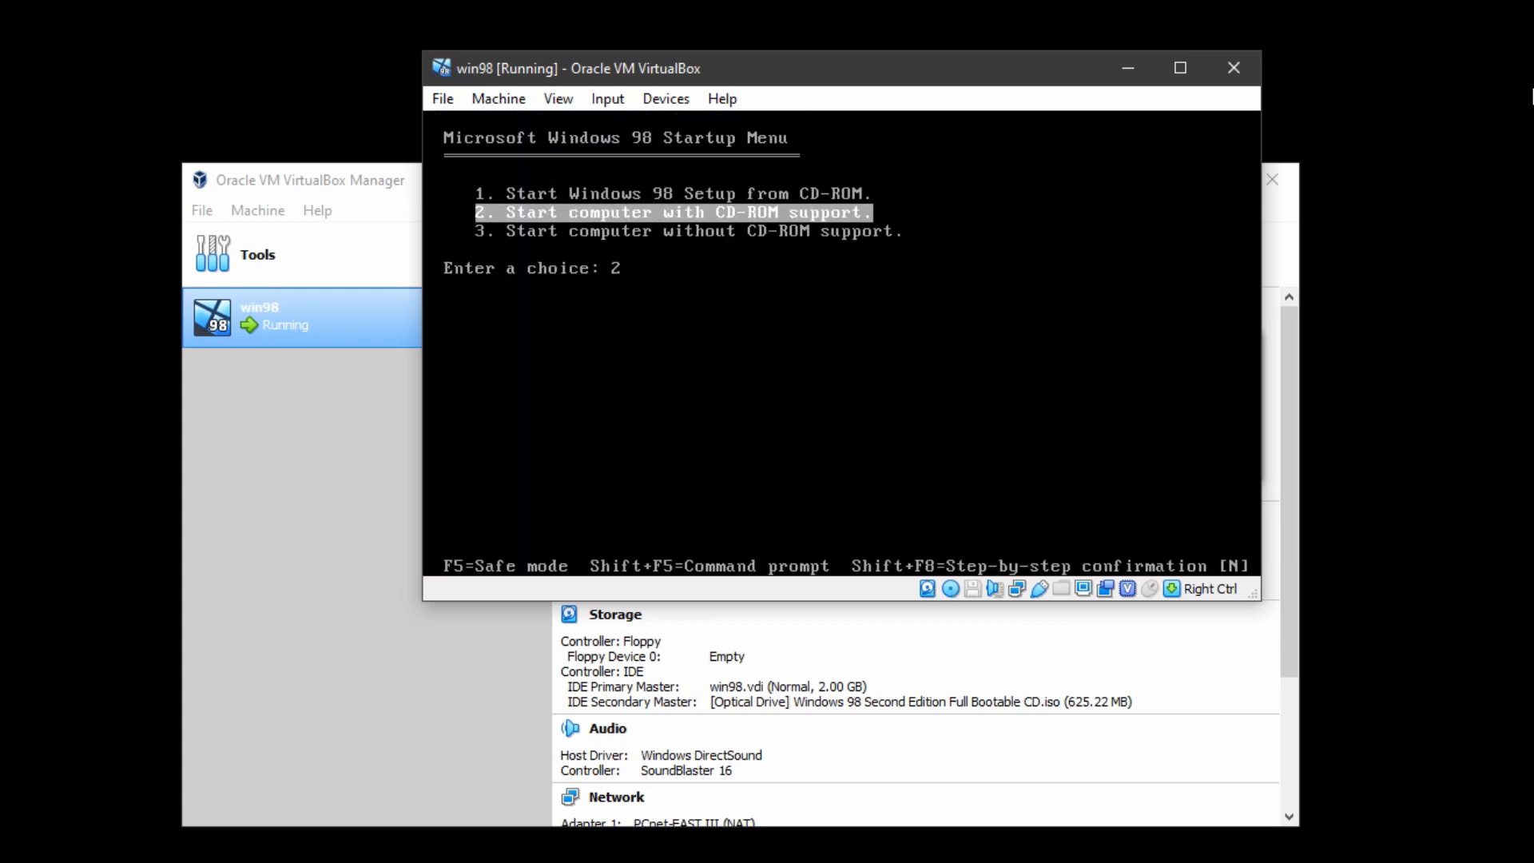
pyautogui.press('Return')
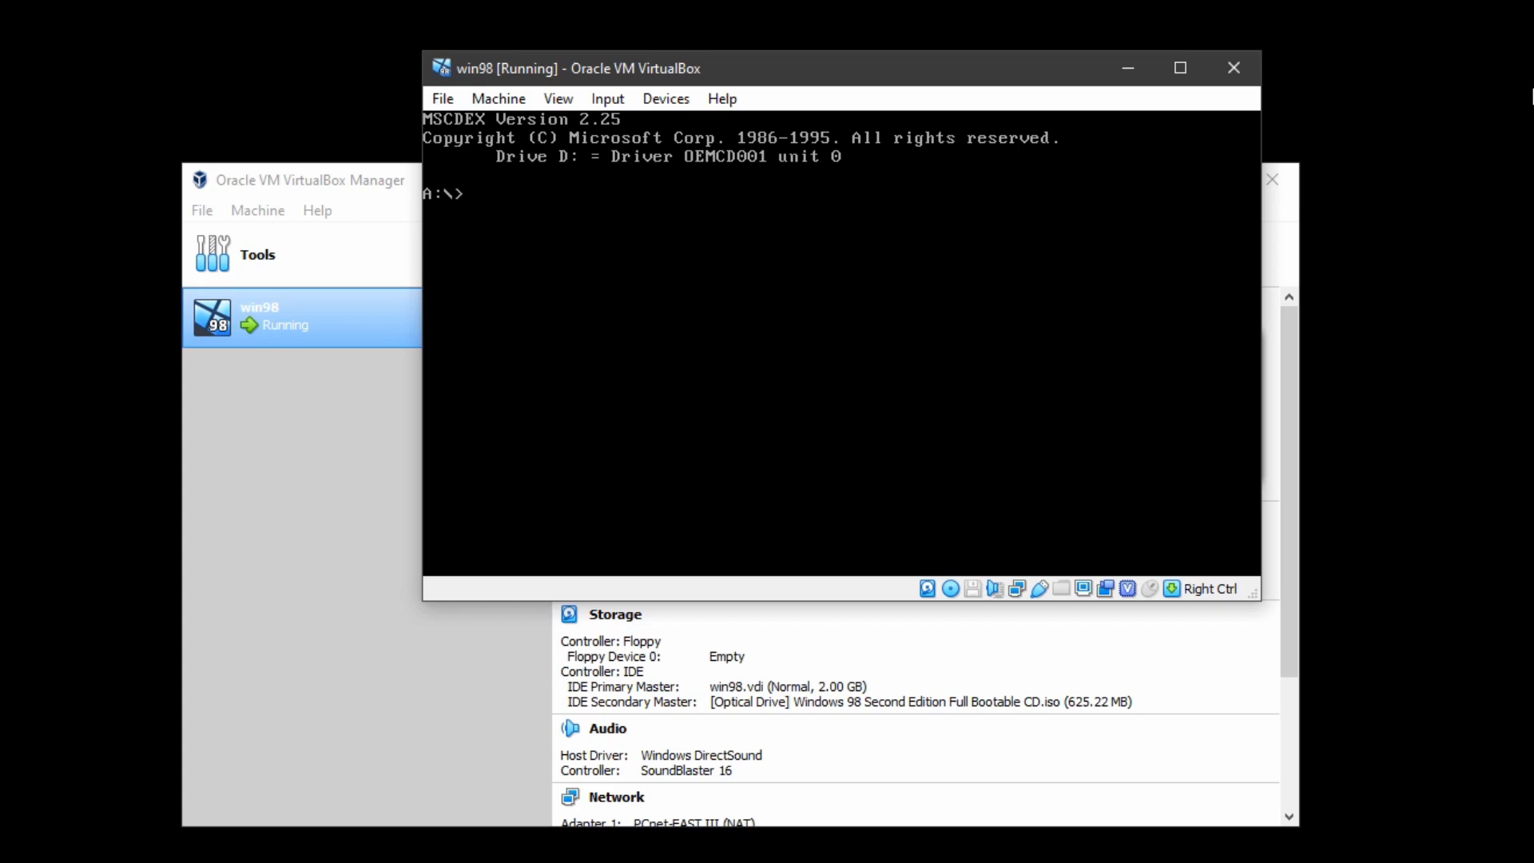
# Switch to drive D:, list its contents, run "setup /pj" and continue through the routine system check
pyautogui.write('d:')
pyautogui.press('Return')
pyautogui.write('dir')
pyautogui.press('Return')
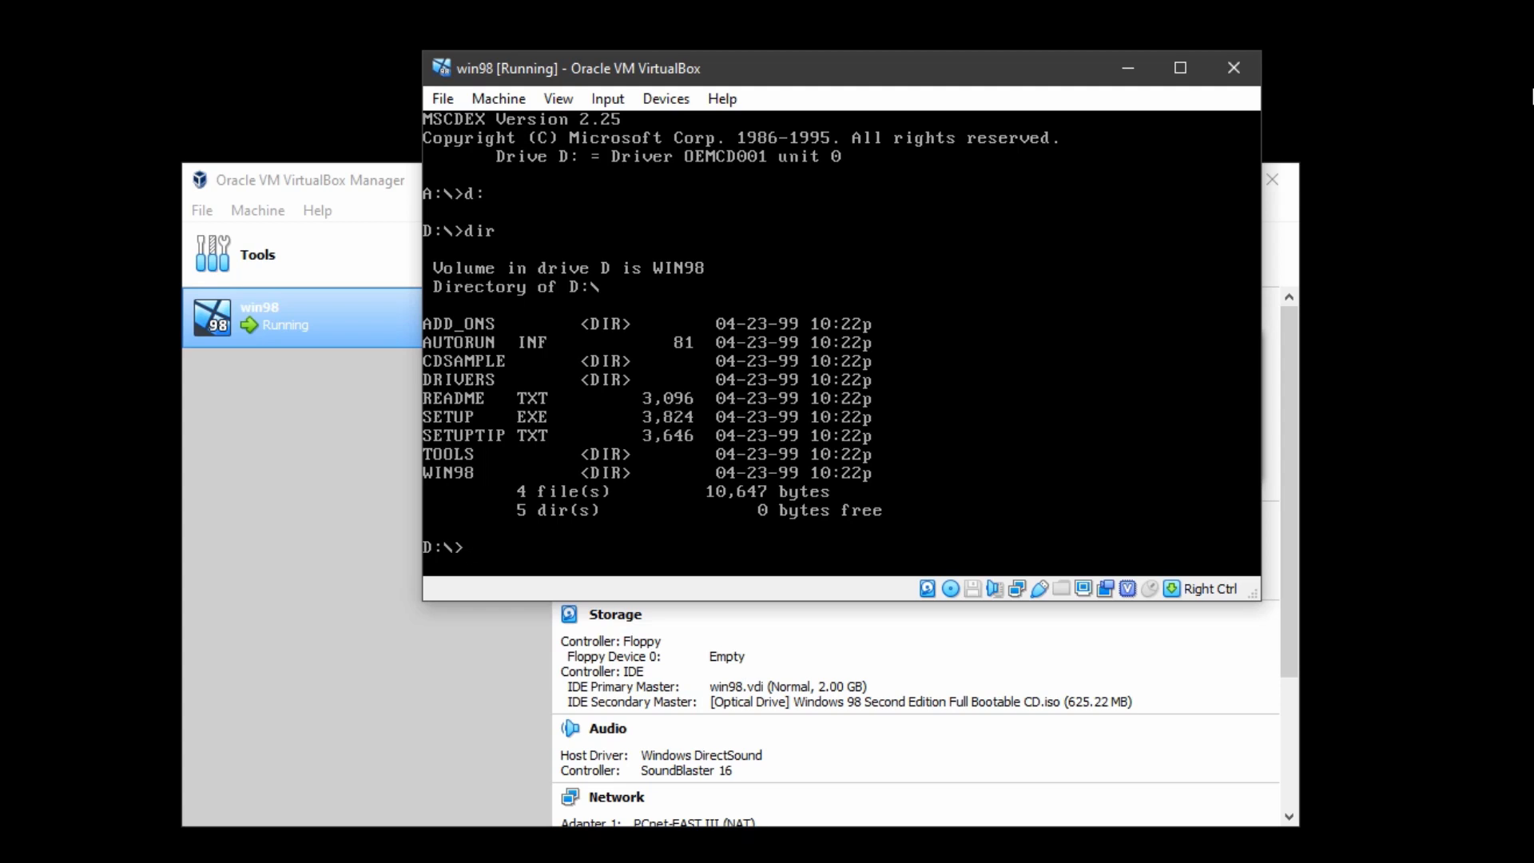
pyautogui.write('setup /pj')
pyautogui.press('Return')
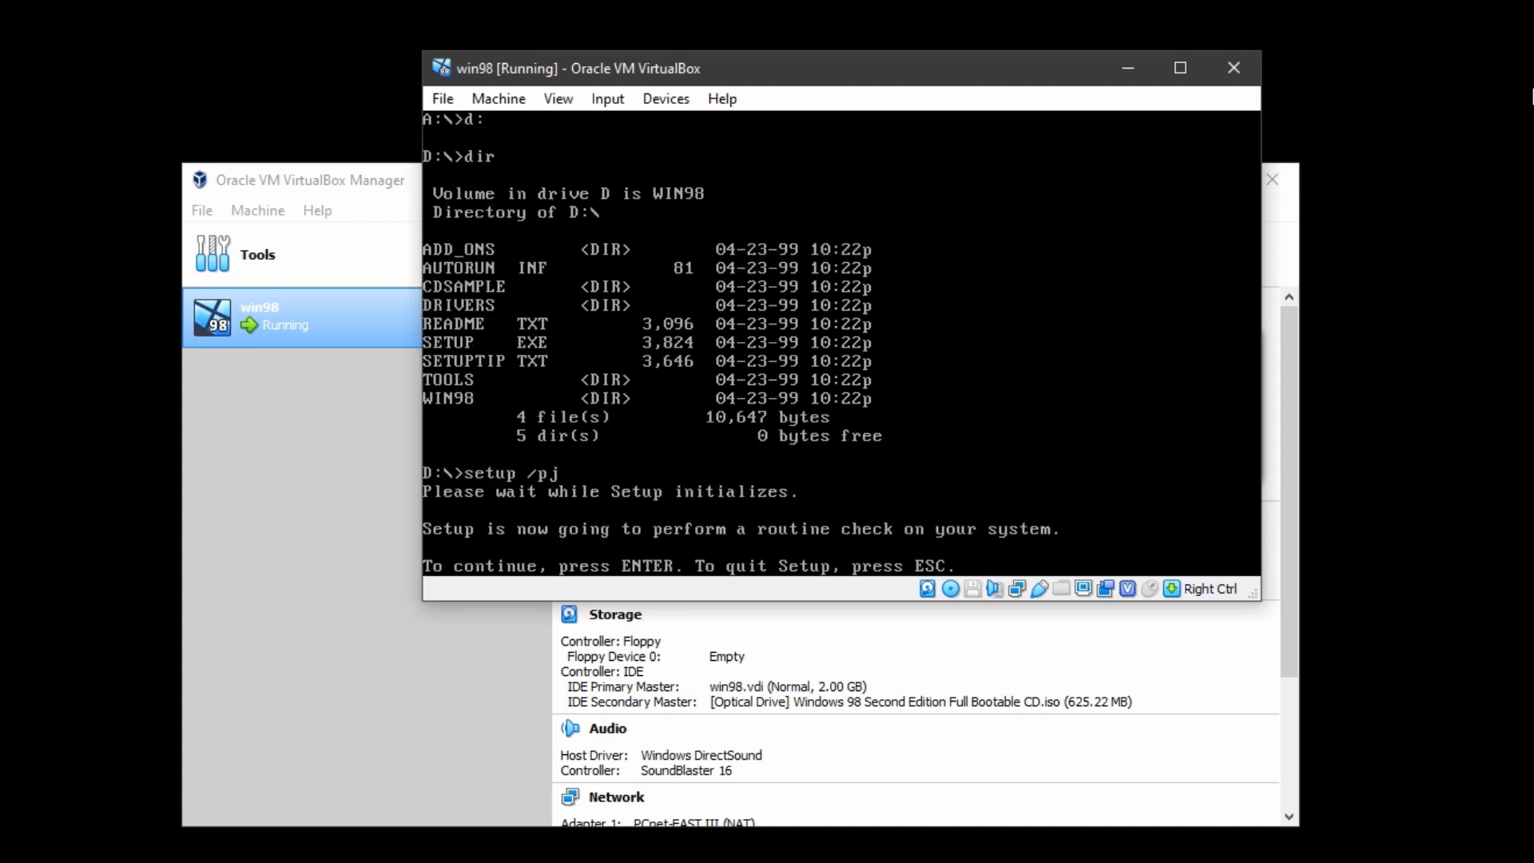
pyautogui.press('Return')
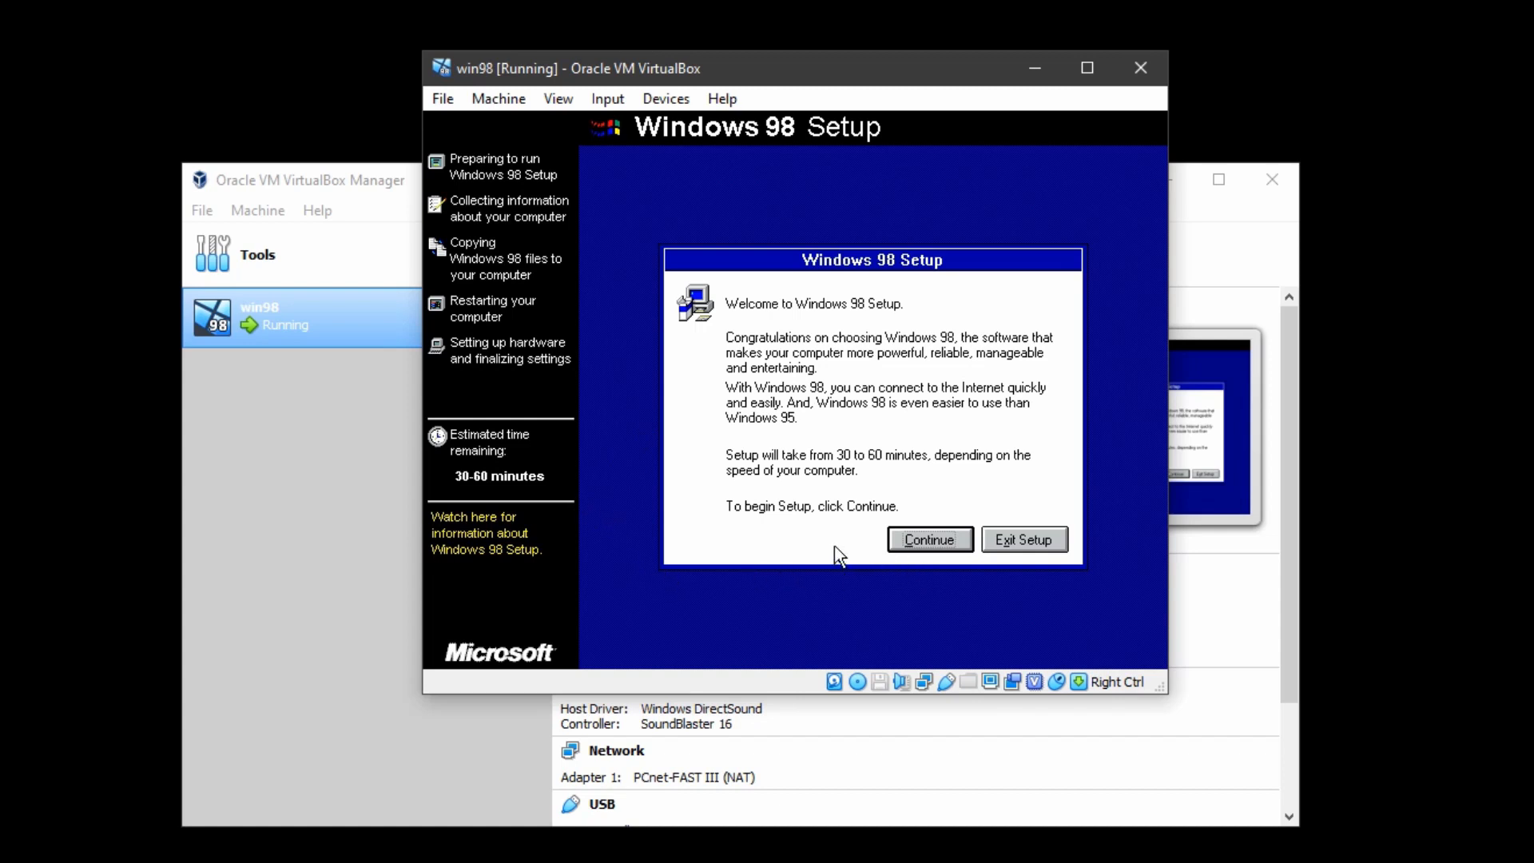
# Begin Windows 98 Setup with the C:\WINDOWS directory, the Typical setup option and the most common components
pyautogui.click(936, 543)
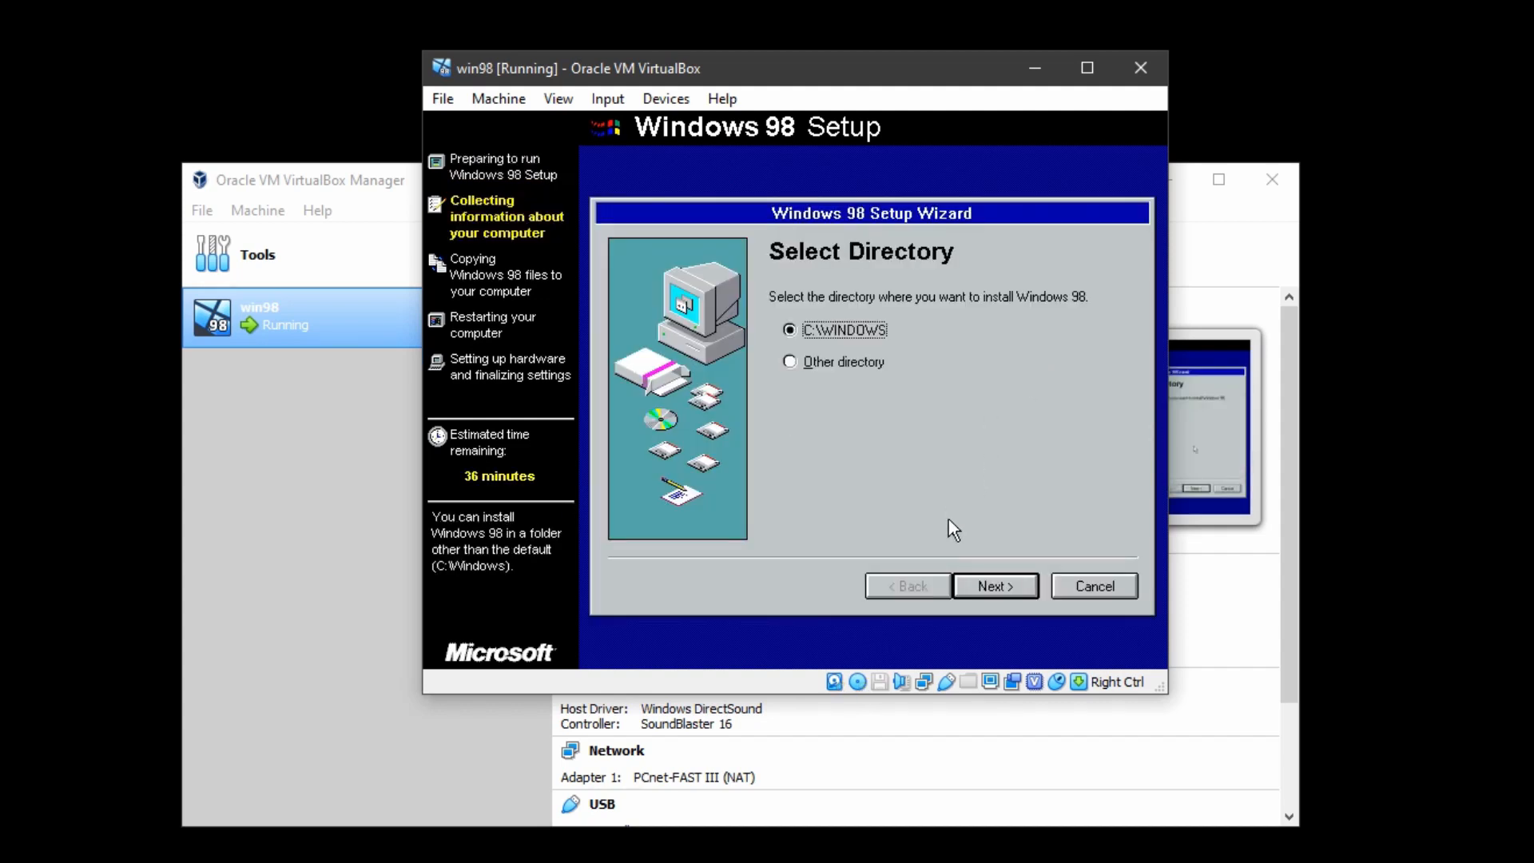
pyautogui.click(1005, 583)
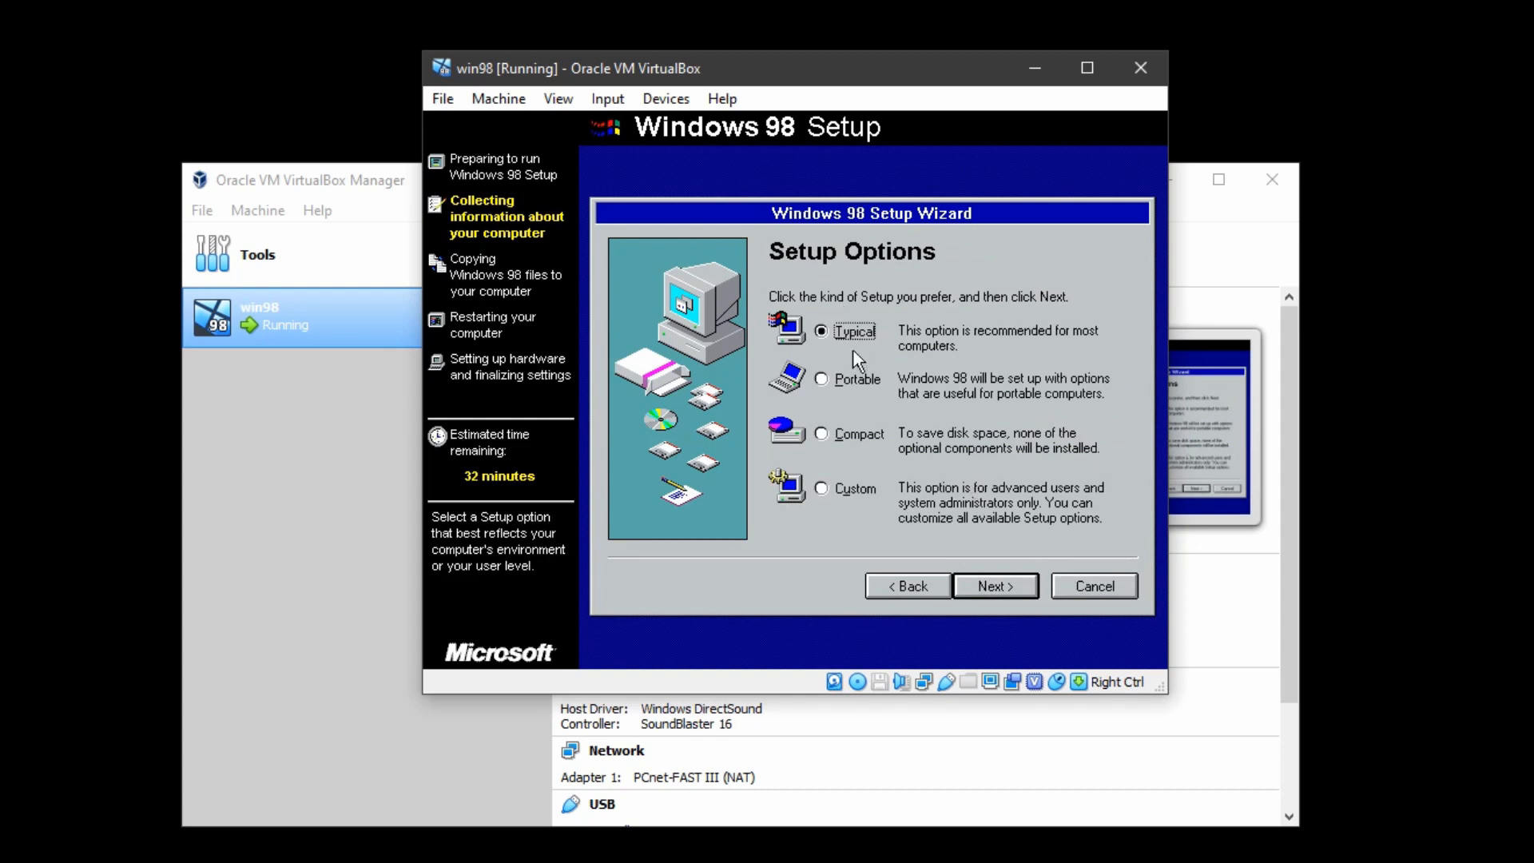
pyautogui.click(995, 586)
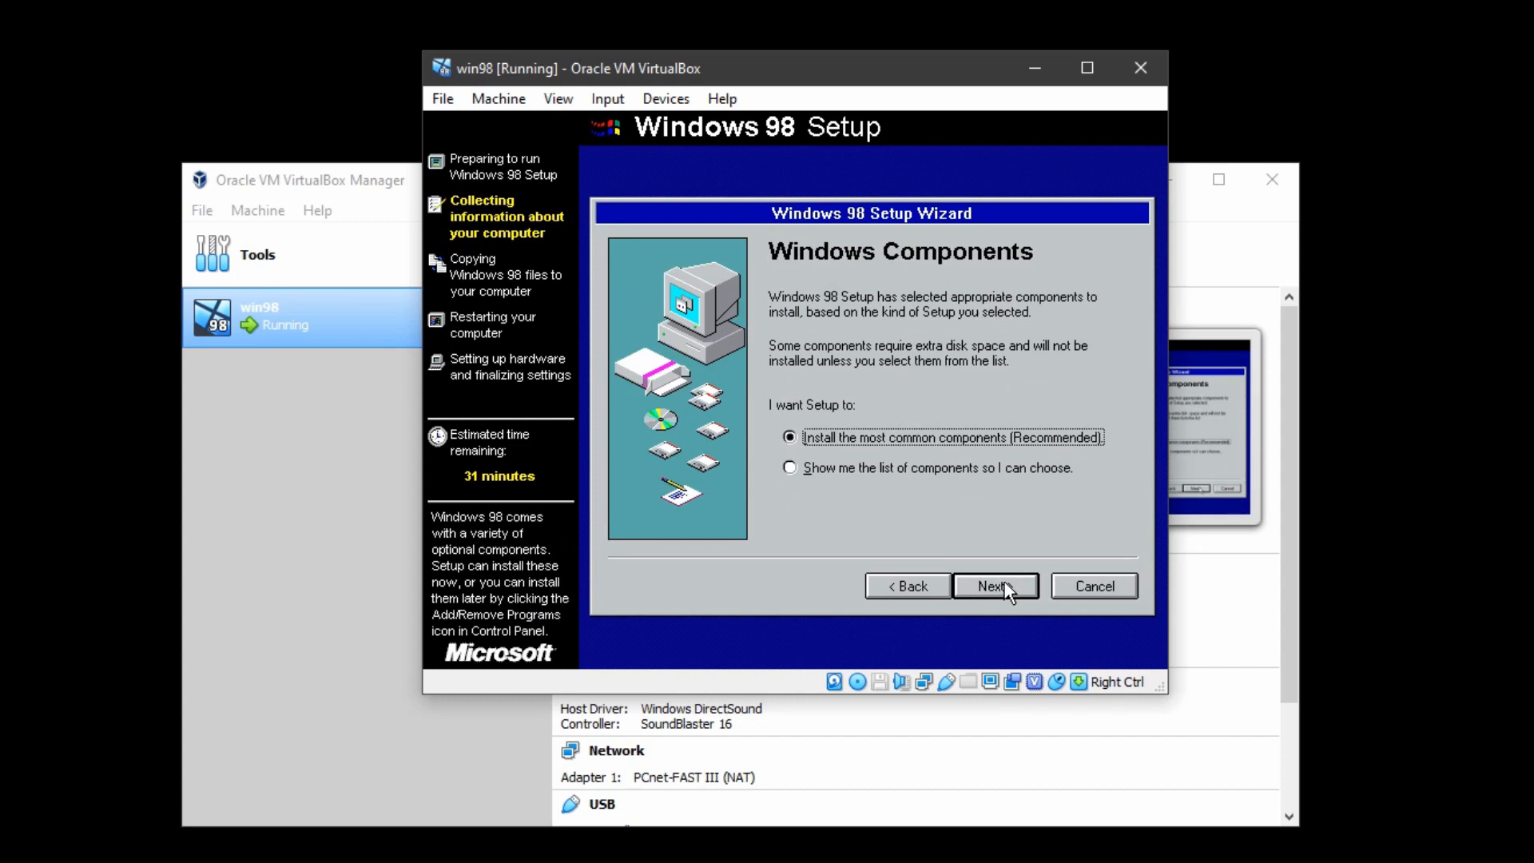
pyautogui.click(1004, 587)
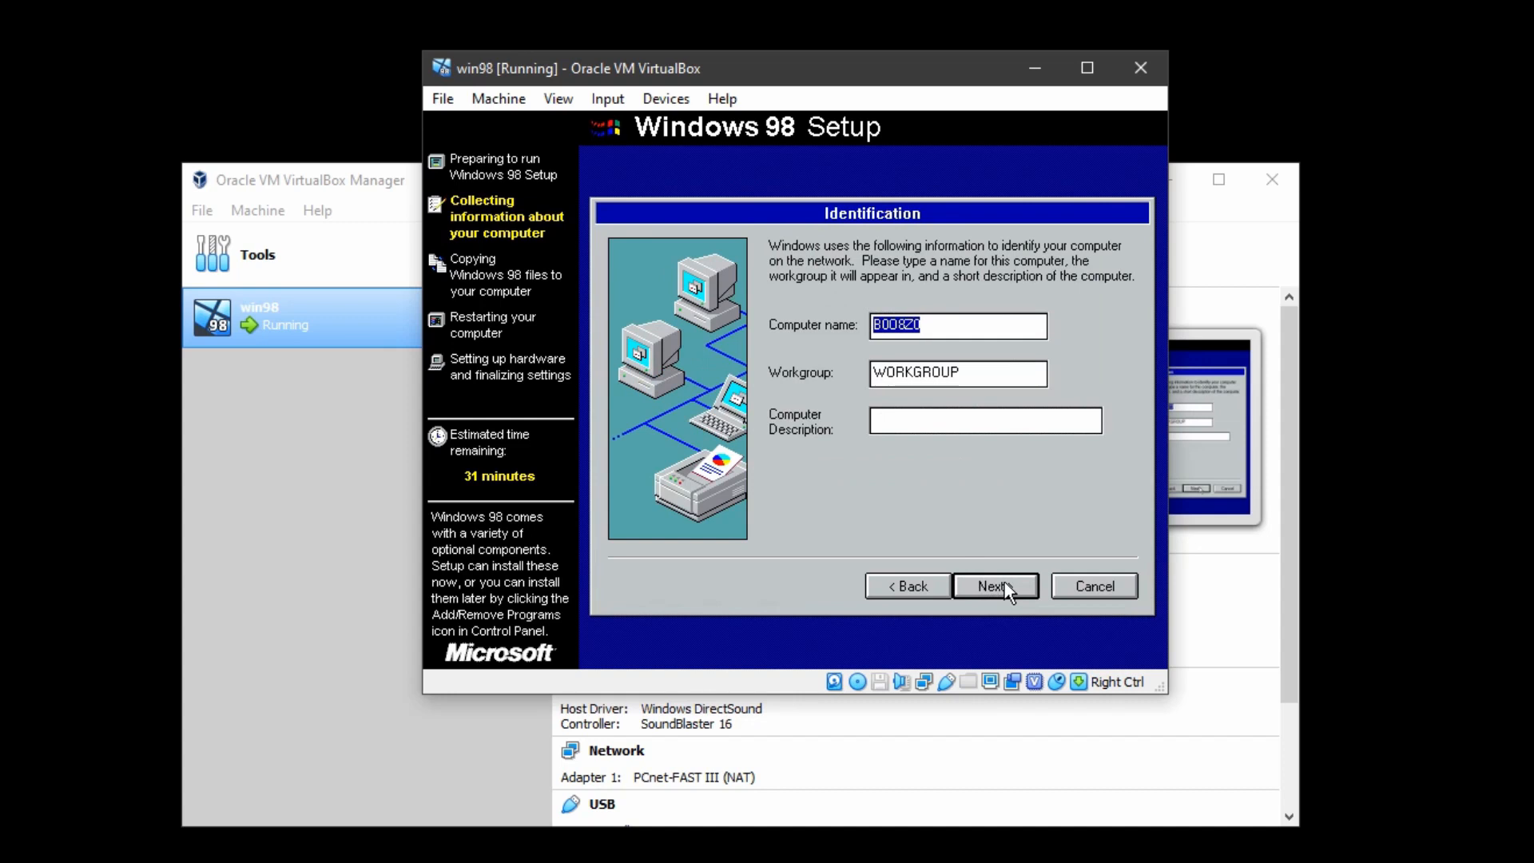
# Name the computer Win98PC in the WORKGROUP workgroup and accept United States as the location
pyautogui.write('Win98PC')
pyautogui.click(1003, 587)
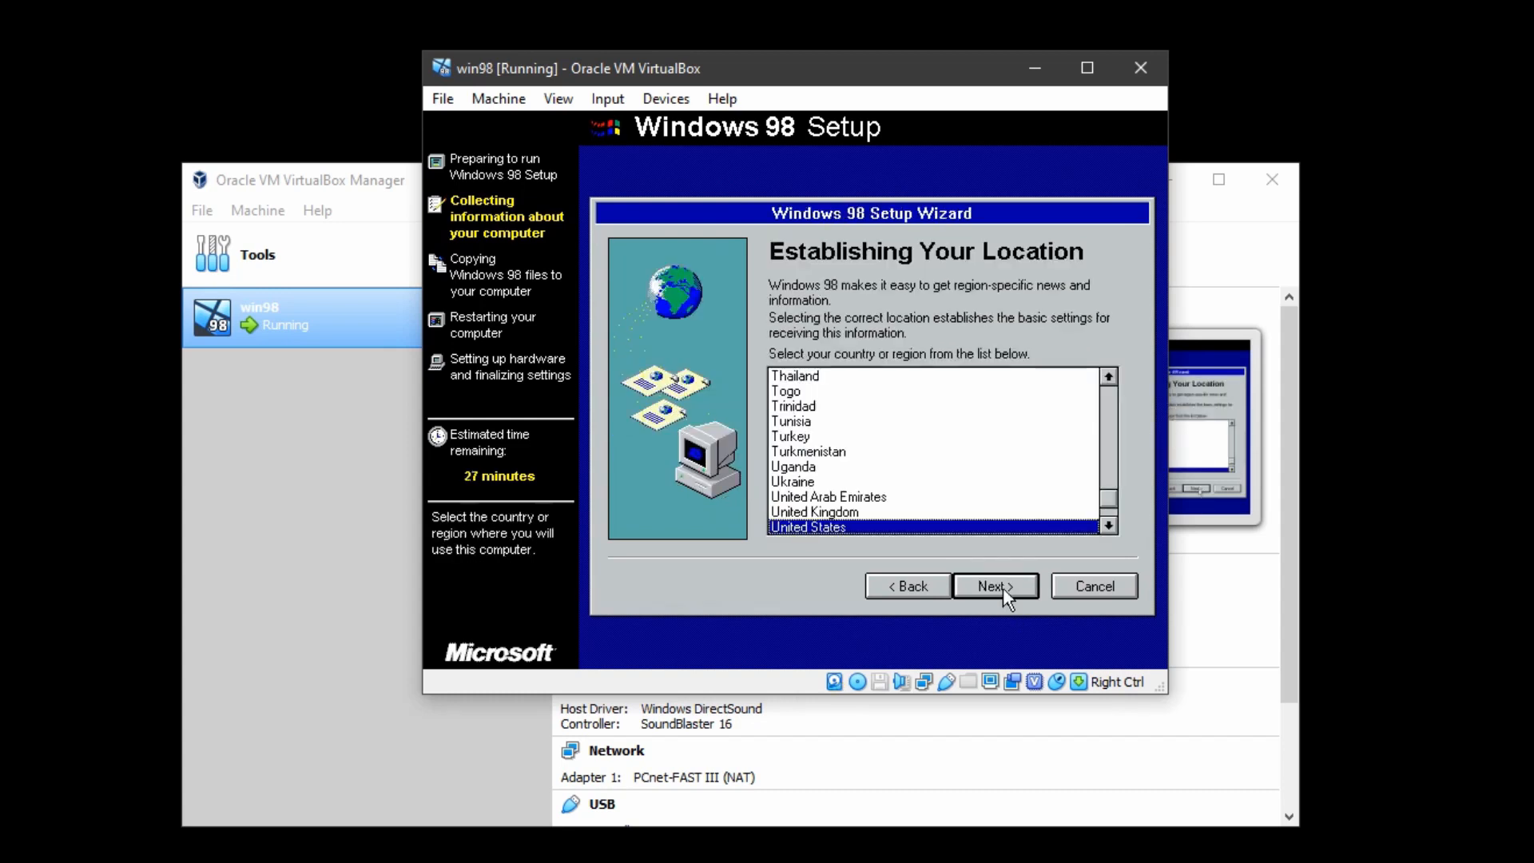
pyautogui.click(994, 585)
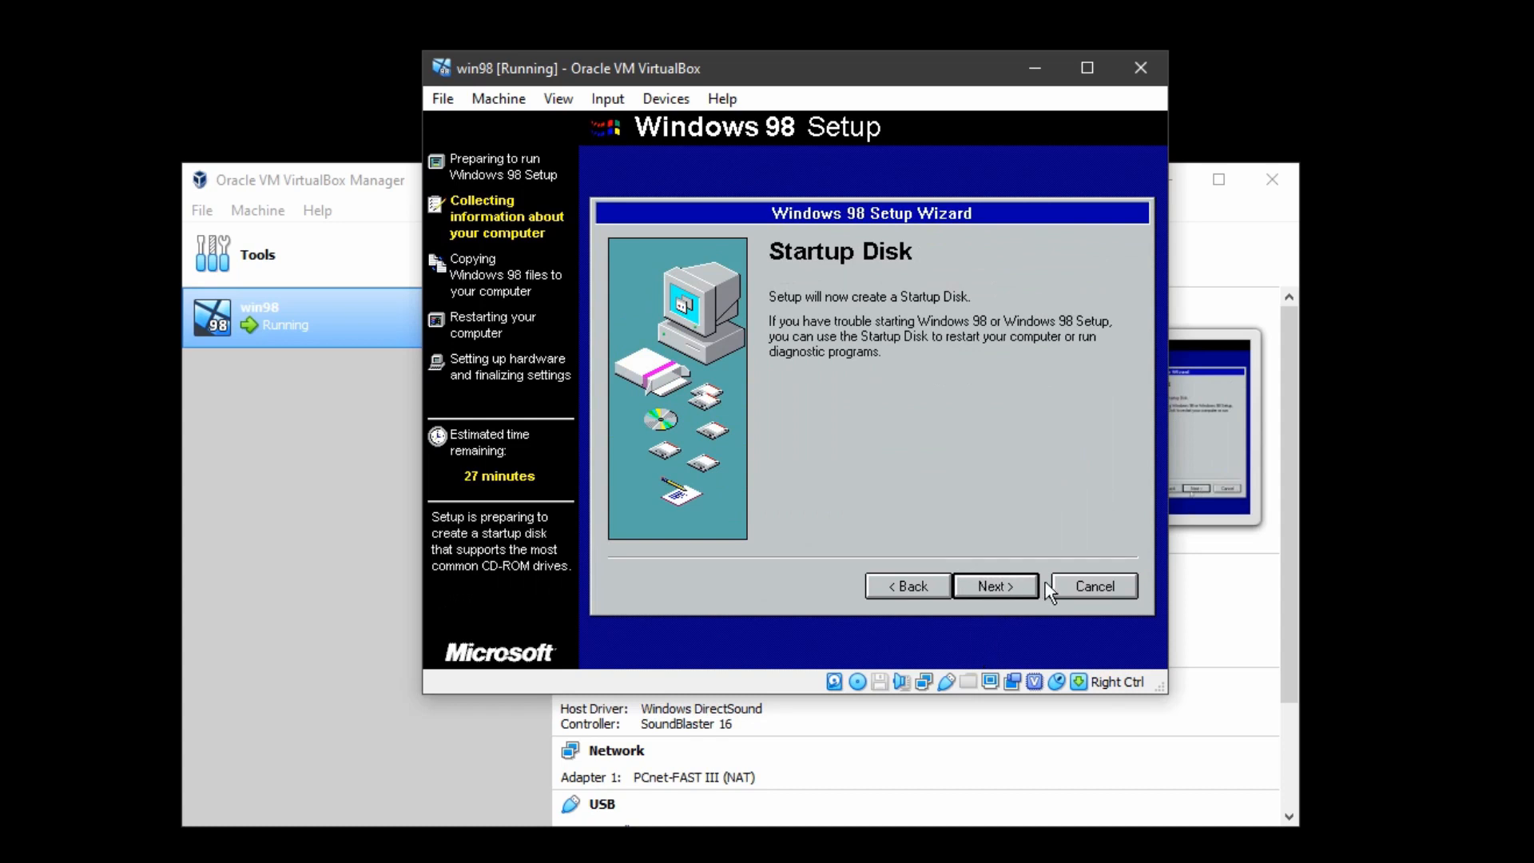
# Skip creating the Windows 98 startup disk and continue Setup
pyautogui.click(1096, 585)
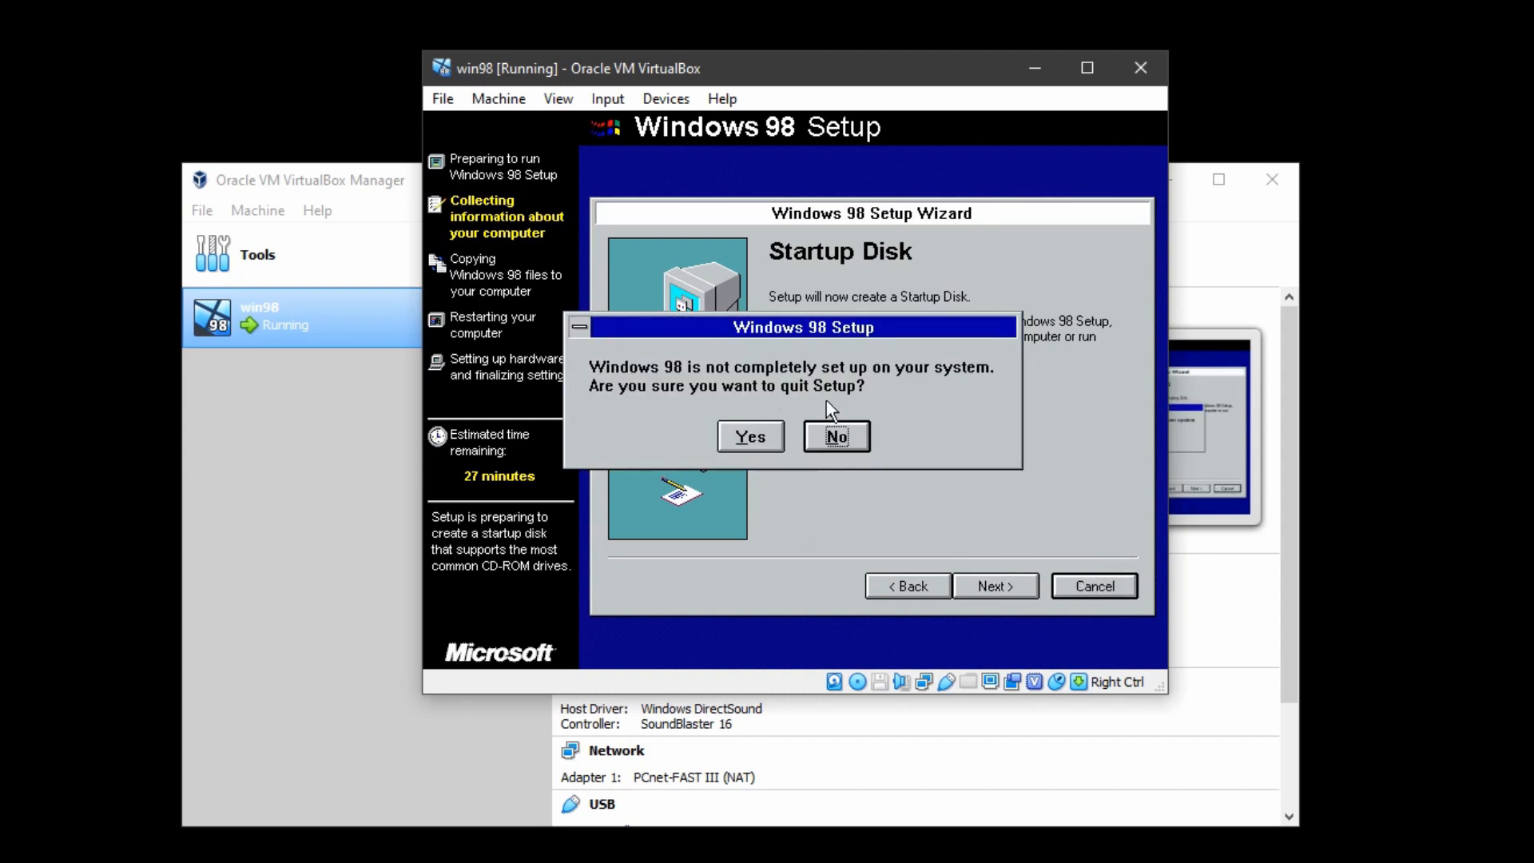
pyautogui.click(830, 435)
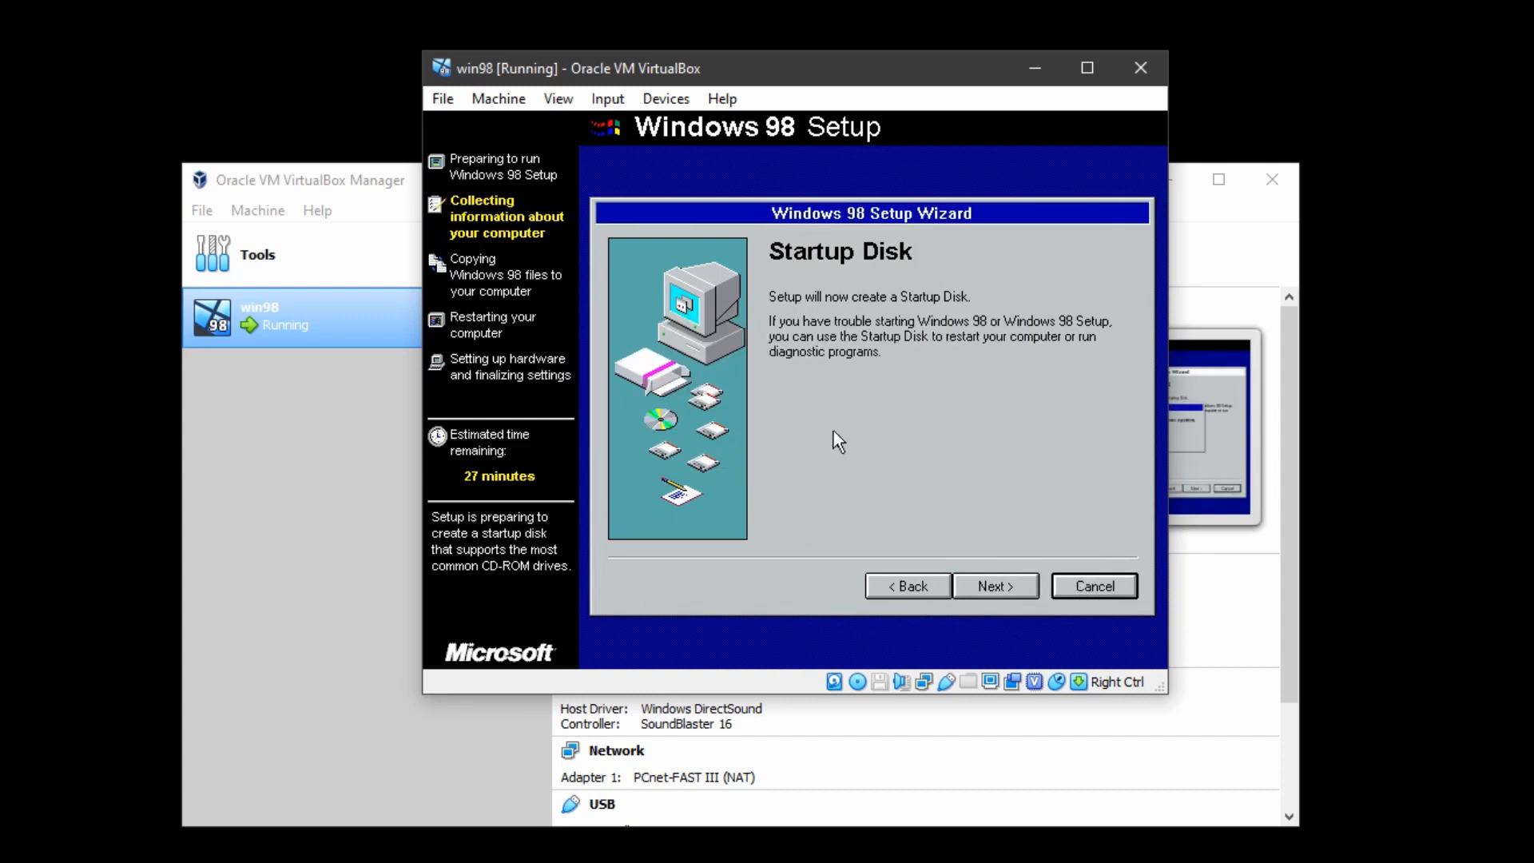
pyautogui.click(990, 583)
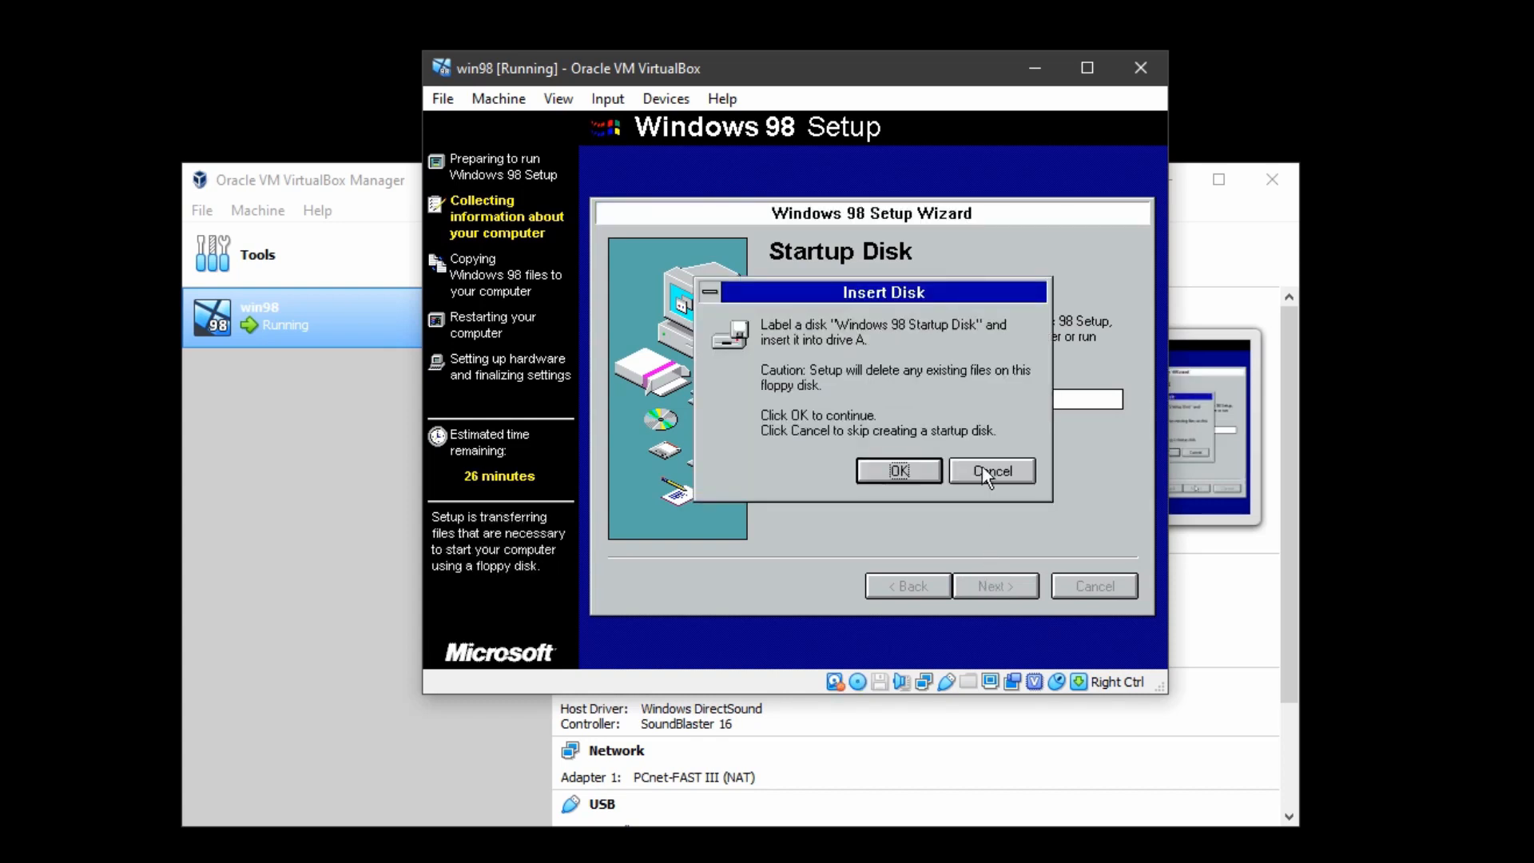
pyautogui.click(976, 469)
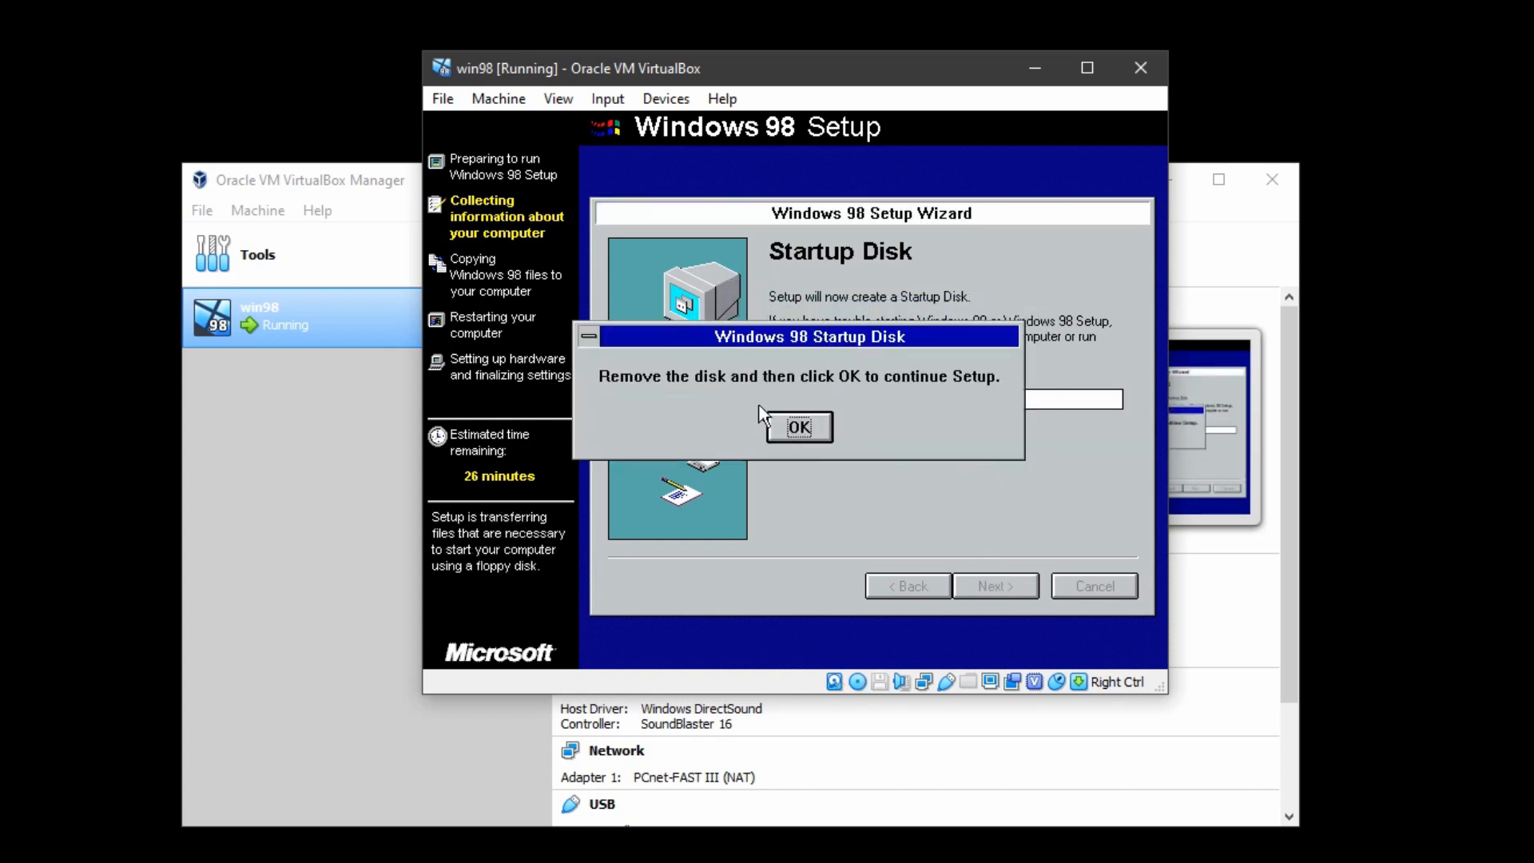
pyautogui.click(801, 426)
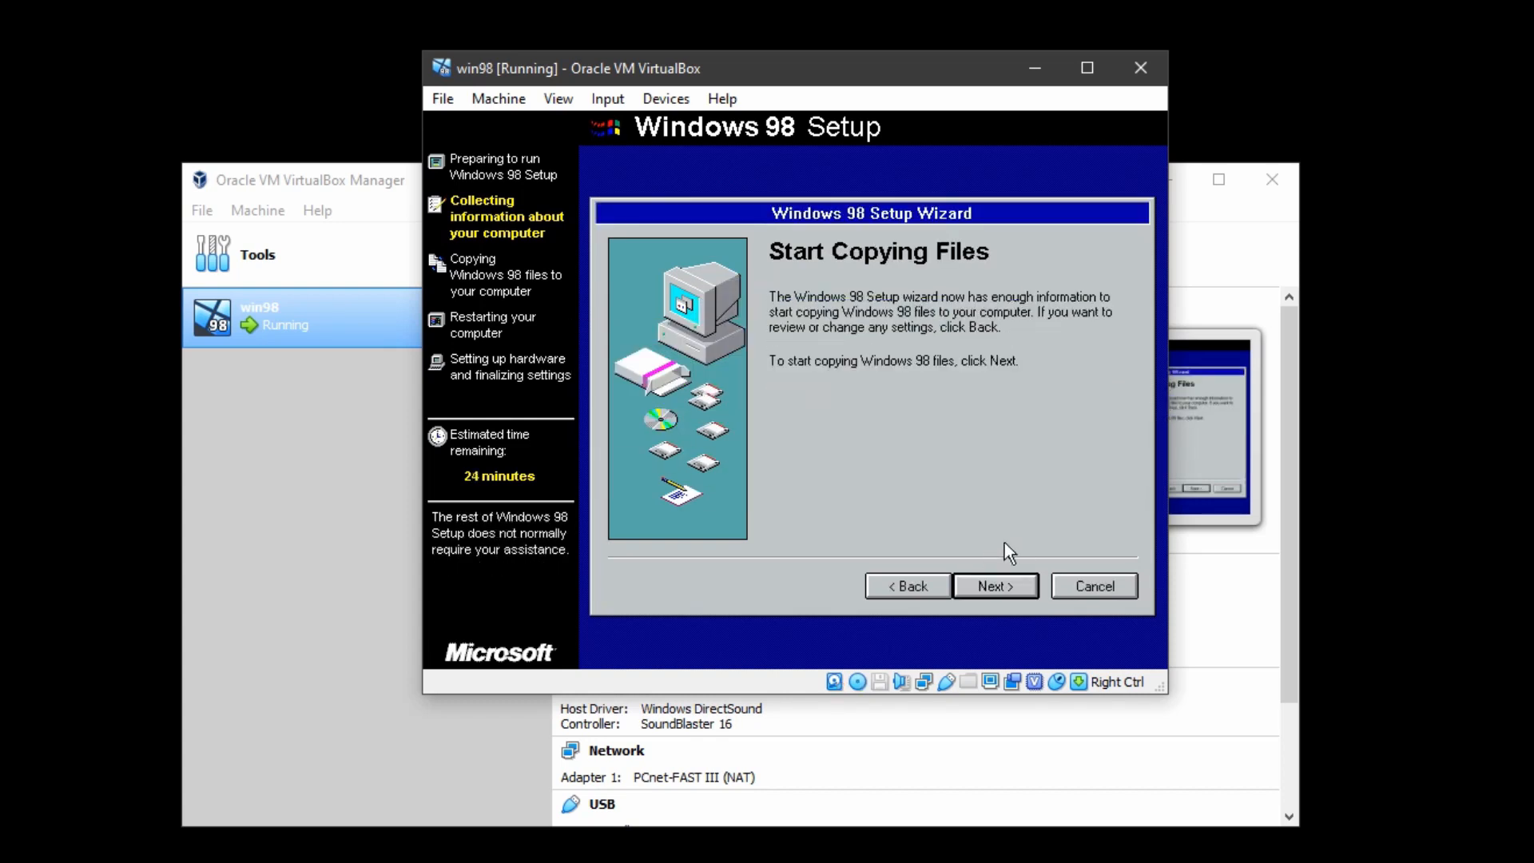
# Copy the Windows 98 files to the computer, restart it and boot from the hard disk
pyautogui.click(995, 585)
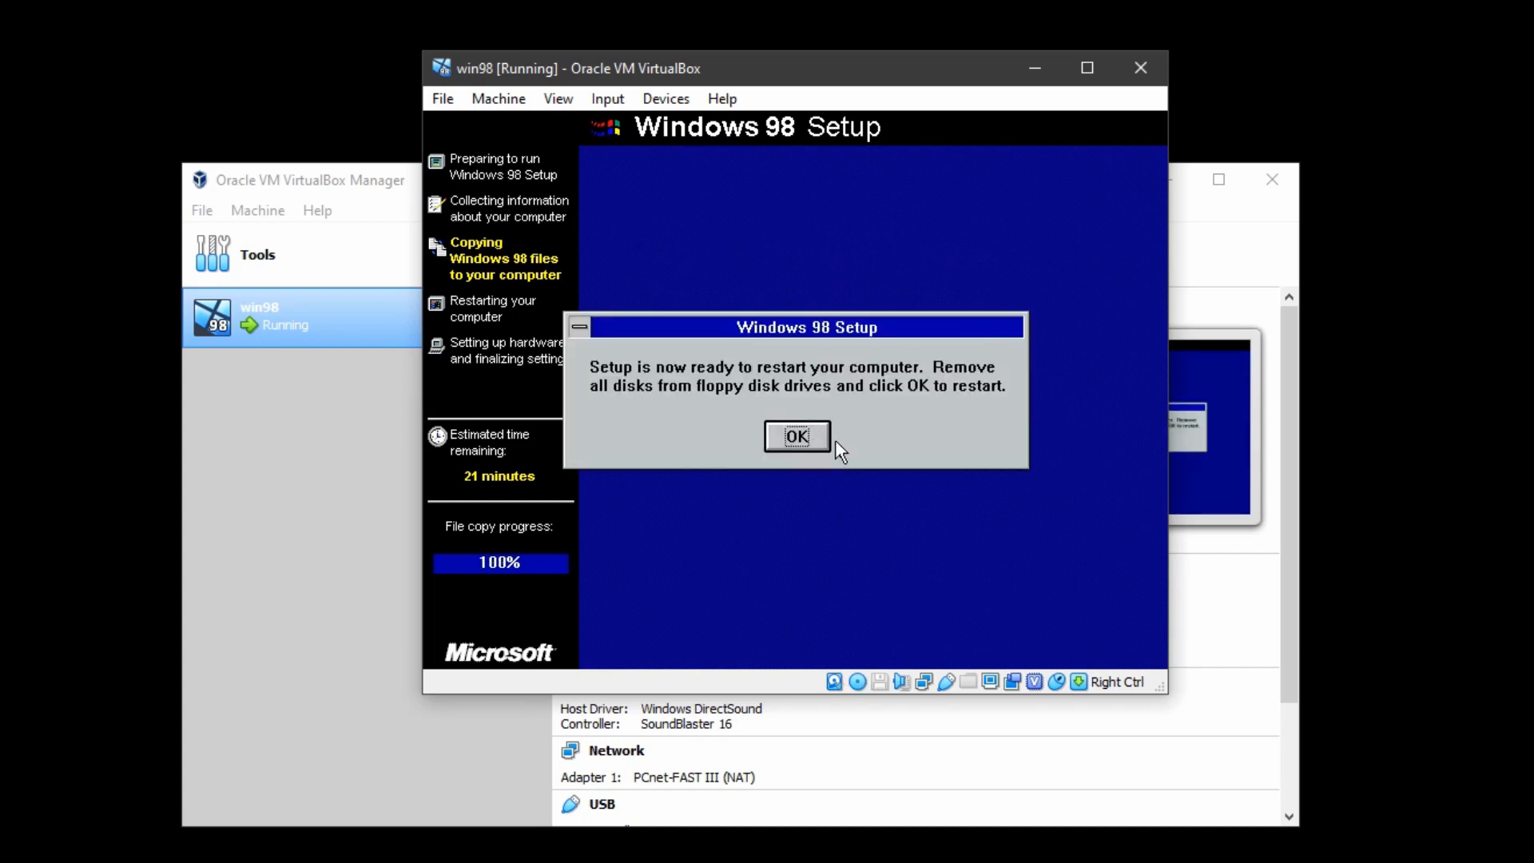
pyautogui.moveTo(782, 328); pyautogui.dragTo(903, 299)
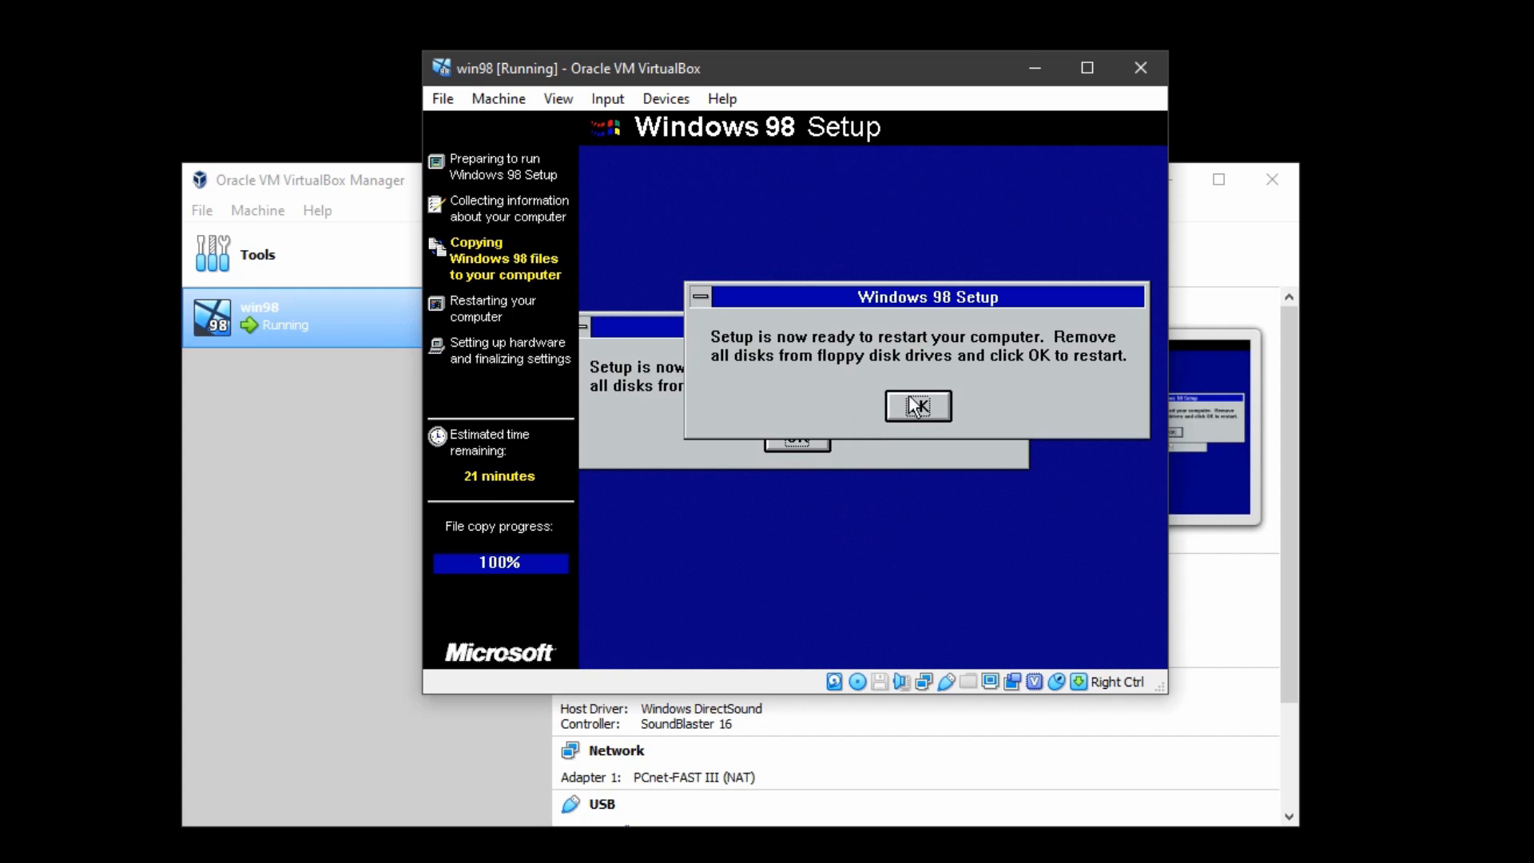
pyautogui.click(926, 416)
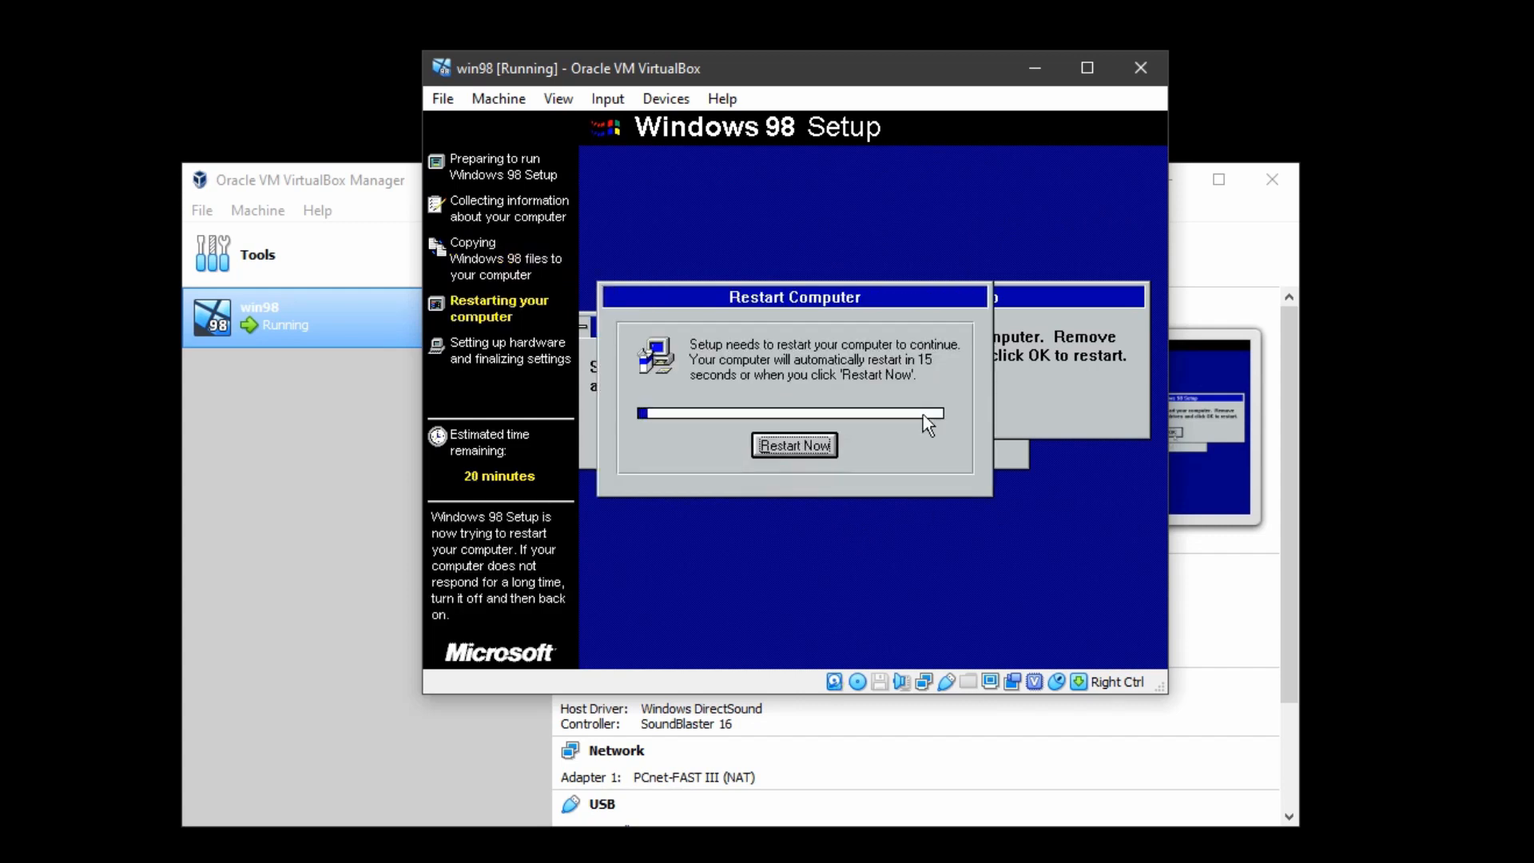
pyautogui.click(797, 448)
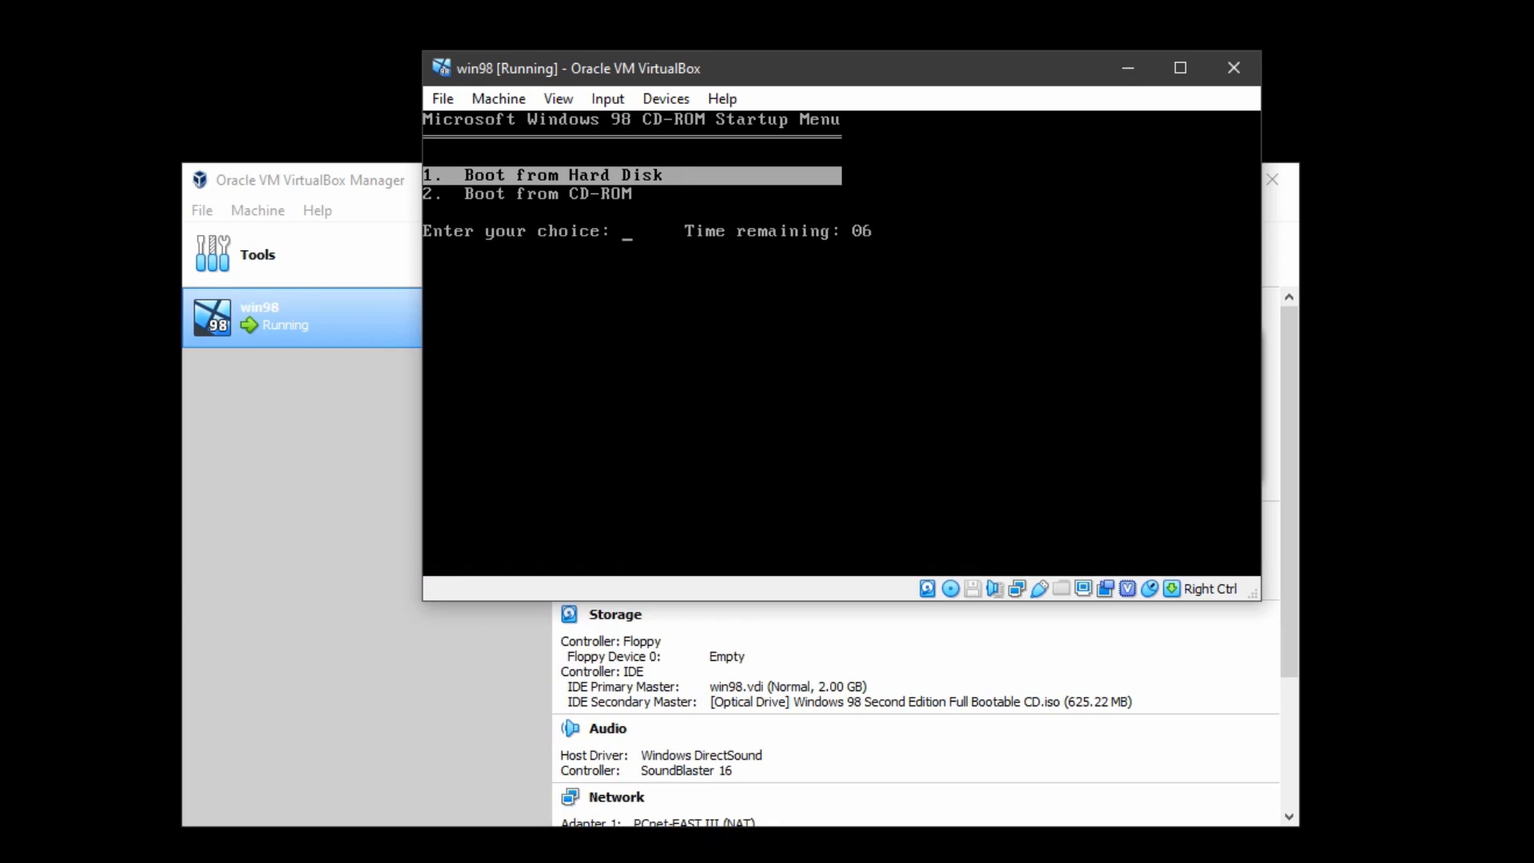
pyautogui.press('Return')
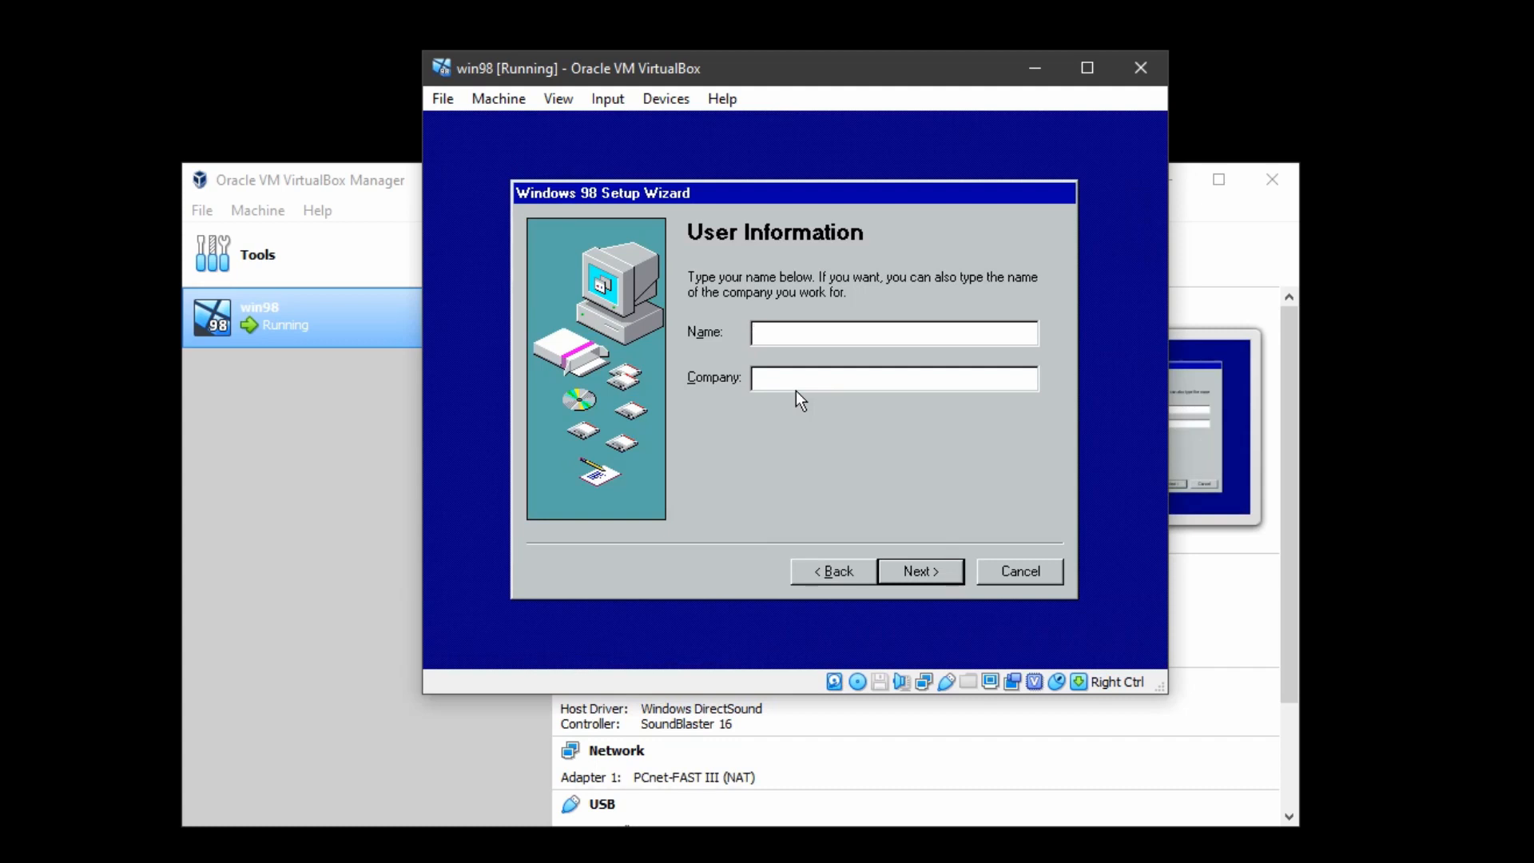
# Enter AboutIT as the name in User Information and accept the License Agreement
pyautogui.write('About')
pyautogui.write('T')
pyautogui.press('Return')
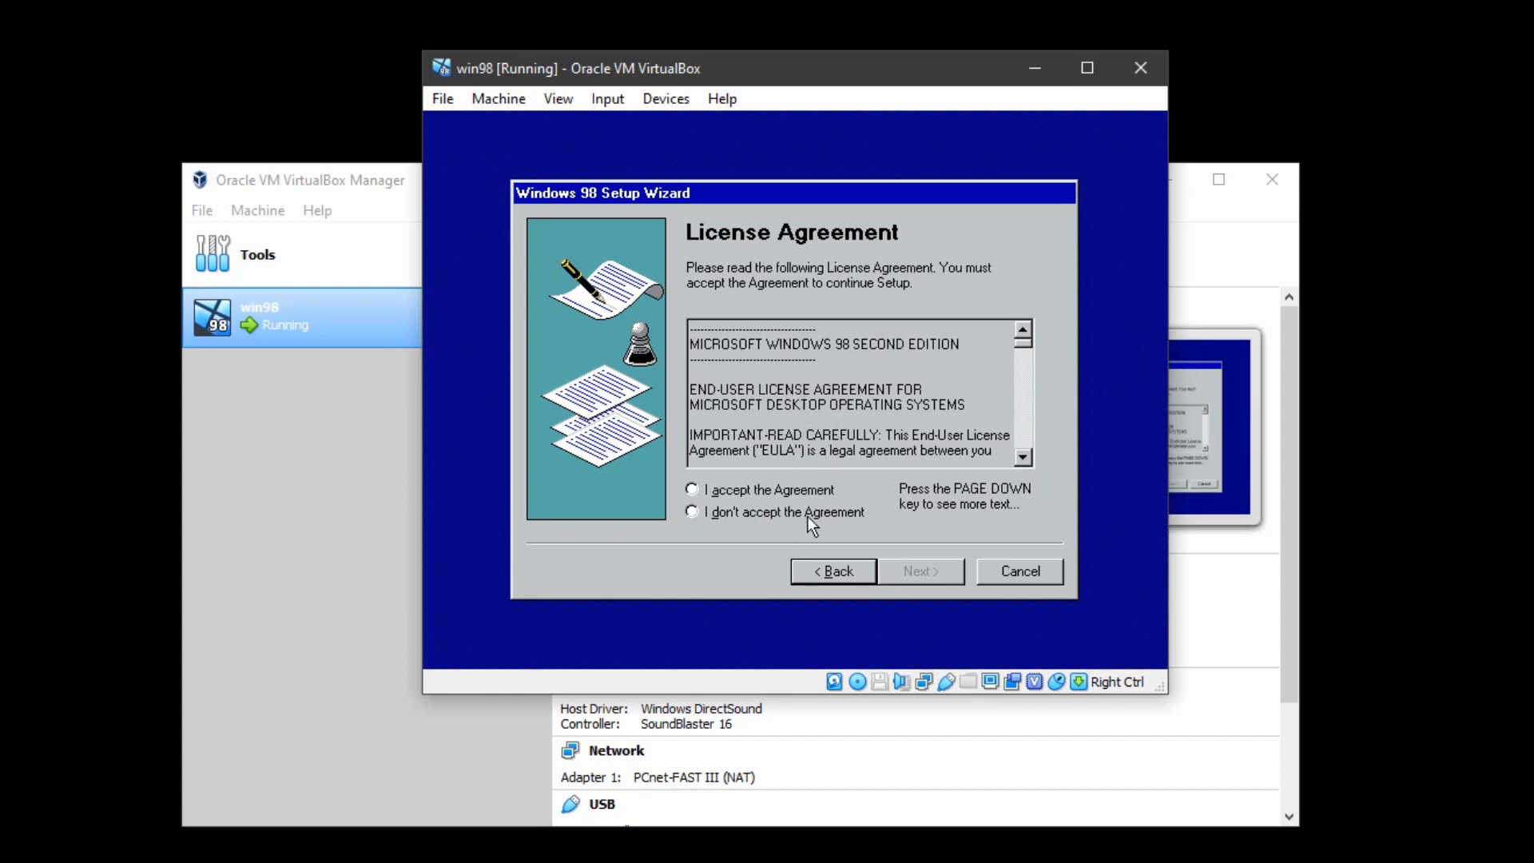
pyautogui.click(692, 490)
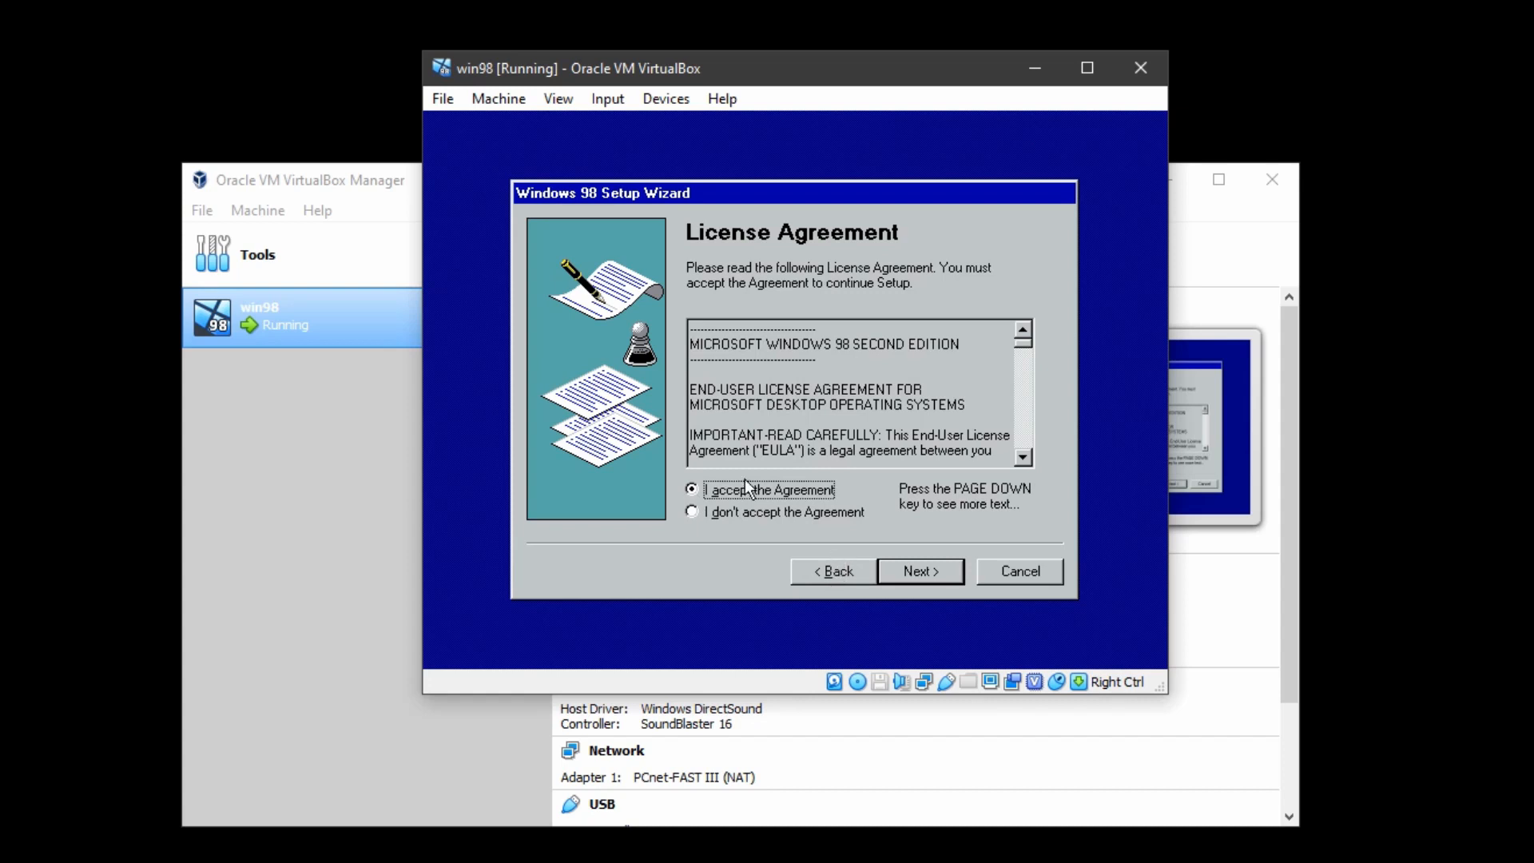
pyautogui.click(950, 582)
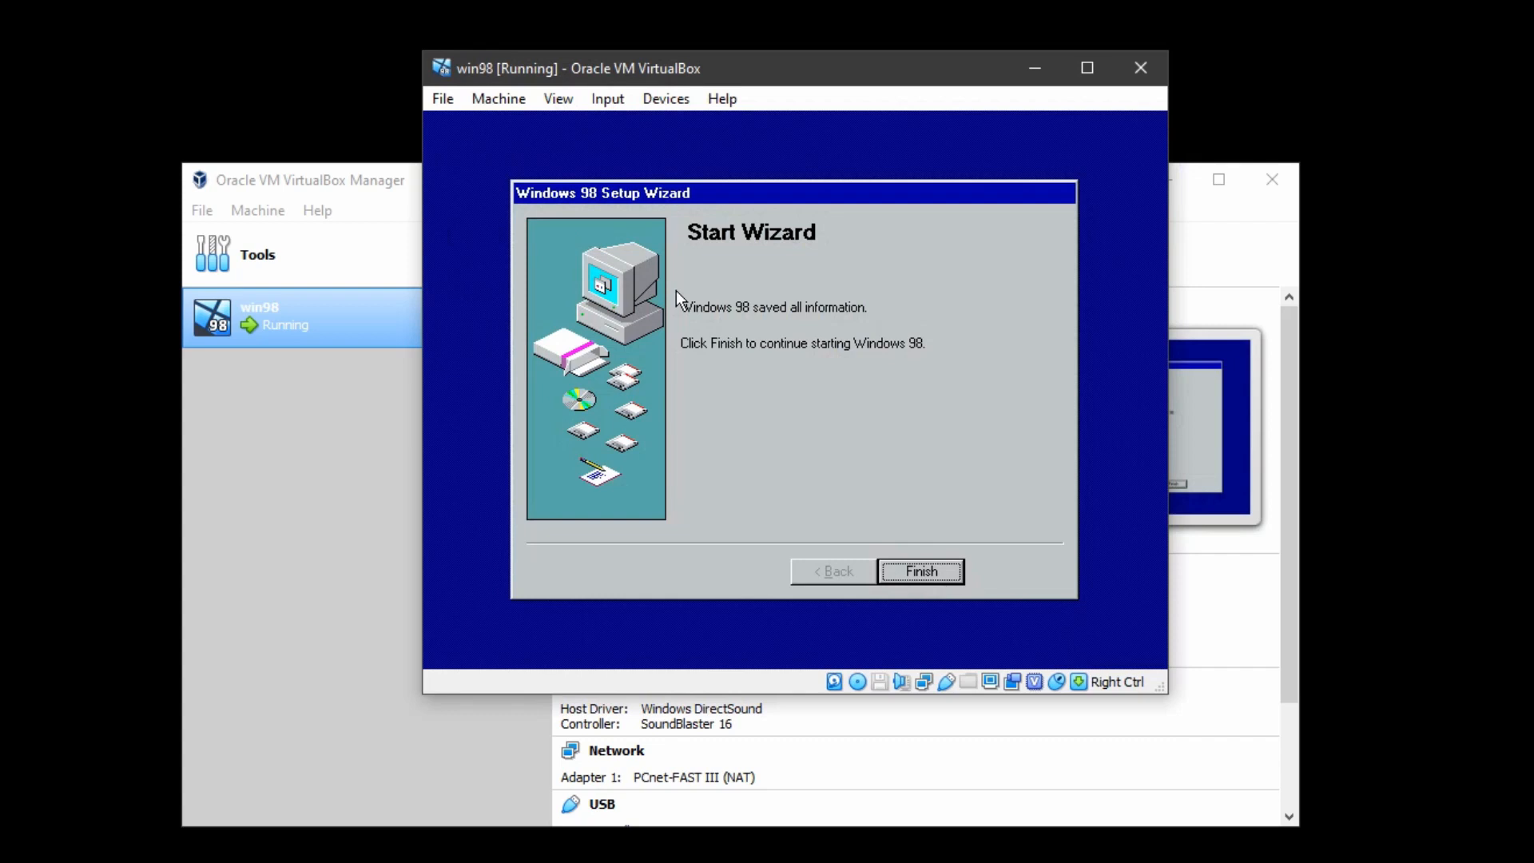
# Finish the Start Wizard, let Setup detect the hardware and restart the machine from the hard disk
pyautogui.click(955, 569)
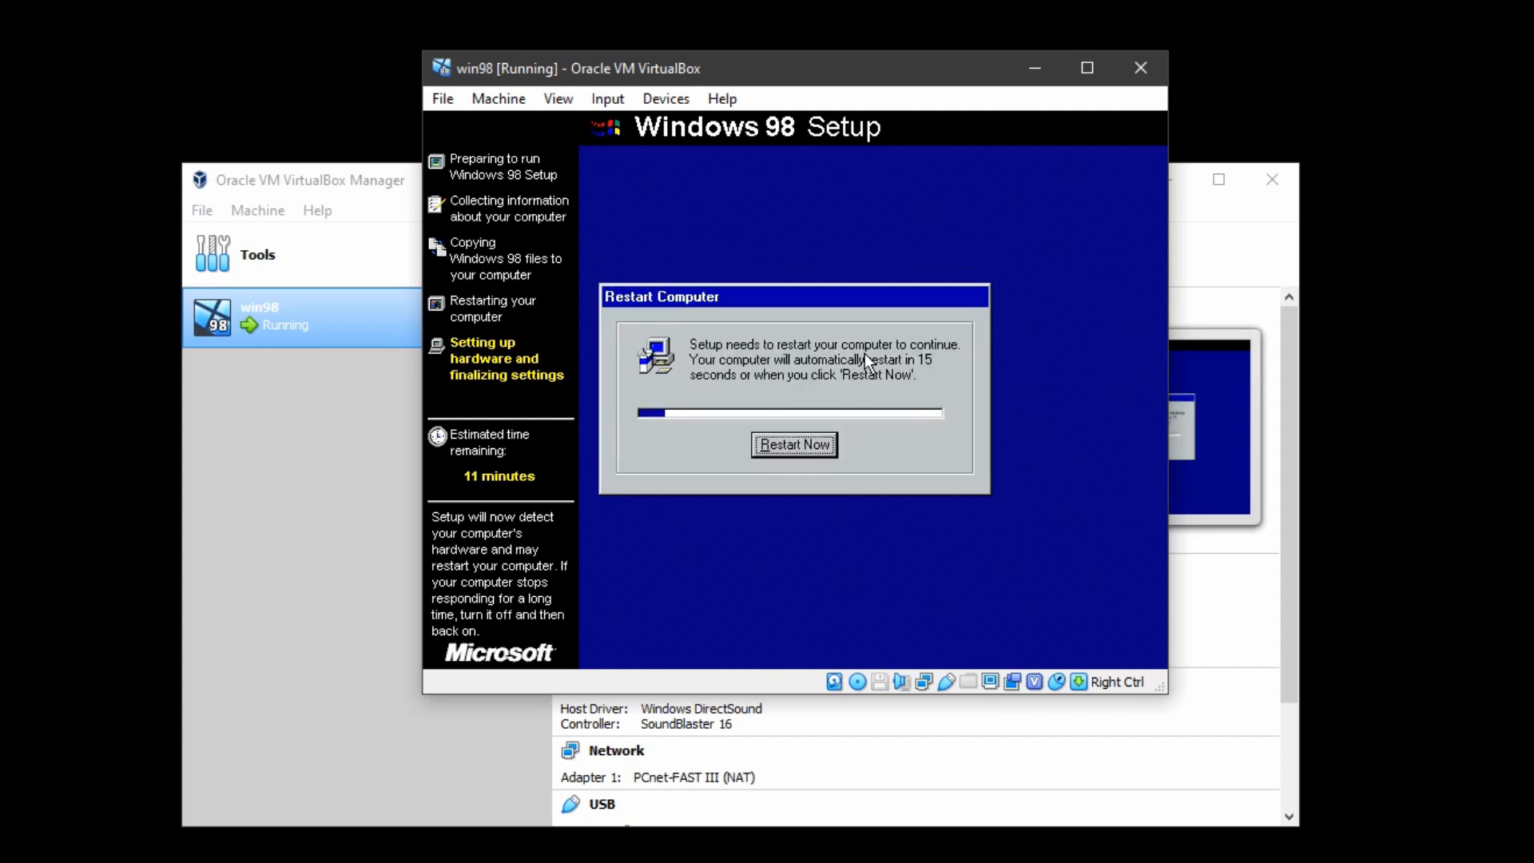
pyautogui.click(789, 449)
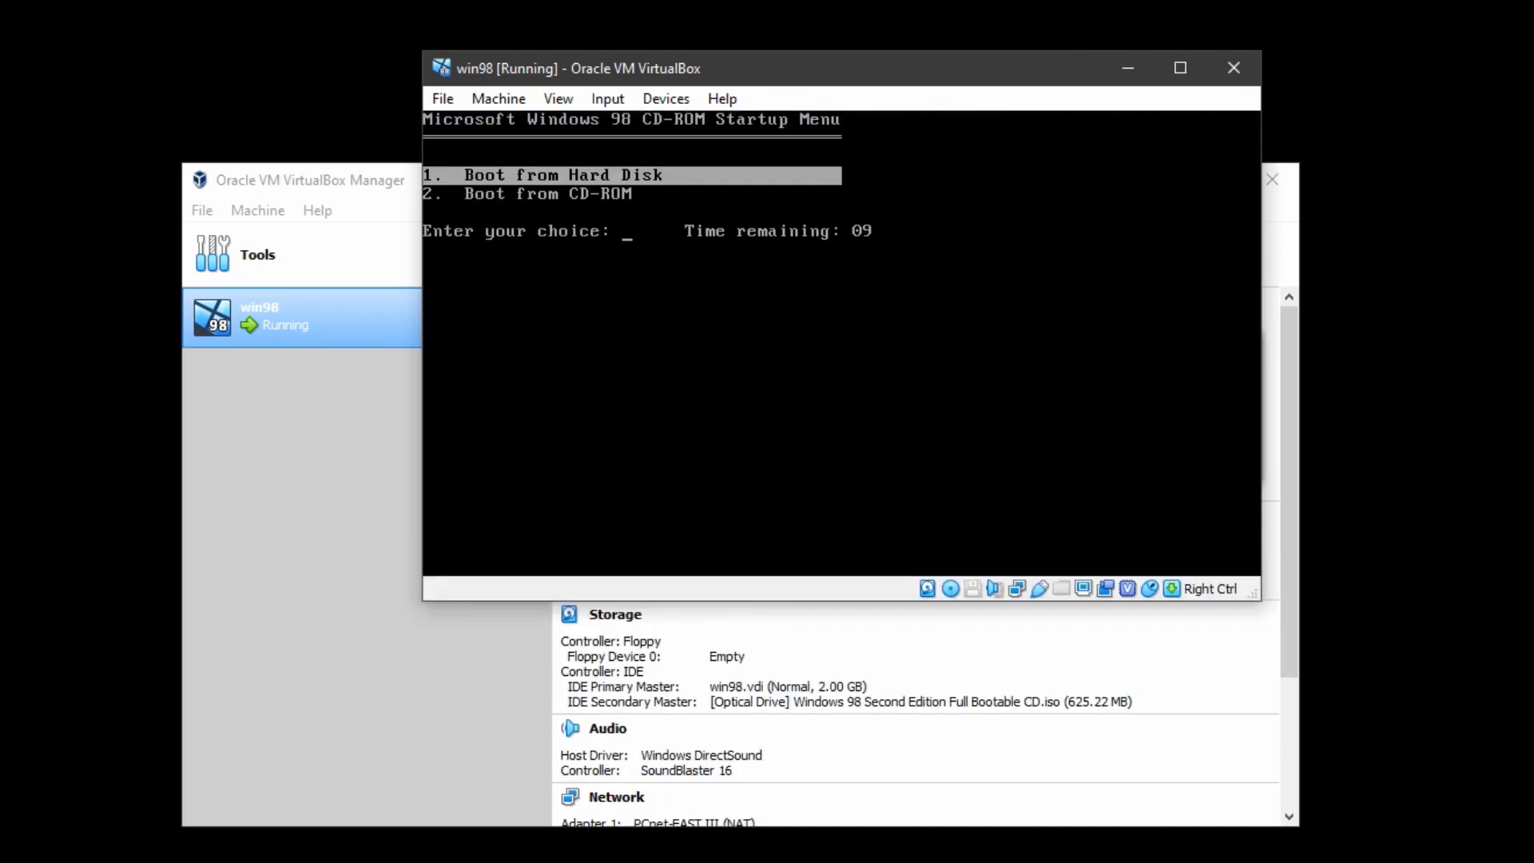
pyautogui.press('Return')
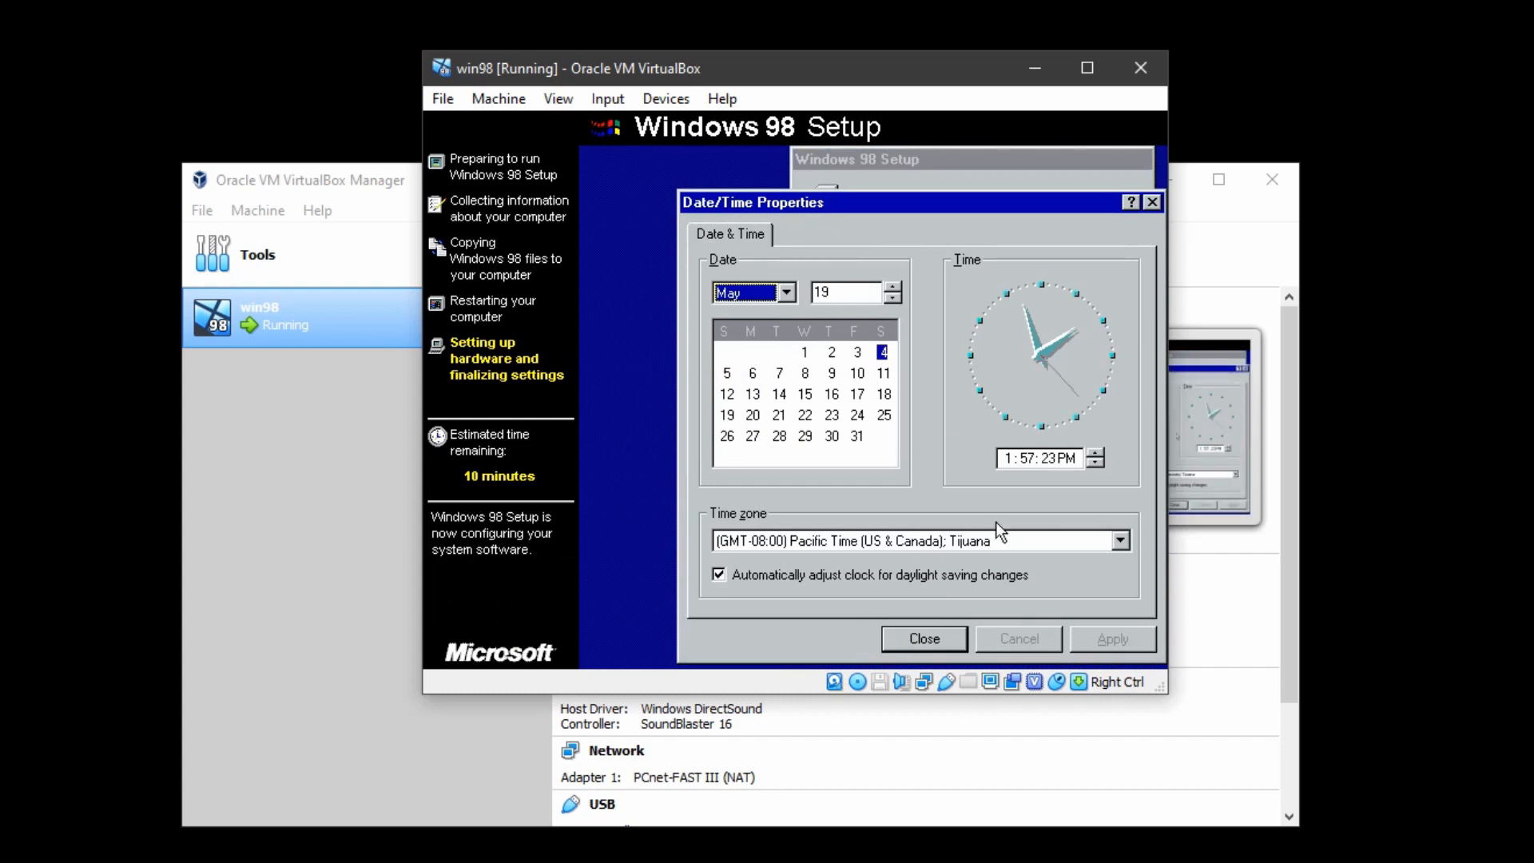
# Set the time zone to (GMT+02:00) Bucharest, and restart from the hard disk once Setup has configured the system
pyautogui.click(893, 541)
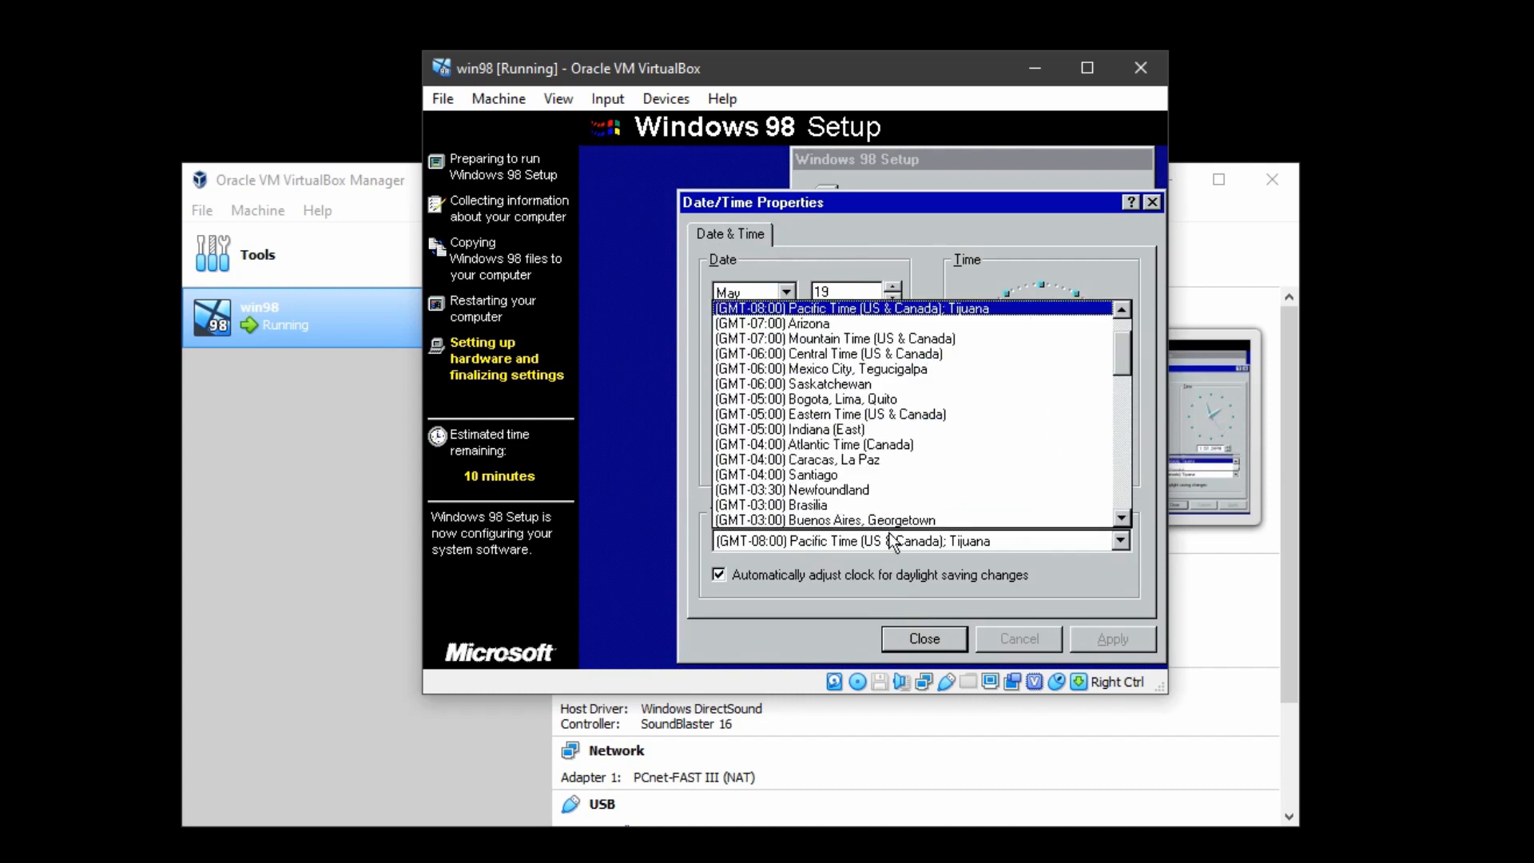
pyautogui.scroll(-7, 870, 381)
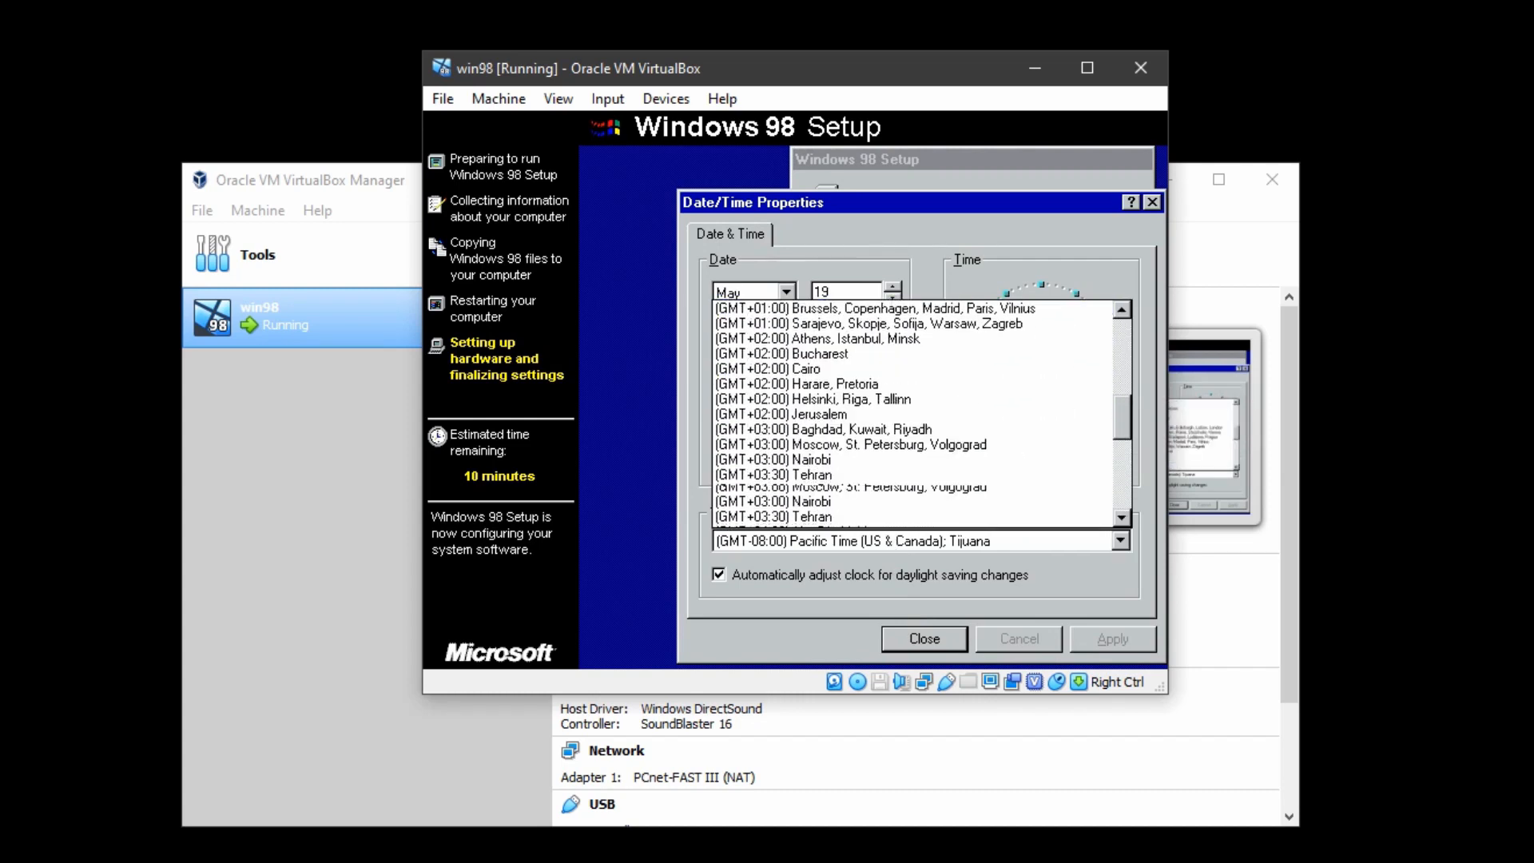
pyautogui.click(814, 353)
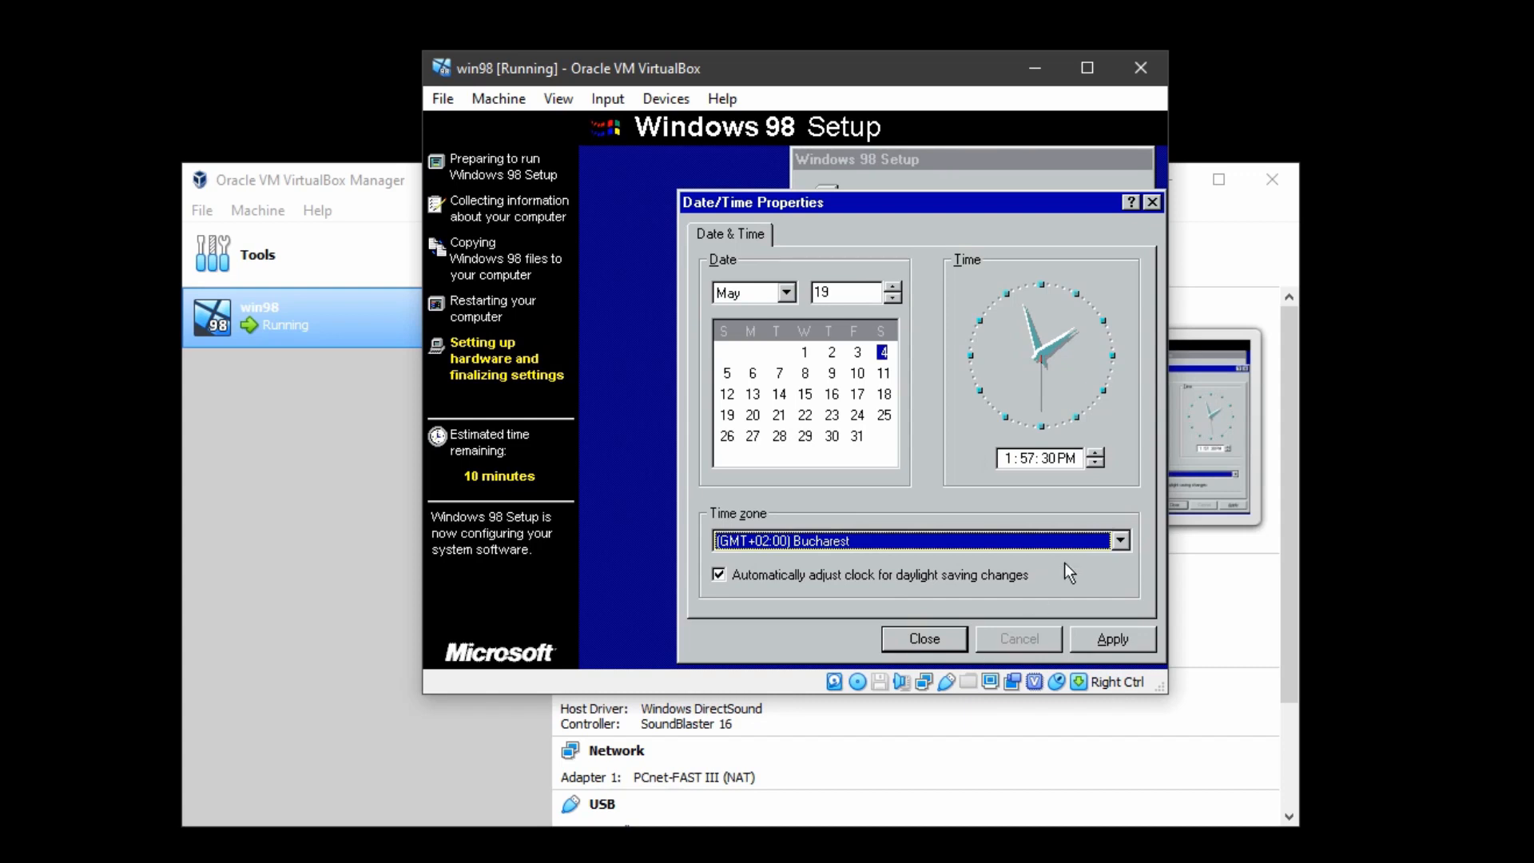
pyautogui.click(1123, 634)
pyautogui.click(918, 639)
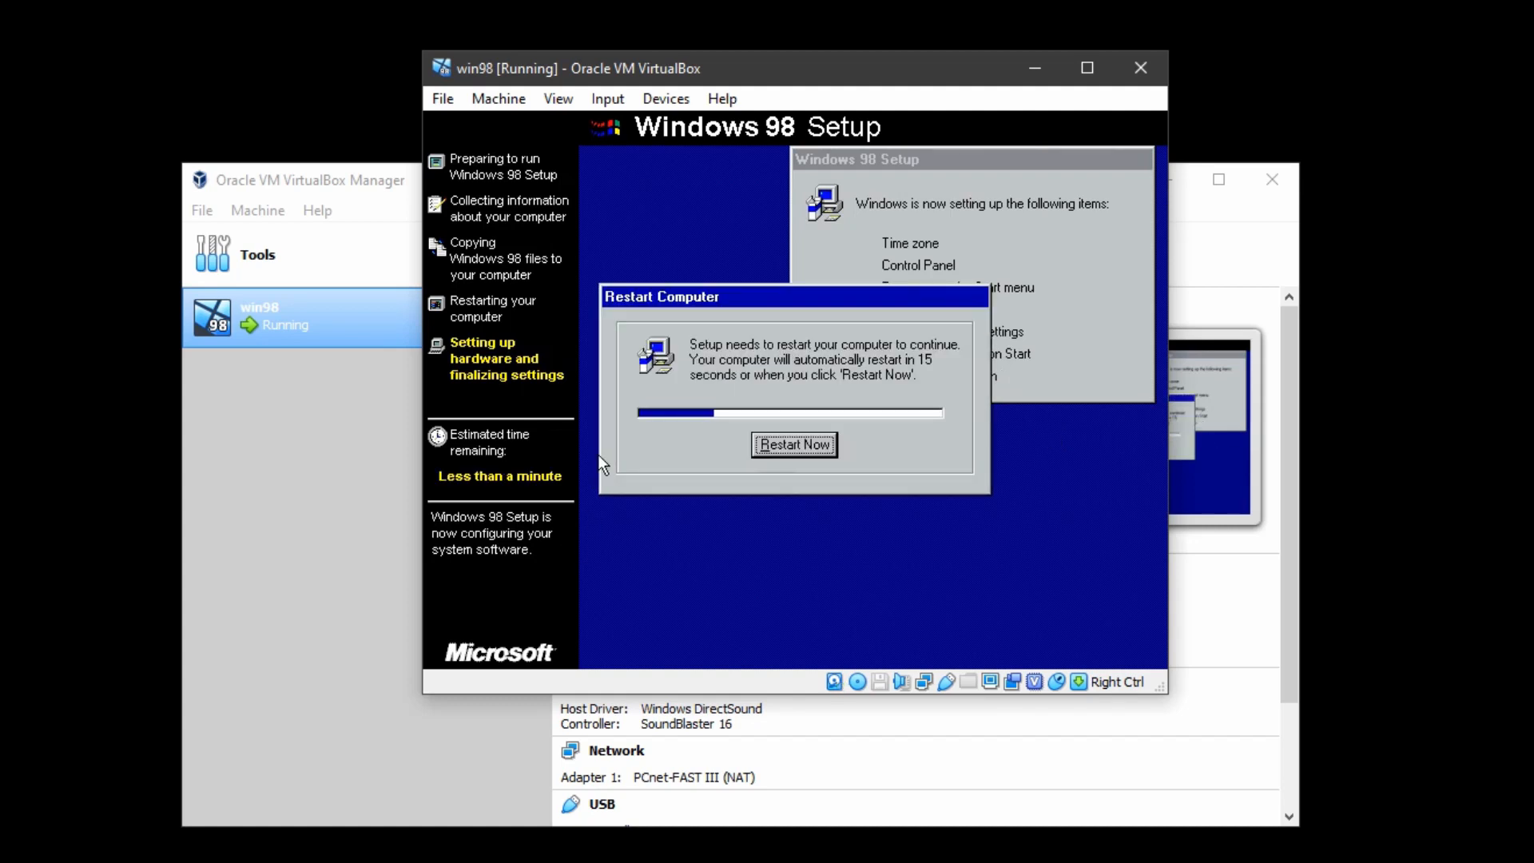
pyautogui.click(798, 443)
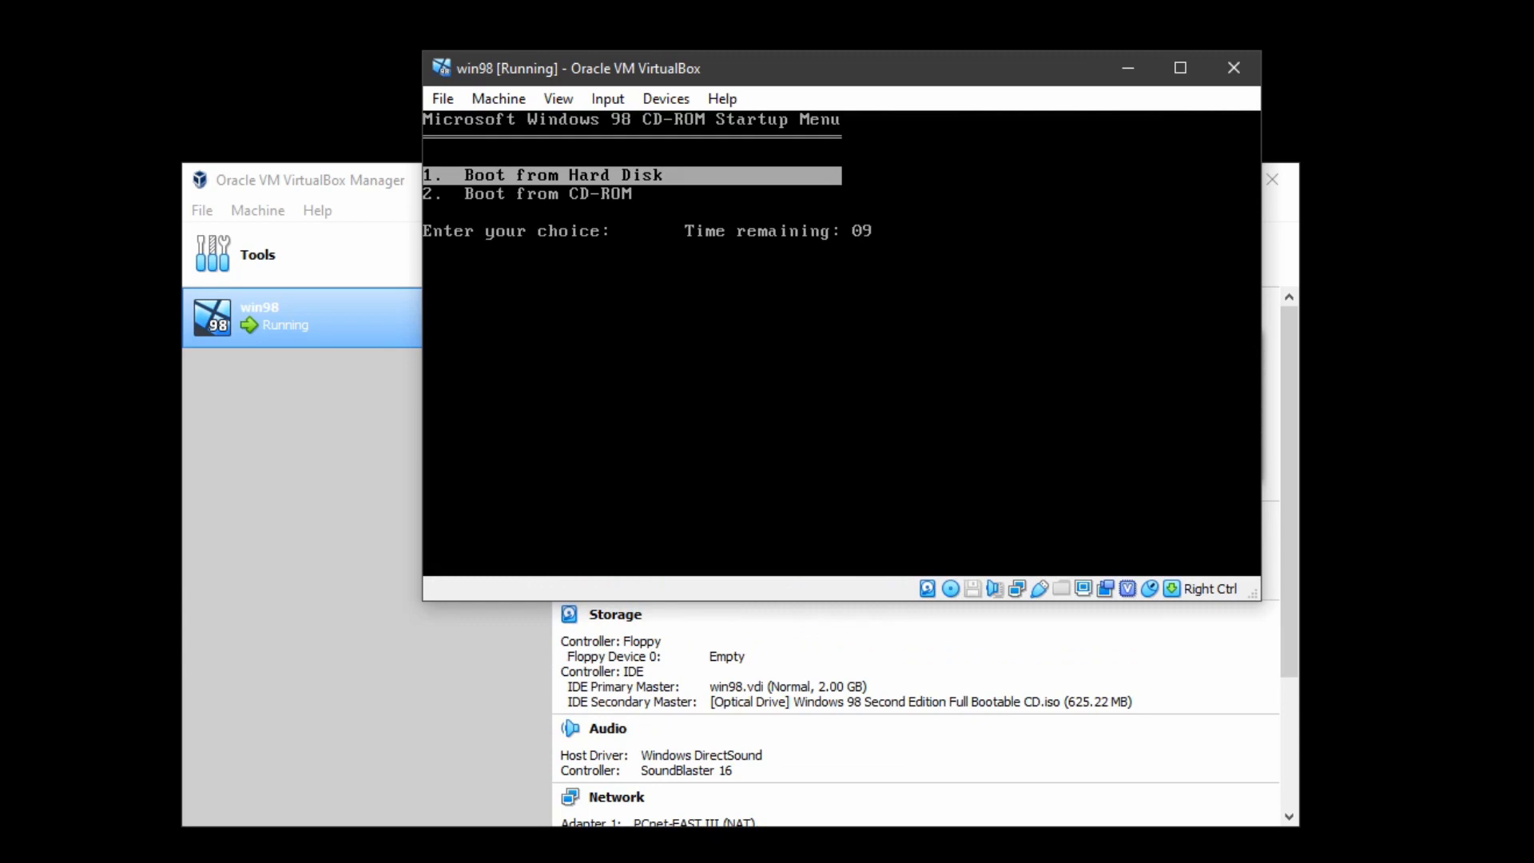
pyautogui.press('Return')
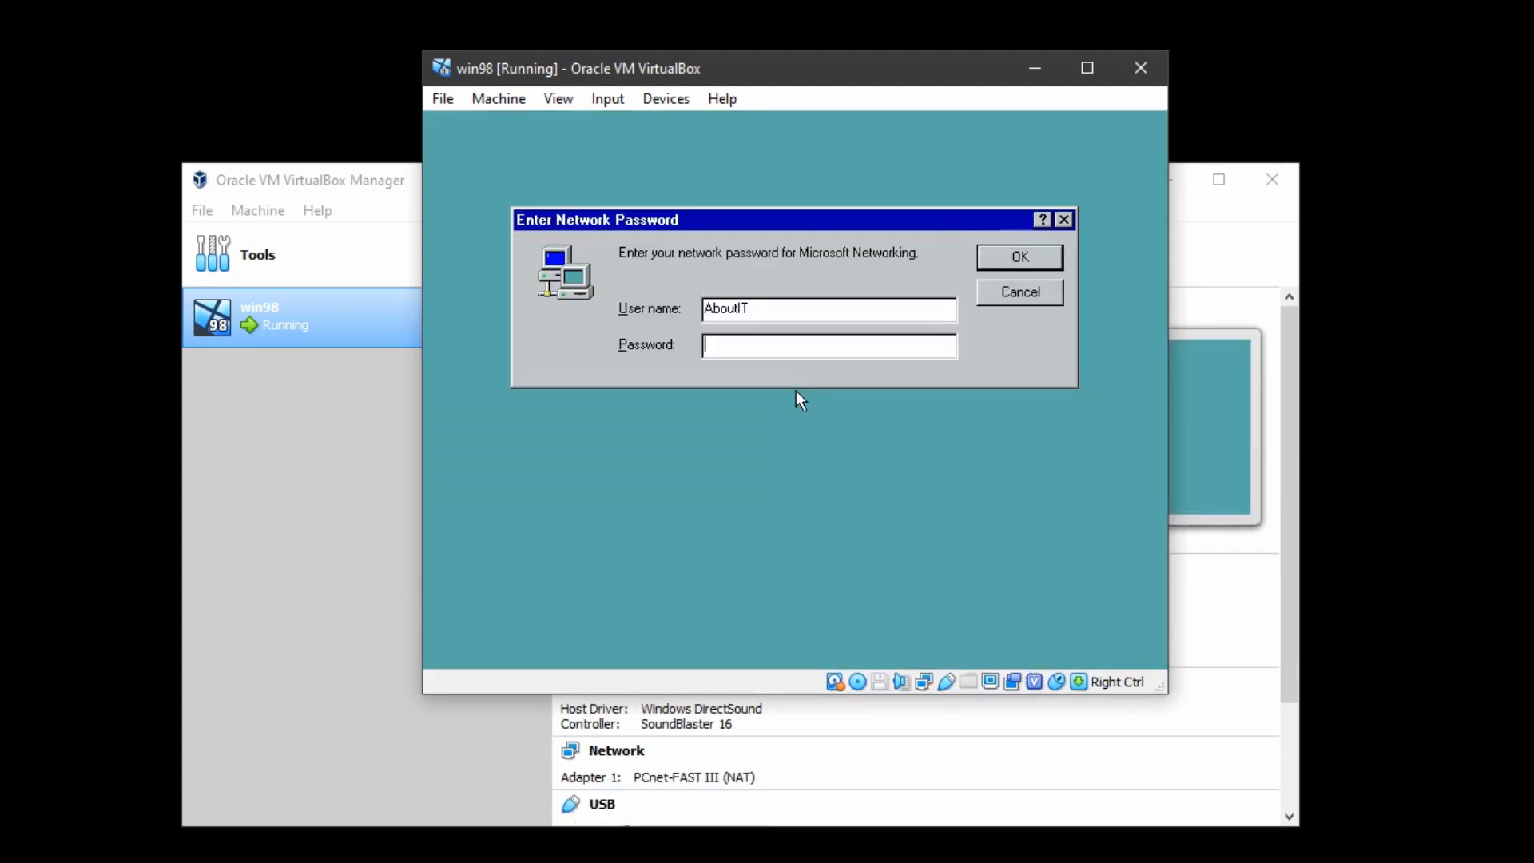
# Log on to Microsoft Networking without a password, and stop the Welcome to Windows 98 screen from showing at each start
pyautogui.click(1027, 256)
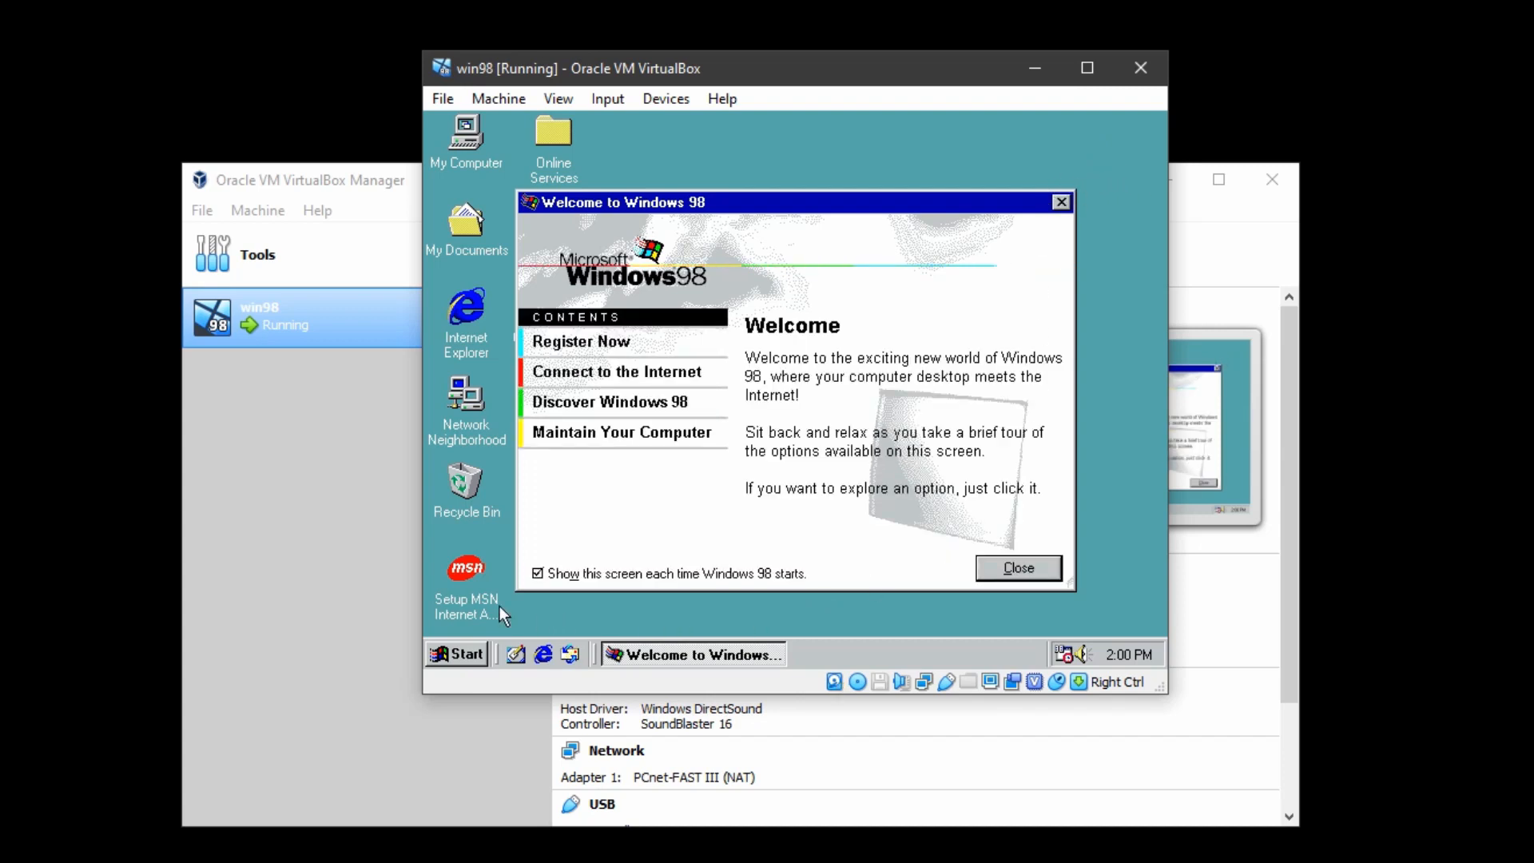
pyautogui.click(539, 573)
pyautogui.click(1018, 568)
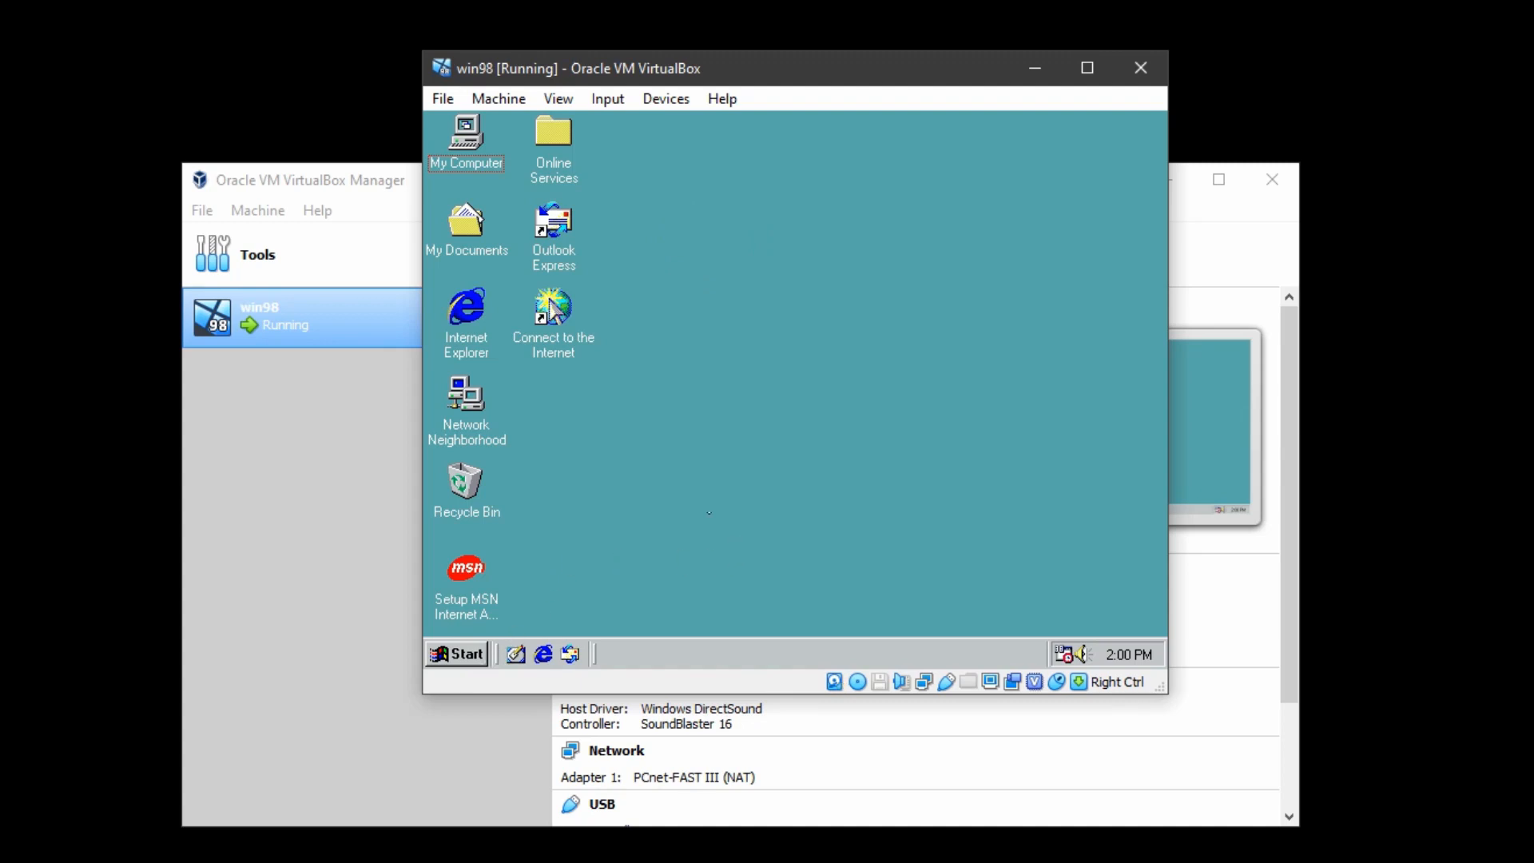
pyautogui.doubleClick(480, 323)
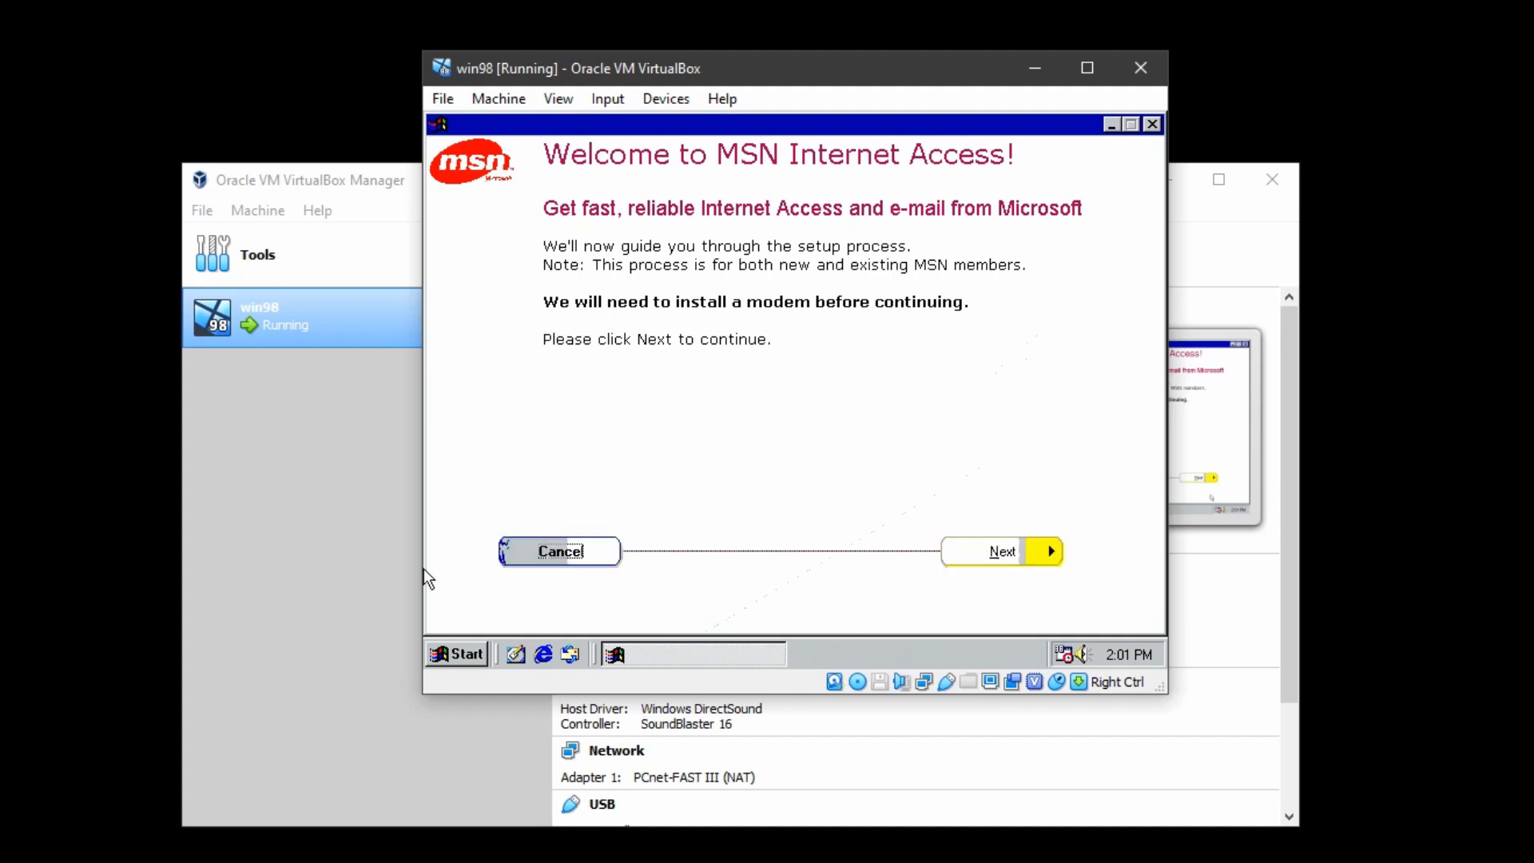
pyautogui.click(555, 552)
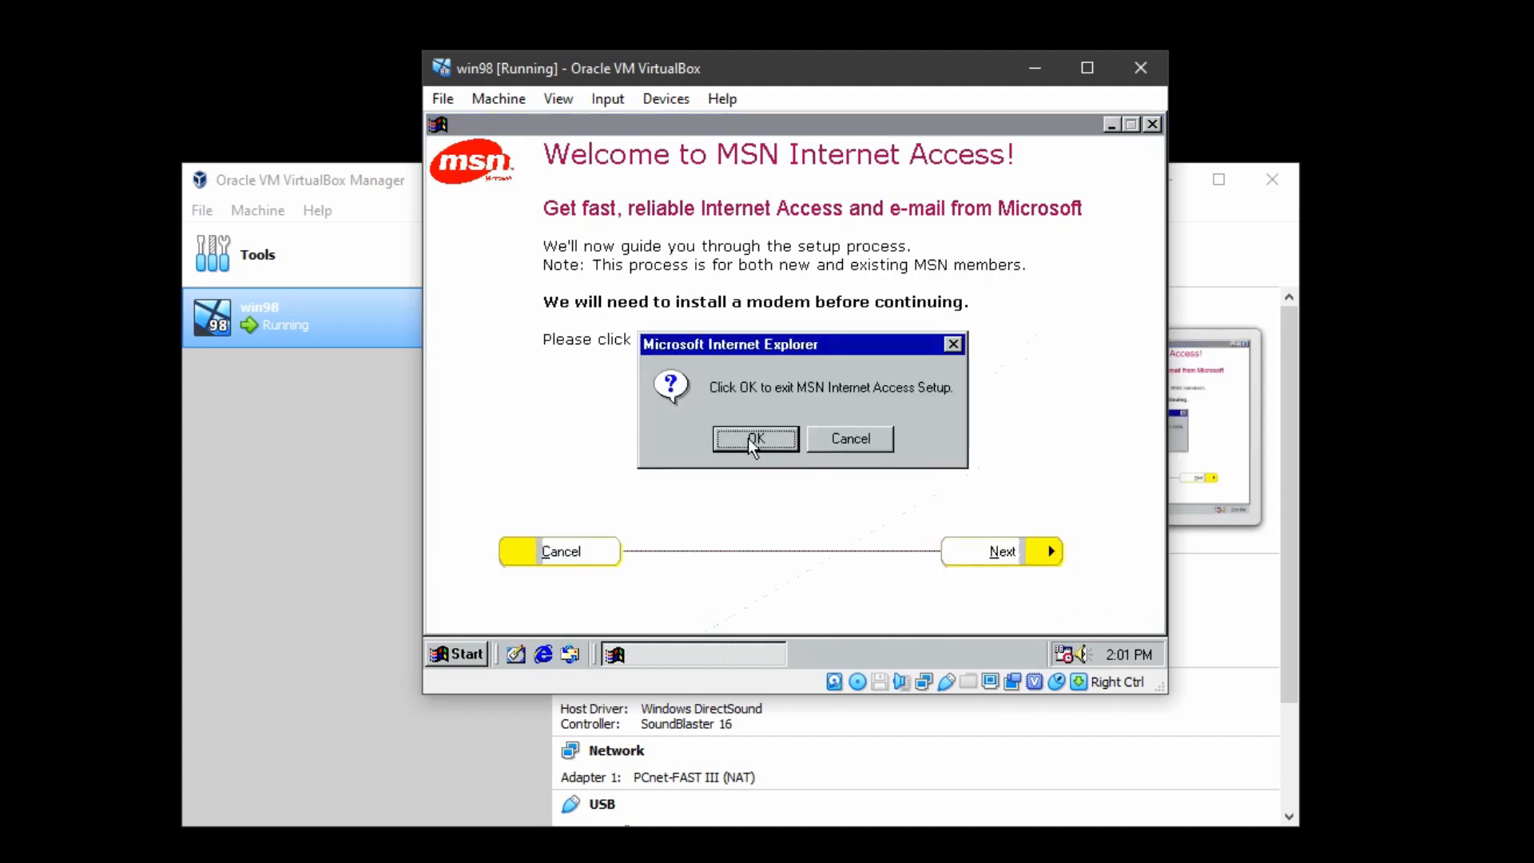
pyautogui.click(754, 438)
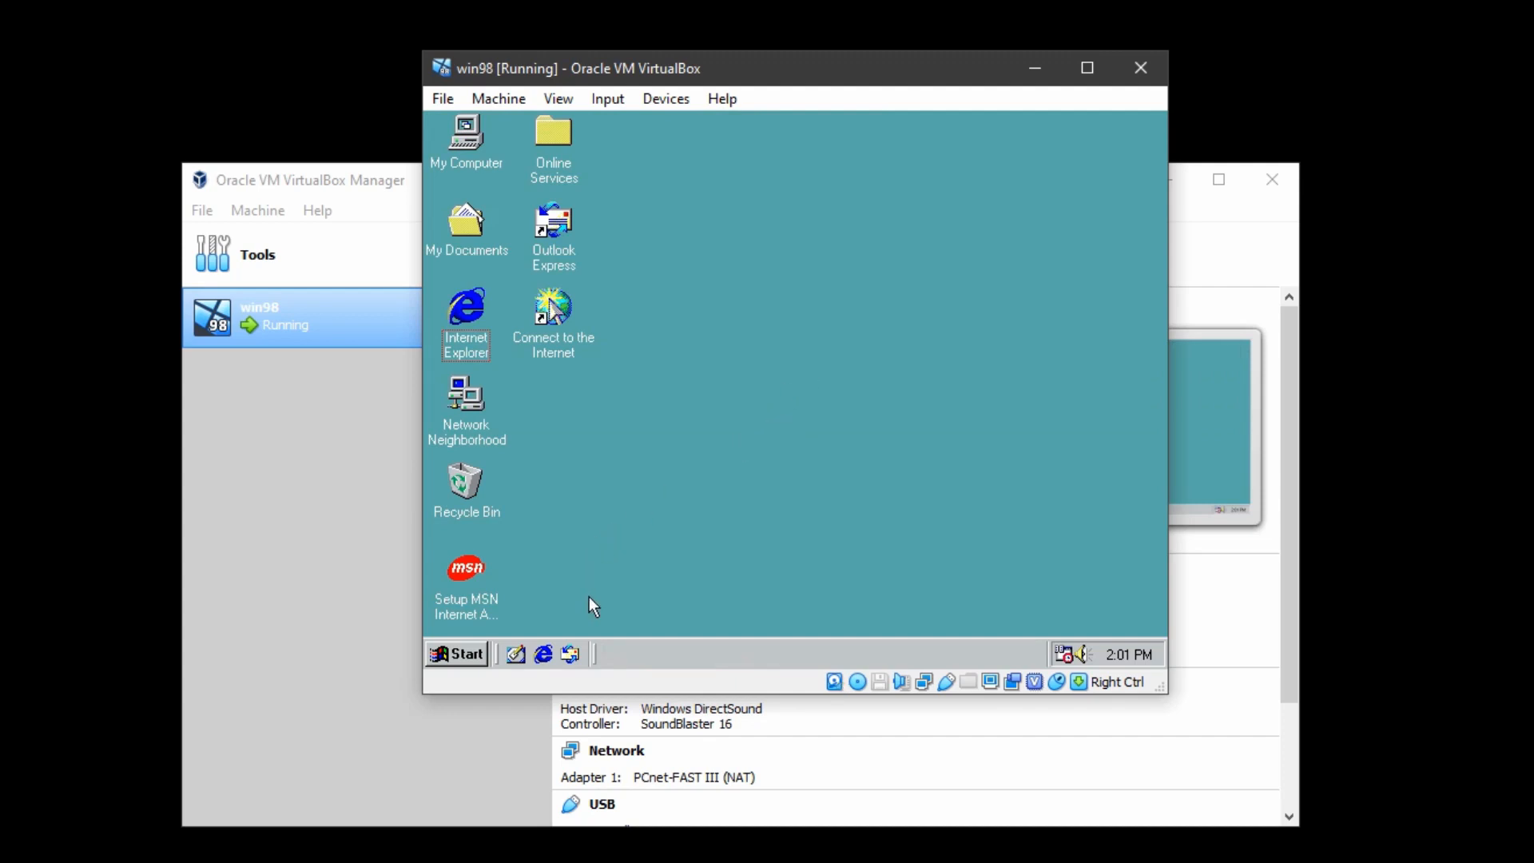
# Start the Internet Connection Wizard from the connection settings of Internet Options in Control Panel
pyautogui.click(452, 651)
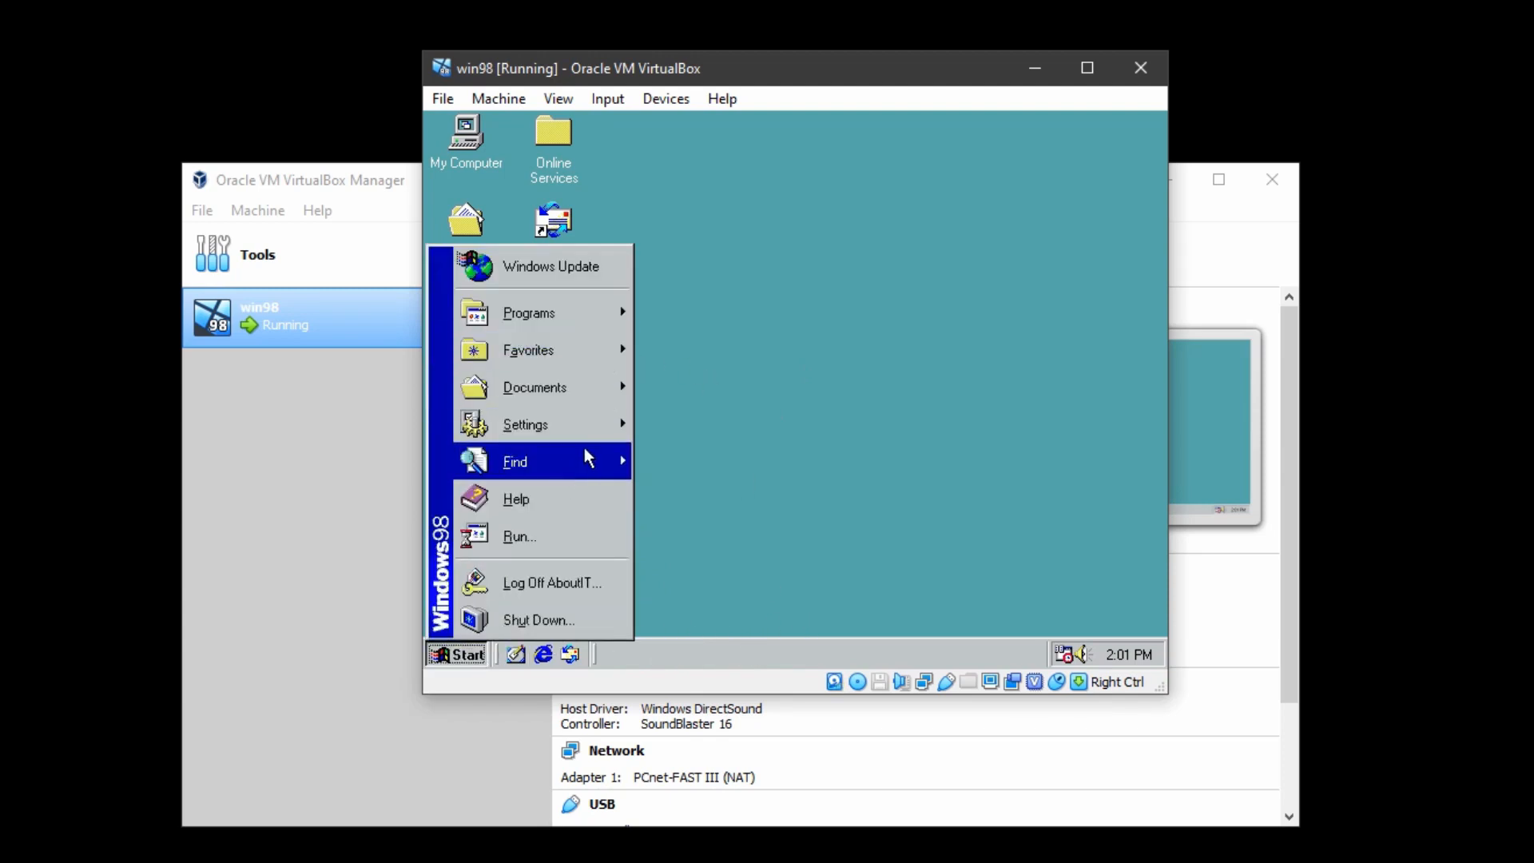
pyautogui.moveTo(588, 445)
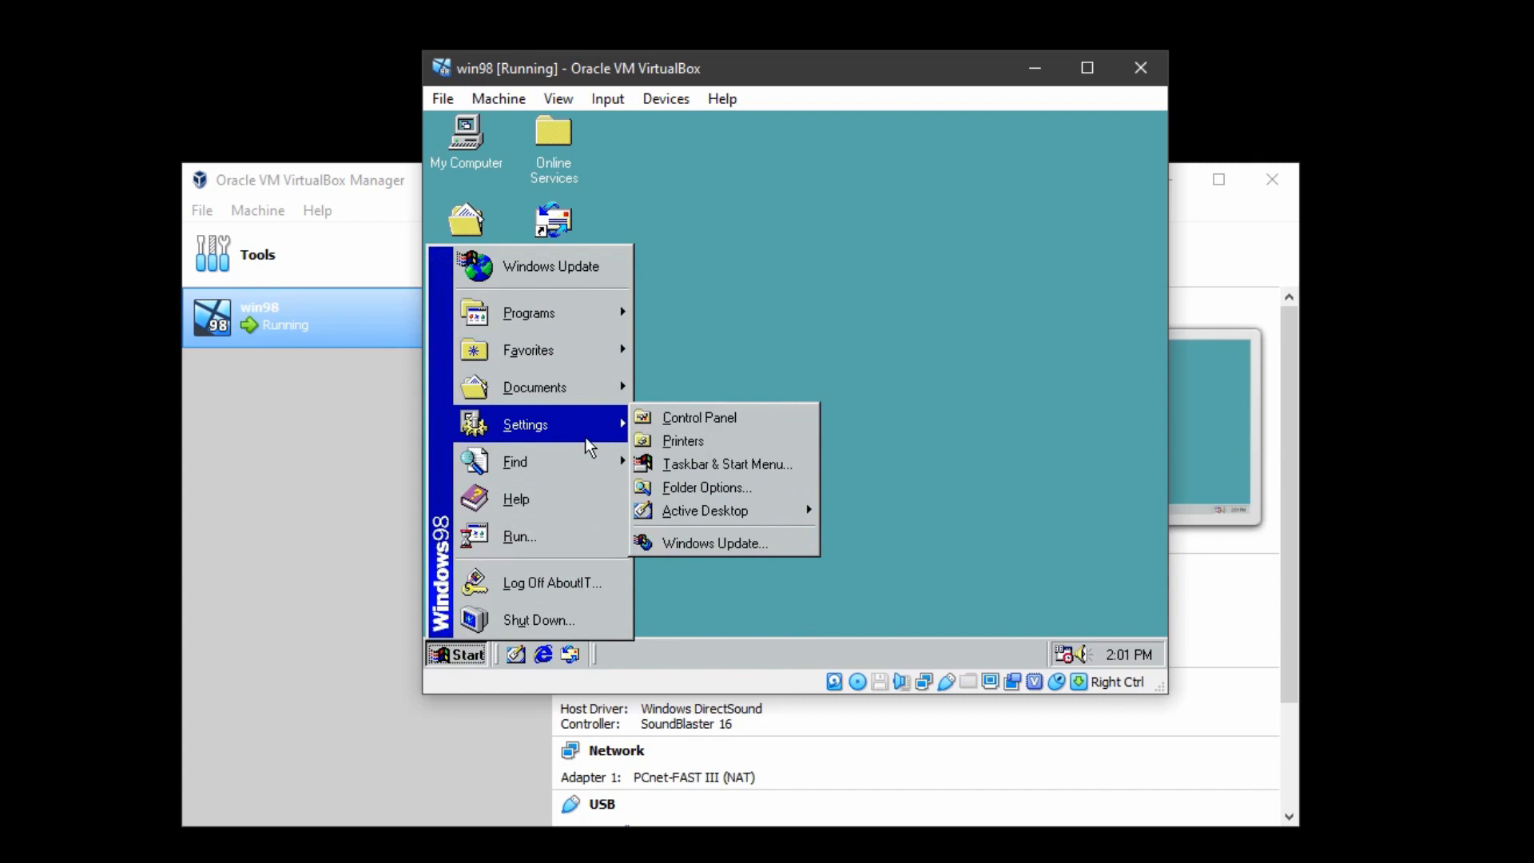
pyautogui.click(748, 420)
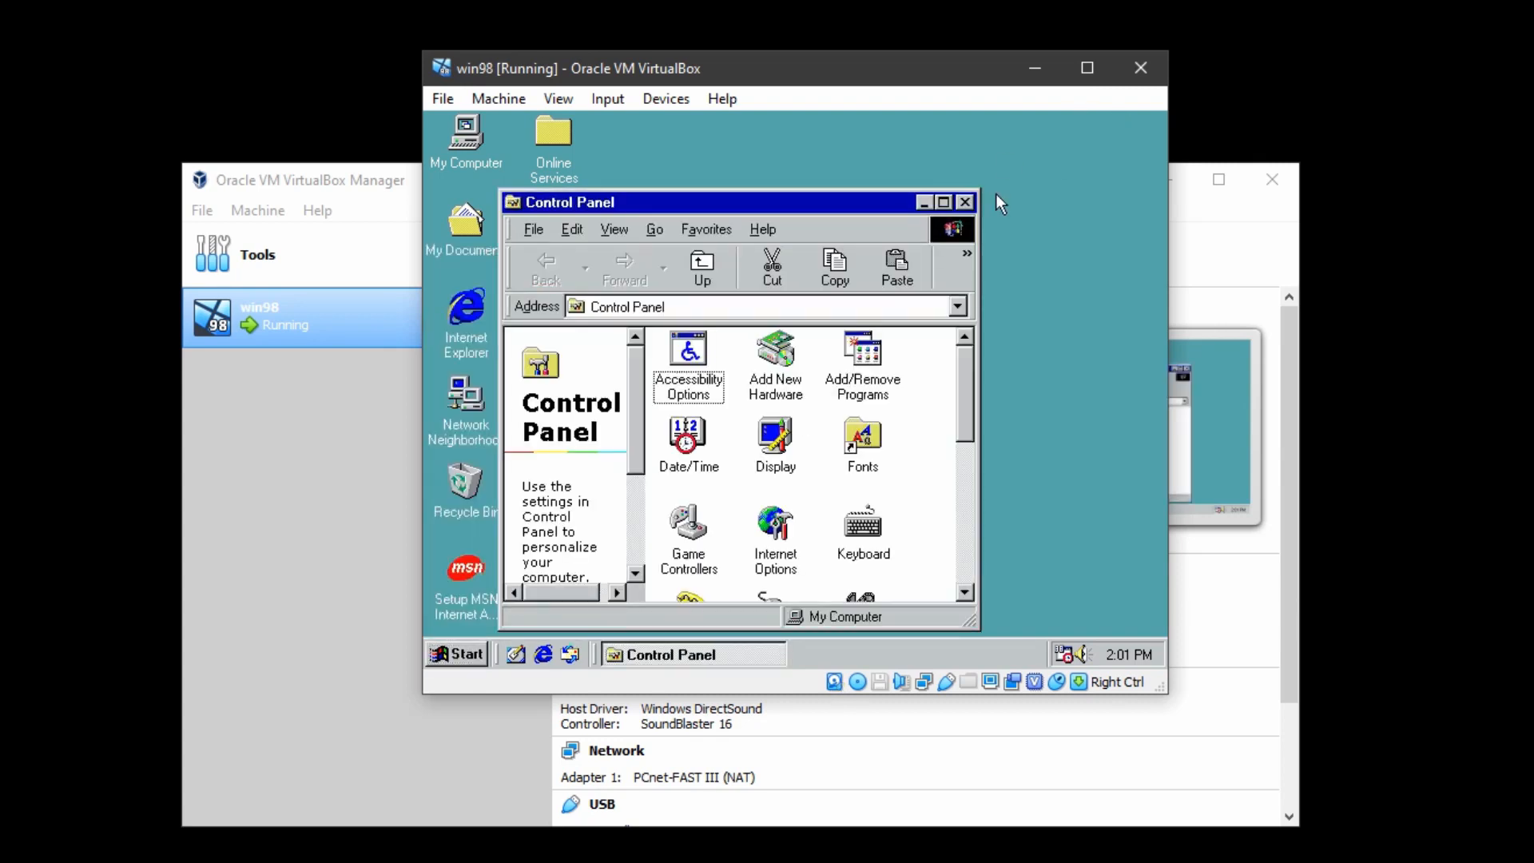
pyautogui.click(943, 202)
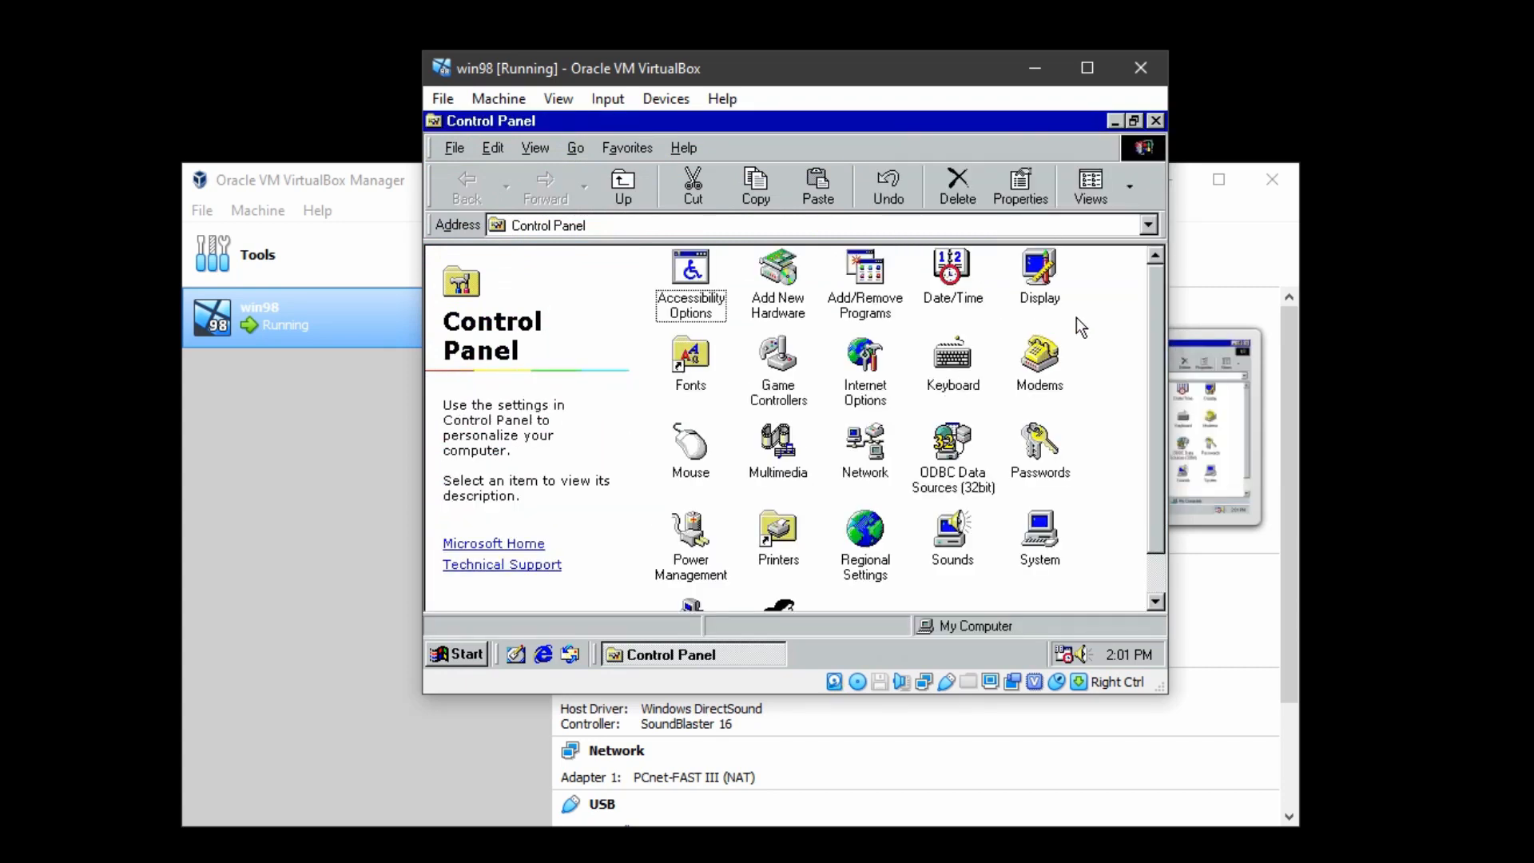
pyautogui.scroll(-2, 1078, 323)
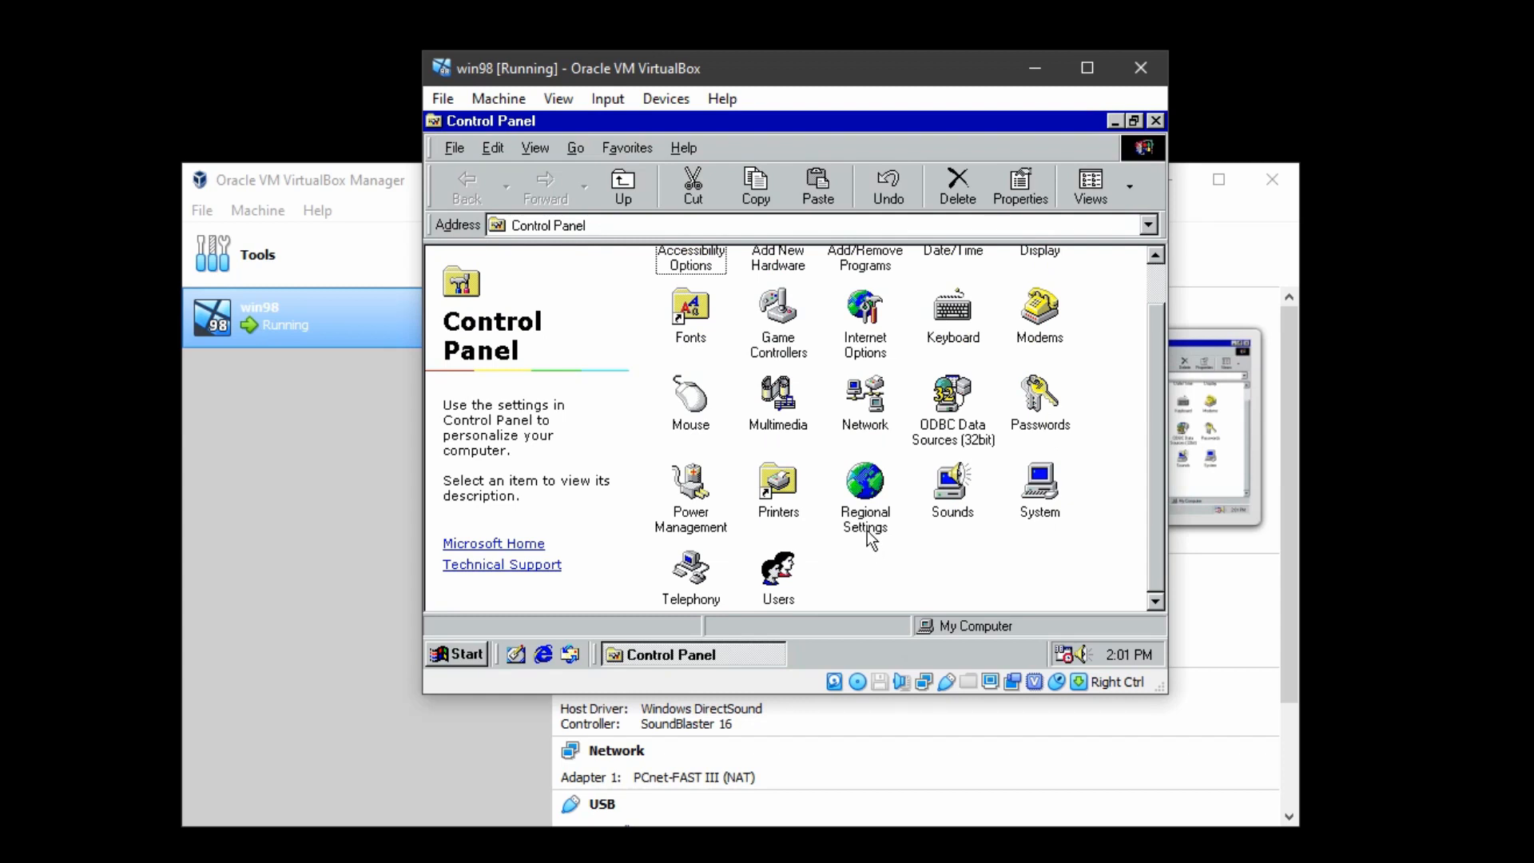
pyautogui.doubleClick(873, 315)
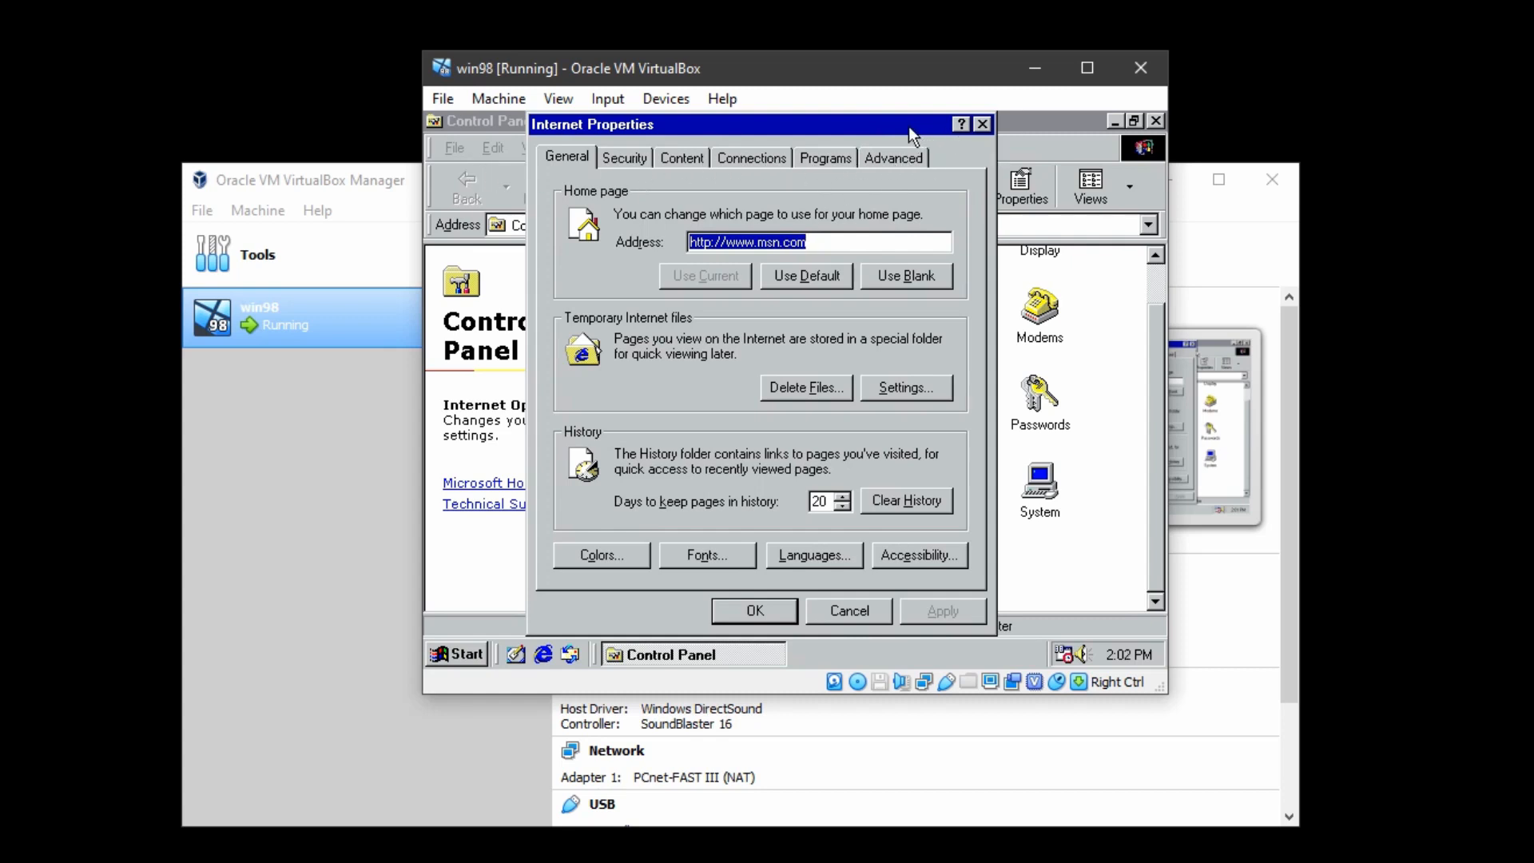
pyautogui.click(806, 161)
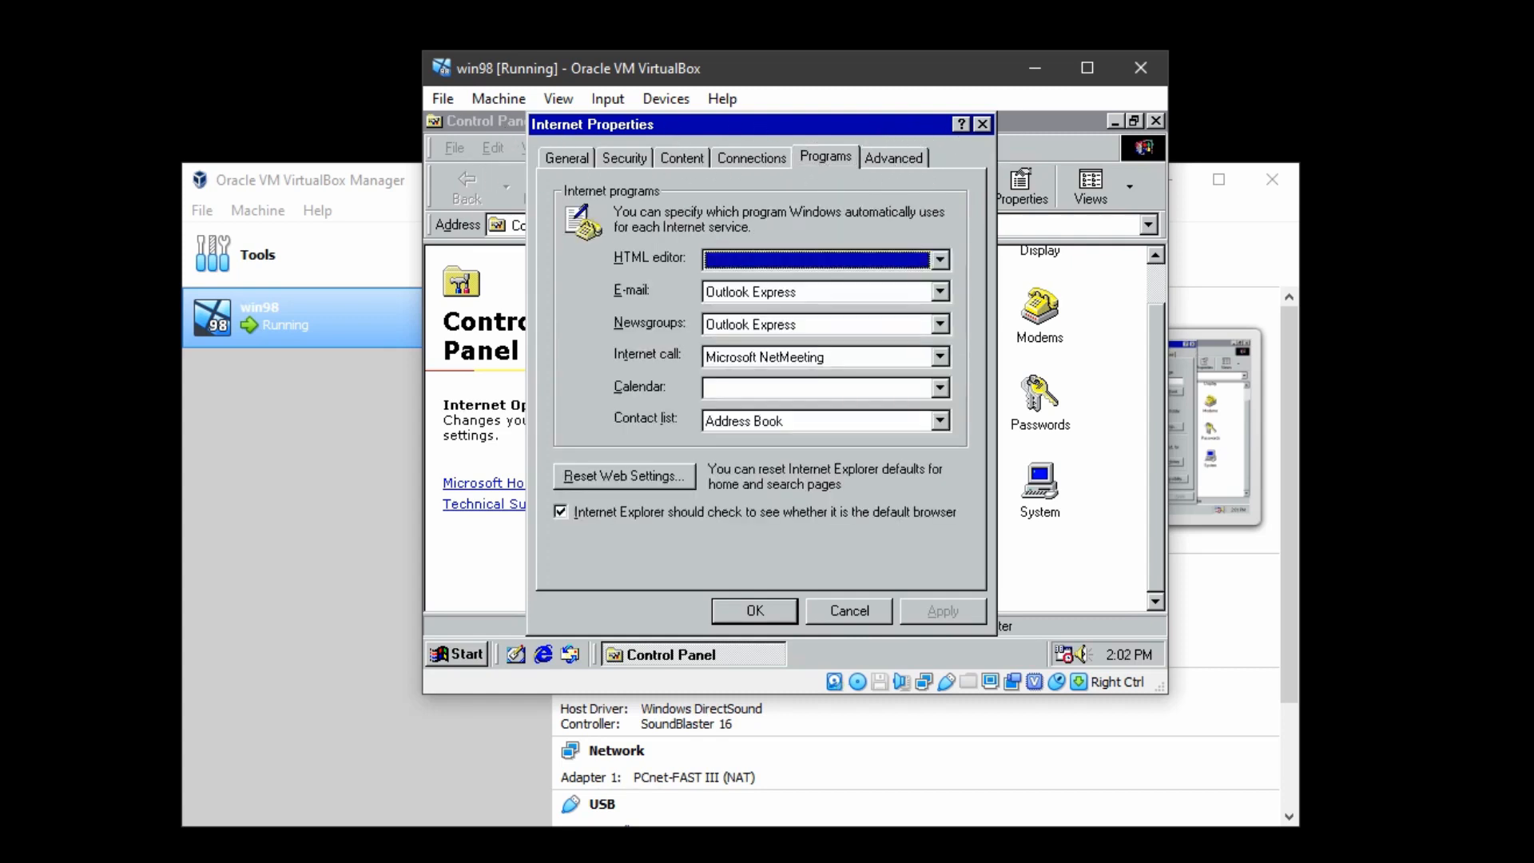
pyautogui.click(757, 156)
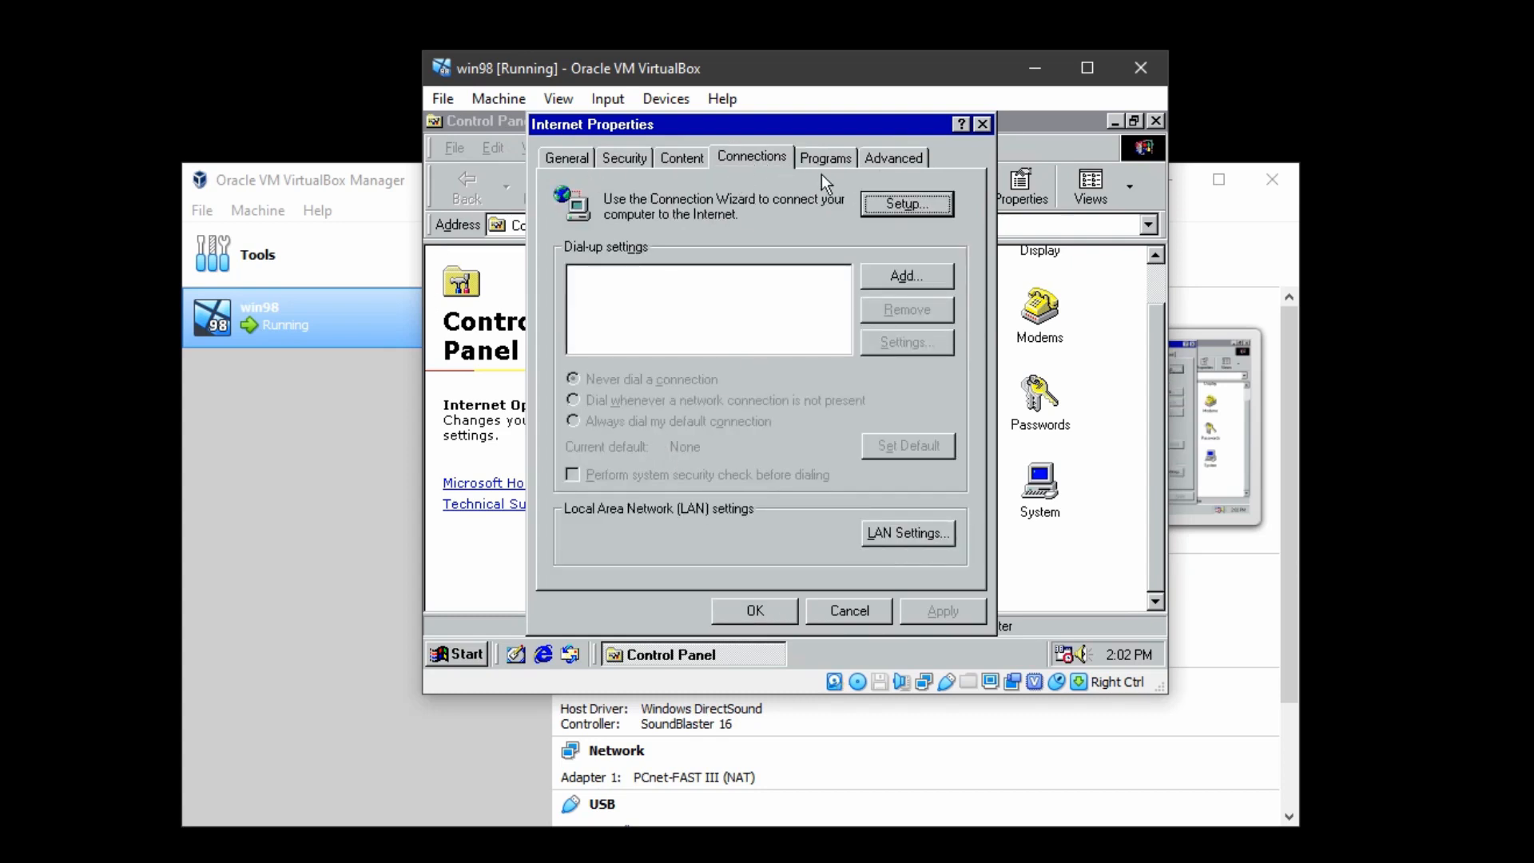
pyautogui.click(928, 207)
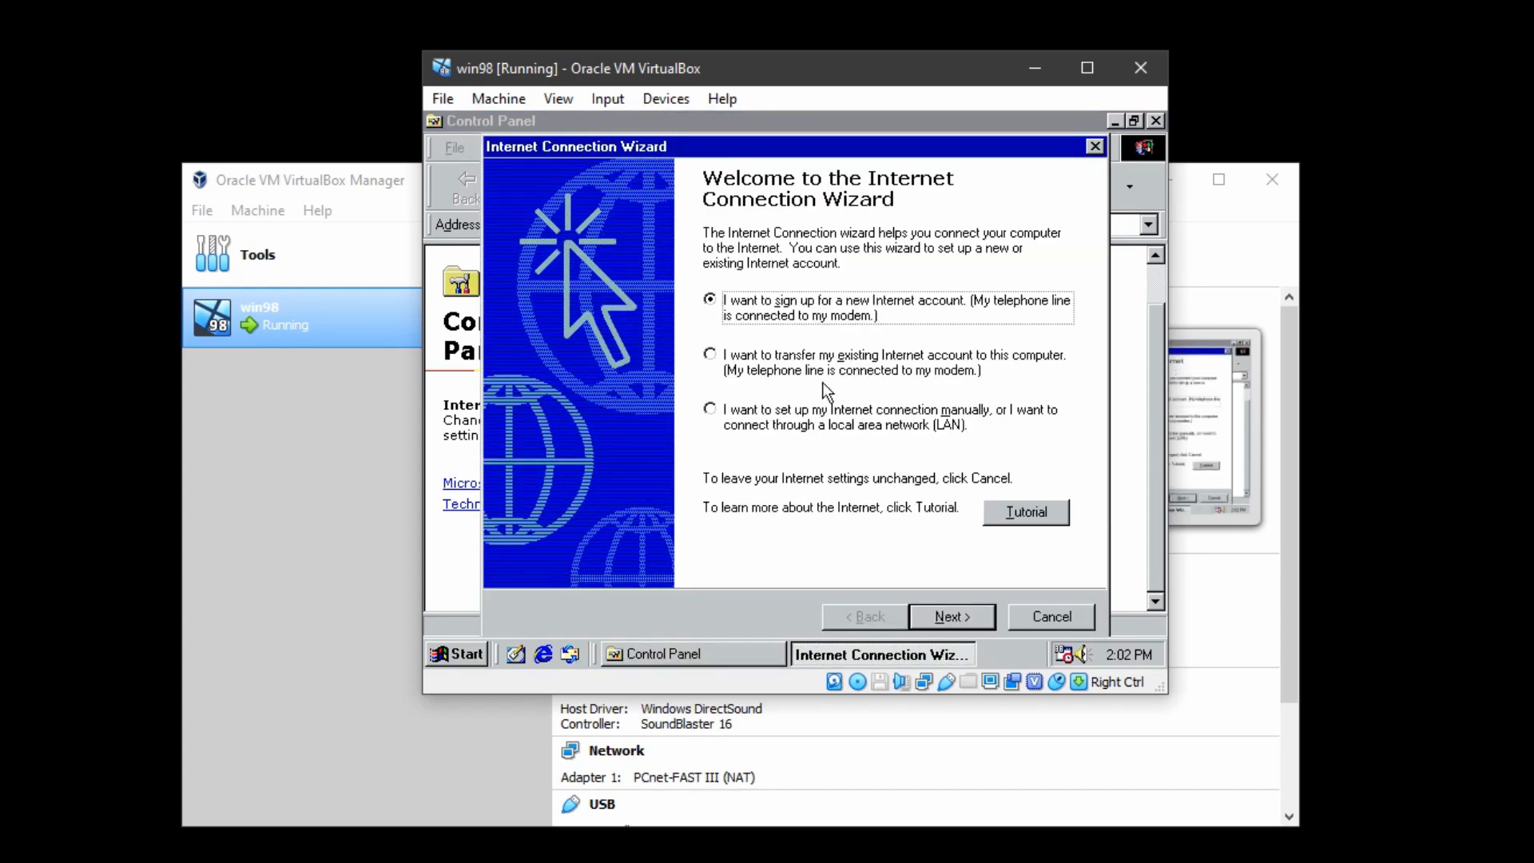
# Choose manual setup through a local area network (LAN) and accept automatic discovery of the proxy server
pyautogui.click(723, 419)
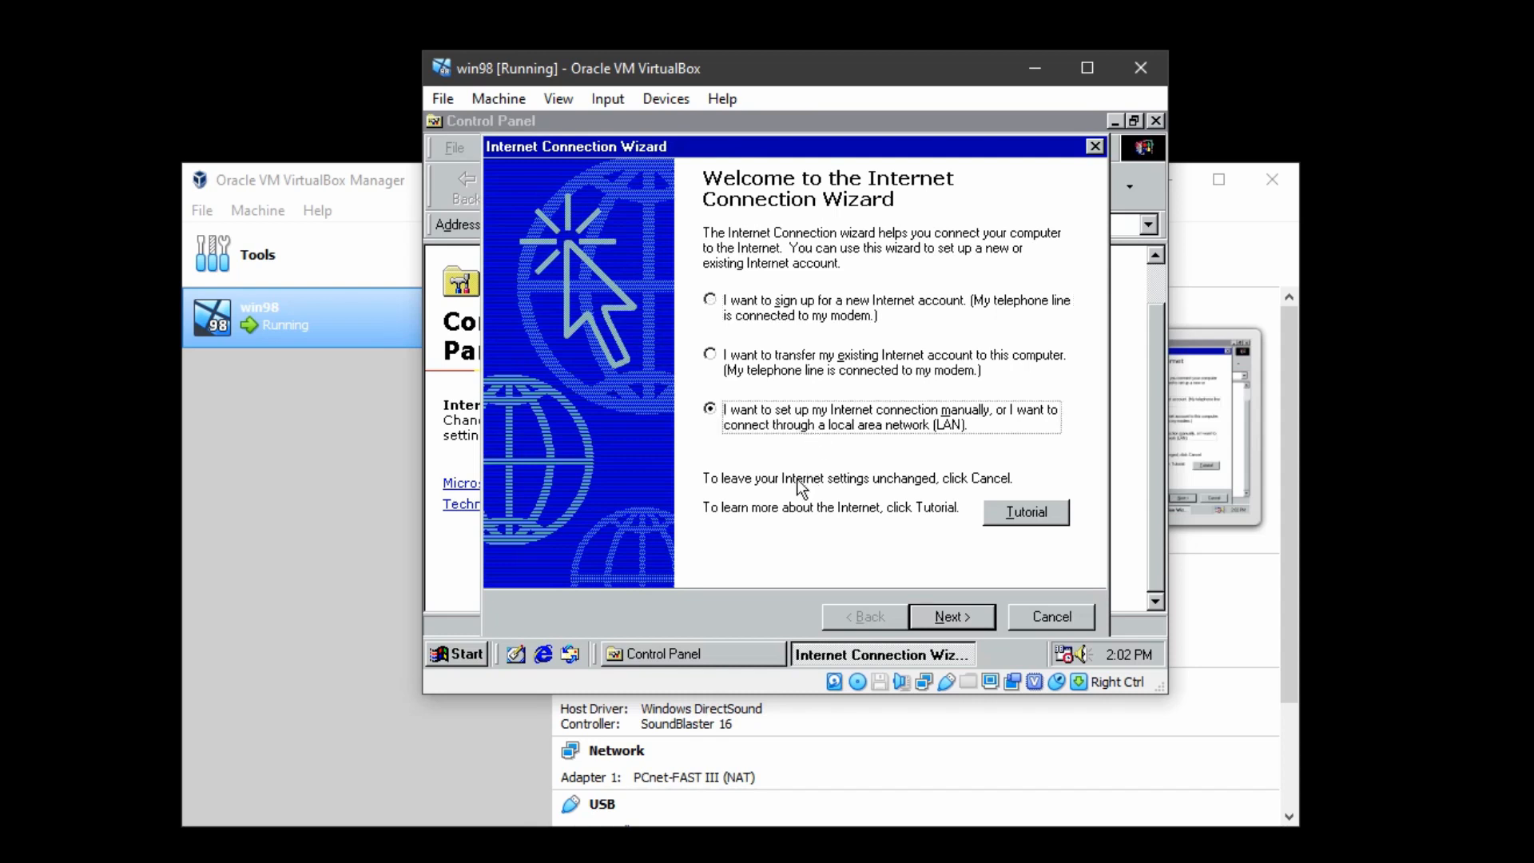
pyautogui.click(944, 620)
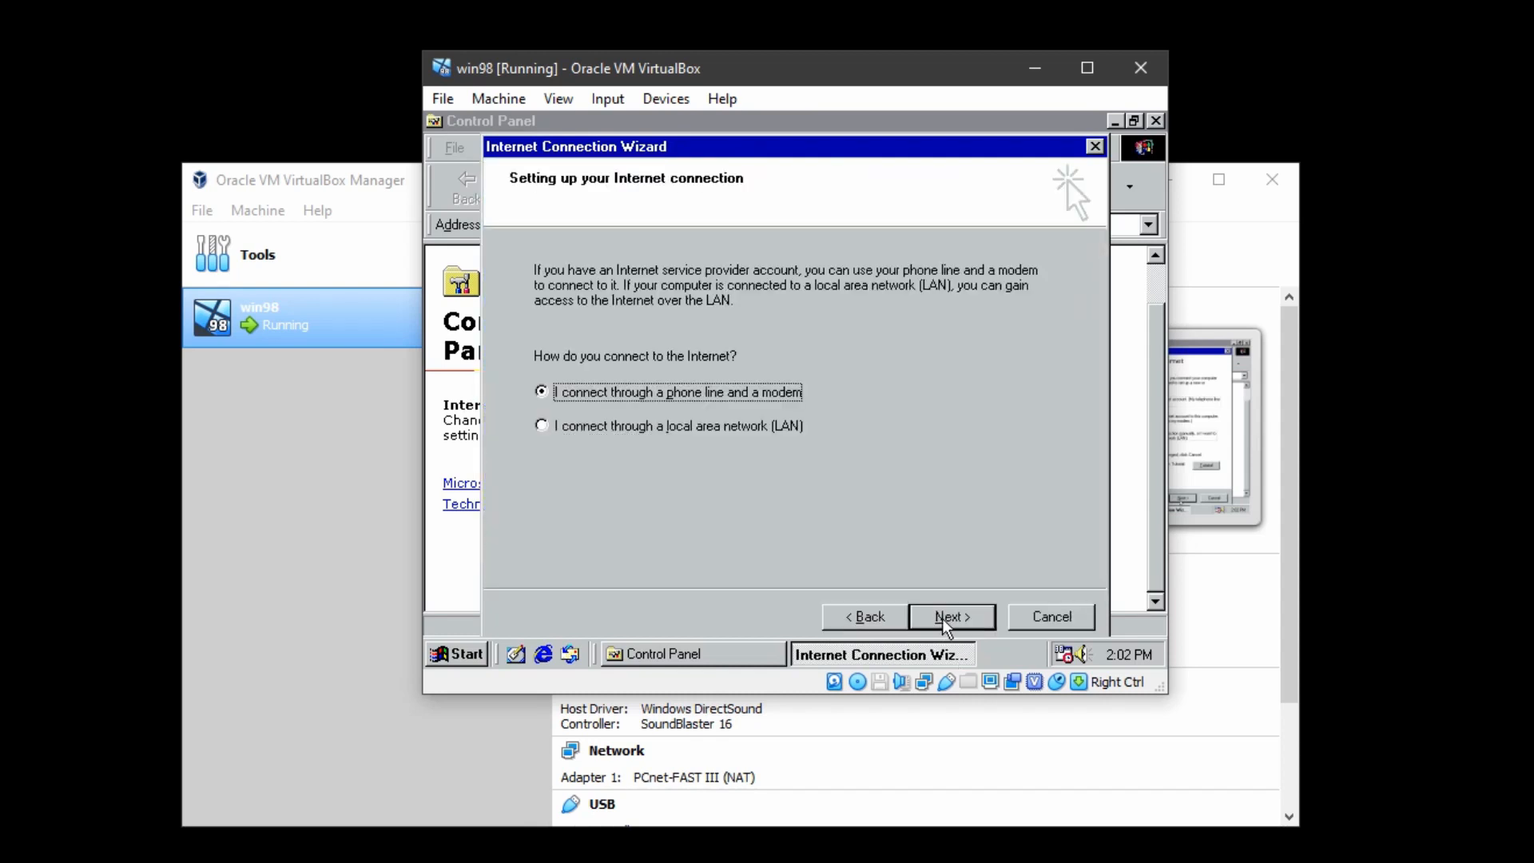
pyautogui.click(612, 427)
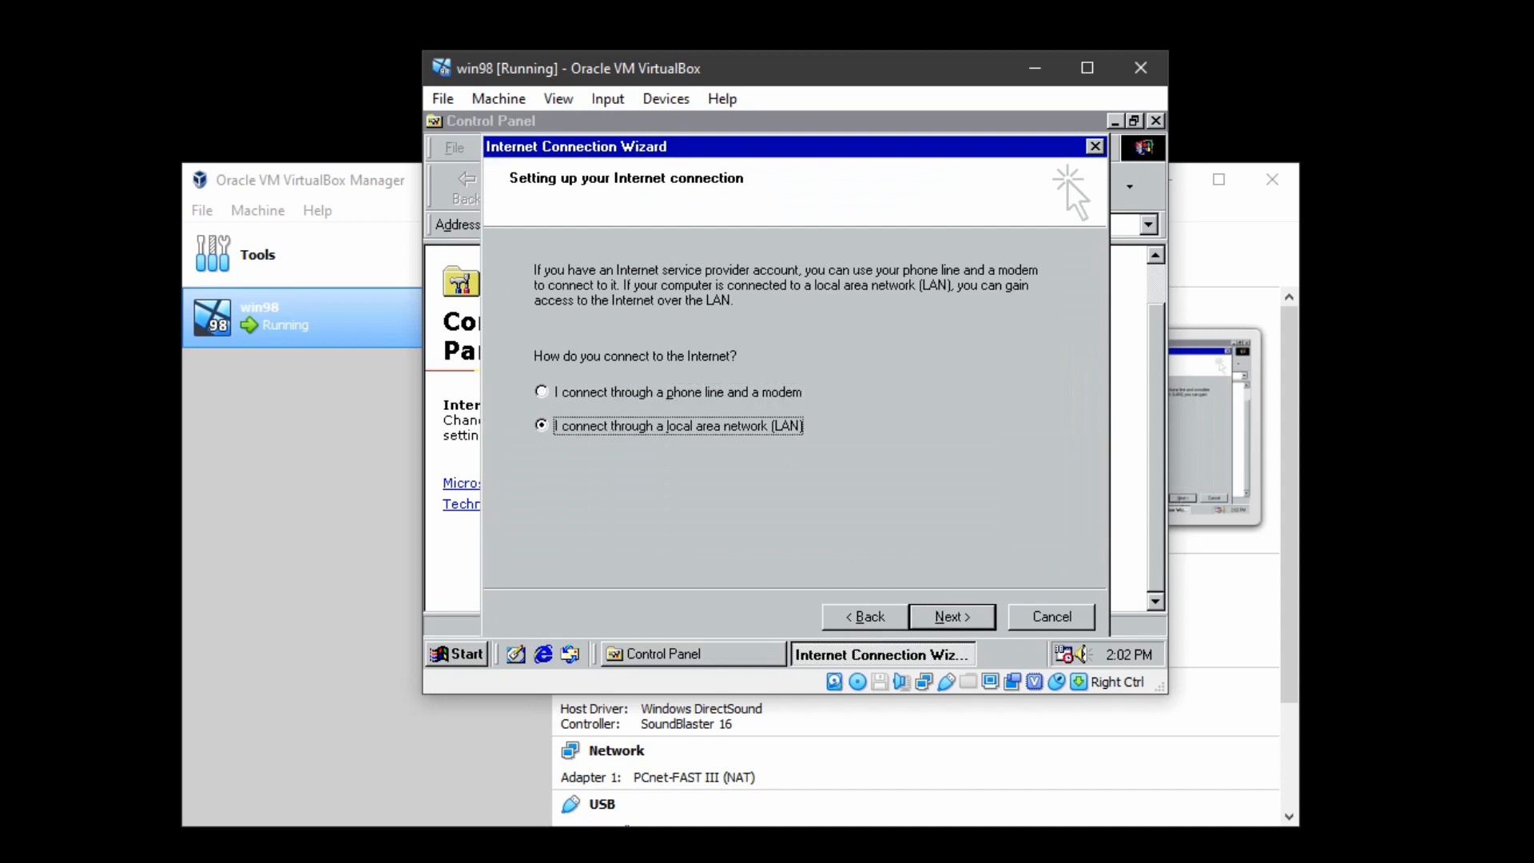
pyautogui.click(950, 619)
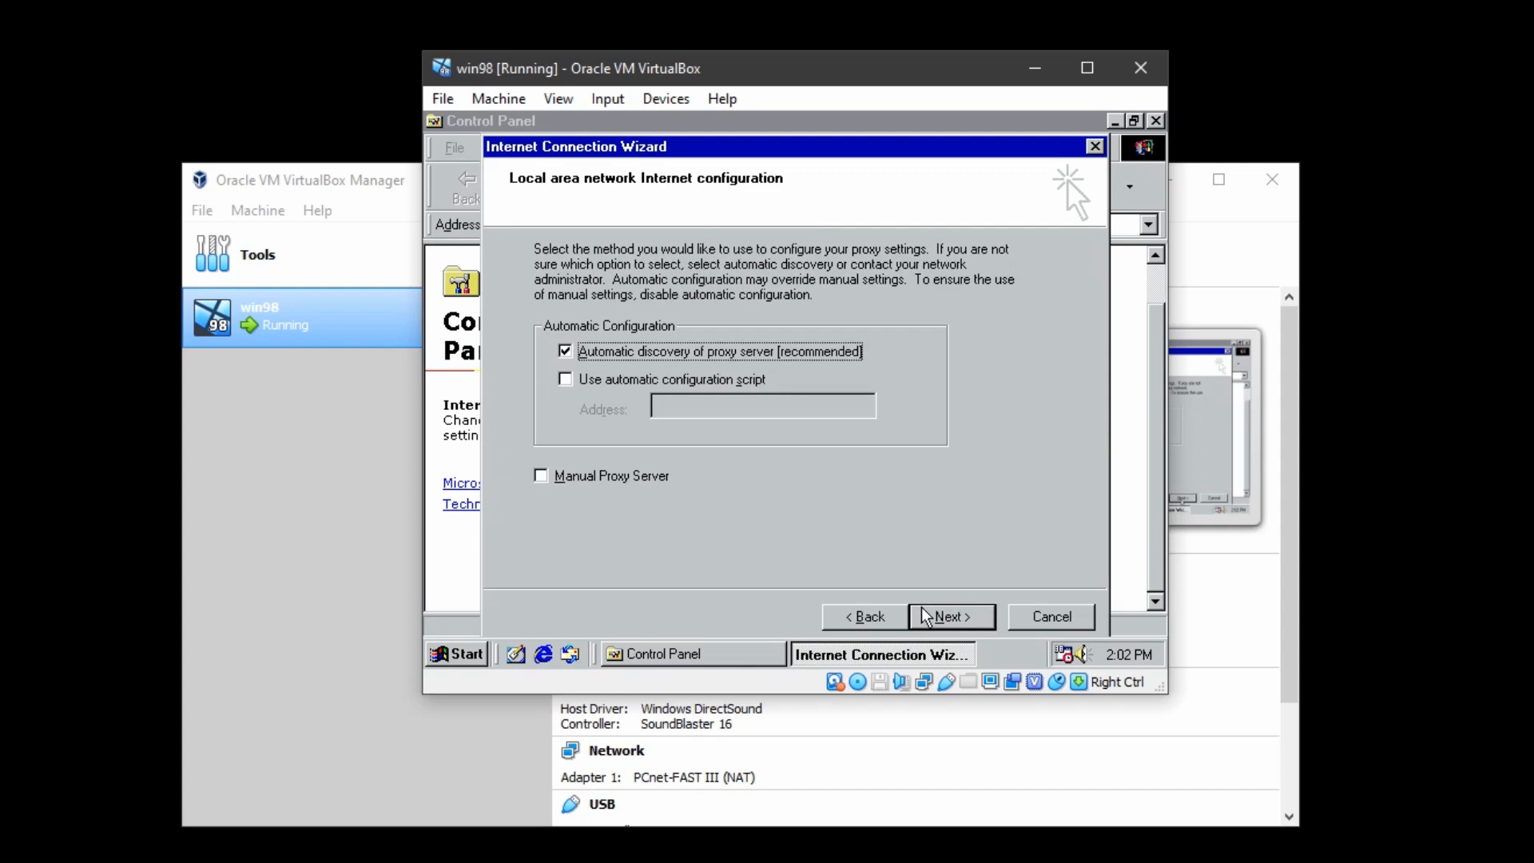
pyautogui.click(942, 617)
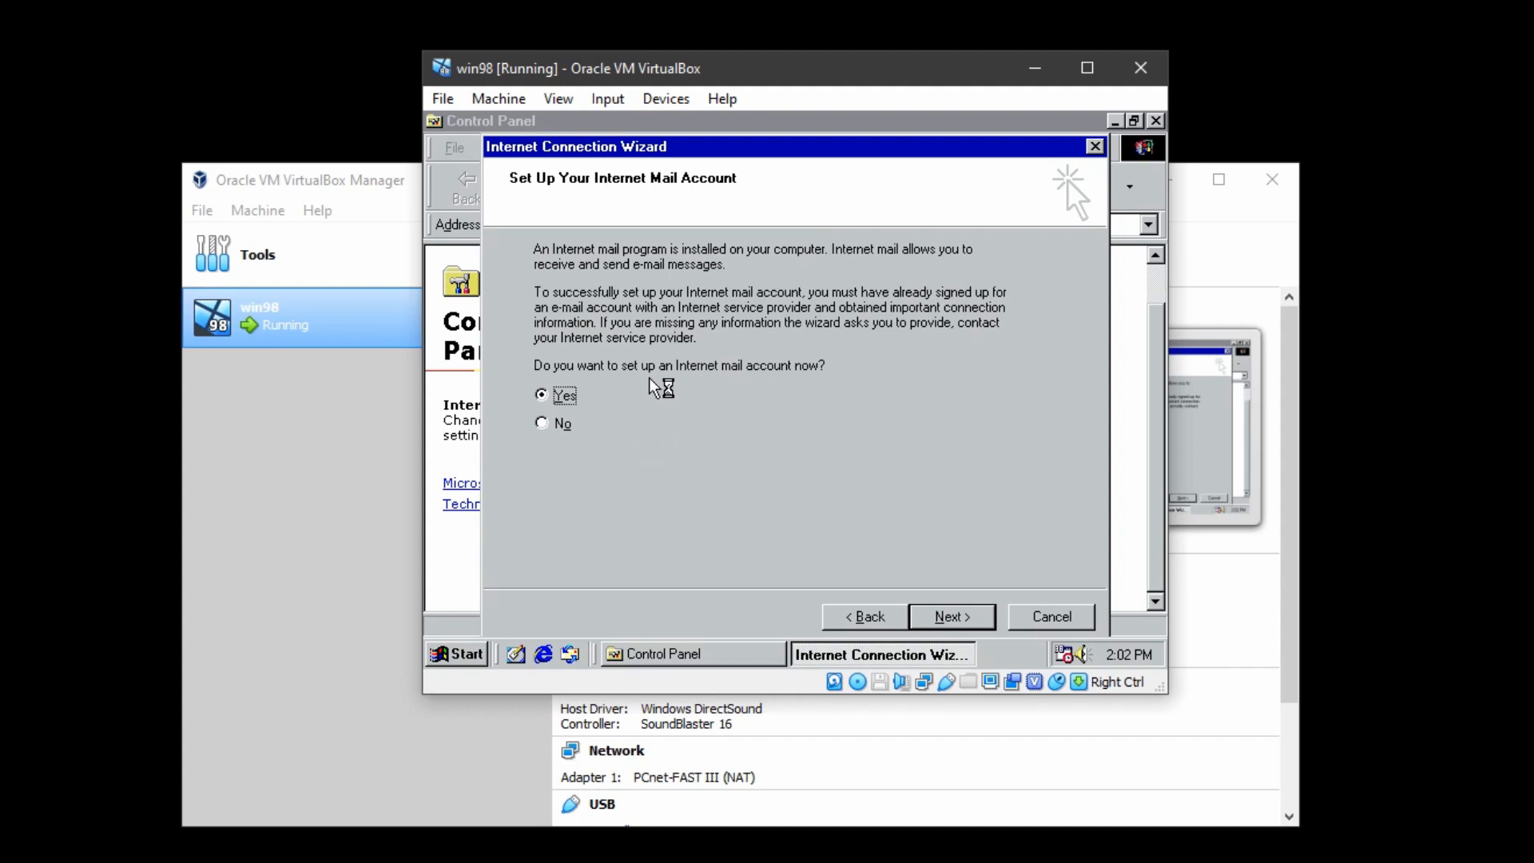
# Decline setting up an Internet mail account and finish the wizard with the option to connect to the Internet immediately
pyautogui.click(557, 425)
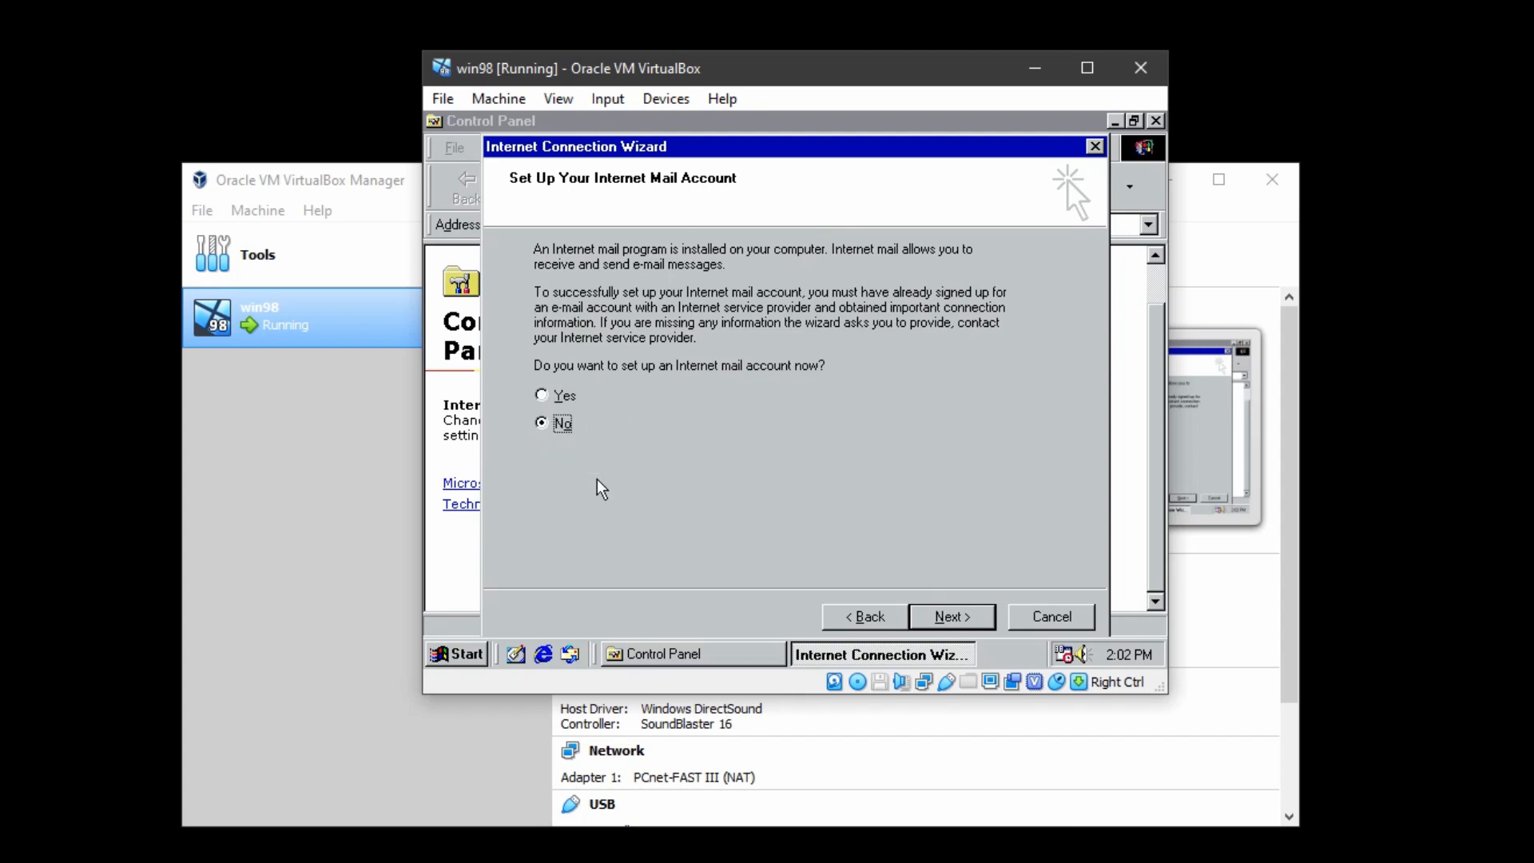
pyautogui.click(965, 621)
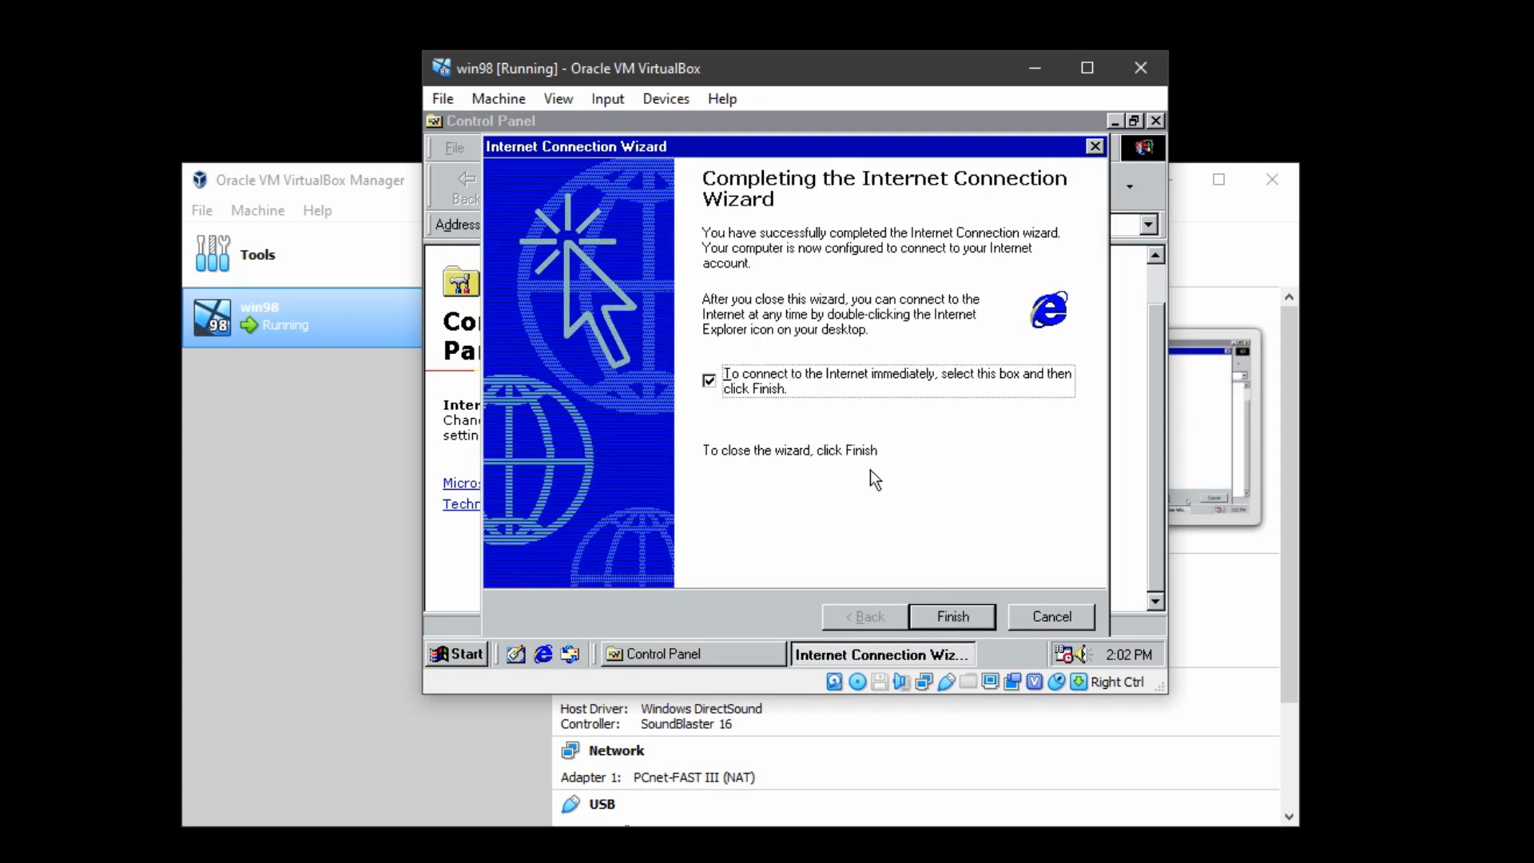
pyautogui.click(959, 616)
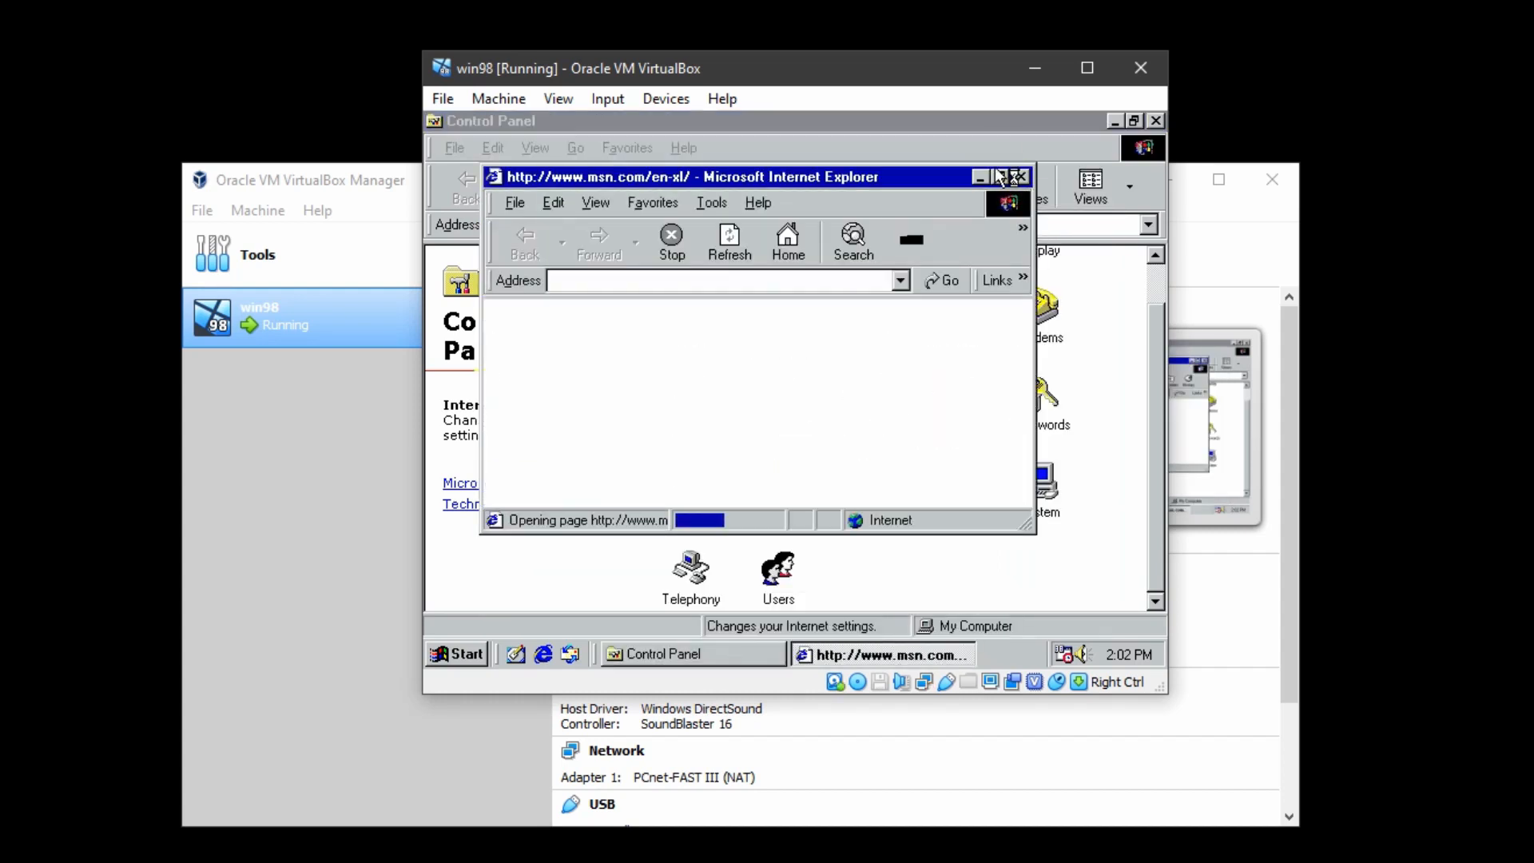
# Examine the MSN home page in Internet Explorer to check the connection, and close the browser and Control Panel
pyautogui.click(850, 447)
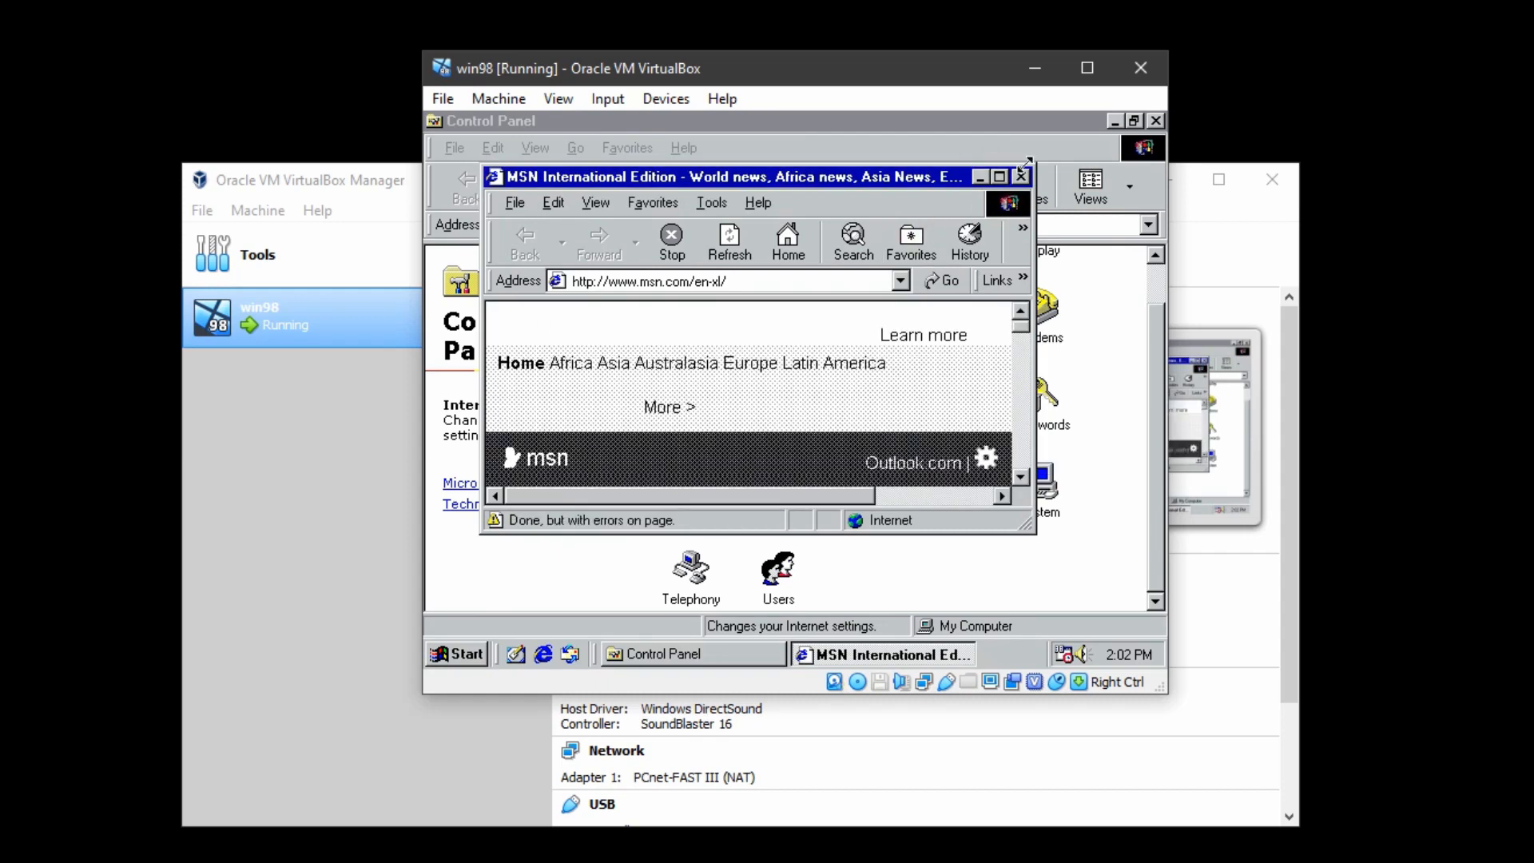
pyautogui.click(1000, 178)
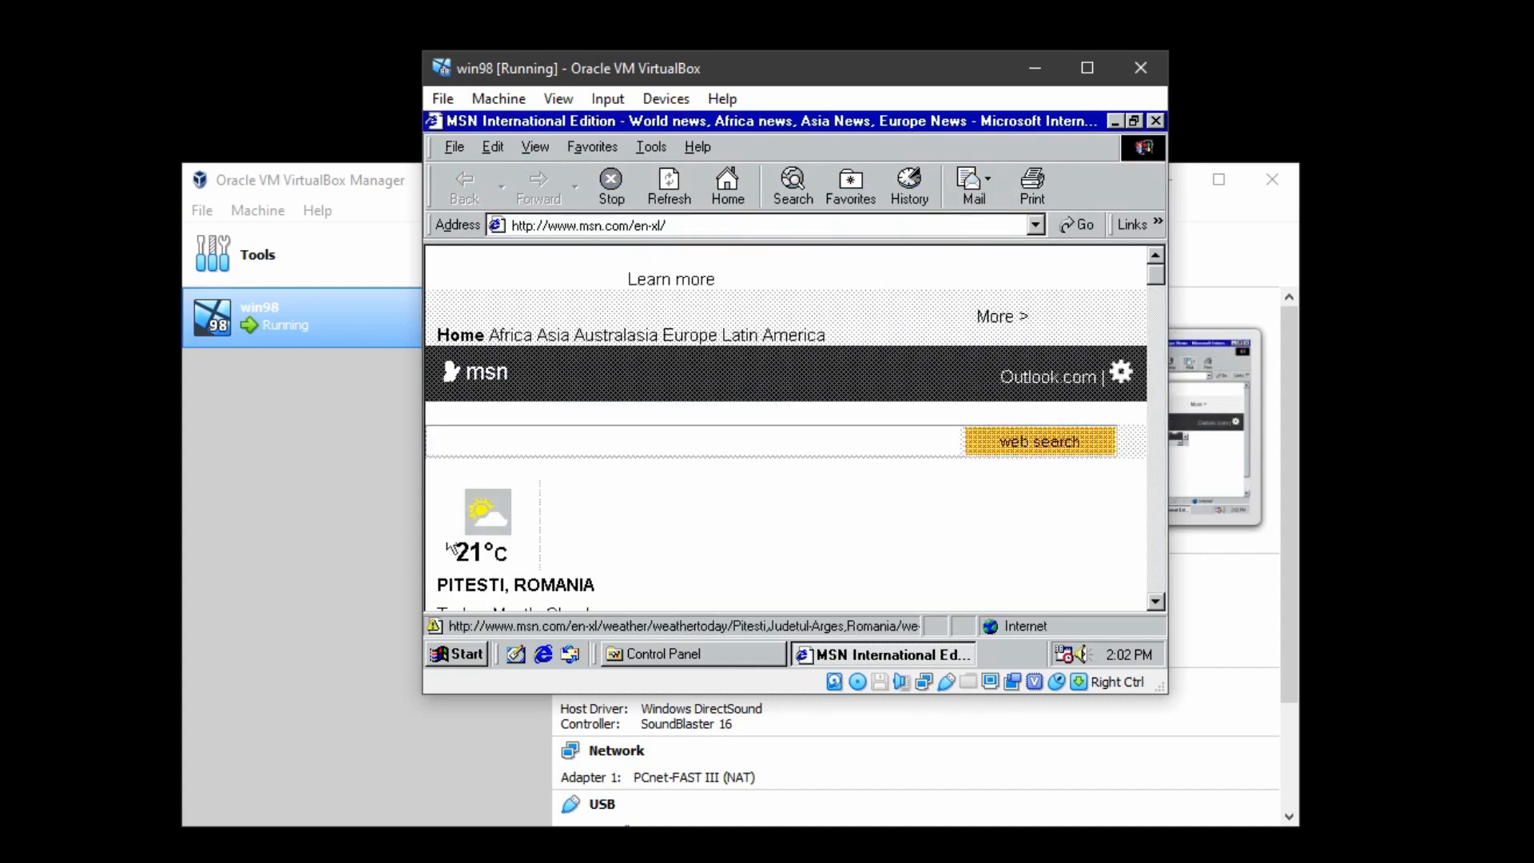
pyautogui.scroll(-5, 721, 479)
pyautogui.scroll(-3, 722, 480)
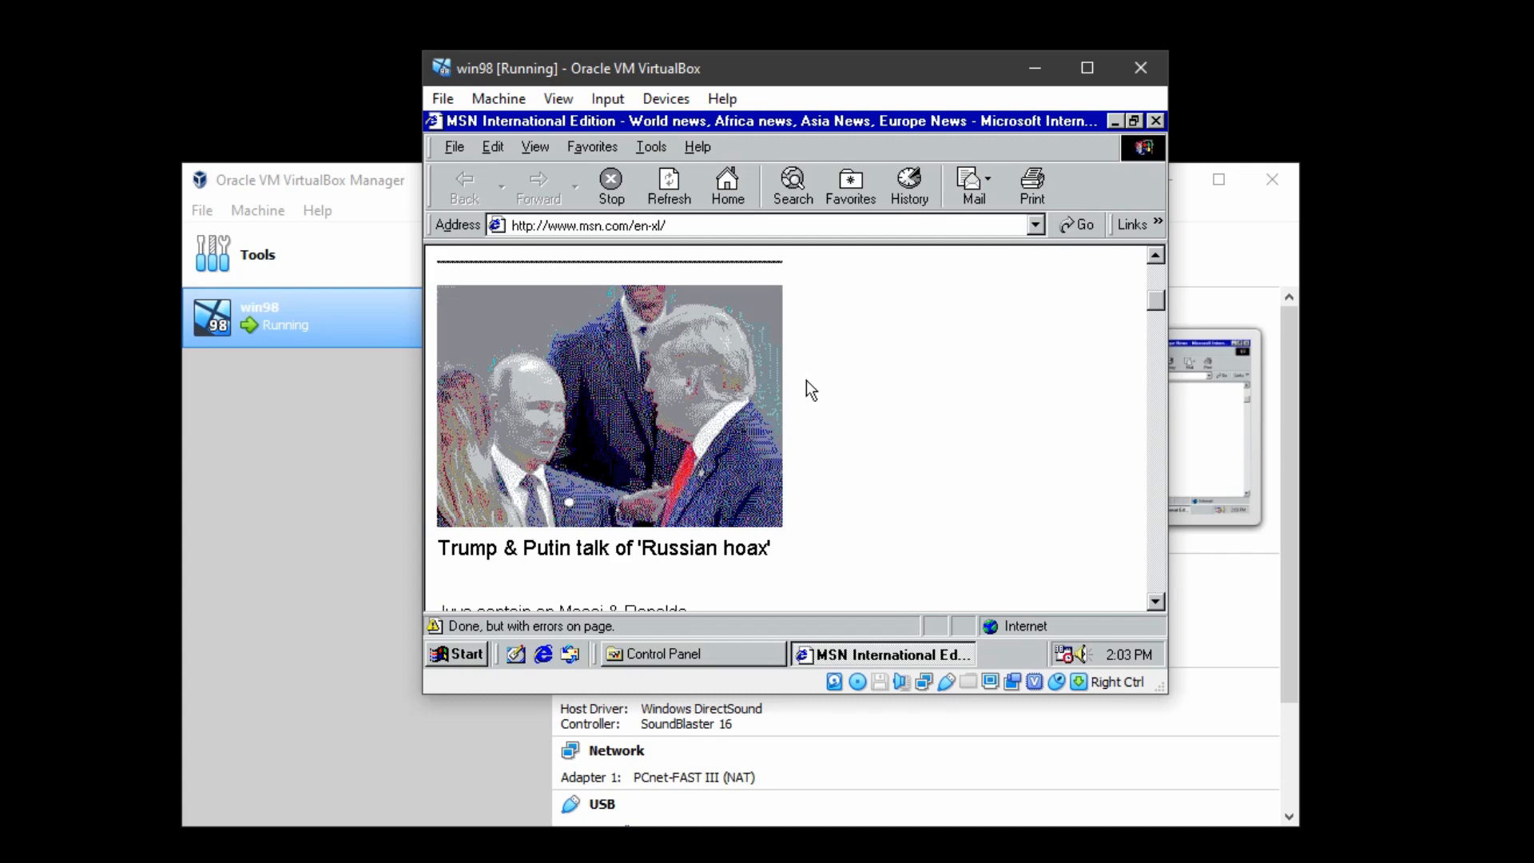
pyautogui.scroll(-3, 719, 519)
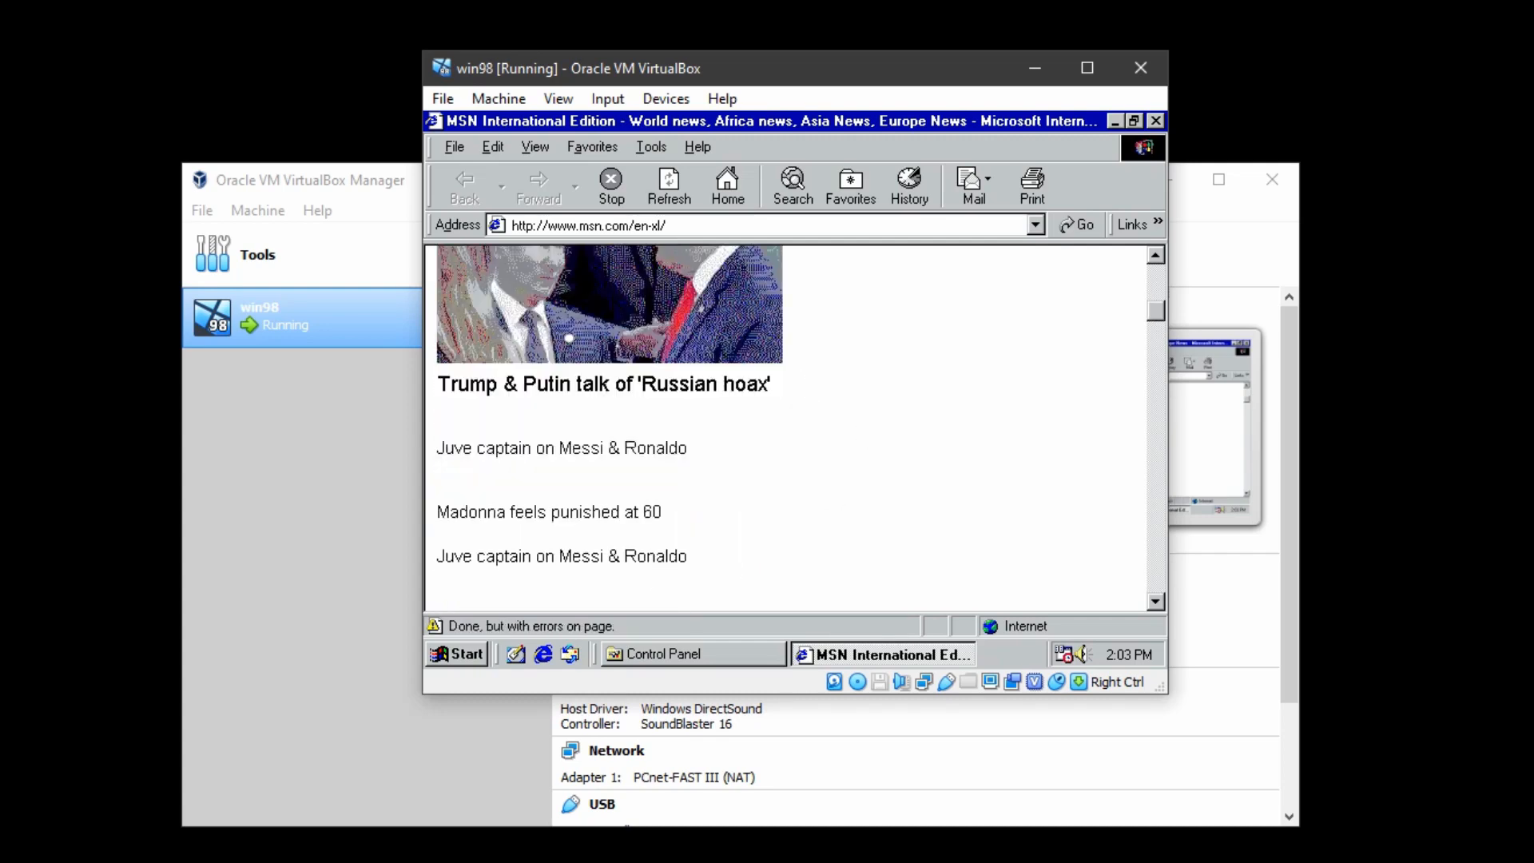
pyautogui.scroll(-2, 861, 431)
pyautogui.scroll(5, 862, 432)
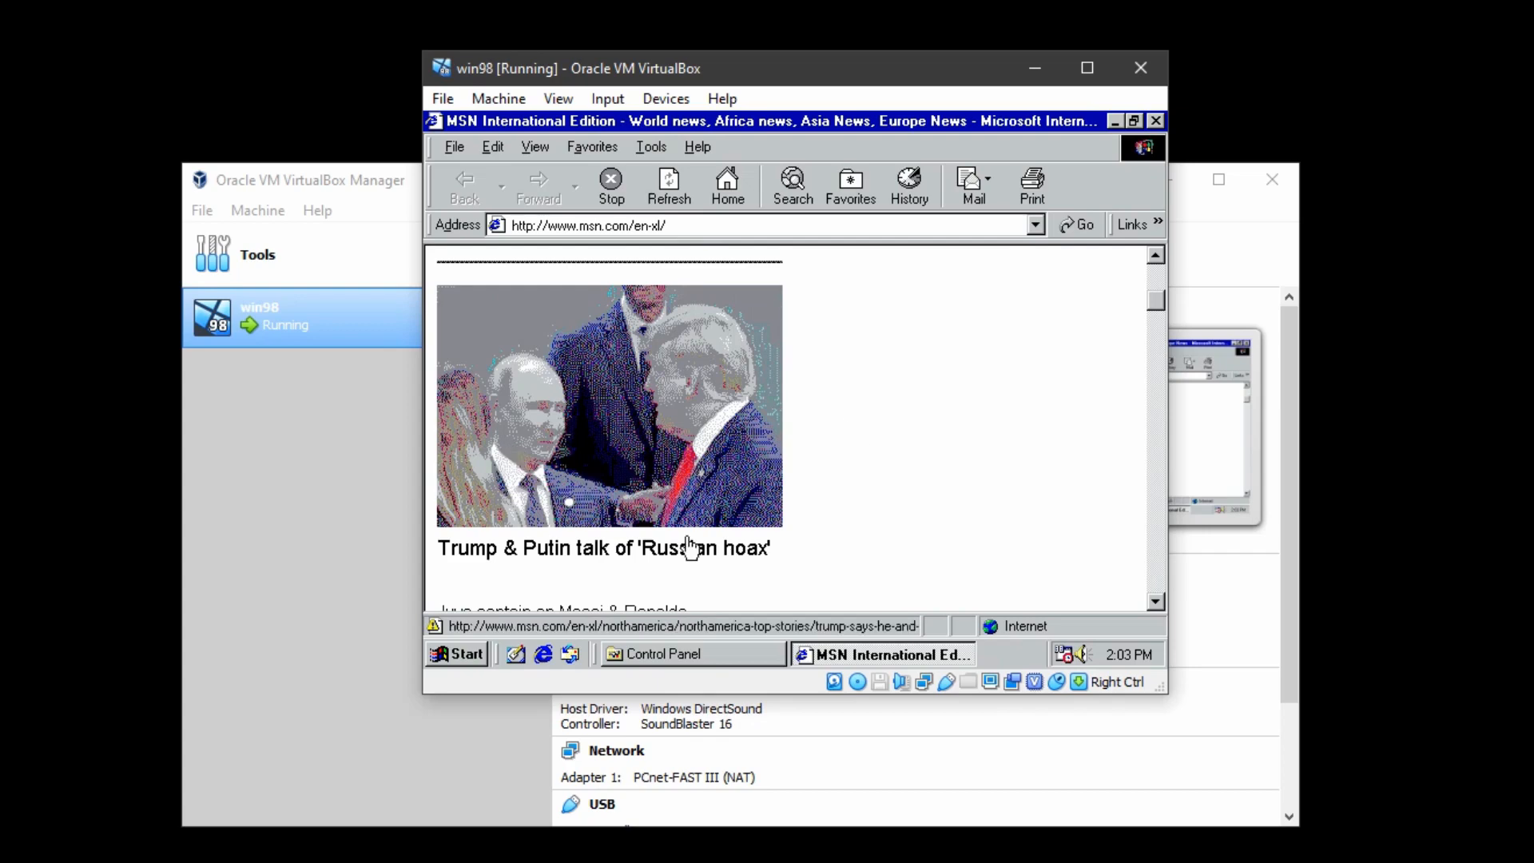
pyautogui.scroll(-6, 1036, 431)
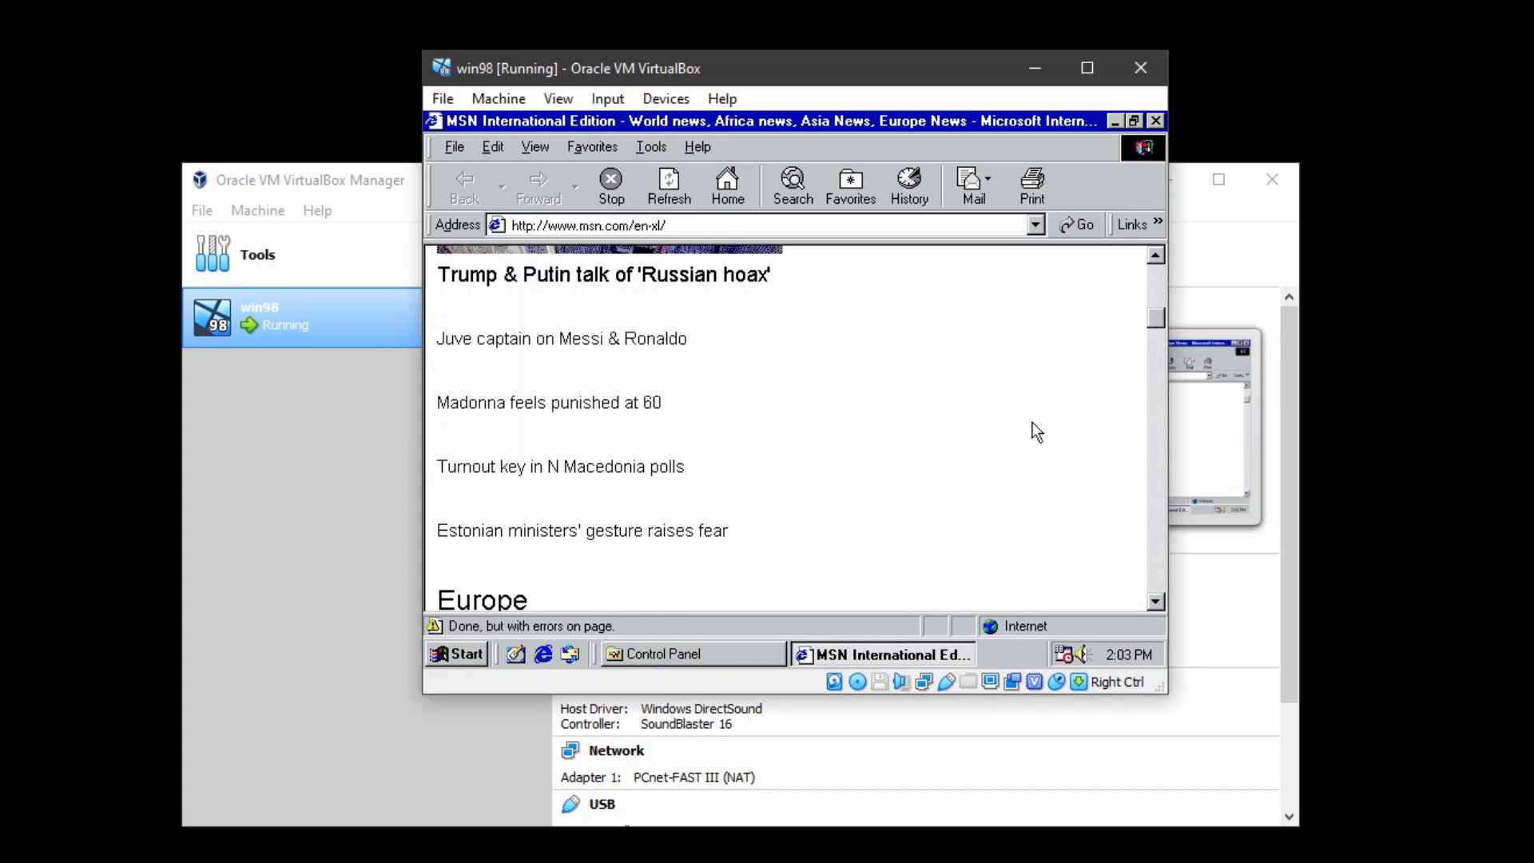
pyautogui.scroll(-1, 1035, 432)
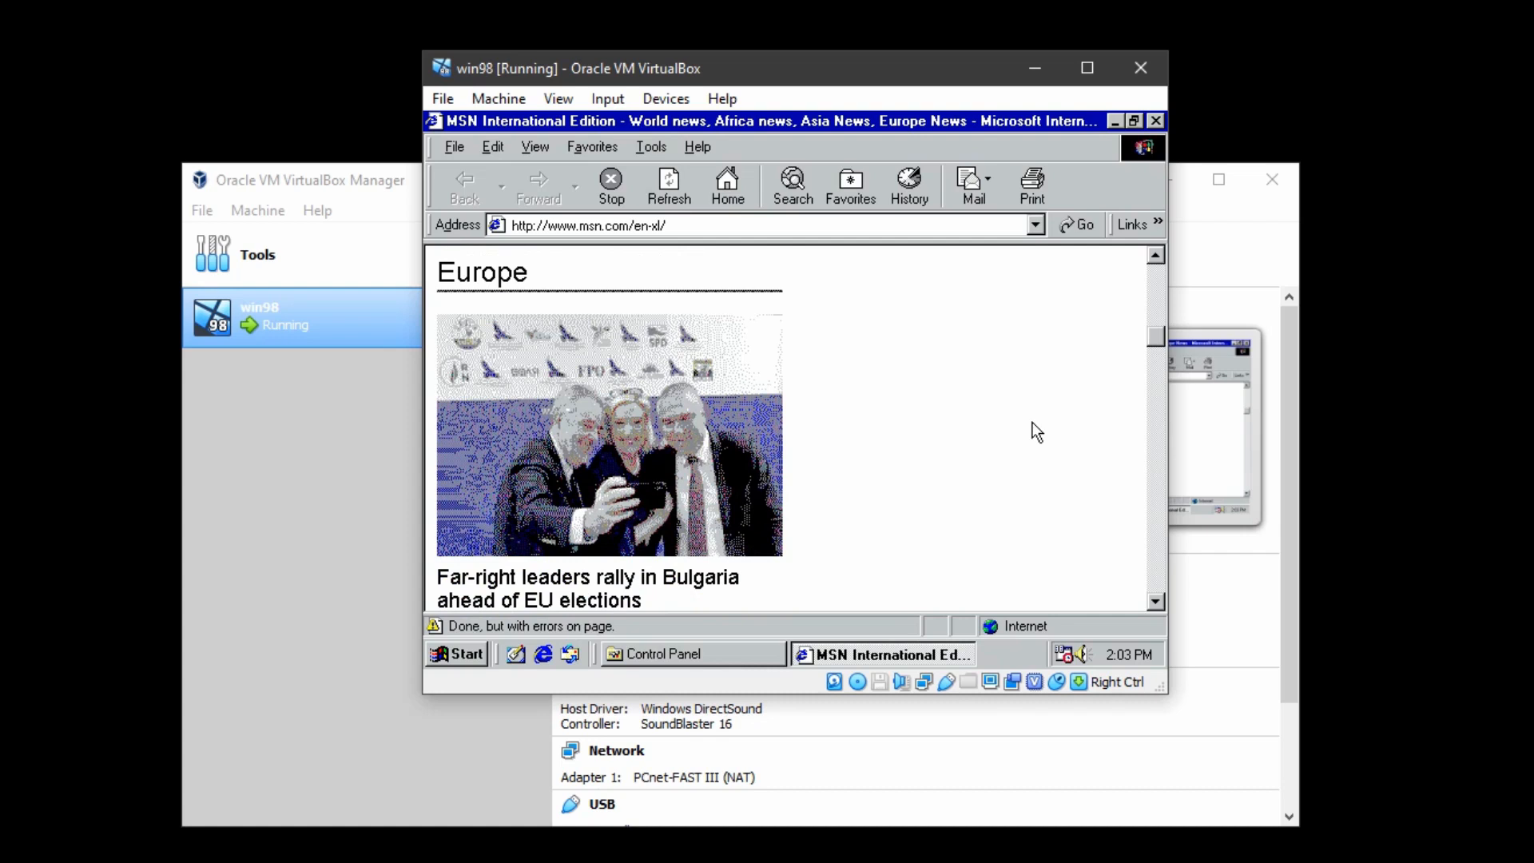
pyautogui.click(1154, 120)
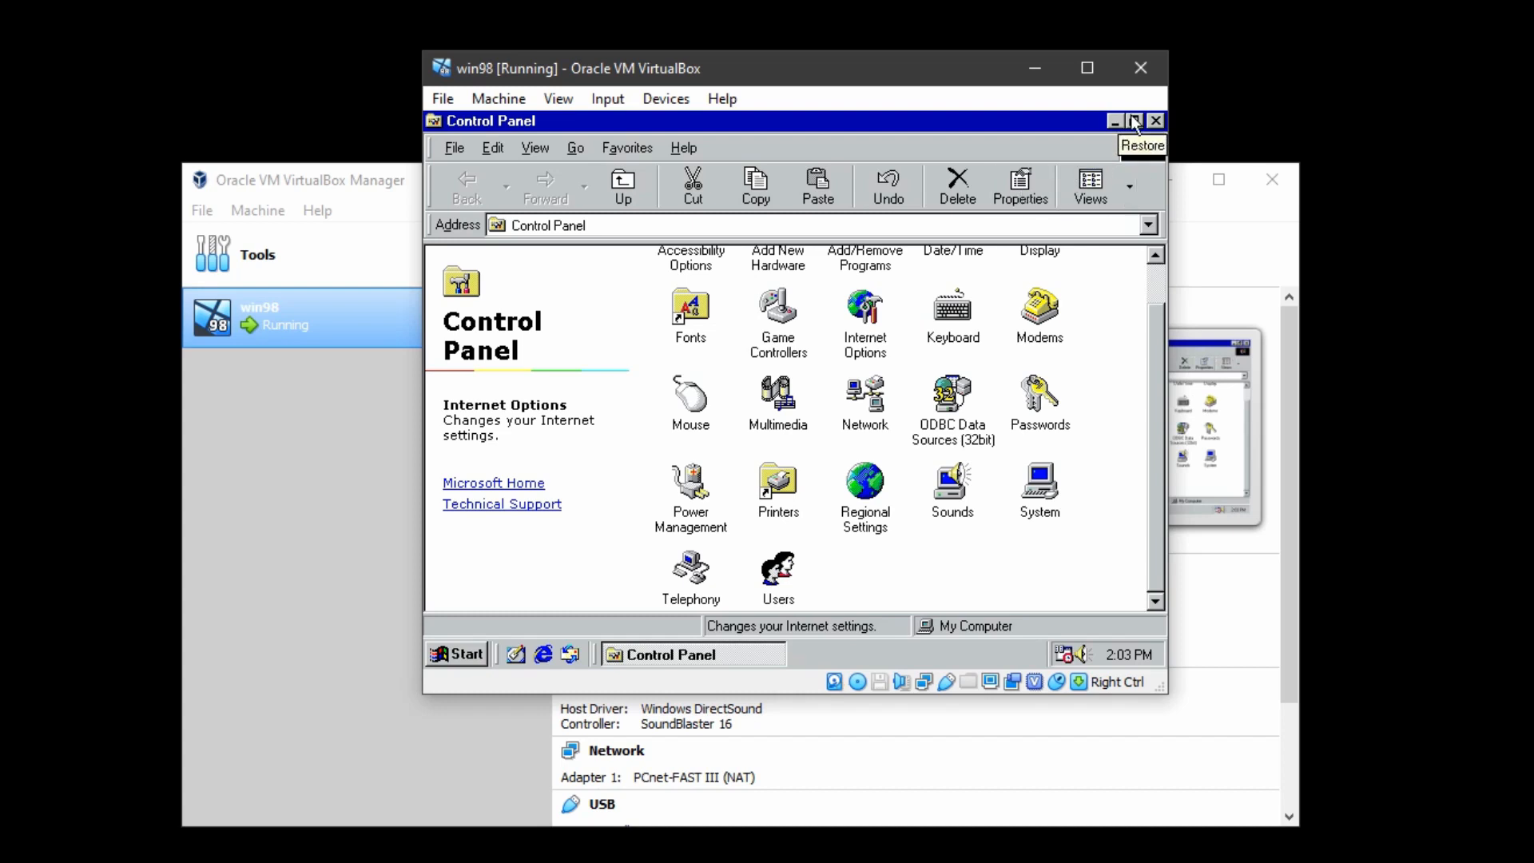
pyautogui.click(1155, 122)
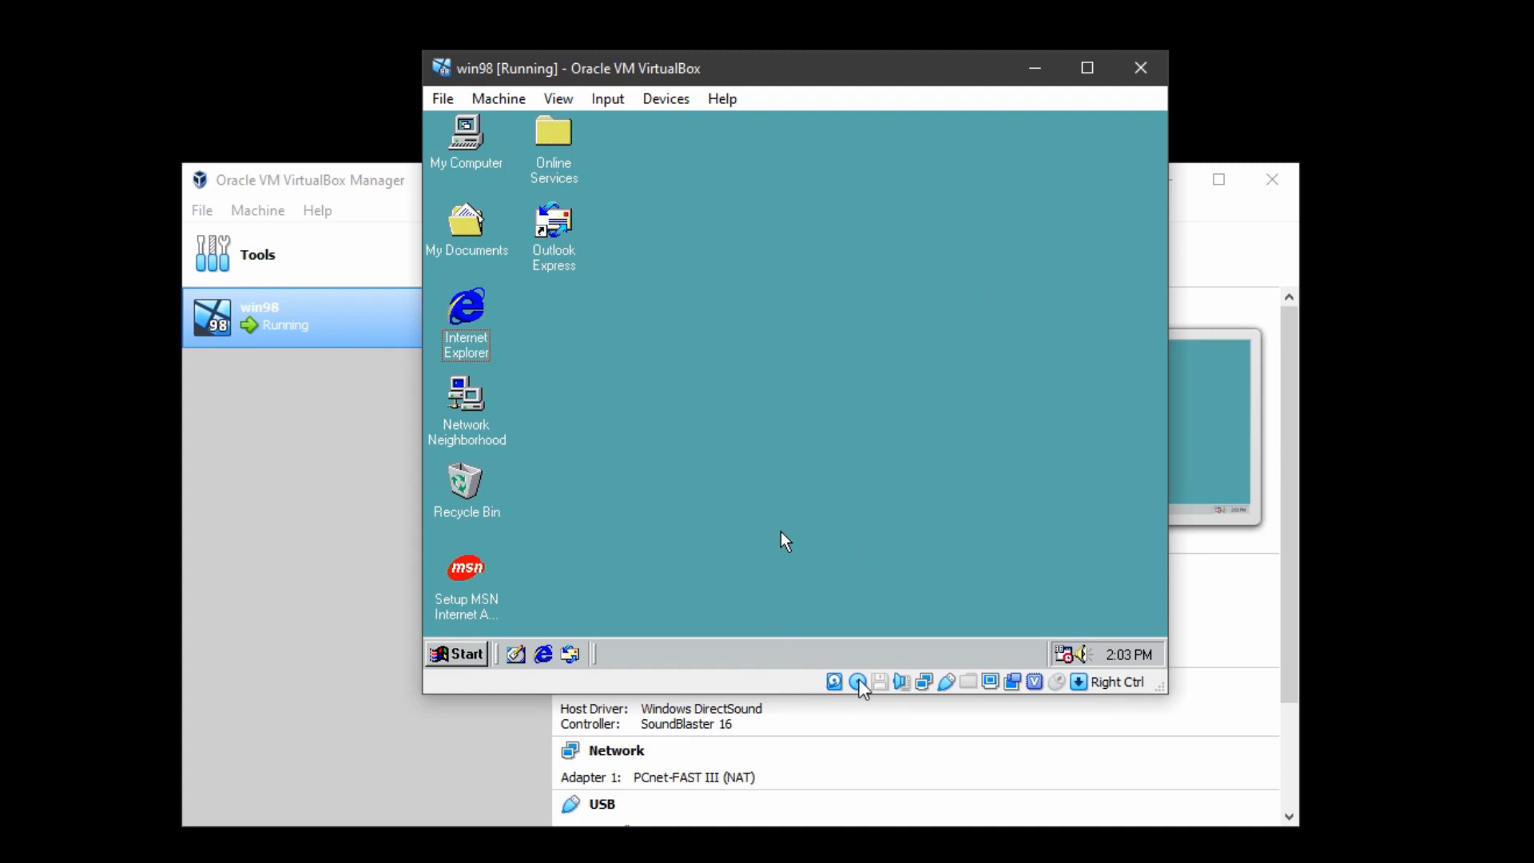
# Insert display doctor.iso from the windows 98 se folder into the virtual optical drive, forcing the current disk to unmount
pyautogui.moveTo(861, 687)
pyautogui.click(857, 679)
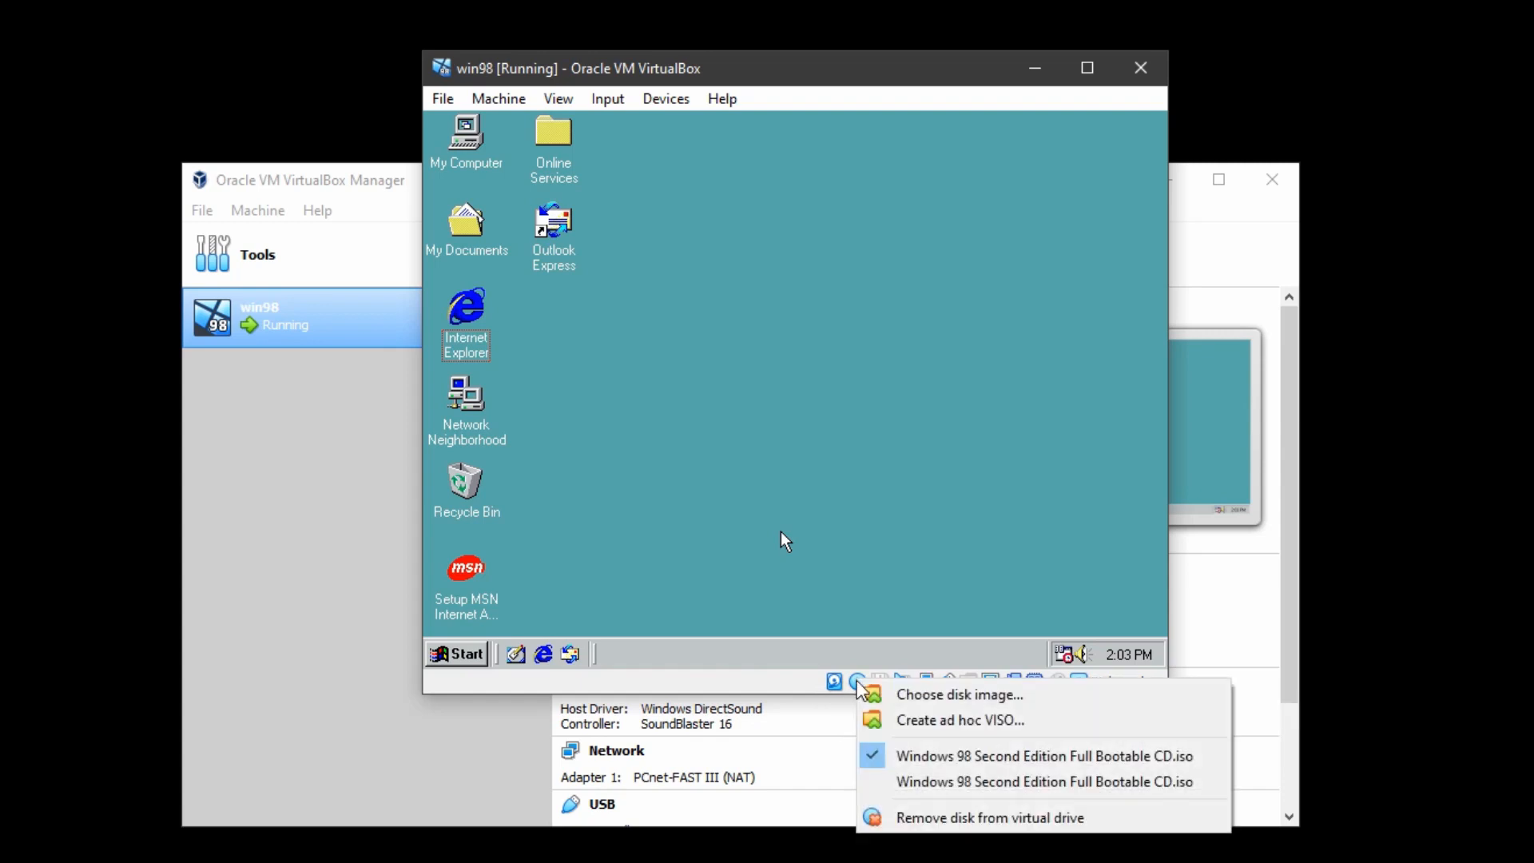
pyautogui.click(903, 695)
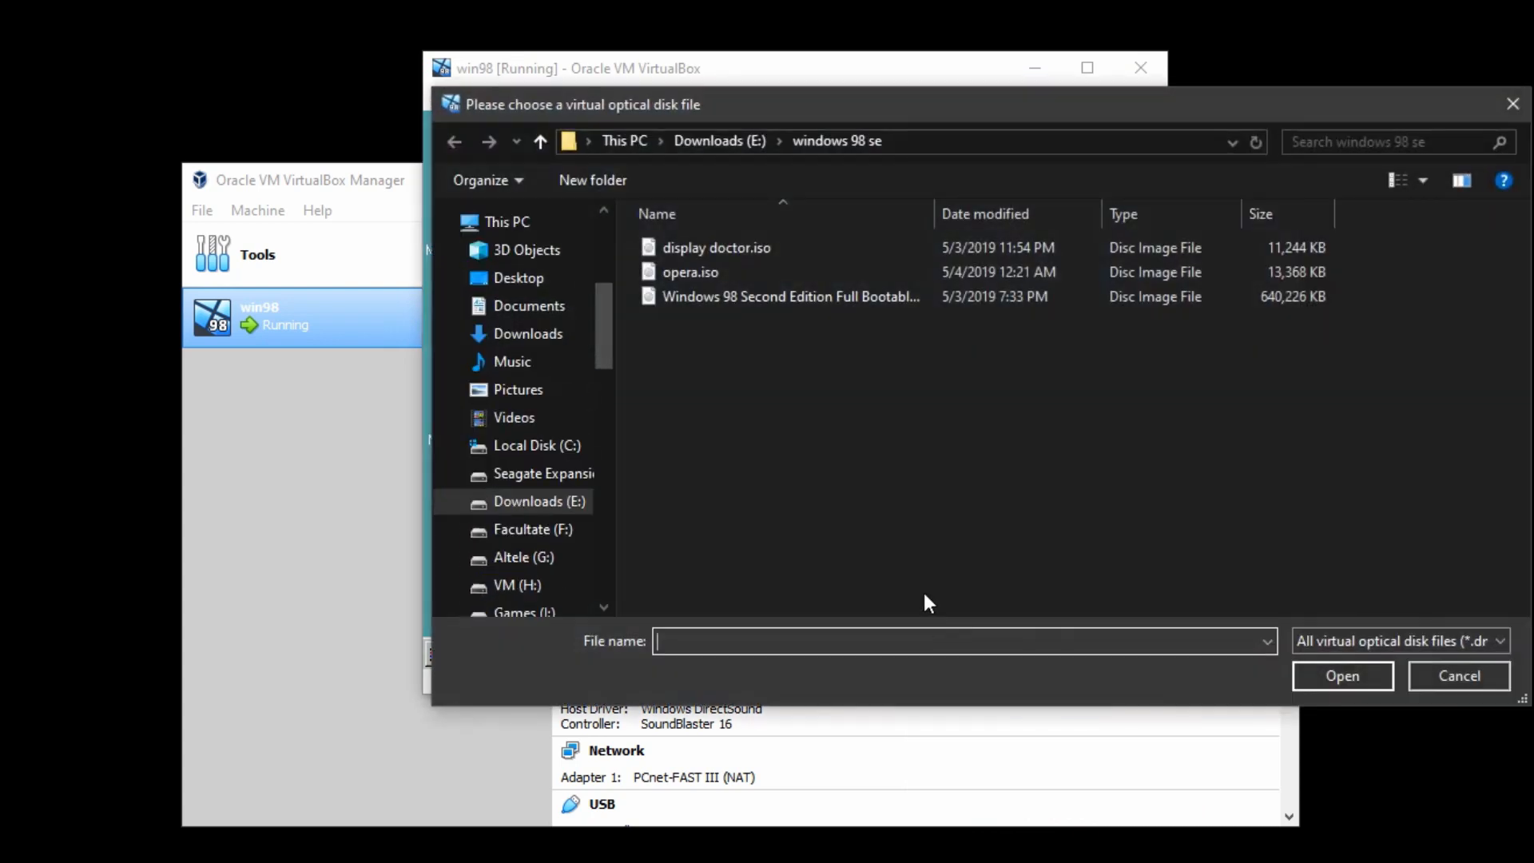
pyautogui.doubleClick(728, 246)
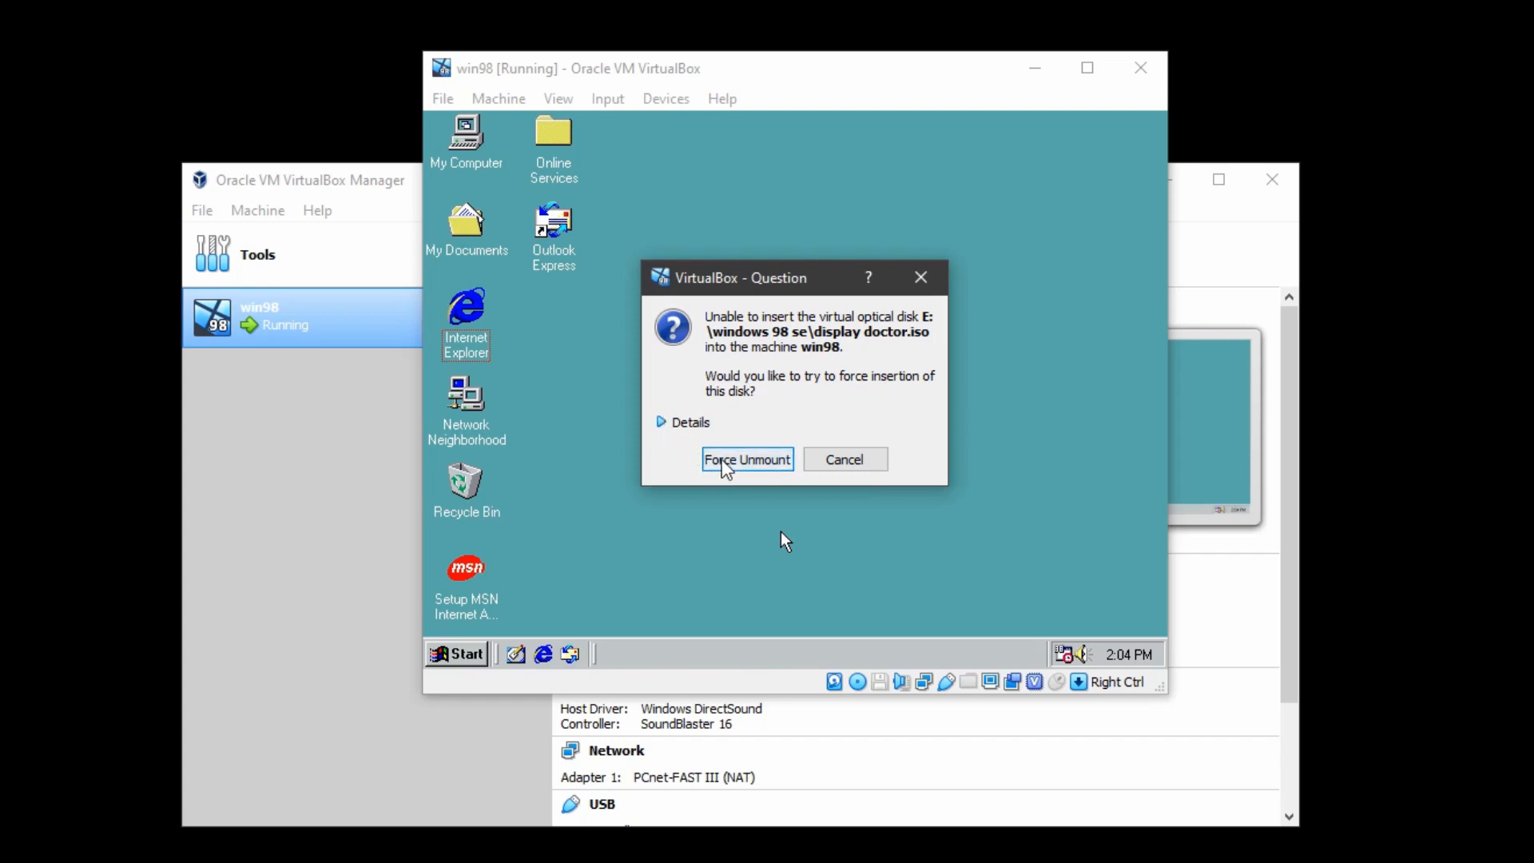
pyautogui.click(719, 459)
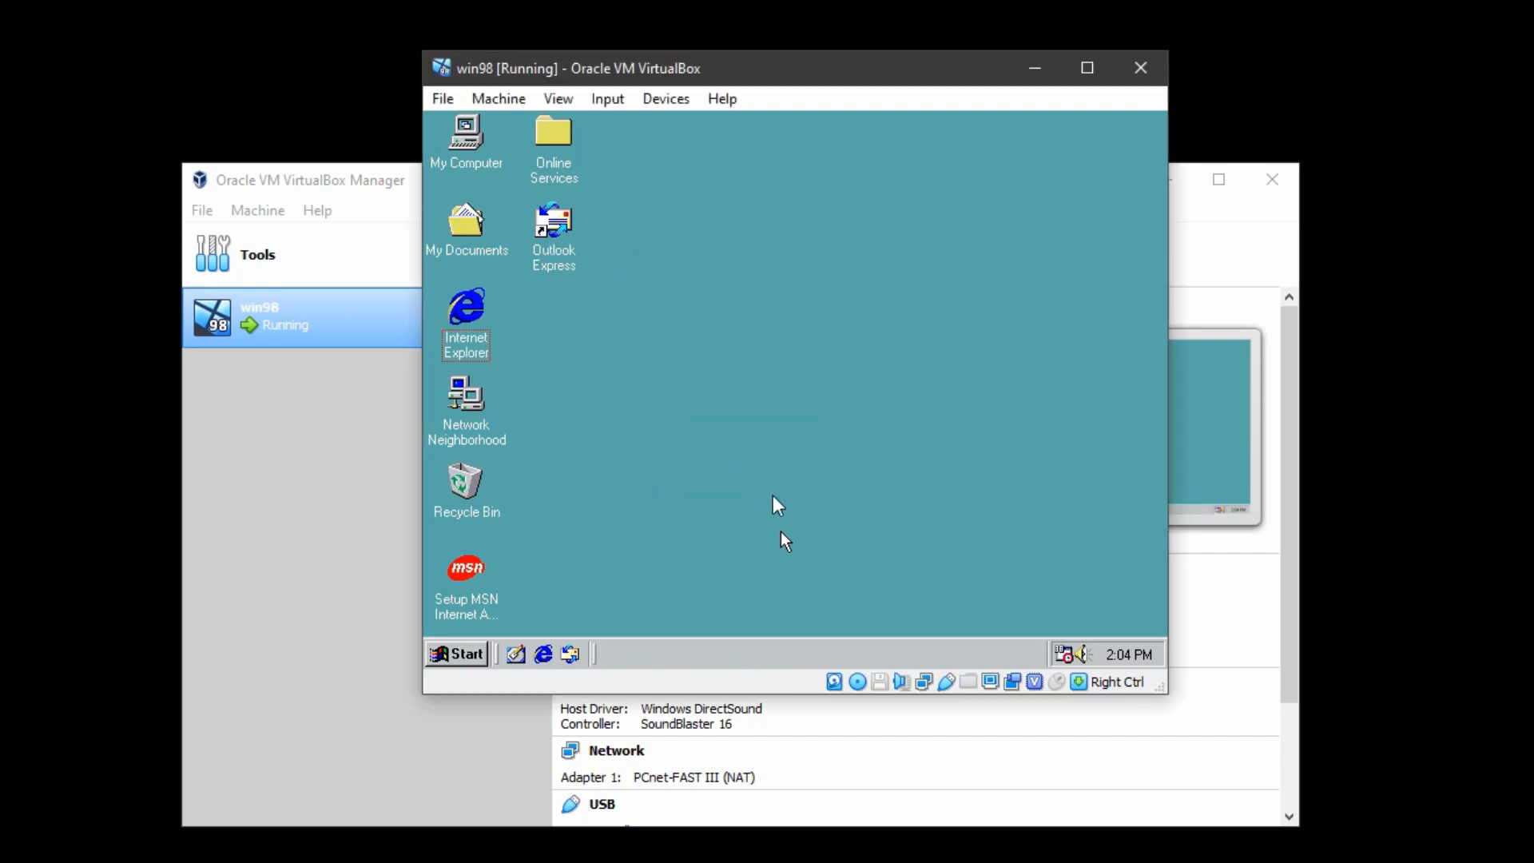
pyautogui.click(451, 654)
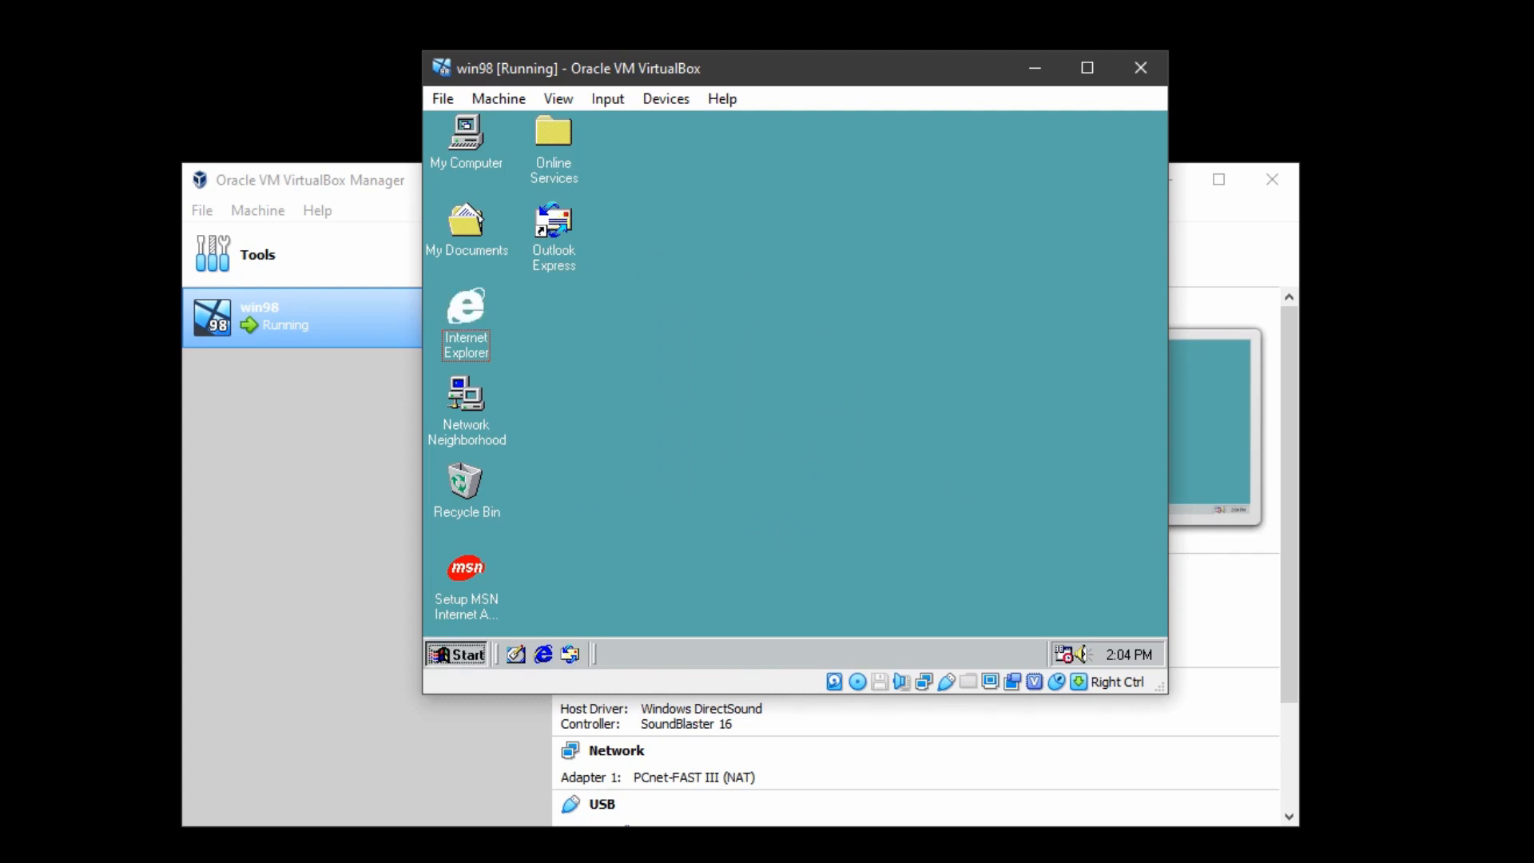
pyautogui.click(696, 201)
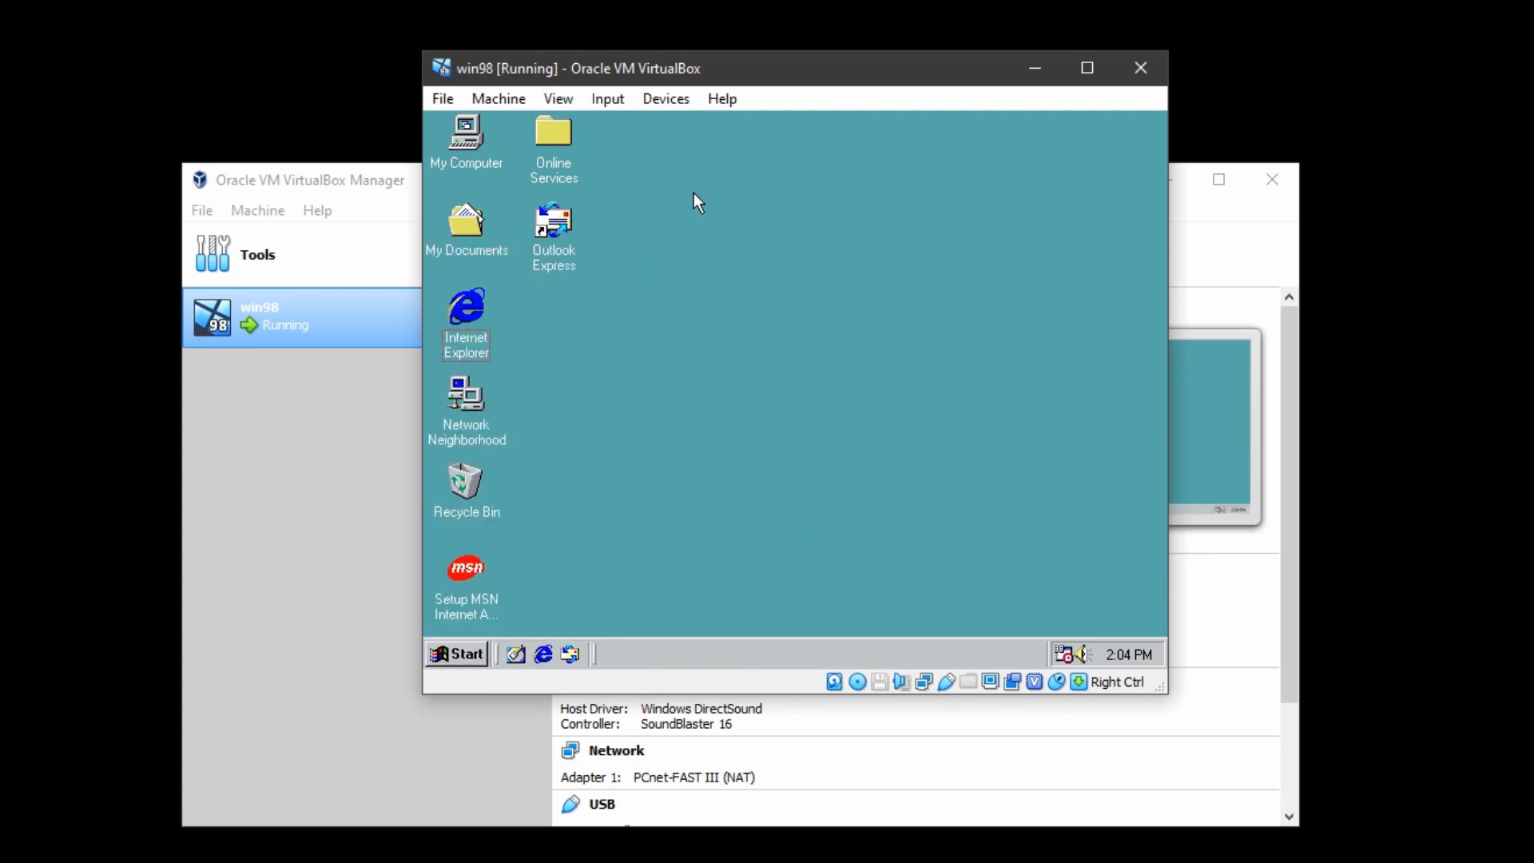
pyautogui.click(457, 653)
pyautogui.click(870, 429)
# Launch the SciTech Display Doctor installer from the virtual CD in drive D:
pyautogui.click(452, 128)
pyautogui.doubleClick(466, 128)
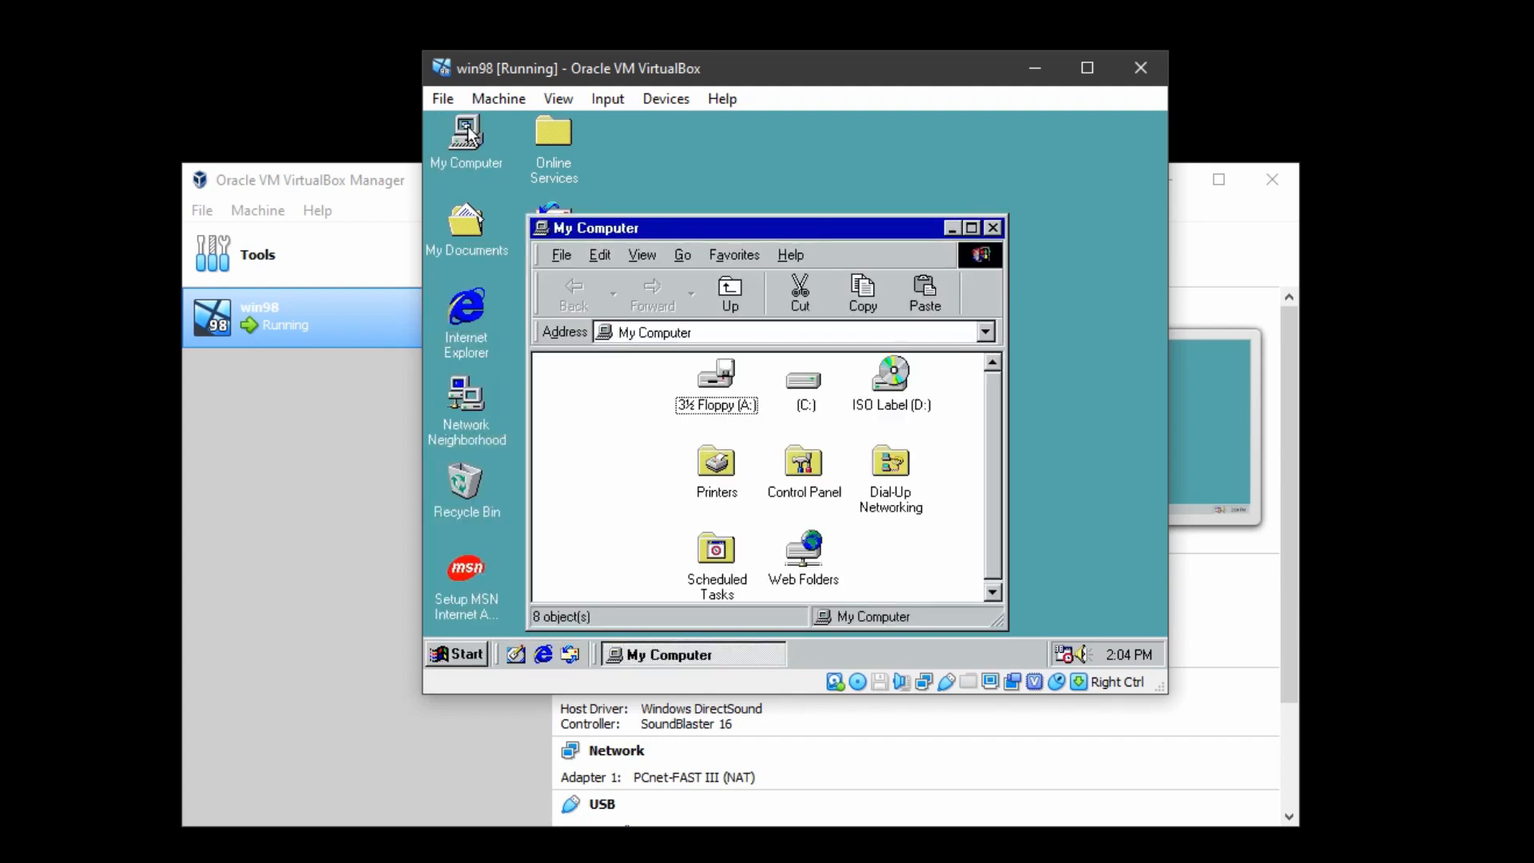
pyautogui.doubleClick(890, 390)
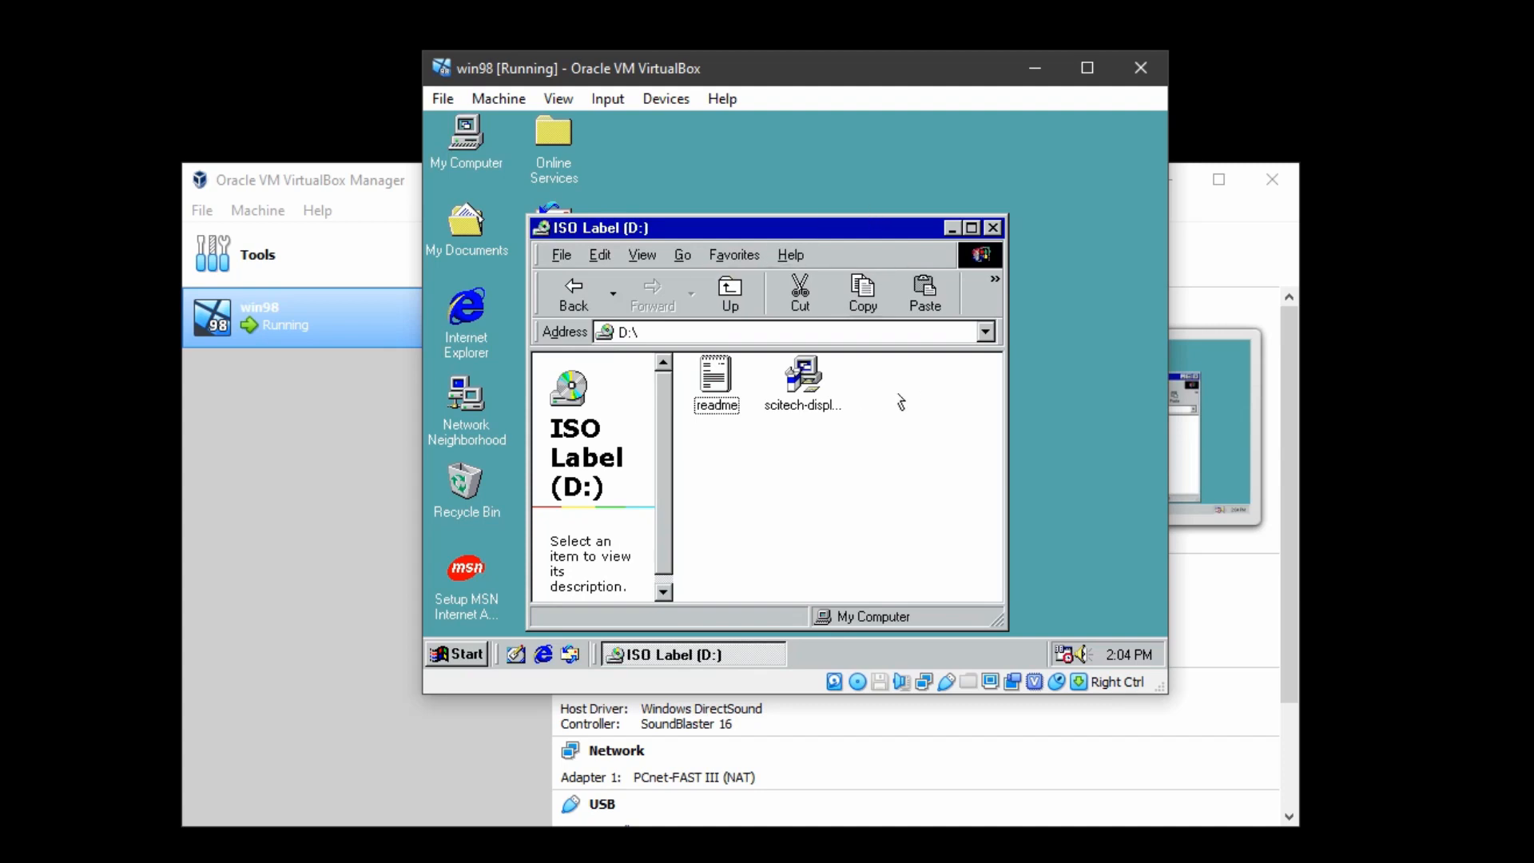
pyautogui.doubleClick(799, 387)
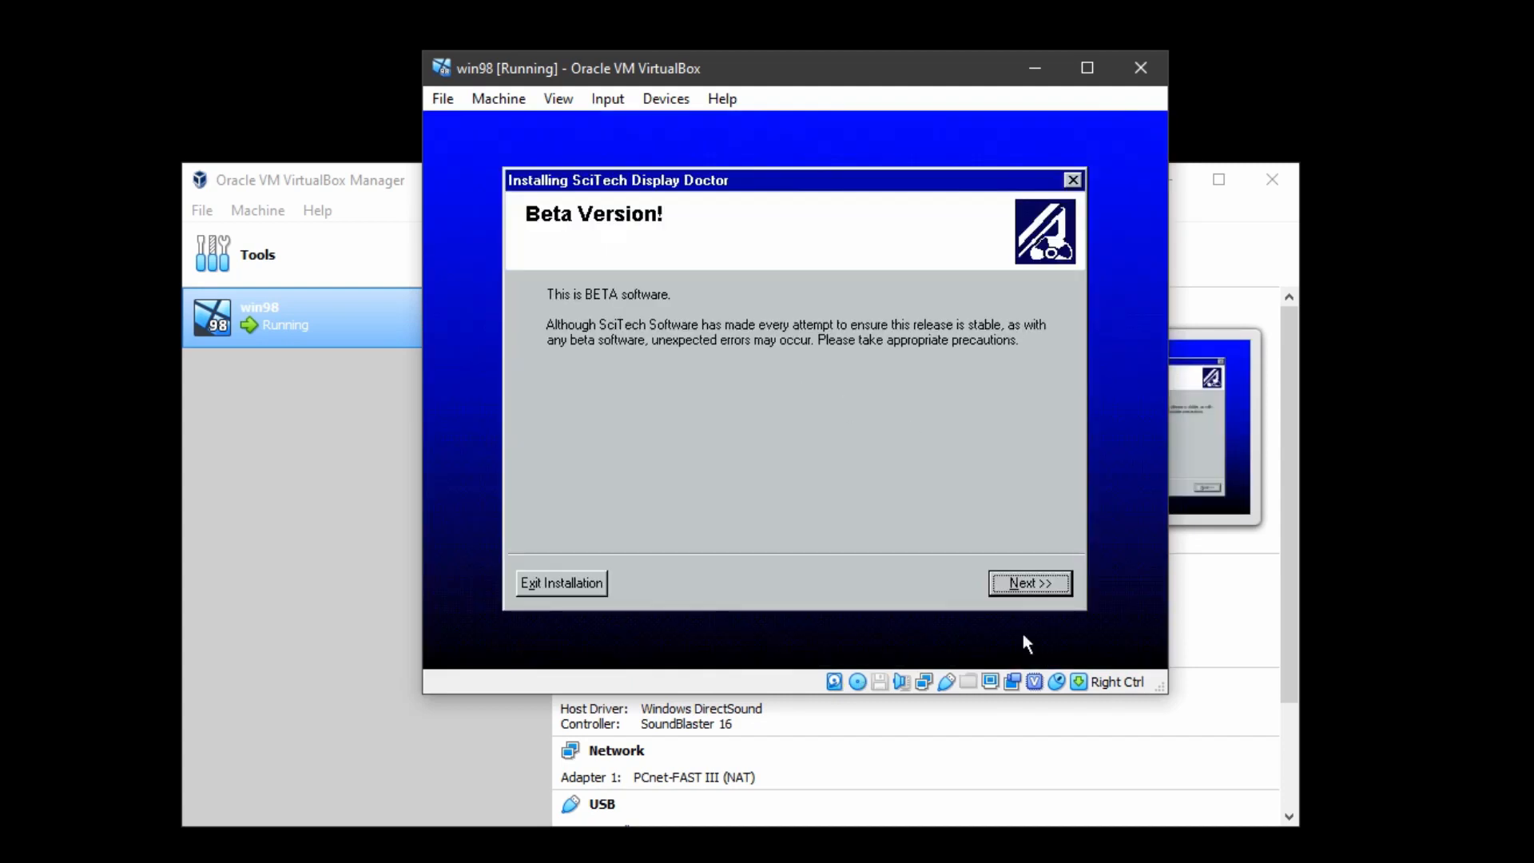
# Accept the license agreement and install SciTech Display Doctor using the Express Installation
pyautogui.click(1042, 585)
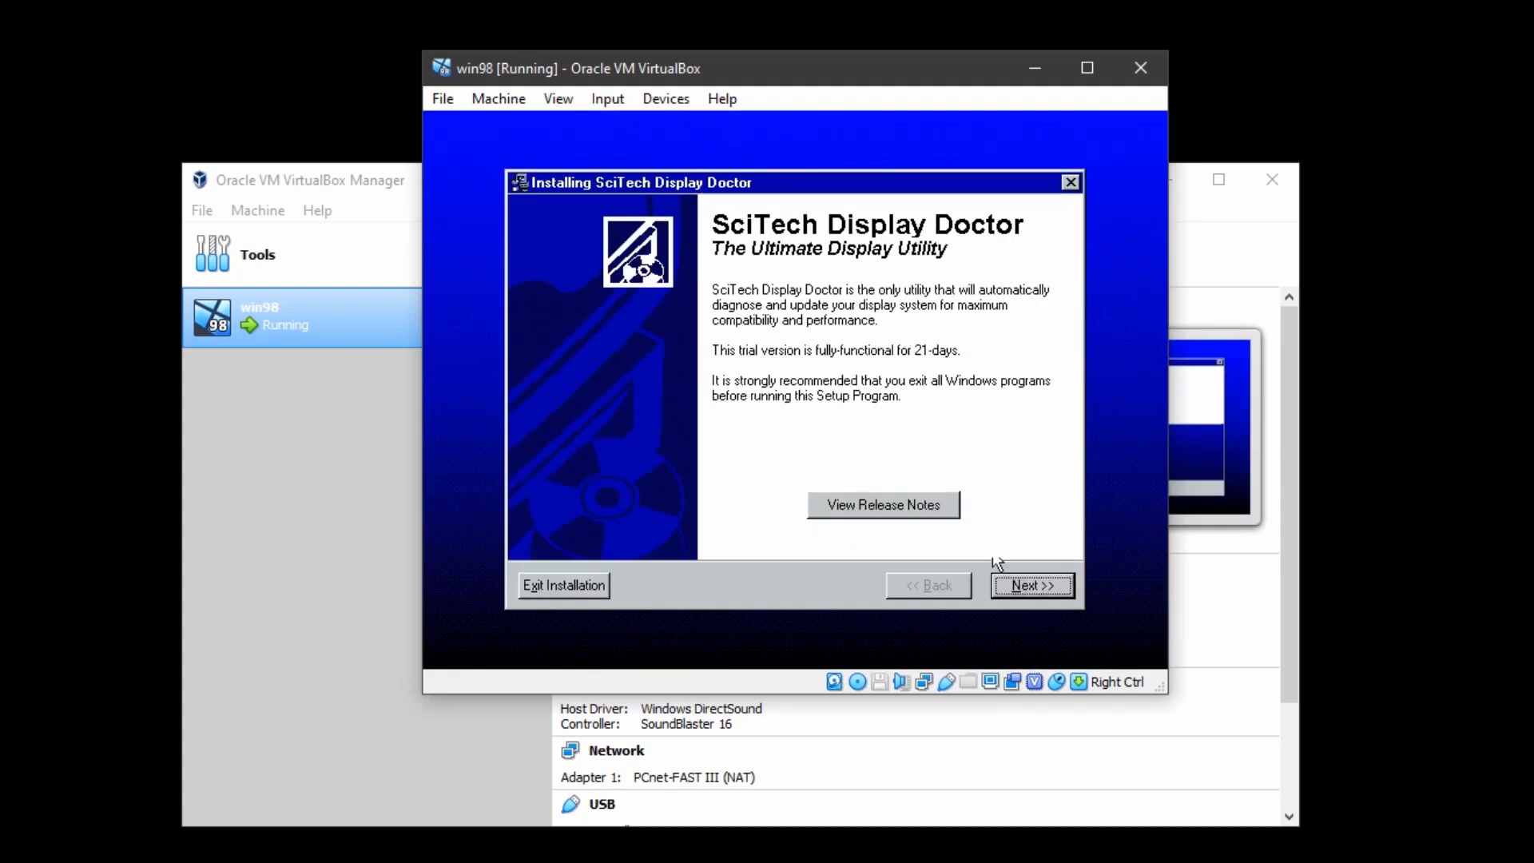
pyautogui.click(1021, 586)
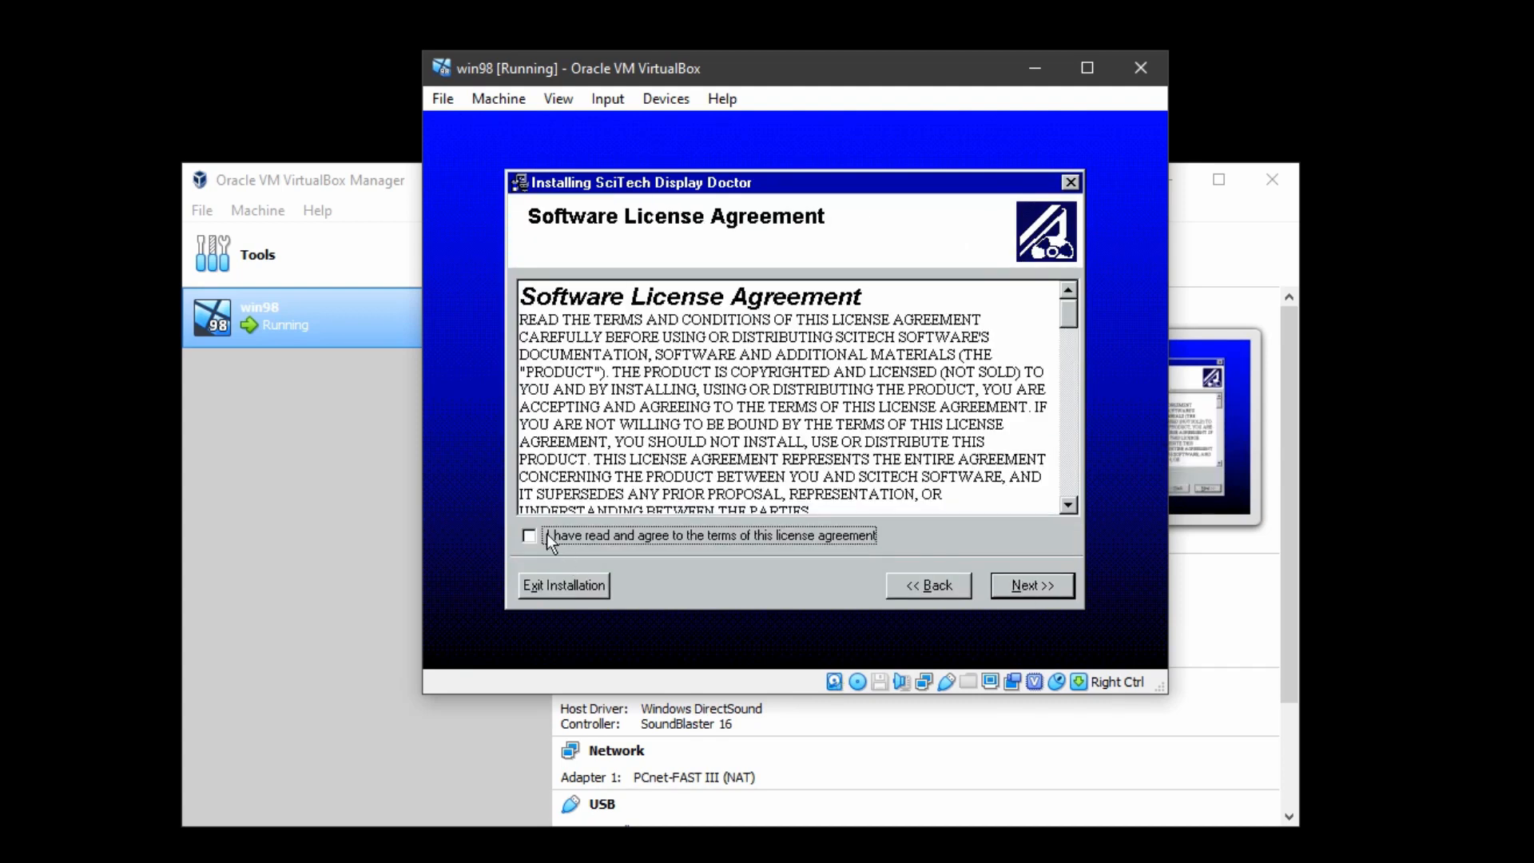
pyautogui.click(1009, 591)
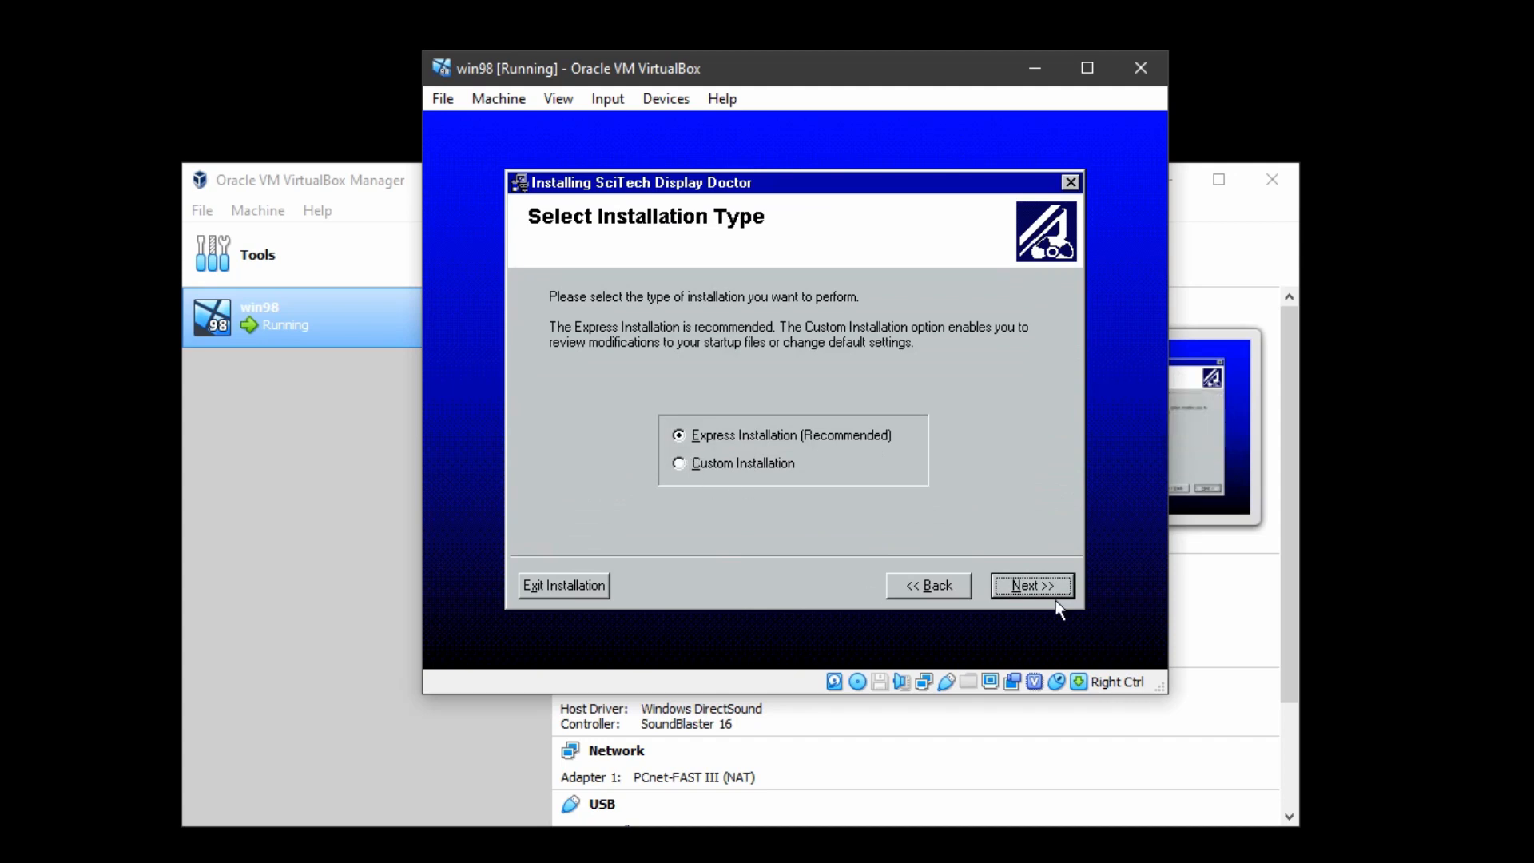
pyautogui.click(1040, 583)
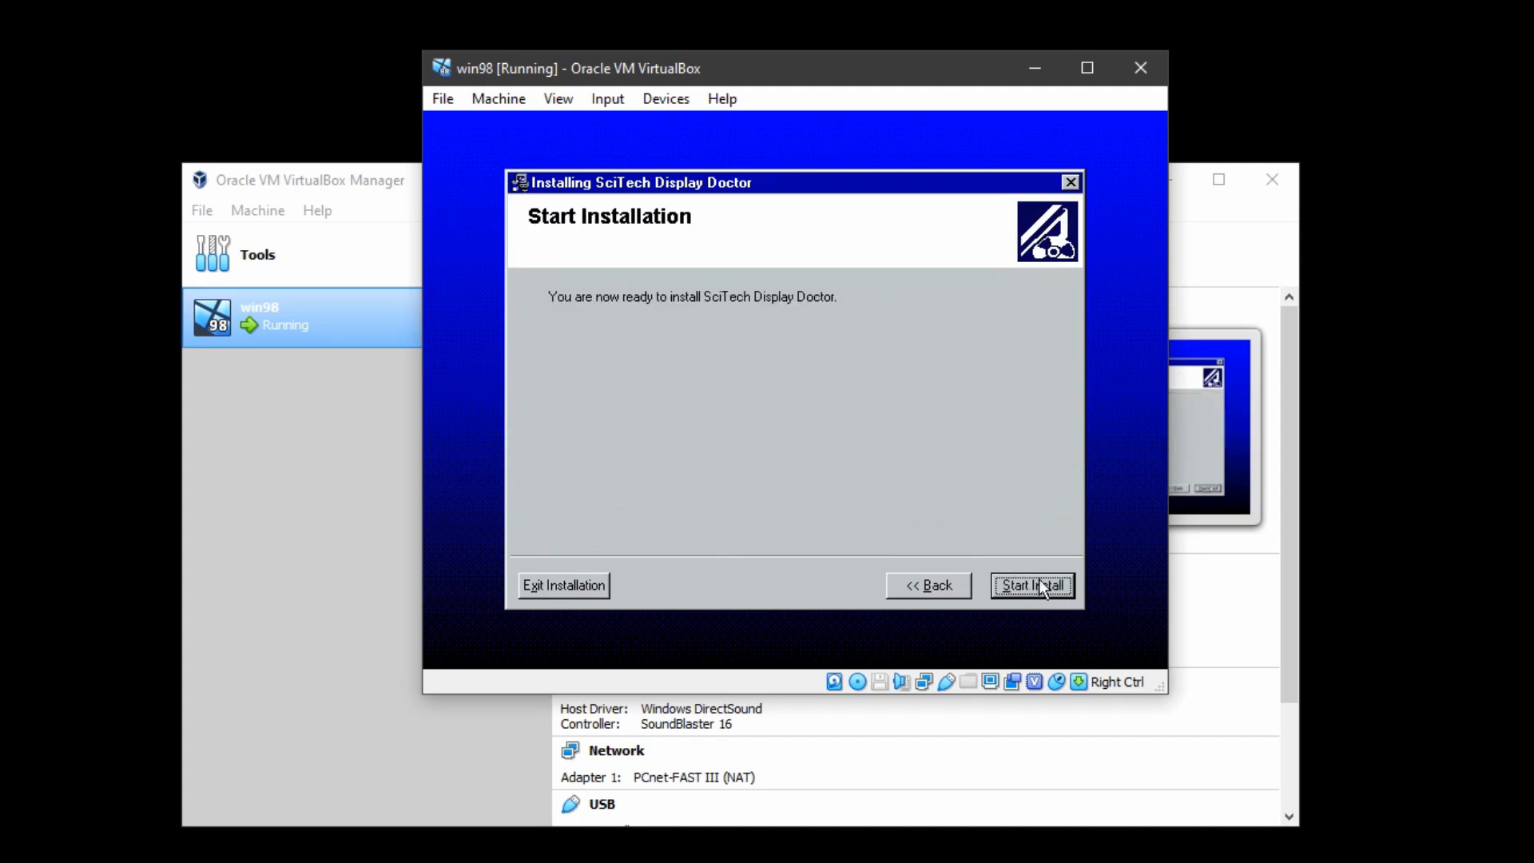
pyautogui.click(1019, 592)
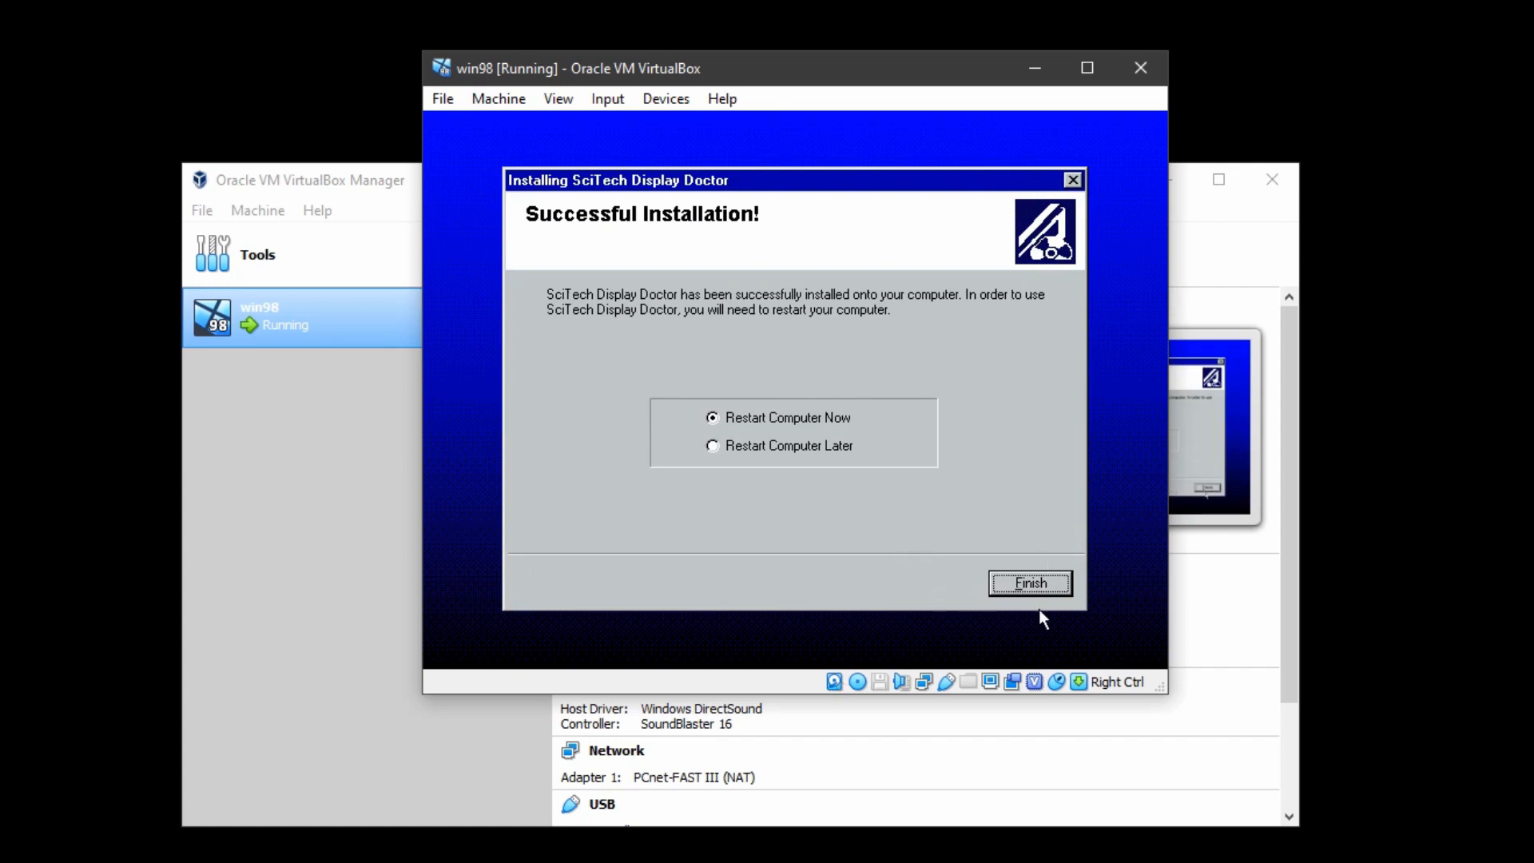
# Restart the computer to complete the Display Doctor setup, and close the D: drive window once Windows has loaded
pyautogui.click(1025, 584)
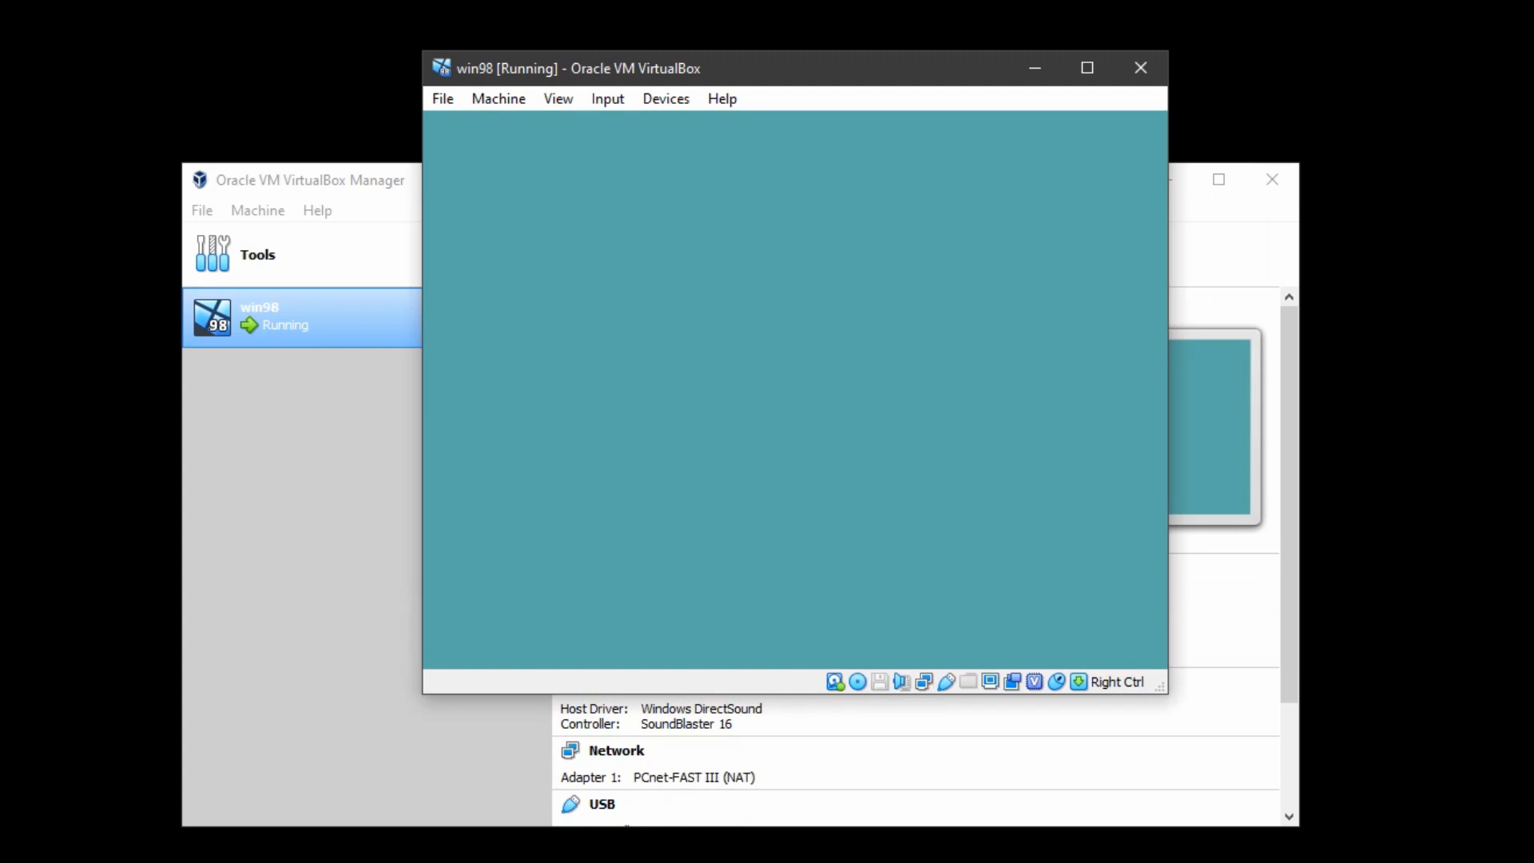
pyautogui.press('Return')
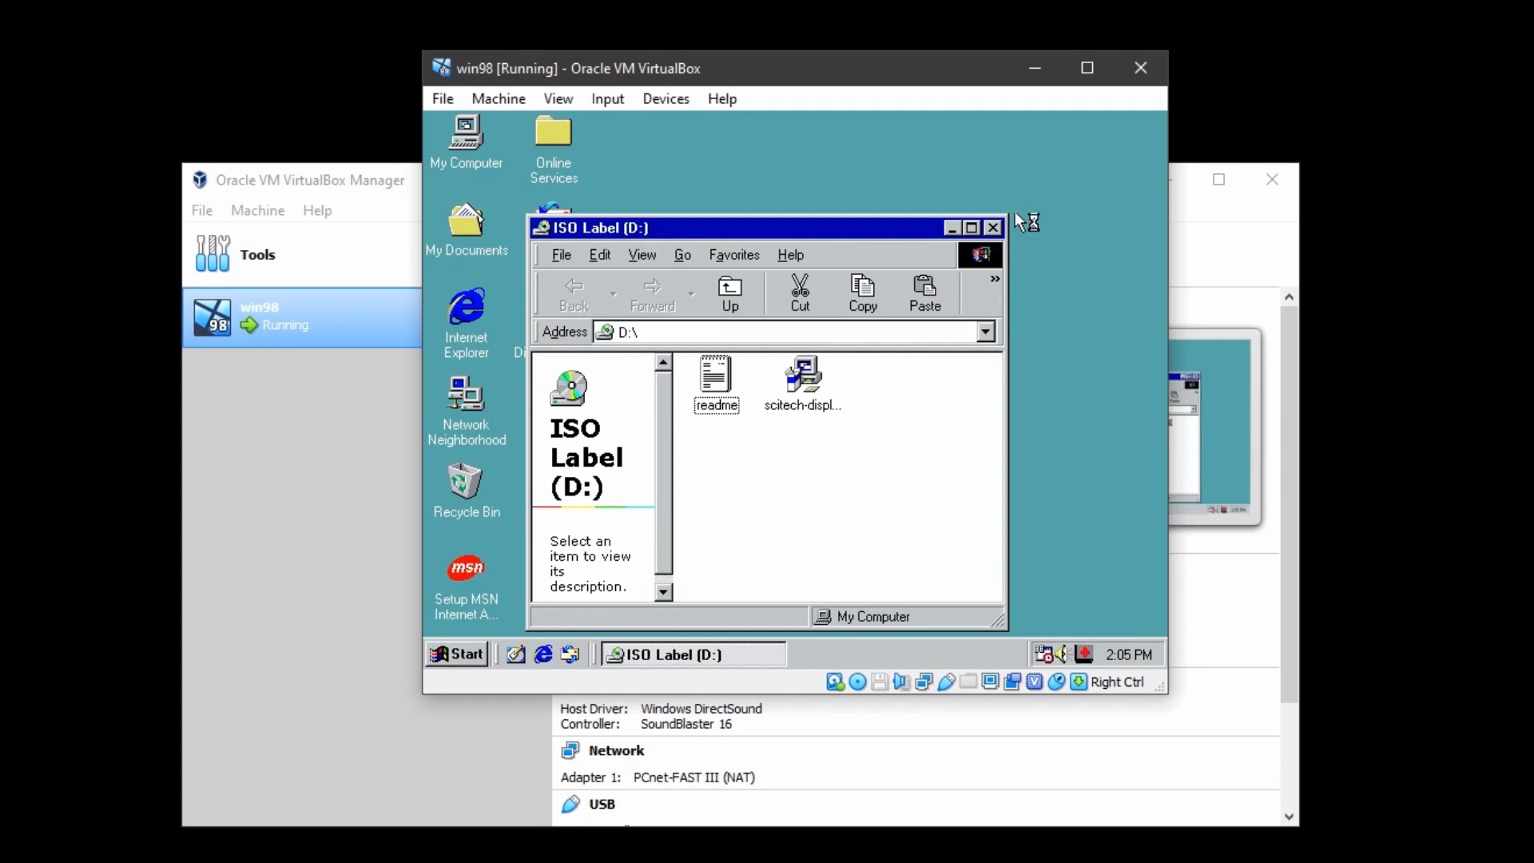
pyautogui.click(992, 228)
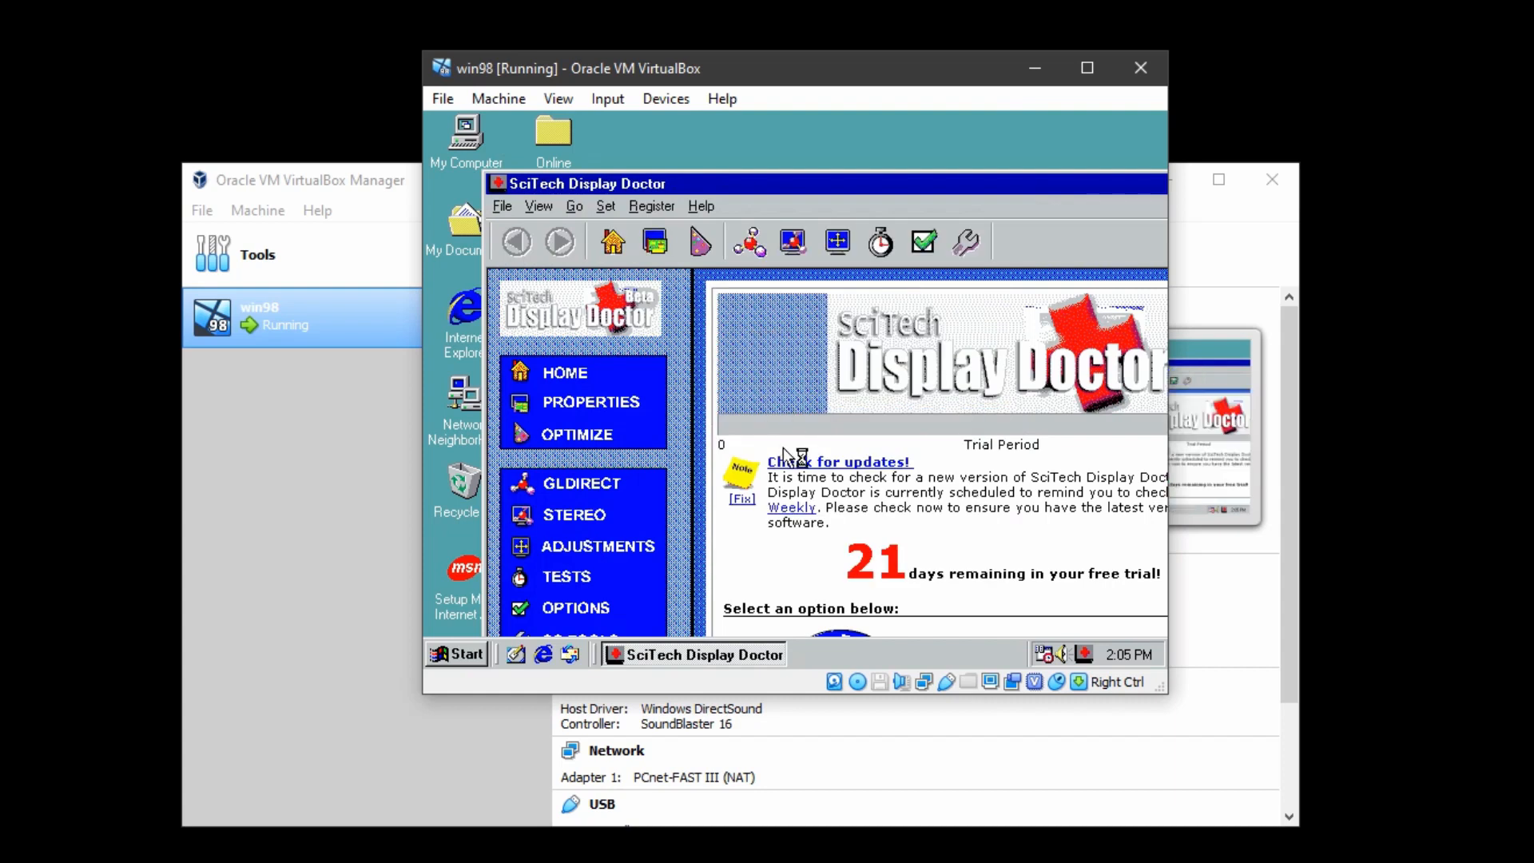
# Set the monitor in SciTech Display Doctor to the standard type Super VGA 1600x1200 and apply it
pyautogui.click(585, 370)
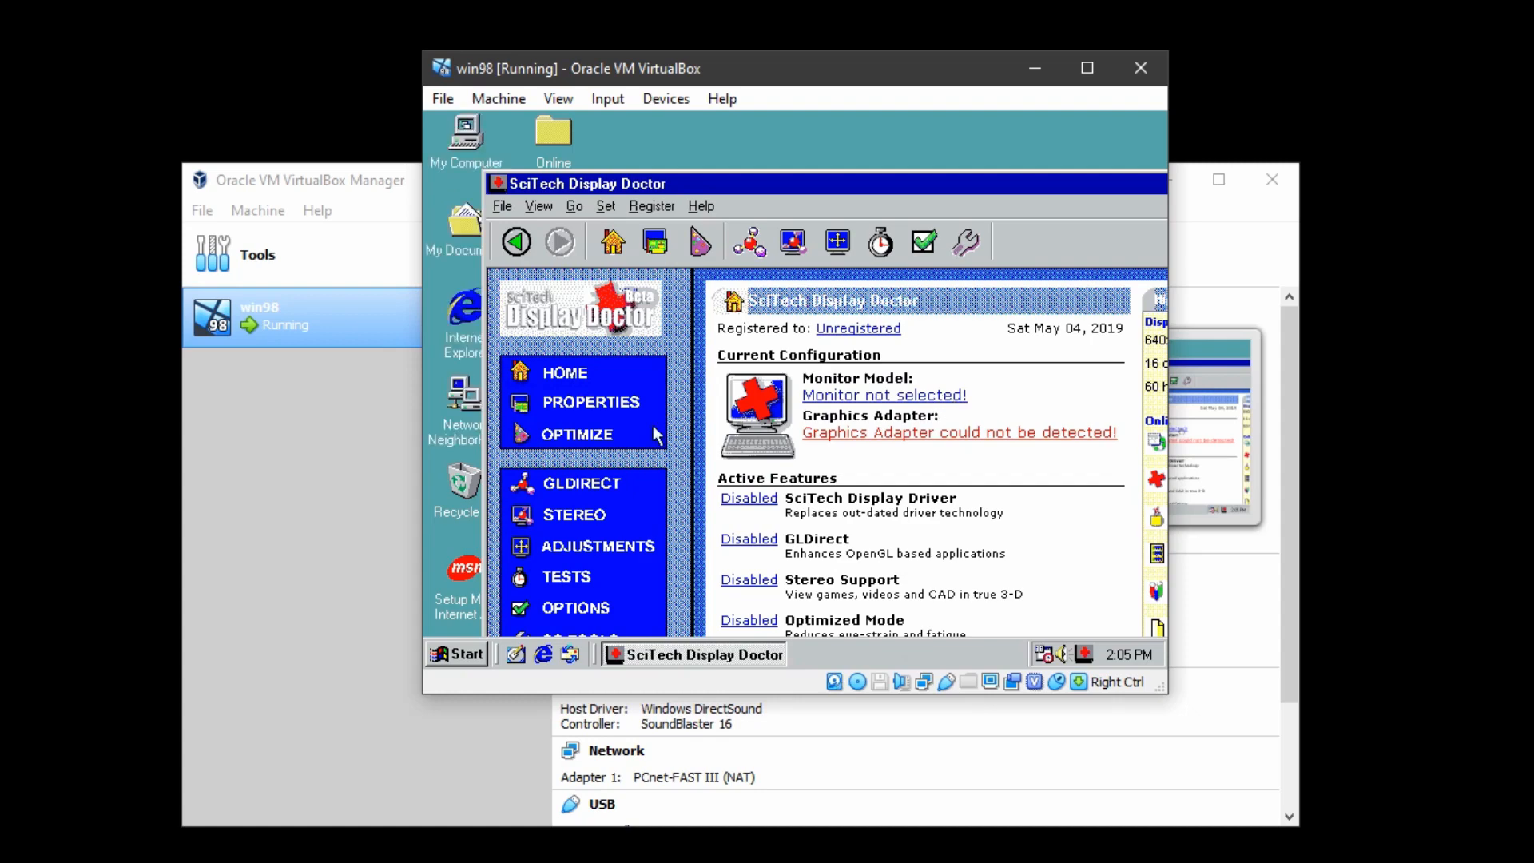
pyautogui.click(881, 394)
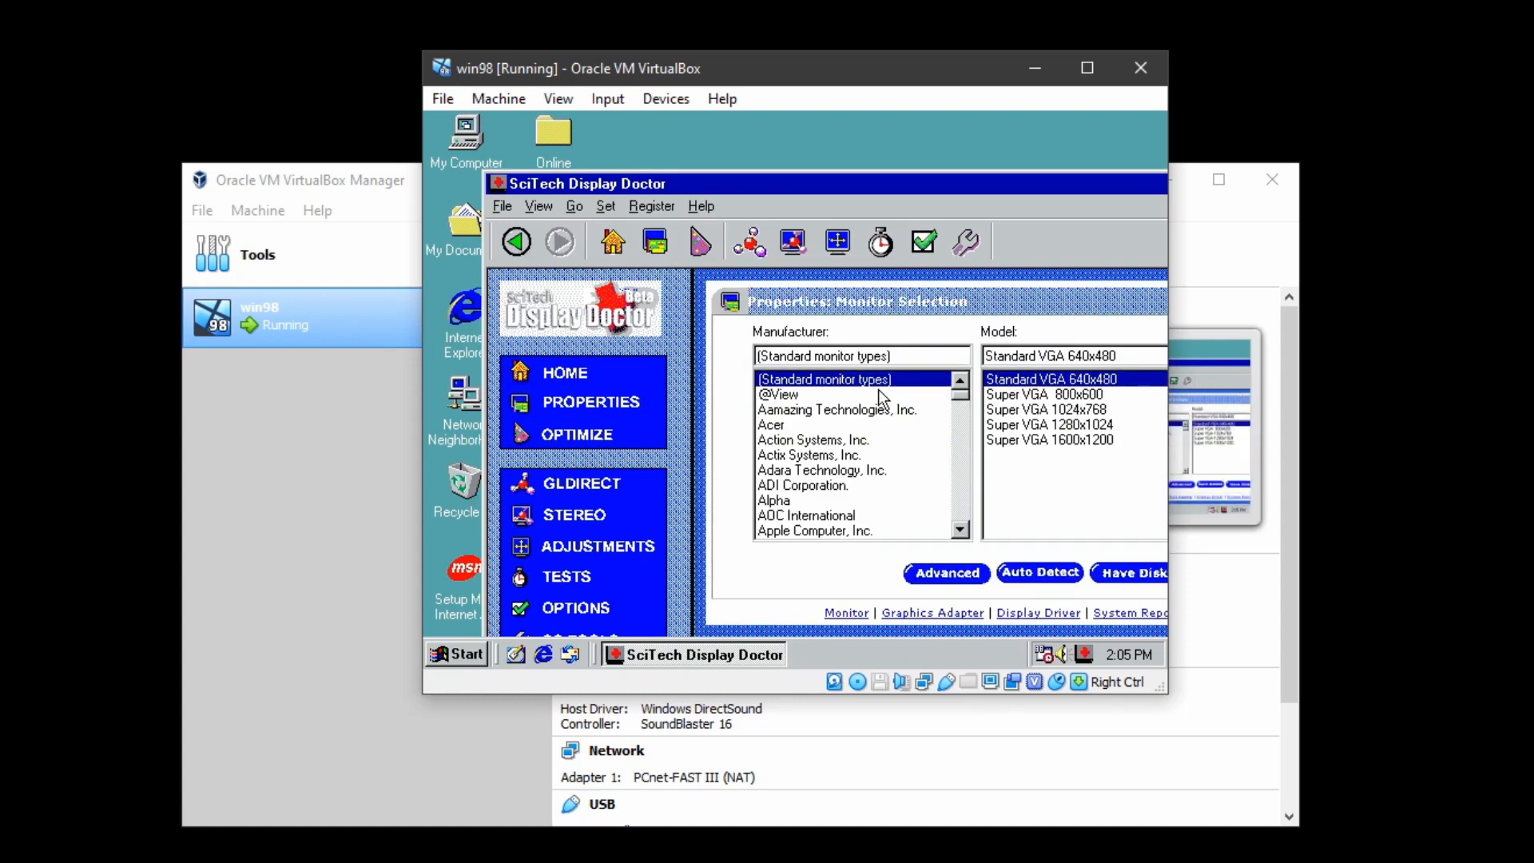
pyautogui.click(1043, 440)
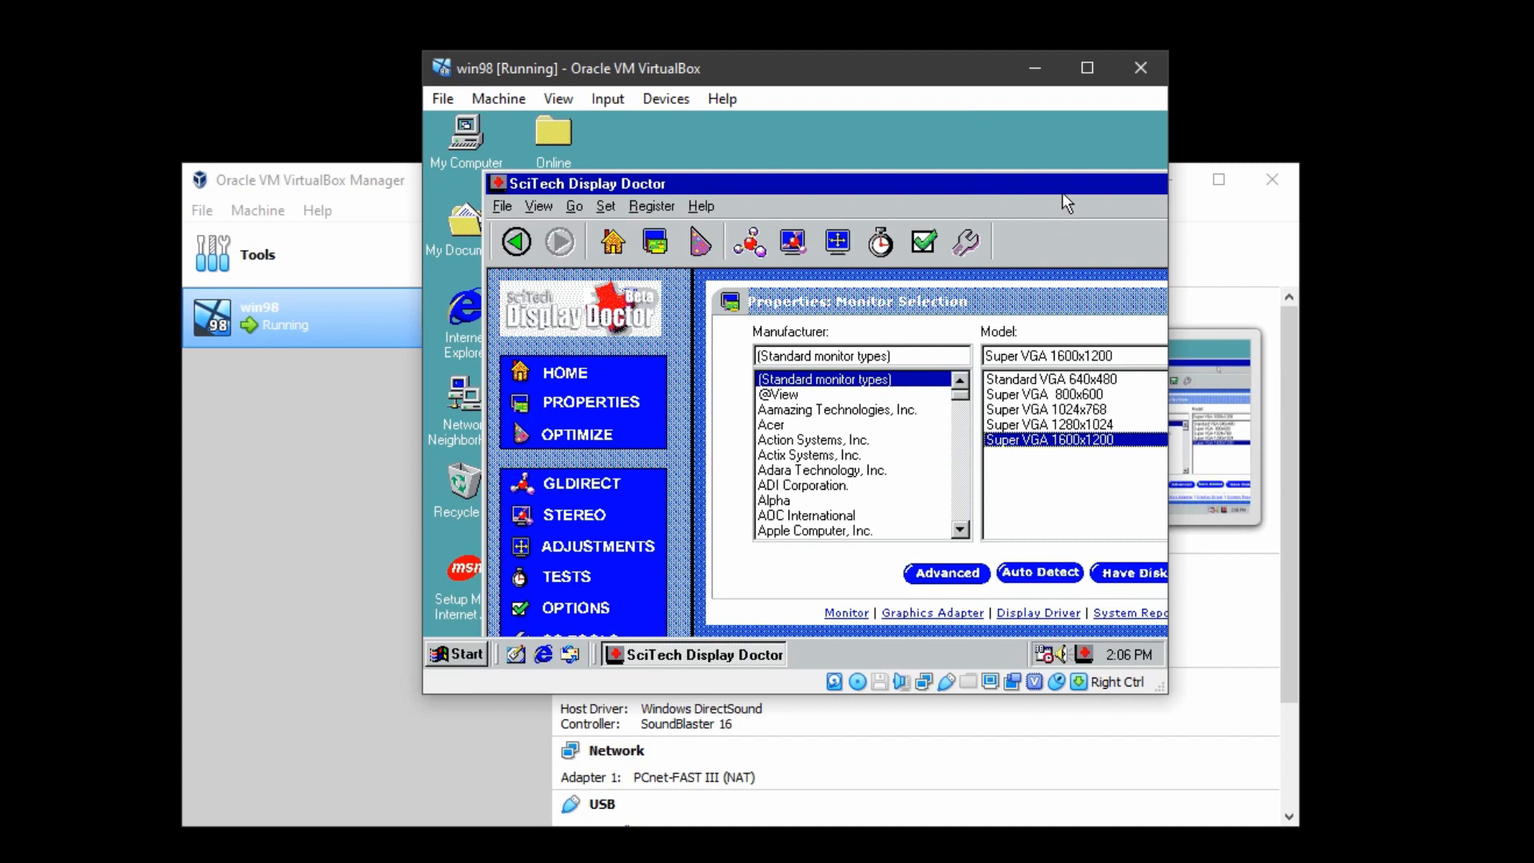
pyautogui.moveTo(1061, 203); pyautogui.dragTo(961, 203)
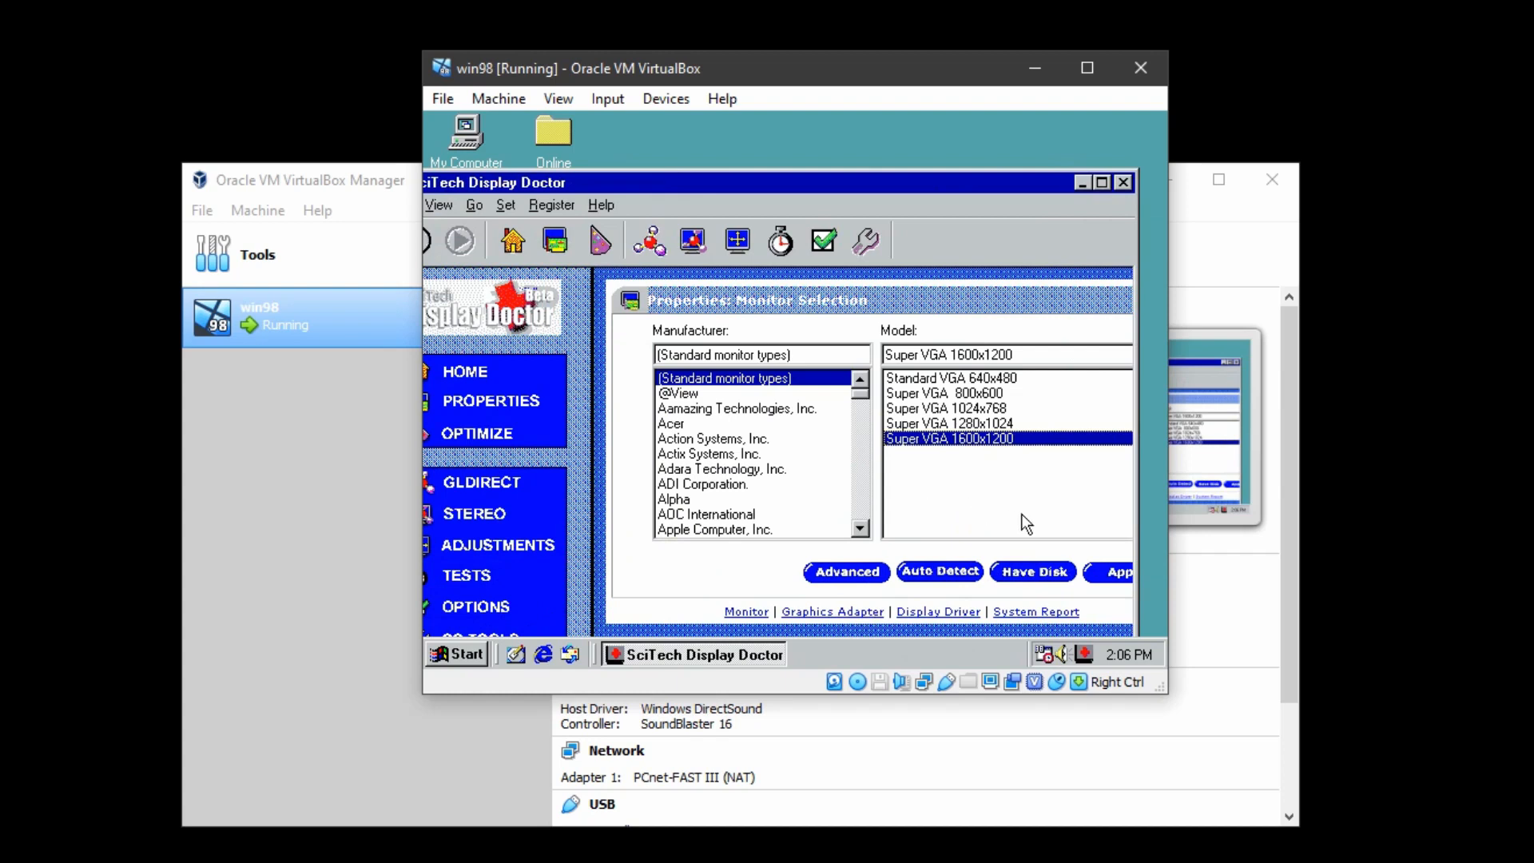
pyautogui.click(1111, 569)
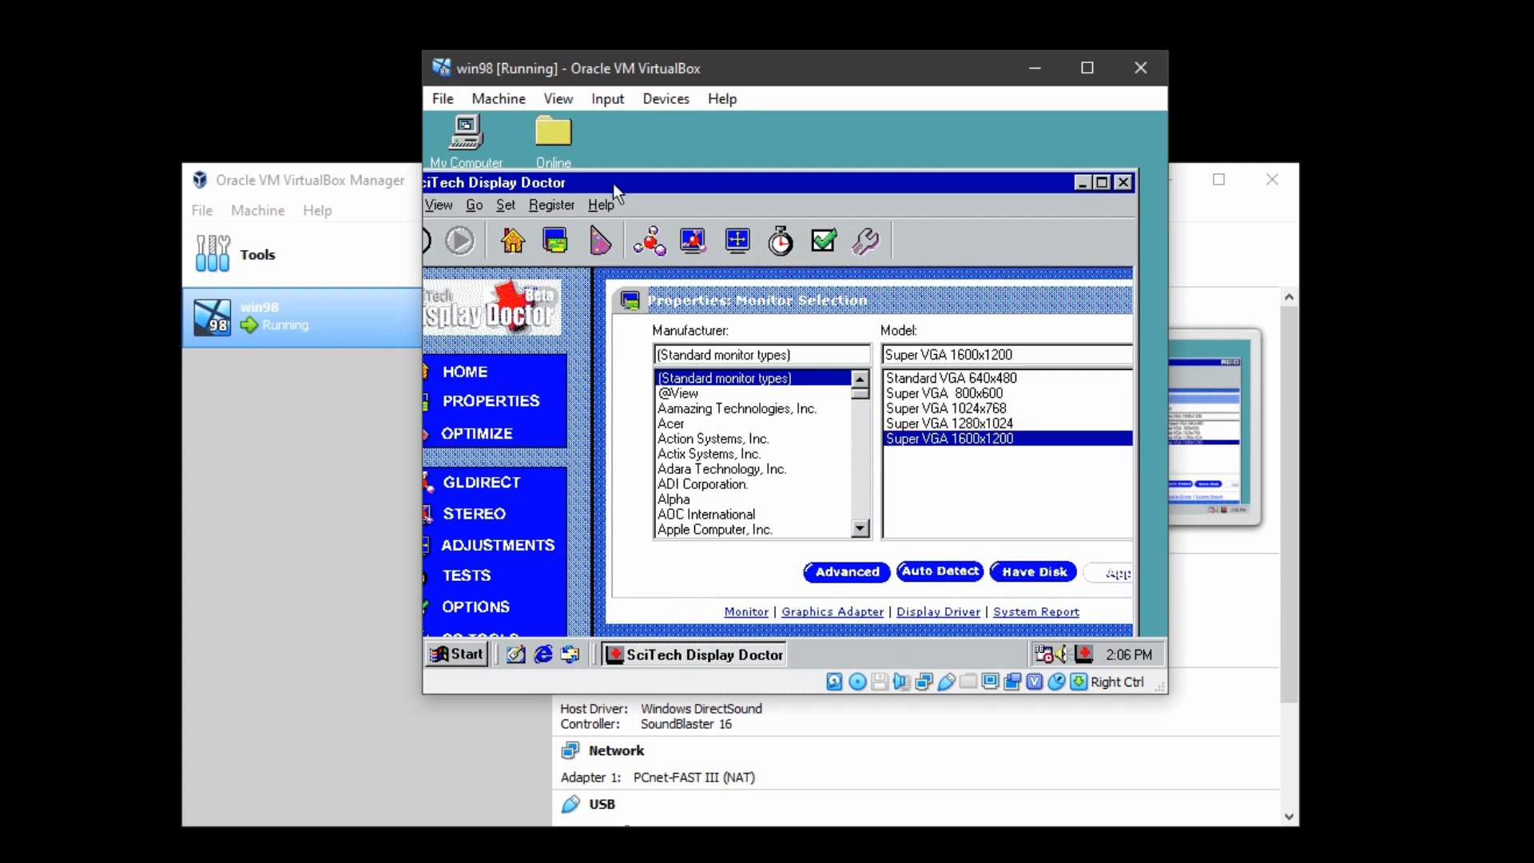
# Switch the display driver to SciTech Nucleus Driver, restart Windows and return to the Display Doctor home page
pyautogui.click(492, 371)
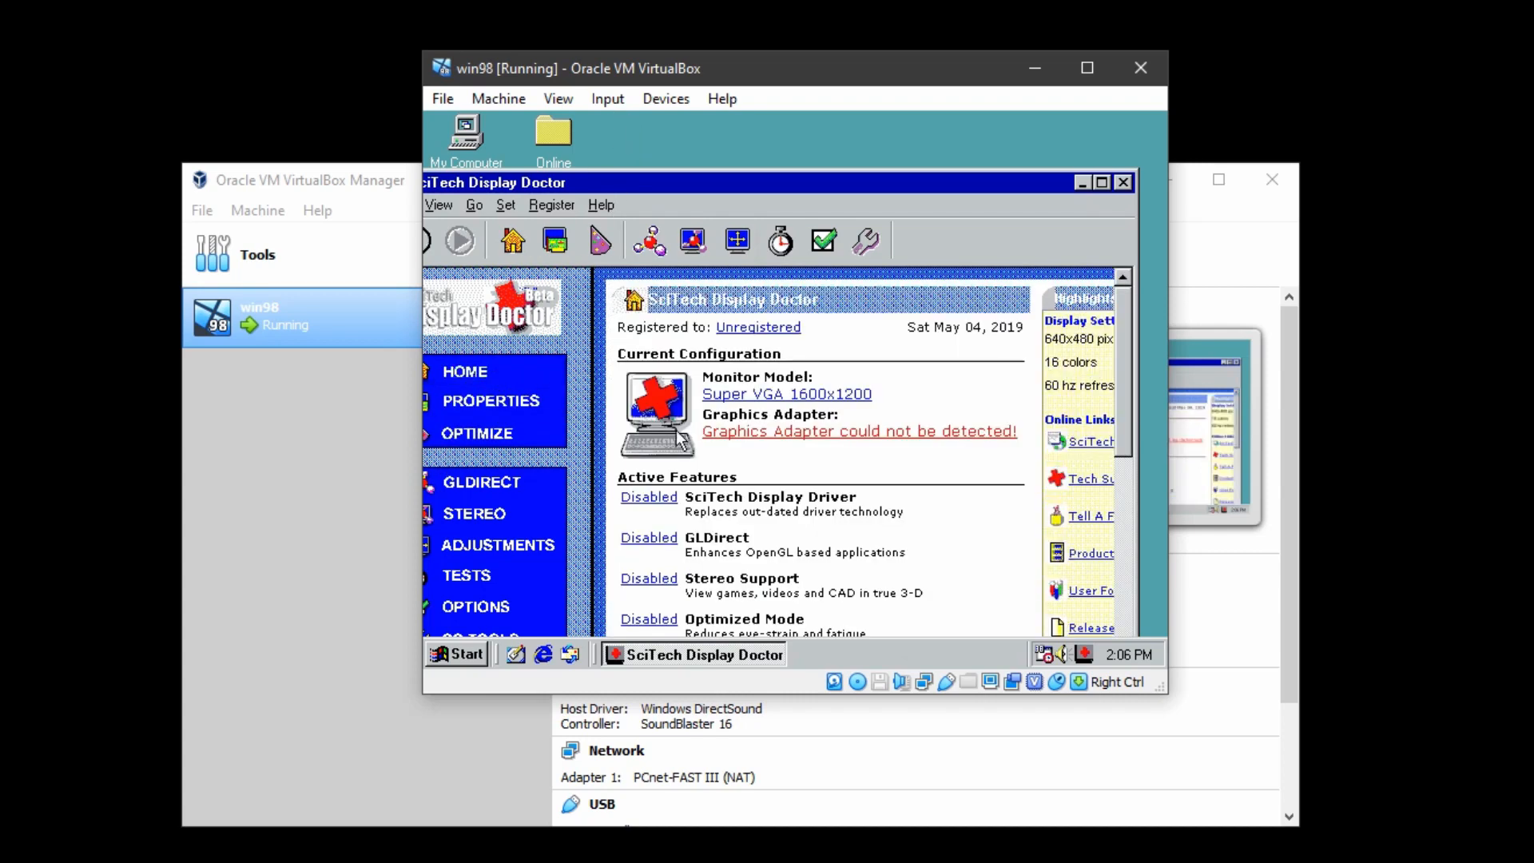
pyautogui.click(796, 436)
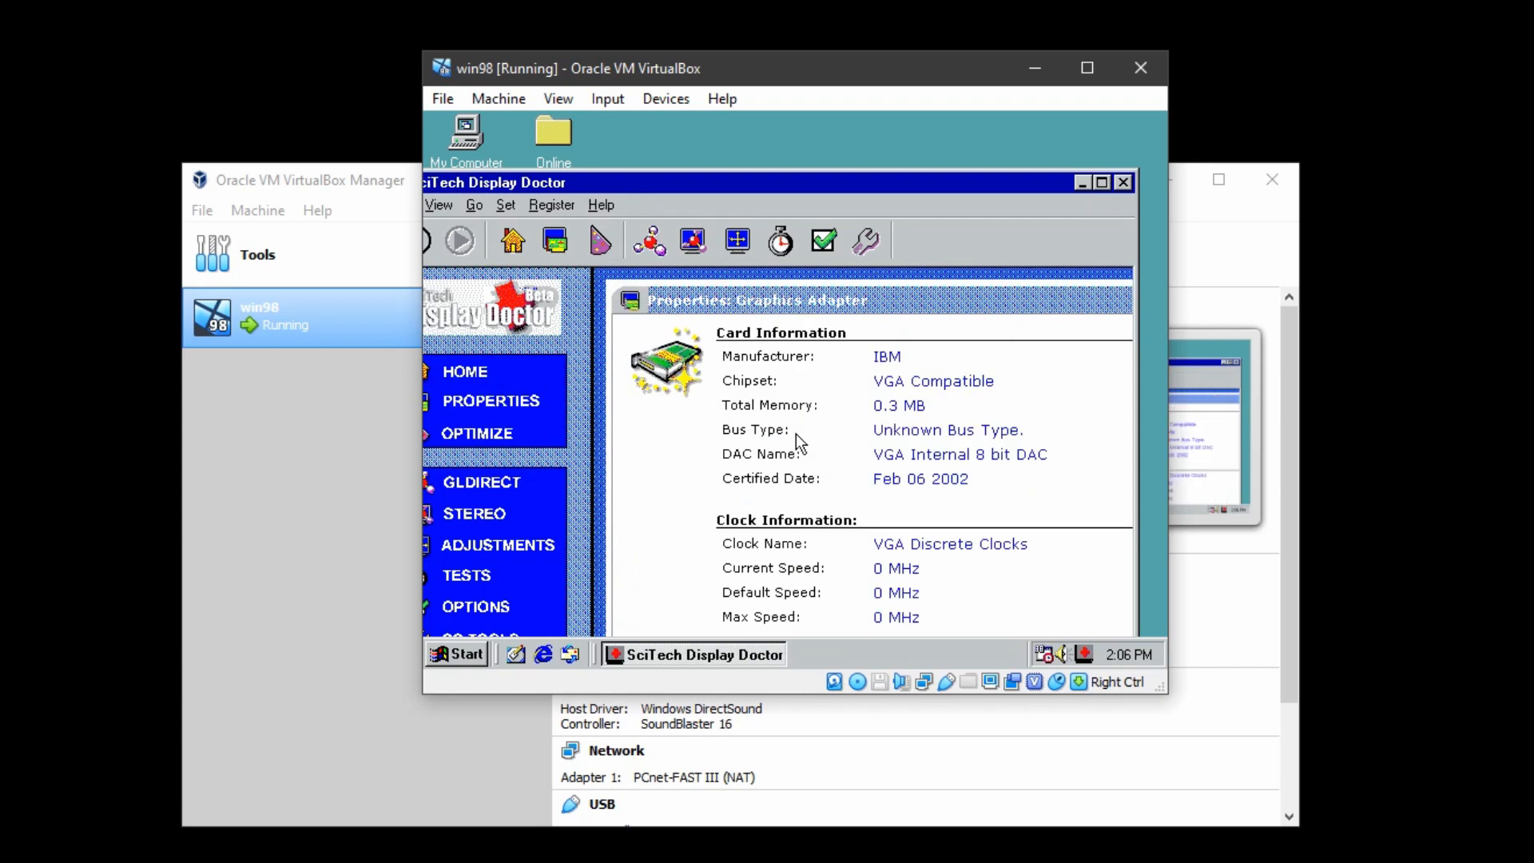
pyautogui.click(480, 372)
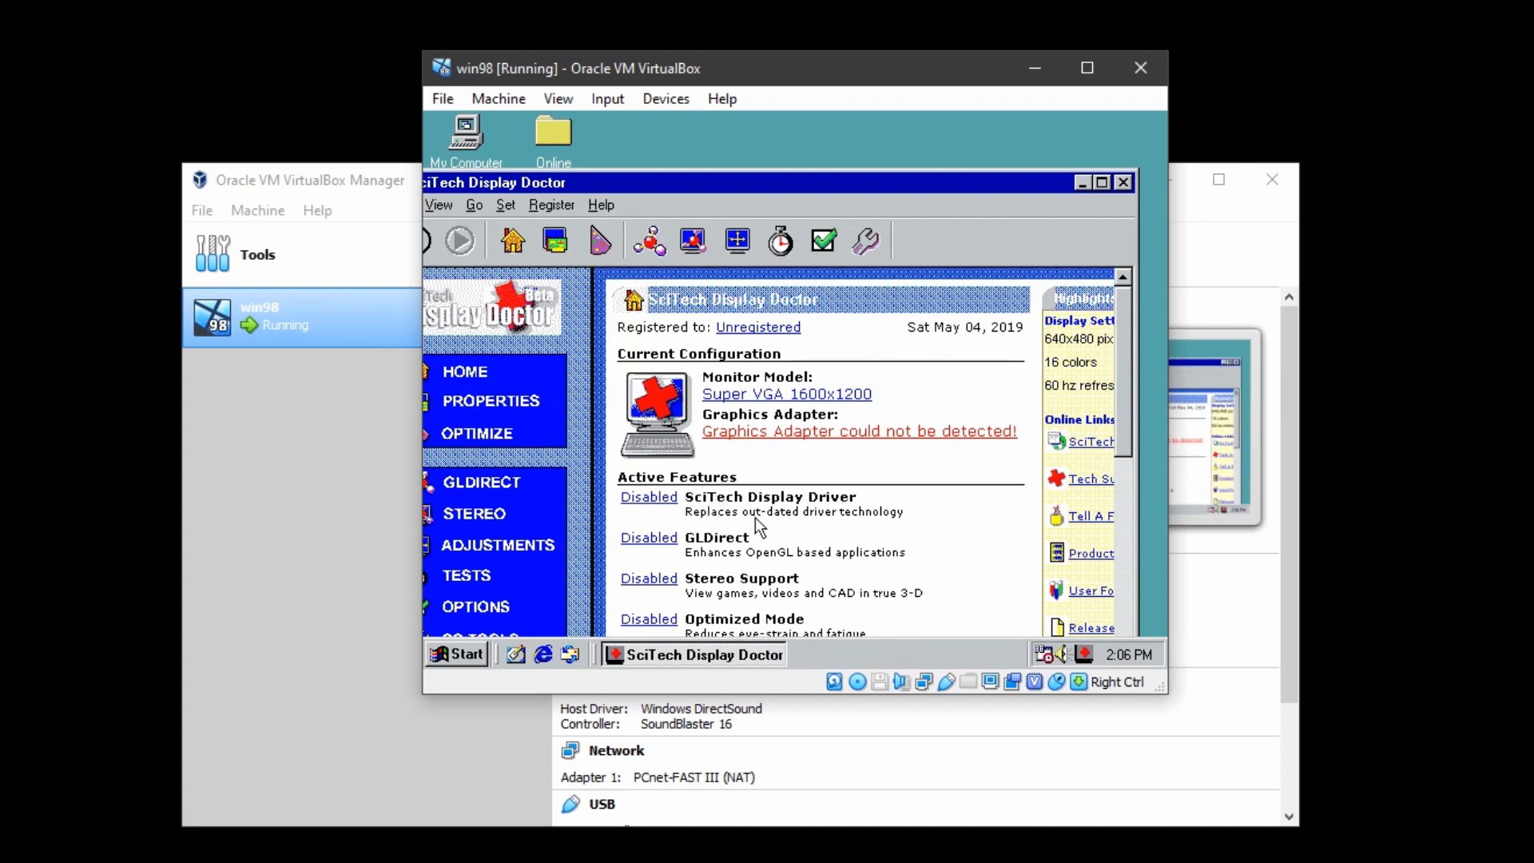
pyautogui.click(639, 499)
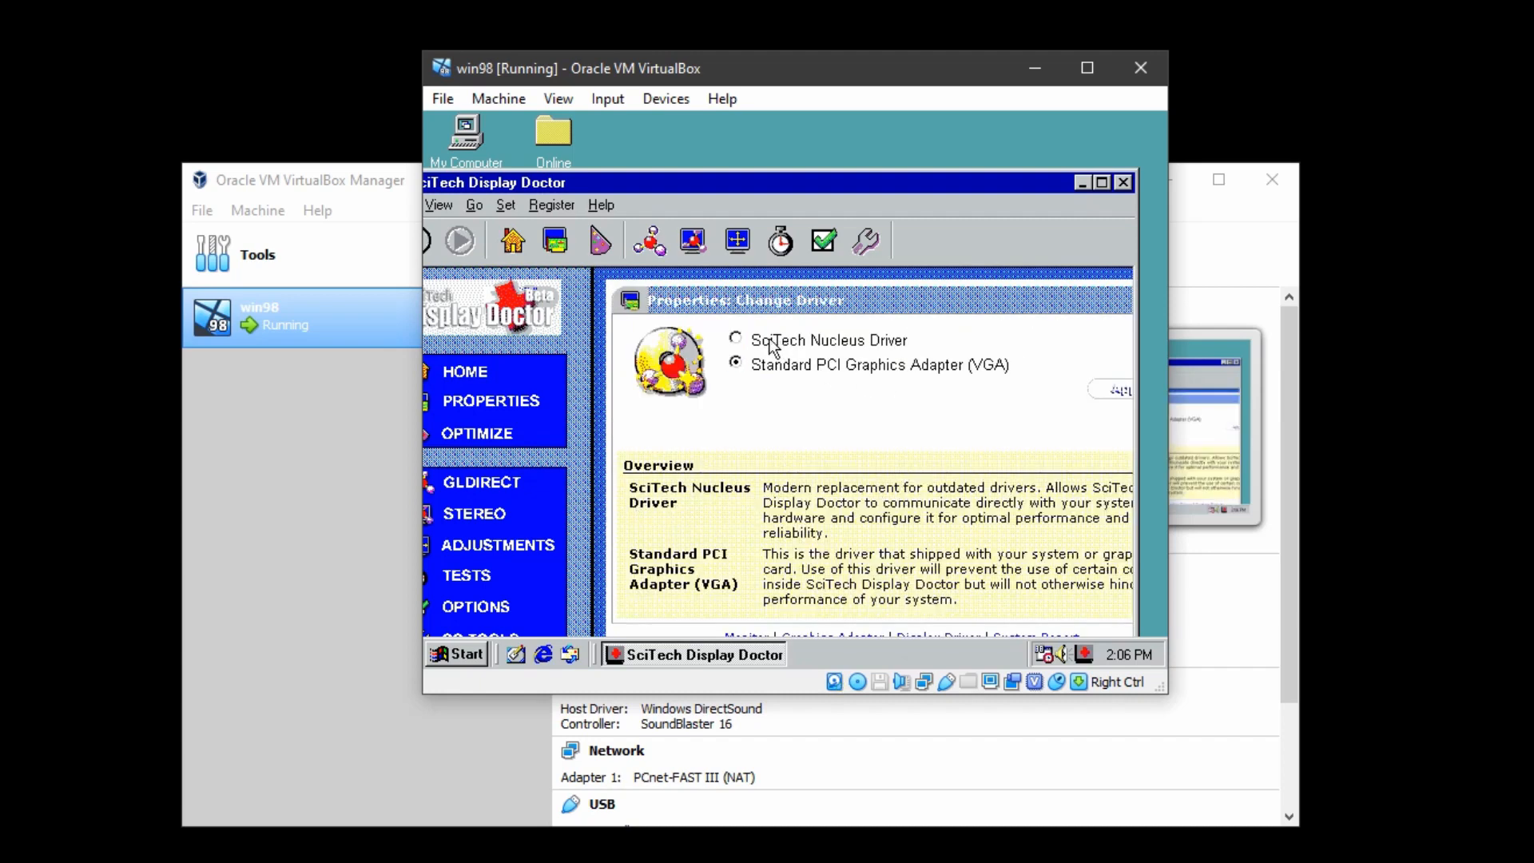
pyautogui.click(735, 338)
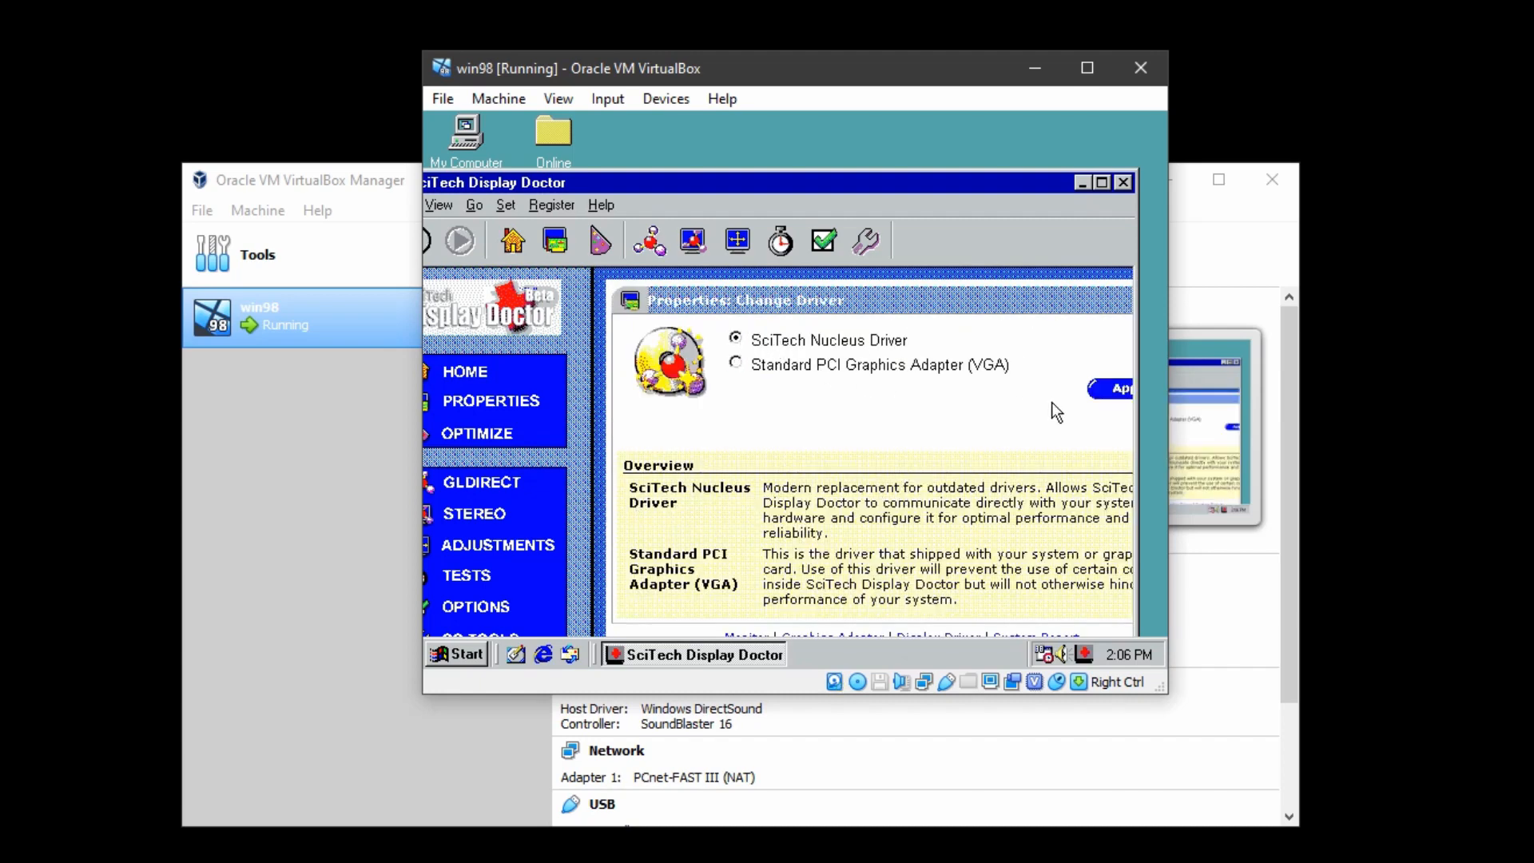
pyautogui.click(1112, 389)
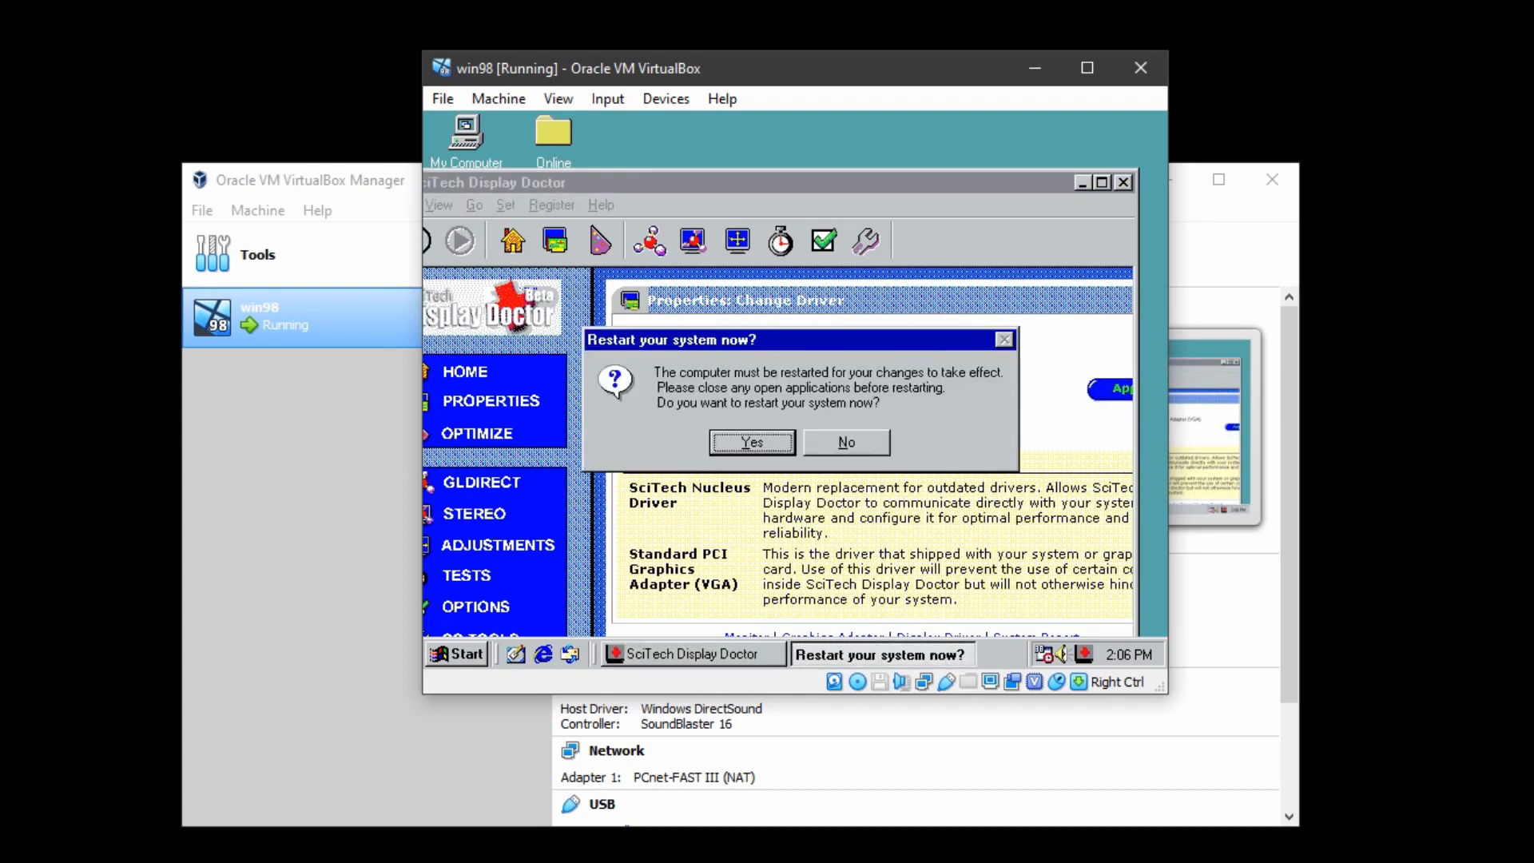
pyautogui.click(770, 444)
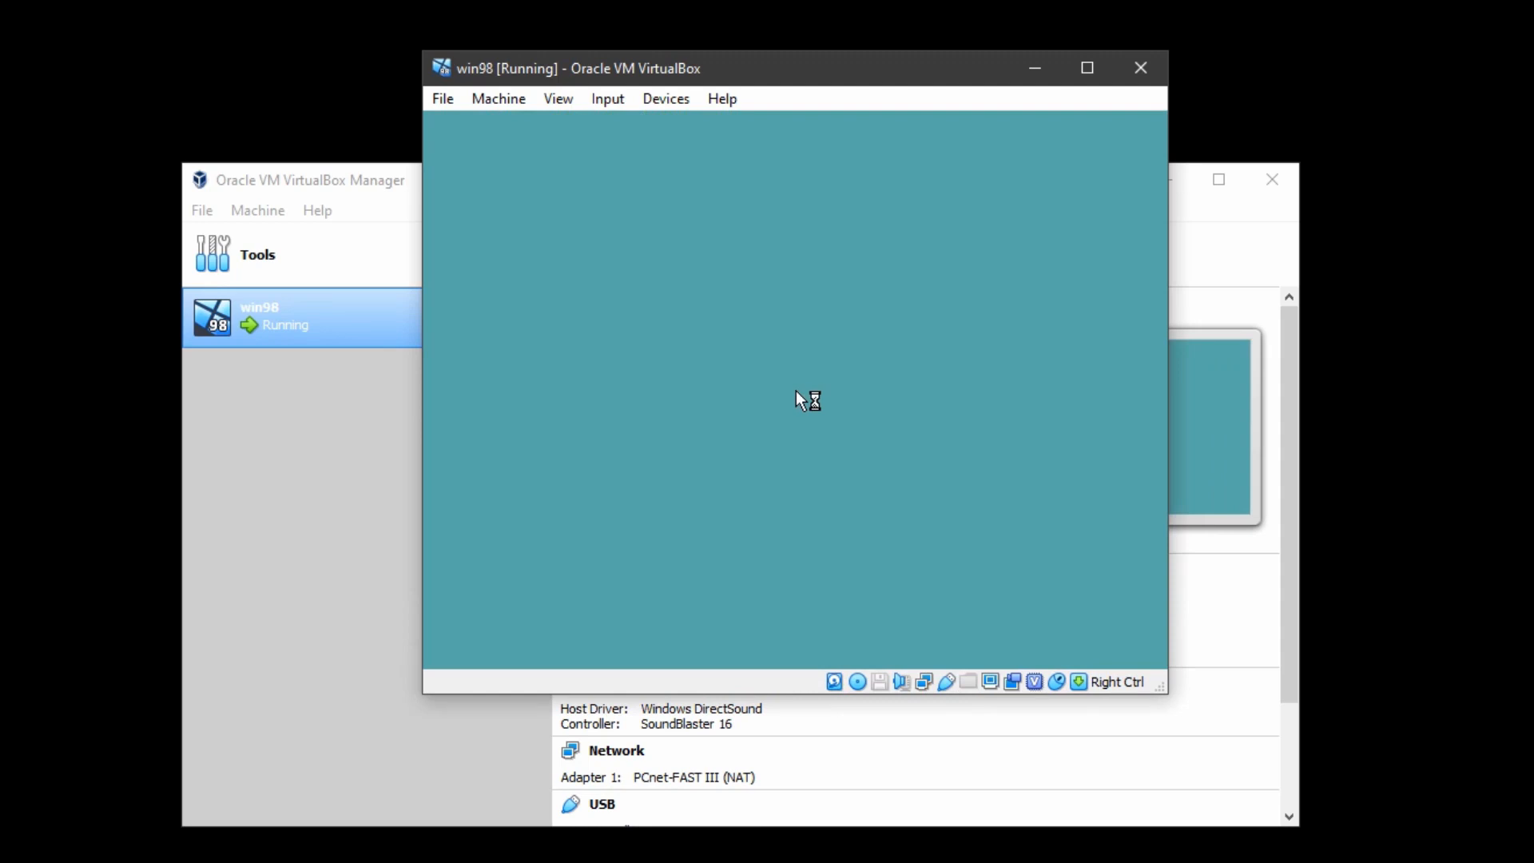
pyautogui.press('Return')
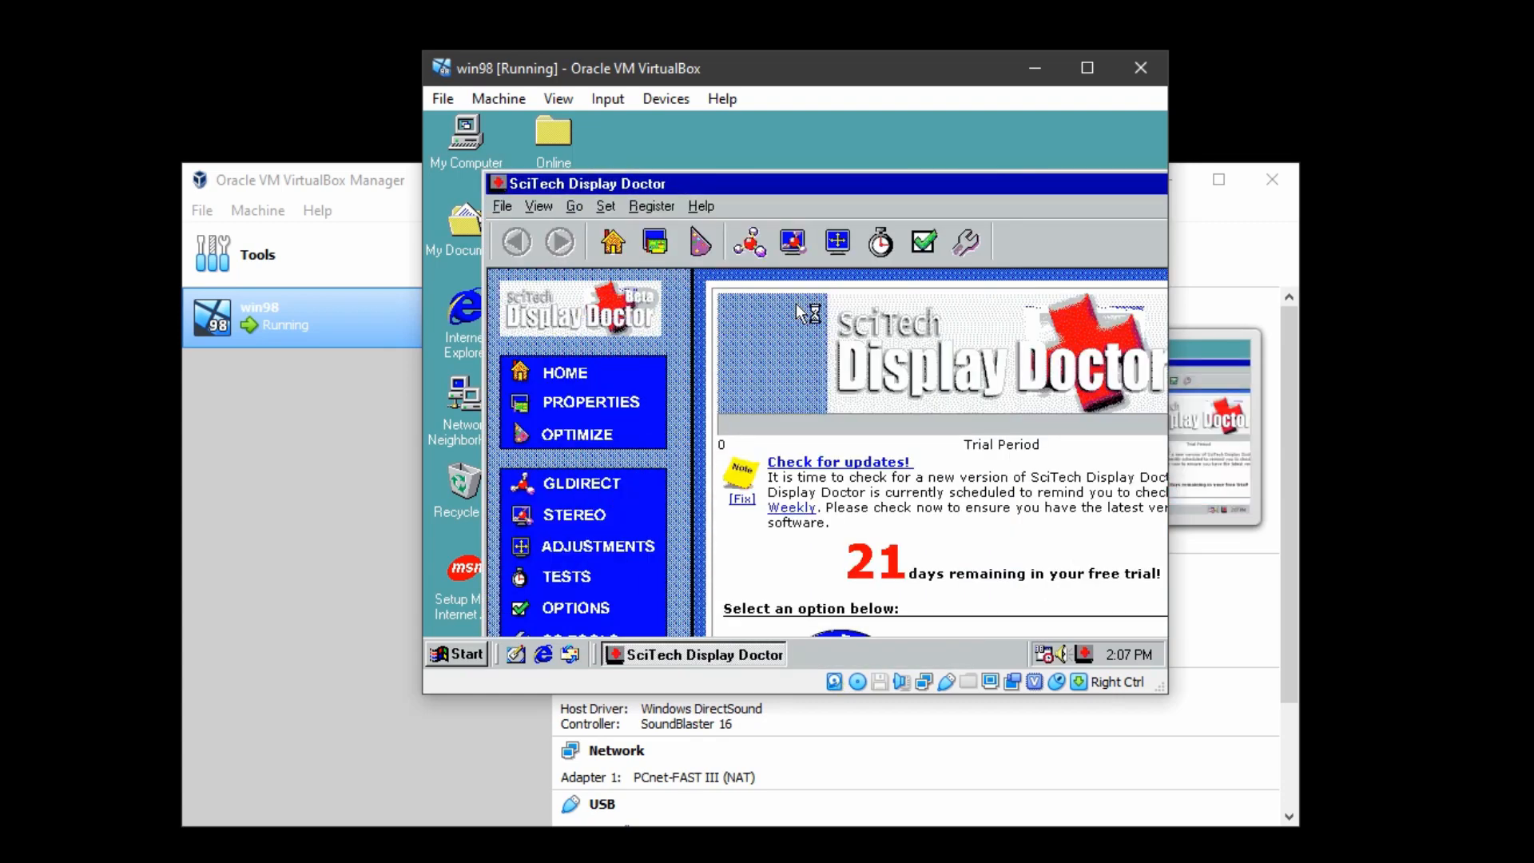
pyautogui.click(604, 379)
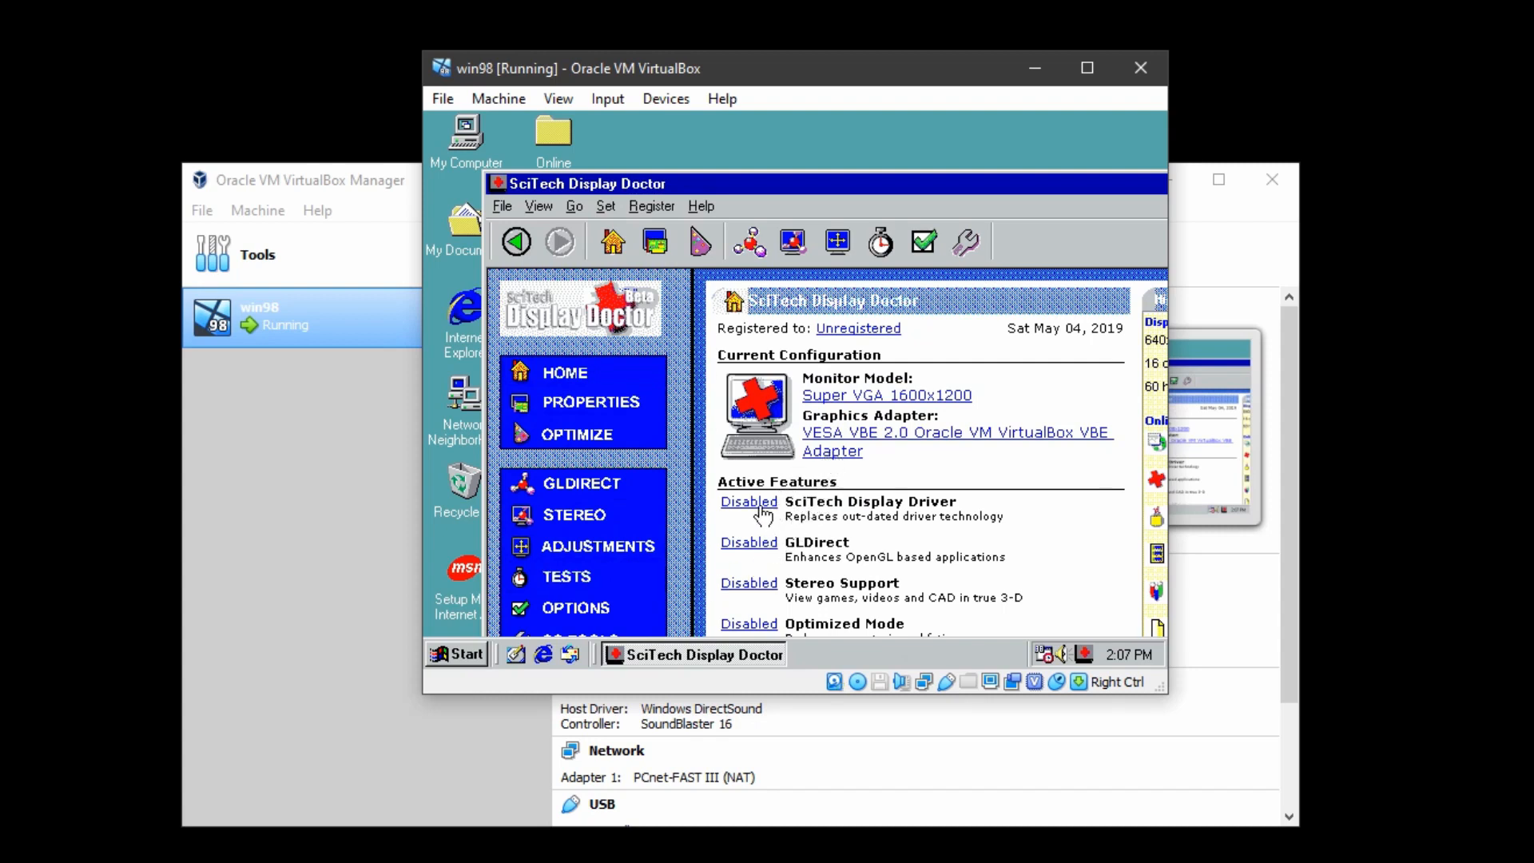
# Change the monitor in Windows' advanced display properties to the standard type Super VGA 1600x1200 and apply it
pyautogui.rightClick(661, 128)
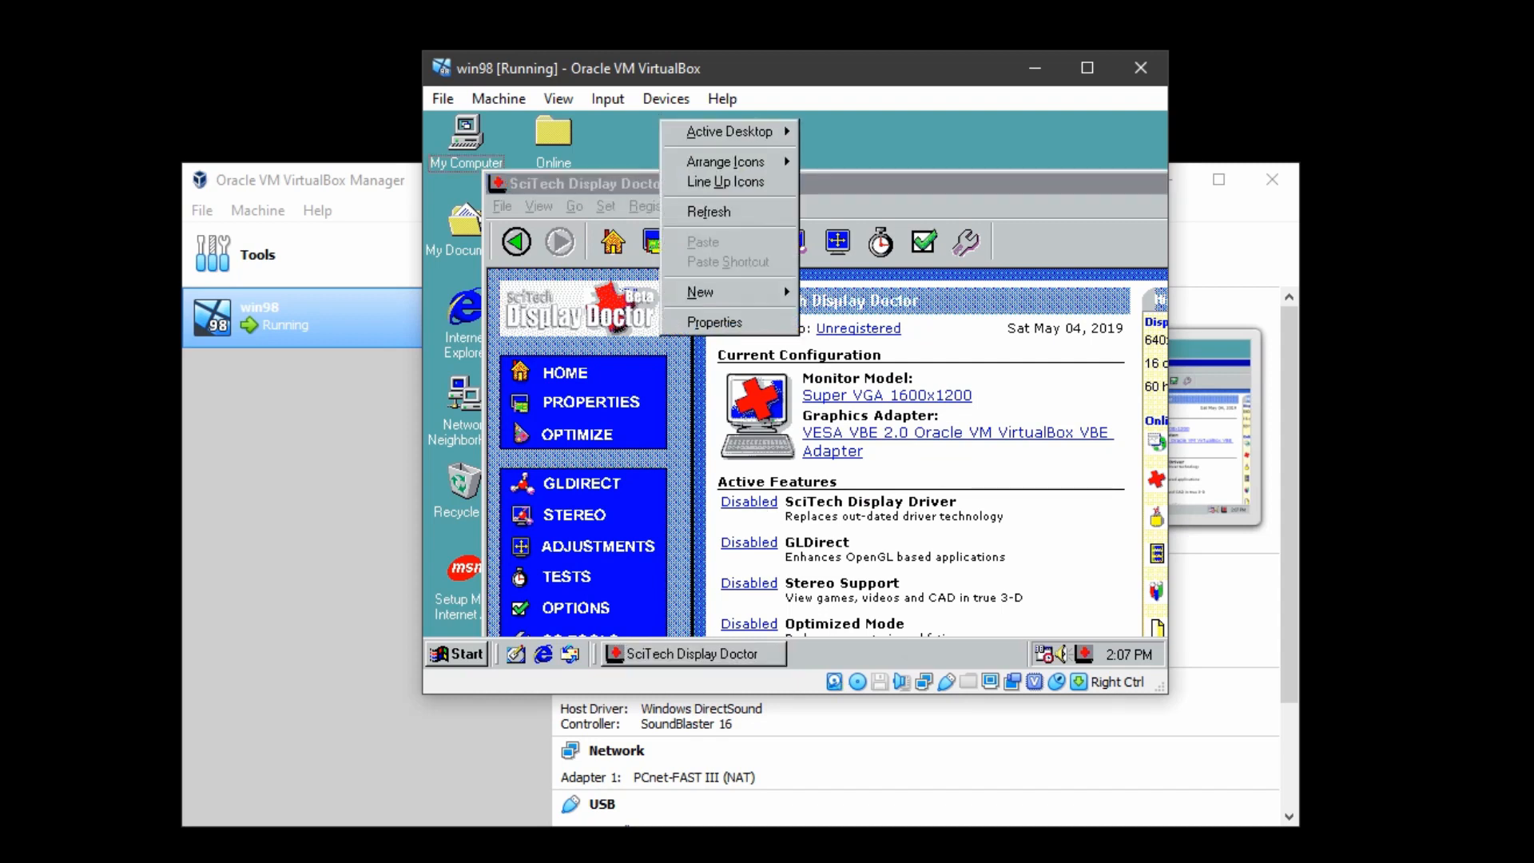
pyautogui.click(706, 317)
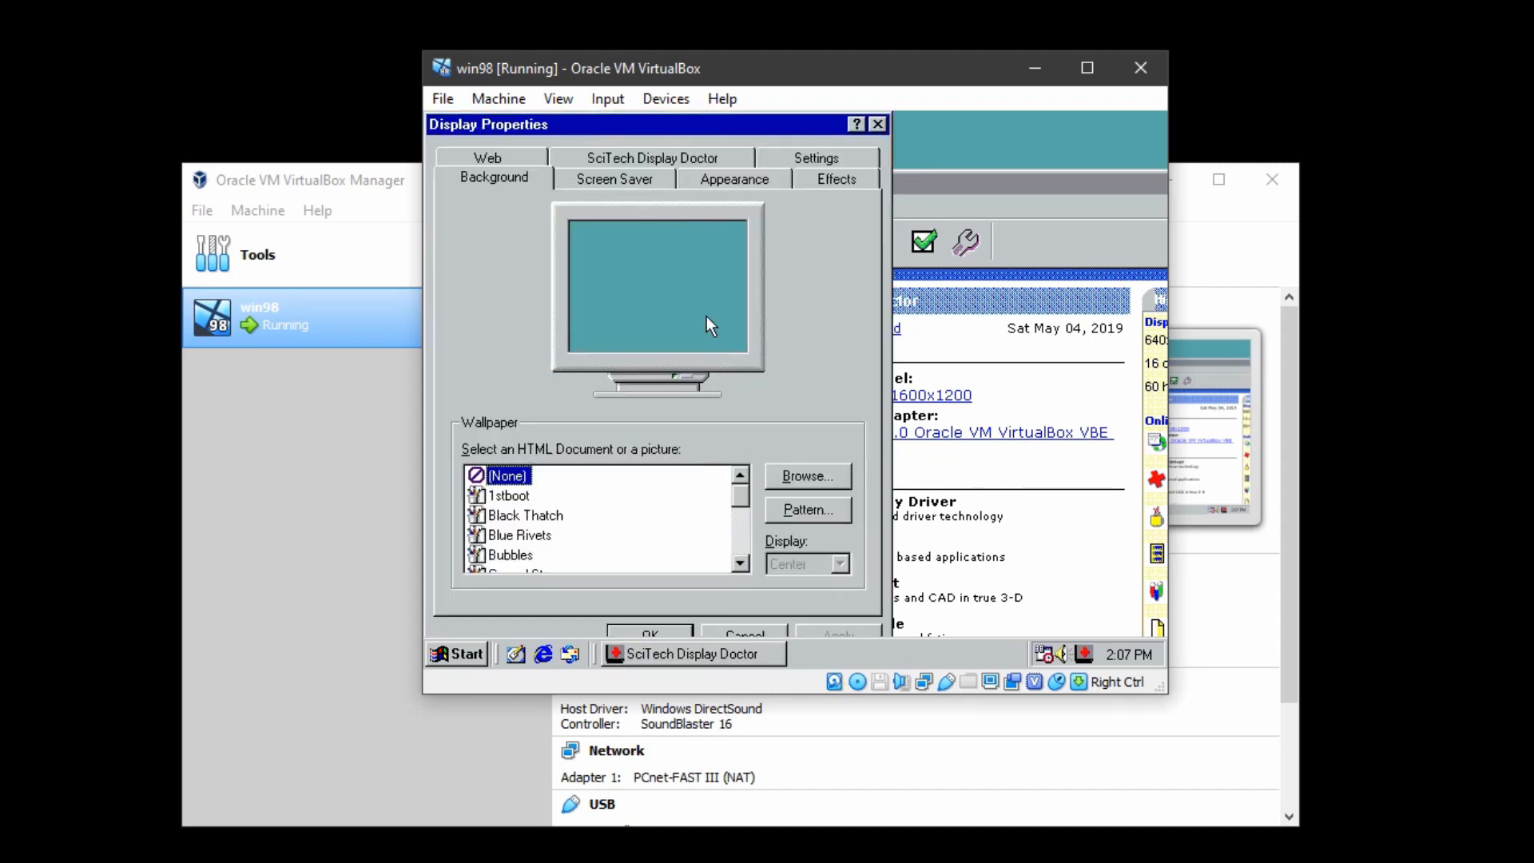
pyautogui.click(826, 161)
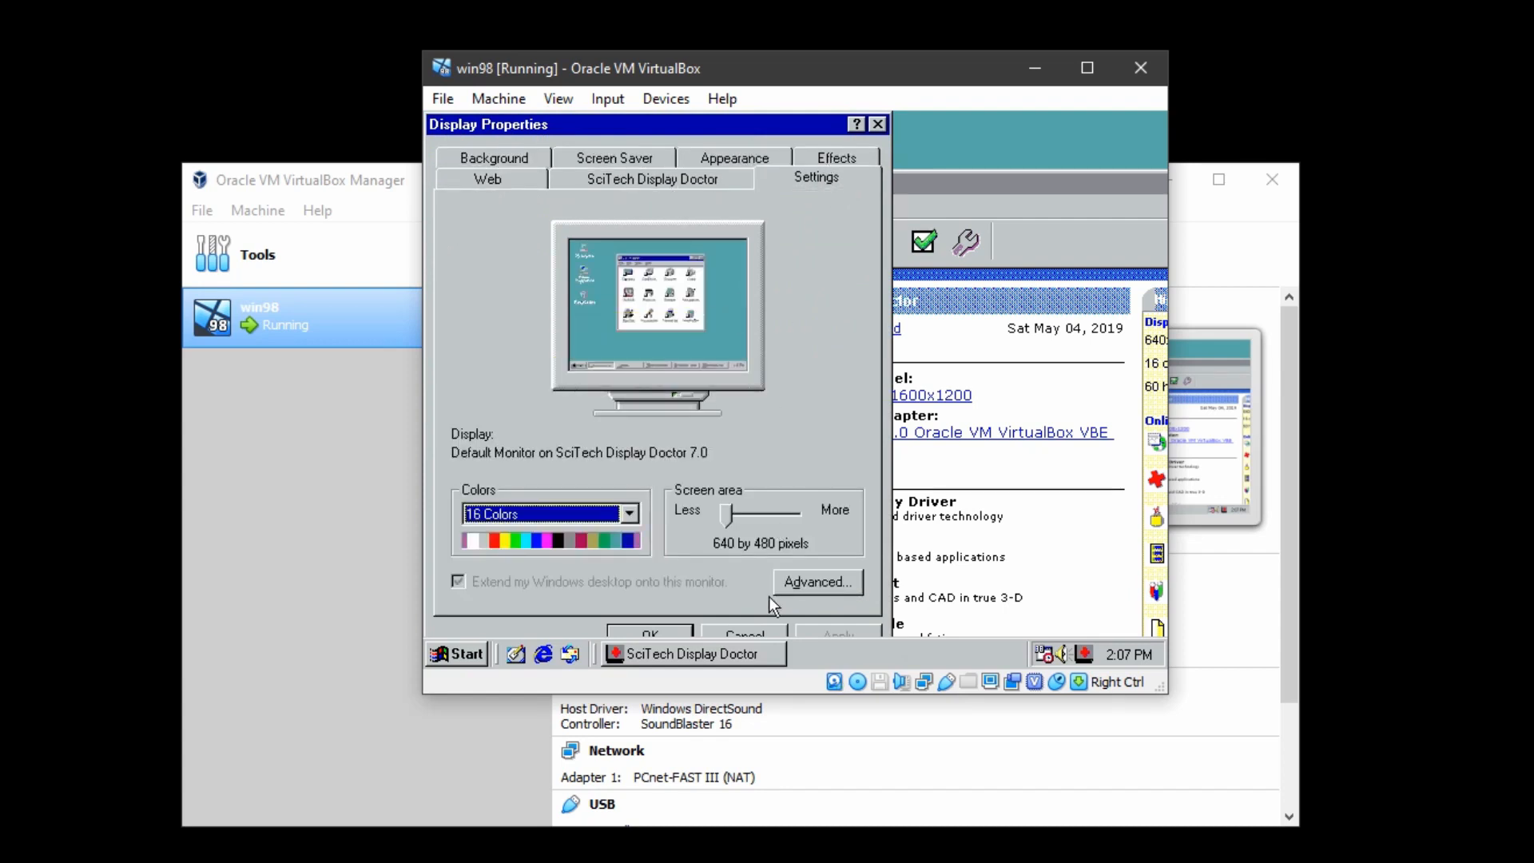
pyautogui.click(823, 591)
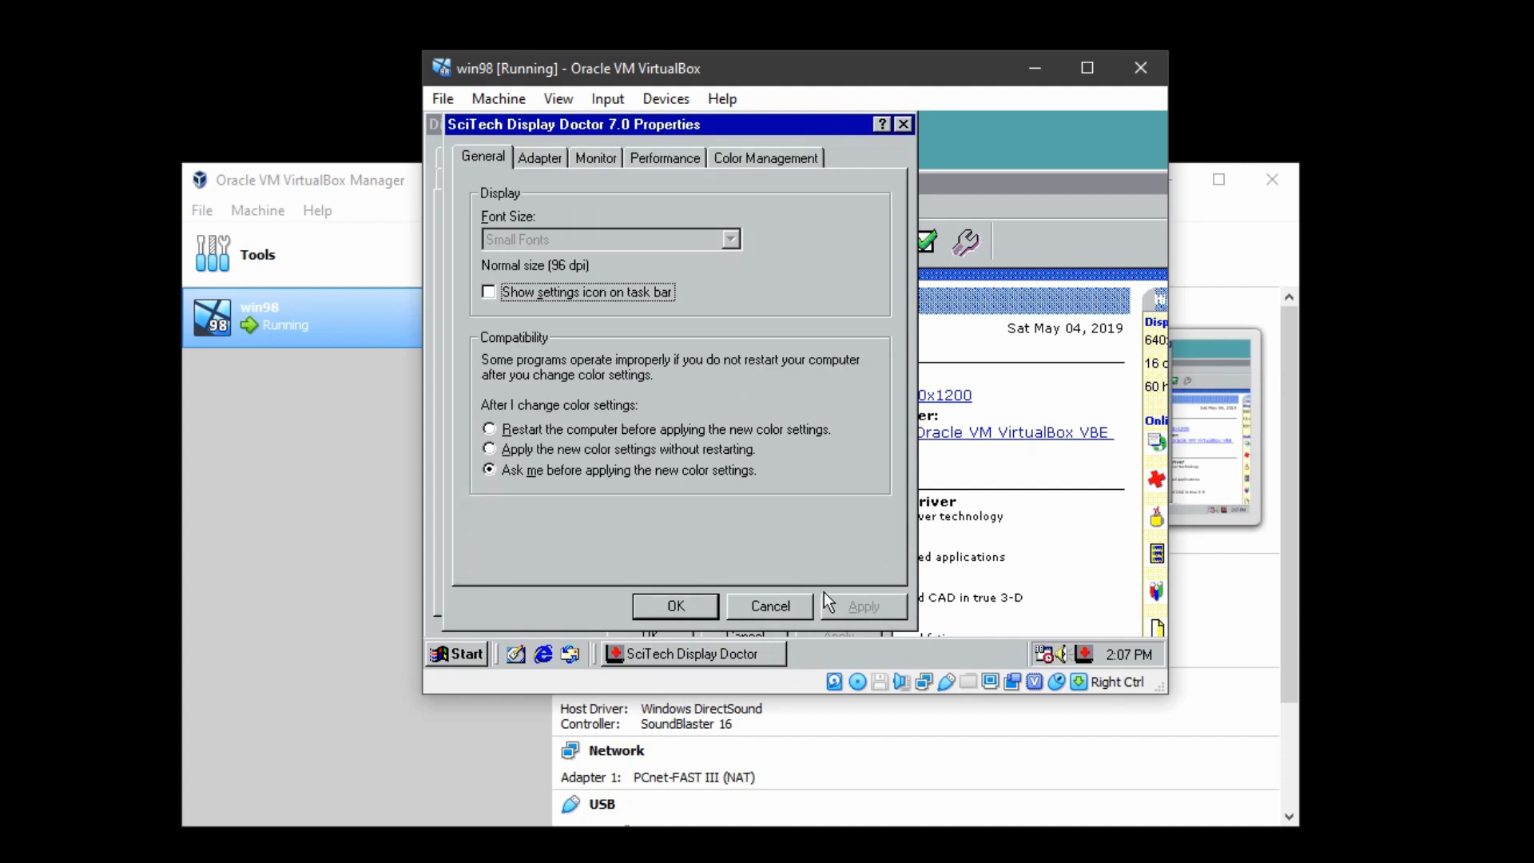
pyautogui.click(607, 159)
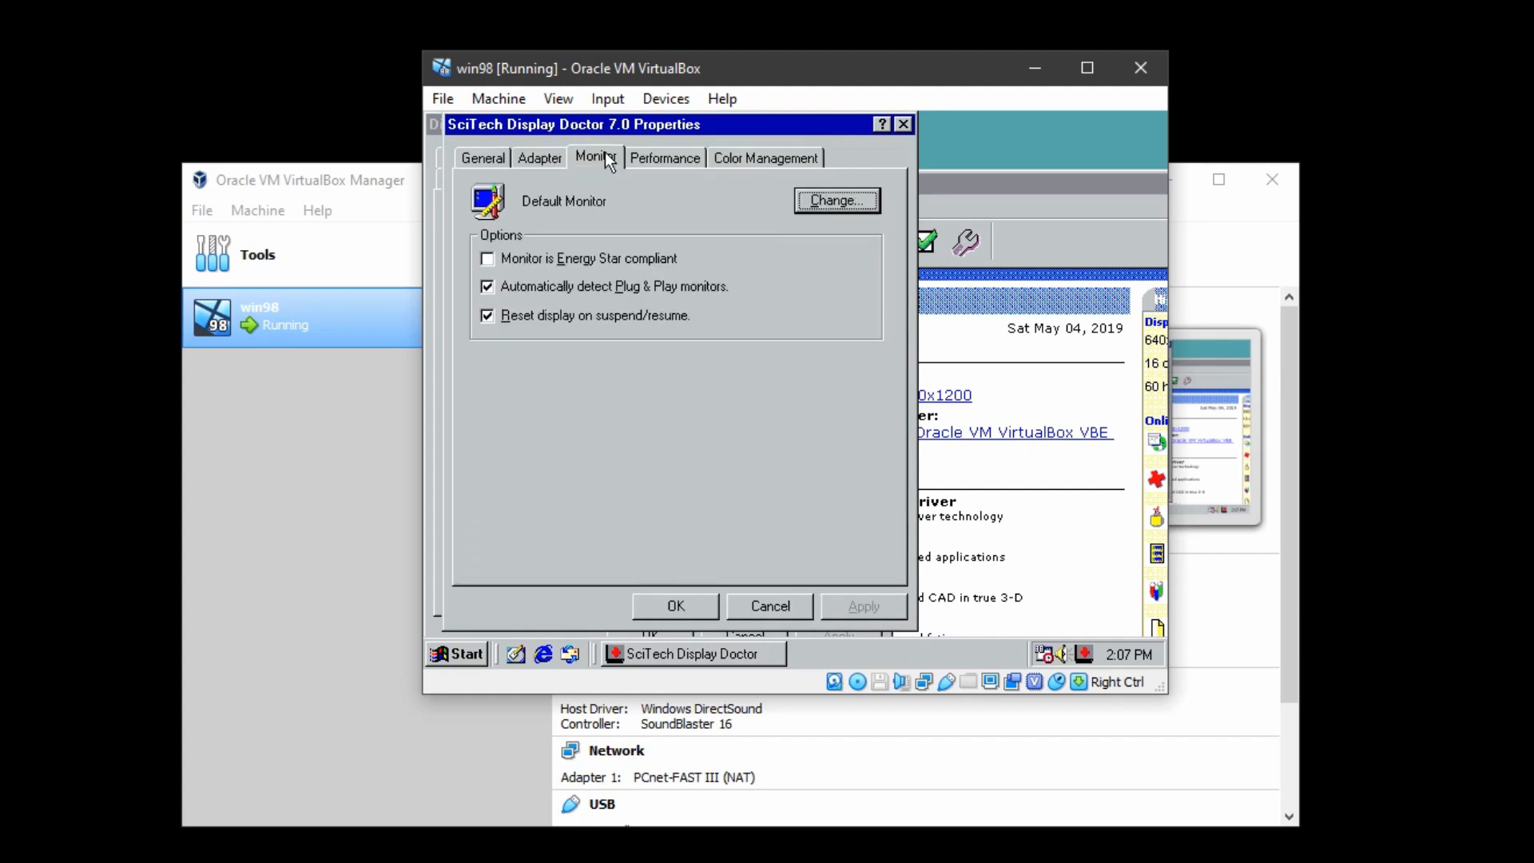
pyautogui.click(824, 201)
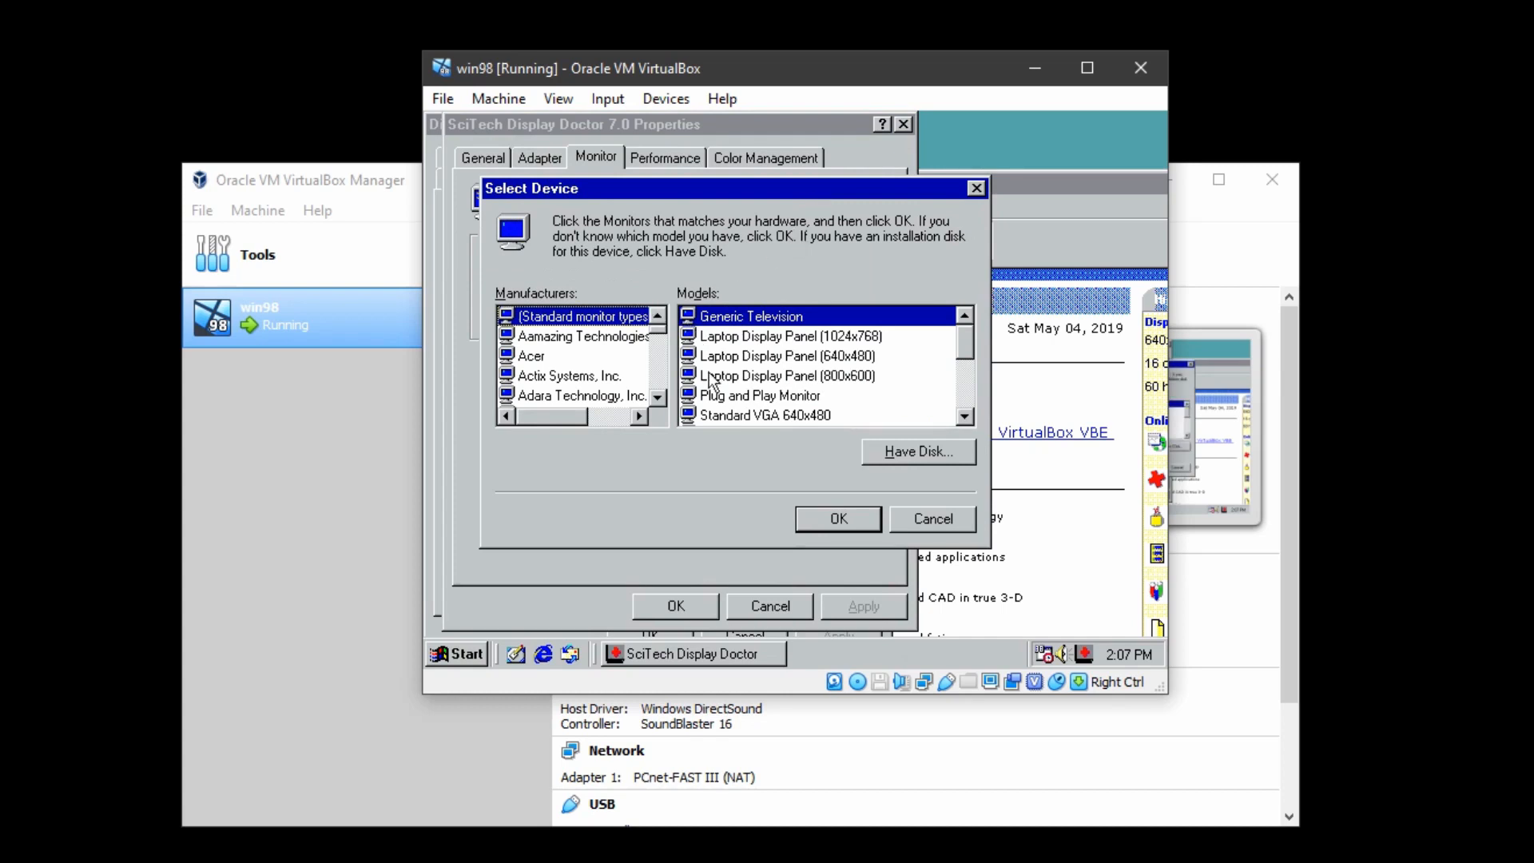
pyautogui.click(964, 416)
pyautogui.click(964, 416)
pyautogui.click(964, 416)
pyautogui.click(964, 416)
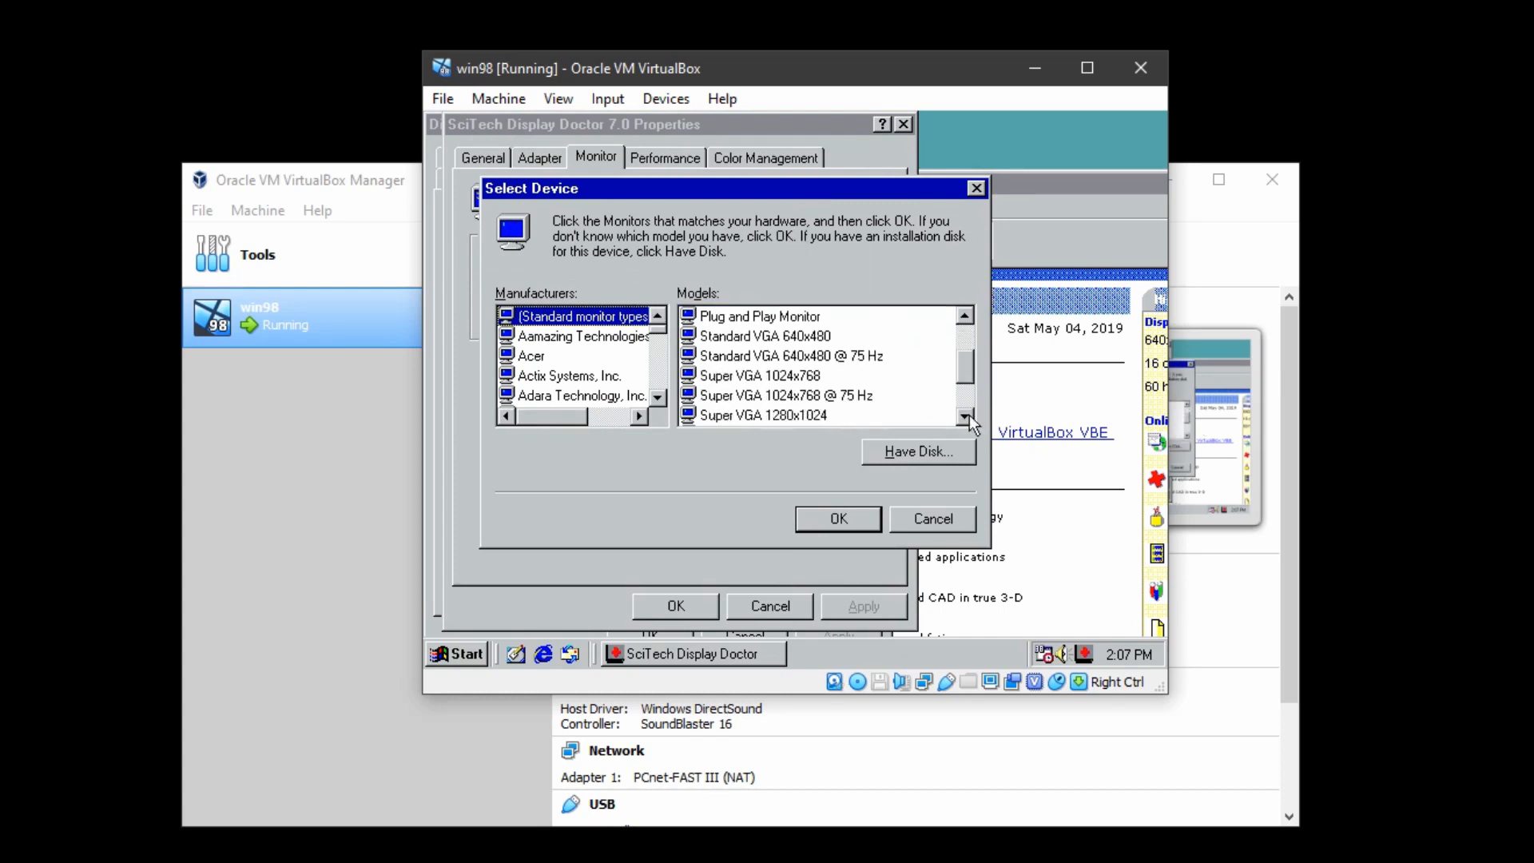
pyautogui.click(964, 417)
pyautogui.click(964, 416)
pyautogui.click(964, 416)
pyautogui.click(964, 416)
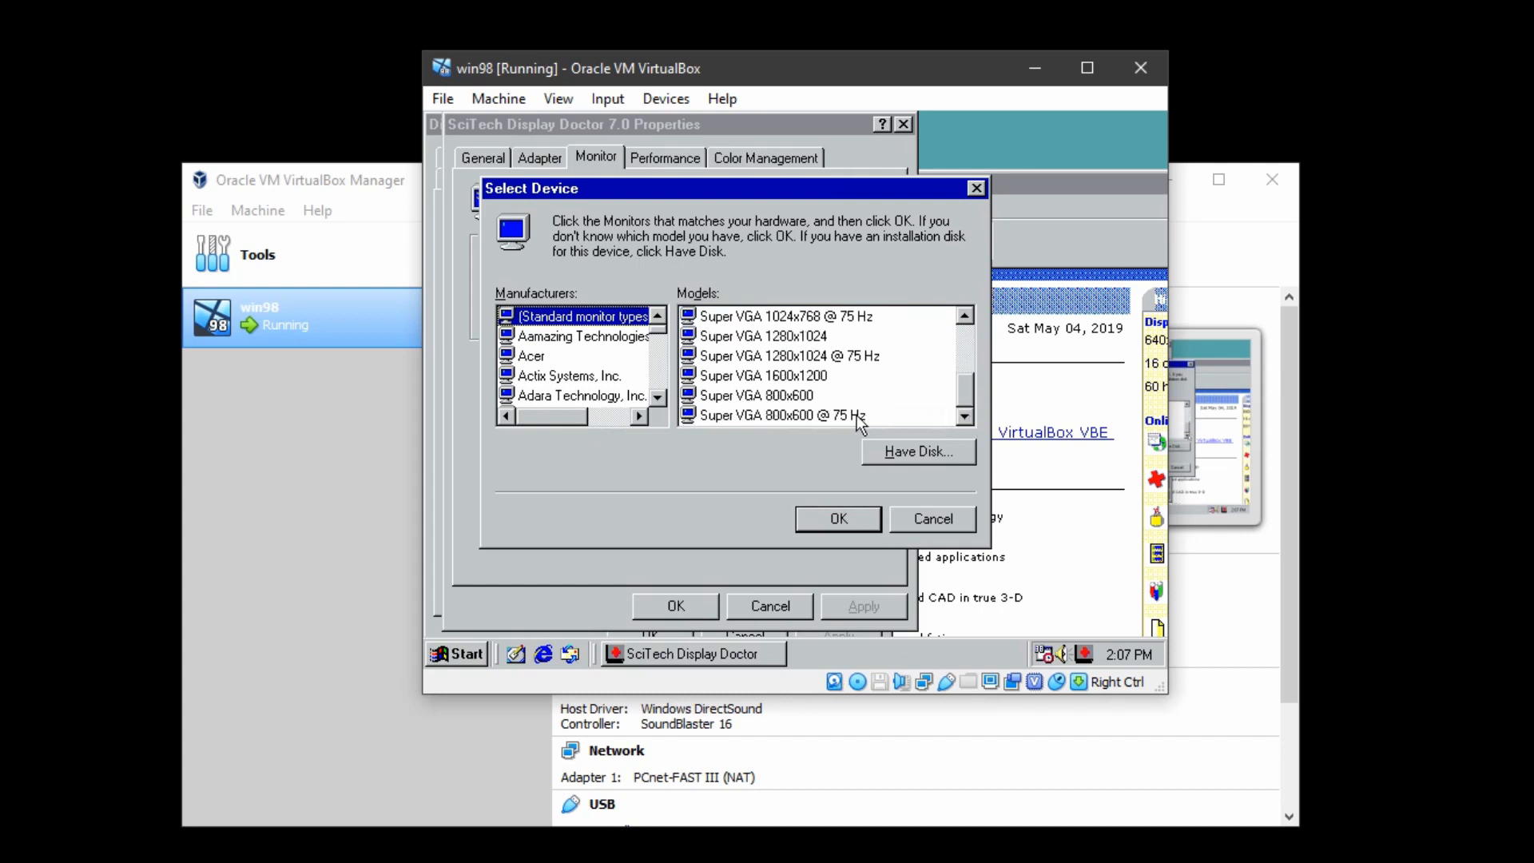
pyautogui.click(827, 377)
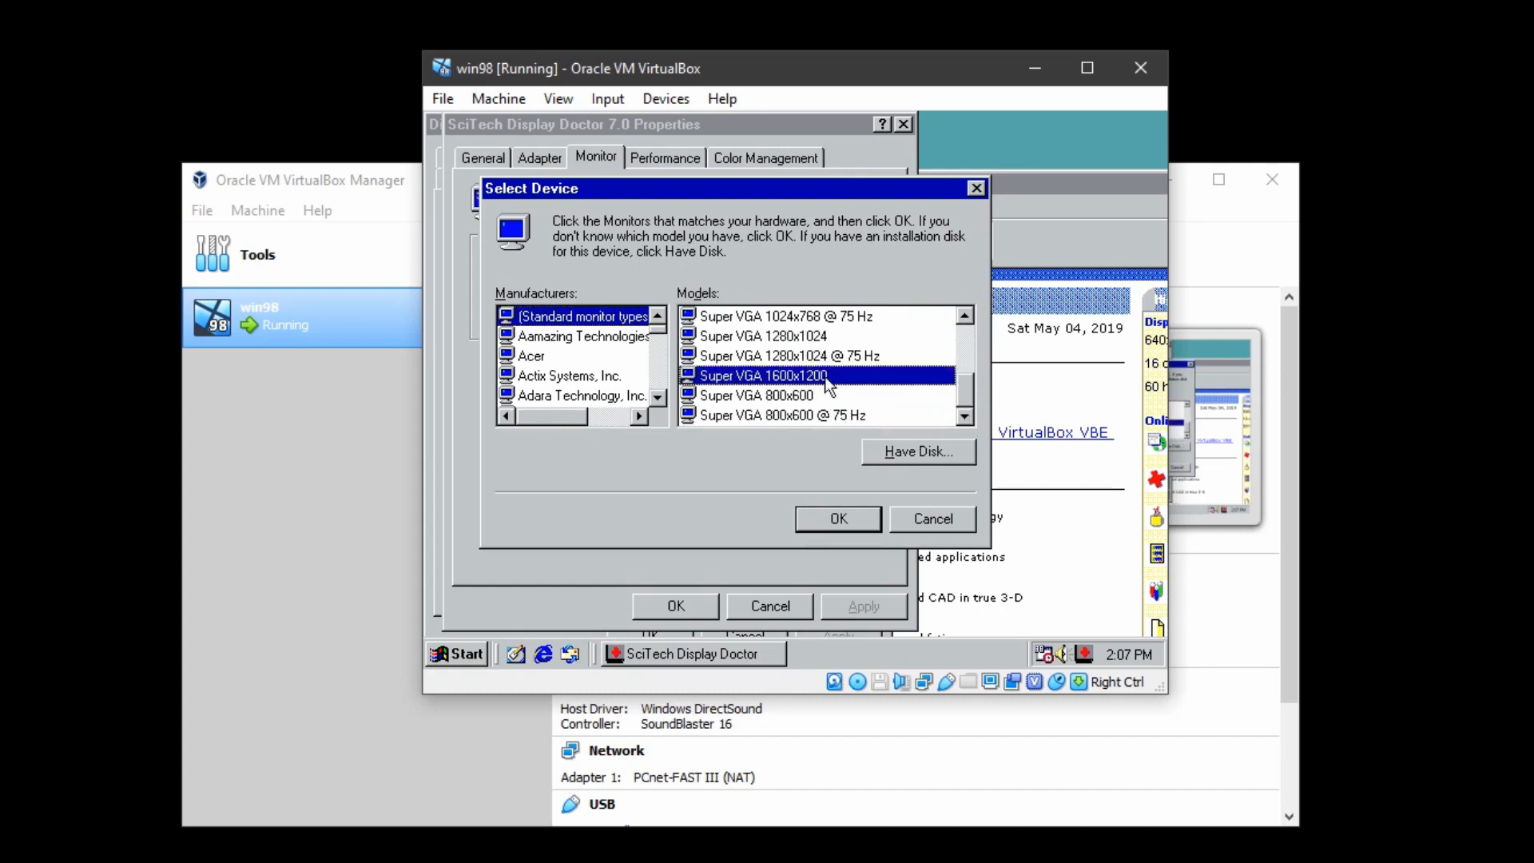
pyautogui.click(830, 519)
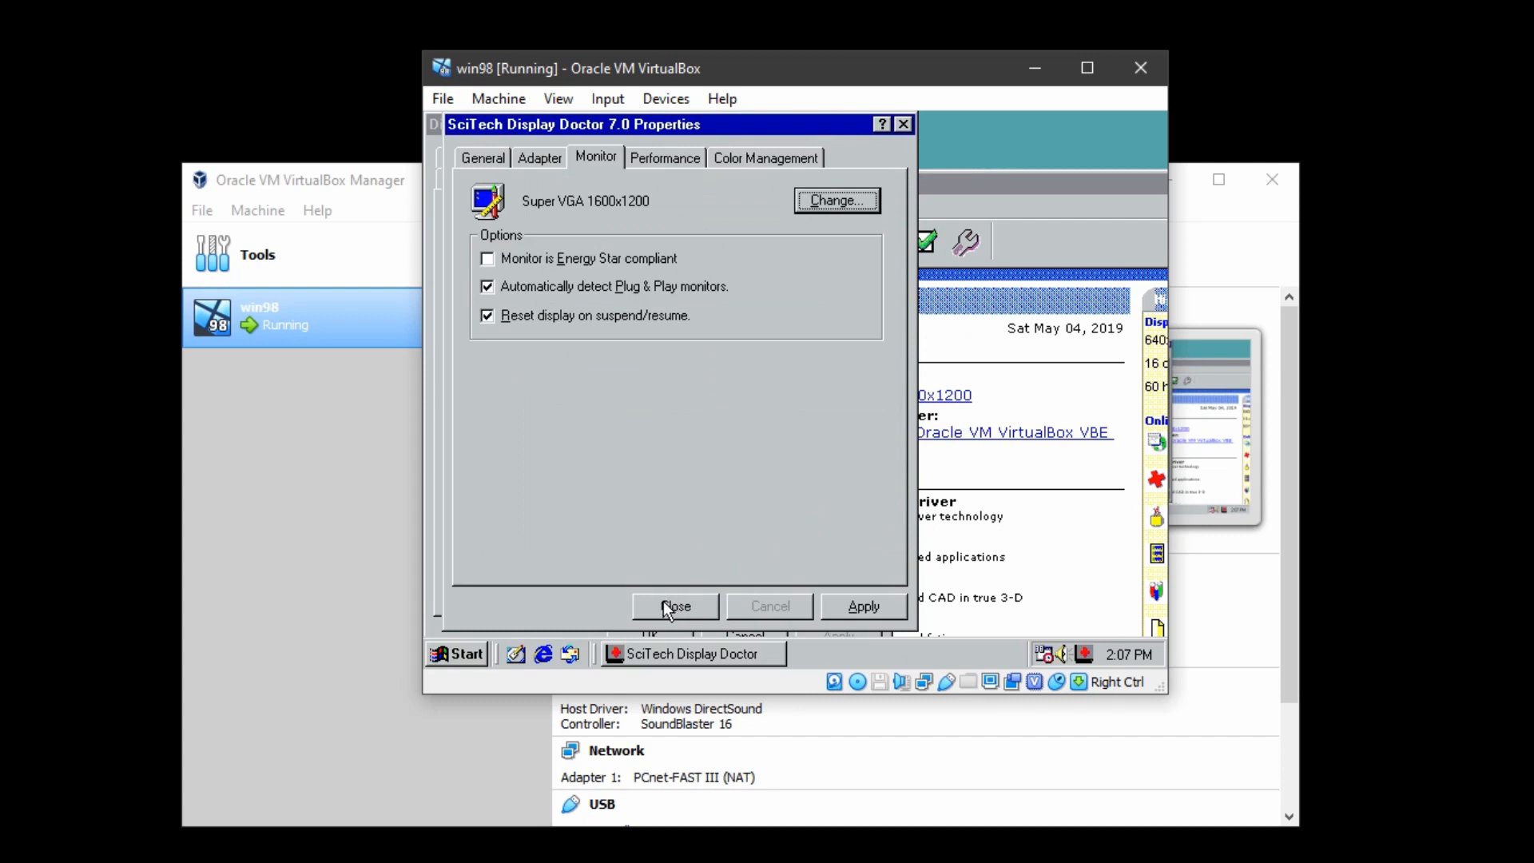
pyautogui.click(862, 607)
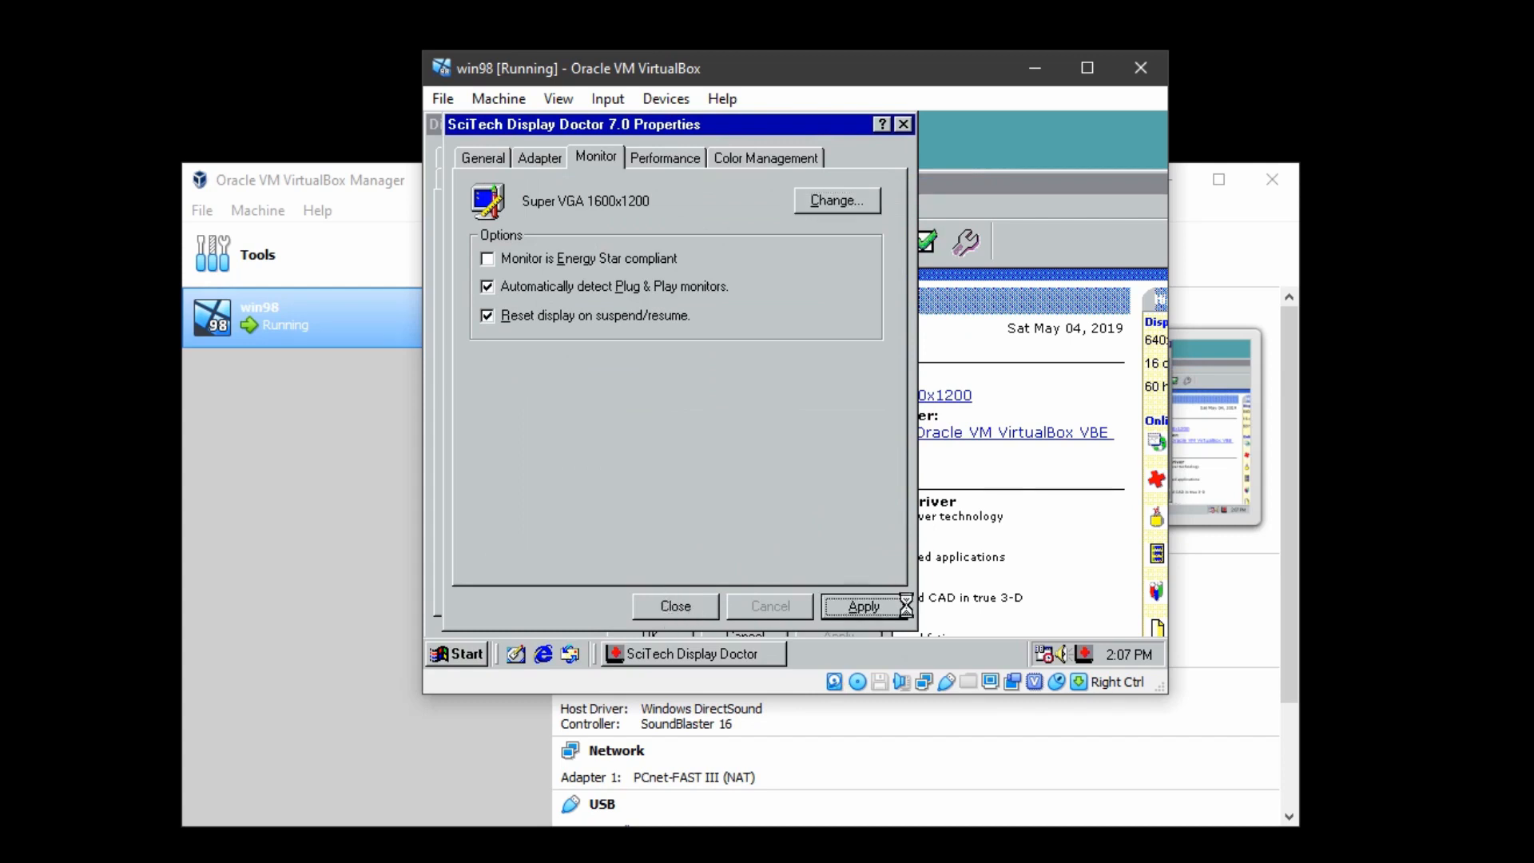
pyautogui.click(702, 607)
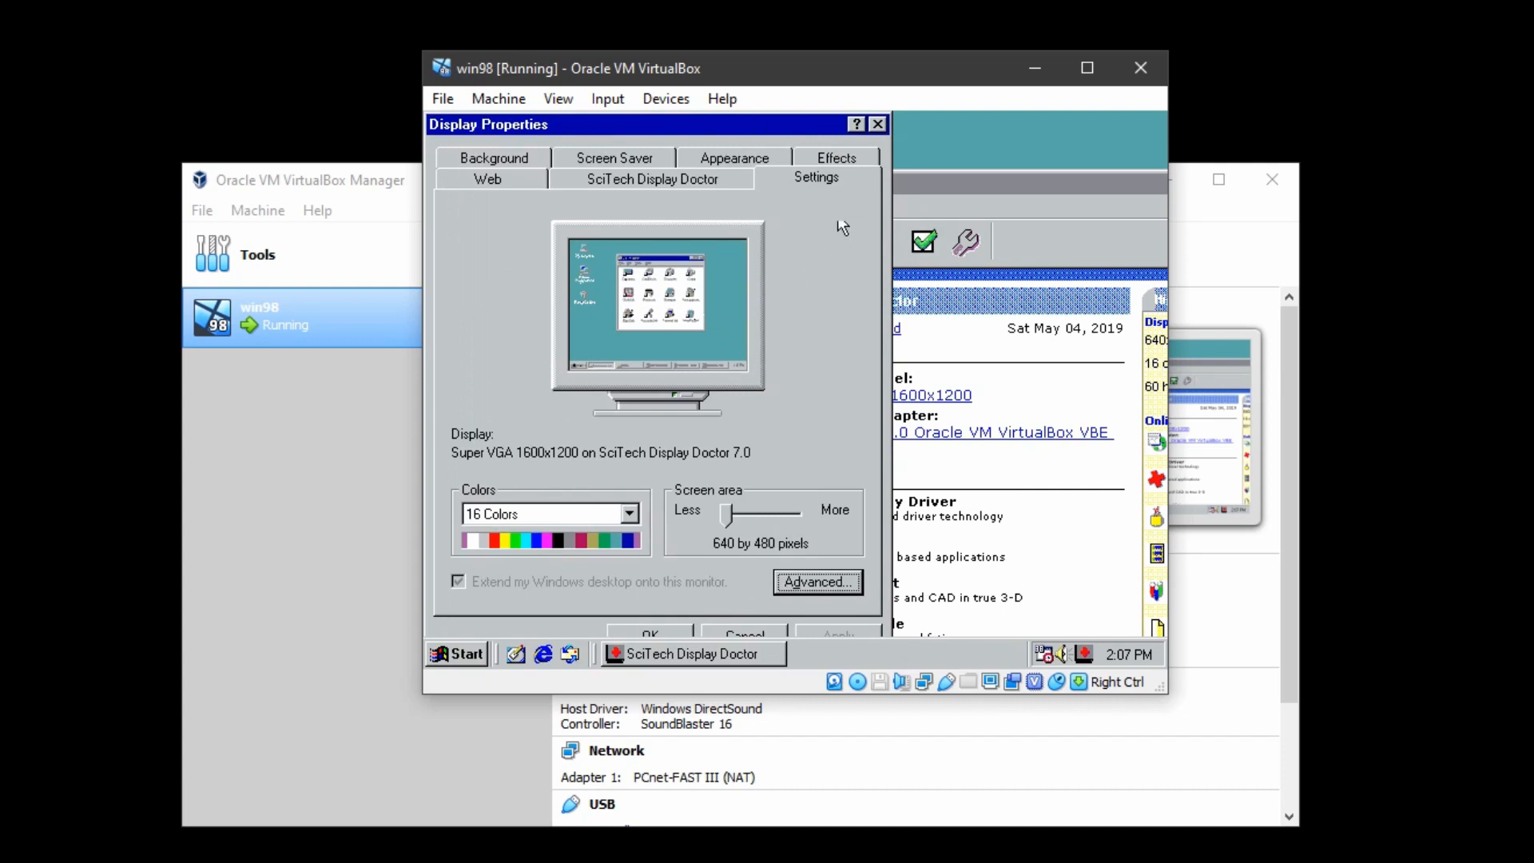
# Check the adapter's driver details, set the display to 256 Colors and 1024 by 768 pixels, and restart the computer
pyautogui.click(807, 581)
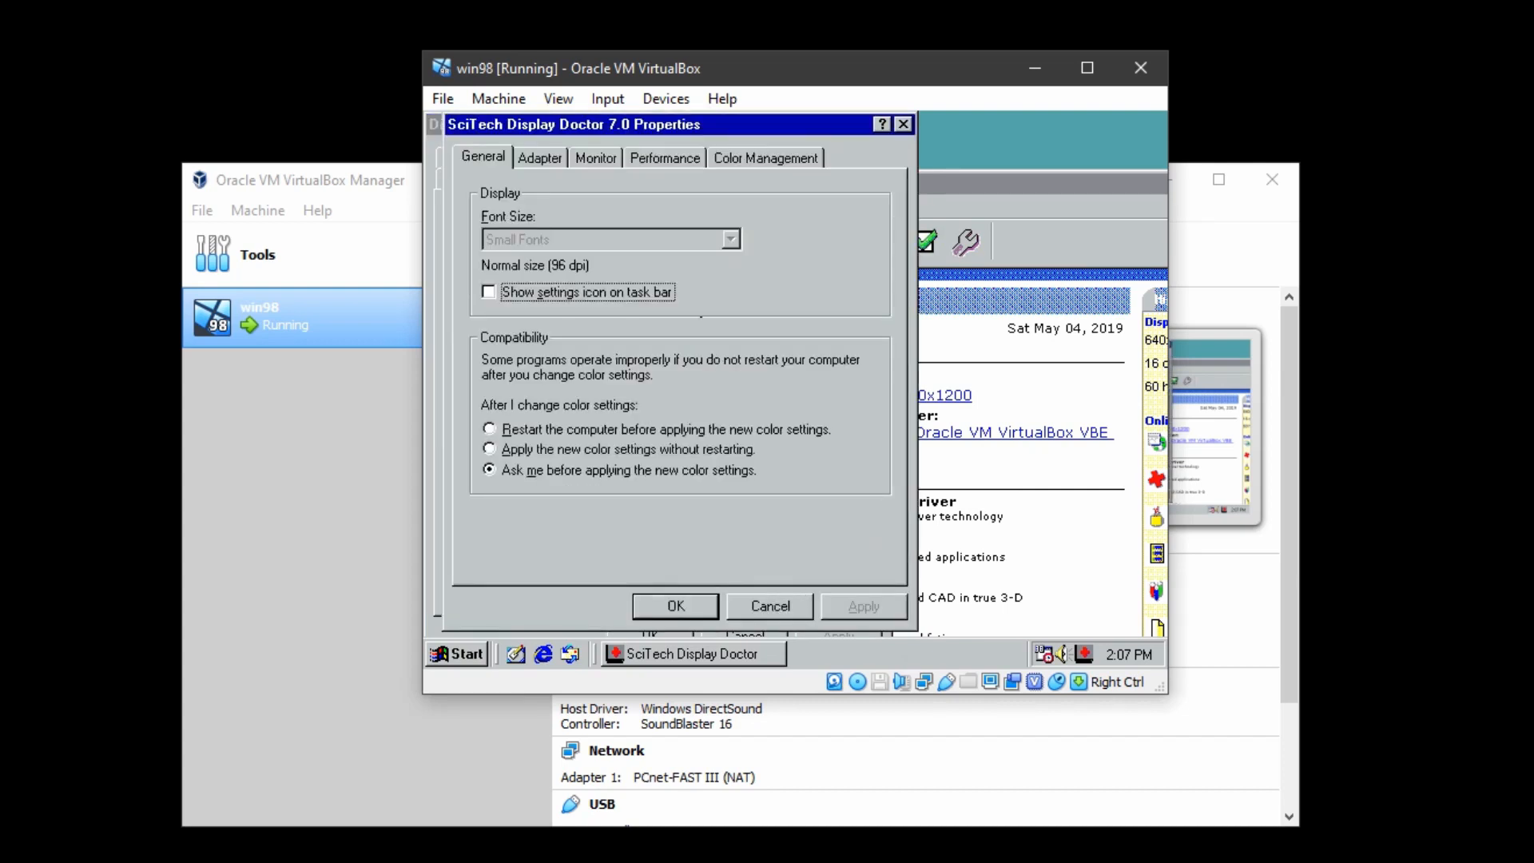
pyautogui.click(541, 160)
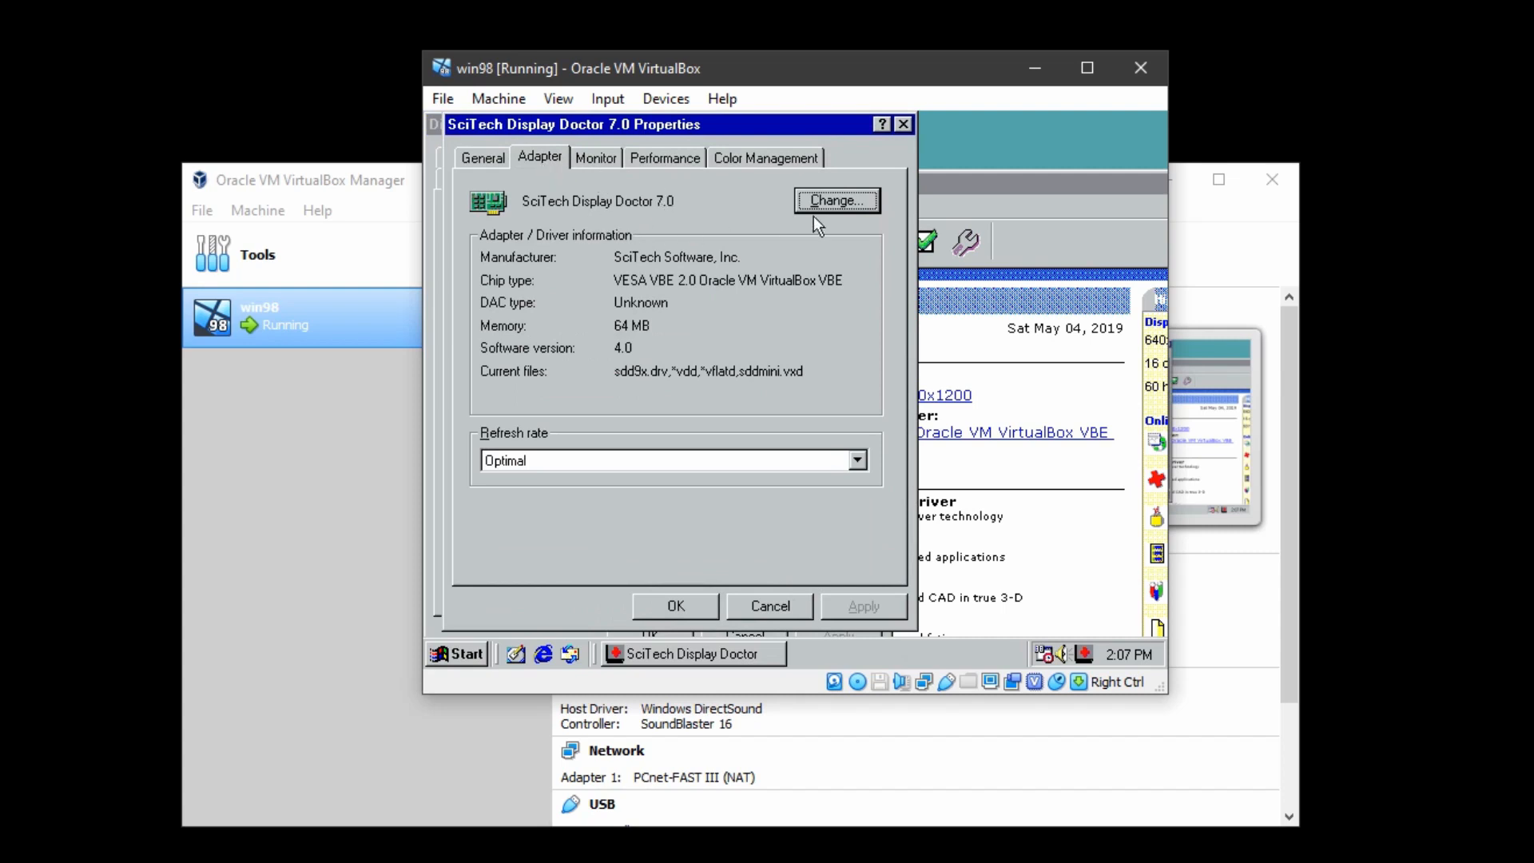
pyautogui.click(662, 611)
pyautogui.click(524, 514)
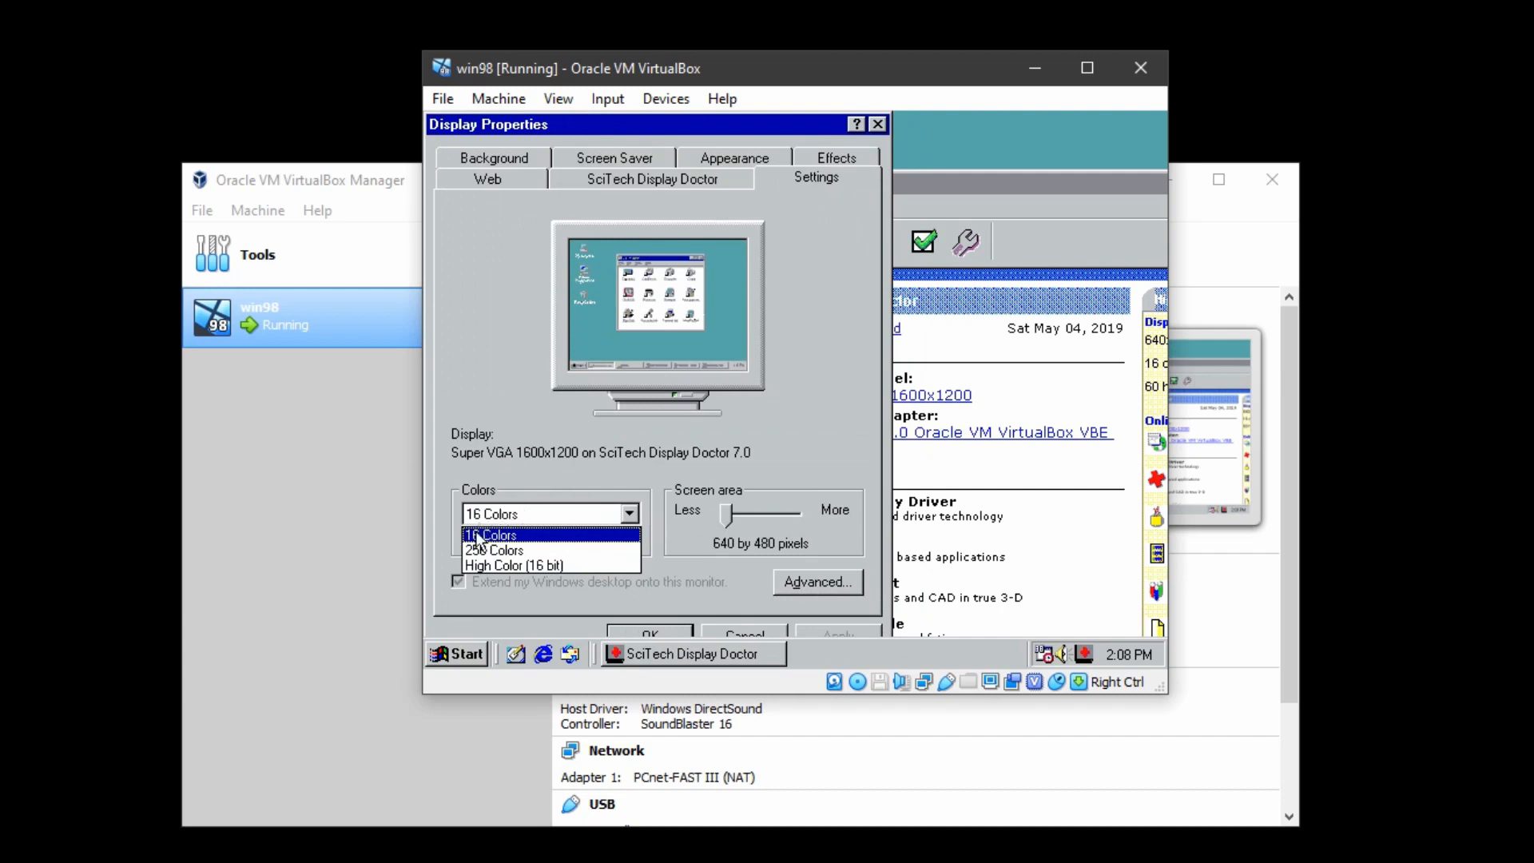
pyautogui.click(505, 565)
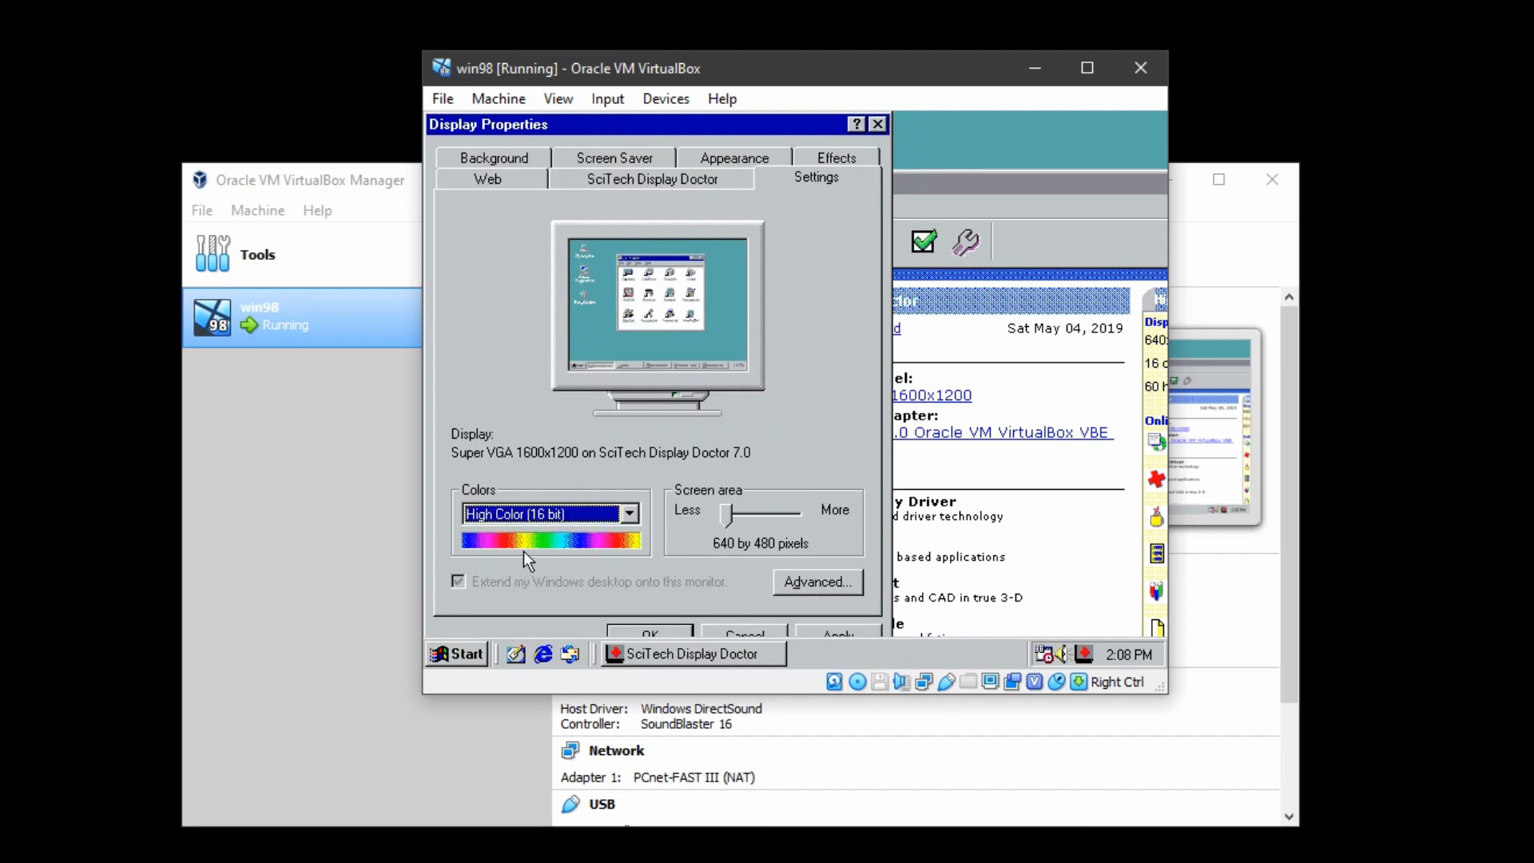
pyautogui.moveTo(726, 514); pyautogui.dragTo(786, 514)
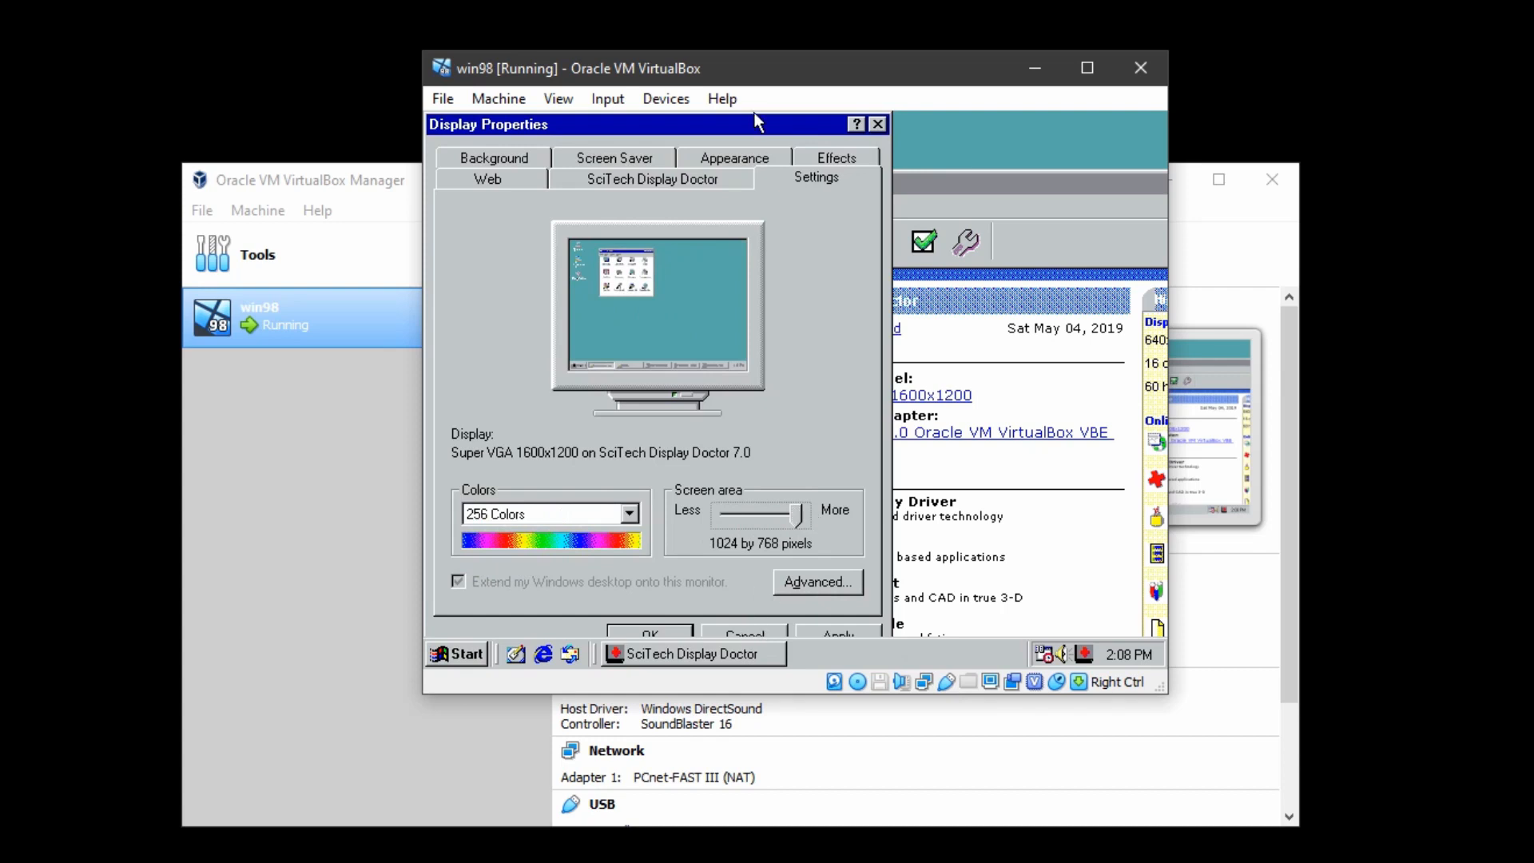
pyautogui.click(639, 633)
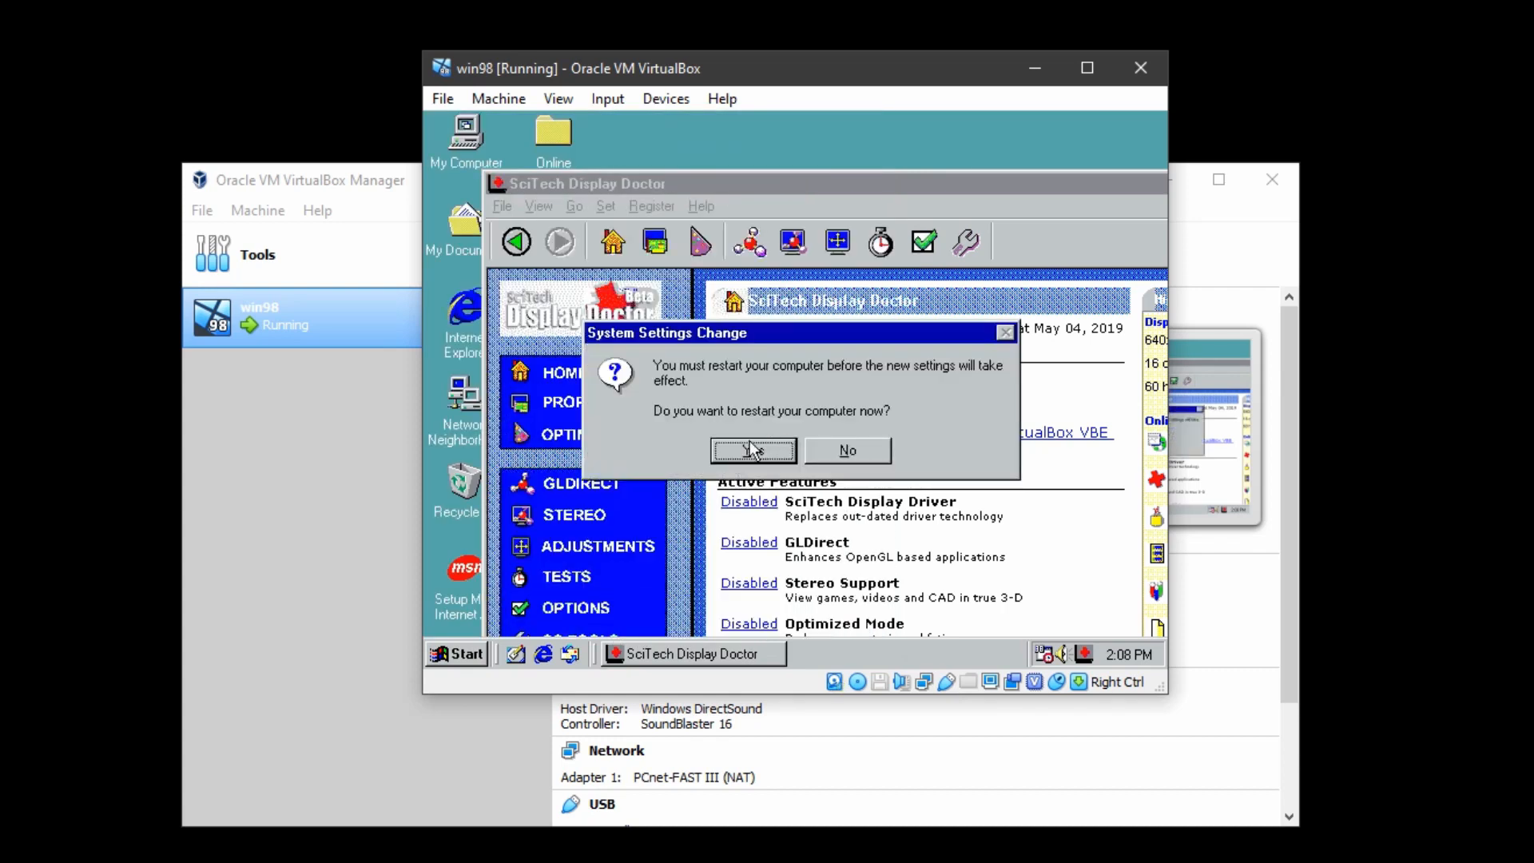
pyautogui.click(750, 449)
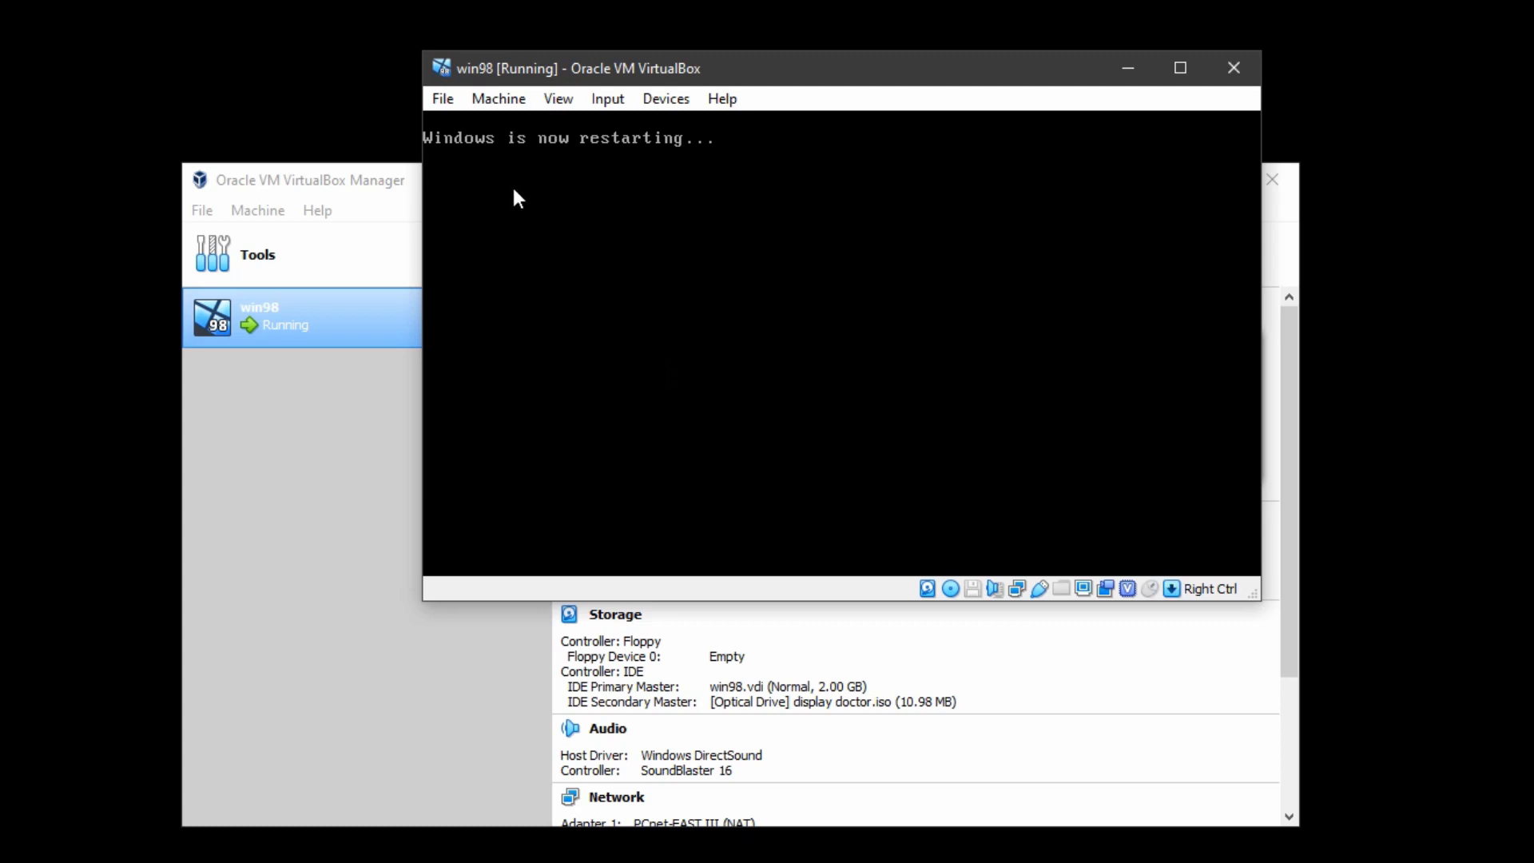
# Send Ctrl-Alt-Del to the stalled virtual machine to reboot it, and try to start Windows in Normal mode
pyautogui.click(595, 95)
pyautogui.moveTo(707, 126)
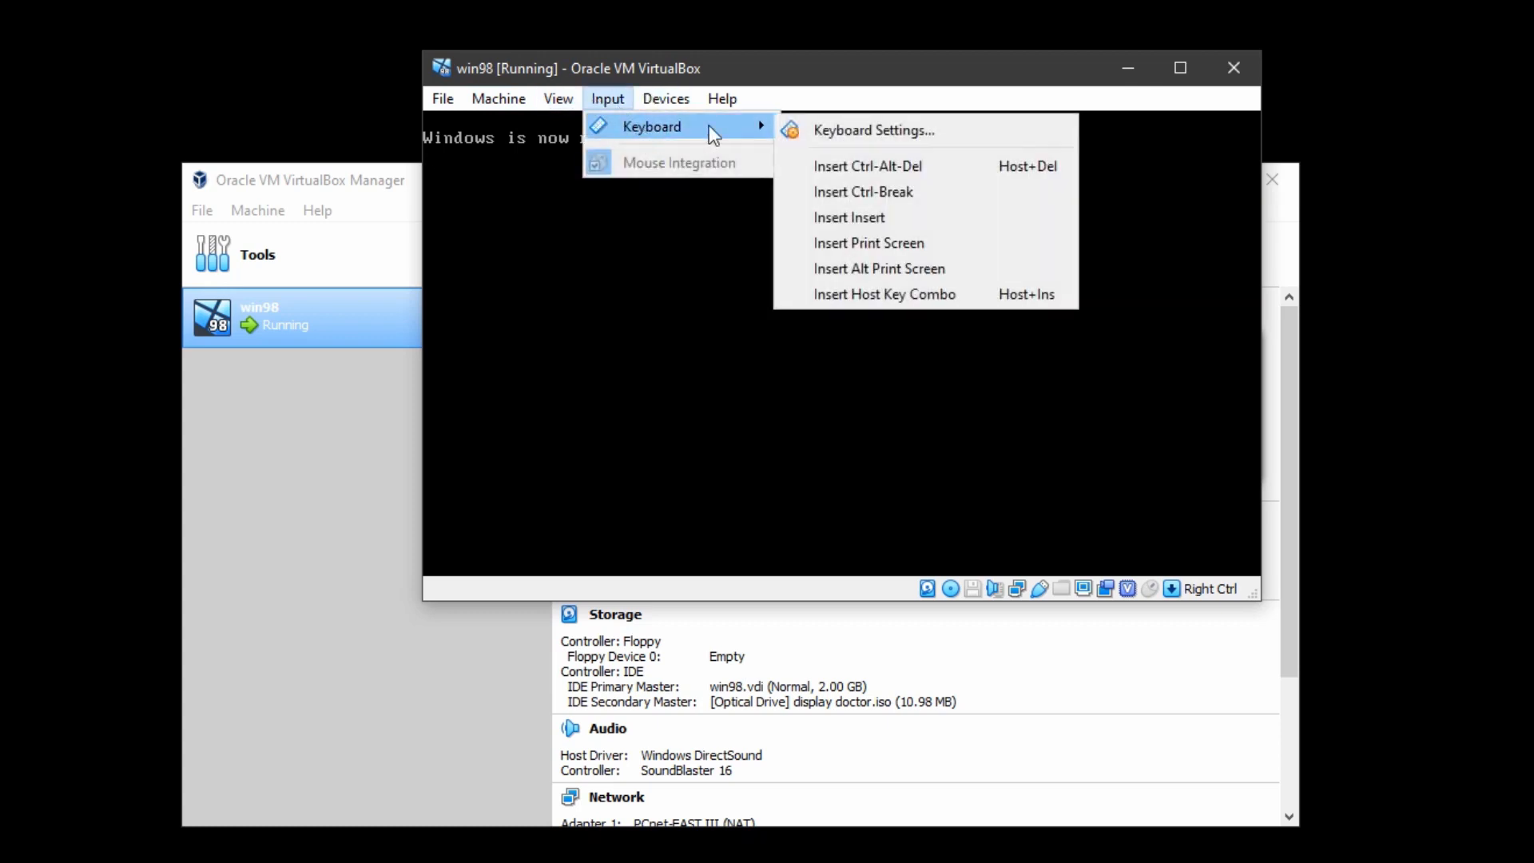
pyautogui.click(947, 168)
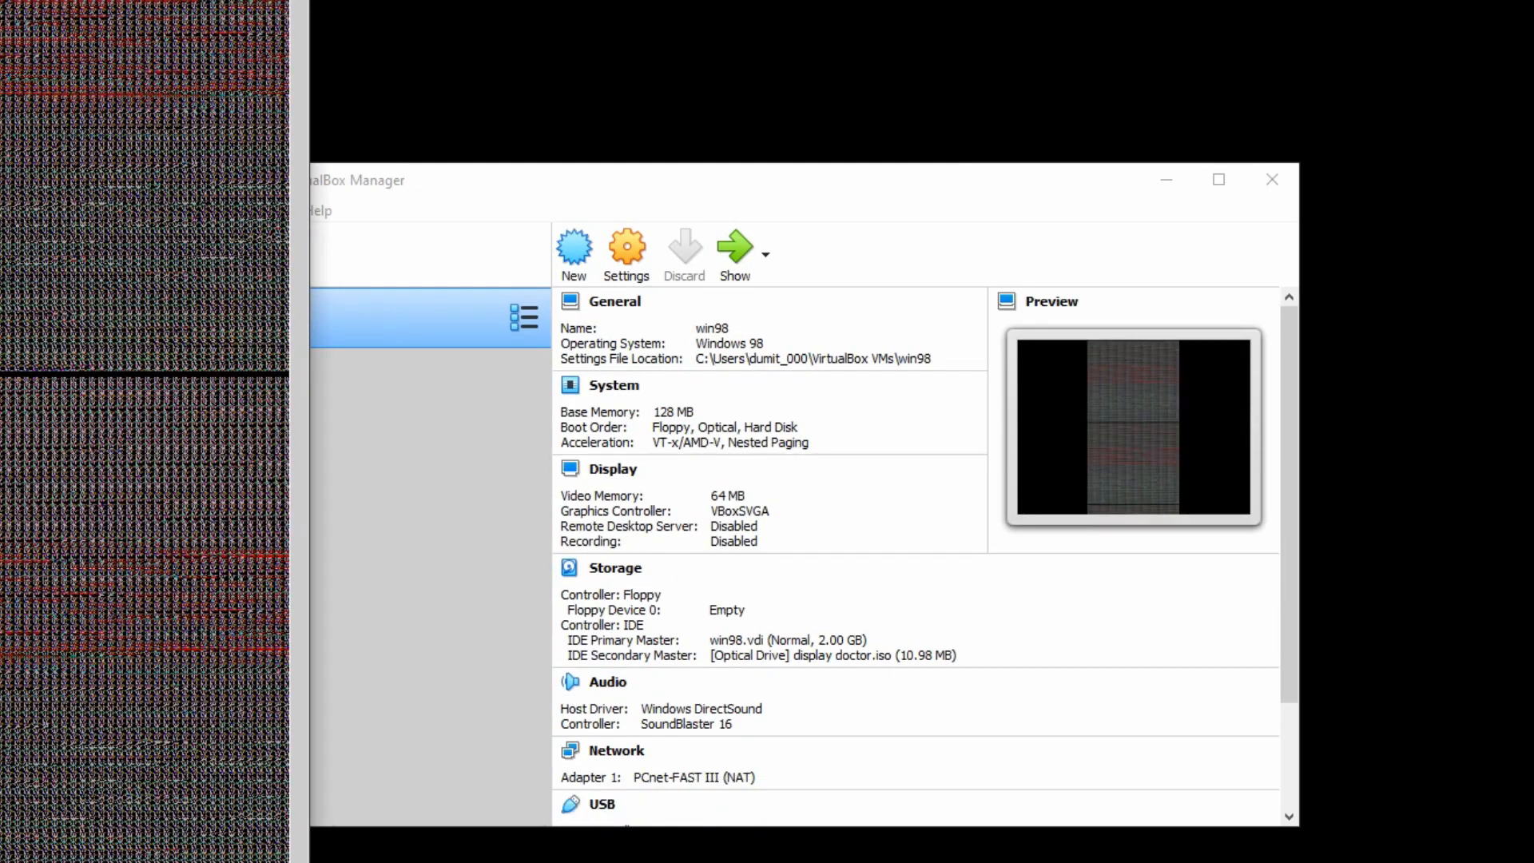
pyautogui.moveTo(639, 1); pyautogui.dragTo(870, 140)
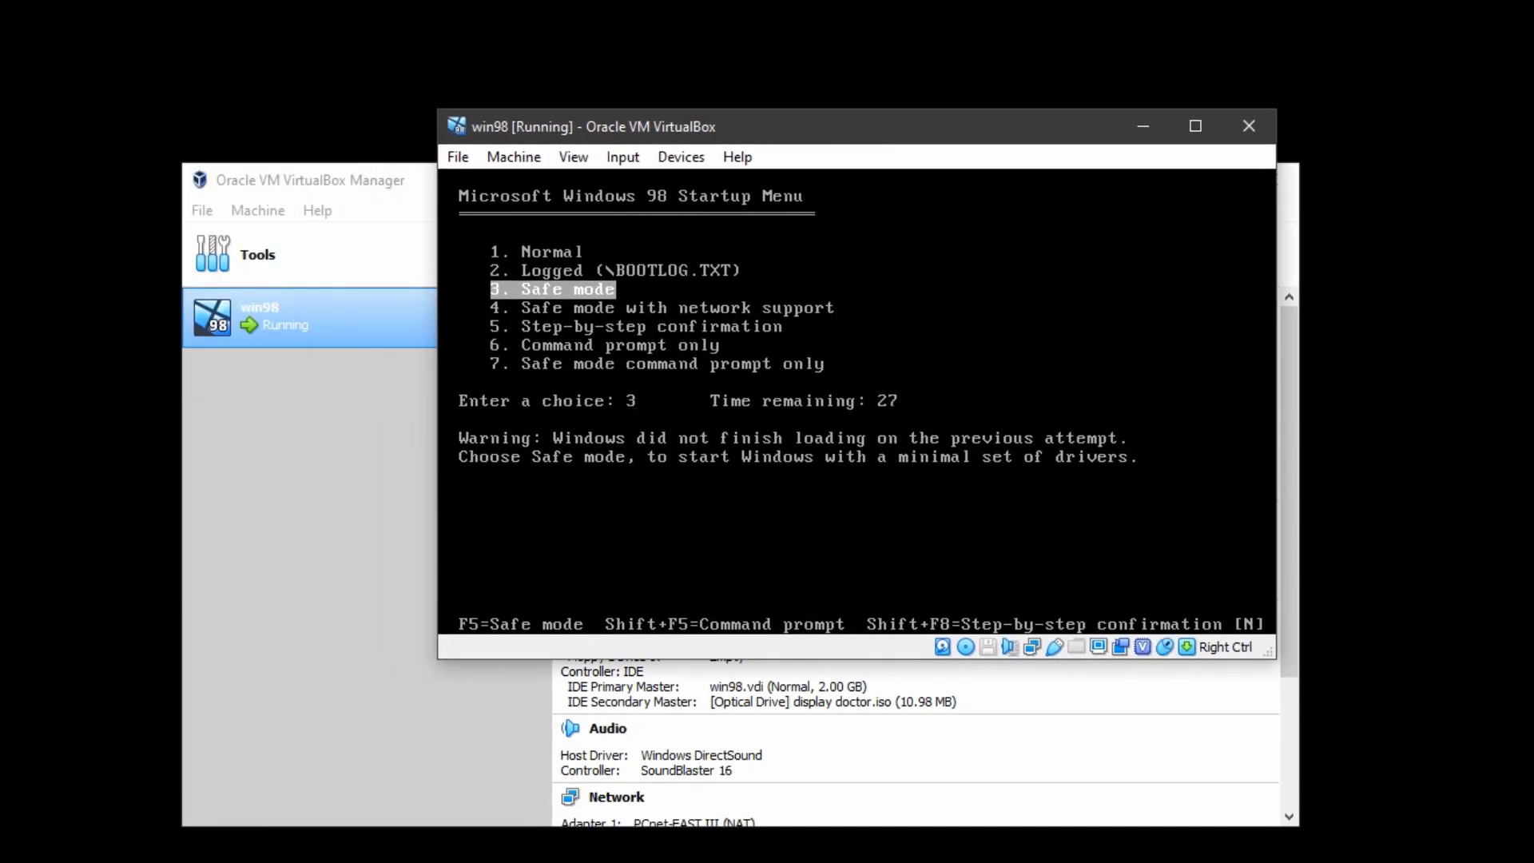
pyautogui.press('Up')
pyautogui.press('Up')
pyautogui.press('Return')
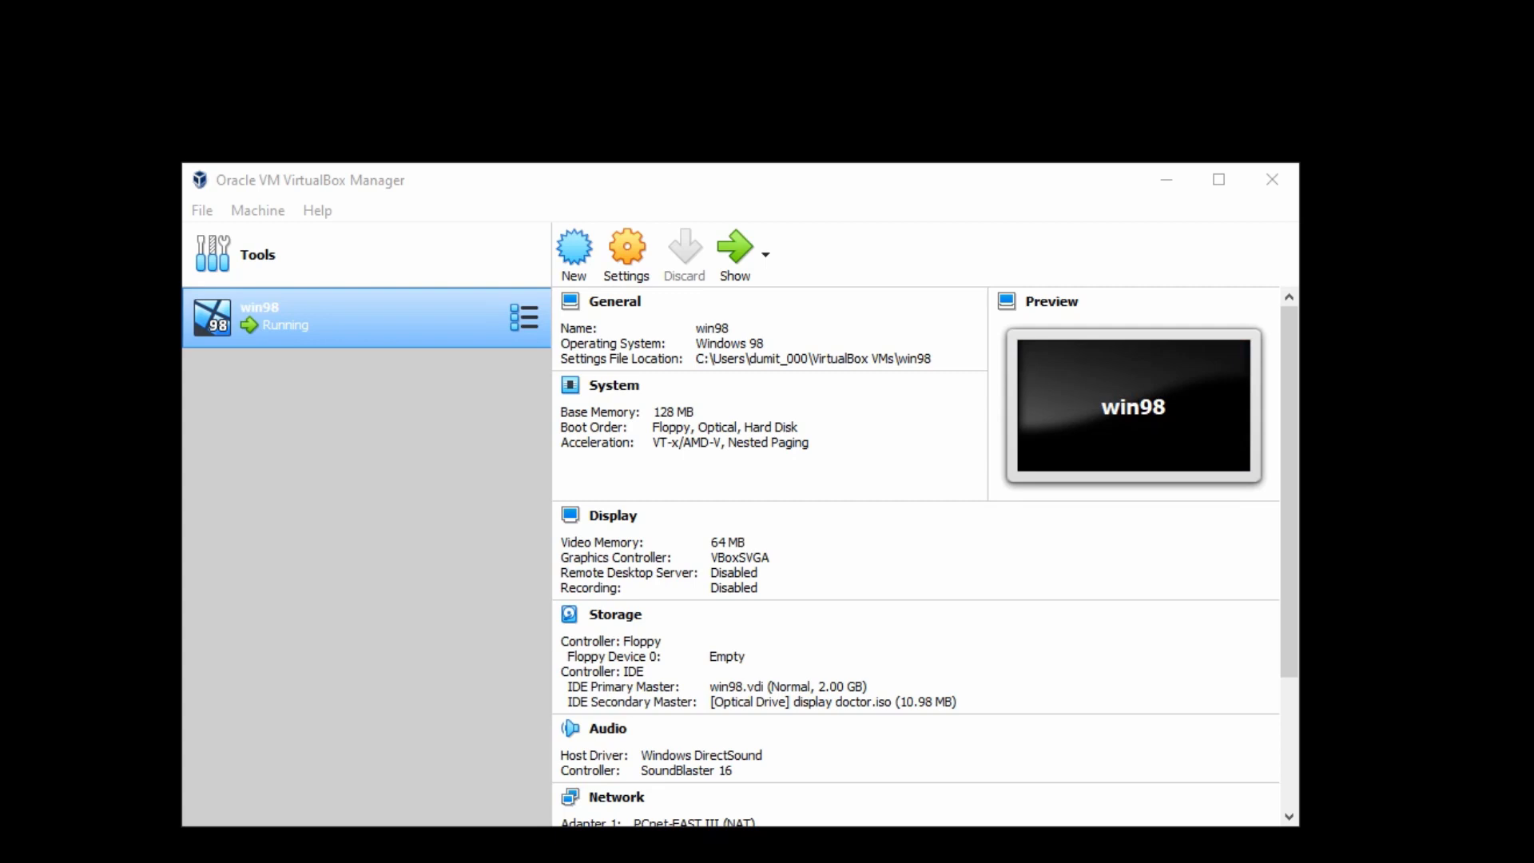
# Set the graphics controller of the powered-off win98 machine to VBoxVGA and start the machine
pyautogui.click(1164, 177)
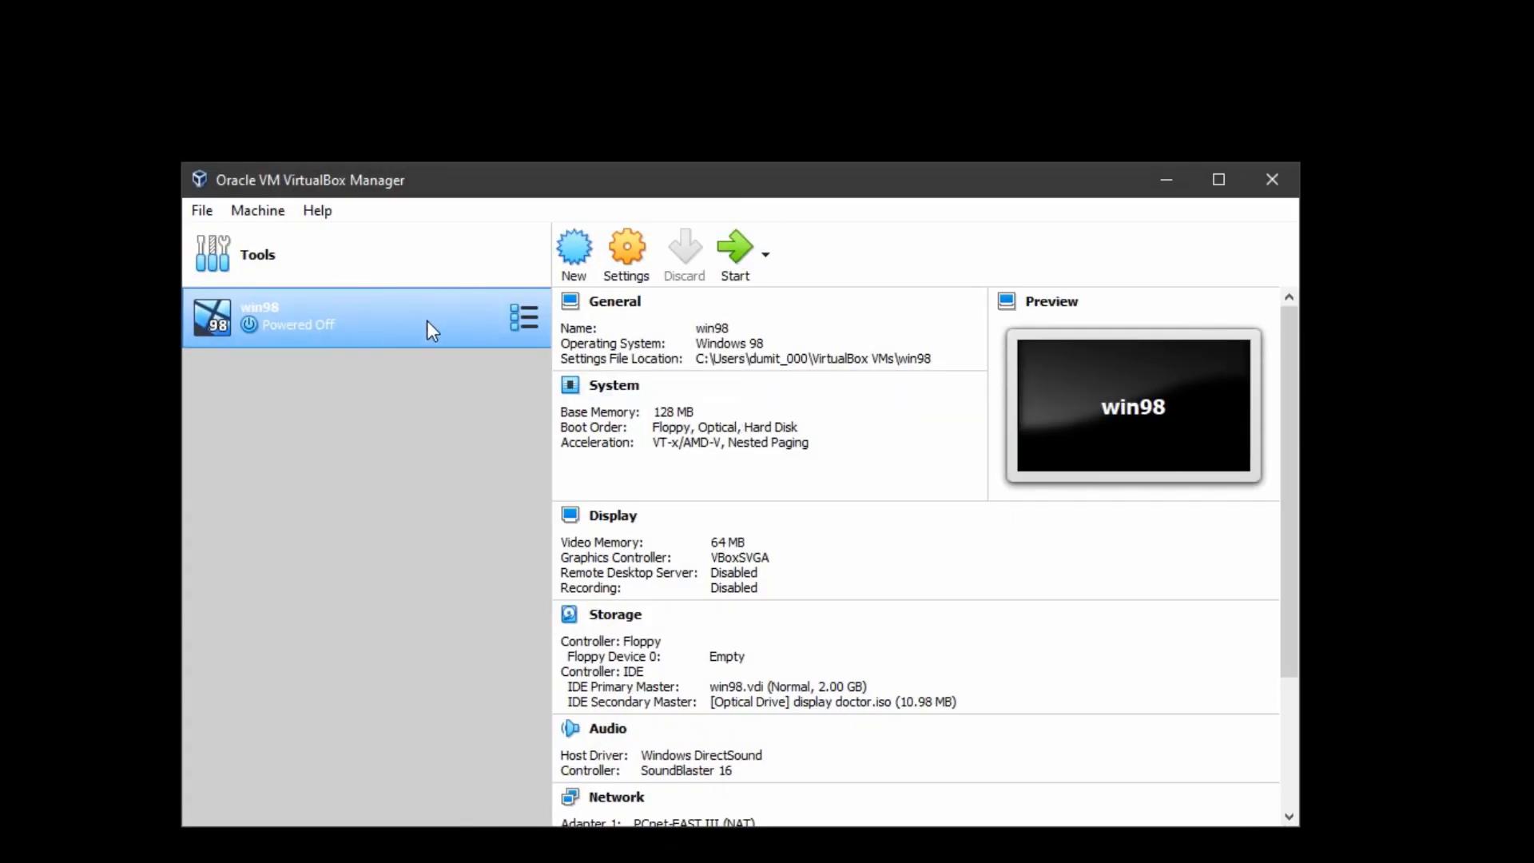
pyautogui.rightClick(428, 323)
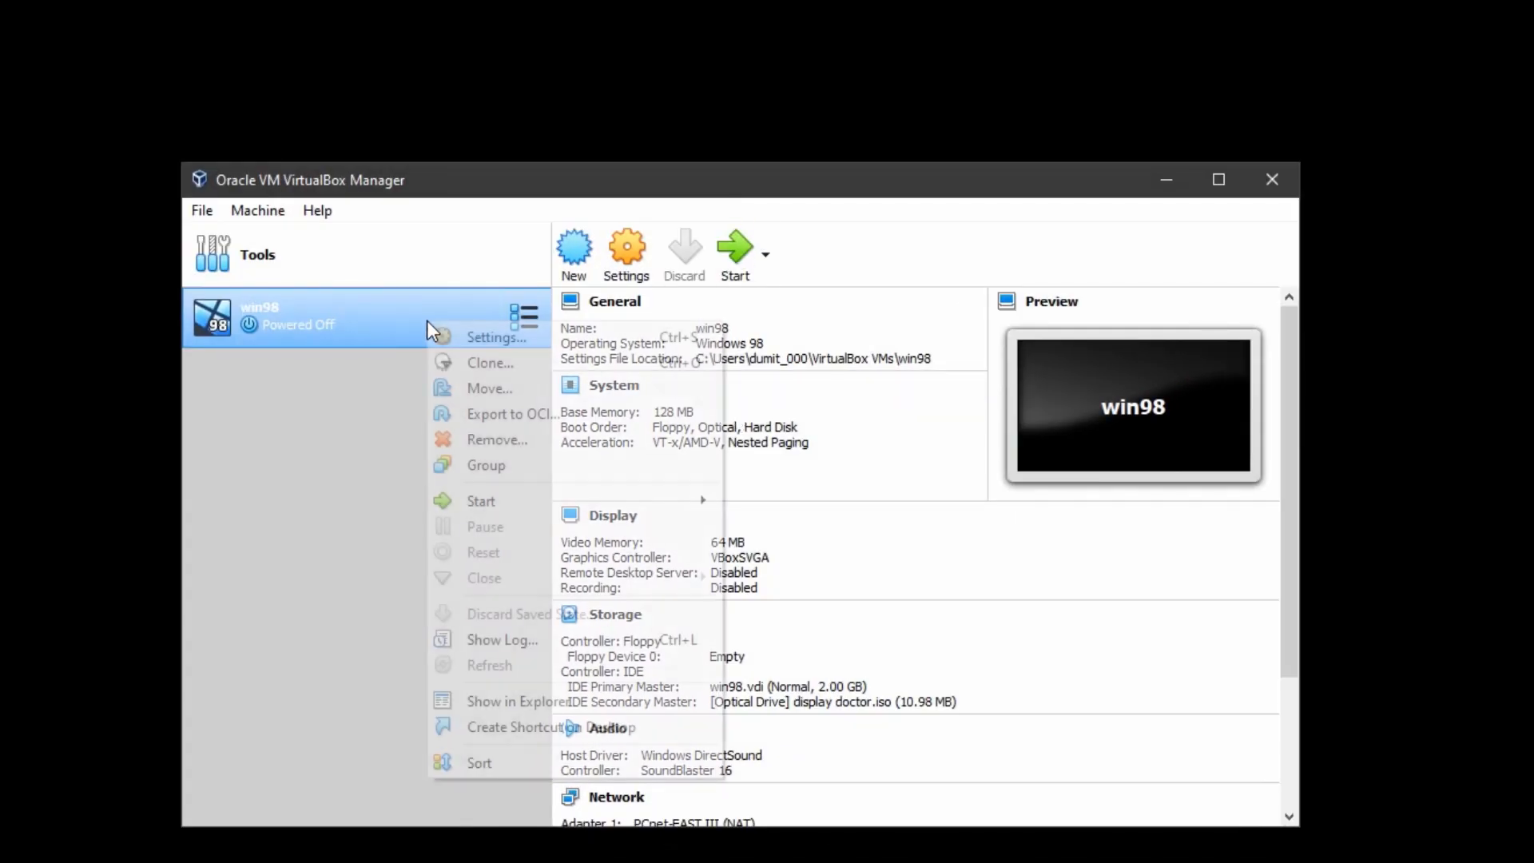
pyautogui.click(482, 344)
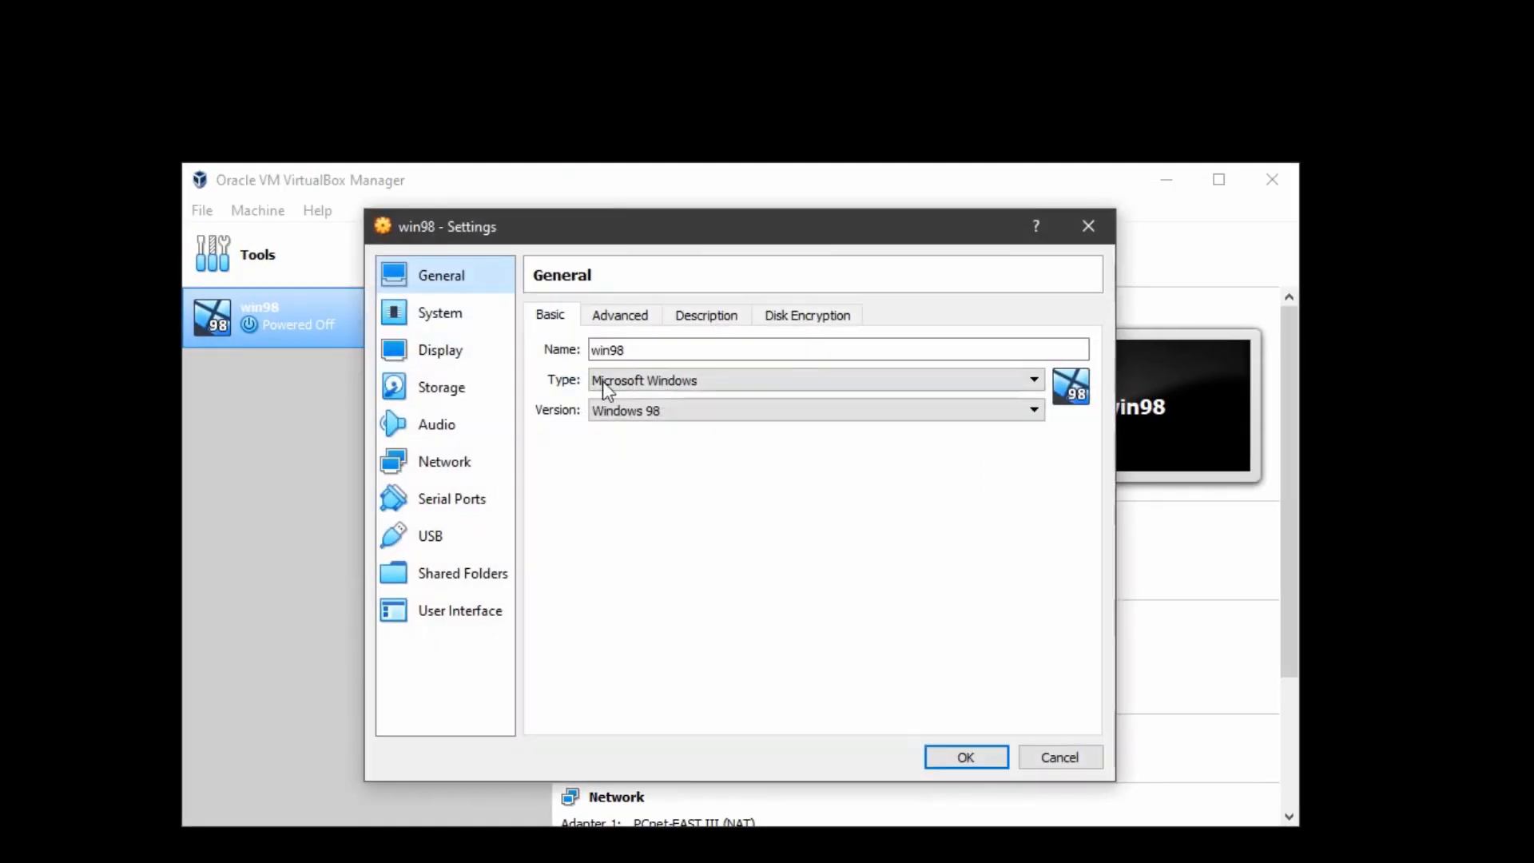
pyautogui.click(439, 353)
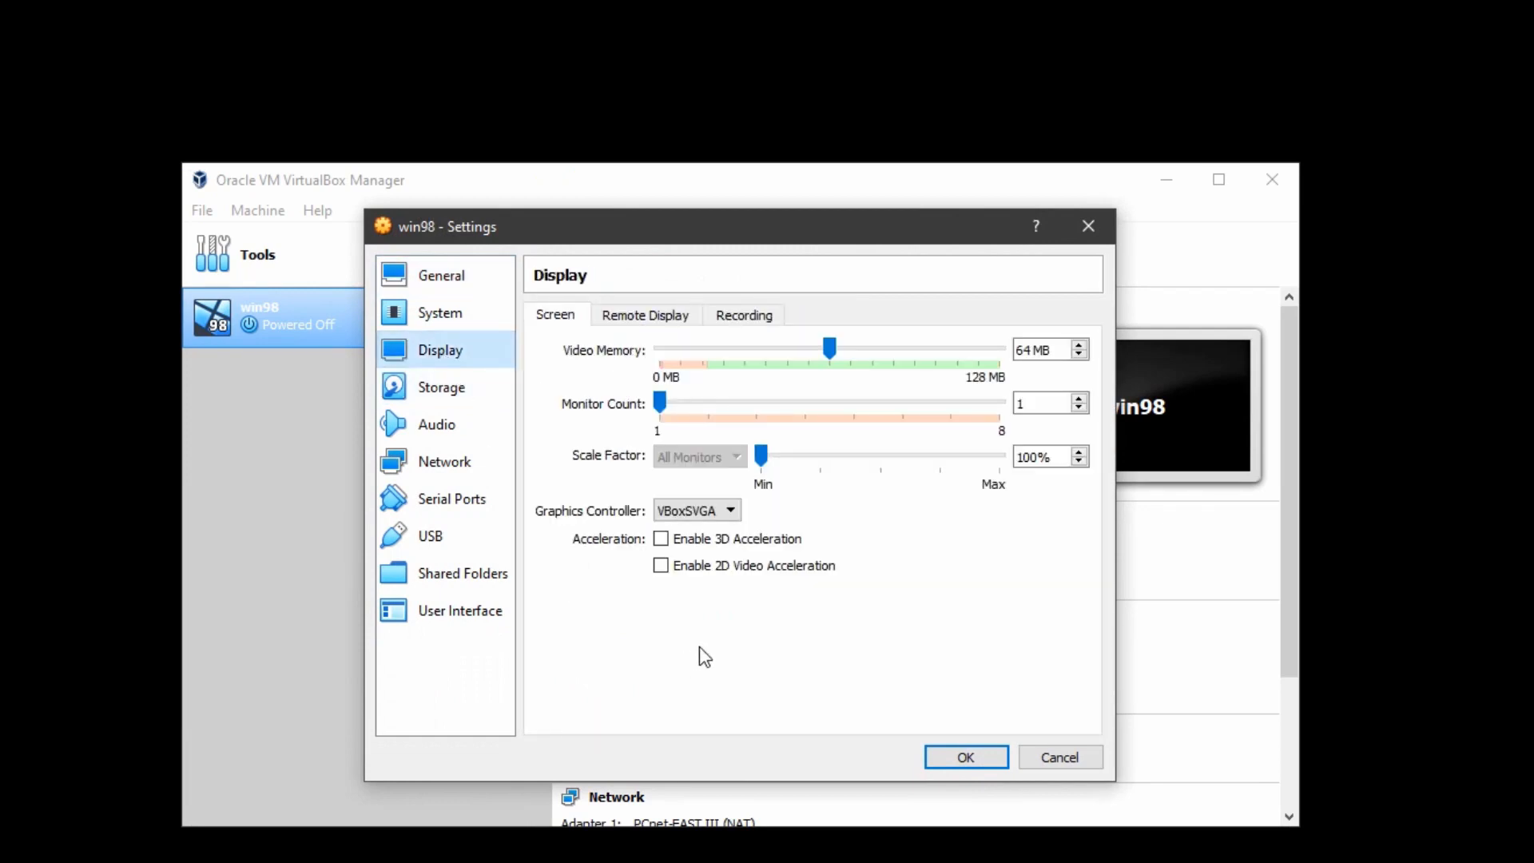
pyautogui.click(679, 513)
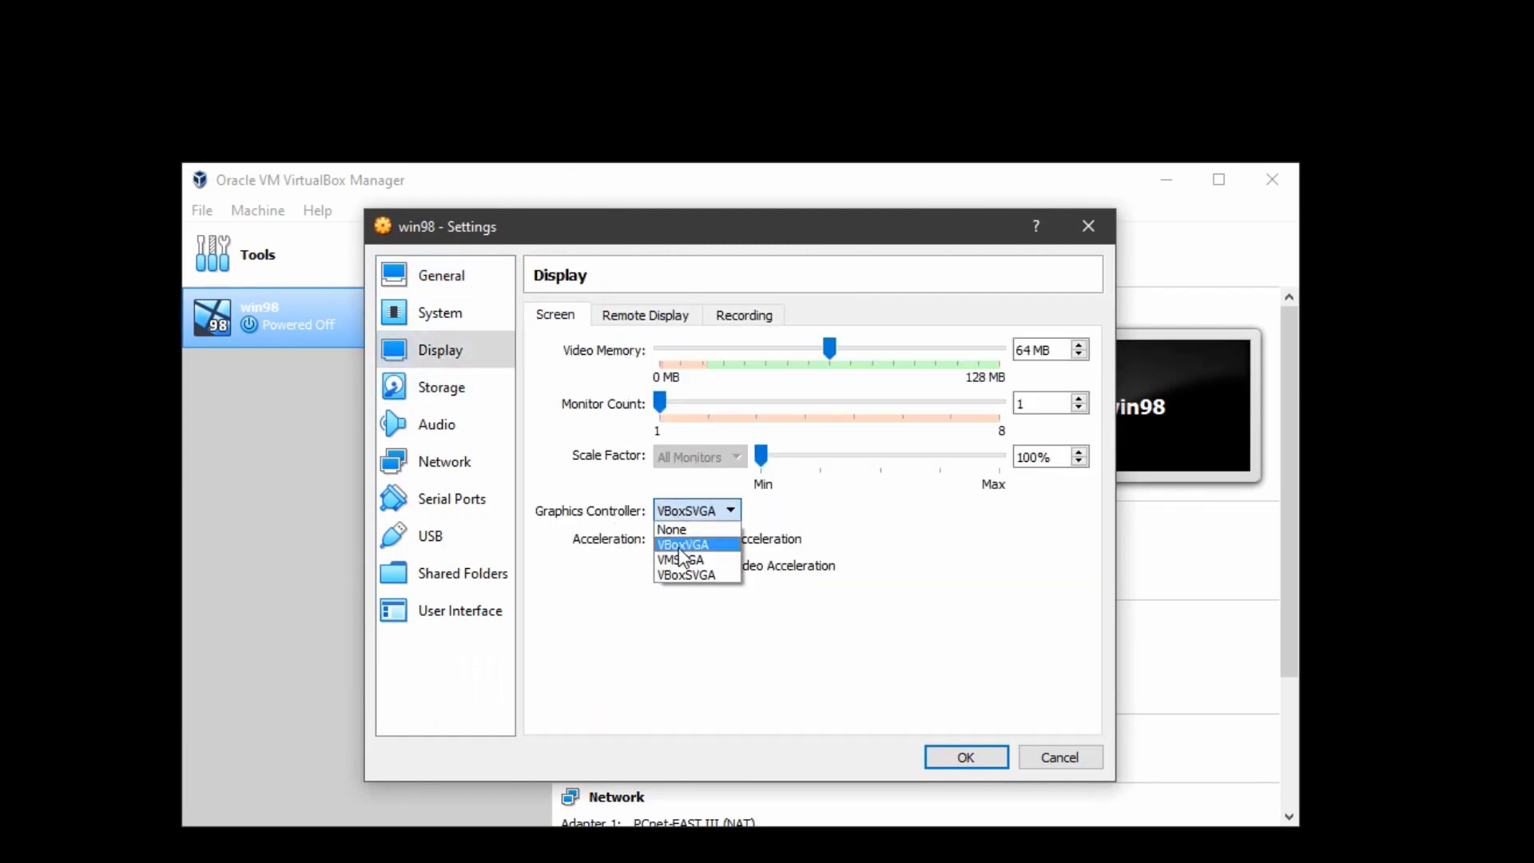
pyautogui.click(706, 546)
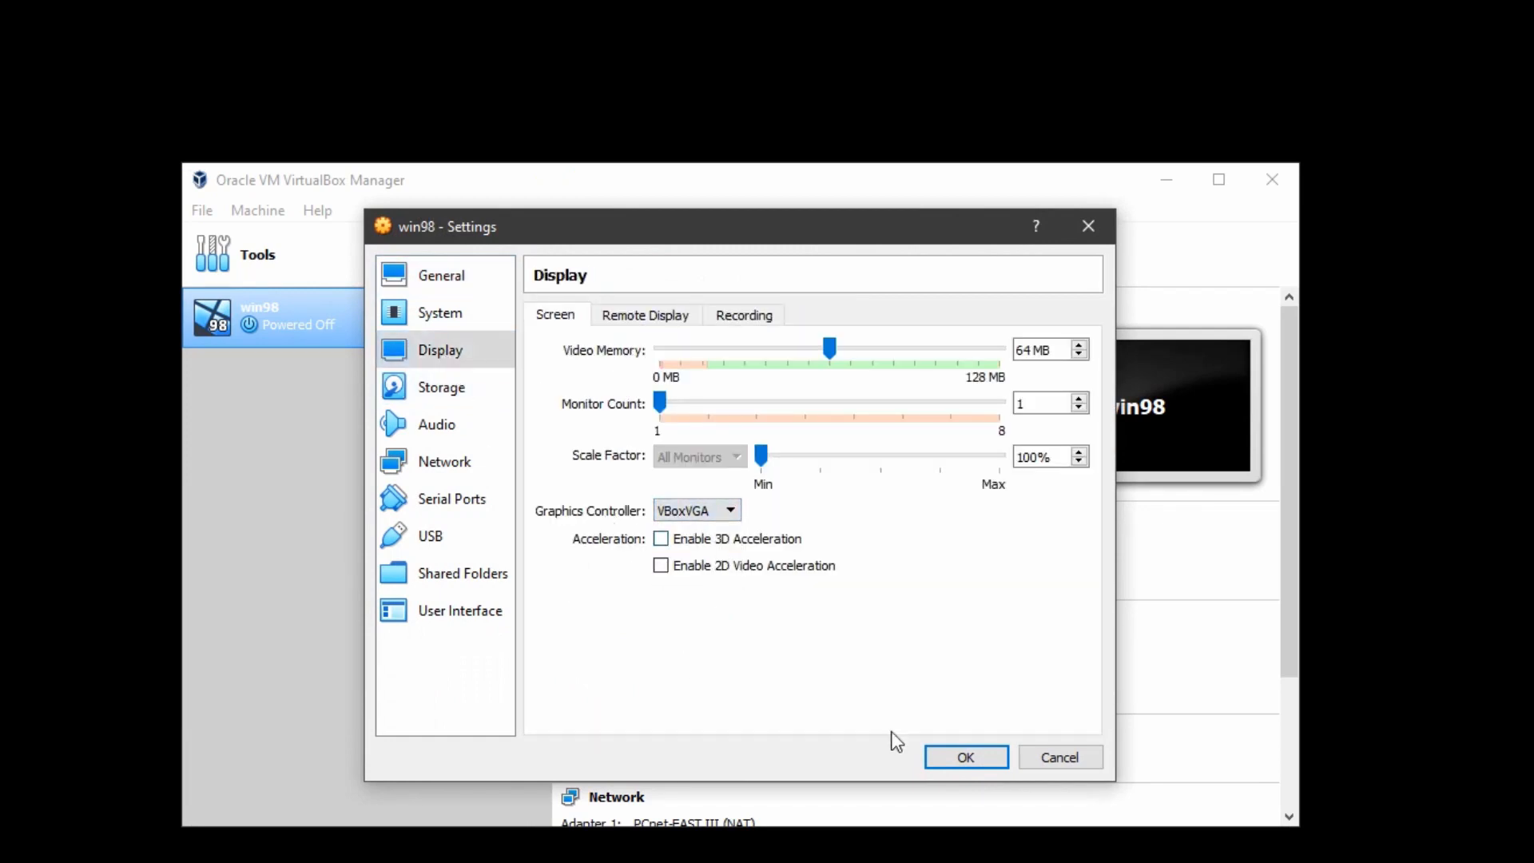
pyautogui.click(962, 757)
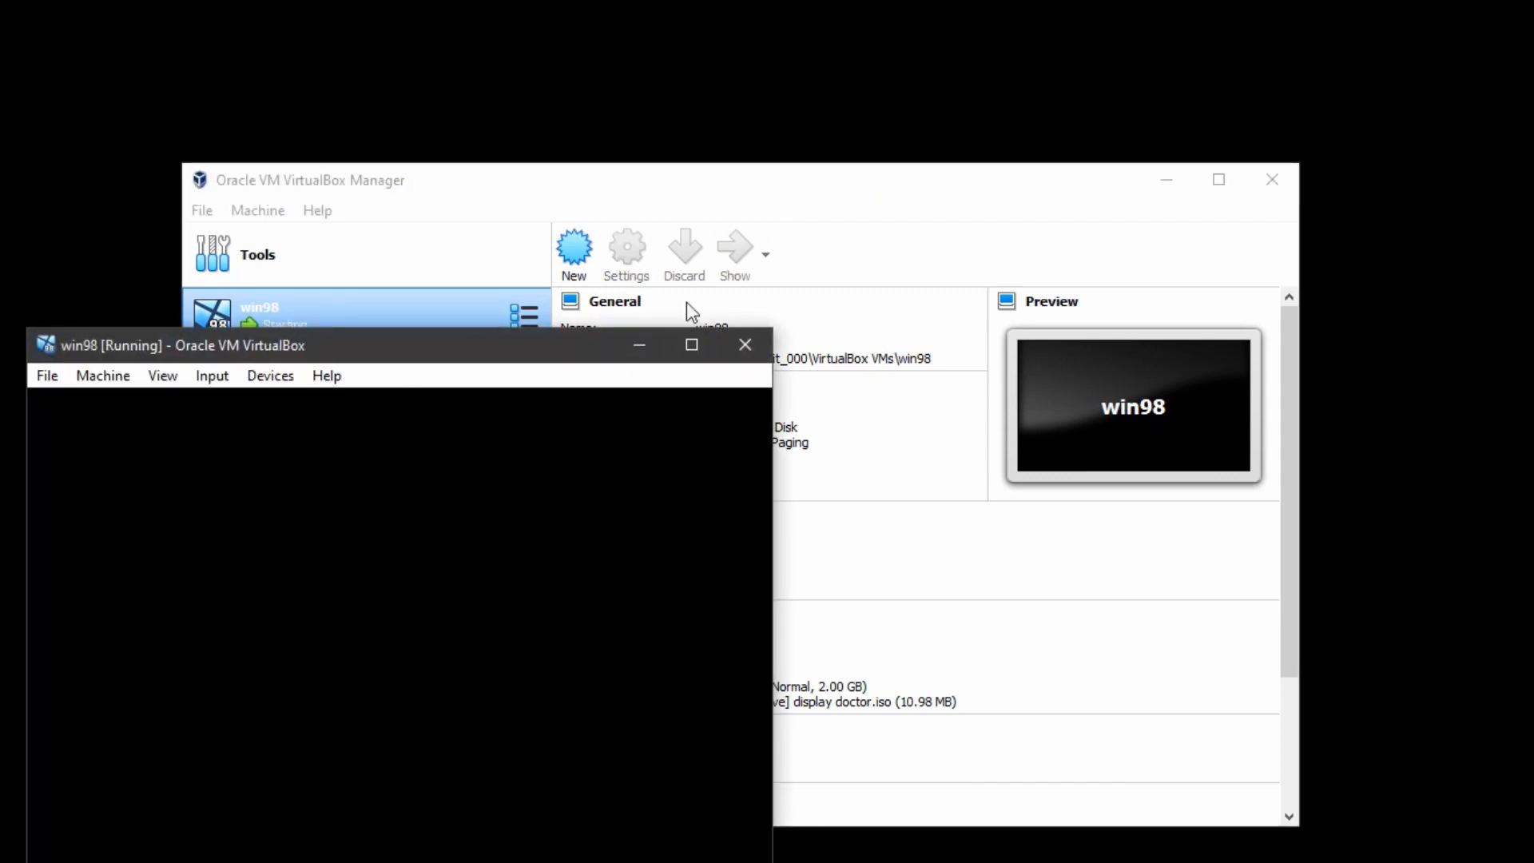
# Log in and install the recommended driver for Standard PCI Graphics Adapter (VGA), searching the CD-ROM drive instead of floppy drives, then restart
pyautogui.moveTo(569, 352); pyautogui.dragTo(988, 184)
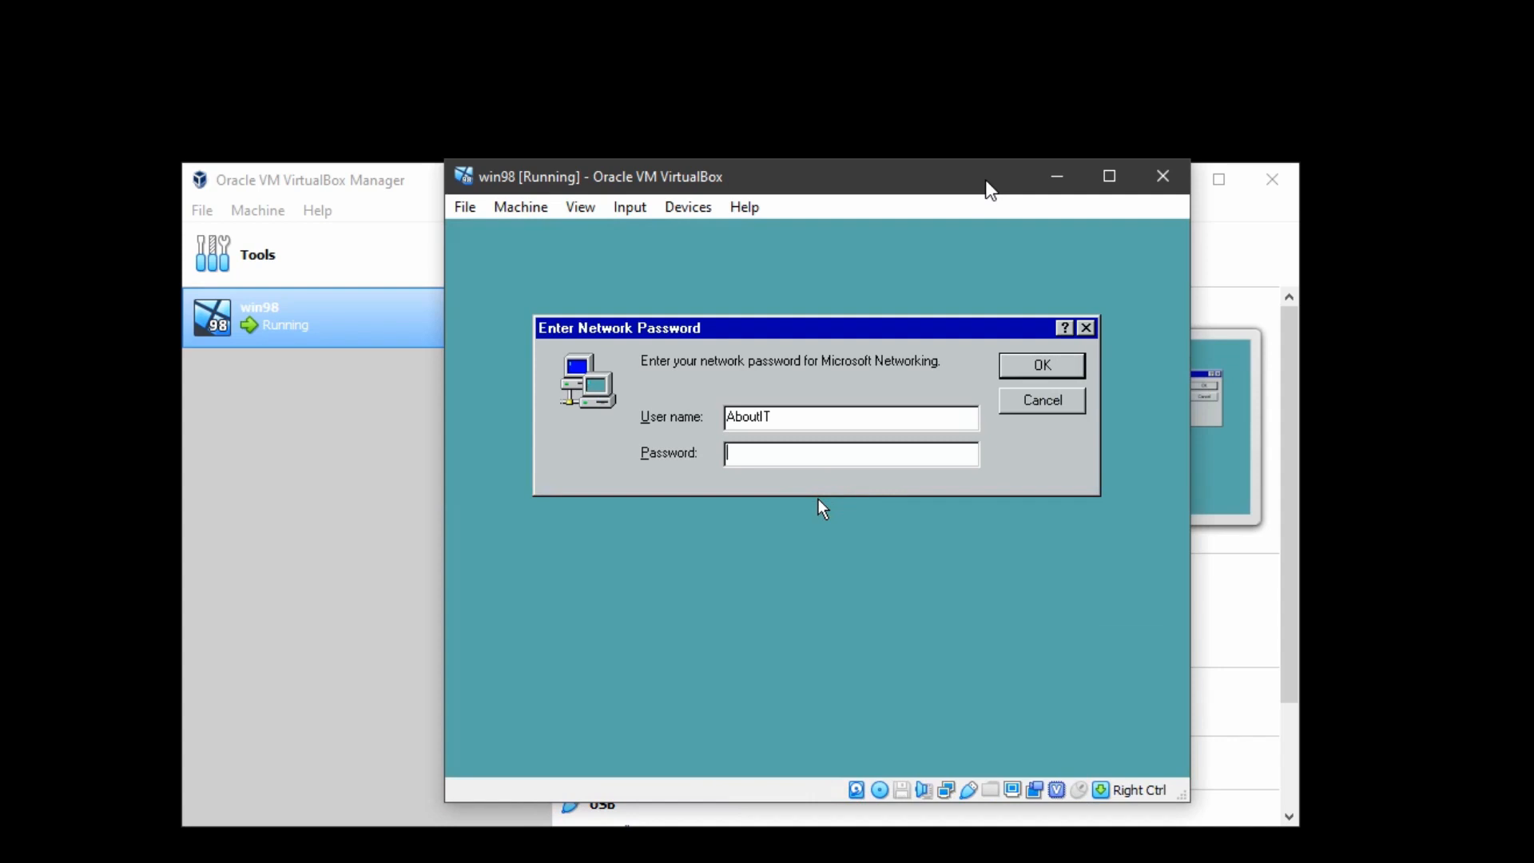
pyautogui.press('Return')
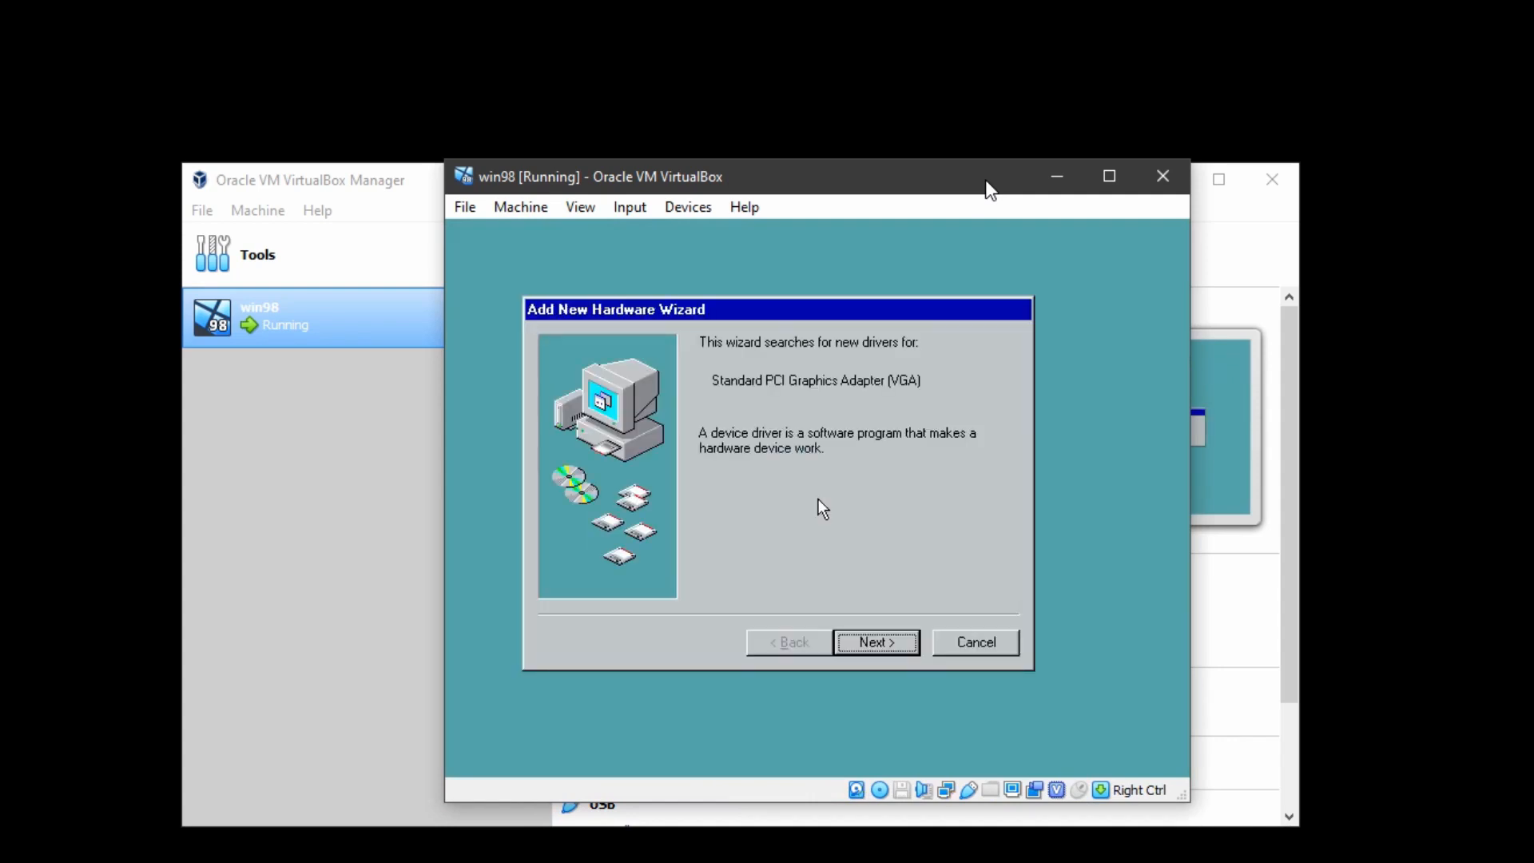
pyautogui.press('Return')
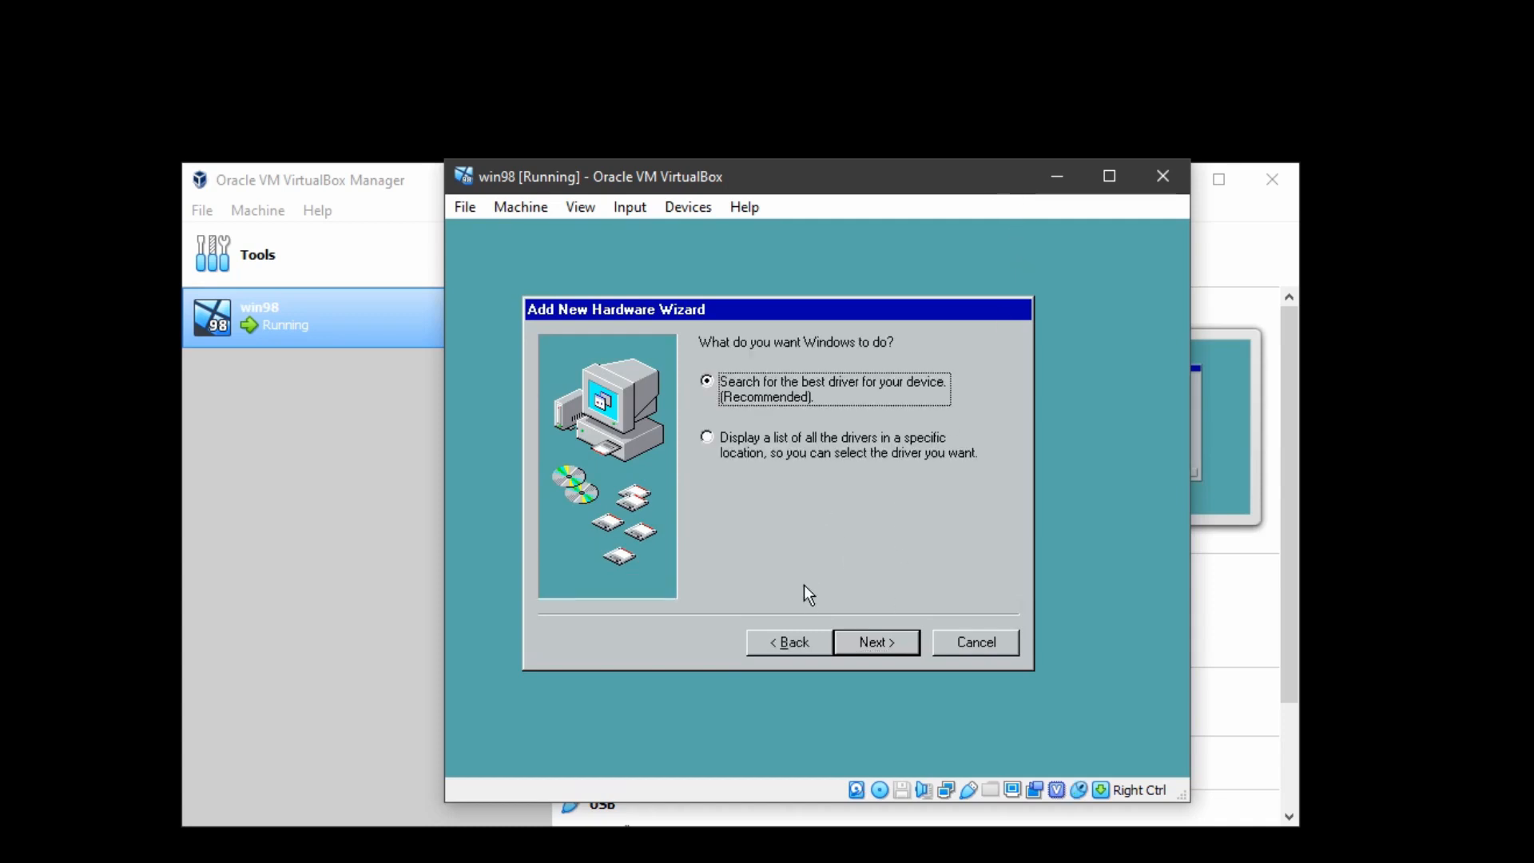
pyautogui.click(872, 647)
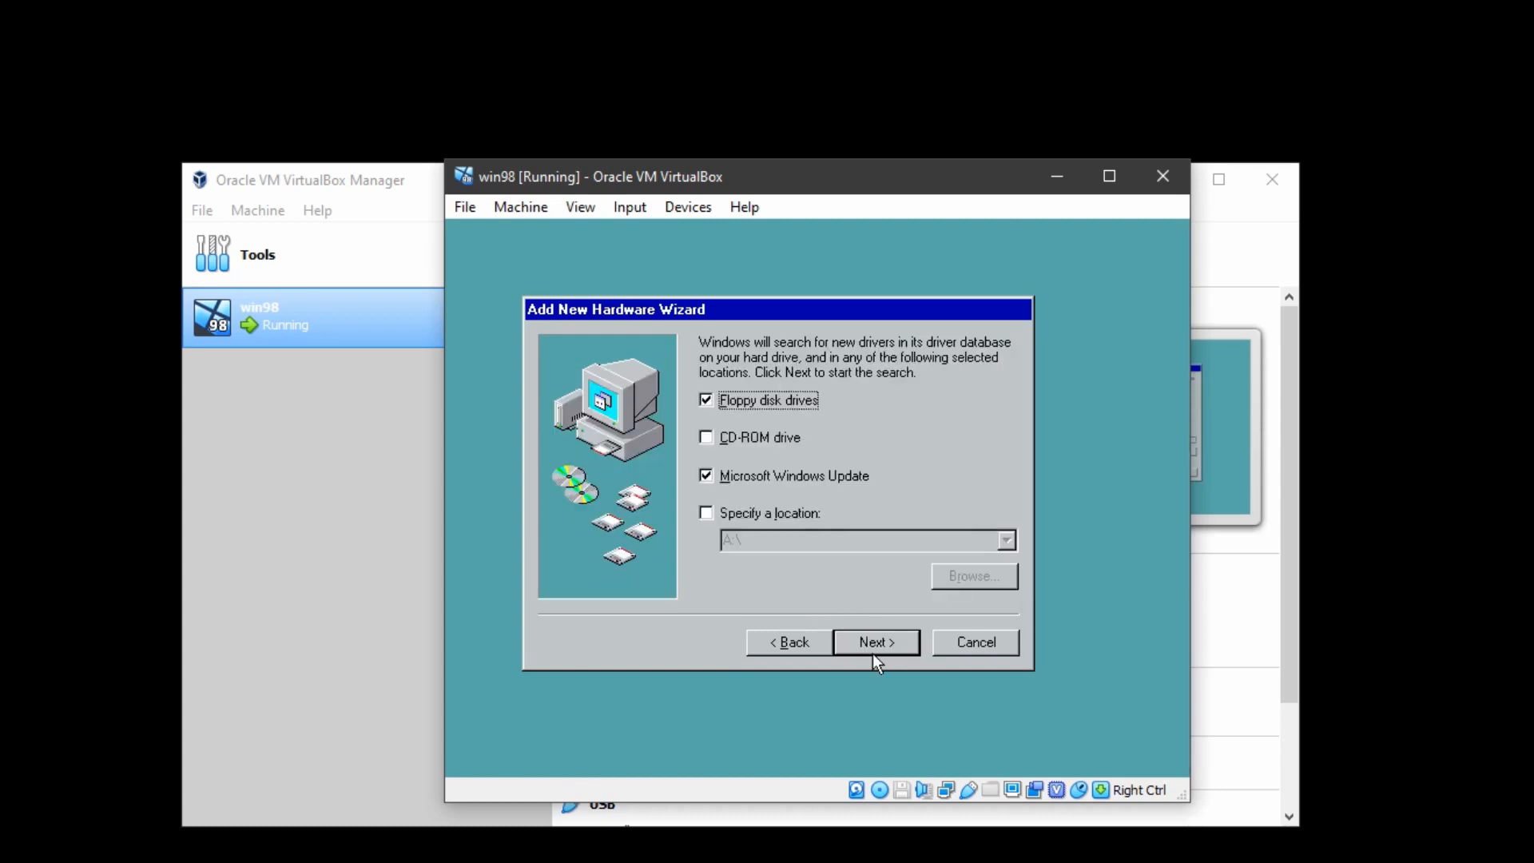
pyautogui.click(722, 438)
pyautogui.click(794, 401)
pyautogui.click(874, 642)
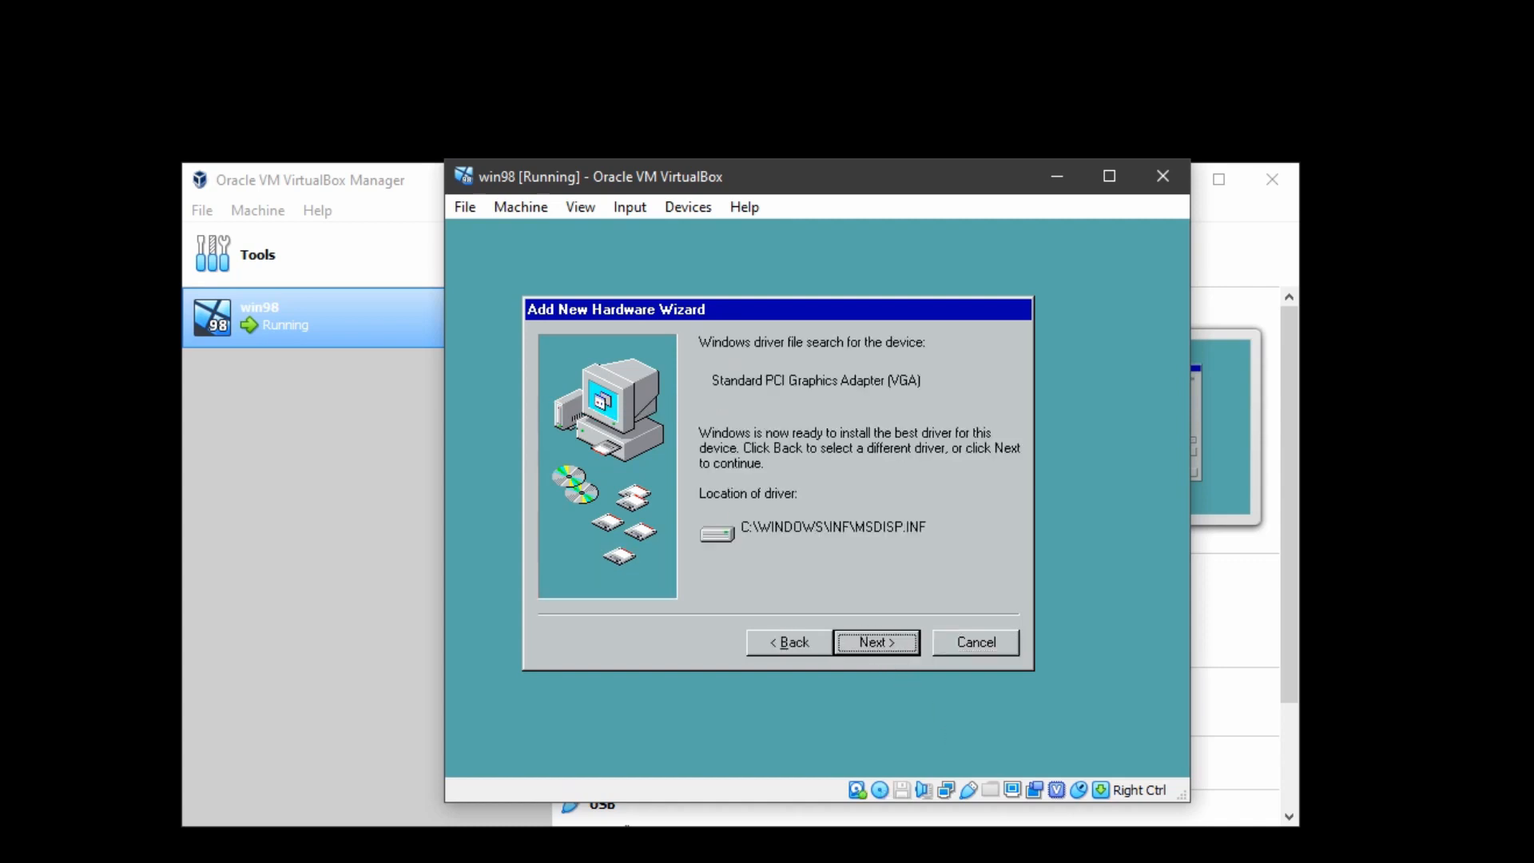
pyautogui.click(869, 640)
pyautogui.click(869, 641)
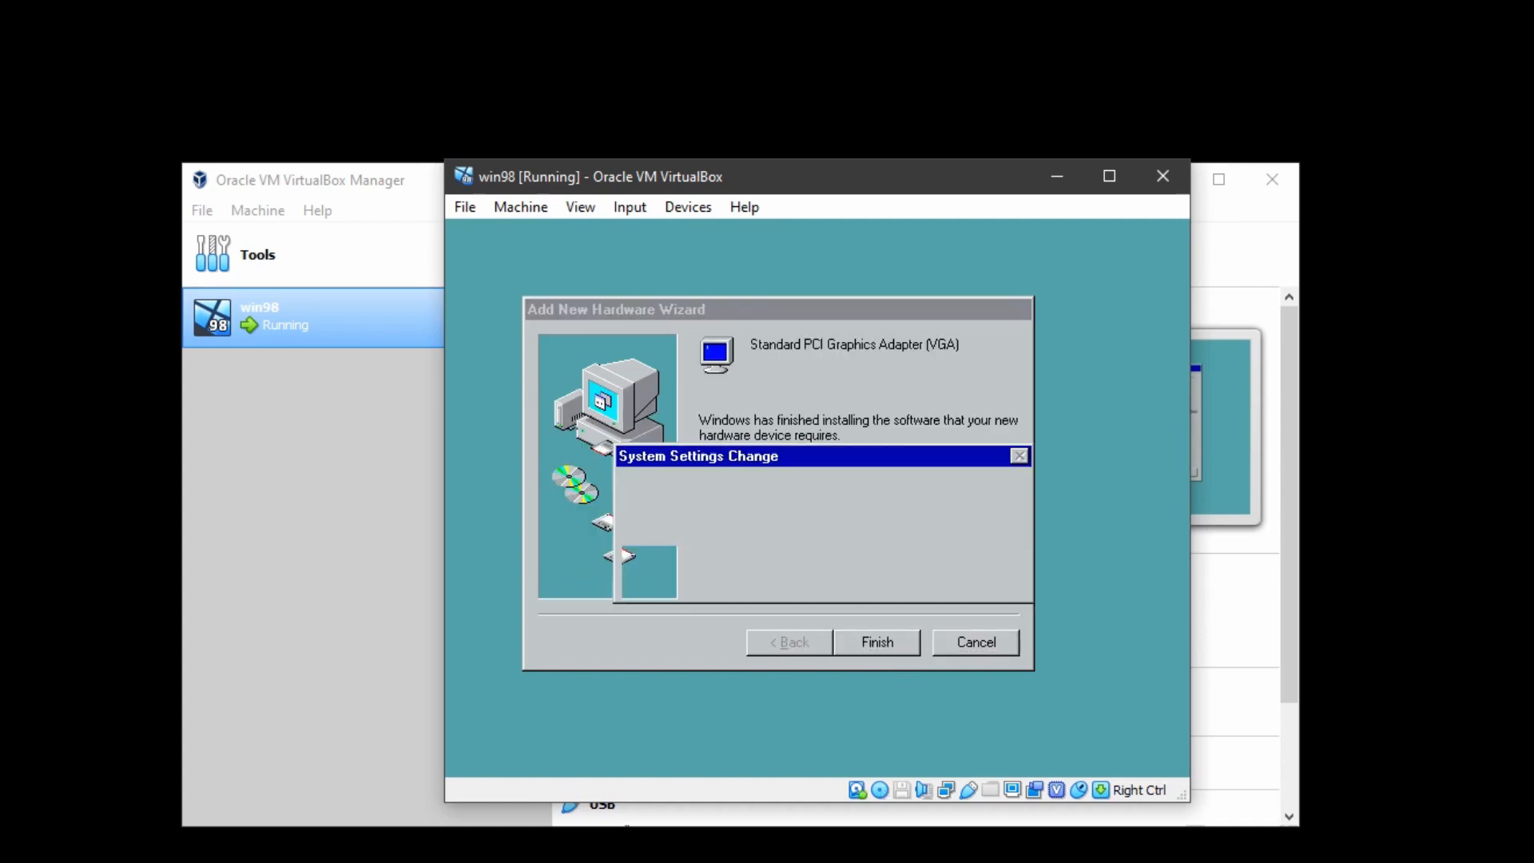
pyautogui.click(754, 573)
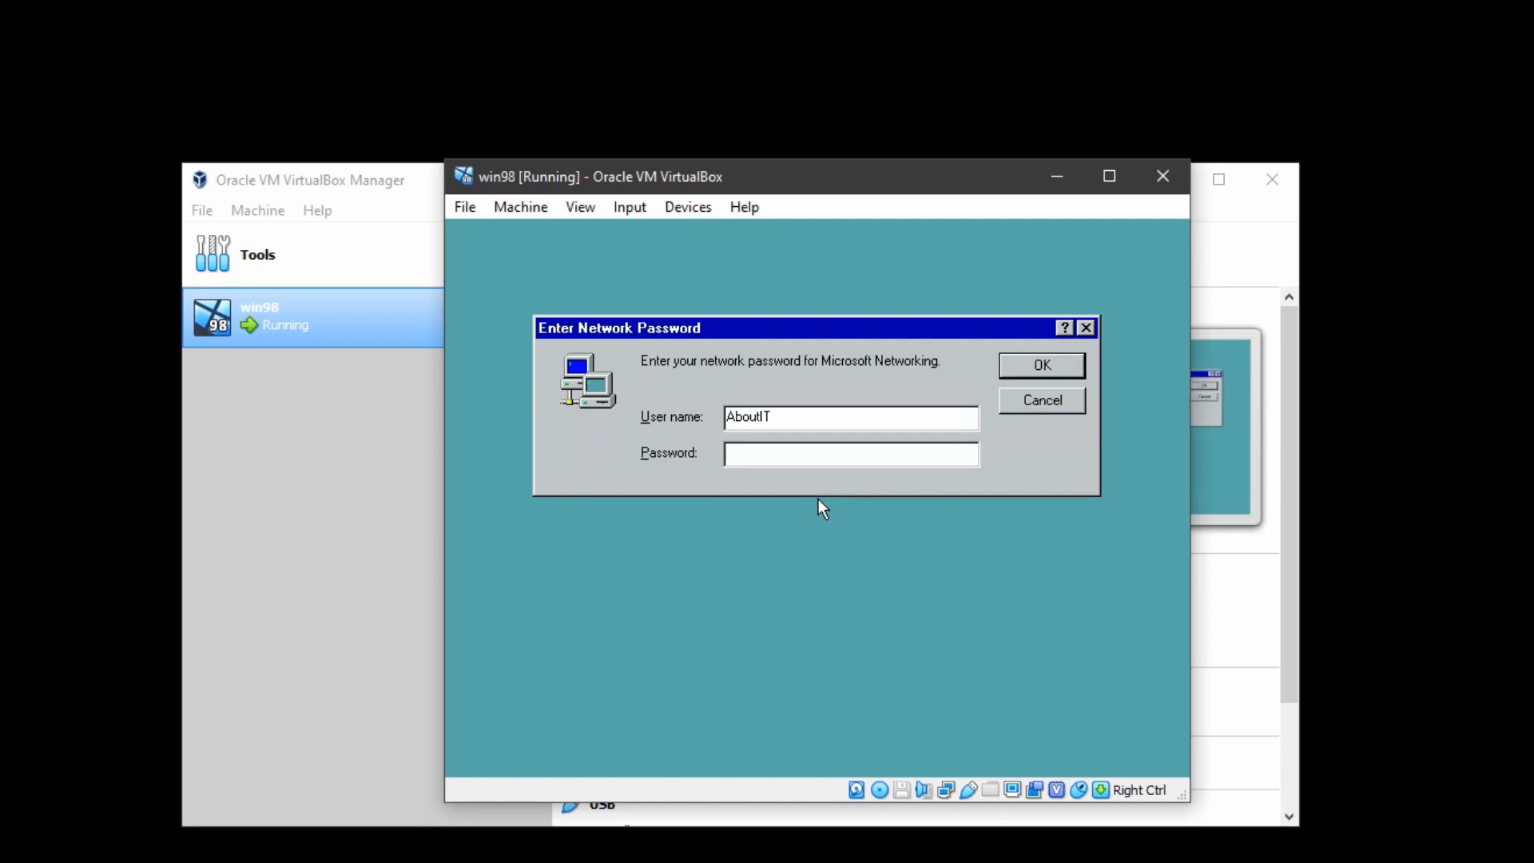
# Log in, switch the graphics driver in SciTech Display Doctor to the SciTech Nucleus Driver, and restart the system
pyautogui.press('Return')
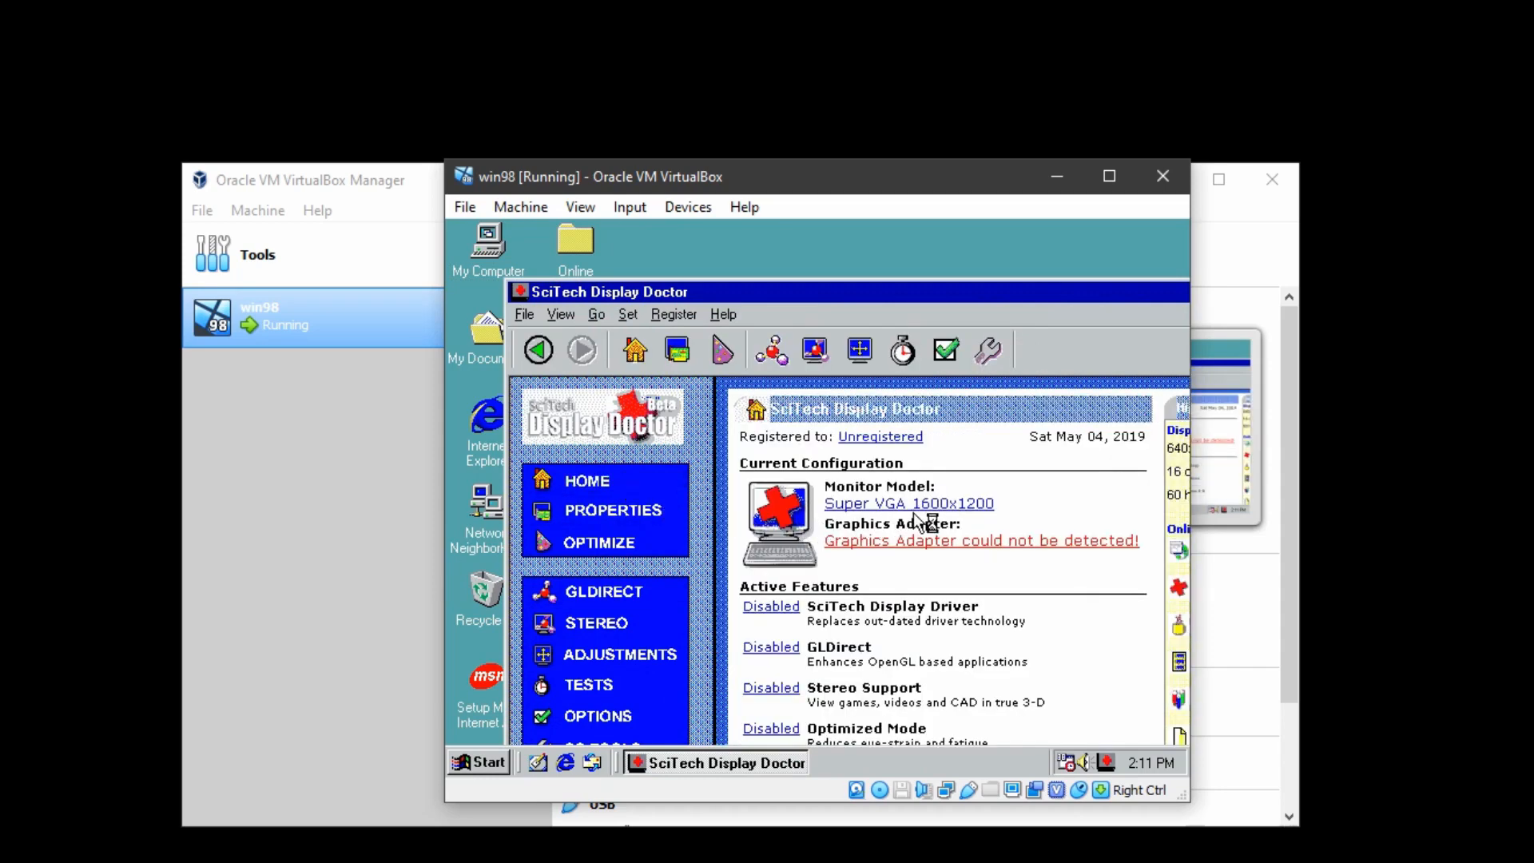
pyautogui.click(955, 544)
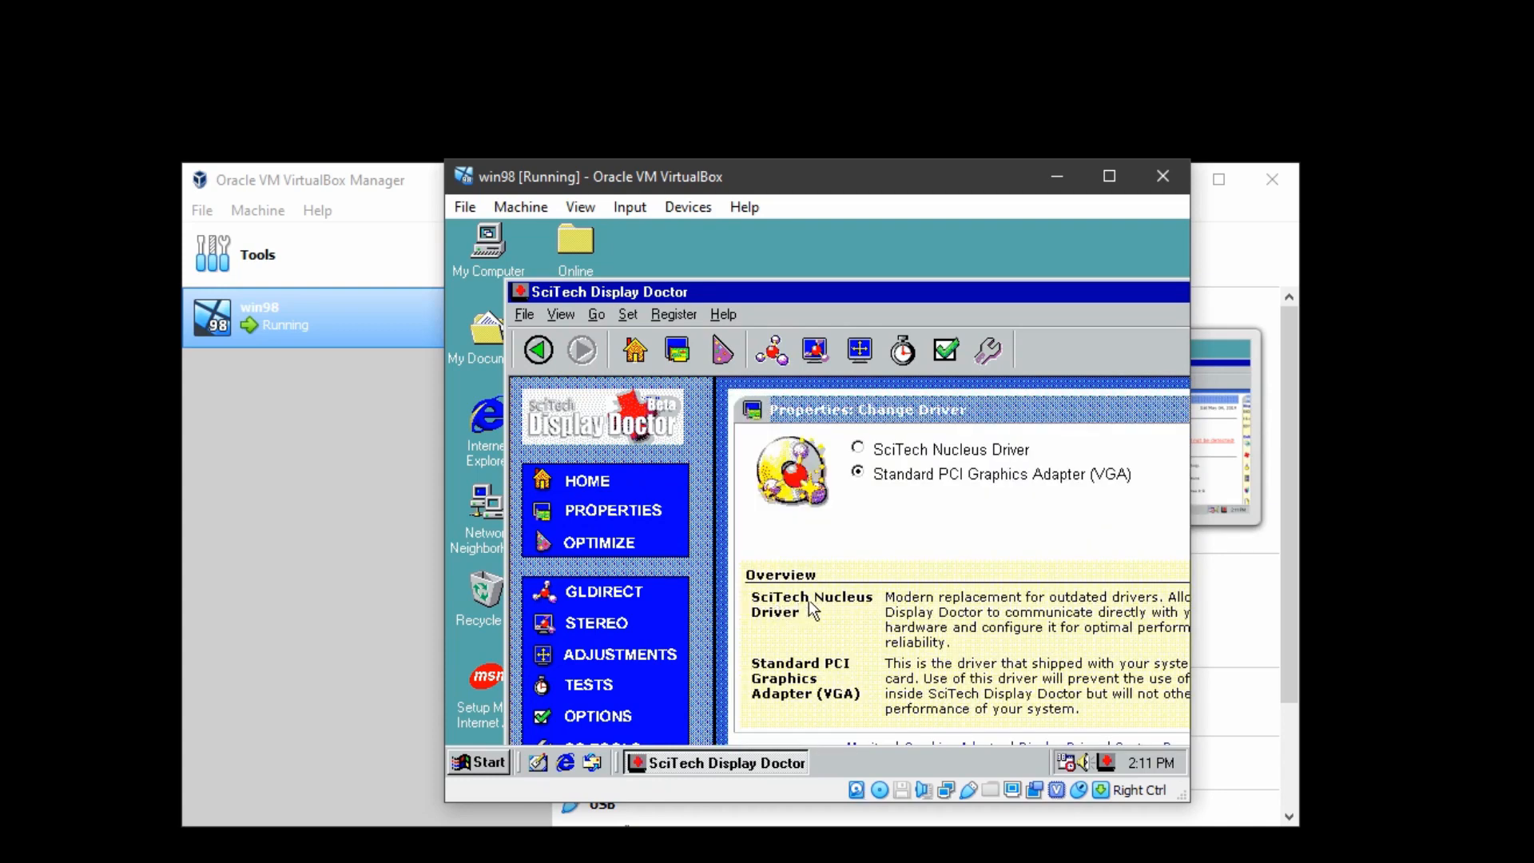
pyautogui.click(866, 451)
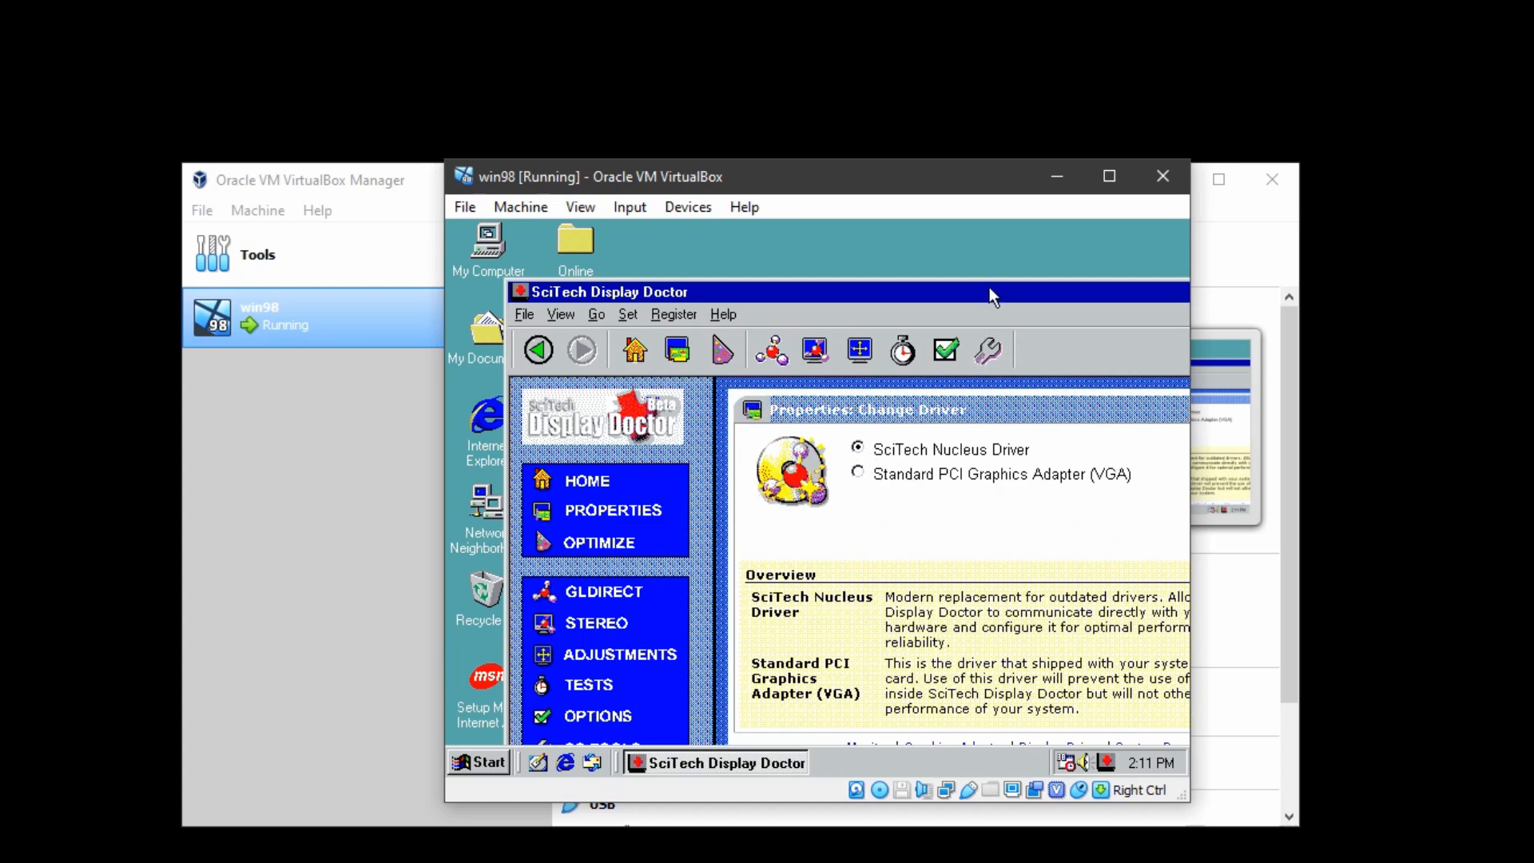
pyautogui.moveTo(990, 291); pyautogui.dragTo(874, 308)
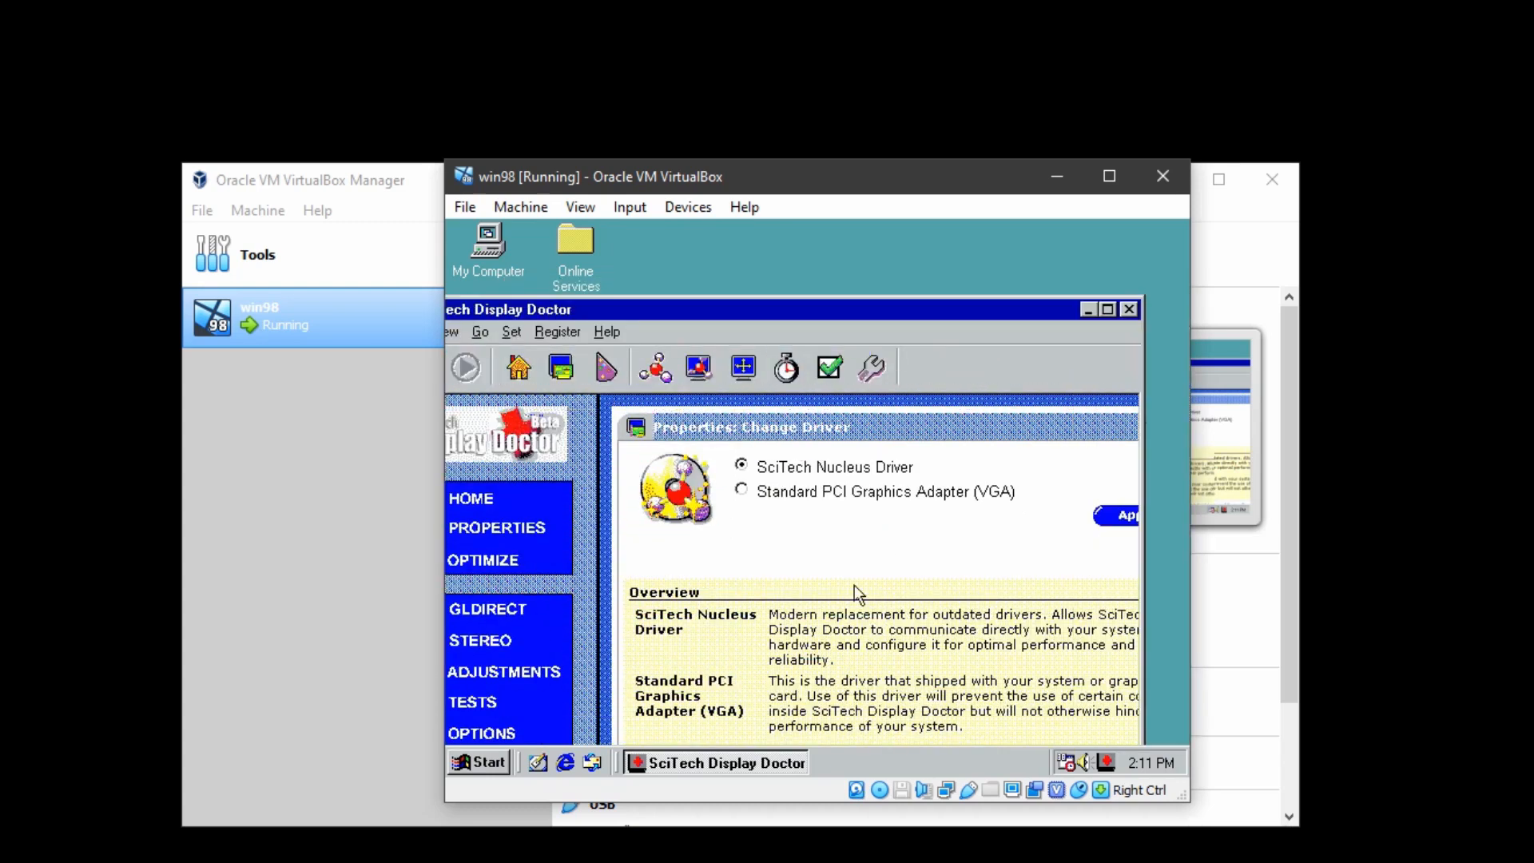
pyautogui.click(1118, 518)
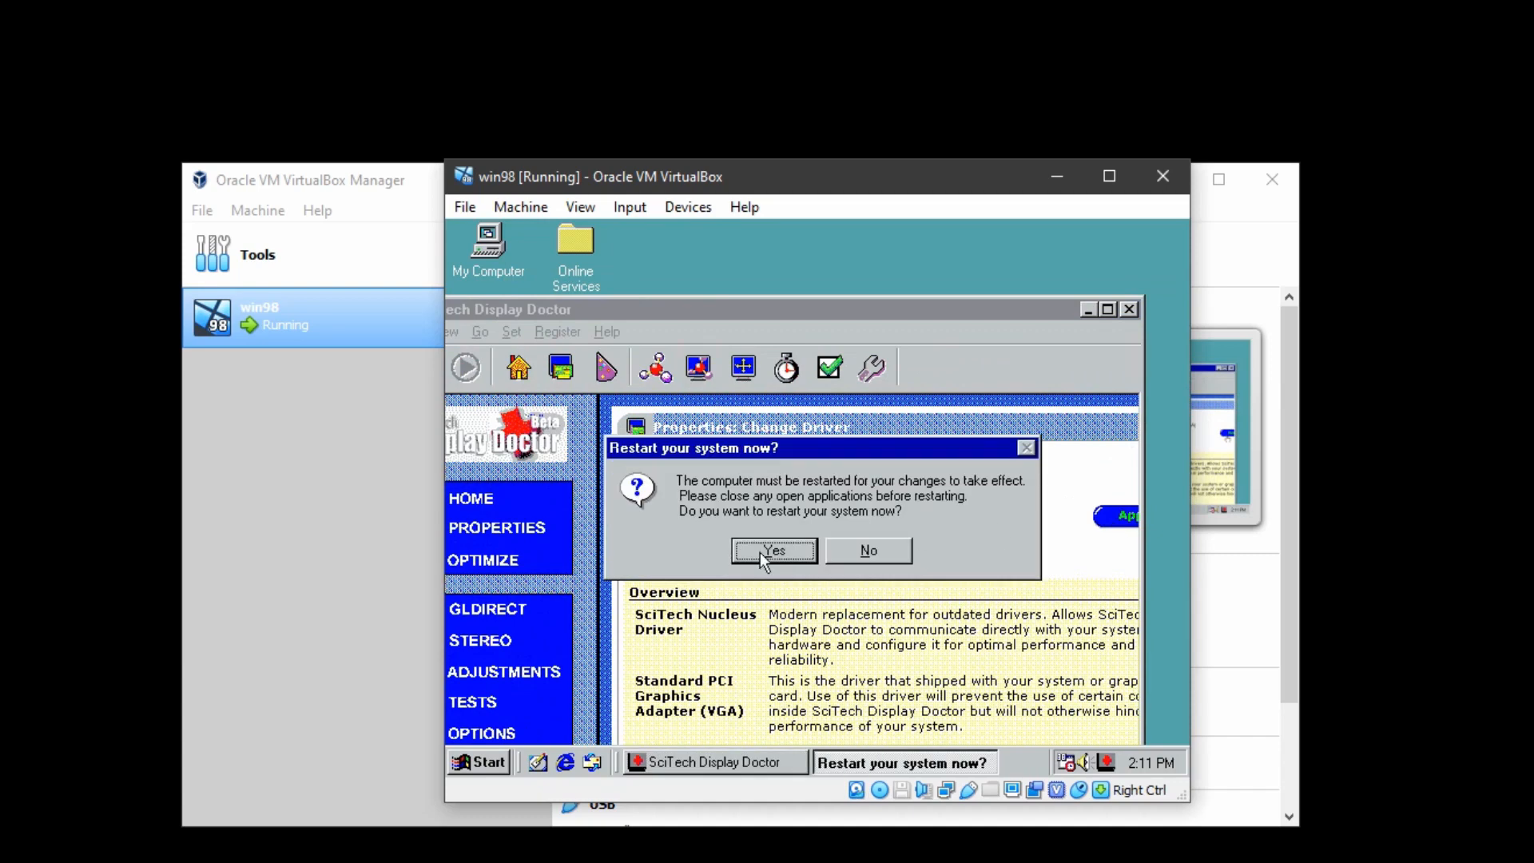
pyautogui.click(768, 551)
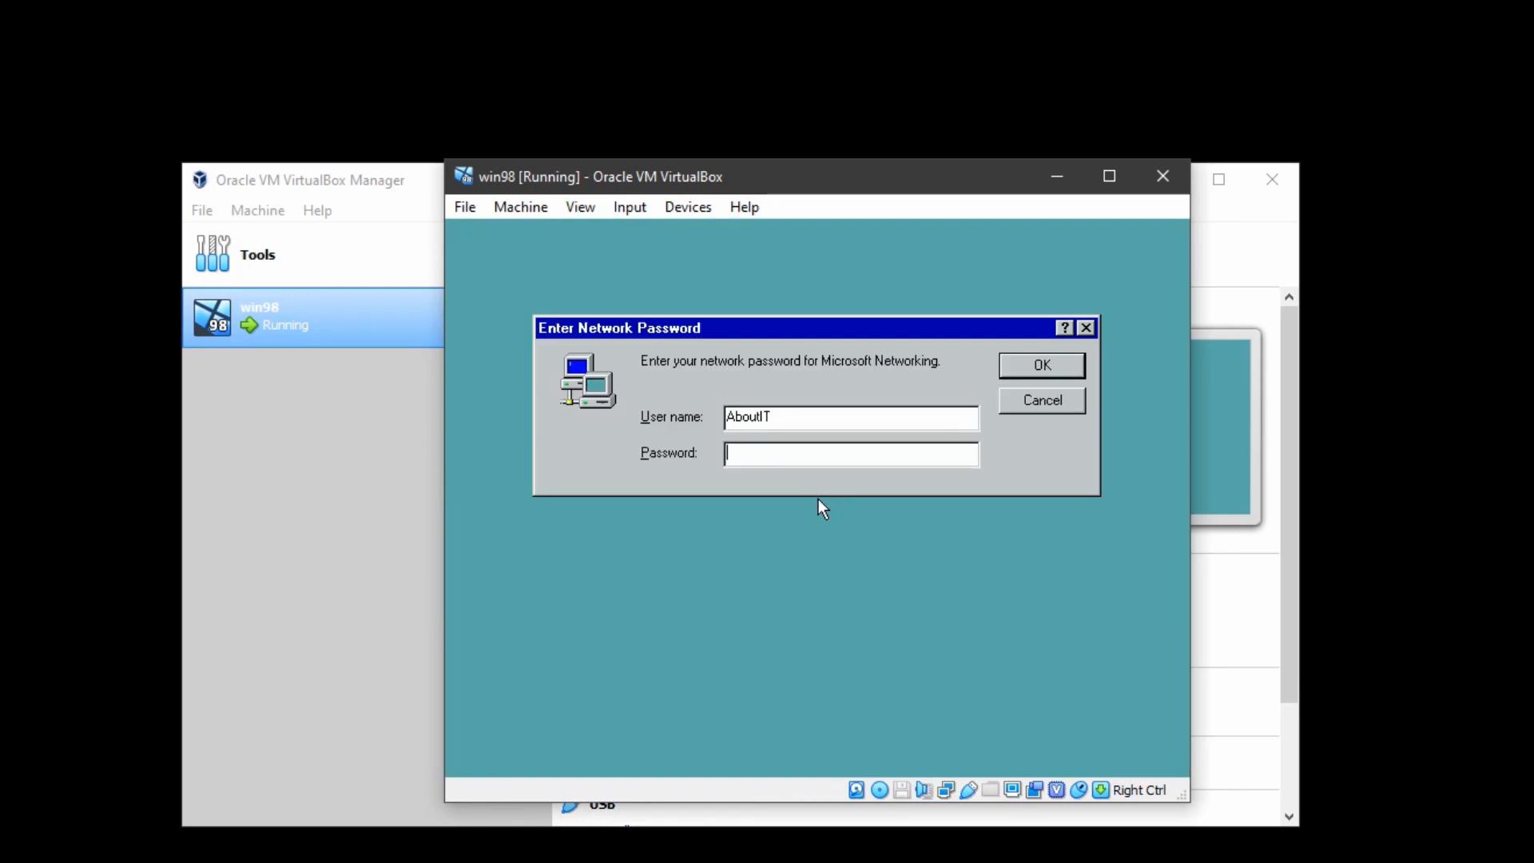
# Log in and check the detected graphics adapter, the active Windows display driver and the driver selection in SciTech Display Doctor
pyautogui.press('Return')
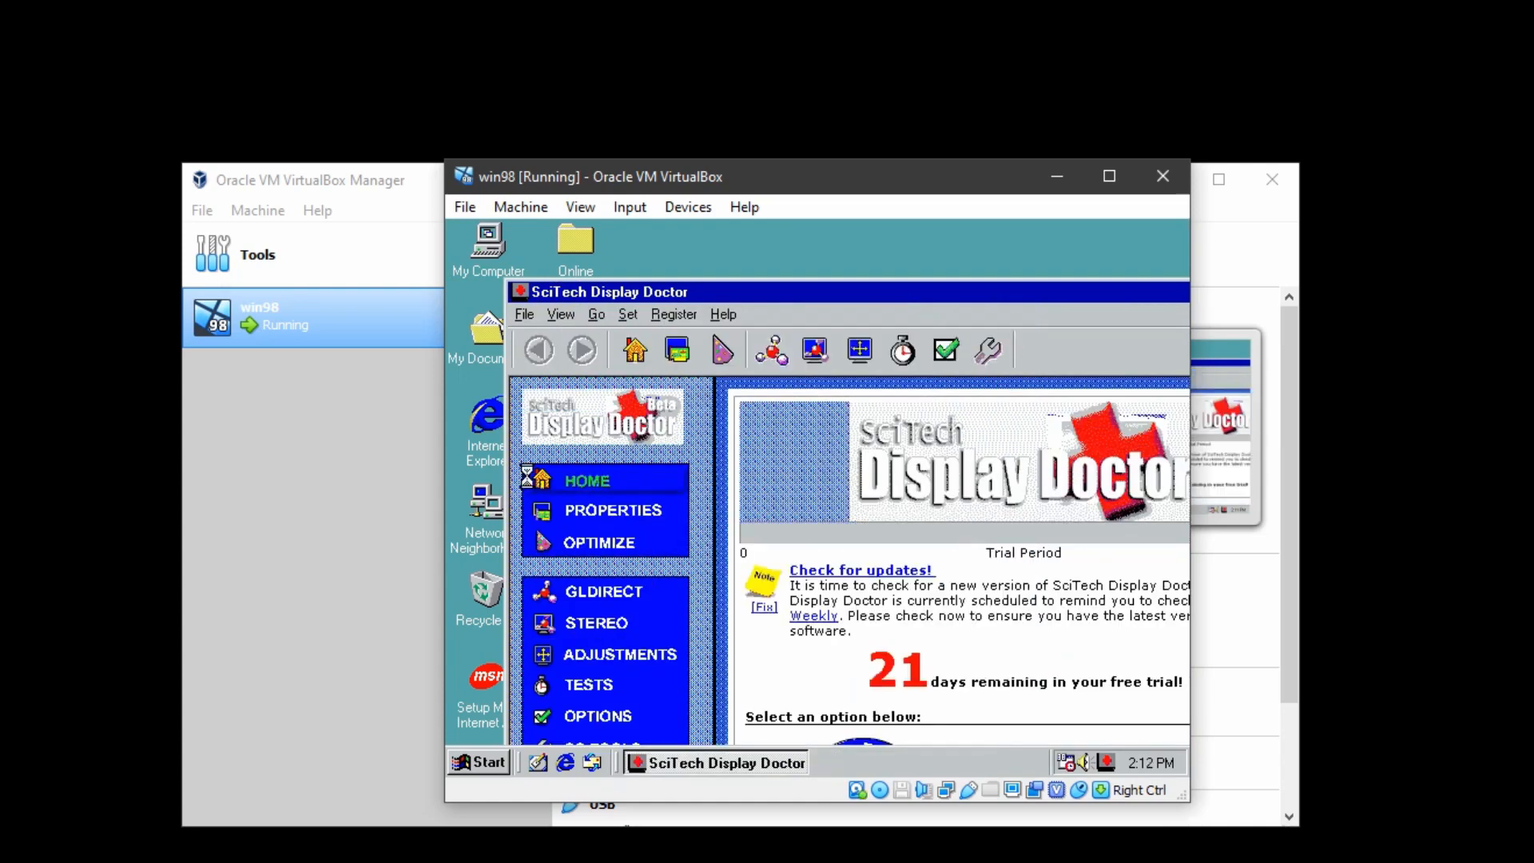
pyautogui.click(524, 470)
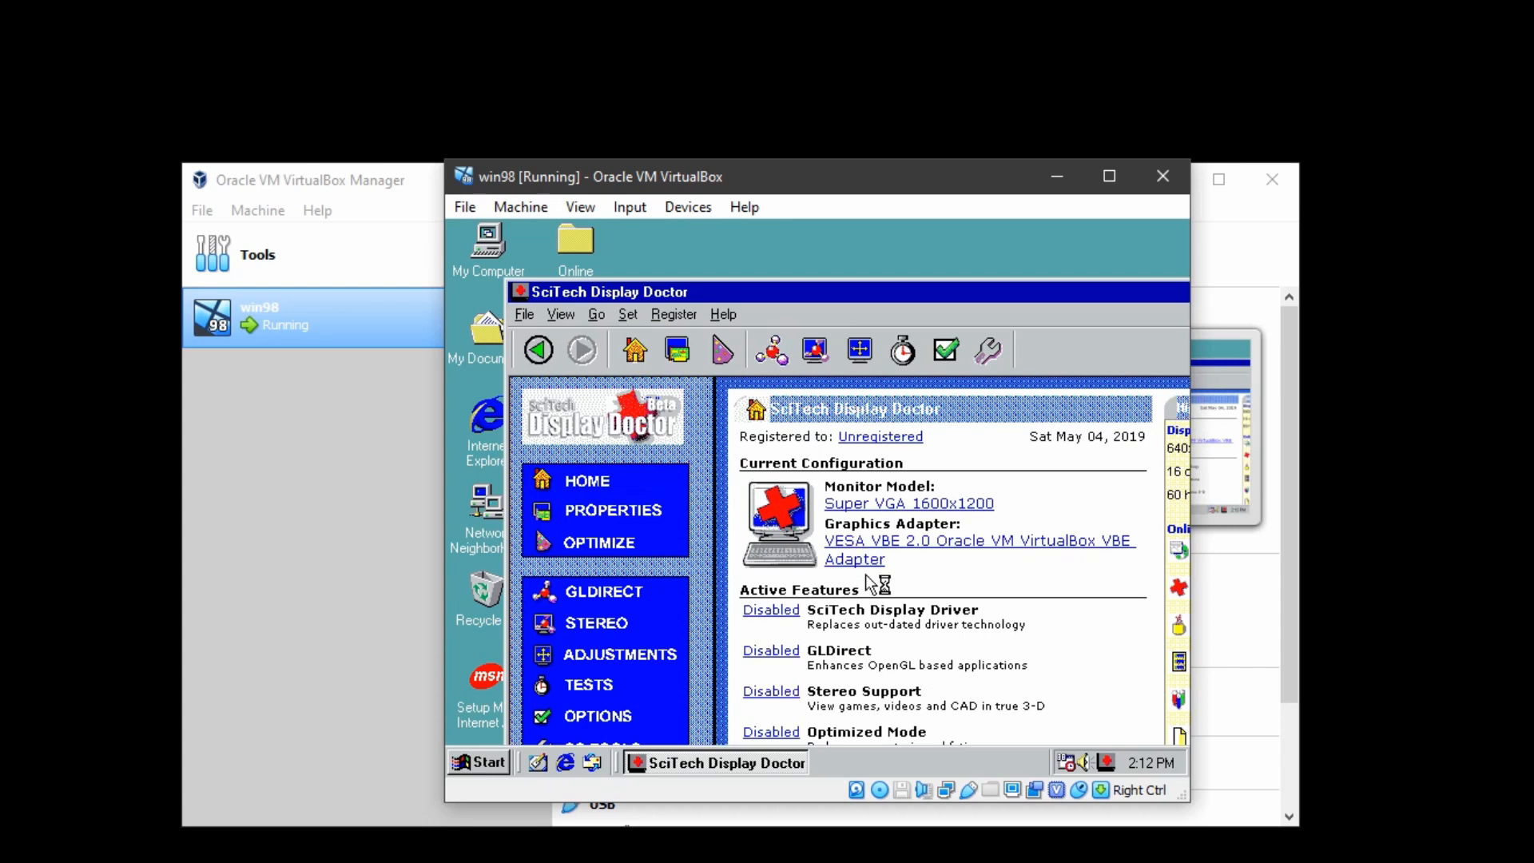
pyautogui.click(635, 510)
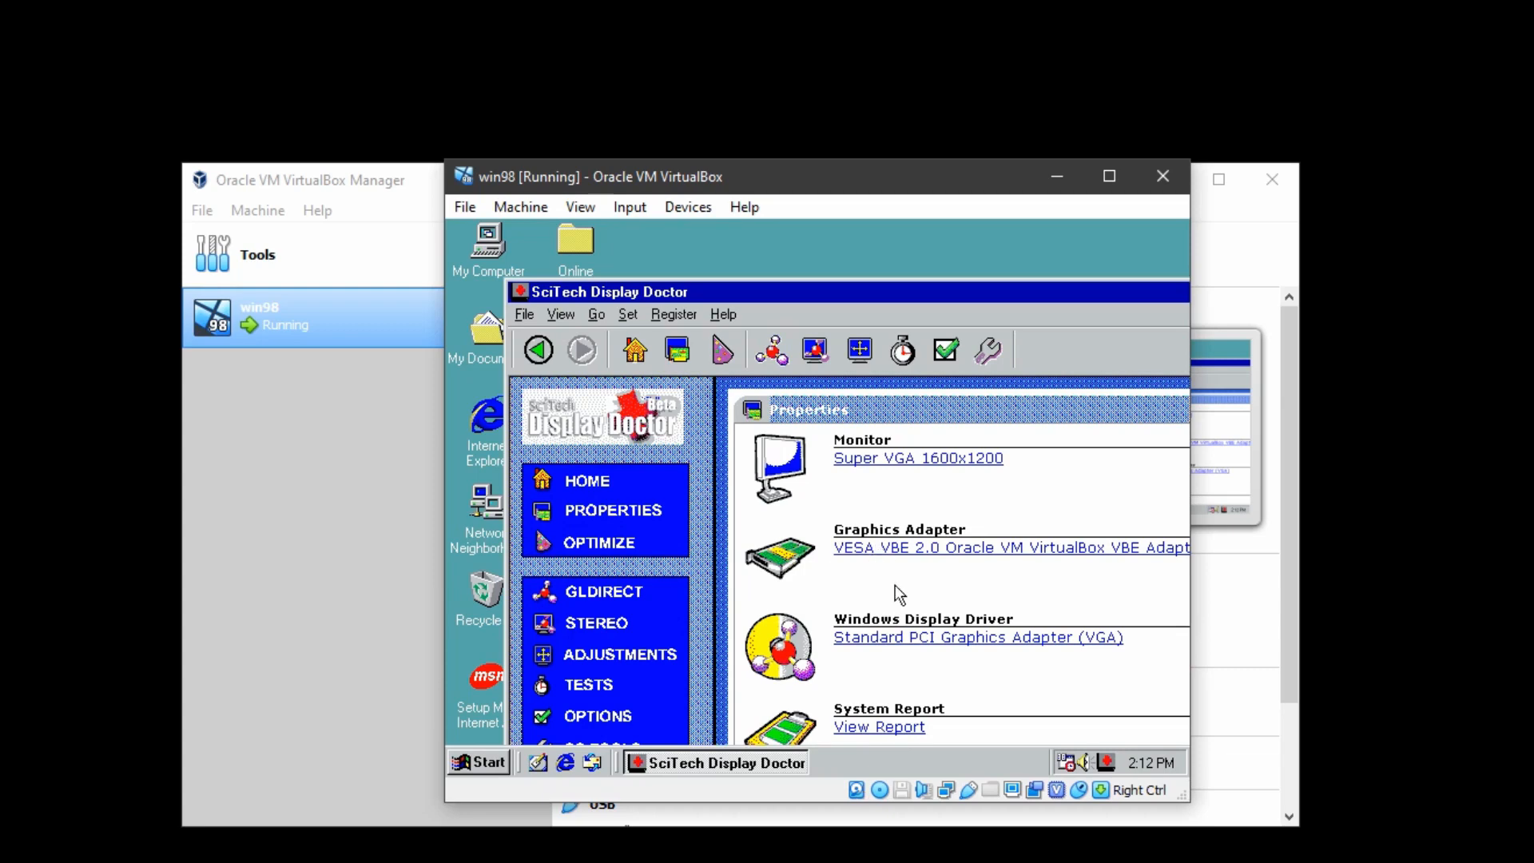
pyautogui.click(966, 639)
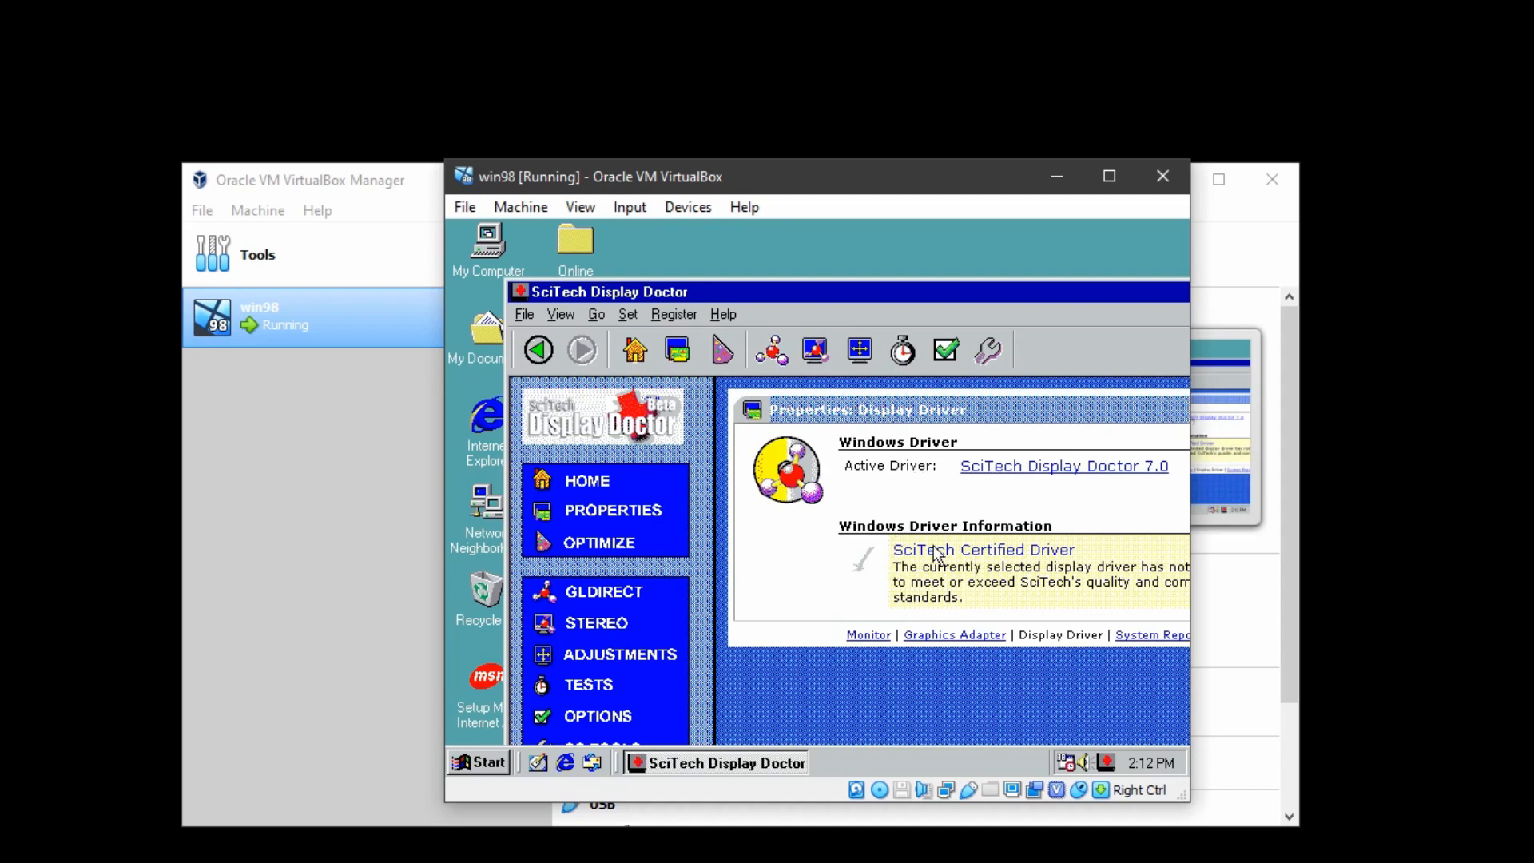
pyautogui.click(633, 482)
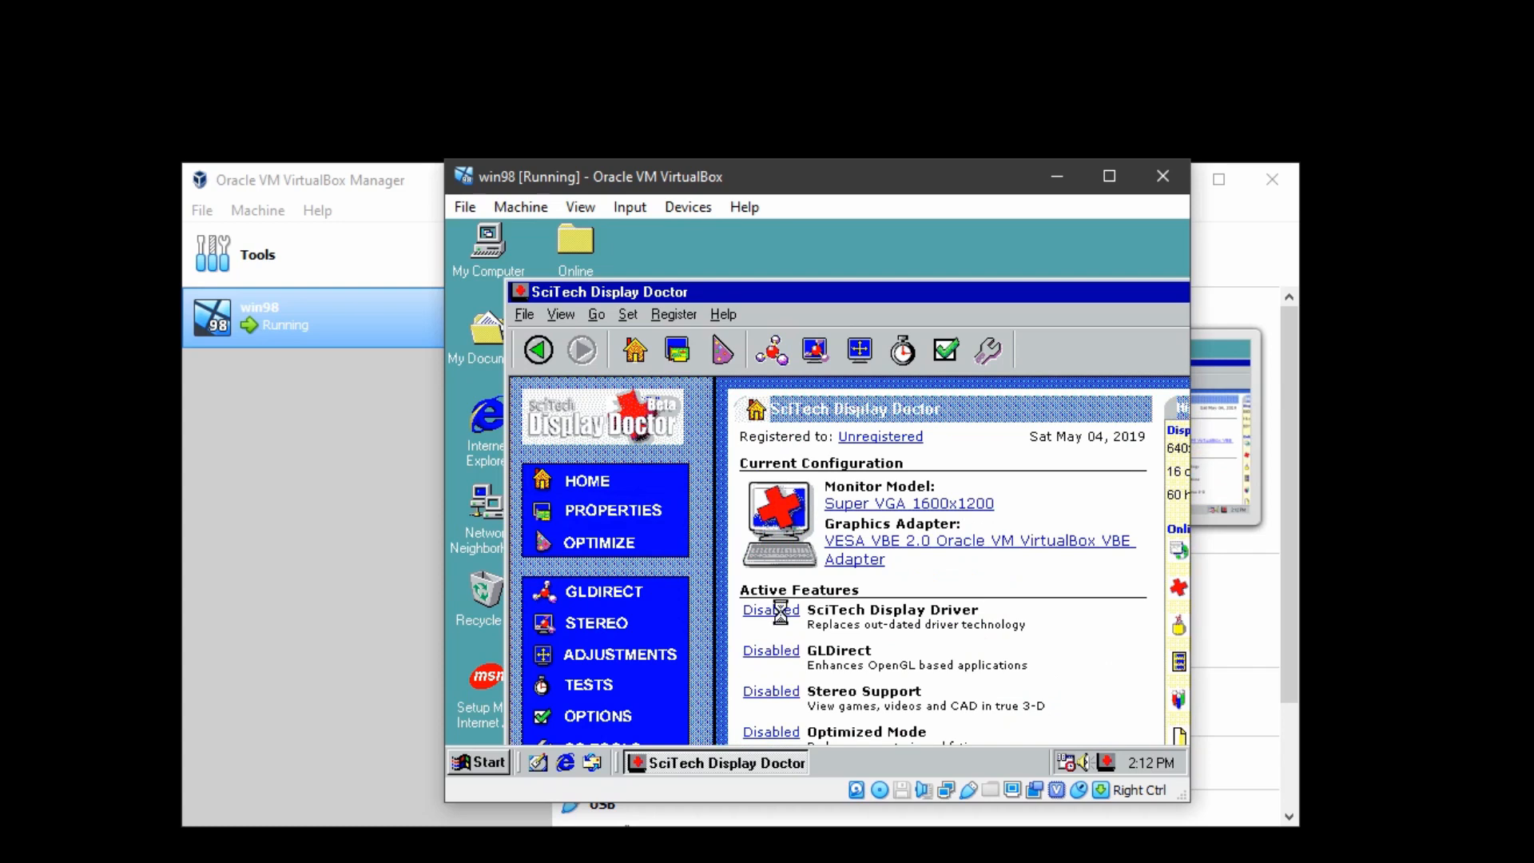
pyautogui.click(774, 603)
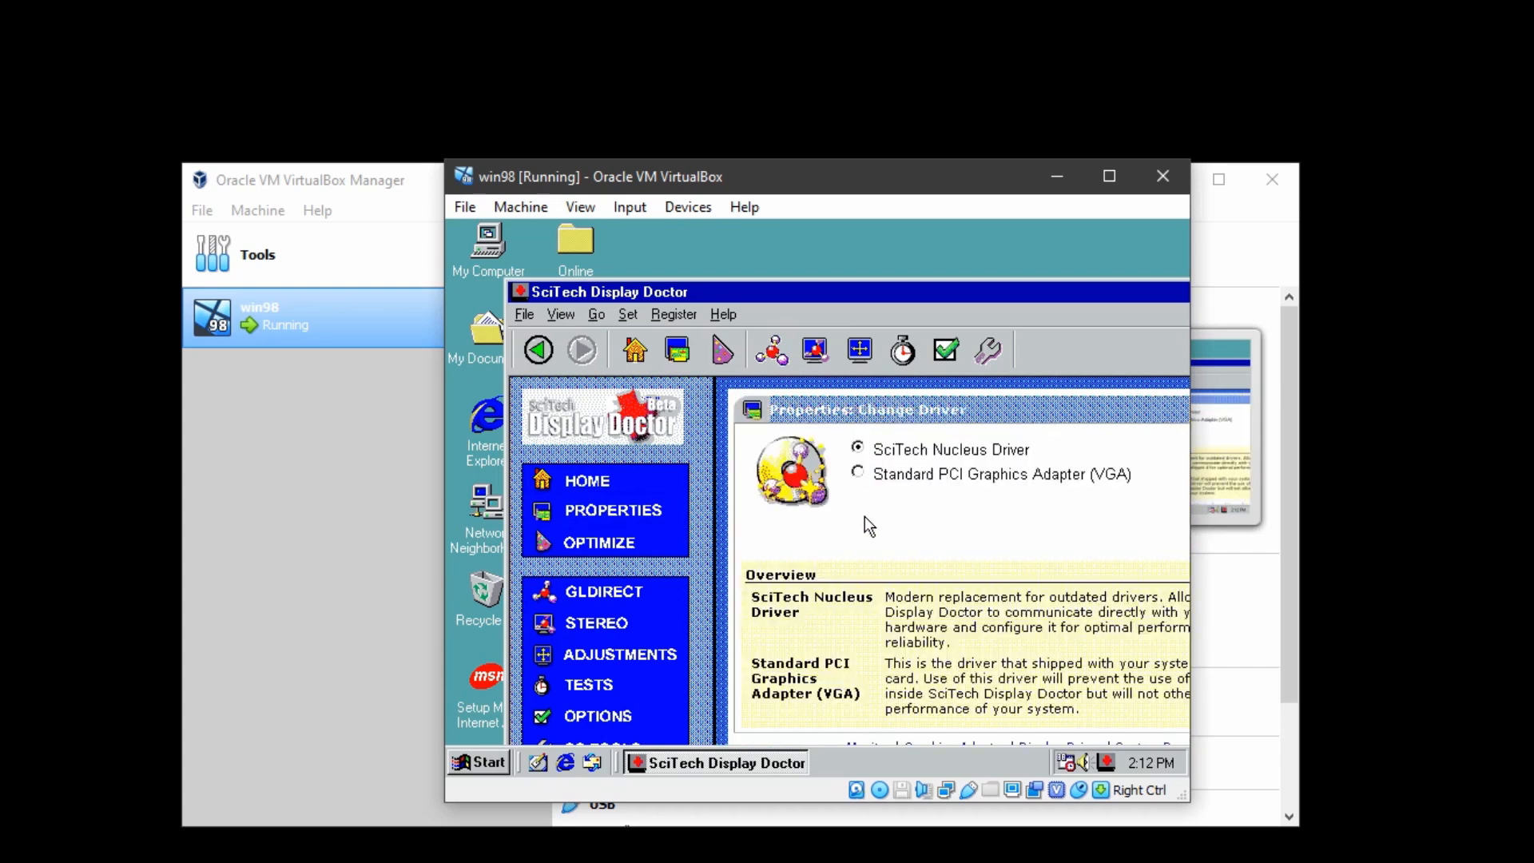
# Set the Windows display colors to High Color (16 bit) and restart the computer
pyautogui.rightClick(767, 264)
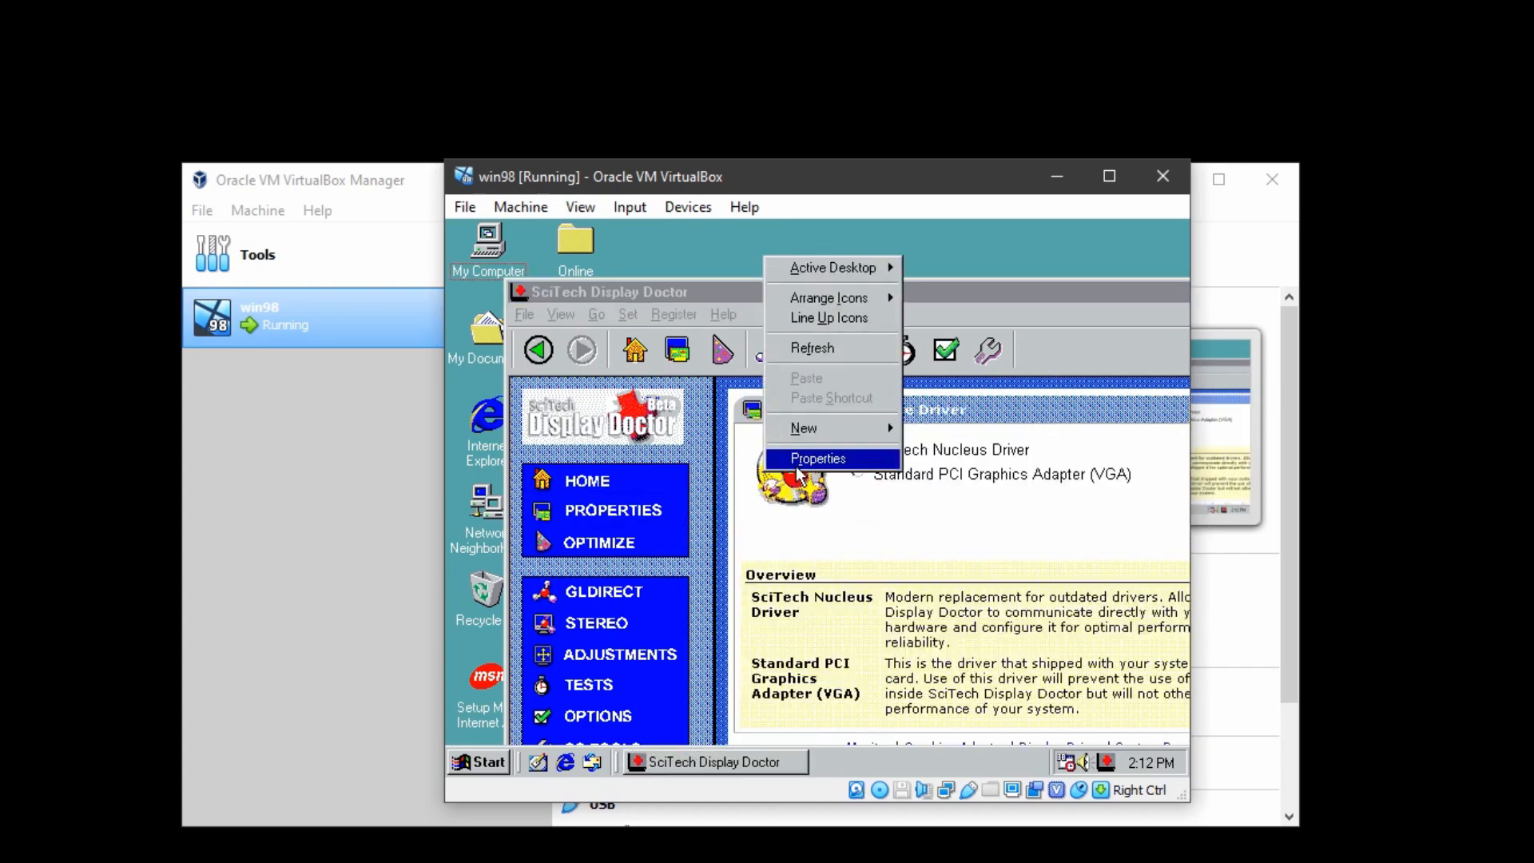
pyautogui.click(799, 459)
pyautogui.click(835, 266)
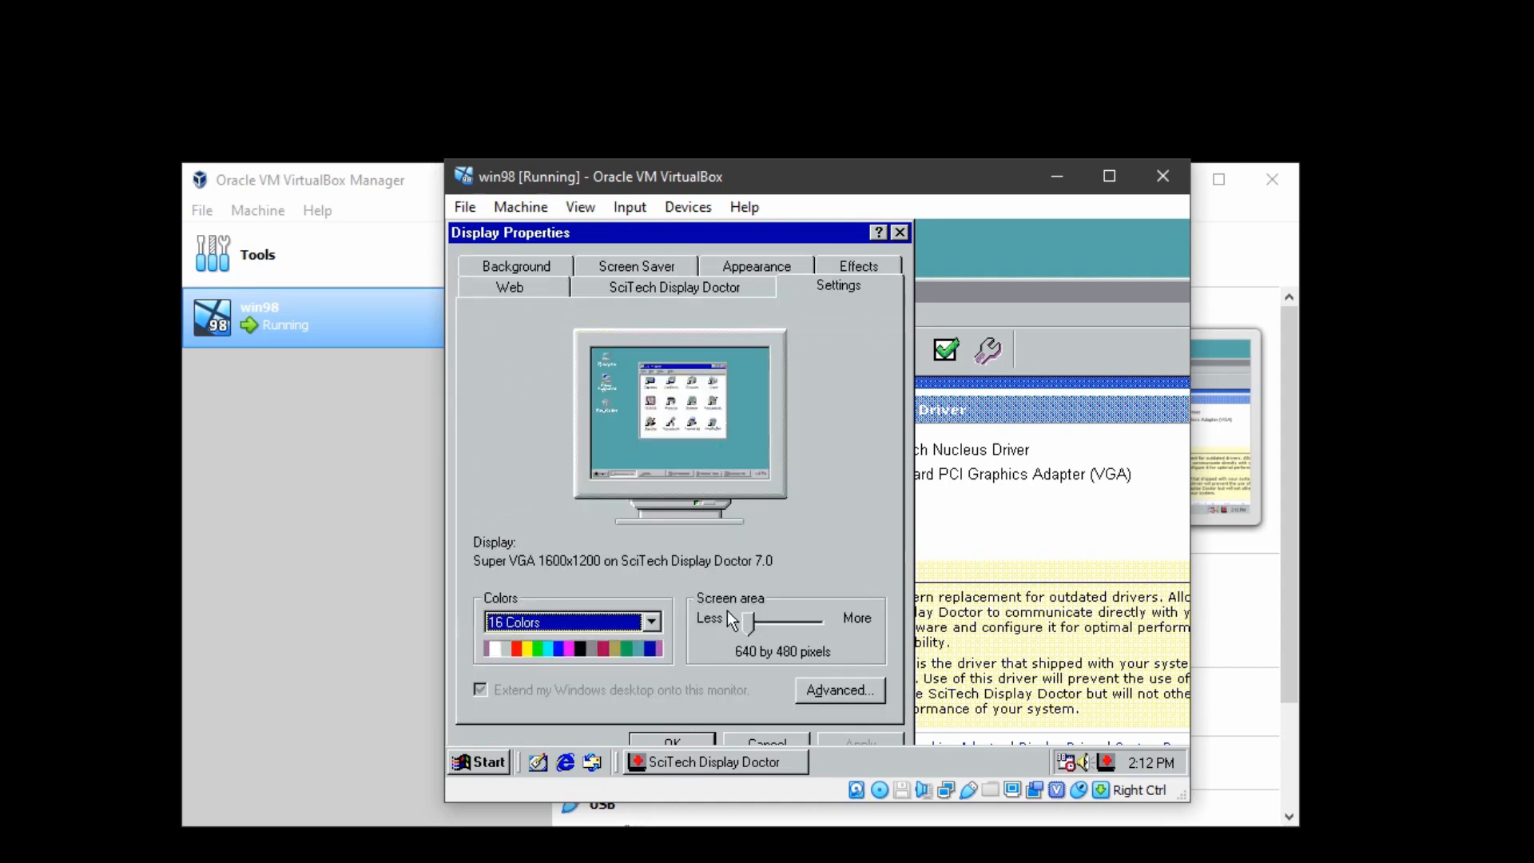
pyautogui.click(619, 621)
pyautogui.click(528, 675)
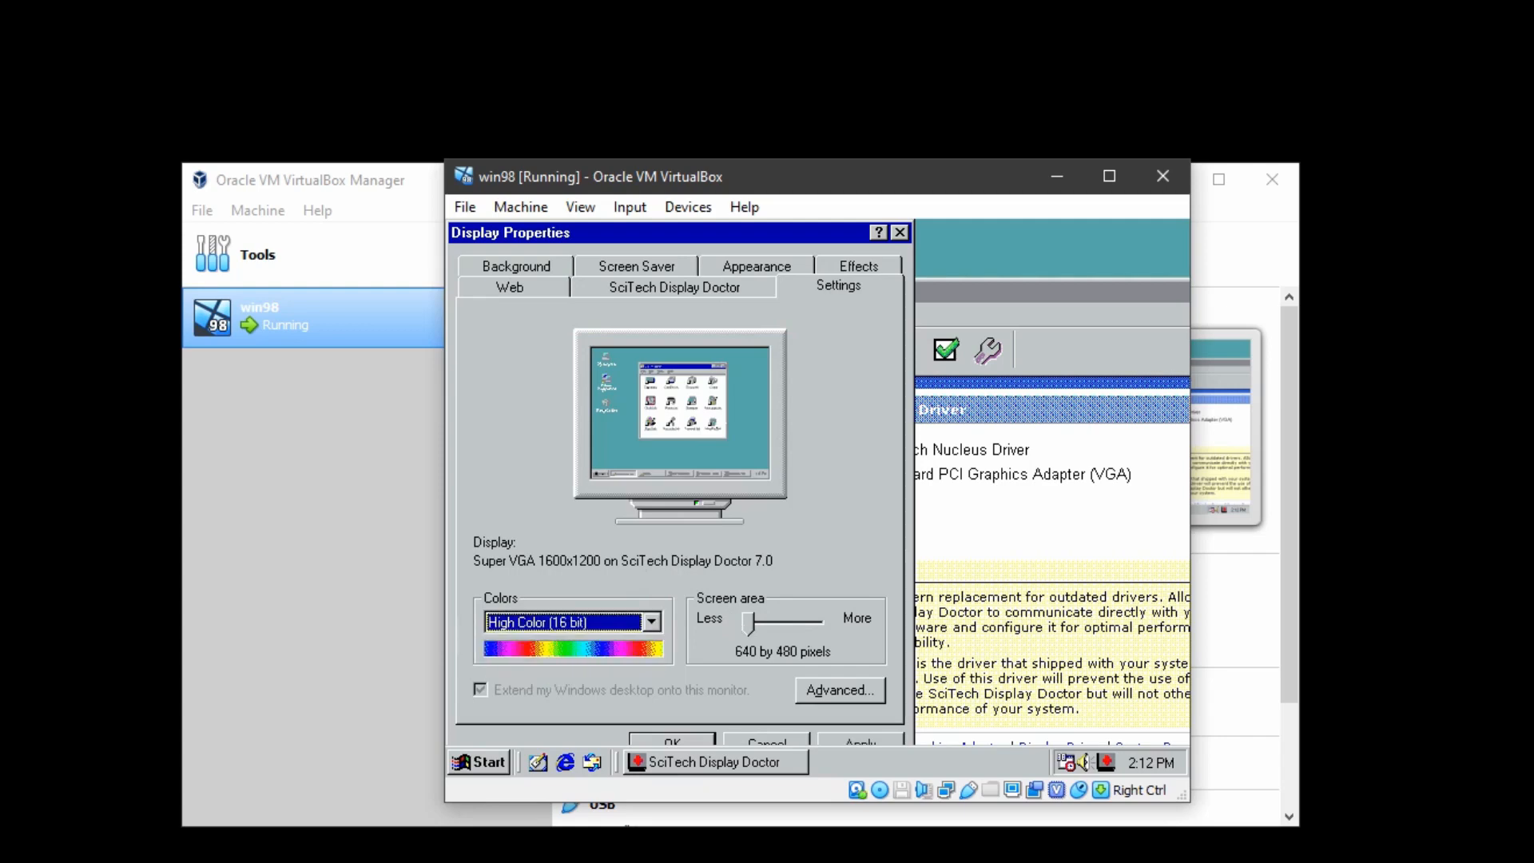
pyautogui.click(685, 741)
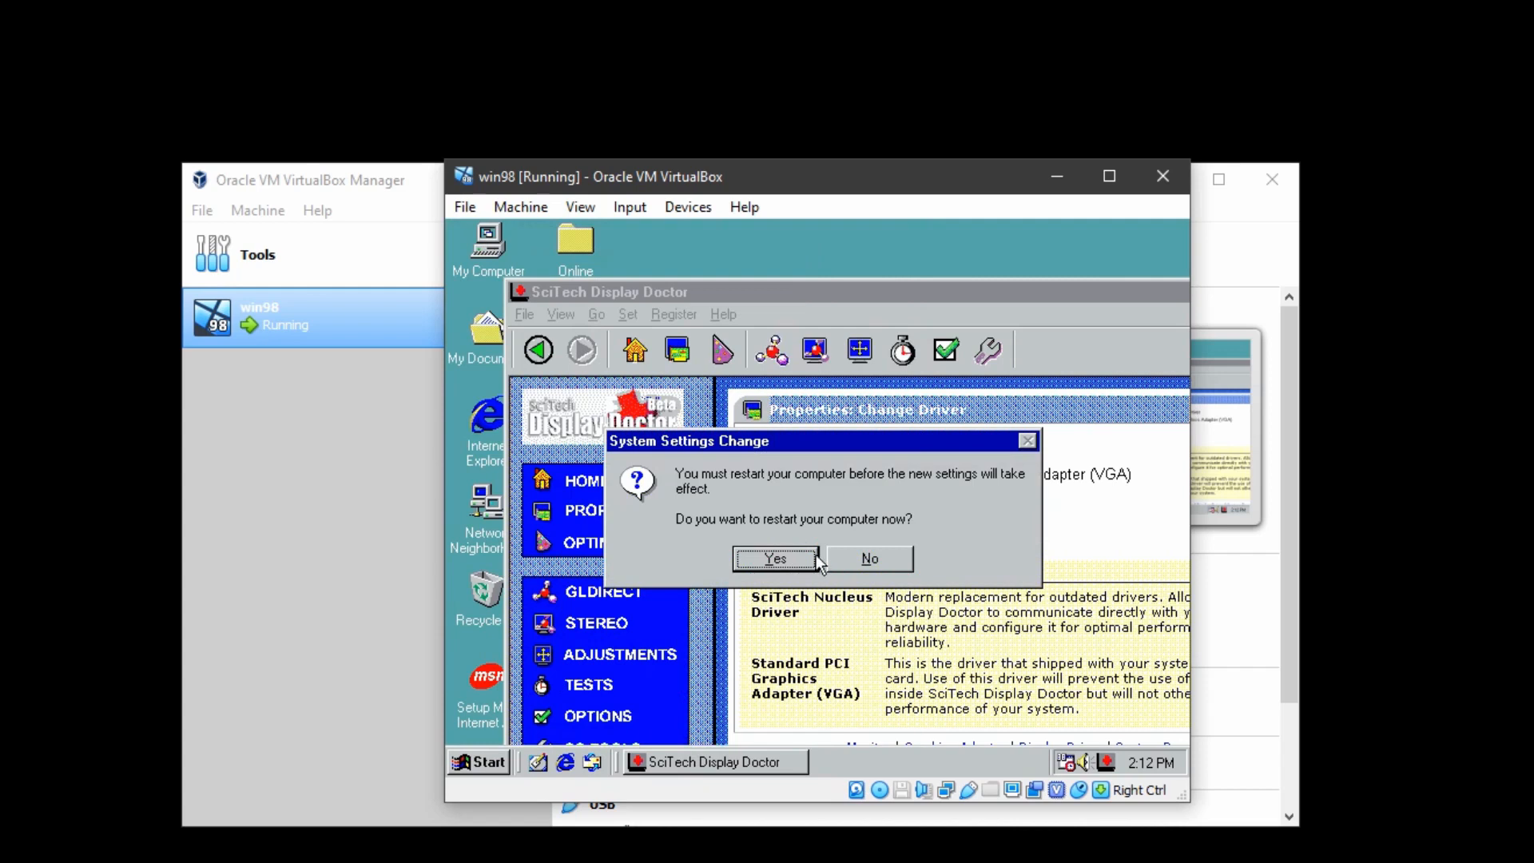
pyautogui.click(810, 559)
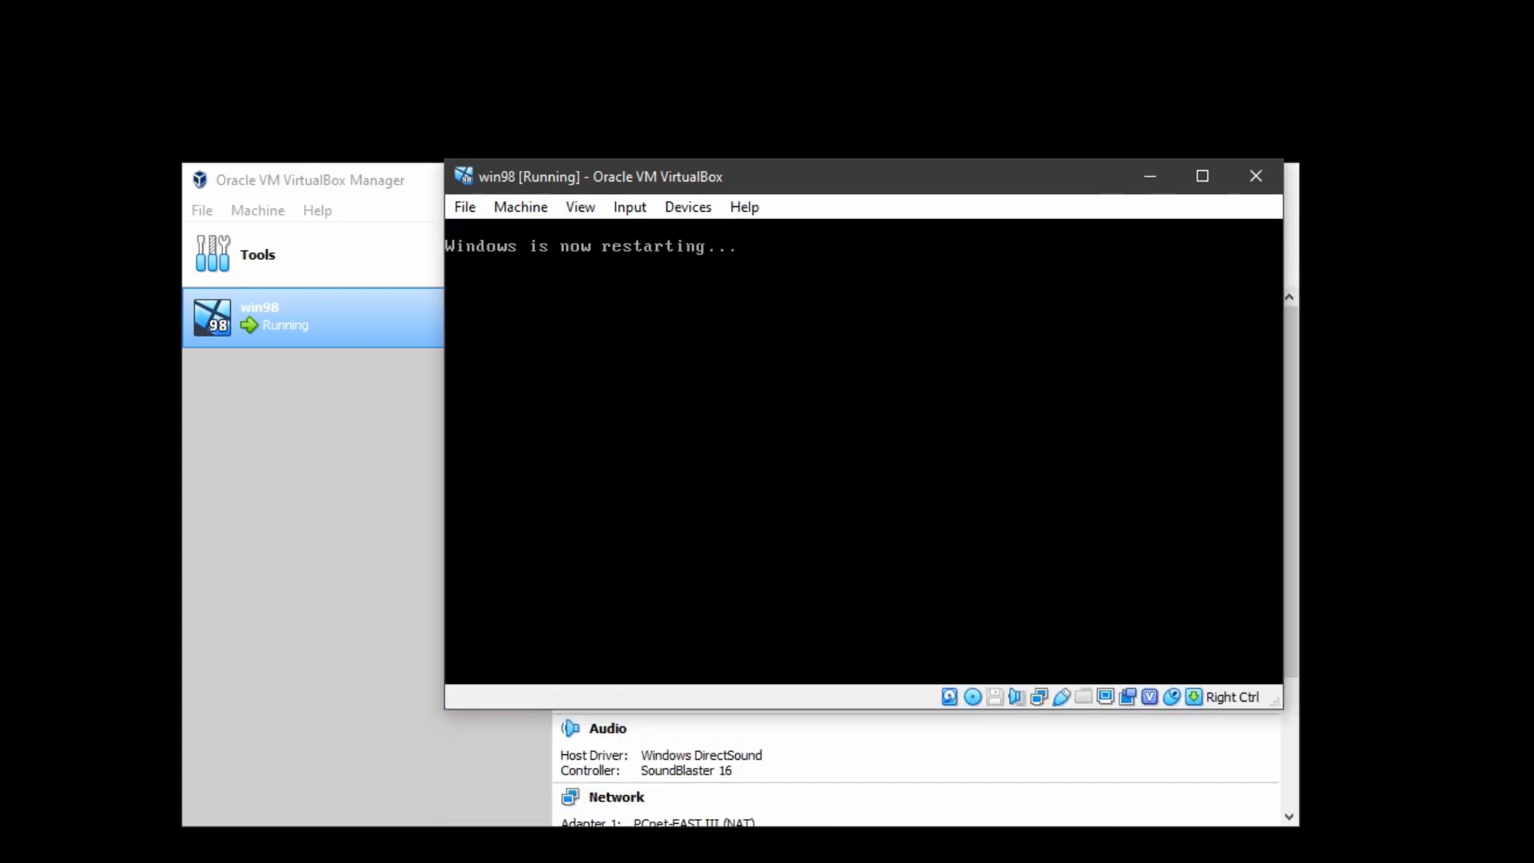
# Send Ctrl-Alt-Del to the virtual machine stuck at restarting and start Windows in Normal mode
pyautogui.click(639, 208)
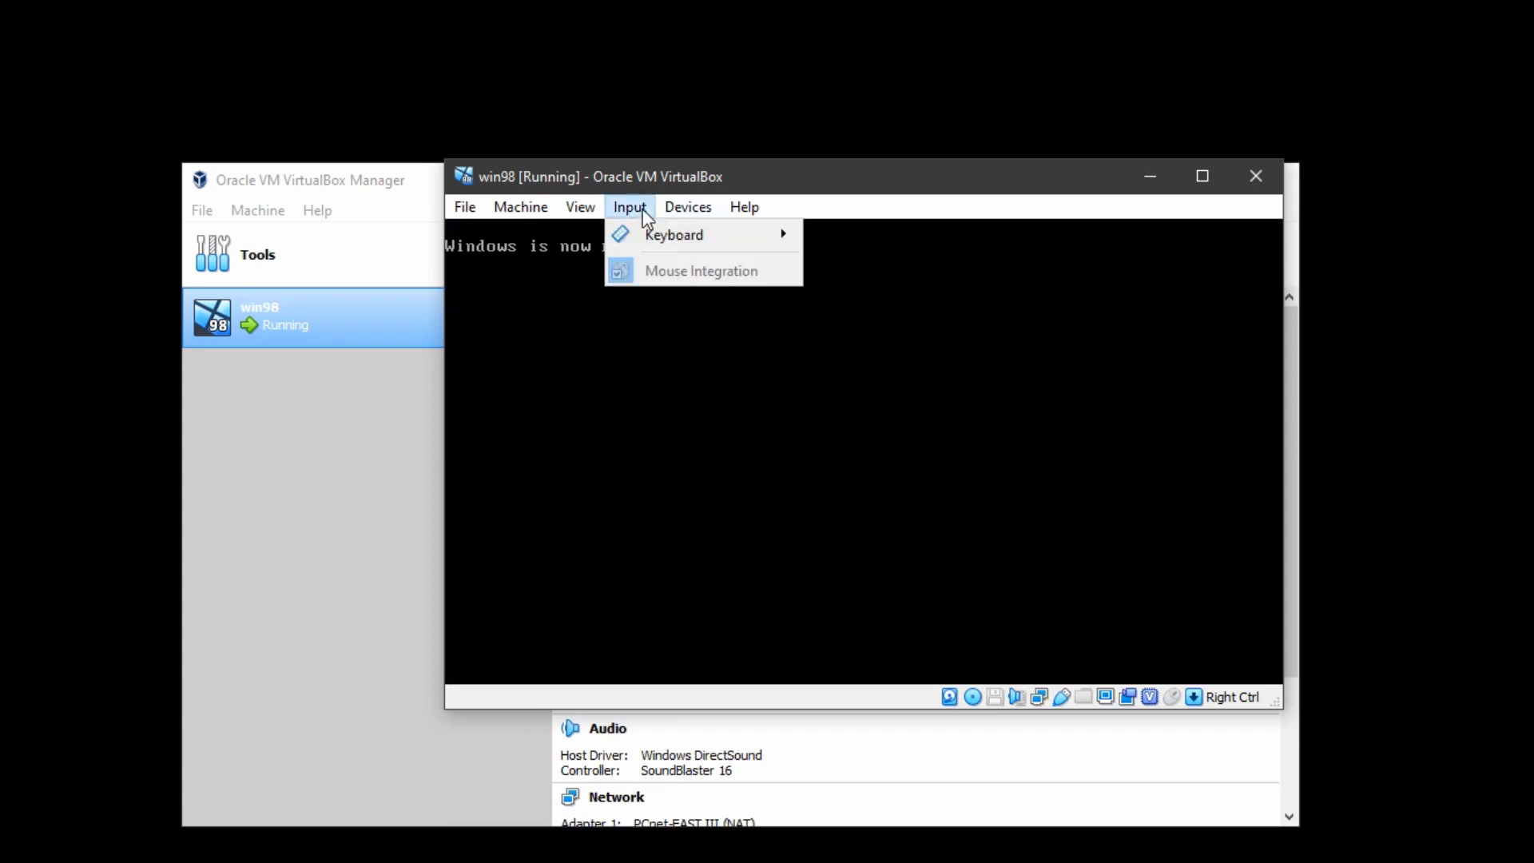
pyautogui.moveTo(709, 233)
pyautogui.click(952, 269)
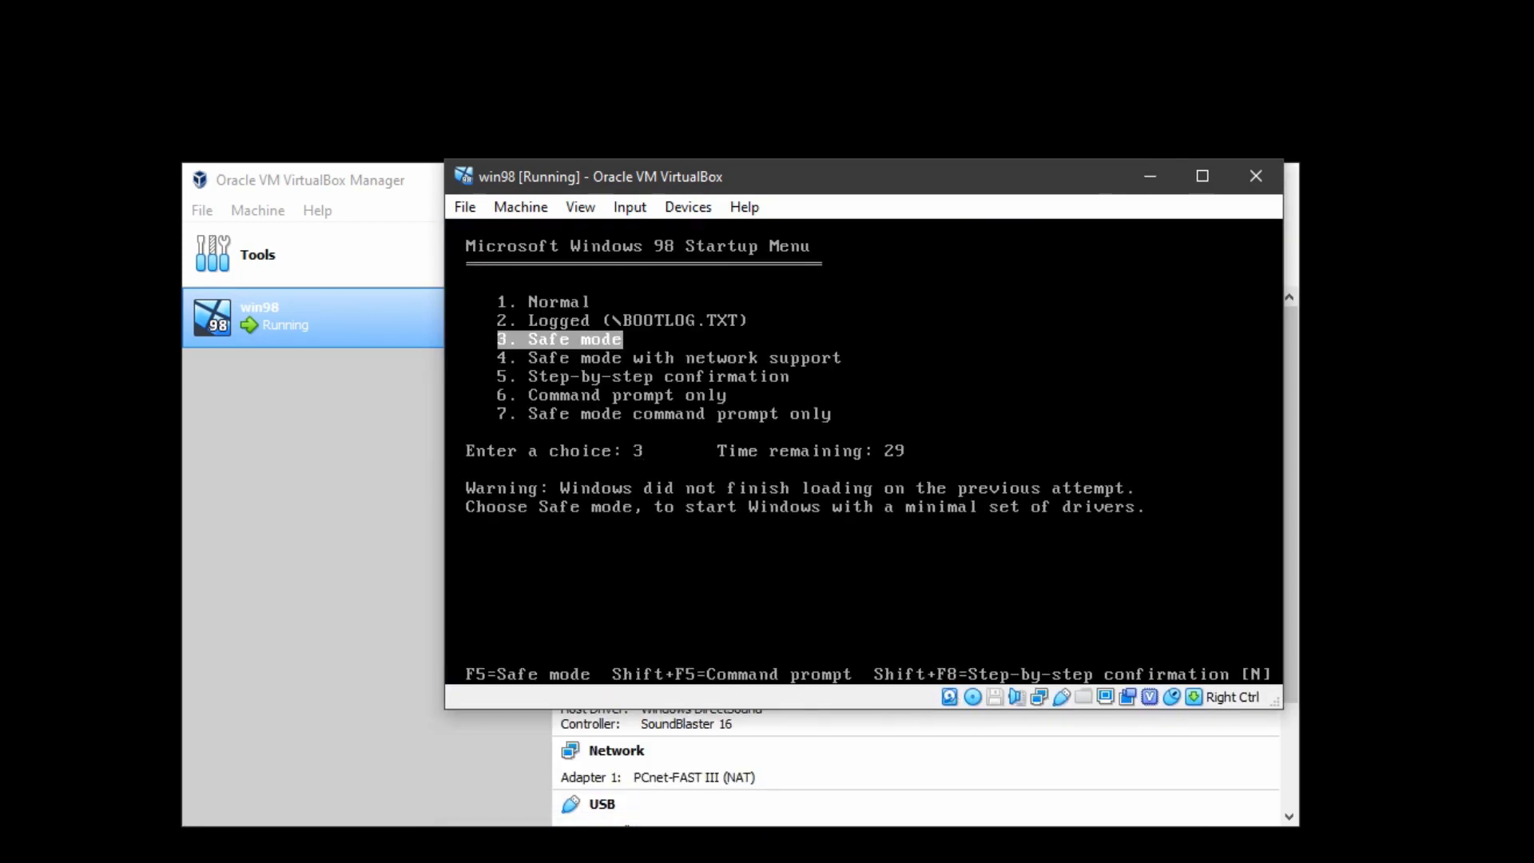
pyautogui.press('Up')
pyautogui.press('Up')
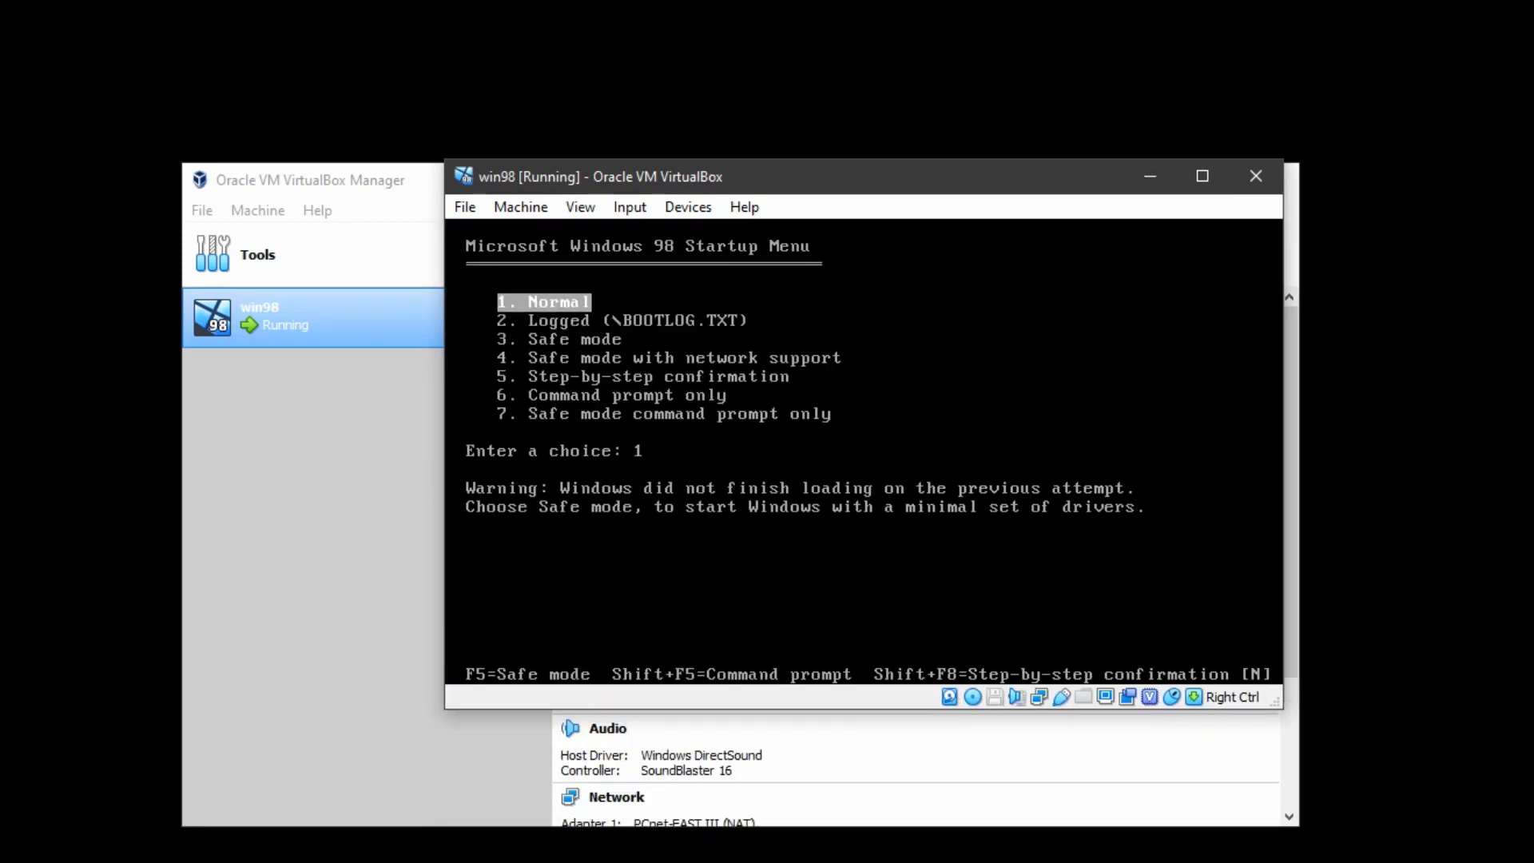
pyautogui.press('Return')
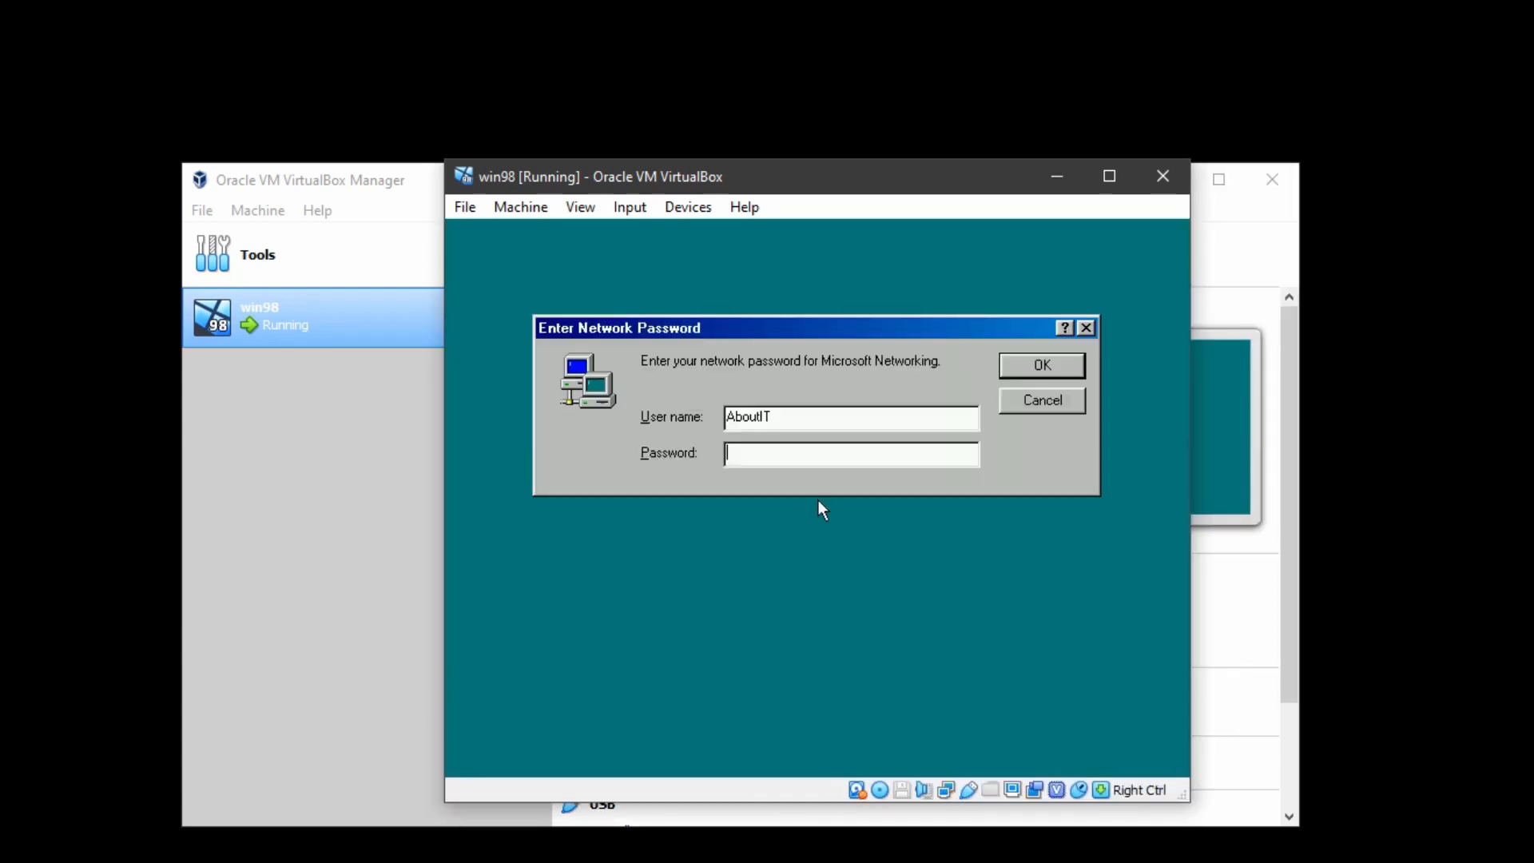
# Log in to Windows and check the SciTech Display Driver's status on Display Doctor's home page
pyautogui.click(1048, 370)
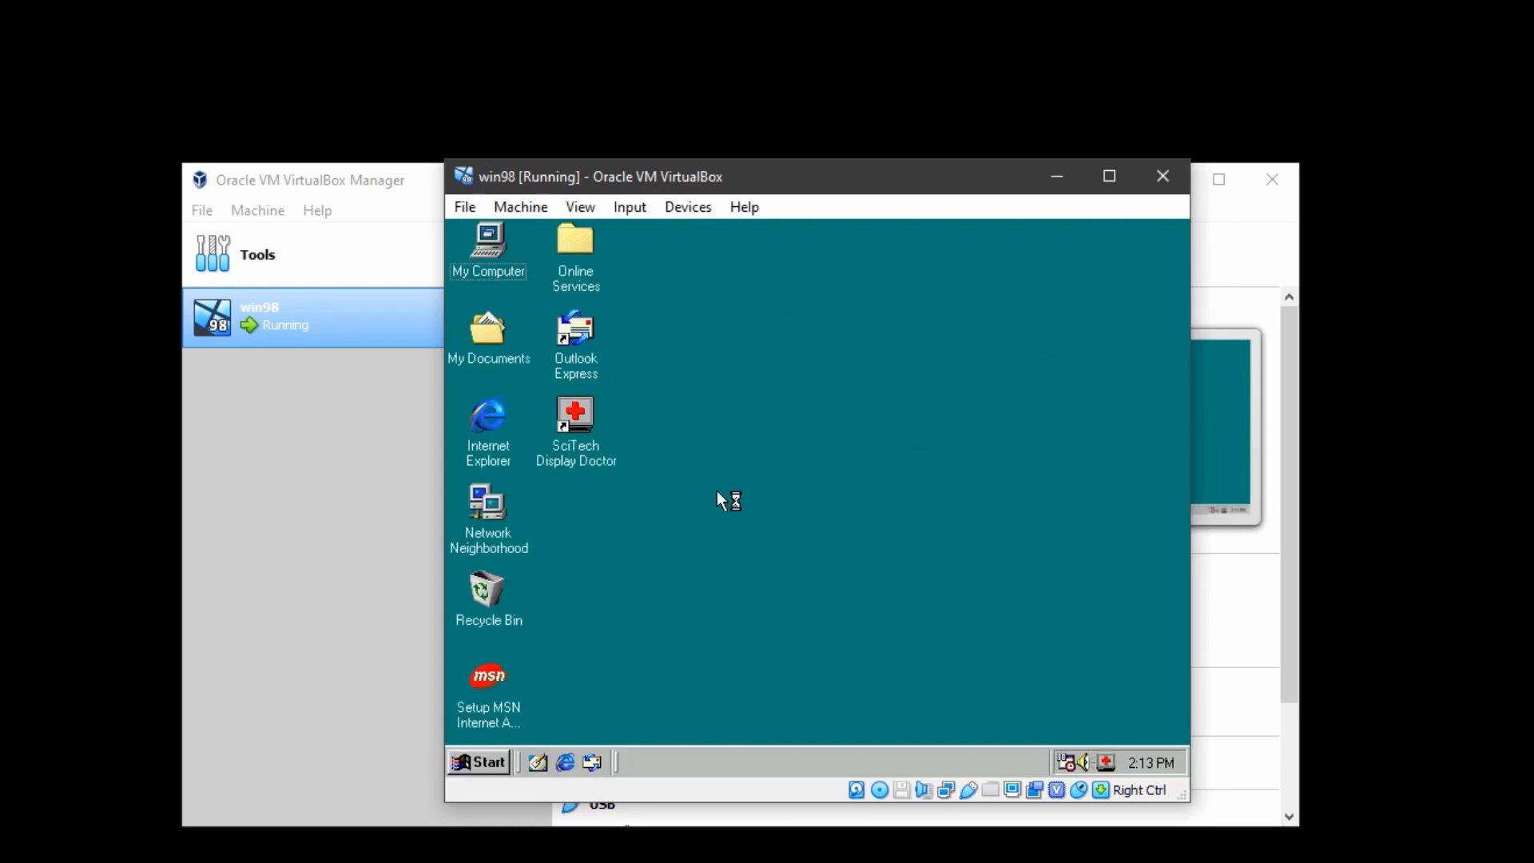
pyautogui.rightClick(708, 434)
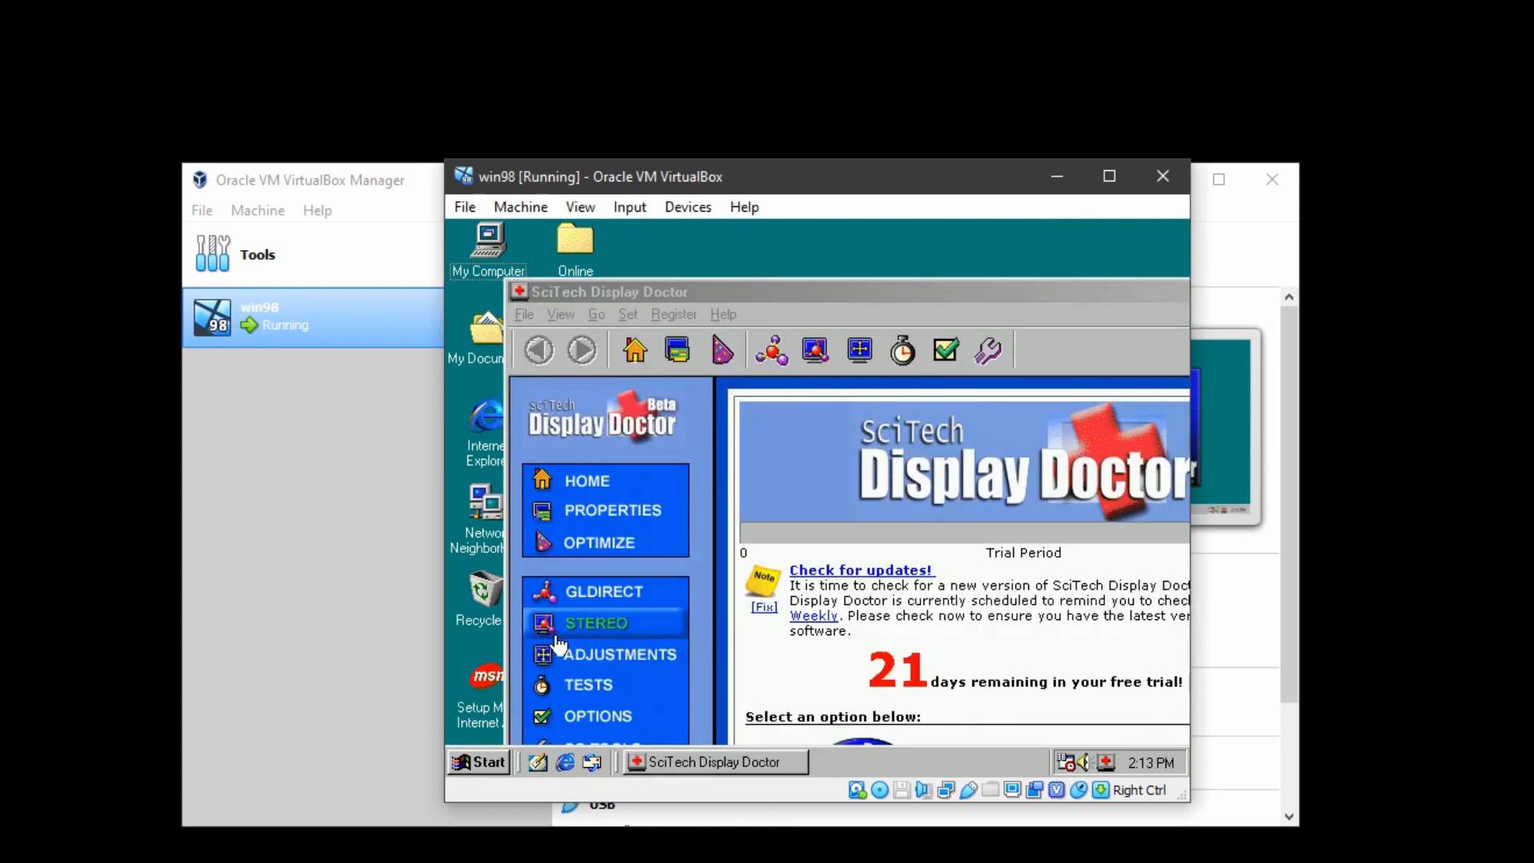
pyautogui.click(596, 480)
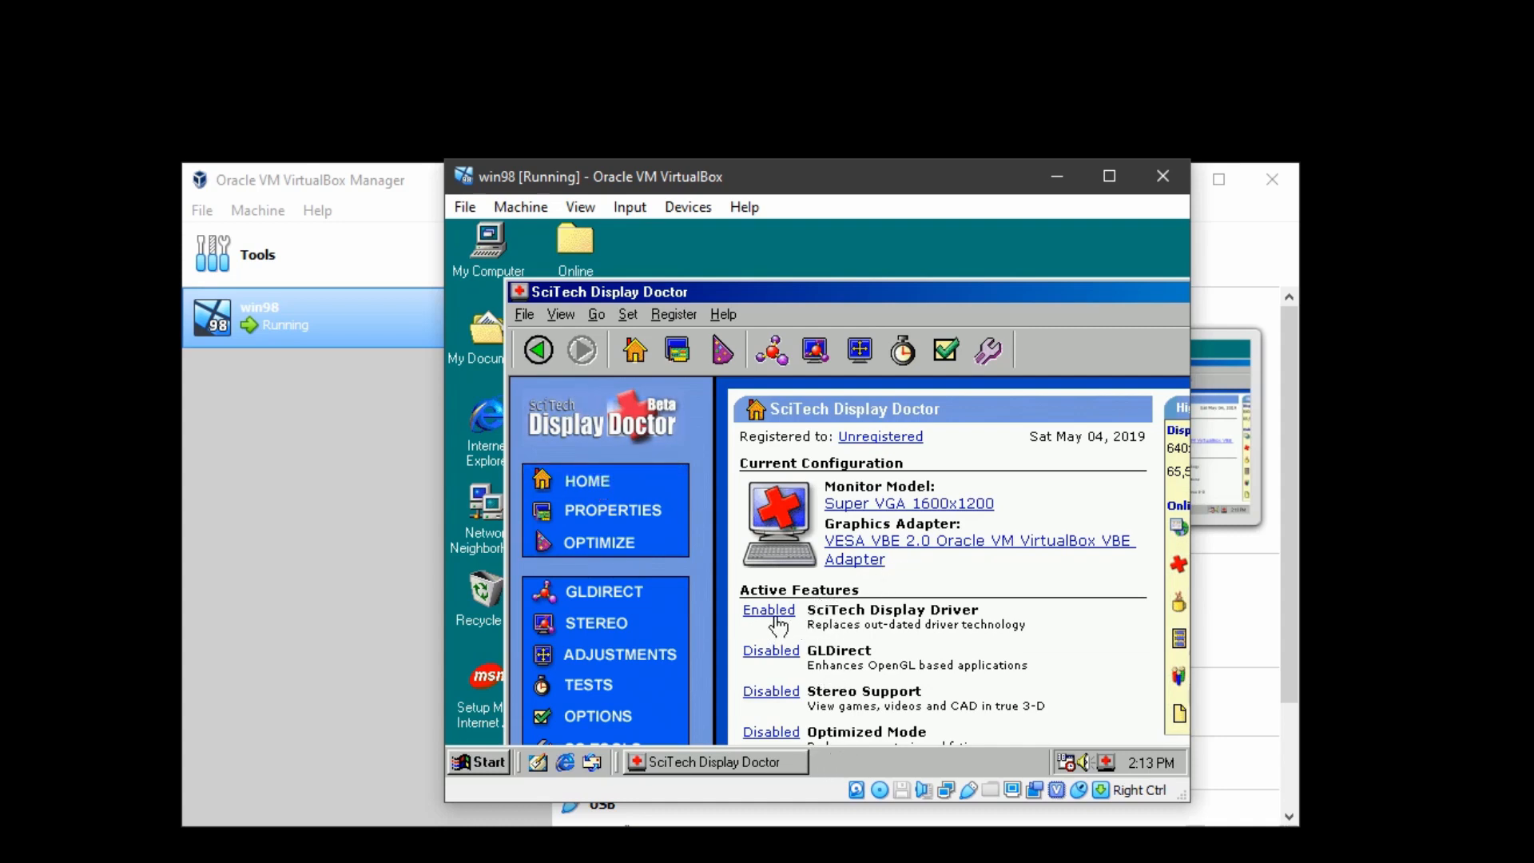
# Set the Windows display colors to True Color (32 bit) and the screen area to 1024 by 768 pixels
pyautogui.rightClick(654, 247)
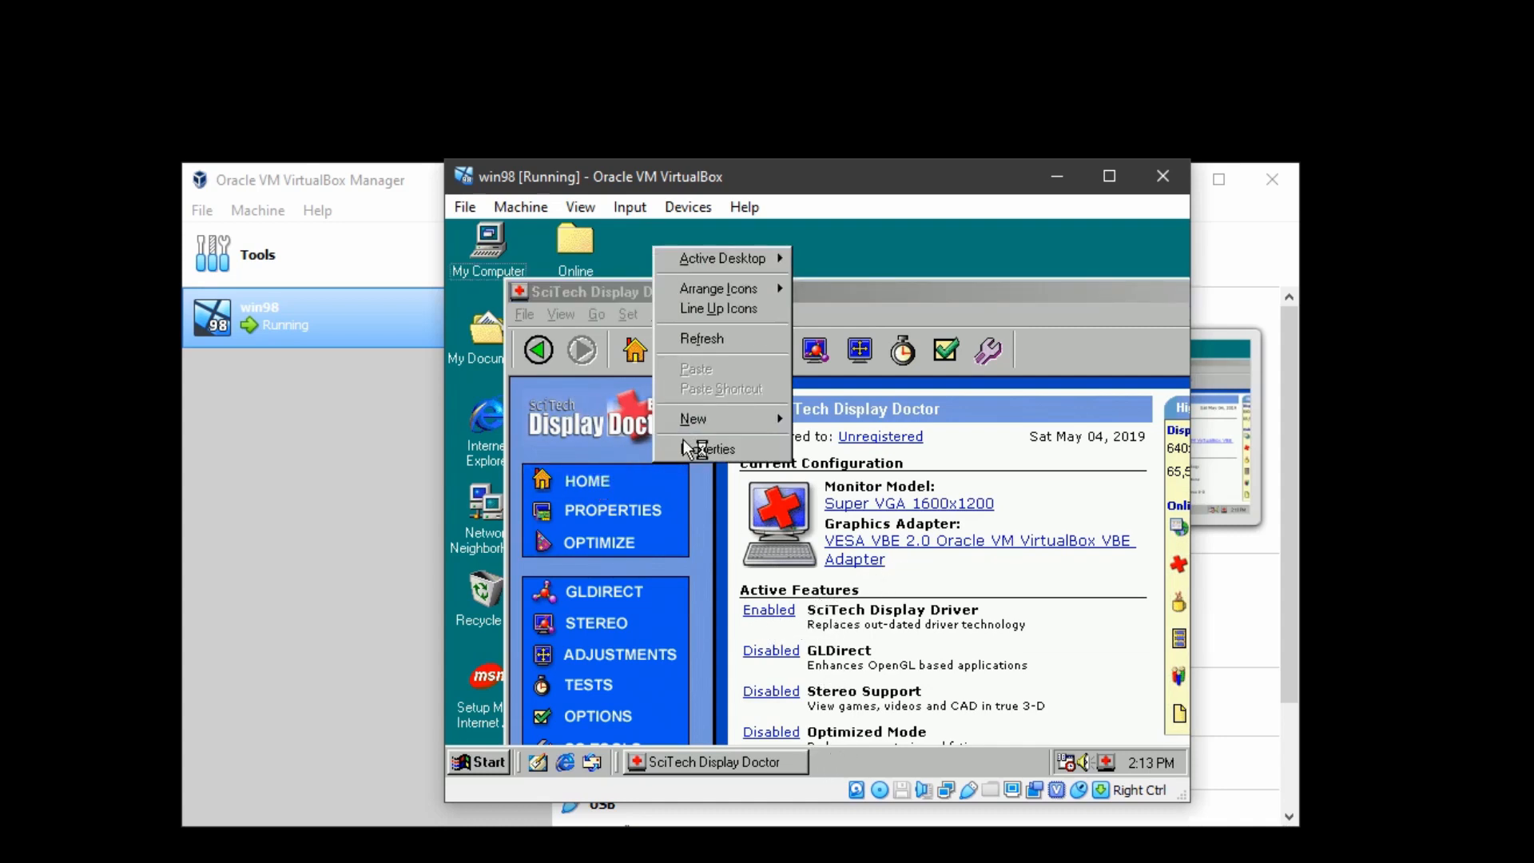
pyautogui.click(685, 447)
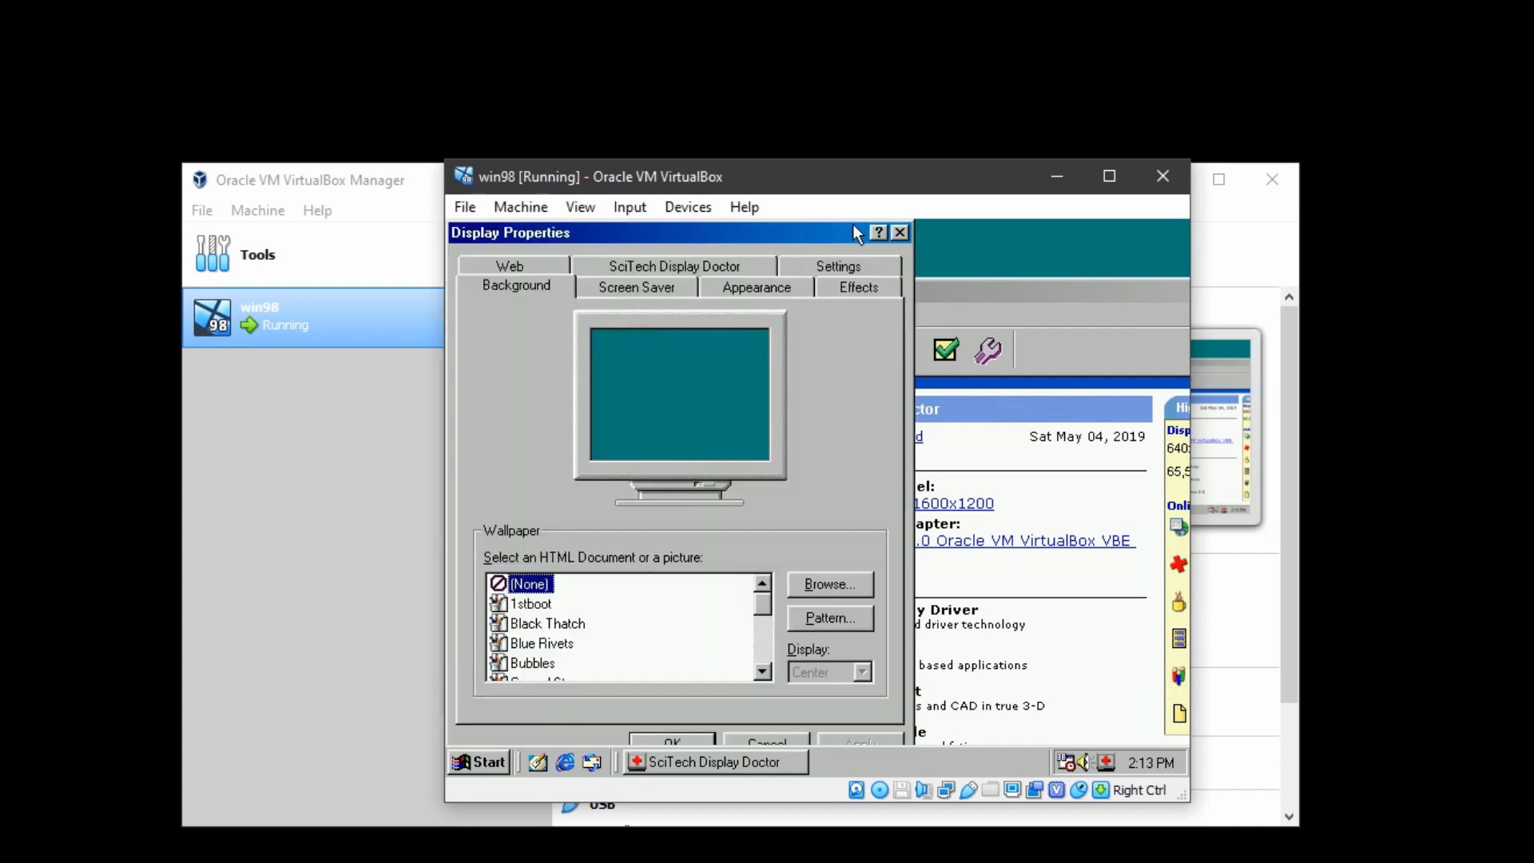
pyautogui.click(833, 267)
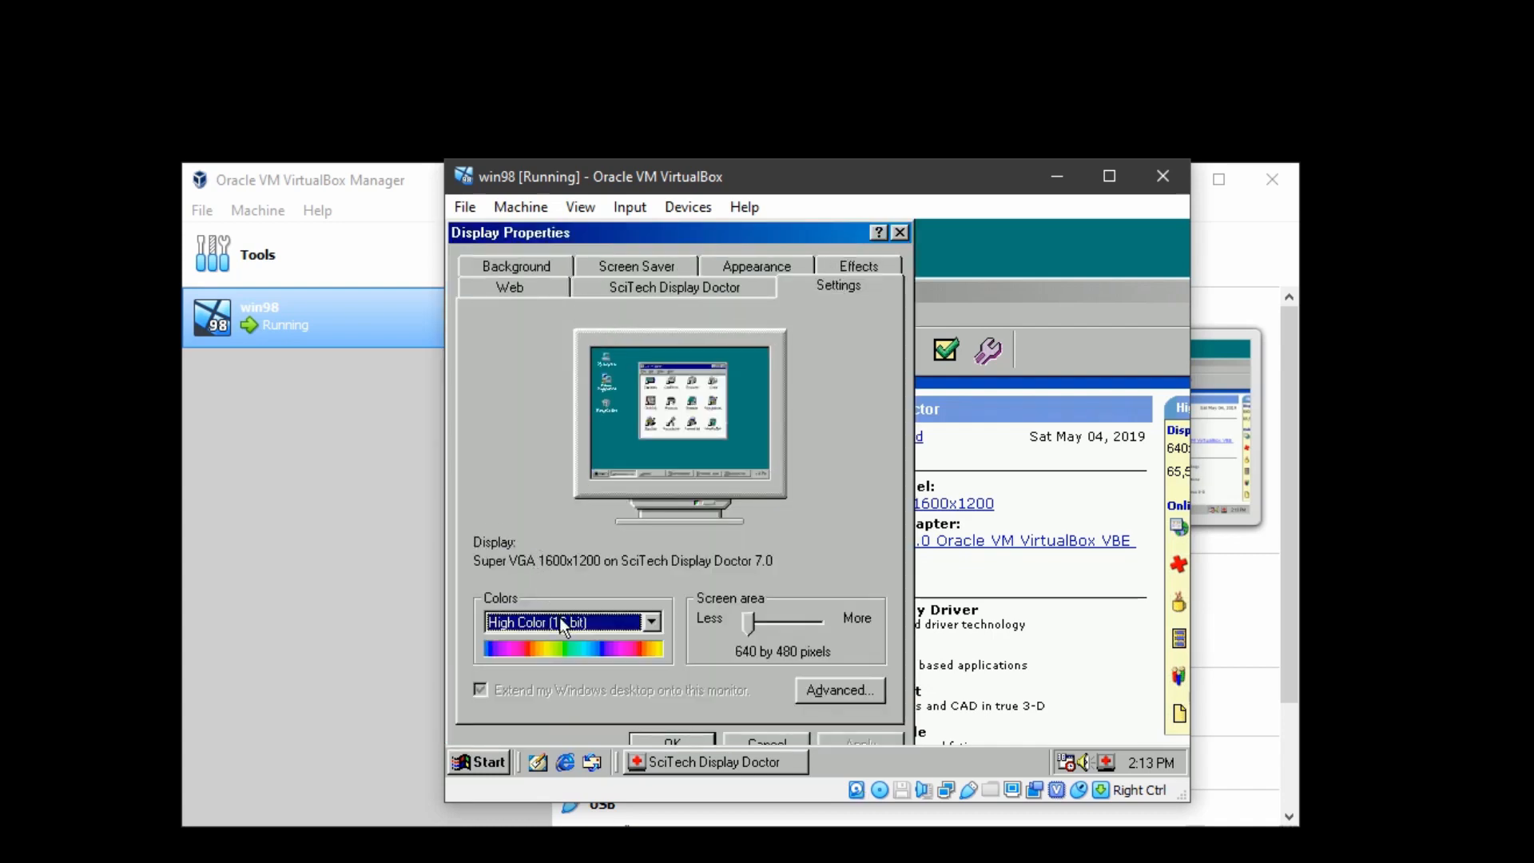
pyautogui.click(521, 623)
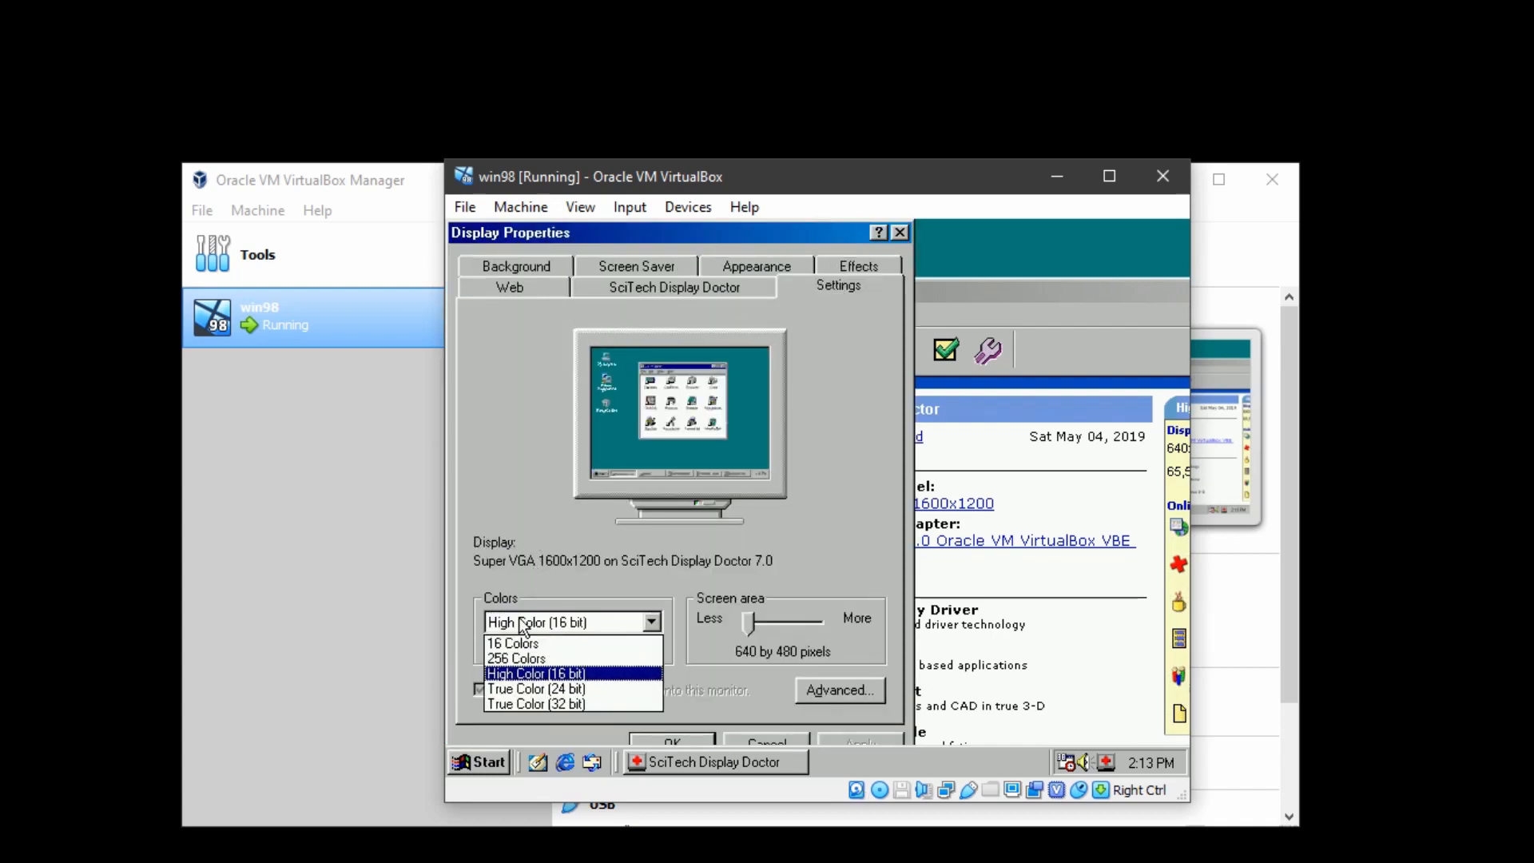
pyautogui.click(577, 708)
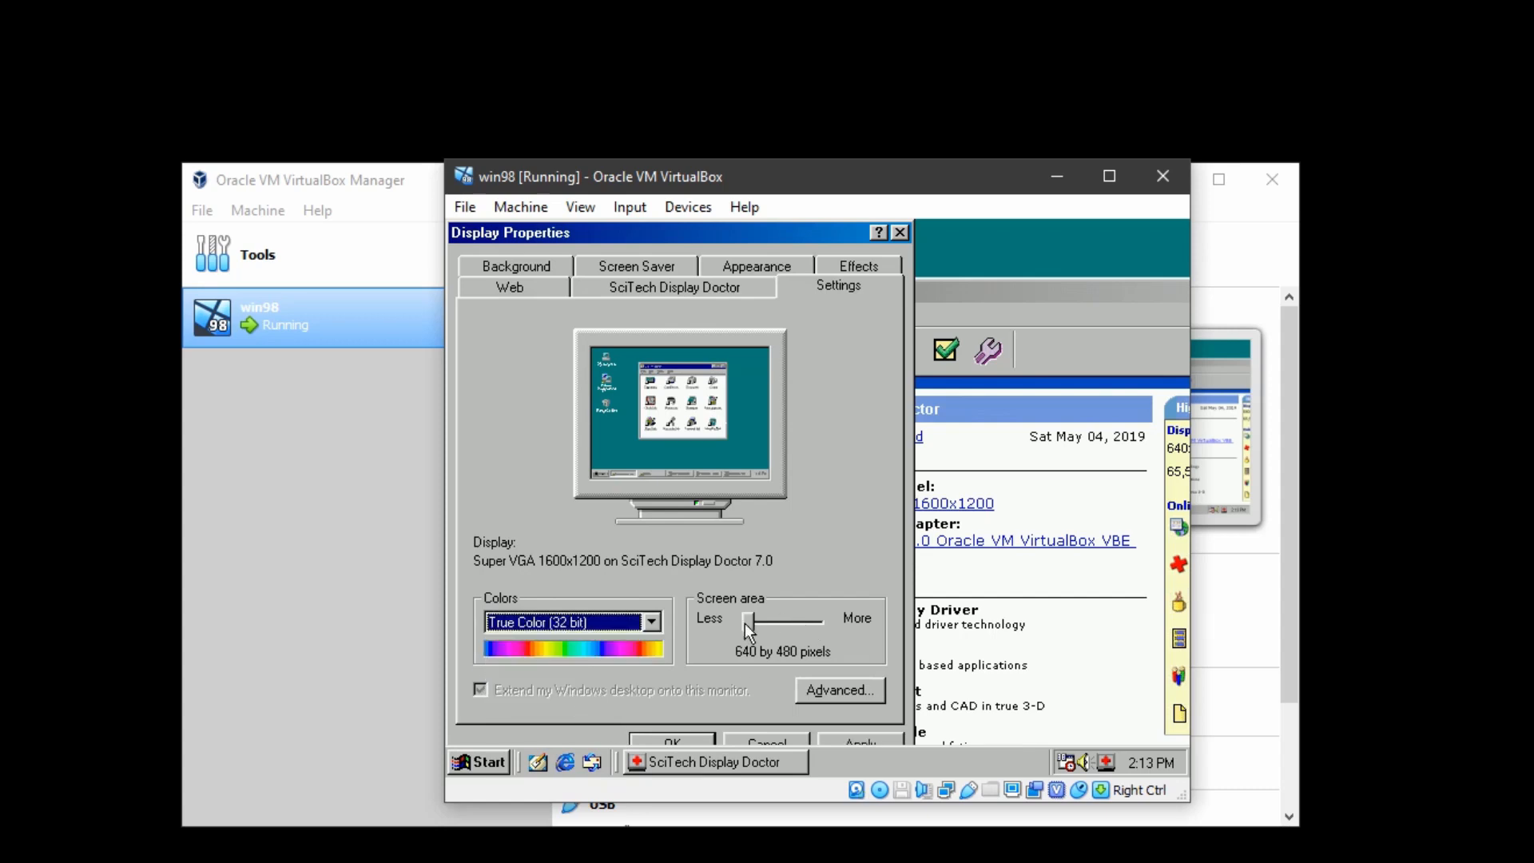
pyautogui.moveTo(744, 623); pyautogui.dragTo(766, 624)
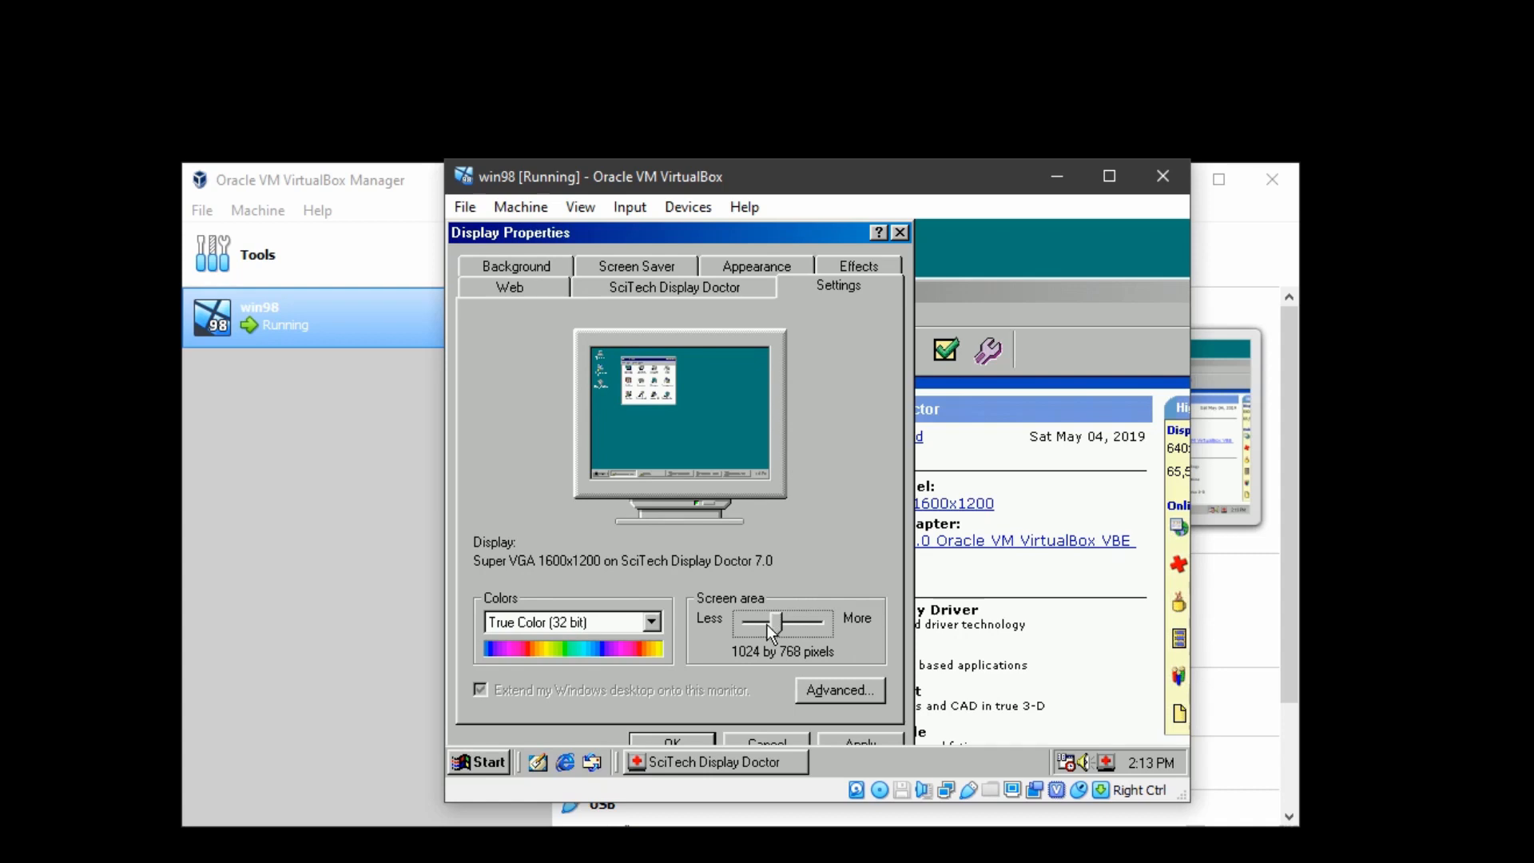
# Apply the new color settings without restarting, keep the resized desktop and close the display properties
pyautogui.click(836, 735)
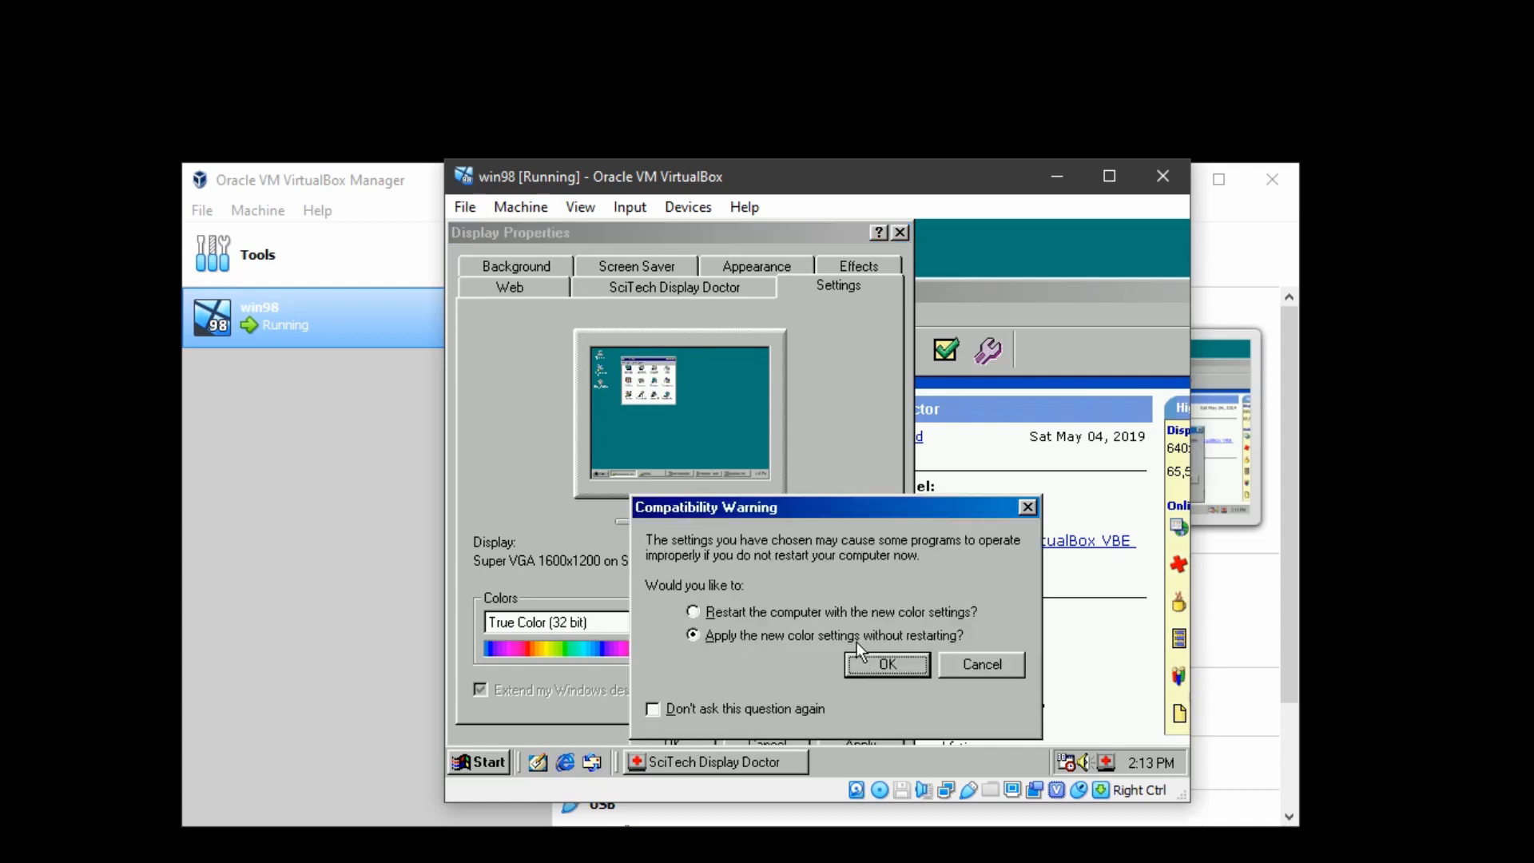
pyautogui.click(889, 664)
pyautogui.click(799, 557)
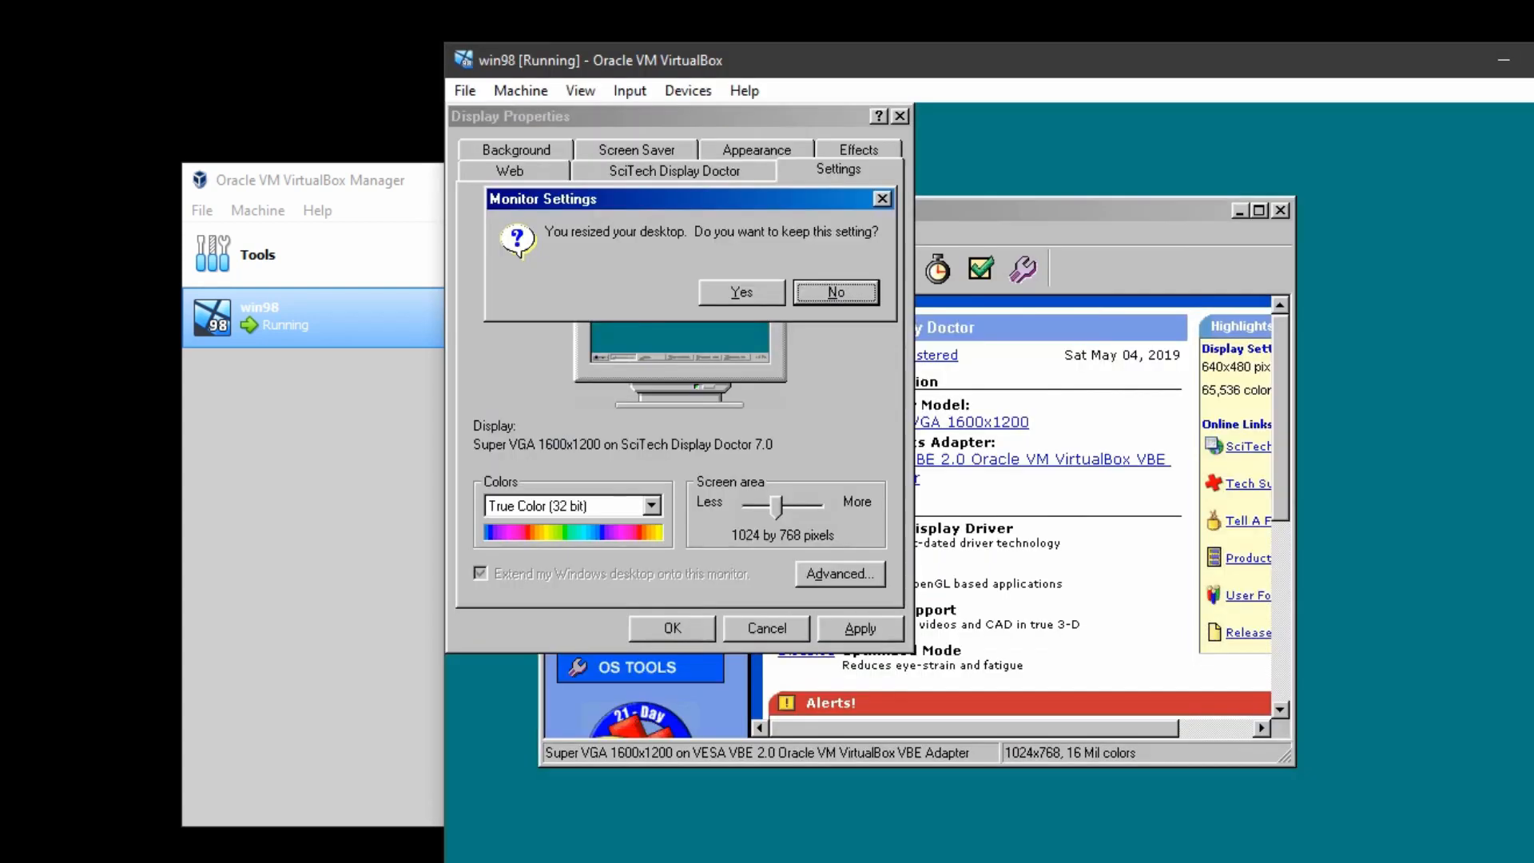
pyautogui.press('Return')
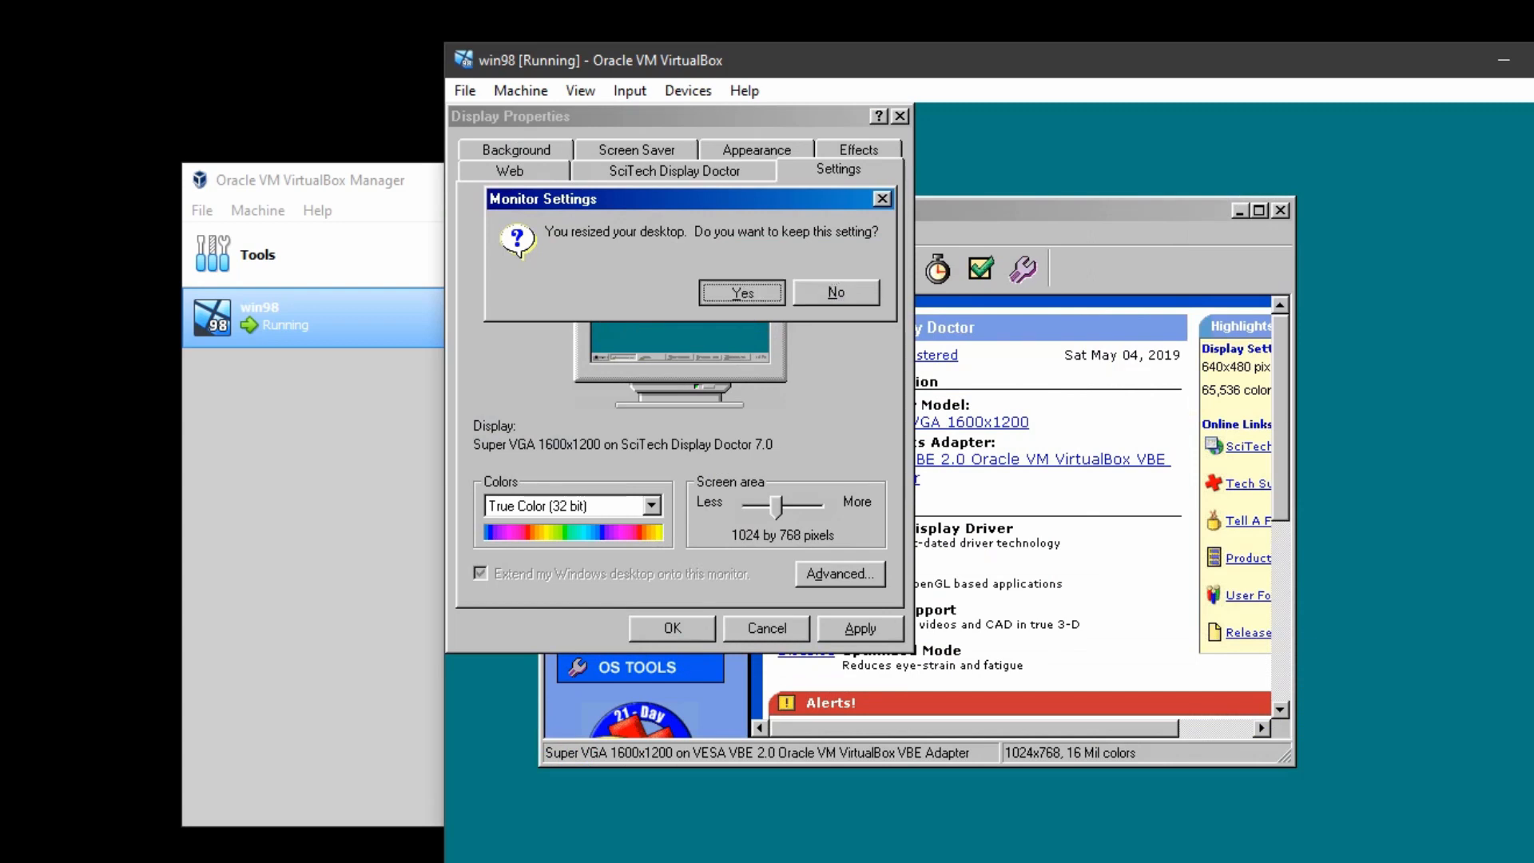
pyautogui.click(673, 628)
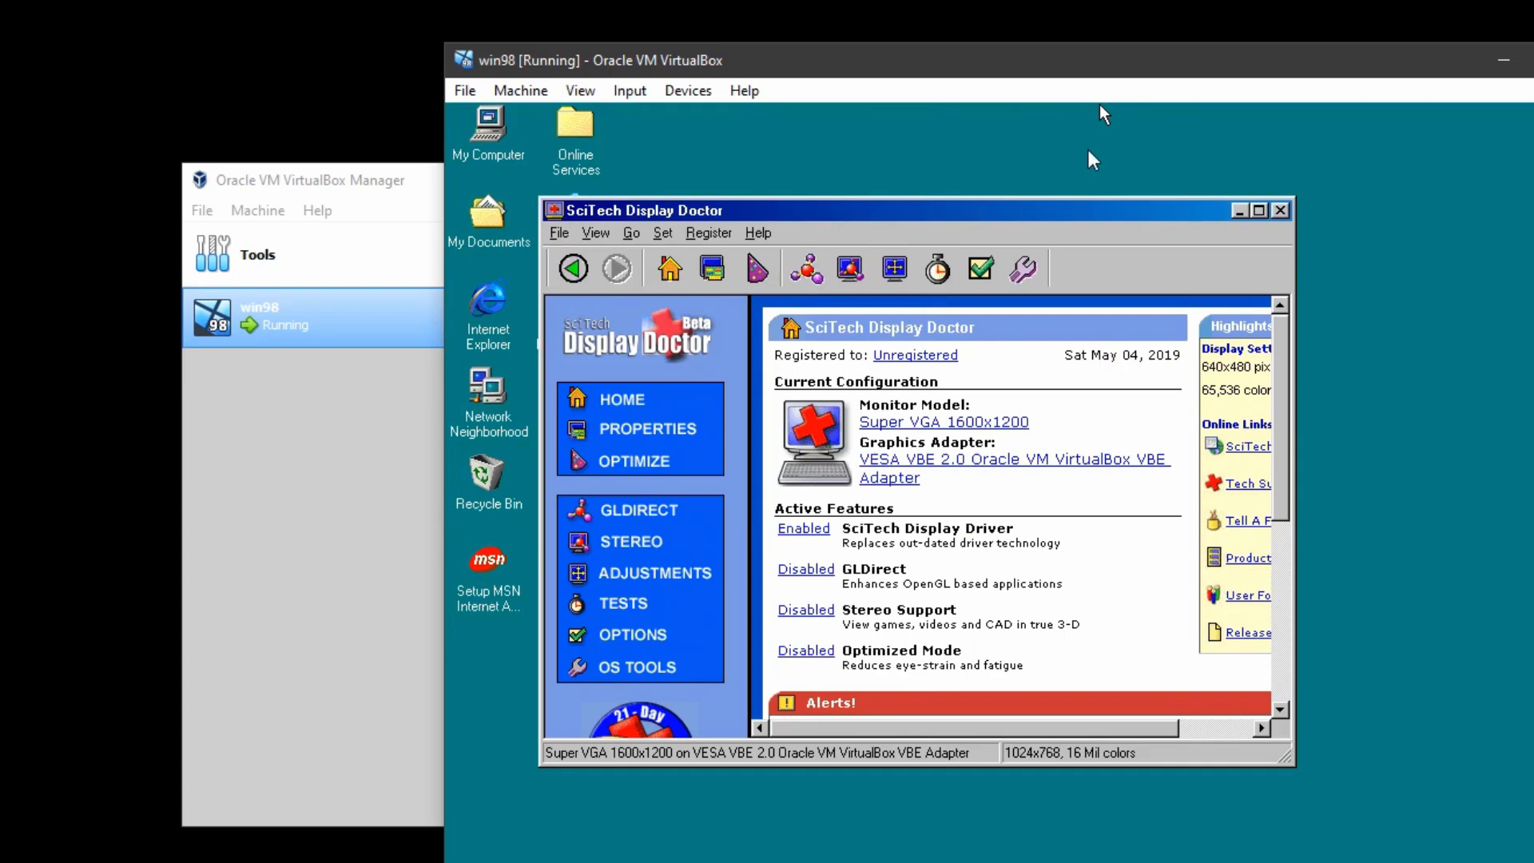
# Reposition the virtual machine window to fit the screen, close SciTech Display Doctor and launch Internet Explorer
pyautogui.moveTo(1125, 66); pyautogui.dragTo(1038, 15)
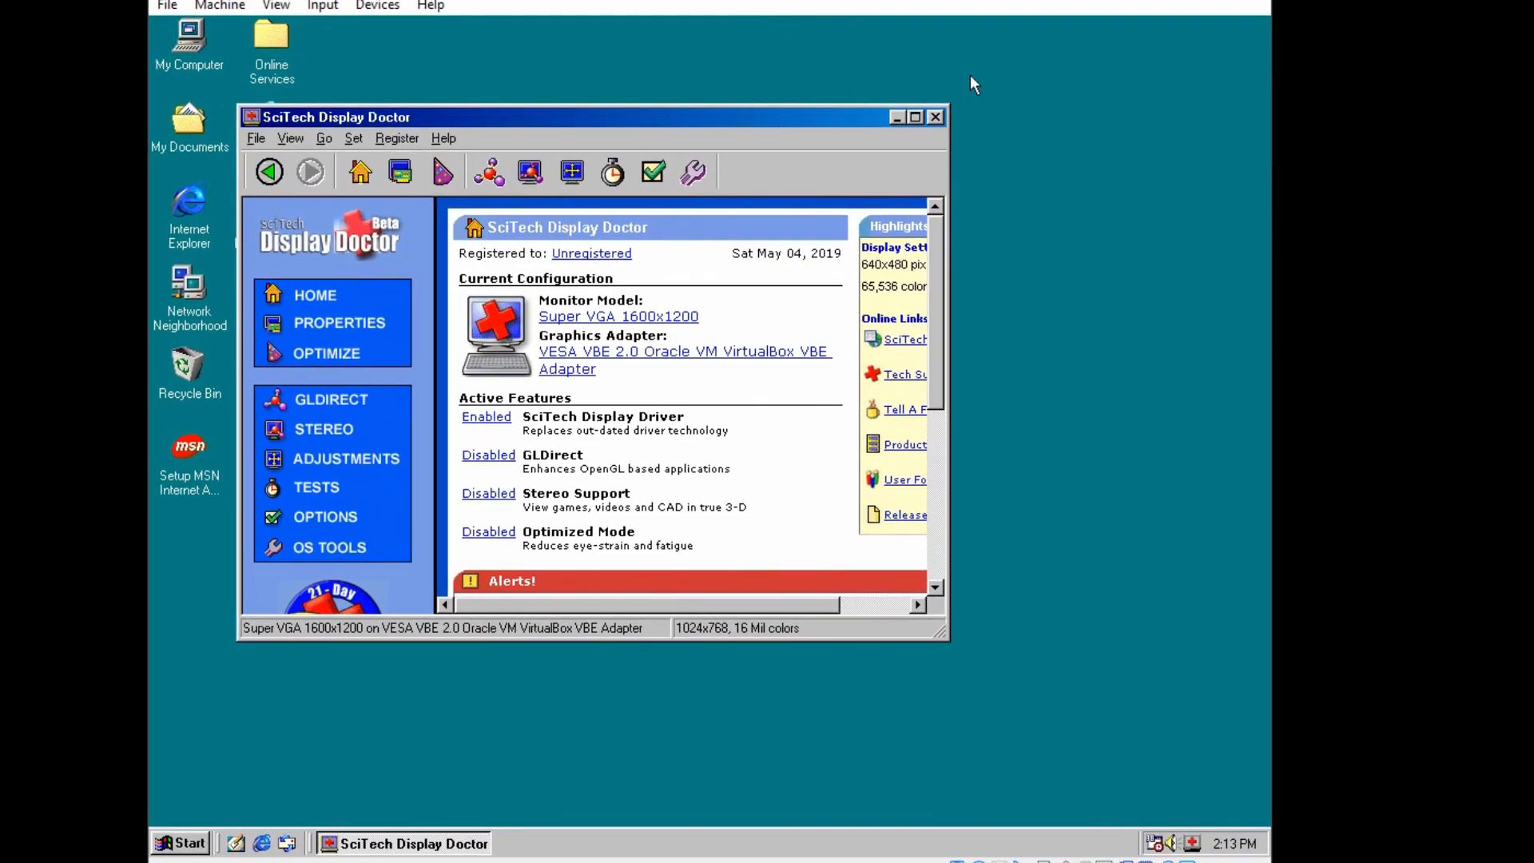
pyautogui.click(933, 118)
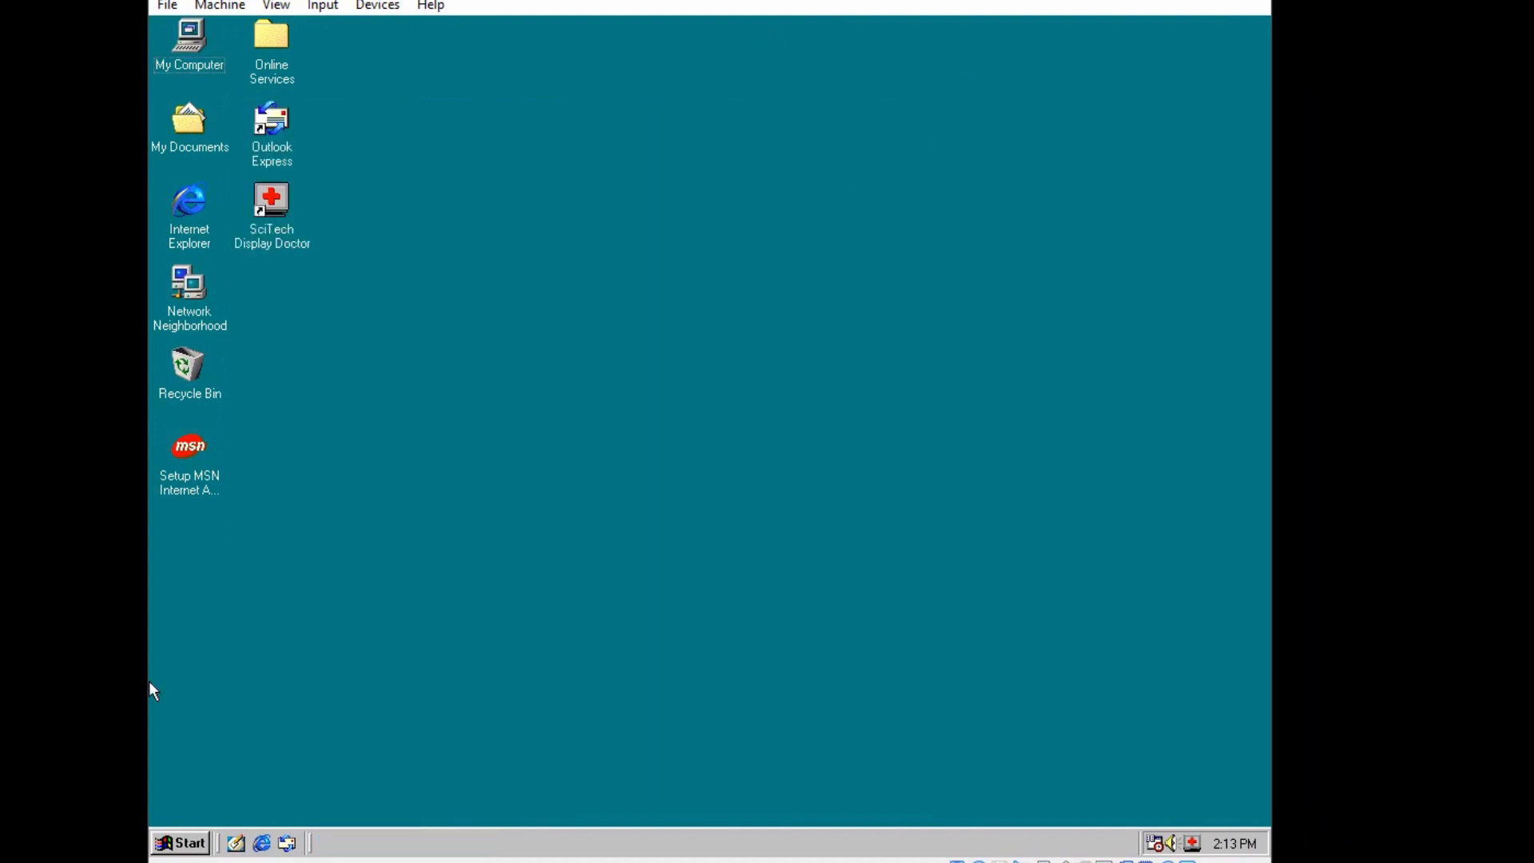
pyautogui.click(212, 218)
pyautogui.click(238, 282)
pyautogui.doubleClick(199, 222)
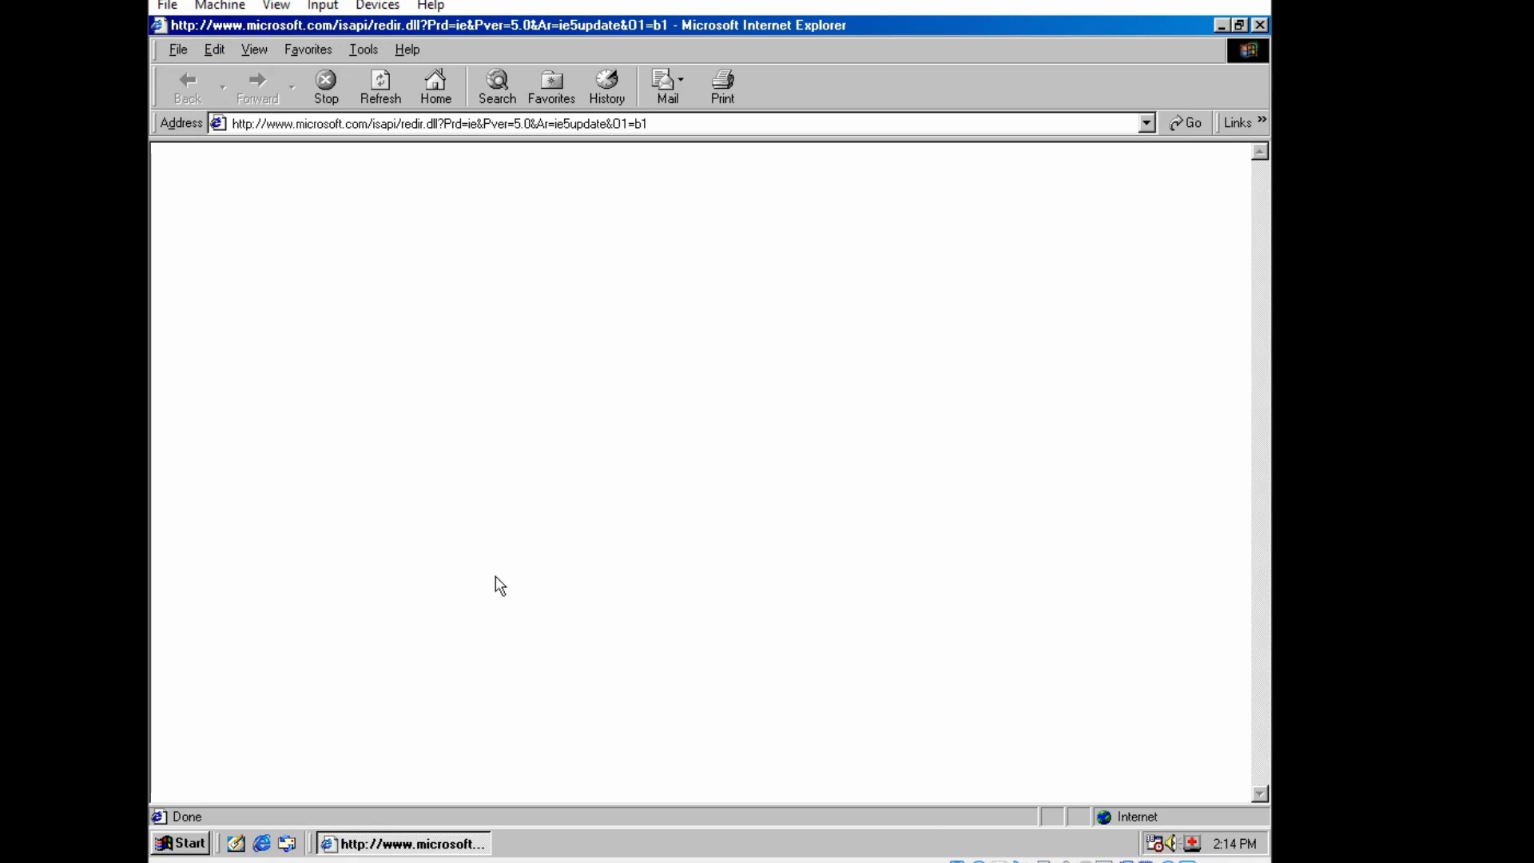
pyautogui.click(719, 122)
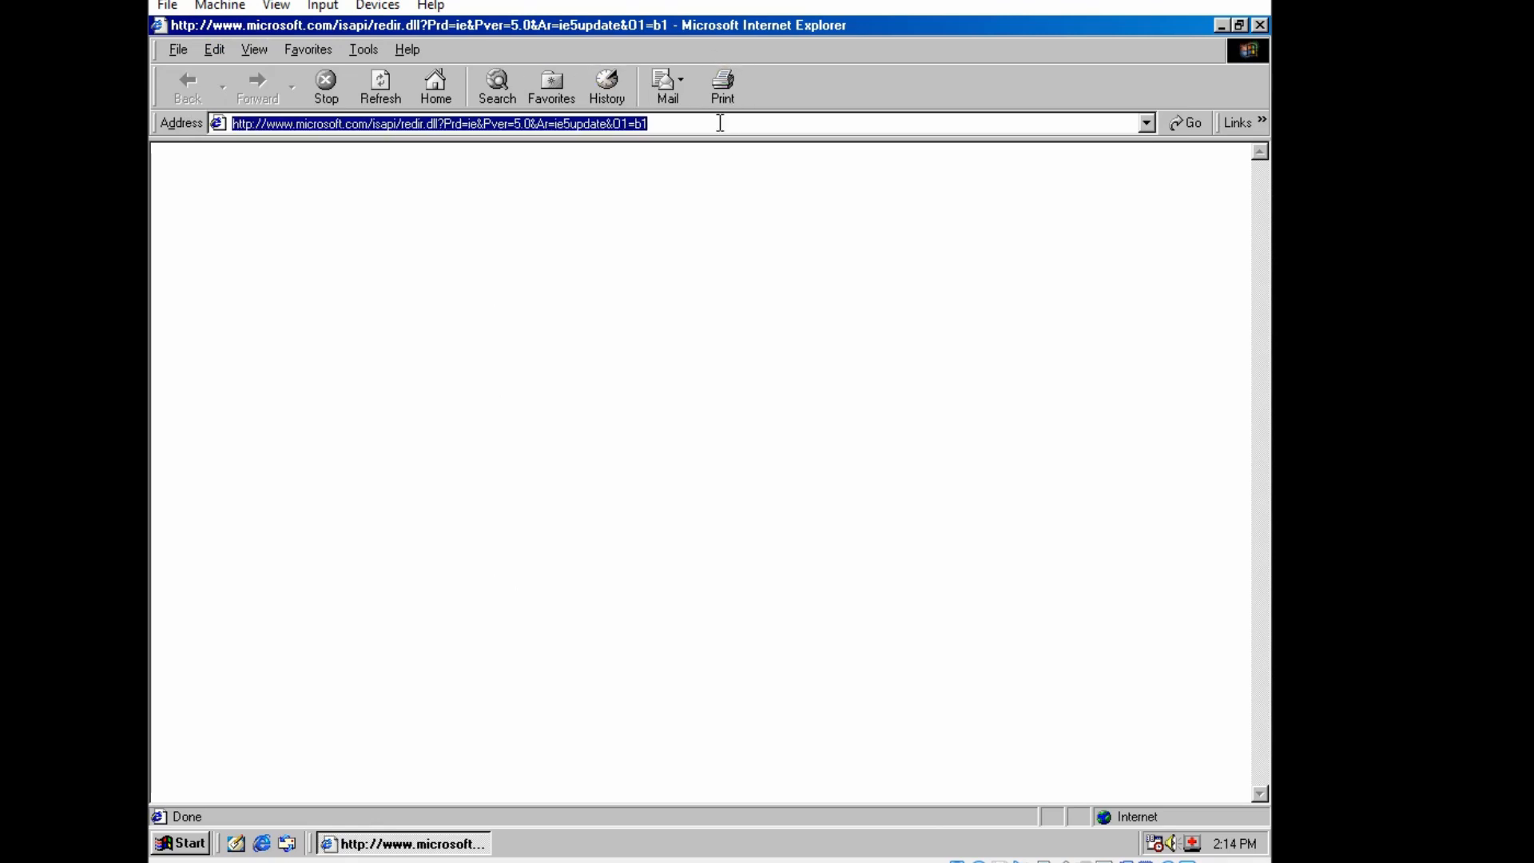
pyautogui.press('Return')
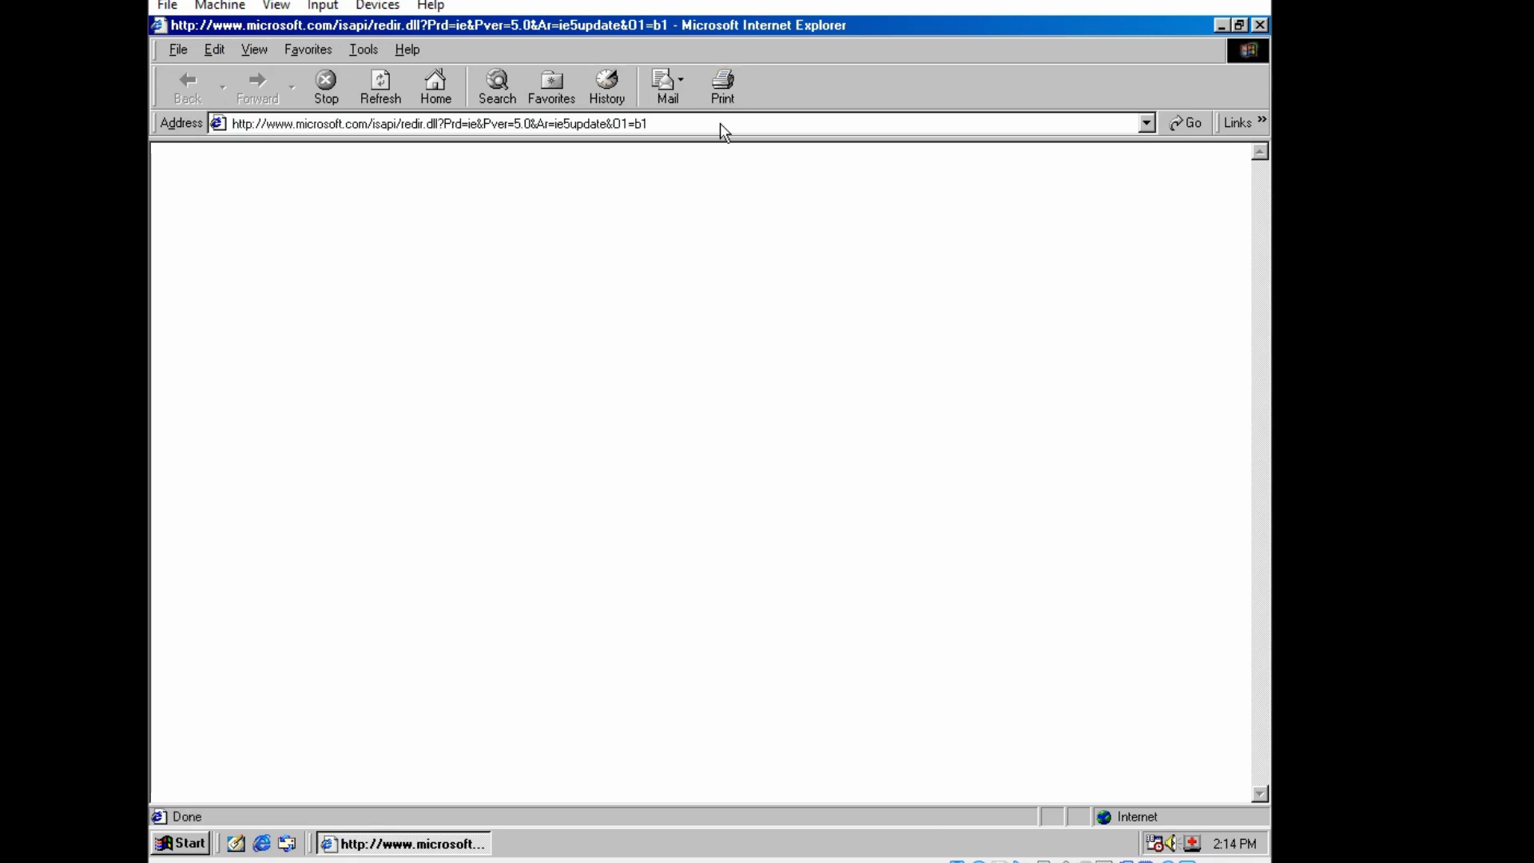
pyautogui.click(763, 126)
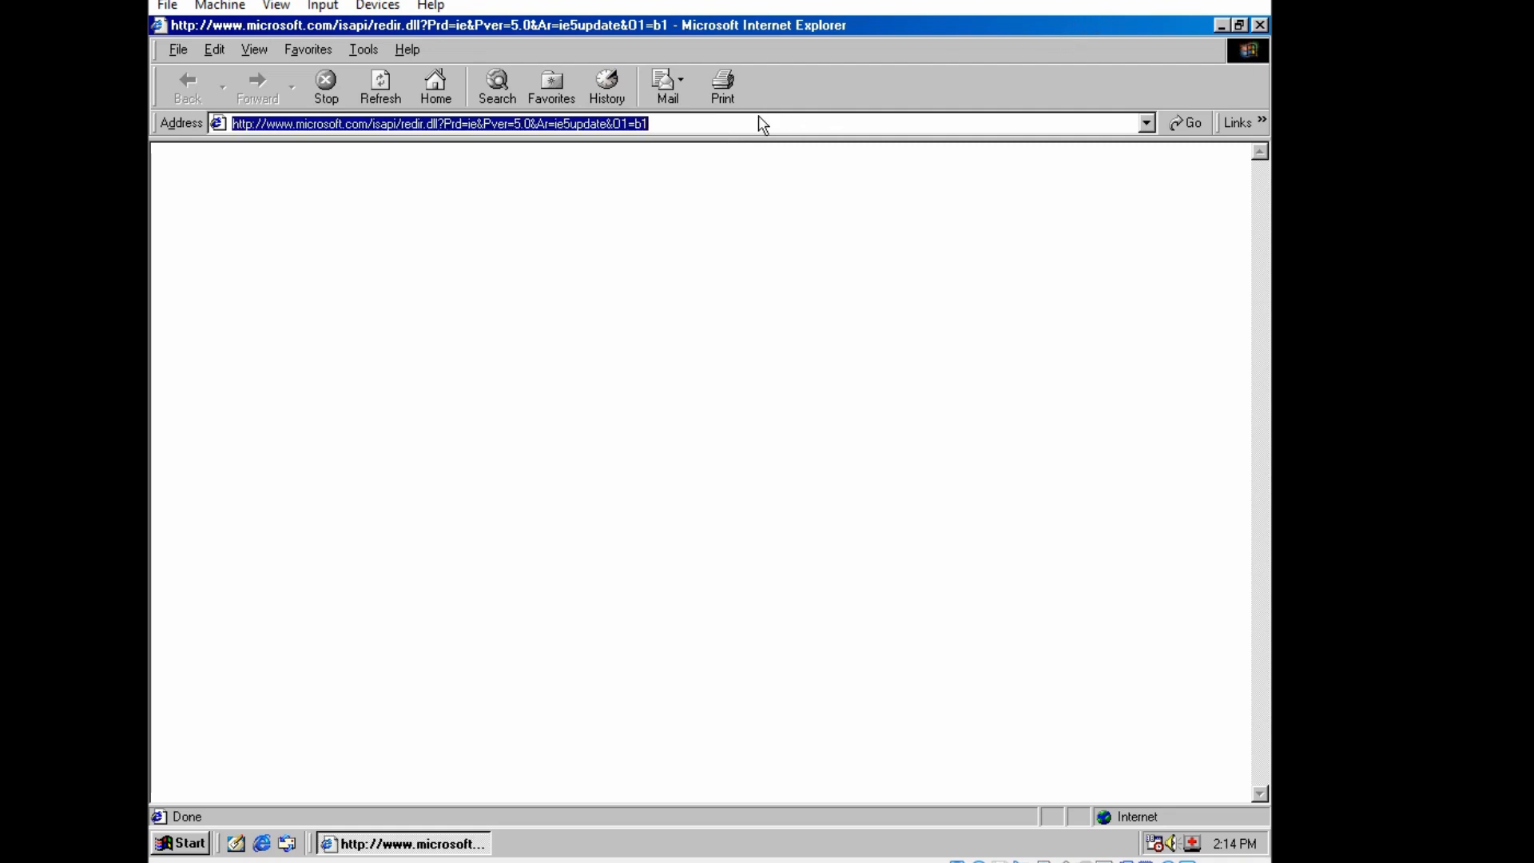
pyautogui.write('www.g')
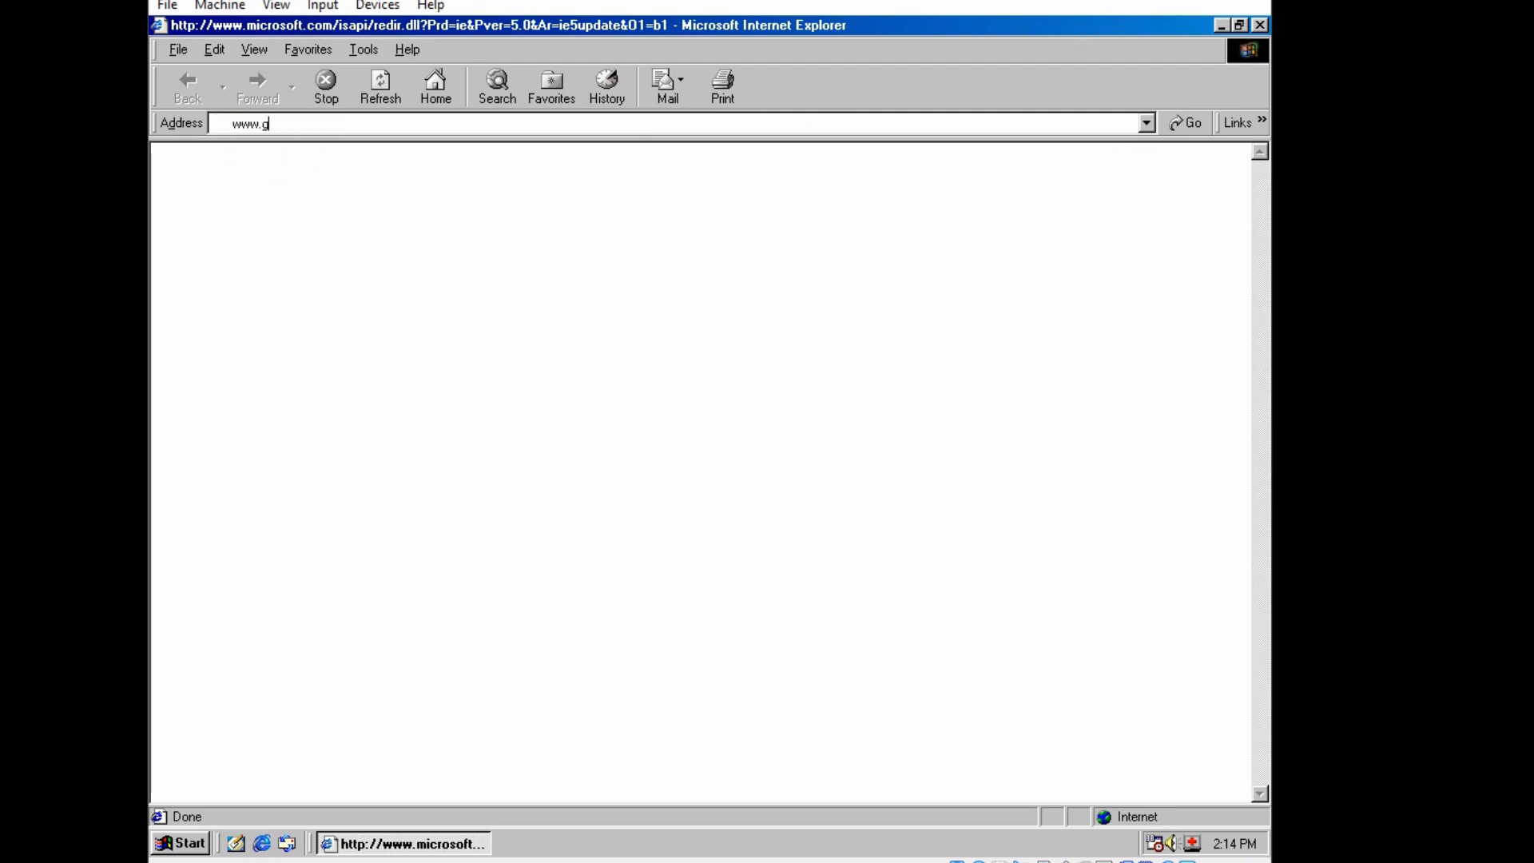
pyautogui.write('oogle.ro')
pyautogui.press('Return')
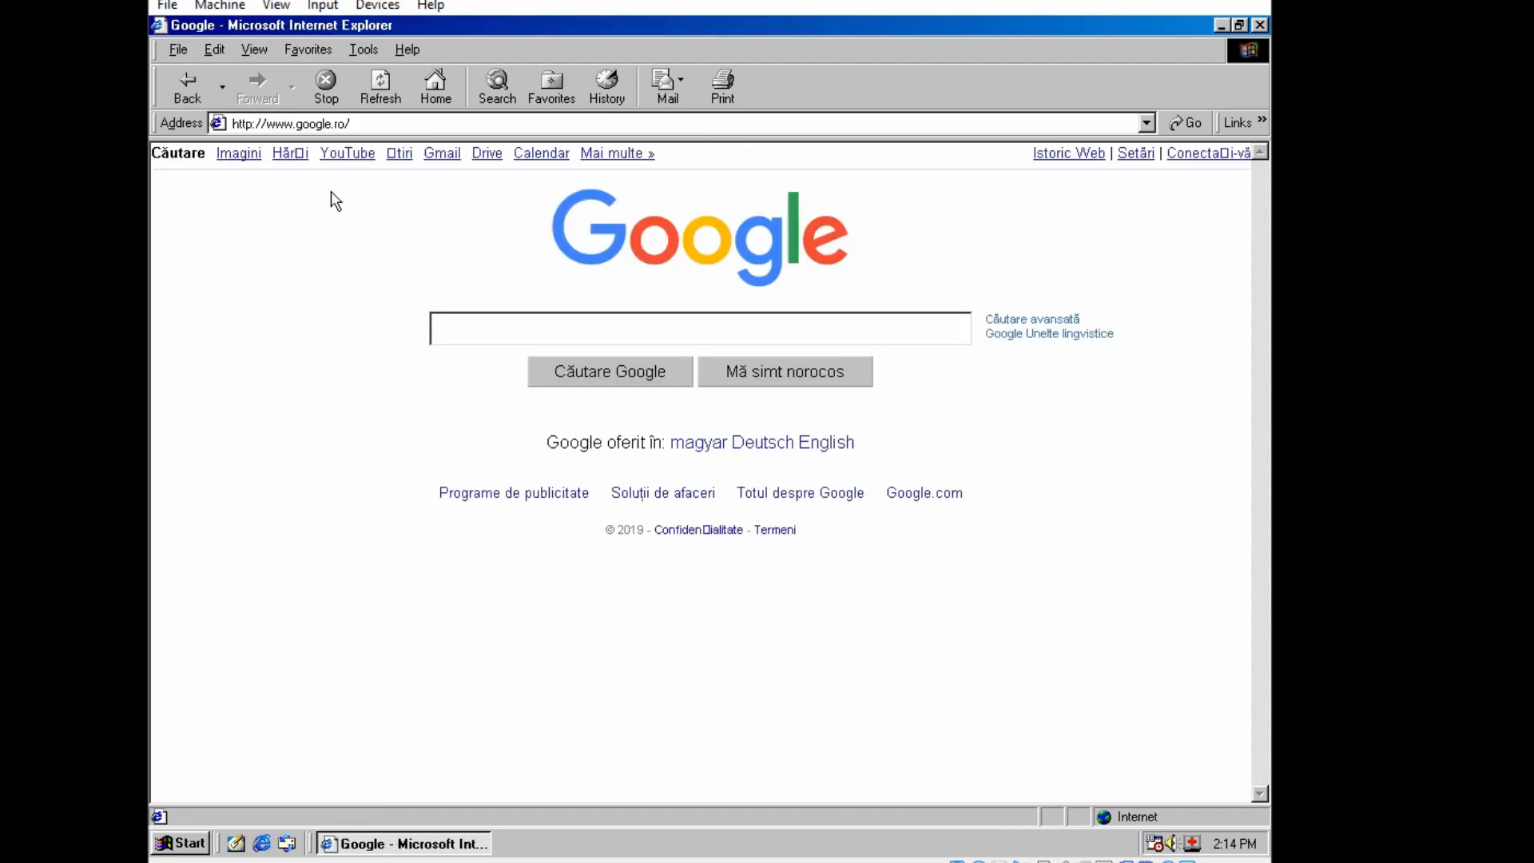
# Search Google for "windows 98", allow sending the information and view the image results
pyautogui.click(539, 322)
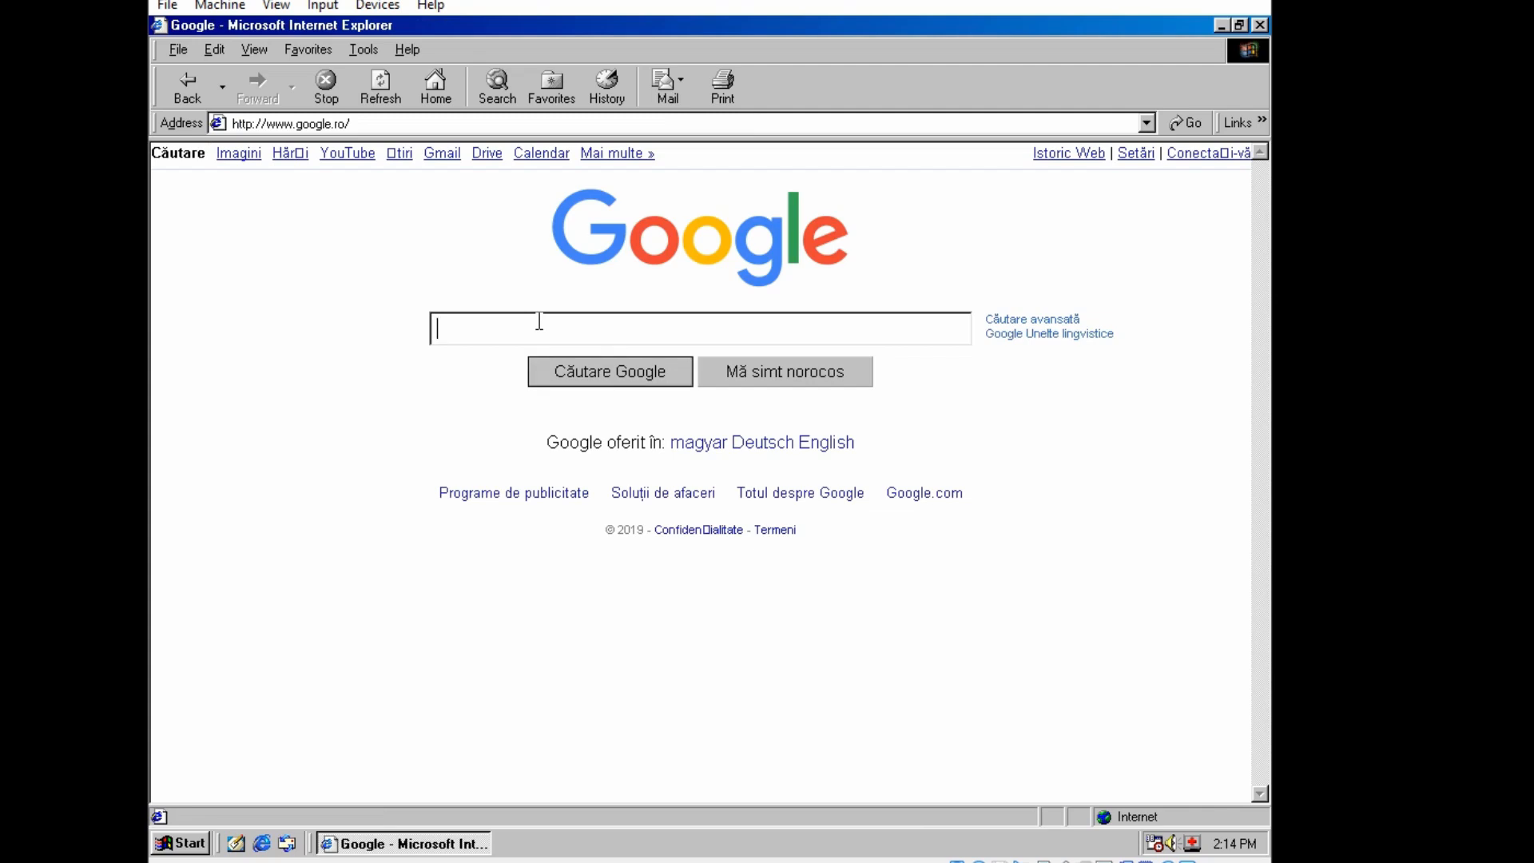
pyautogui.write('windows 98')
pyautogui.press('Return')
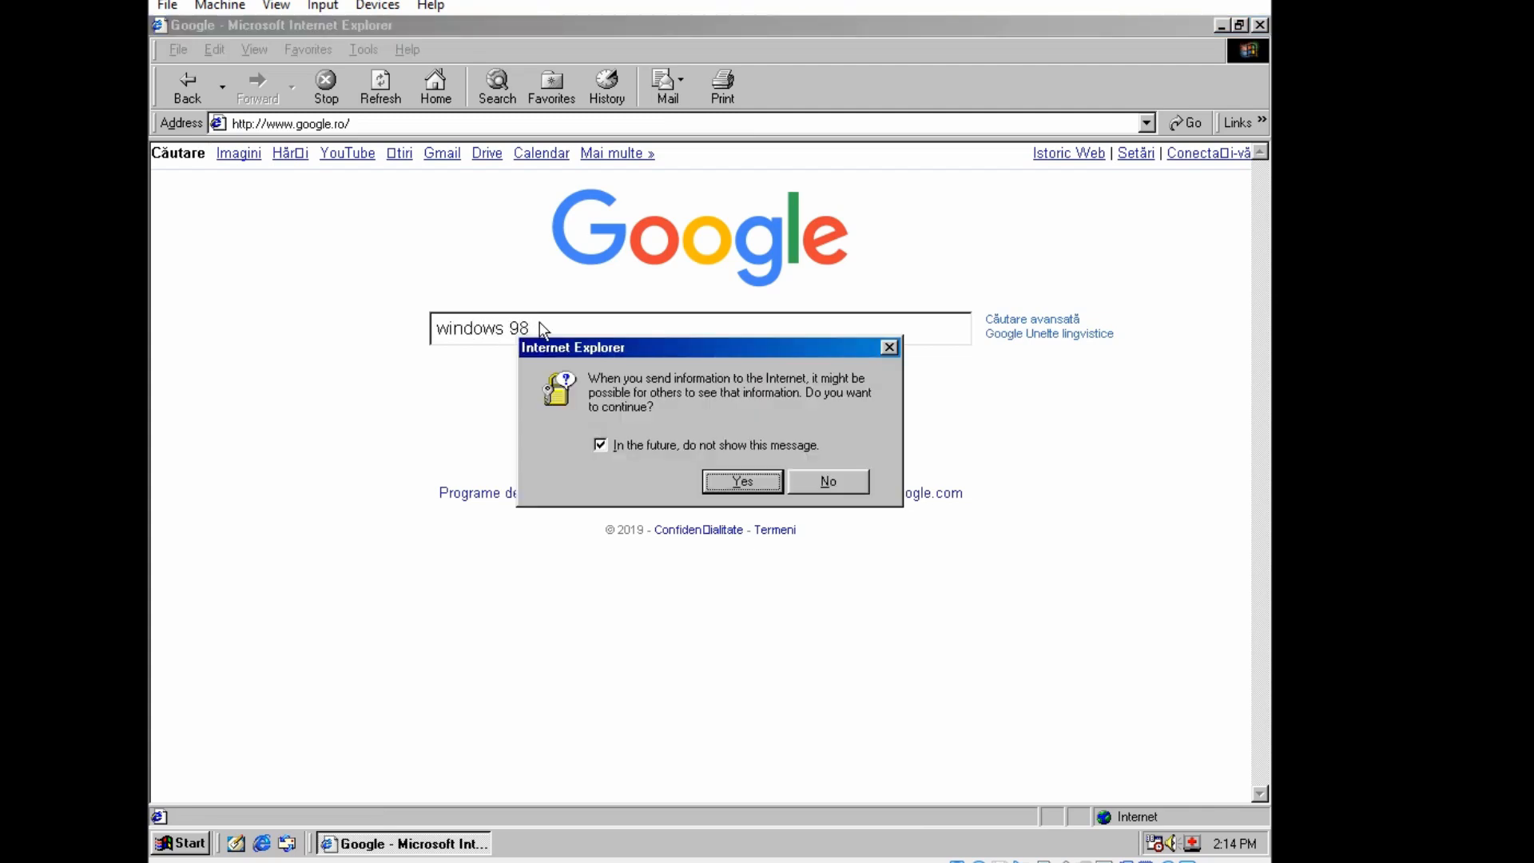
pyautogui.press('Return')
pyautogui.scroll(-3, 532, 424)
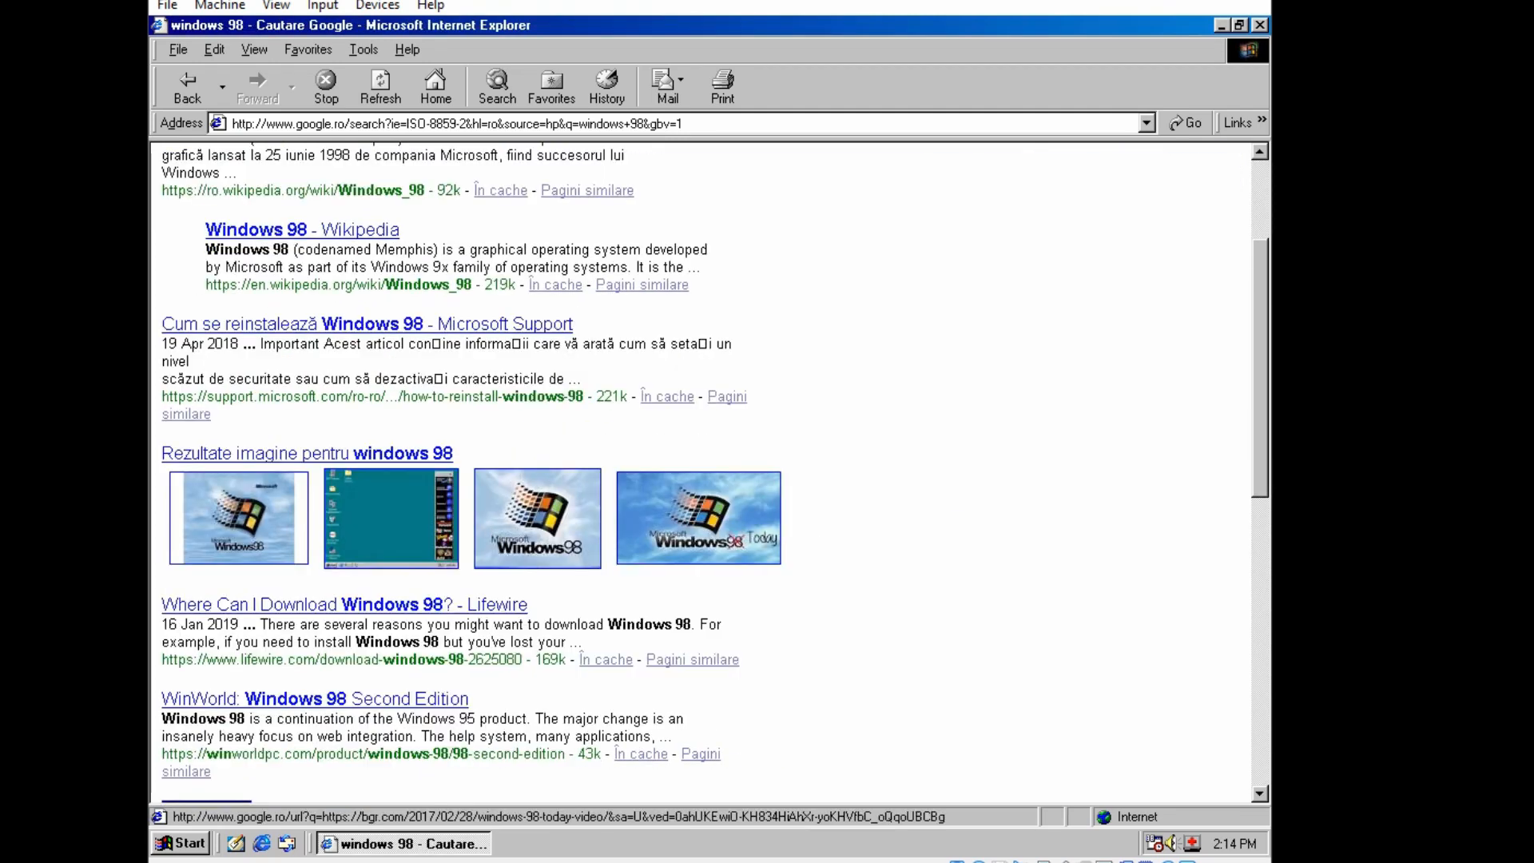
# Try to open the Windows 98 Today image result over a secure connection and return to the search results
pyautogui.click(717, 543)
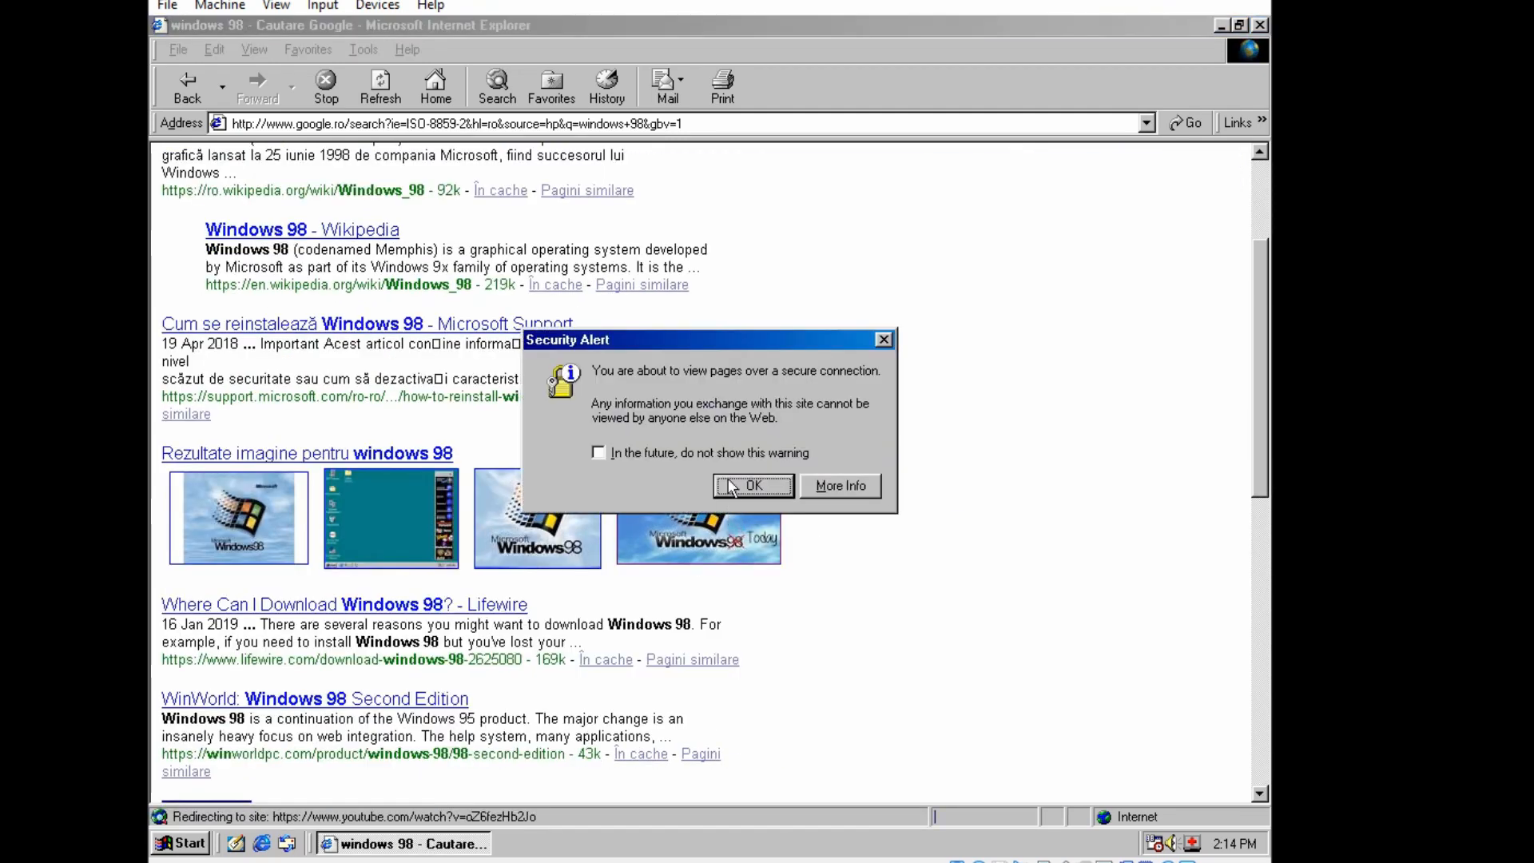
pyautogui.click(730, 486)
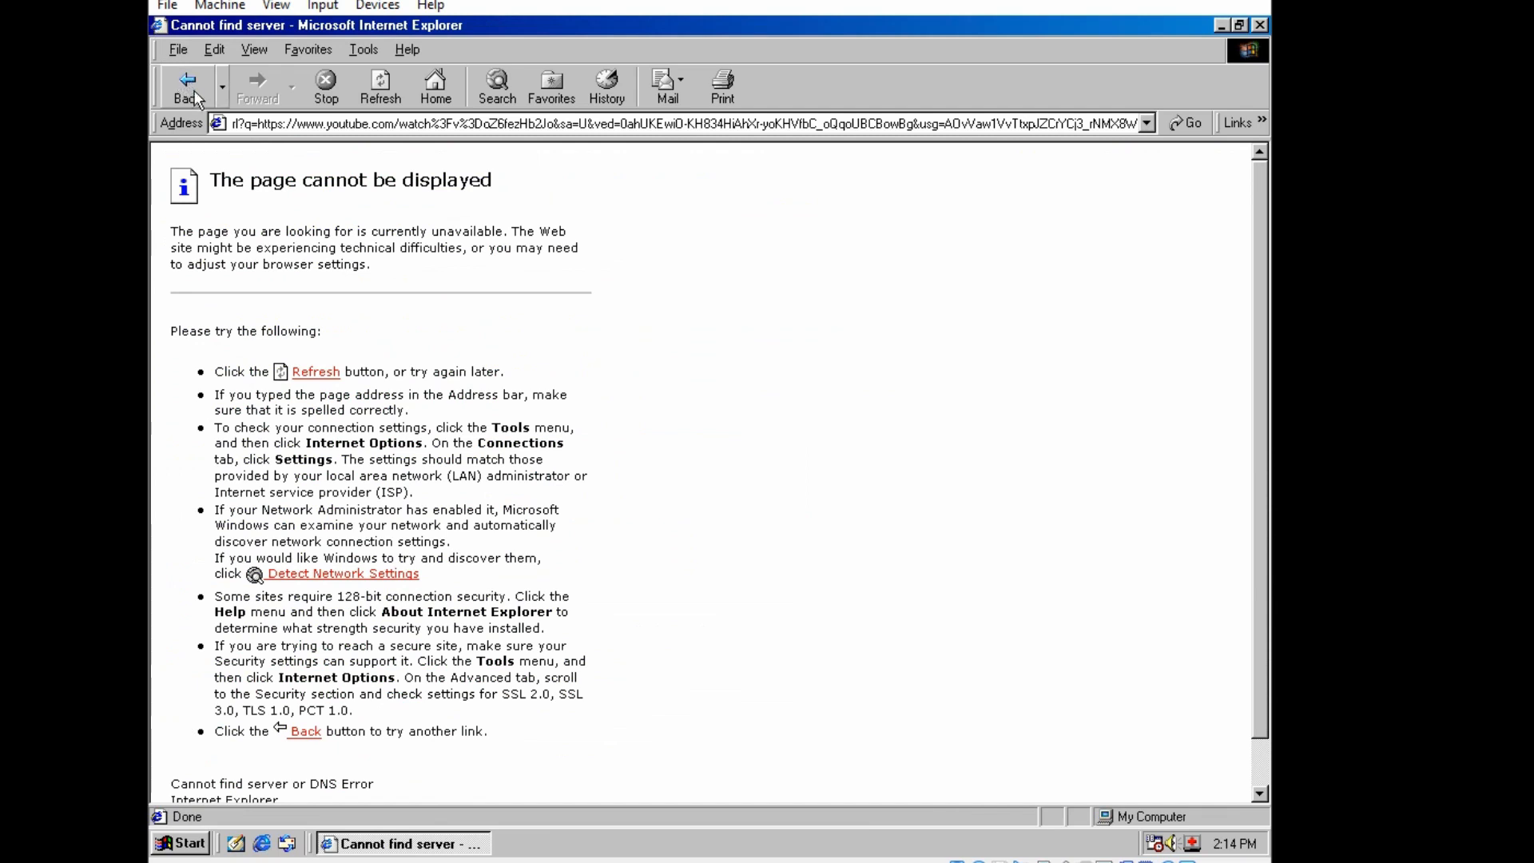
pyautogui.click(192, 95)
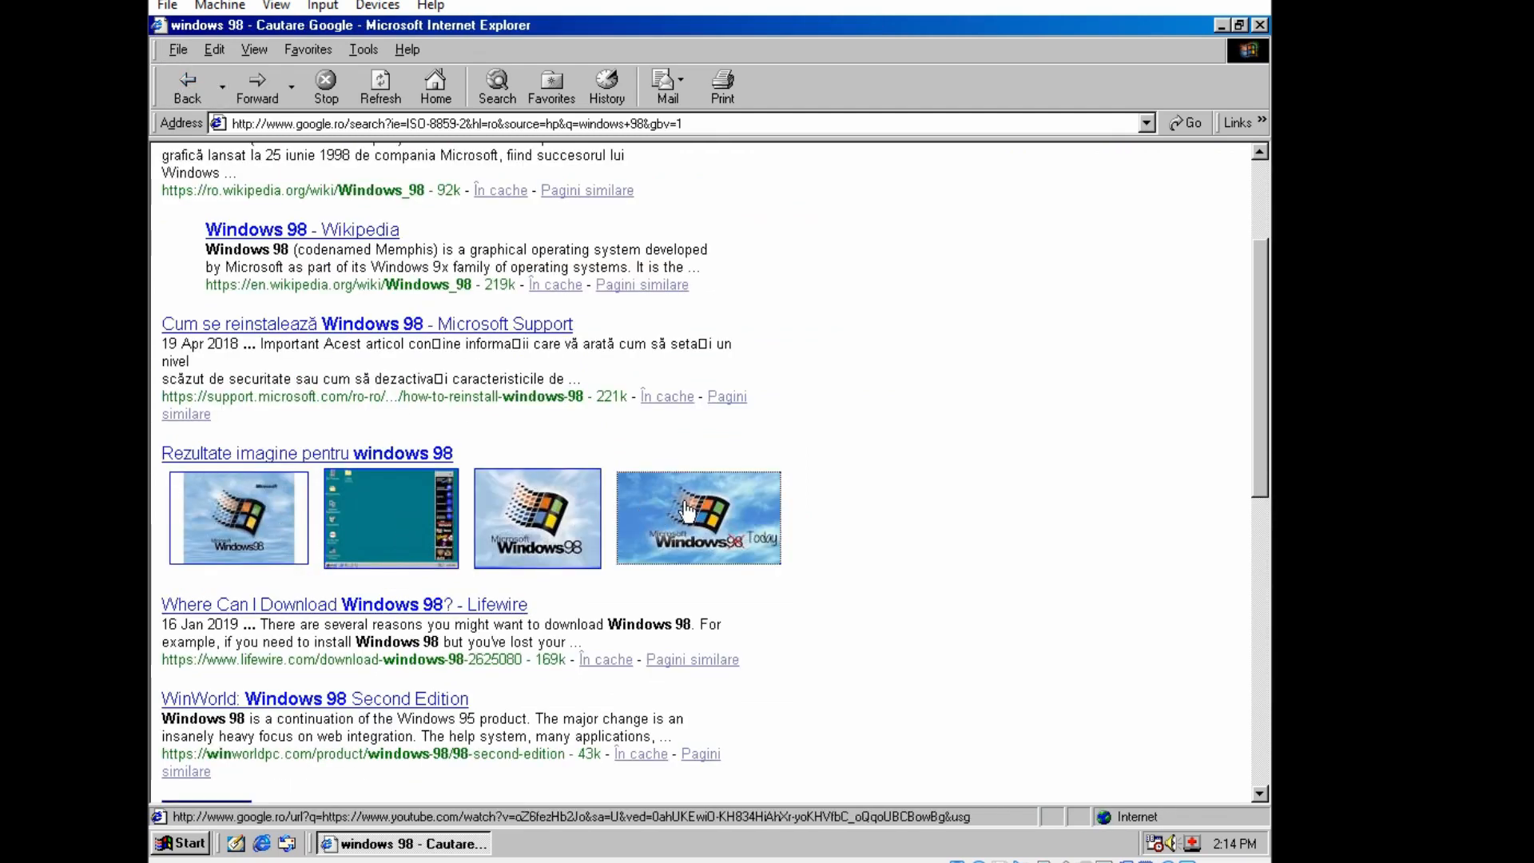
# Try to save the link target of the Windows 98 Today image result to disk
pyautogui.rightClick(725, 514)
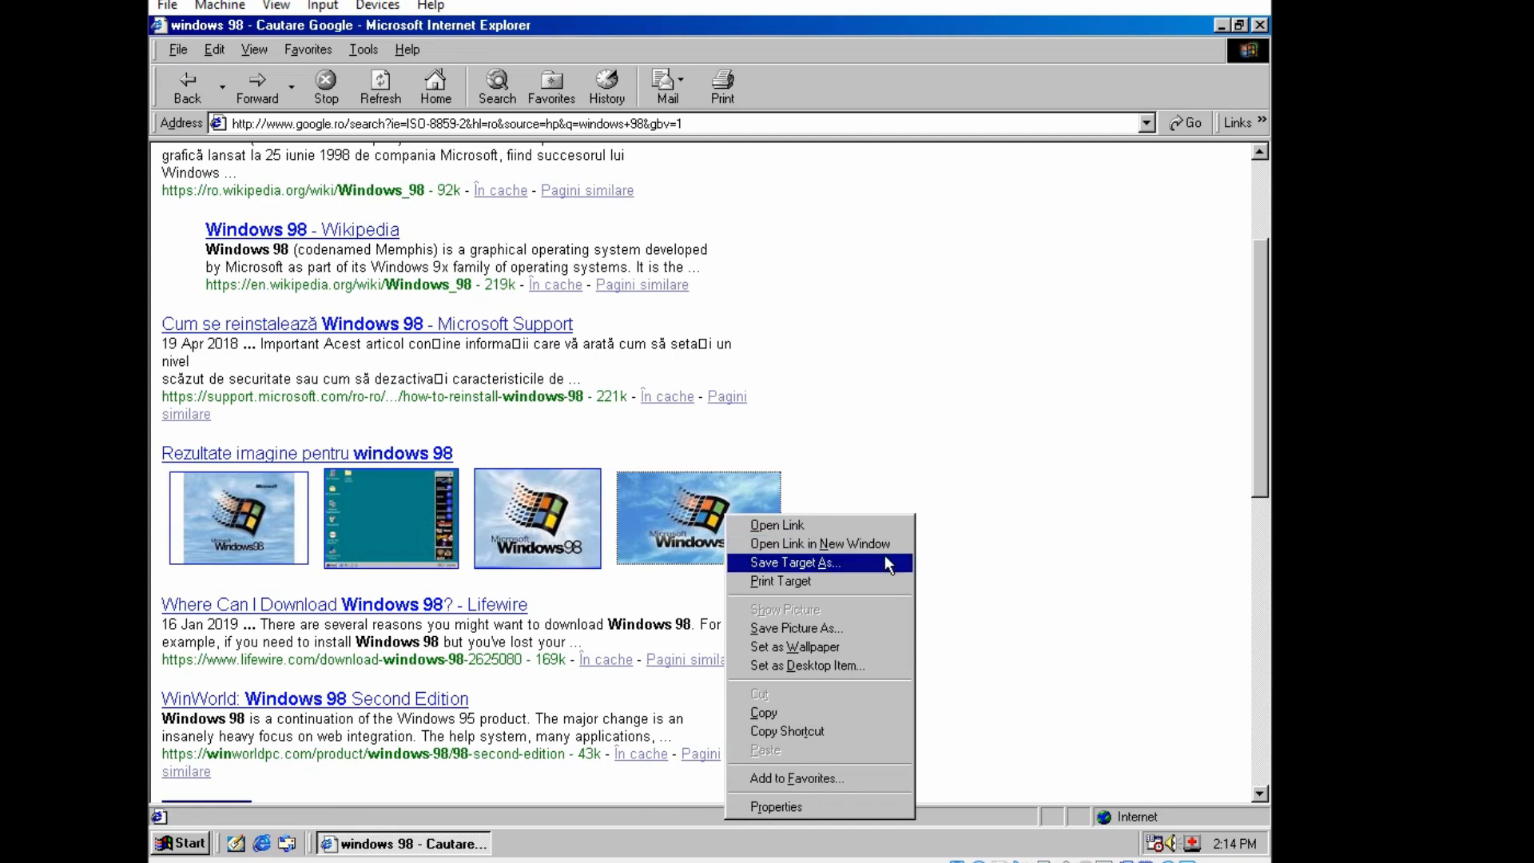
pyautogui.click(861, 564)
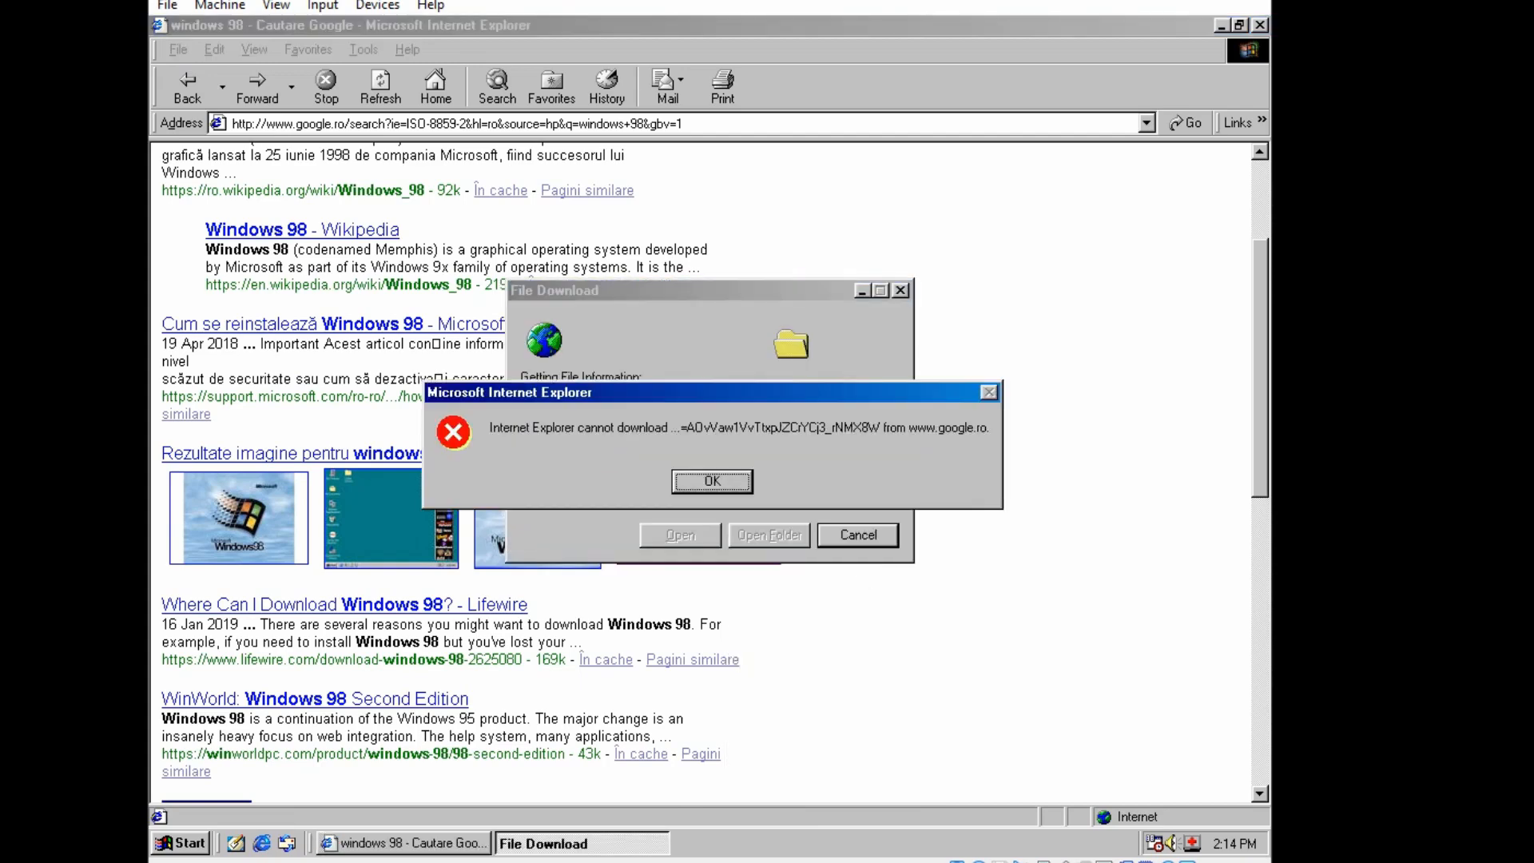
pyautogui.click(715, 481)
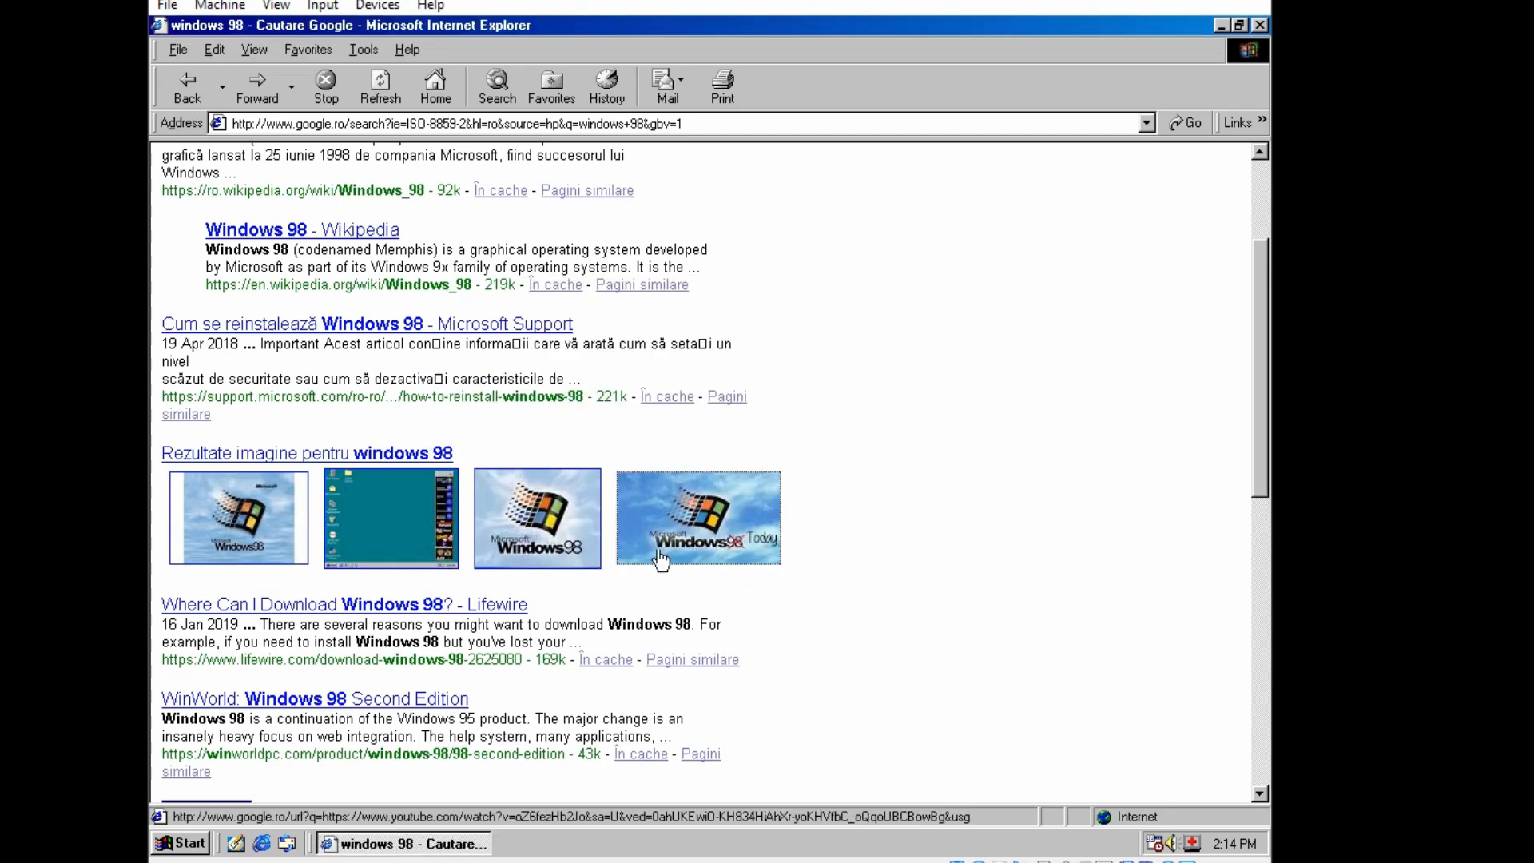
# Try once more to open the link of the Windows 98 Today image result, accepting the secure connection
pyautogui.rightClick(701, 518)
pyautogui.click(735, 529)
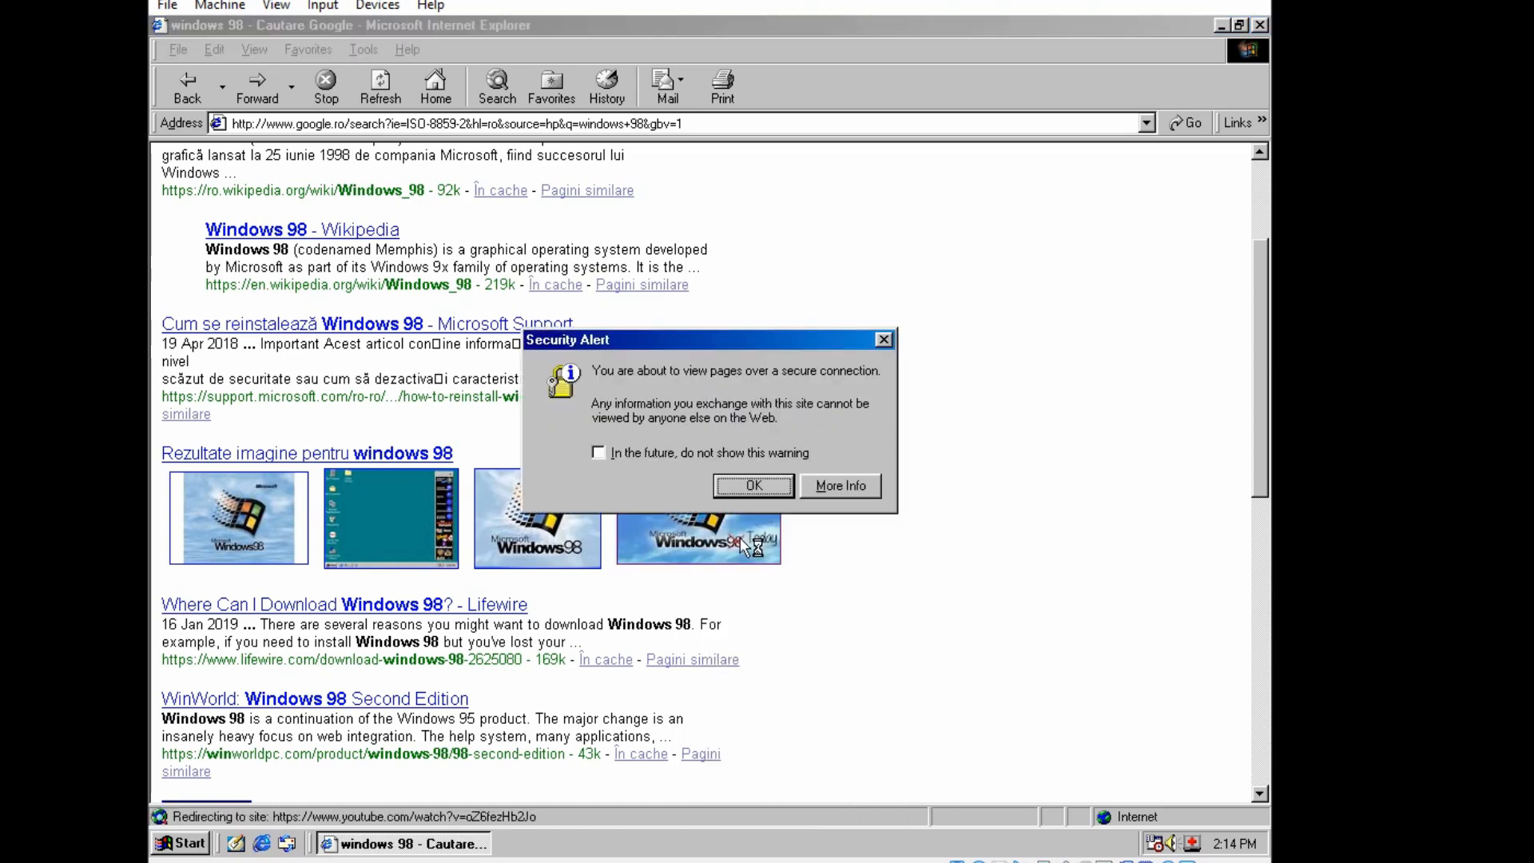
pyautogui.click(731, 487)
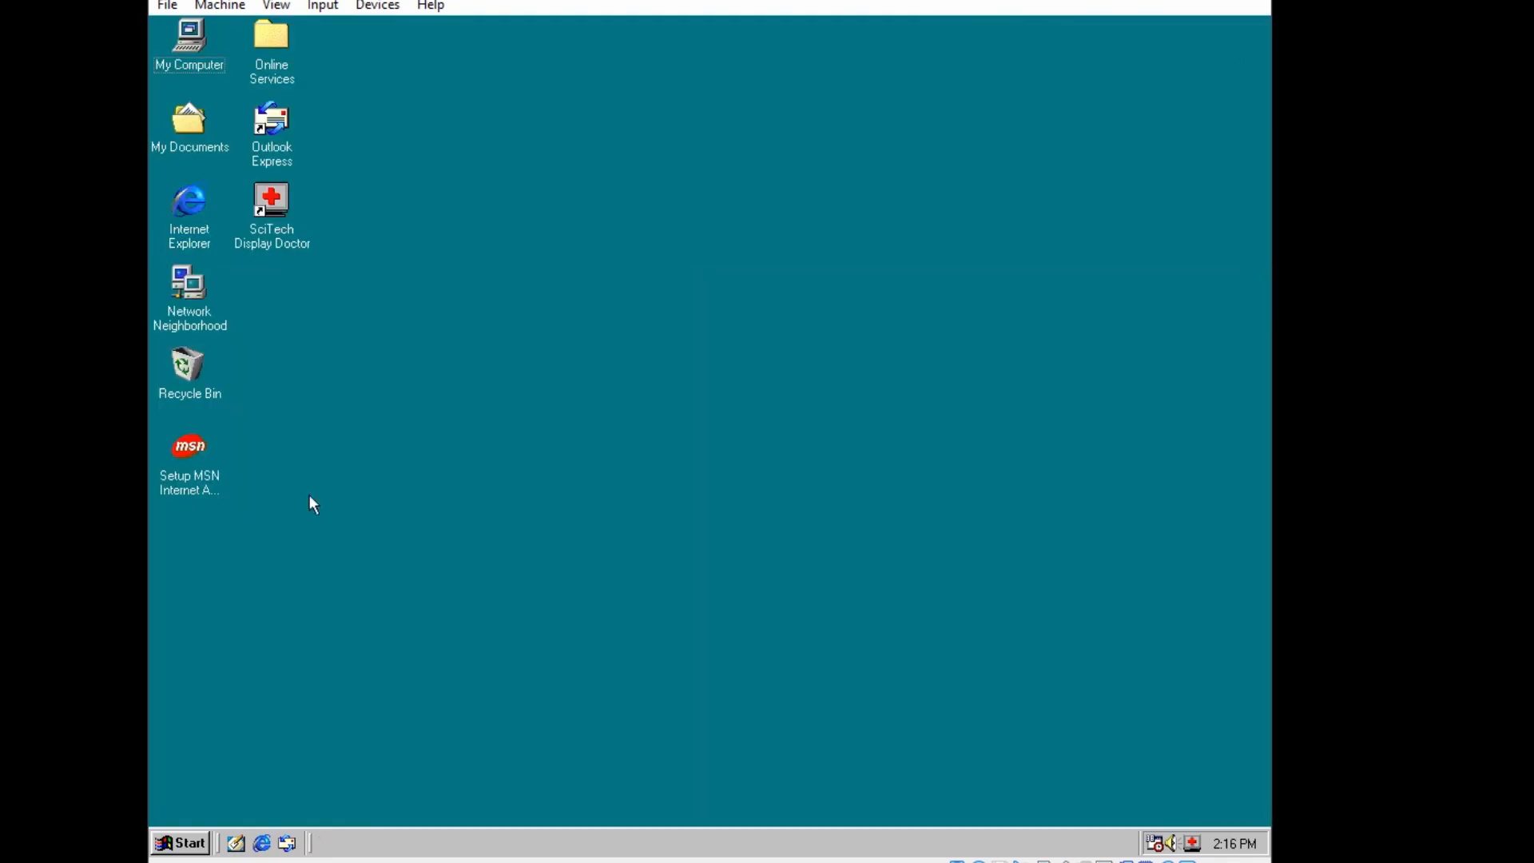
# Launch Internet Explorer again and look through the news stories on the MSN home page
pyautogui.doubleClick(192, 204)
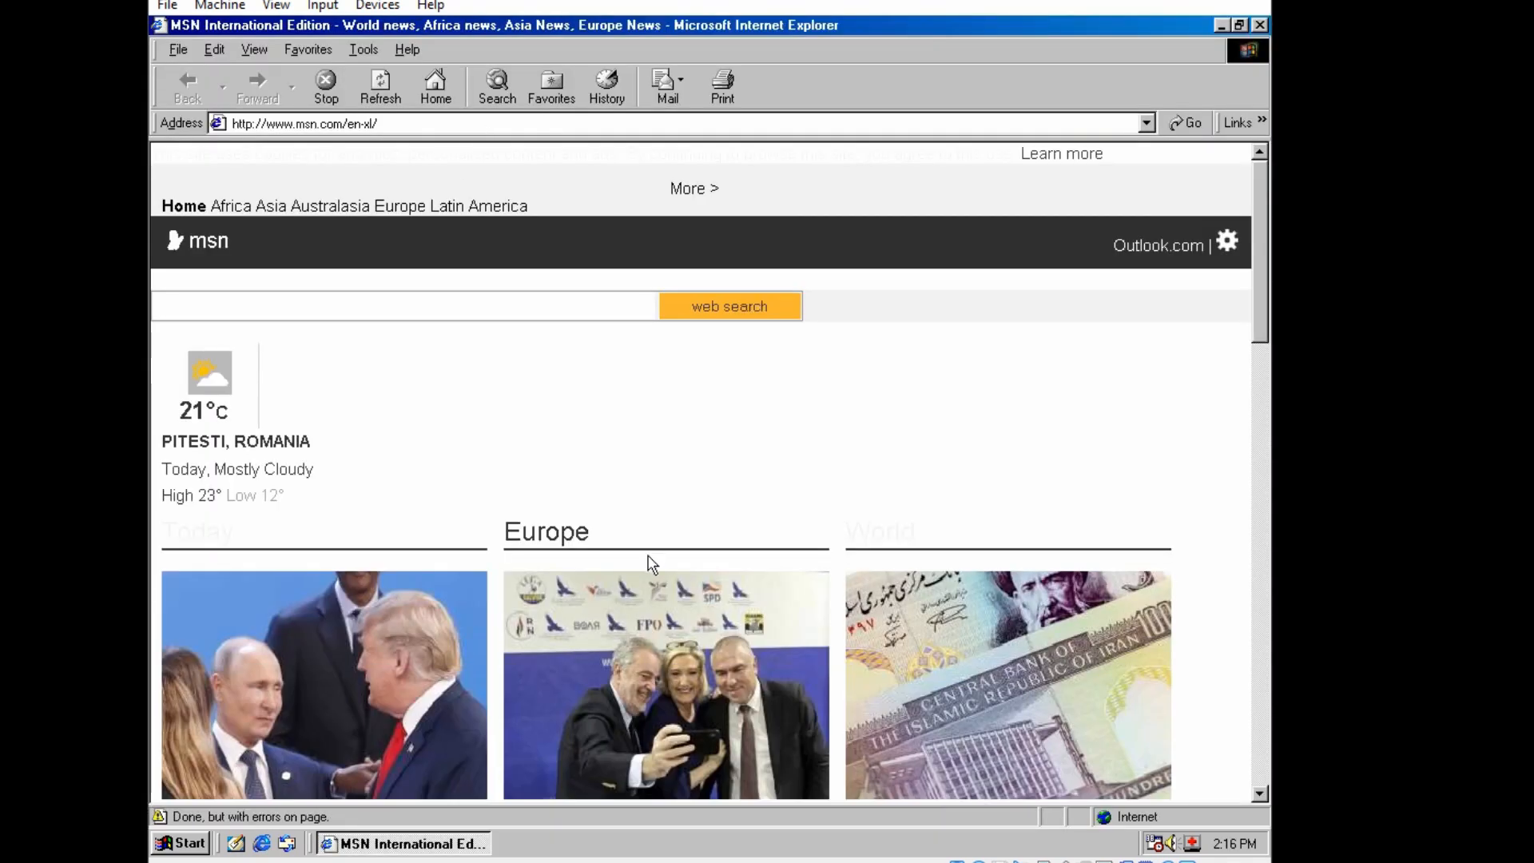
pyautogui.scroll(-3, 673, 391)
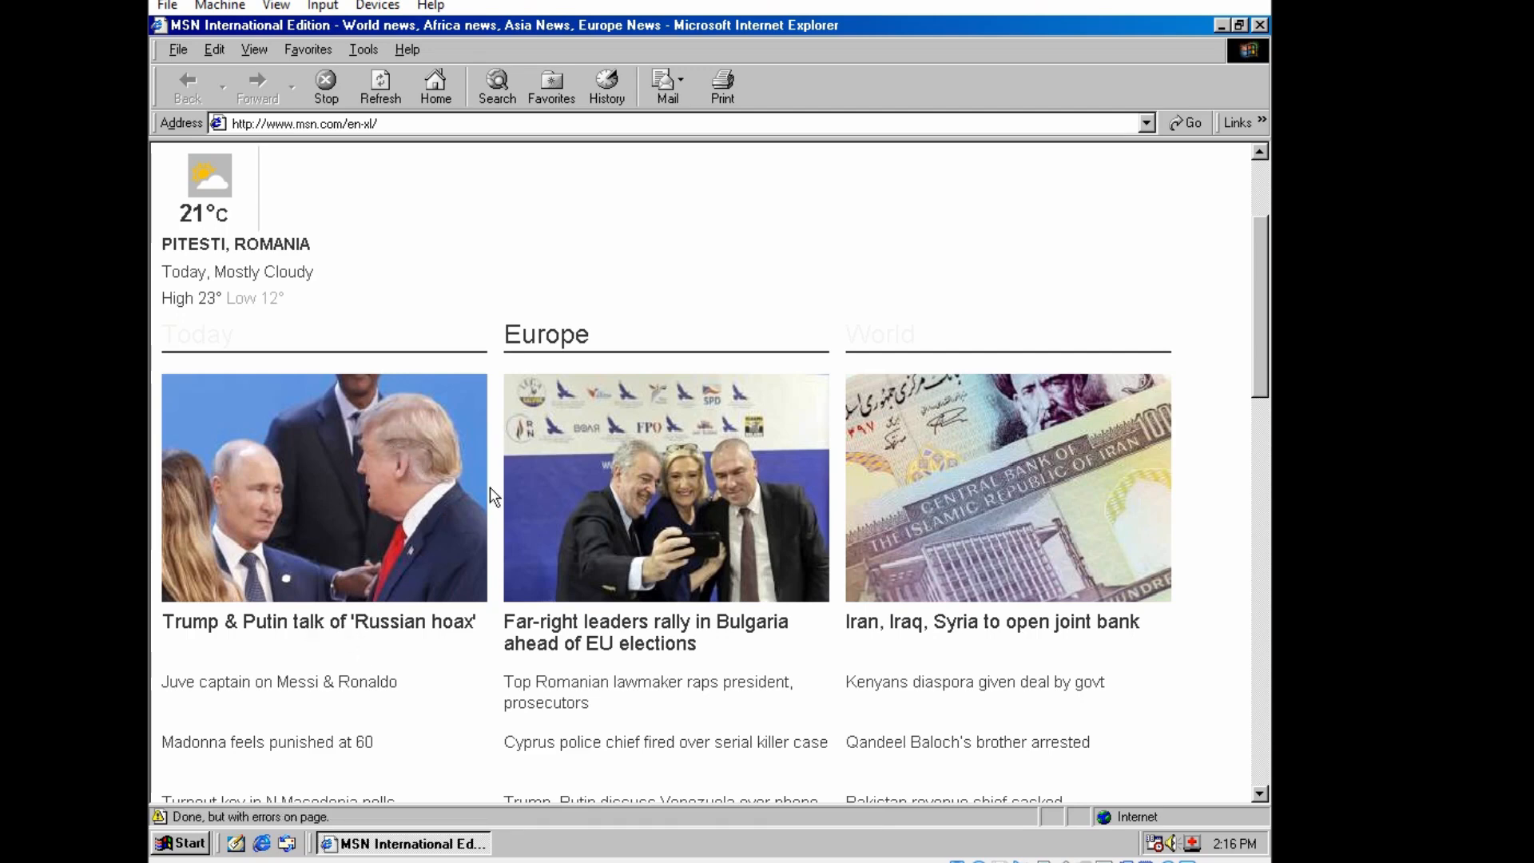
pyautogui.scroll(-8, 640, 697)
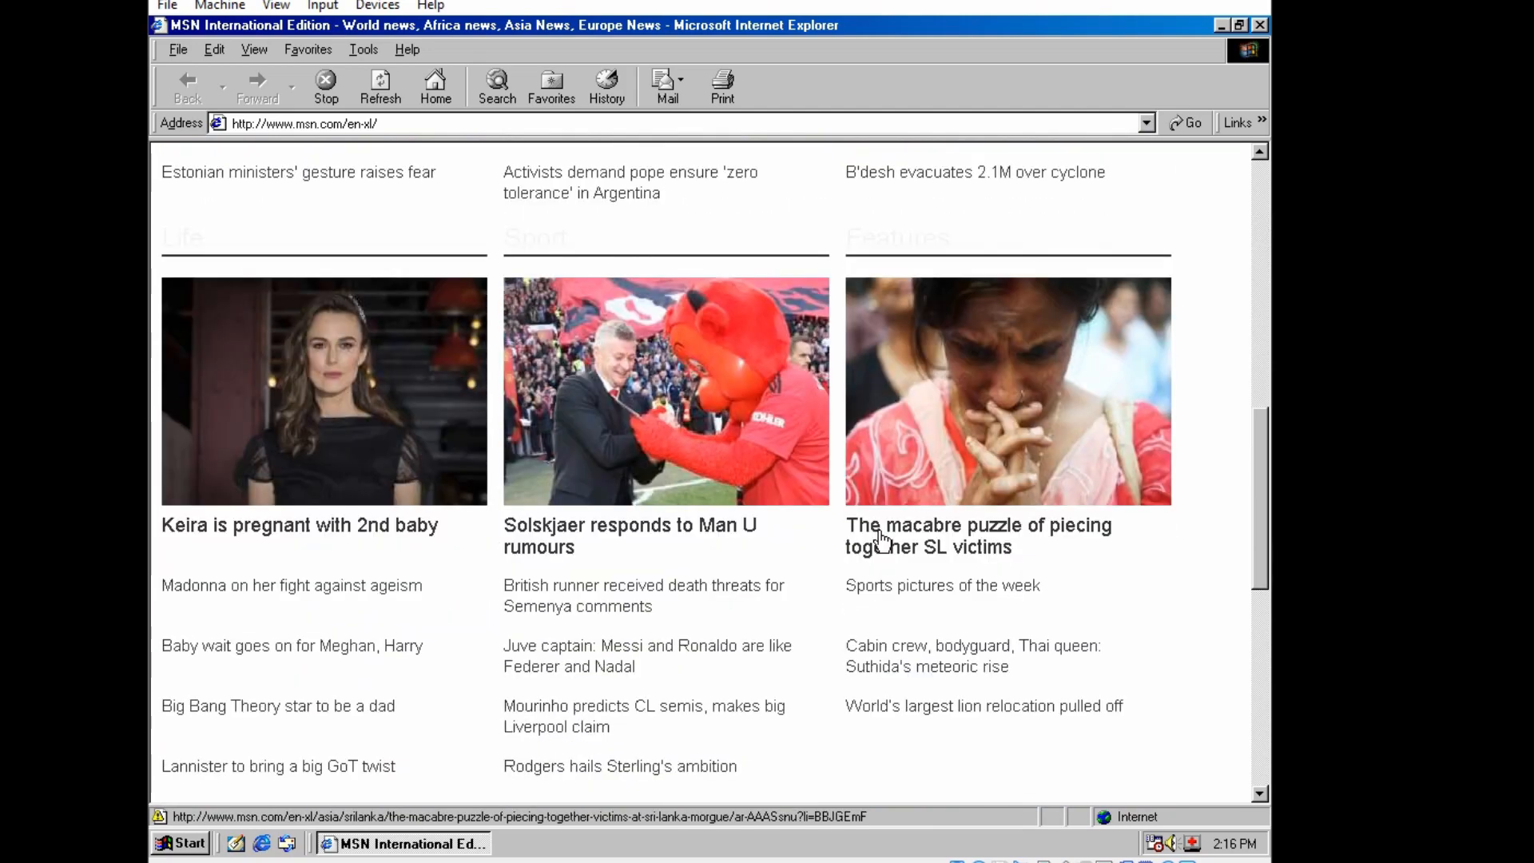
pyautogui.scroll(-7, 880, 539)
pyautogui.scroll(17, 880, 539)
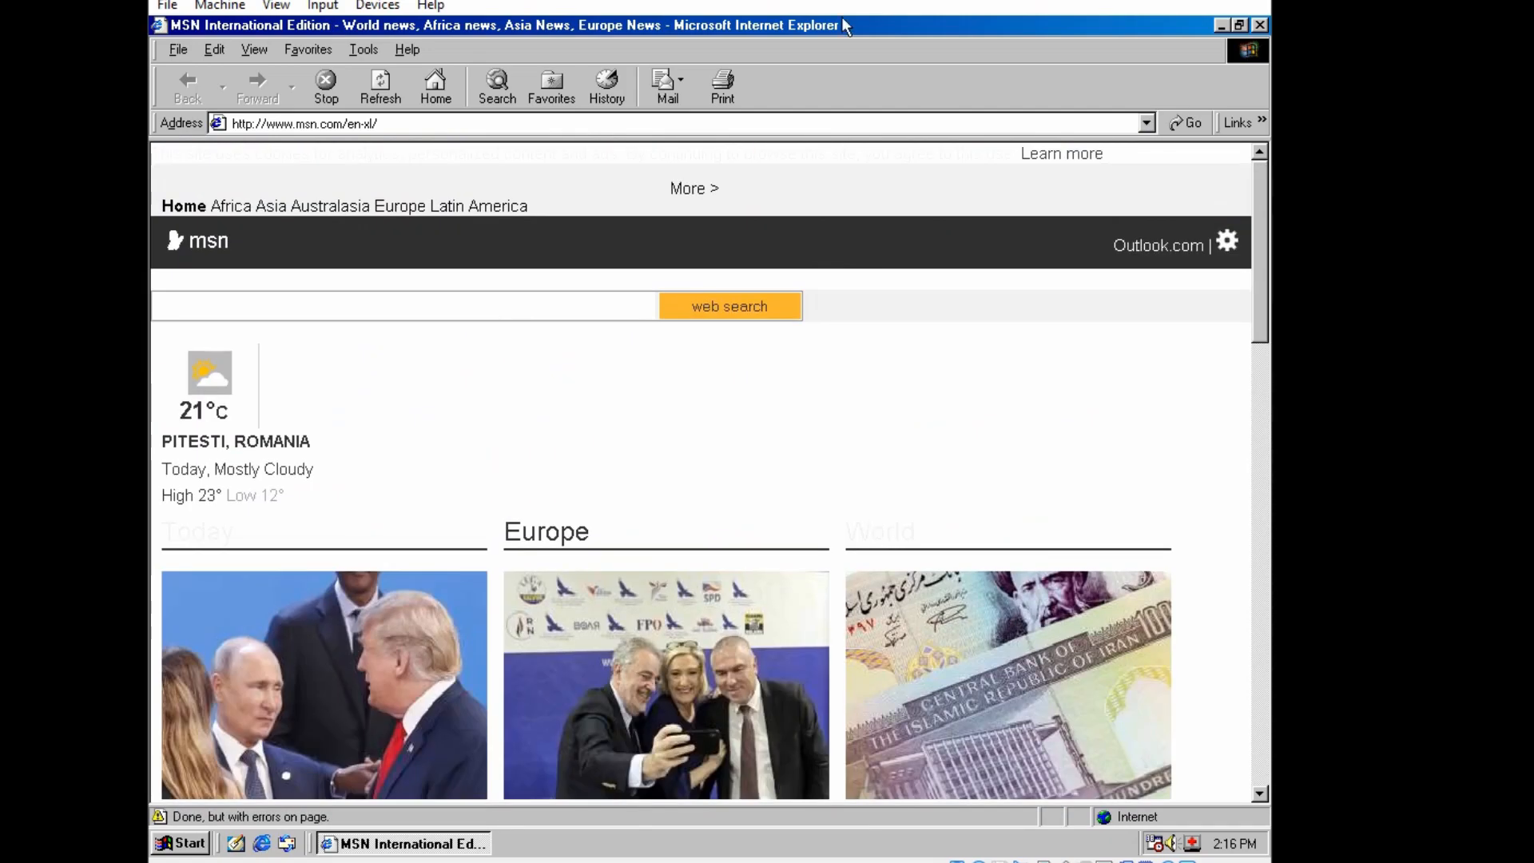
pyautogui.click(714, 121)
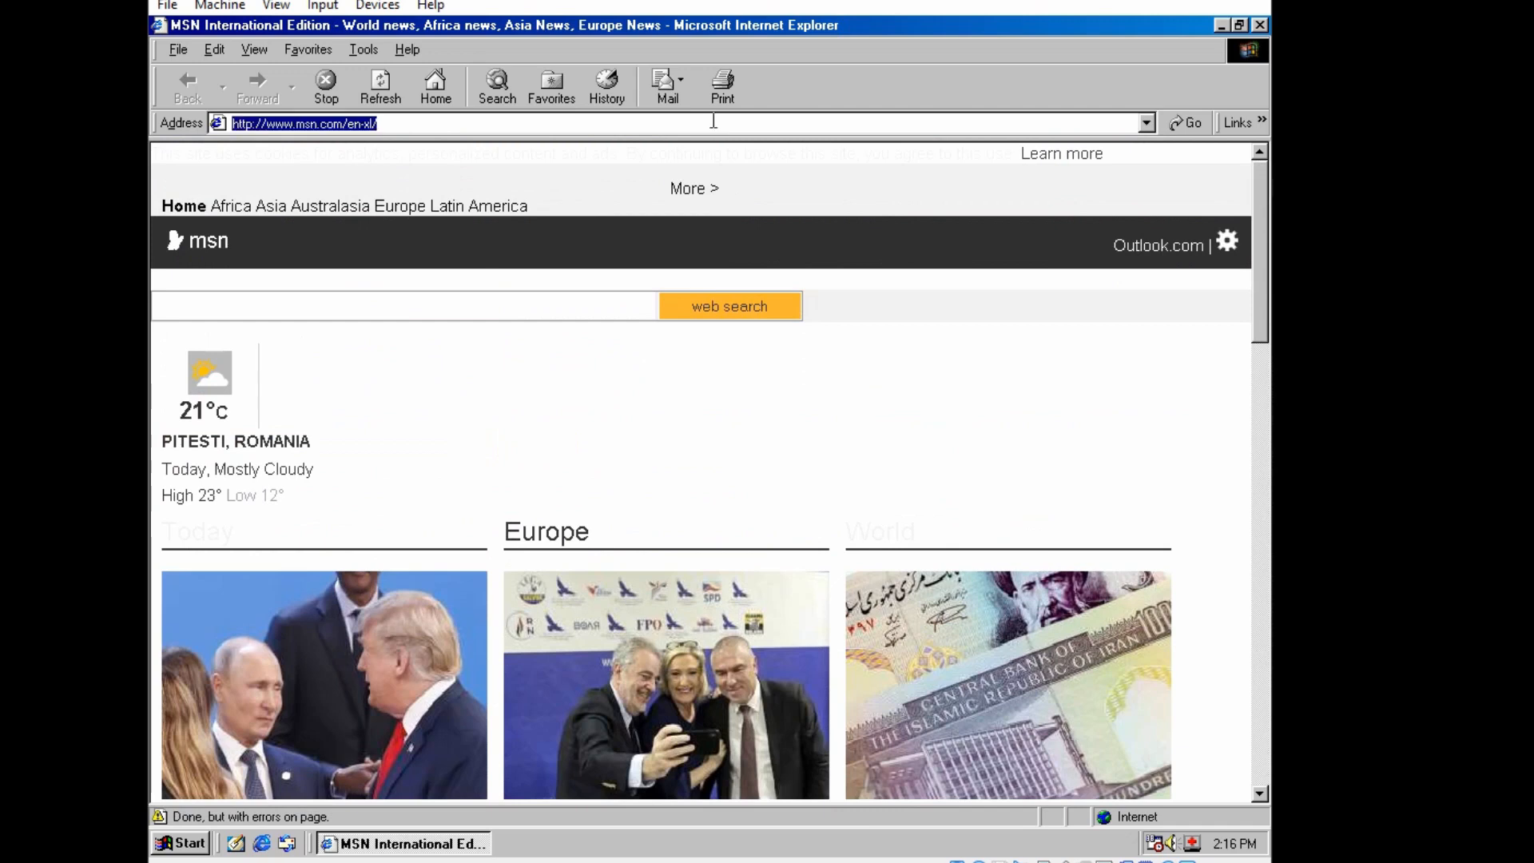
pyautogui.write('www.youtu')
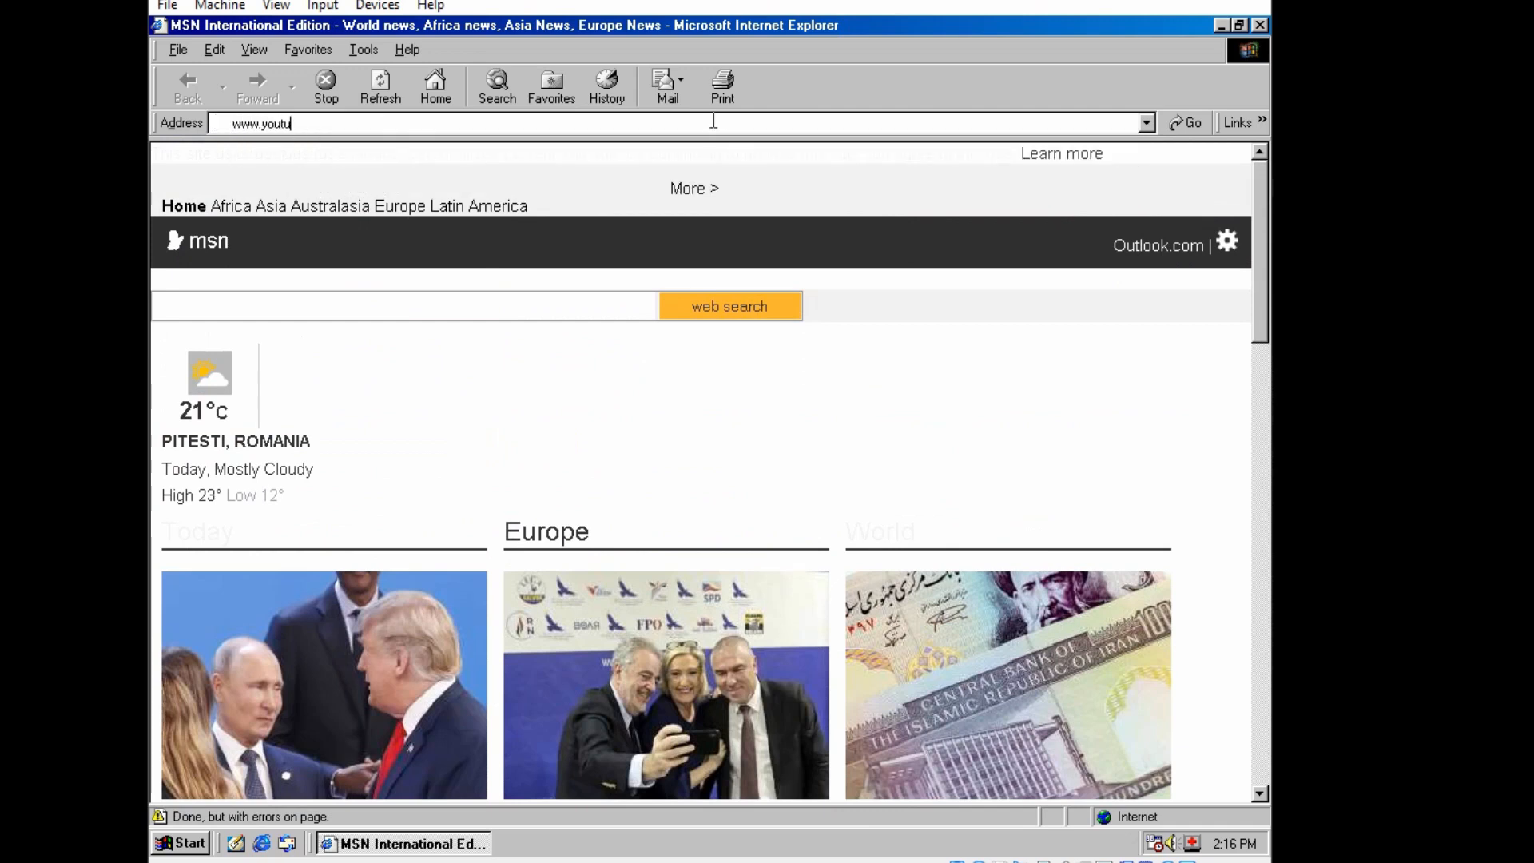
pyautogui.write('be.com')
pyautogui.press('Return')
pyautogui.press('Return')
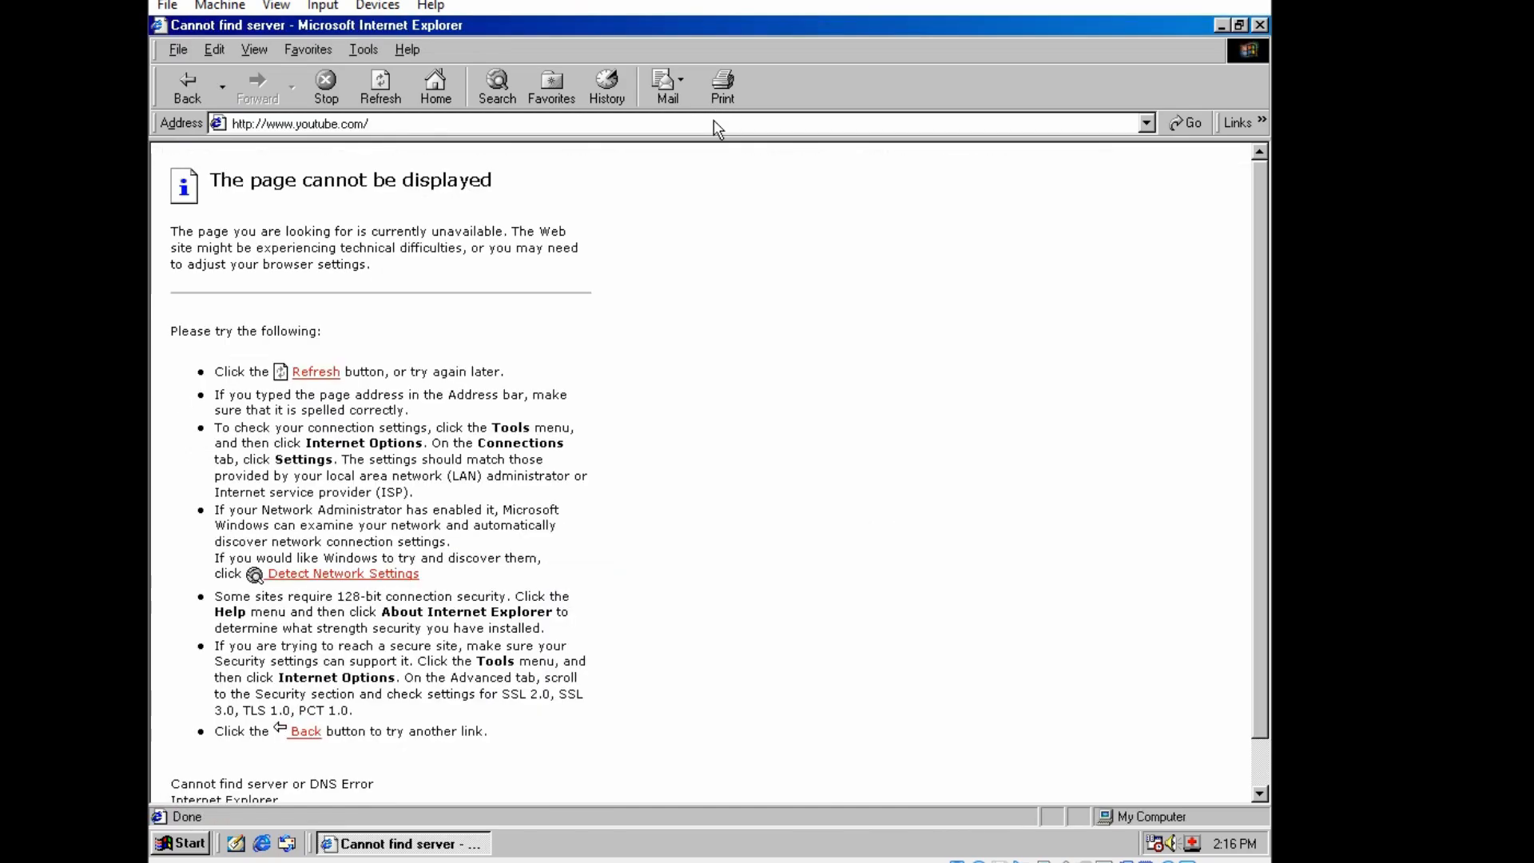
pyautogui.click(412, 125)
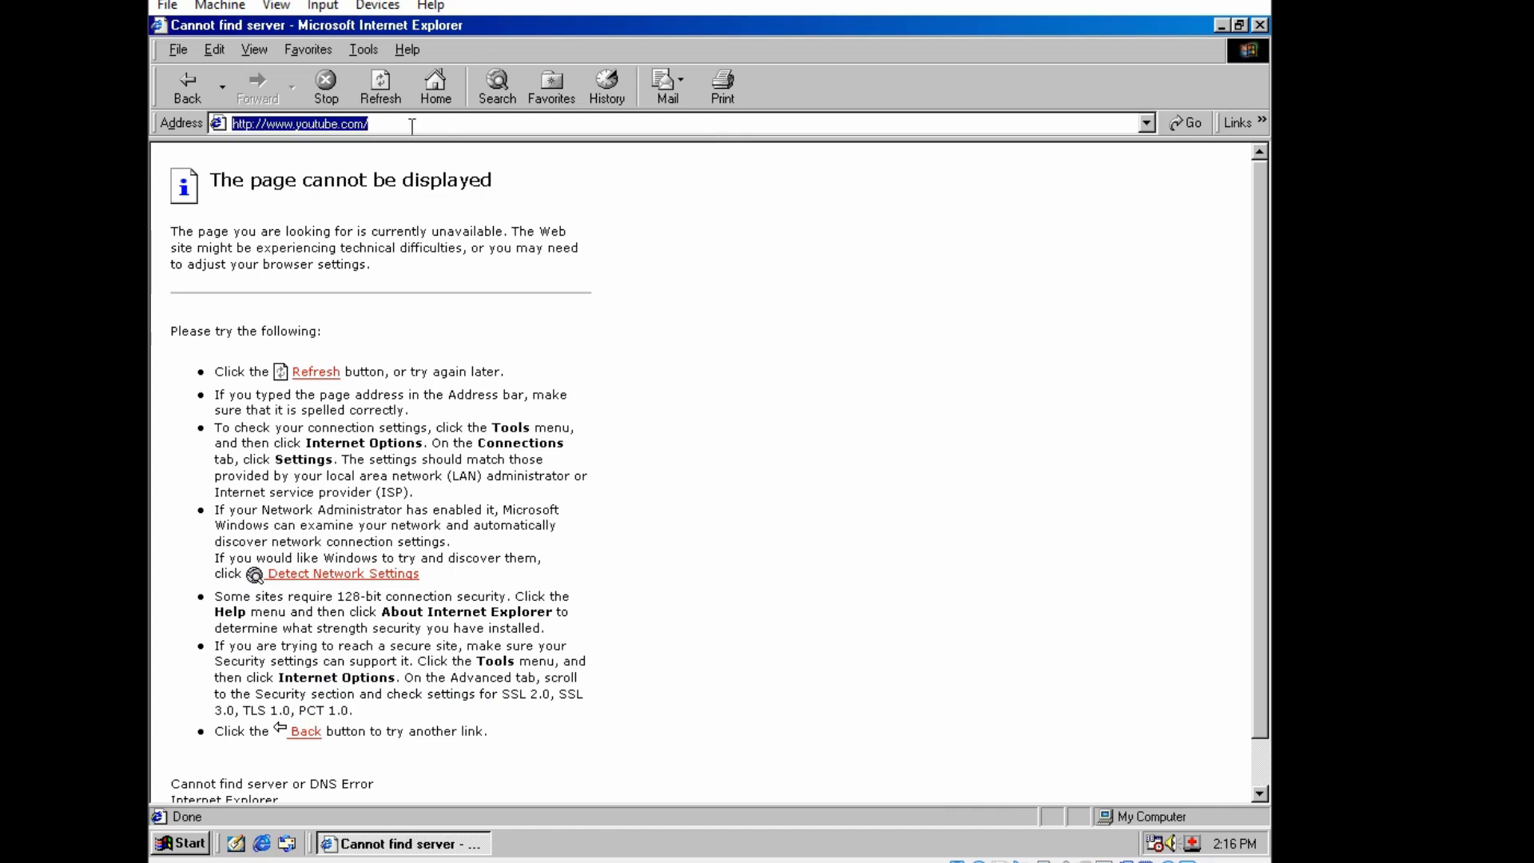
pyautogui.write('www.google.ro')
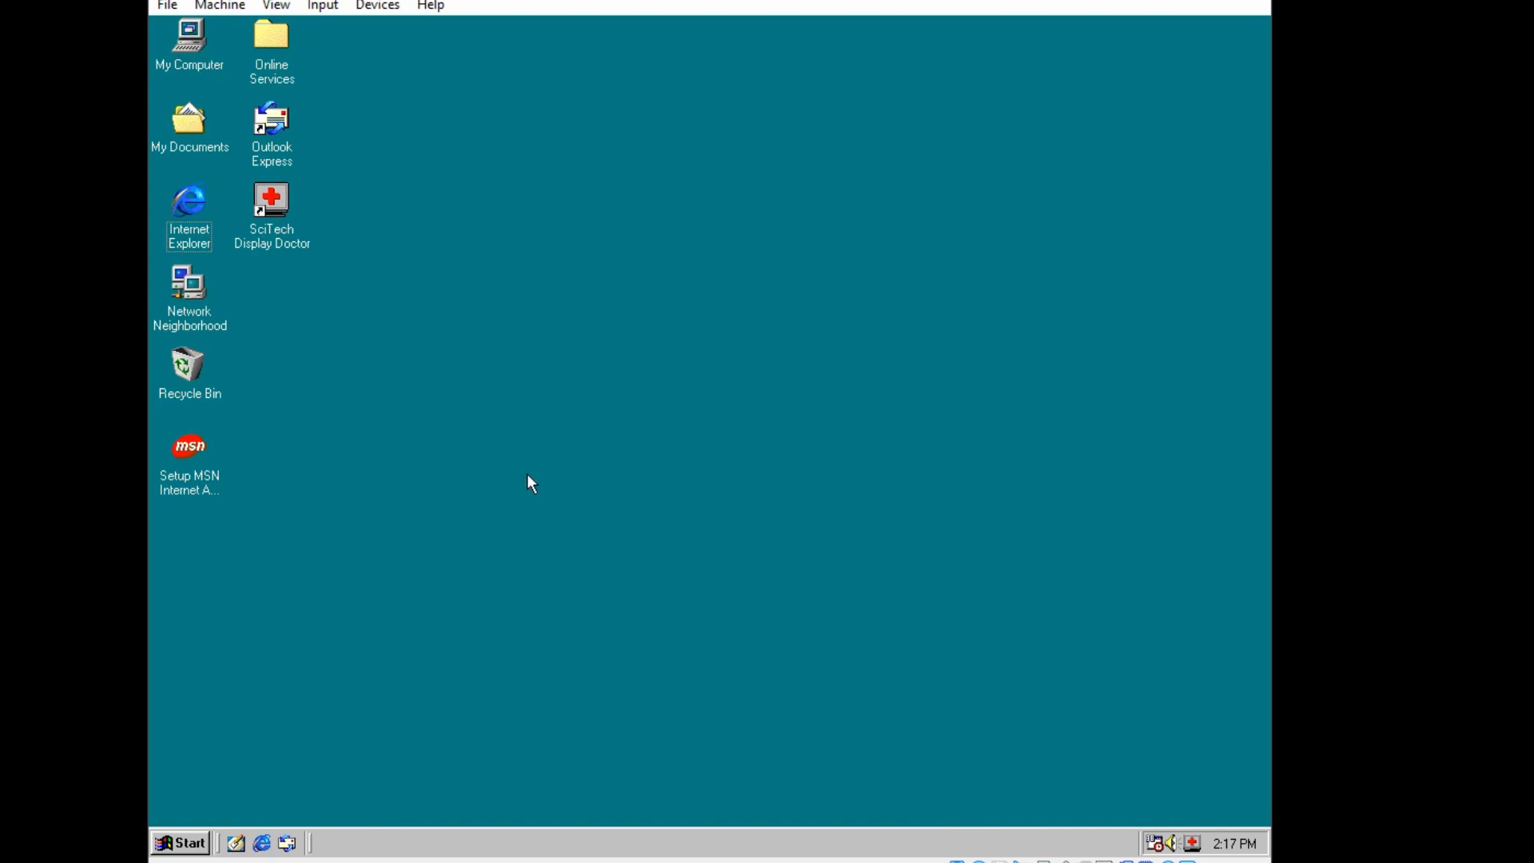
# Open My Computer in a maximized window, look at the drives and the contents of drive C:, and return to the drive overview
pyautogui.doubleClick(178, 50)
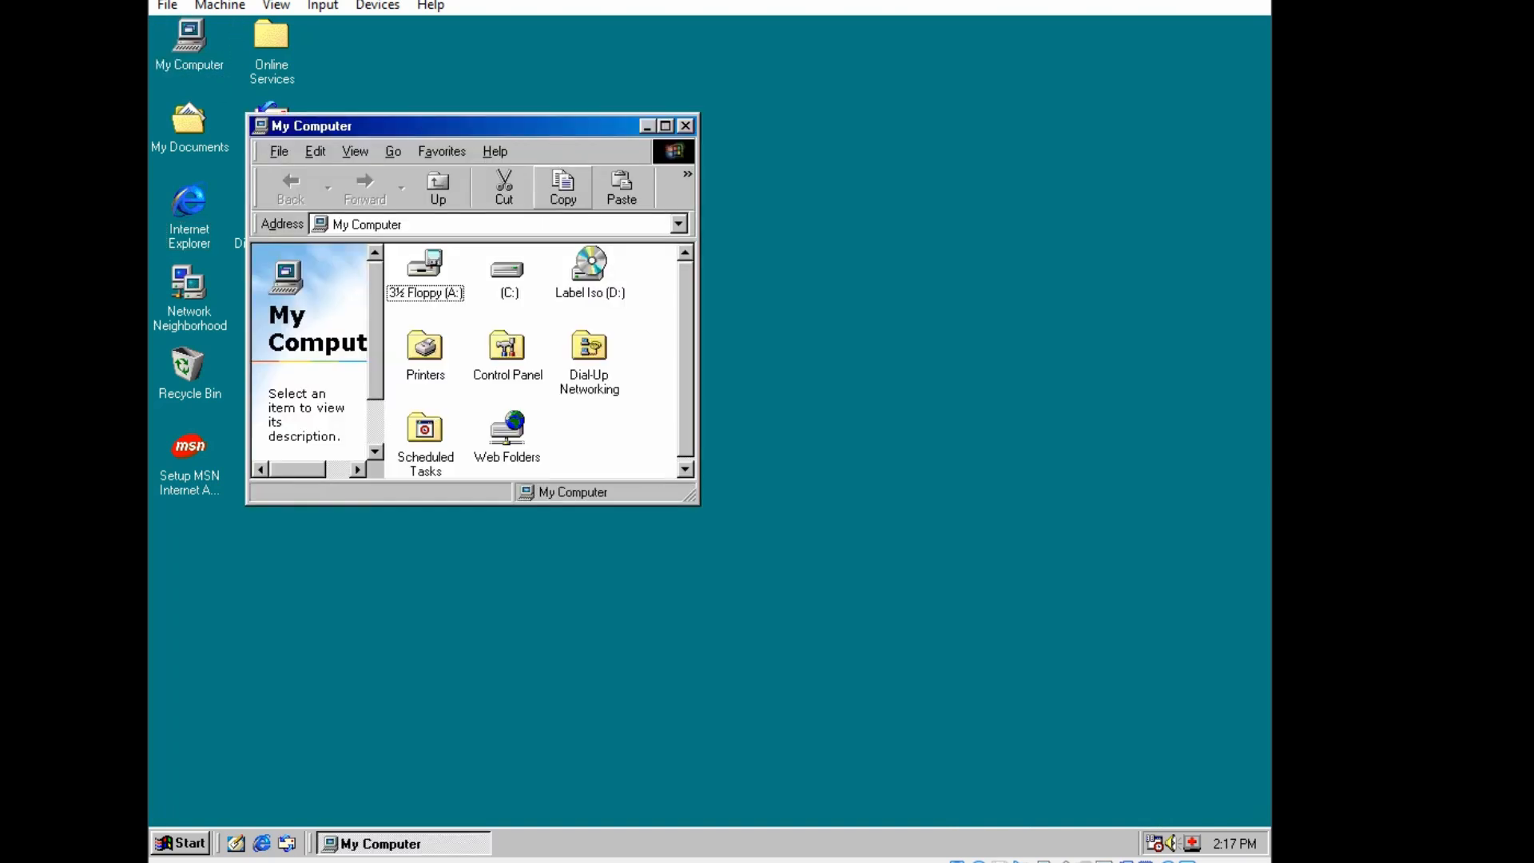
pyautogui.doubleClick(622, 130)
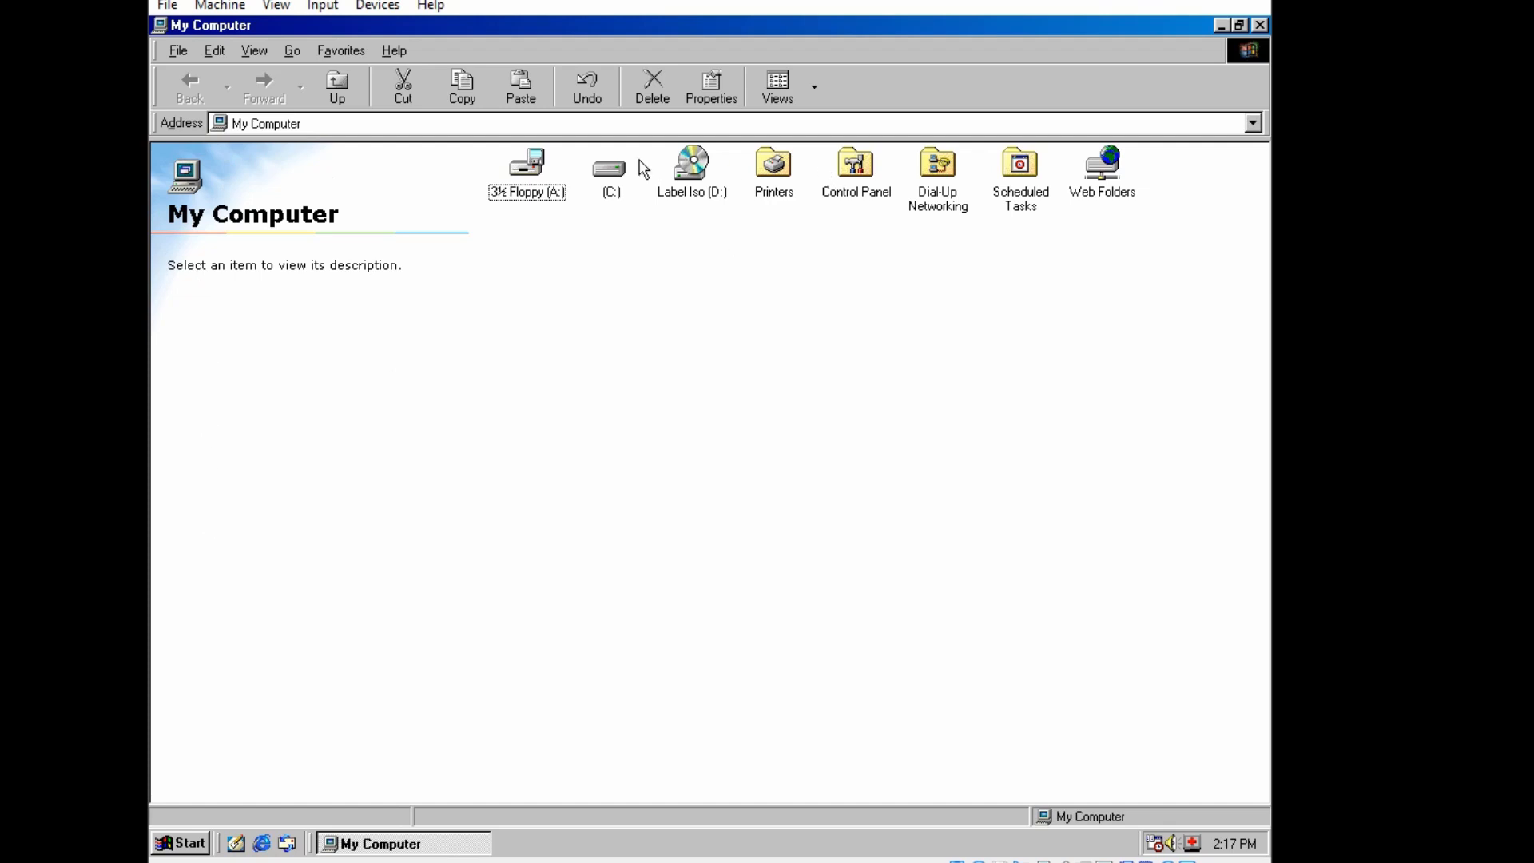
pyautogui.click(596, 173)
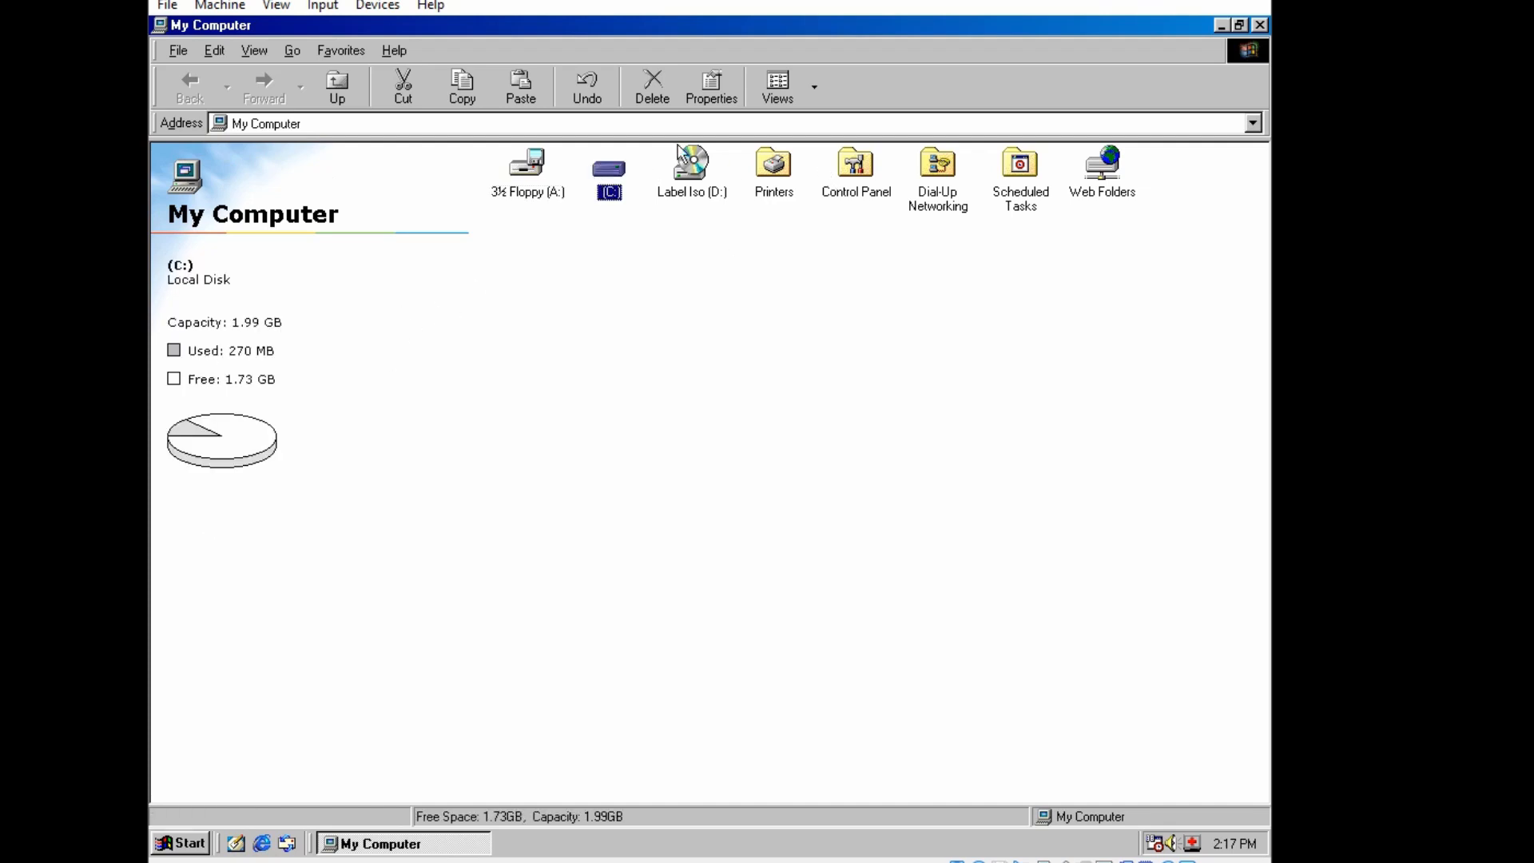
pyautogui.click(703, 159)
pyautogui.doubleClick(609, 170)
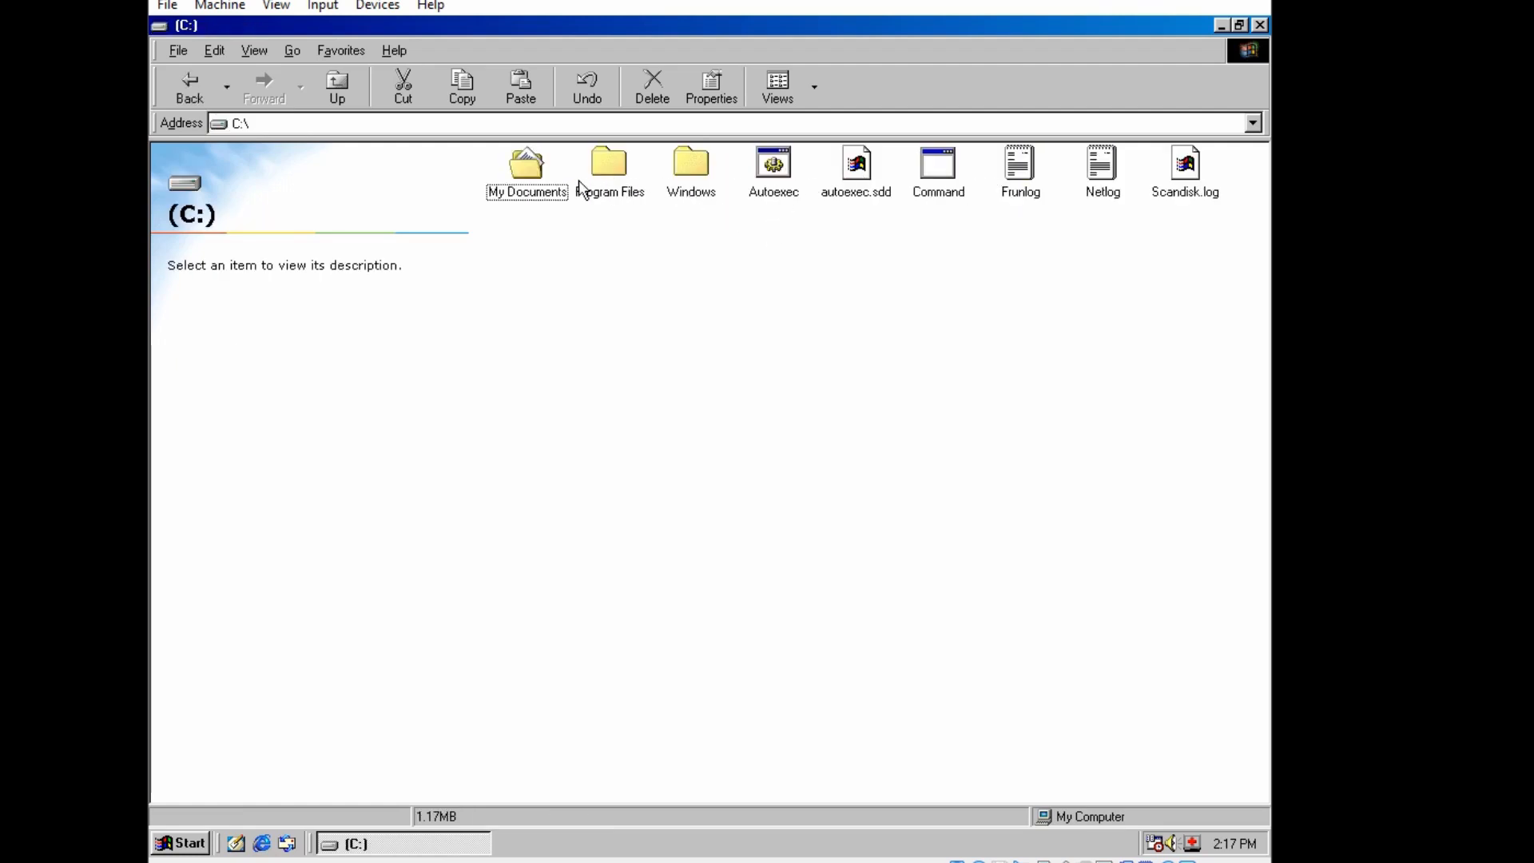
pyautogui.click(189, 86)
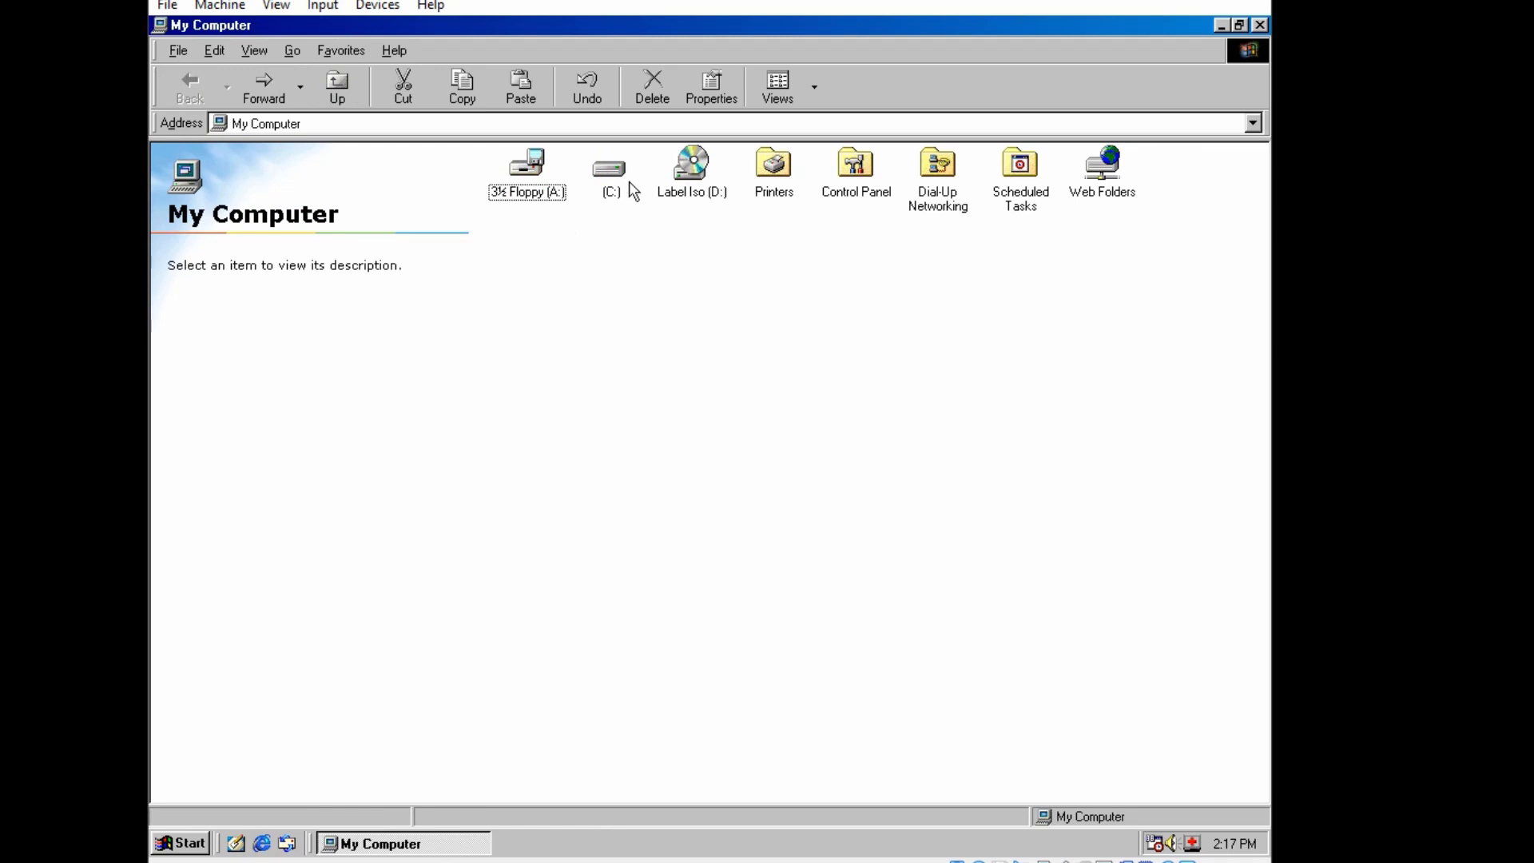
# Check the used and free space in the properties of drive C: and dismiss the dialog
pyautogui.rightClick(619, 181)
pyautogui.click(656, 313)
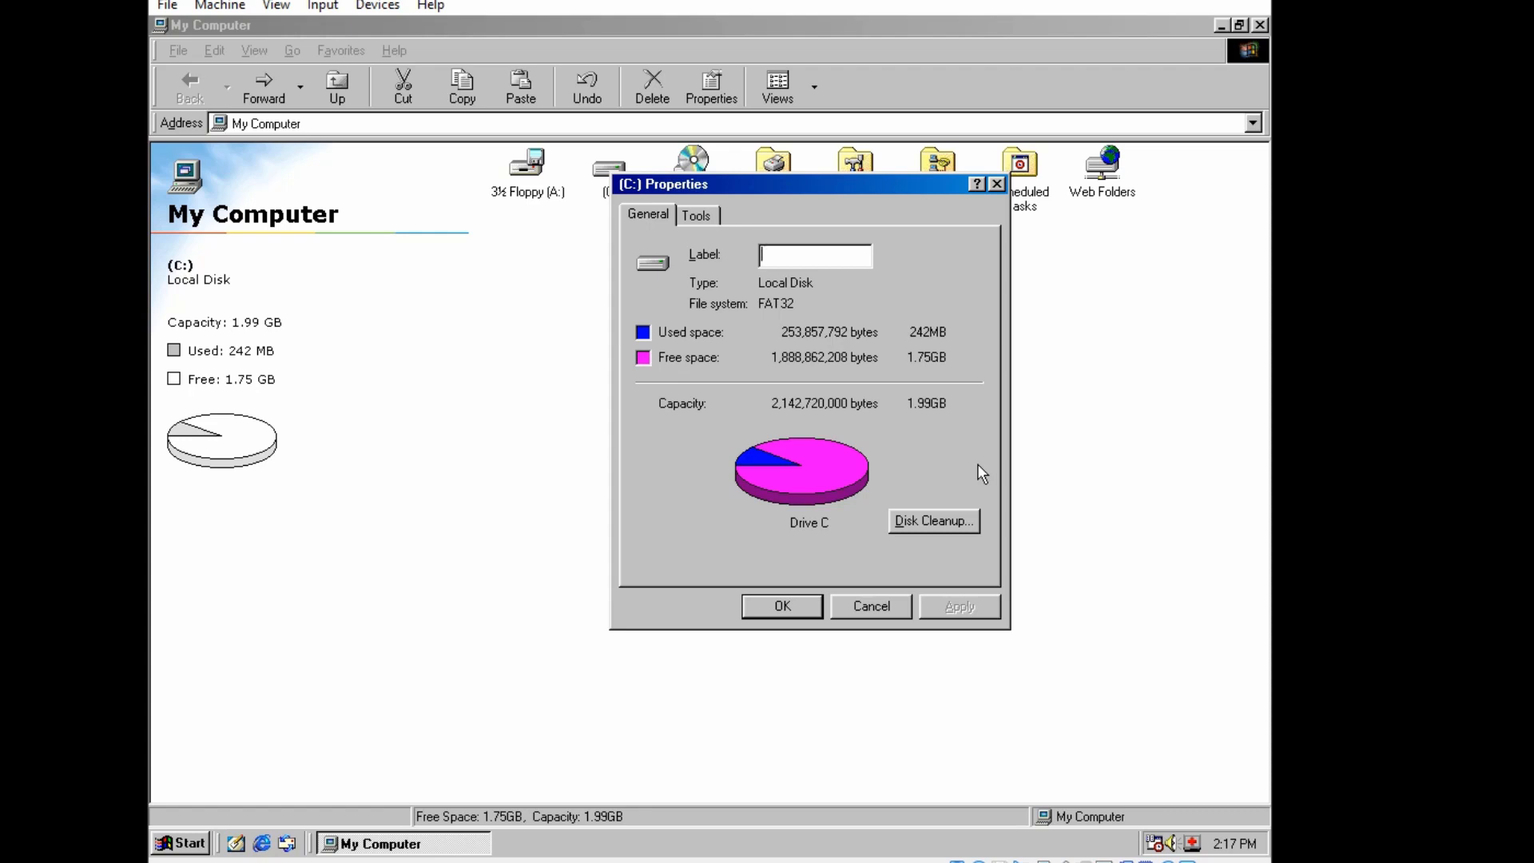
pyautogui.press('Escape')
# Review the general, hardware profile and performance information in System Properties, then close My Computer
pyautogui.rightClick(798, 339)
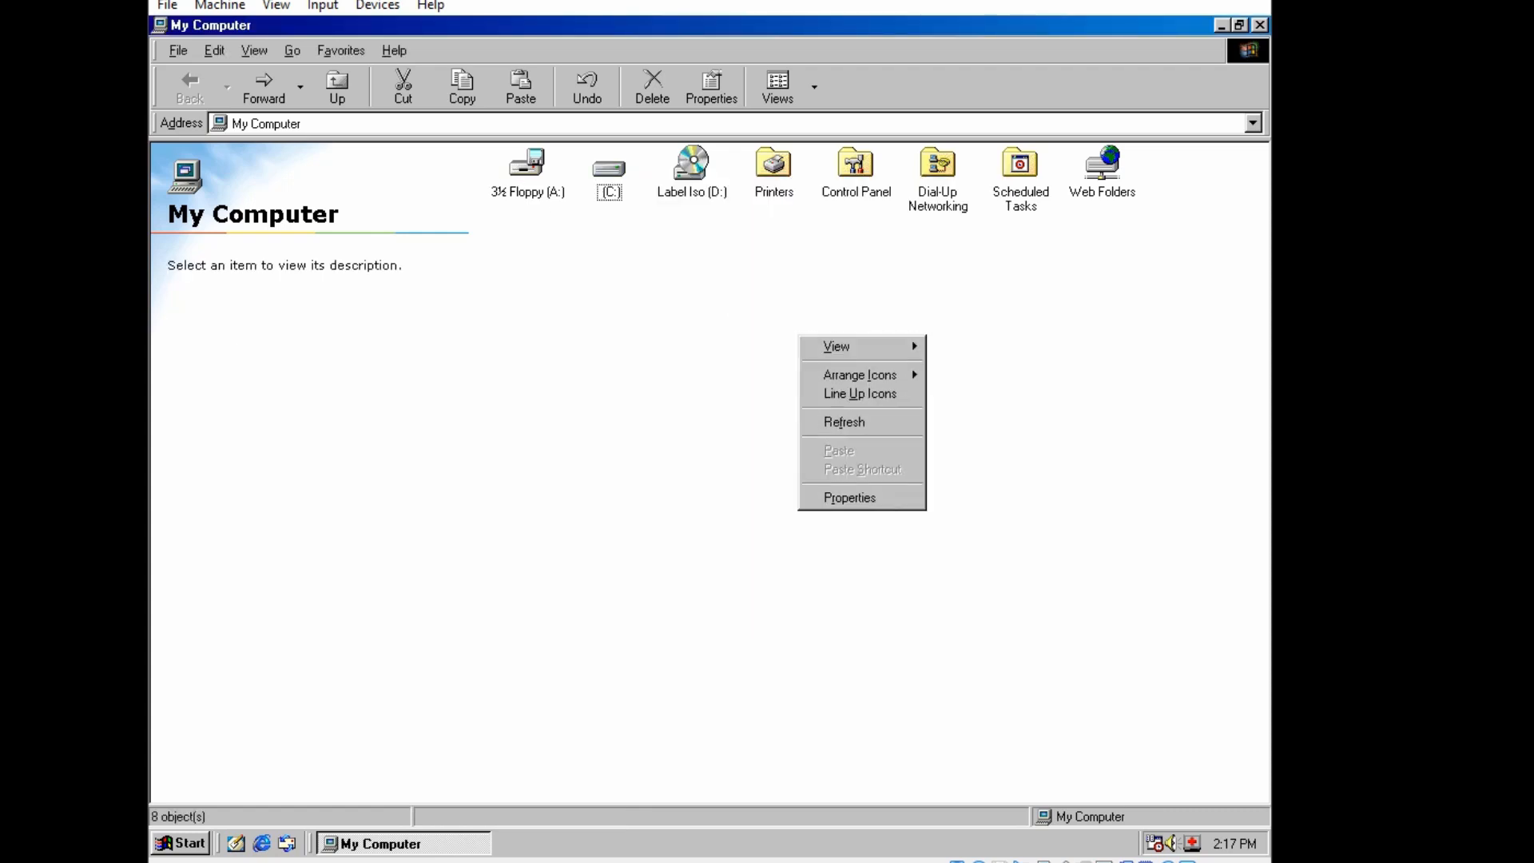
pyautogui.click(841, 500)
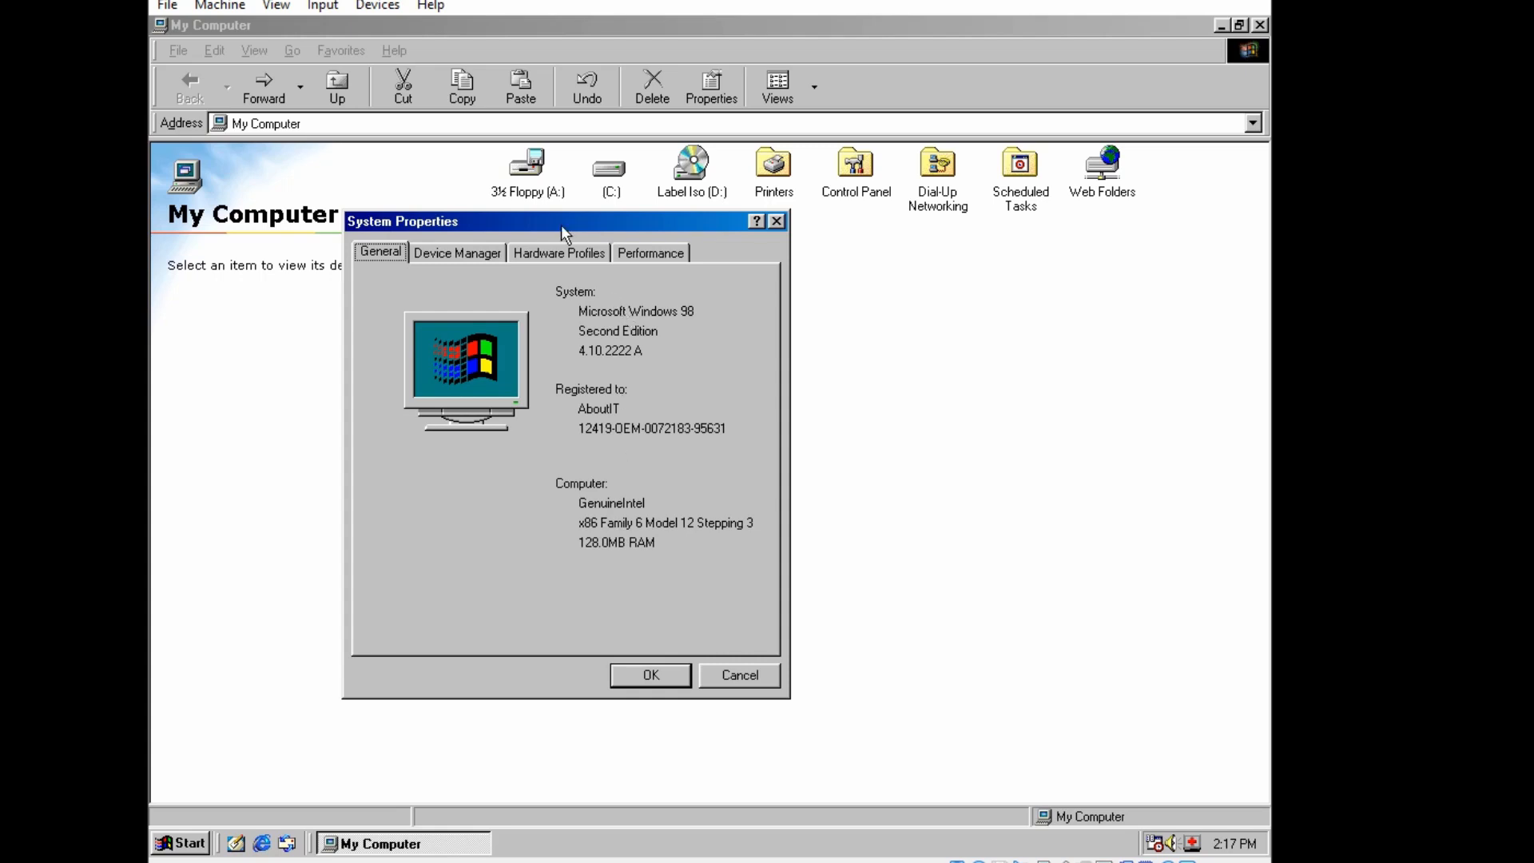
pyautogui.click(581, 255)
pyautogui.click(664, 253)
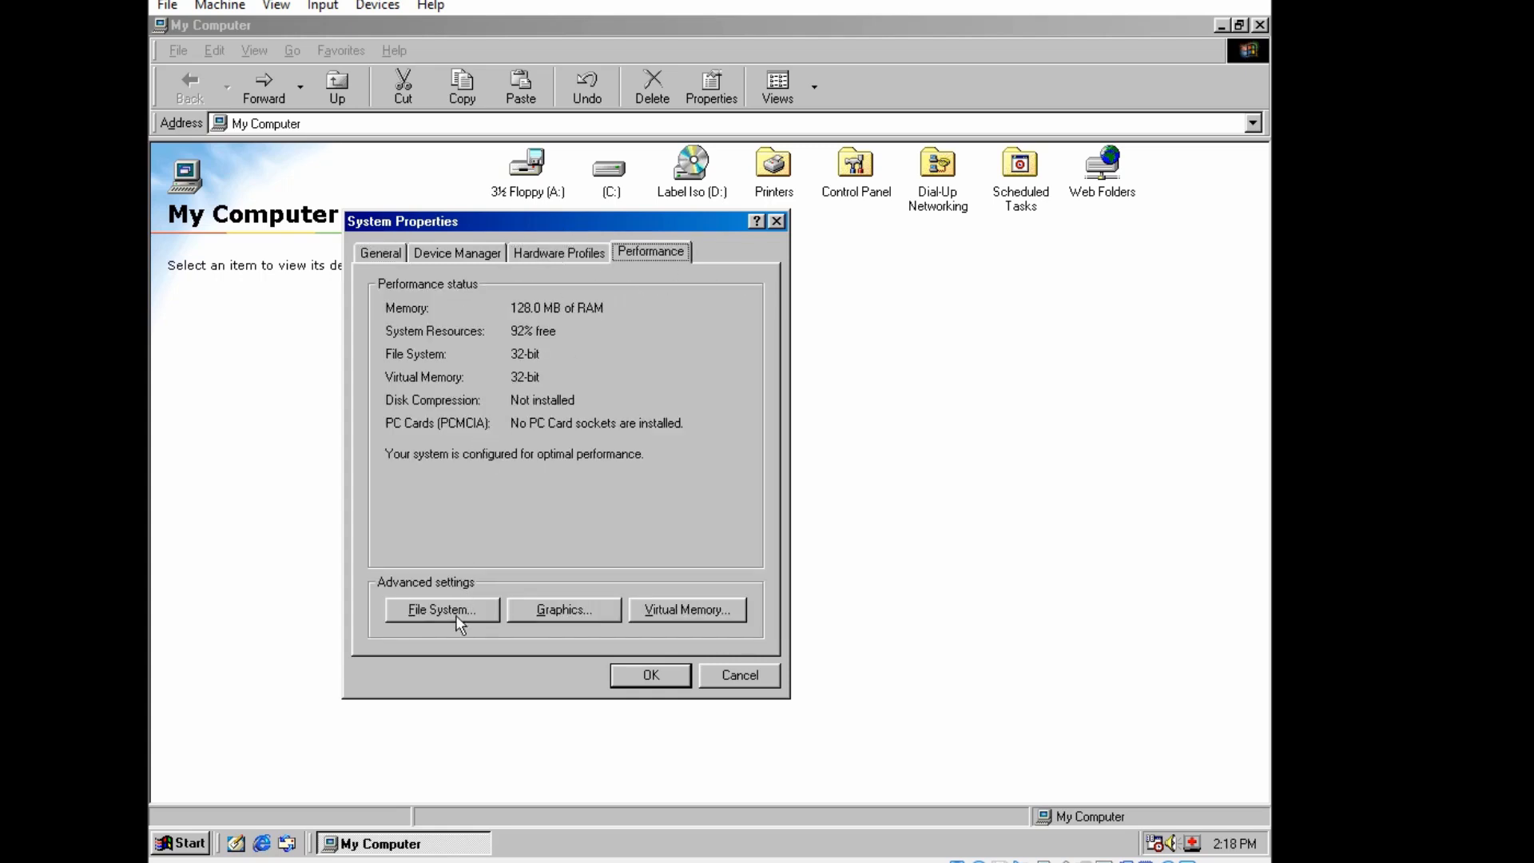
pyautogui.click(655, 677)
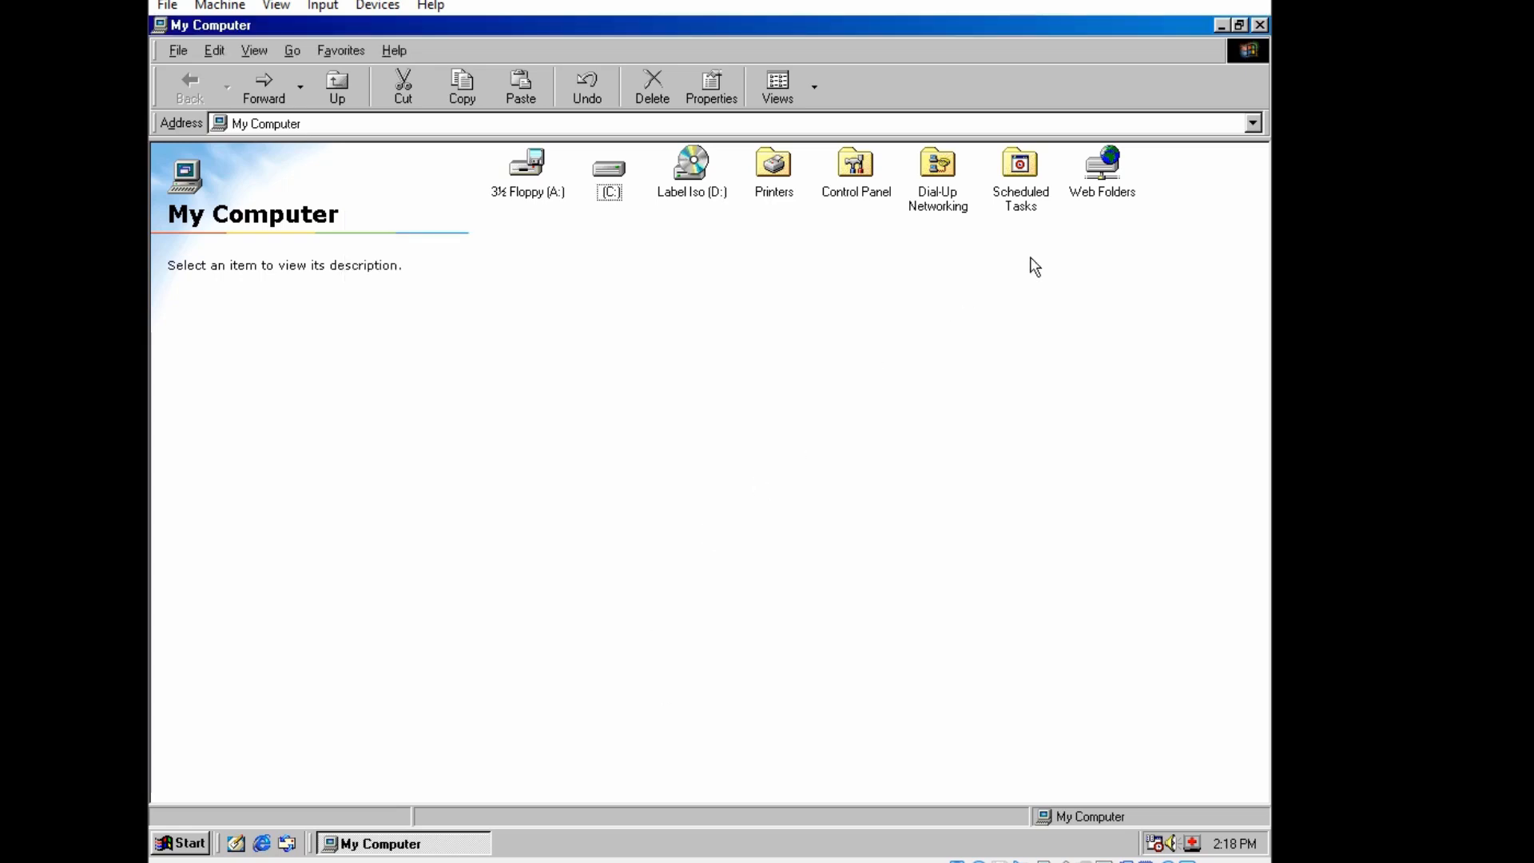
pyautogui.click(1260, 24)
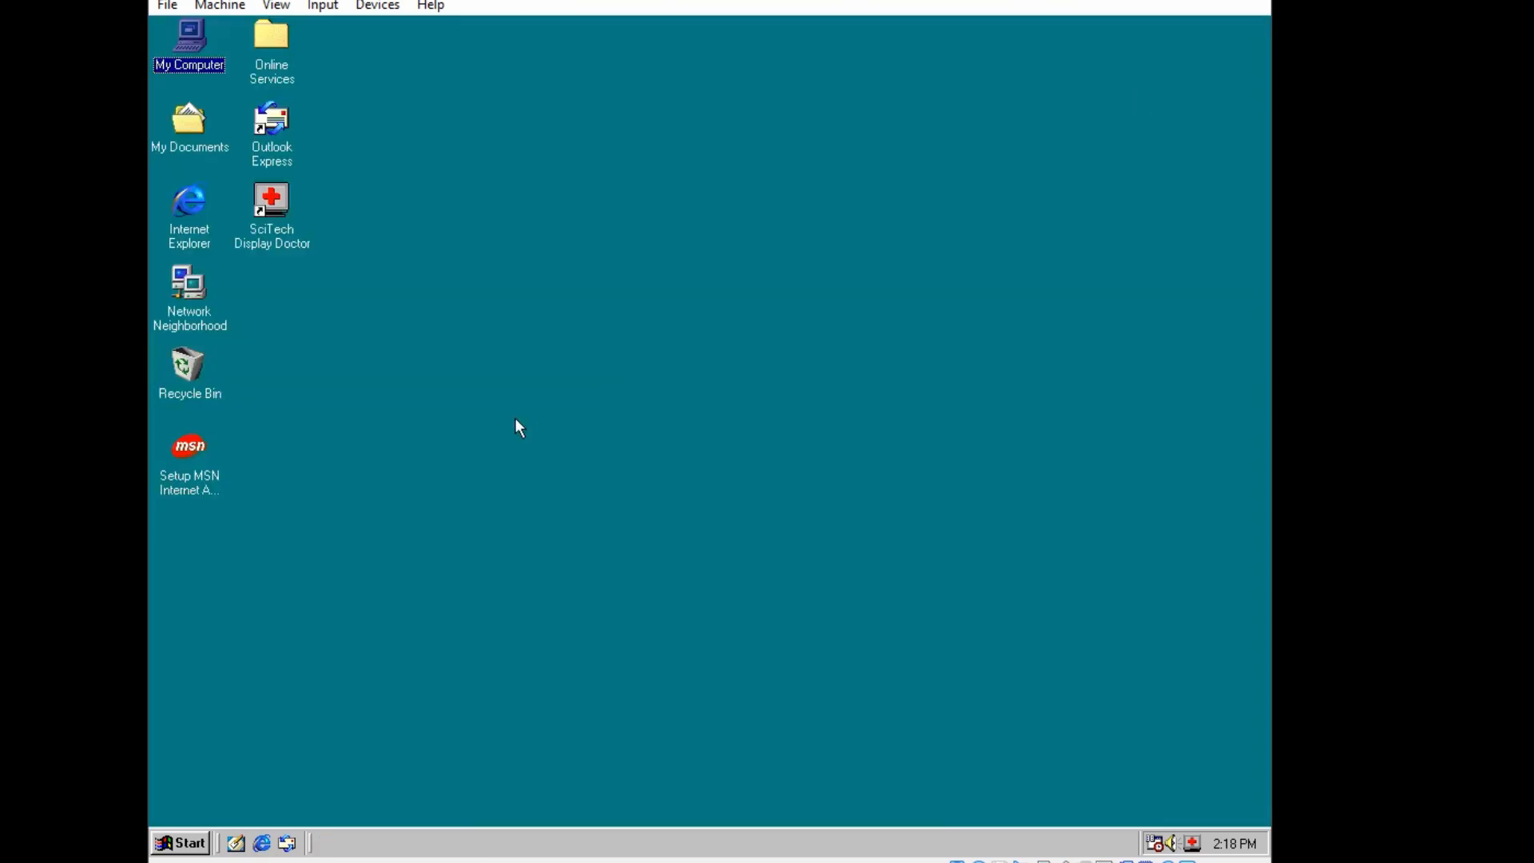
pyautogui.click(416, 403)
pyautogui.press('super')
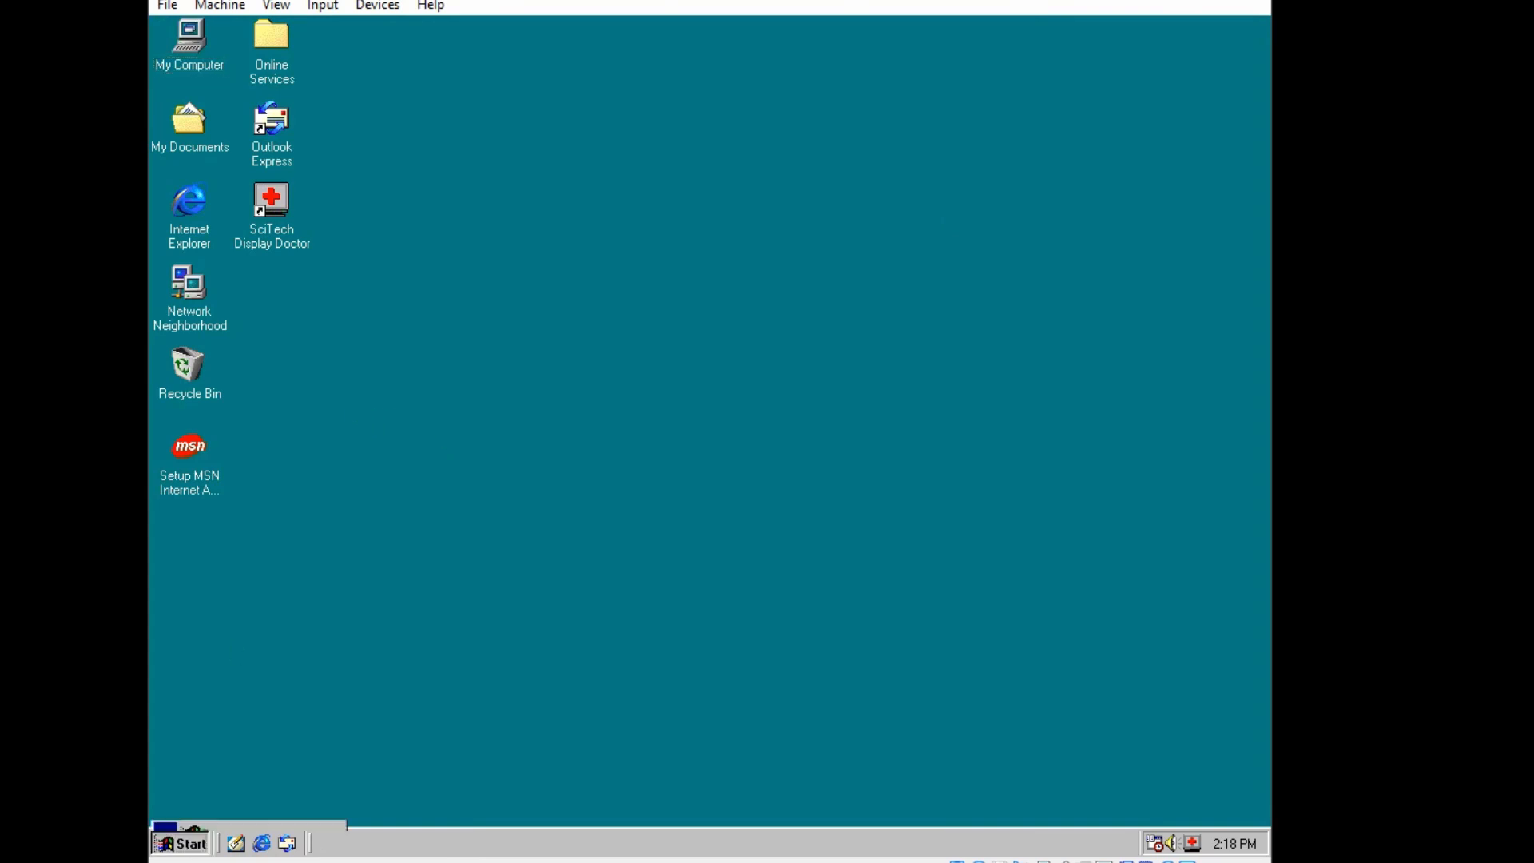
pyautogui.click(401, 542)
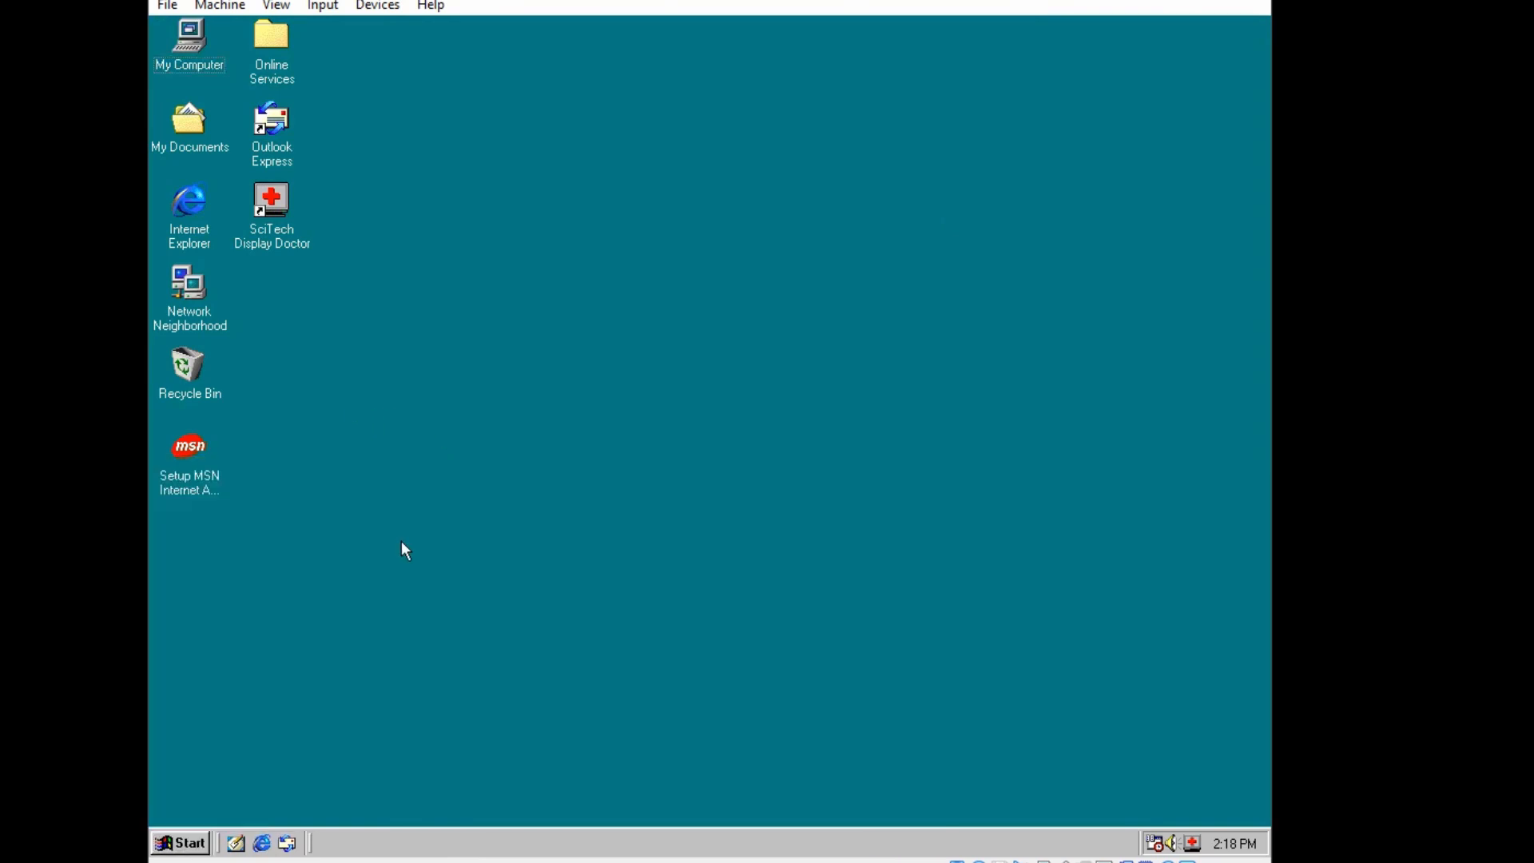
# Launch Welcome To Windows from the System Tools, view its welcome screen and close it
pyautogui.click(192, 843)
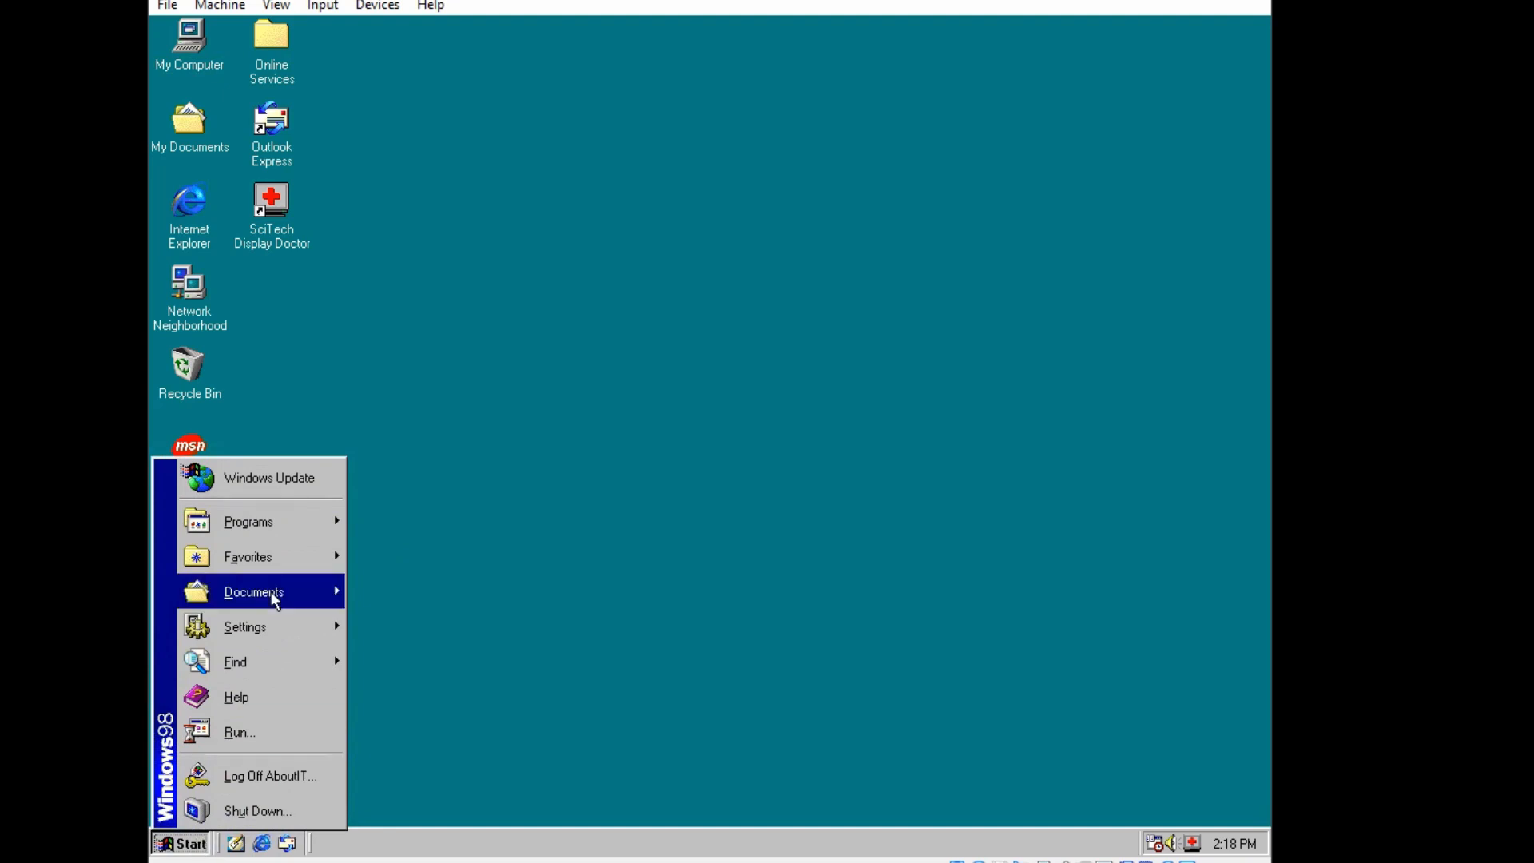
pyautogui.moveTo(297, 627)
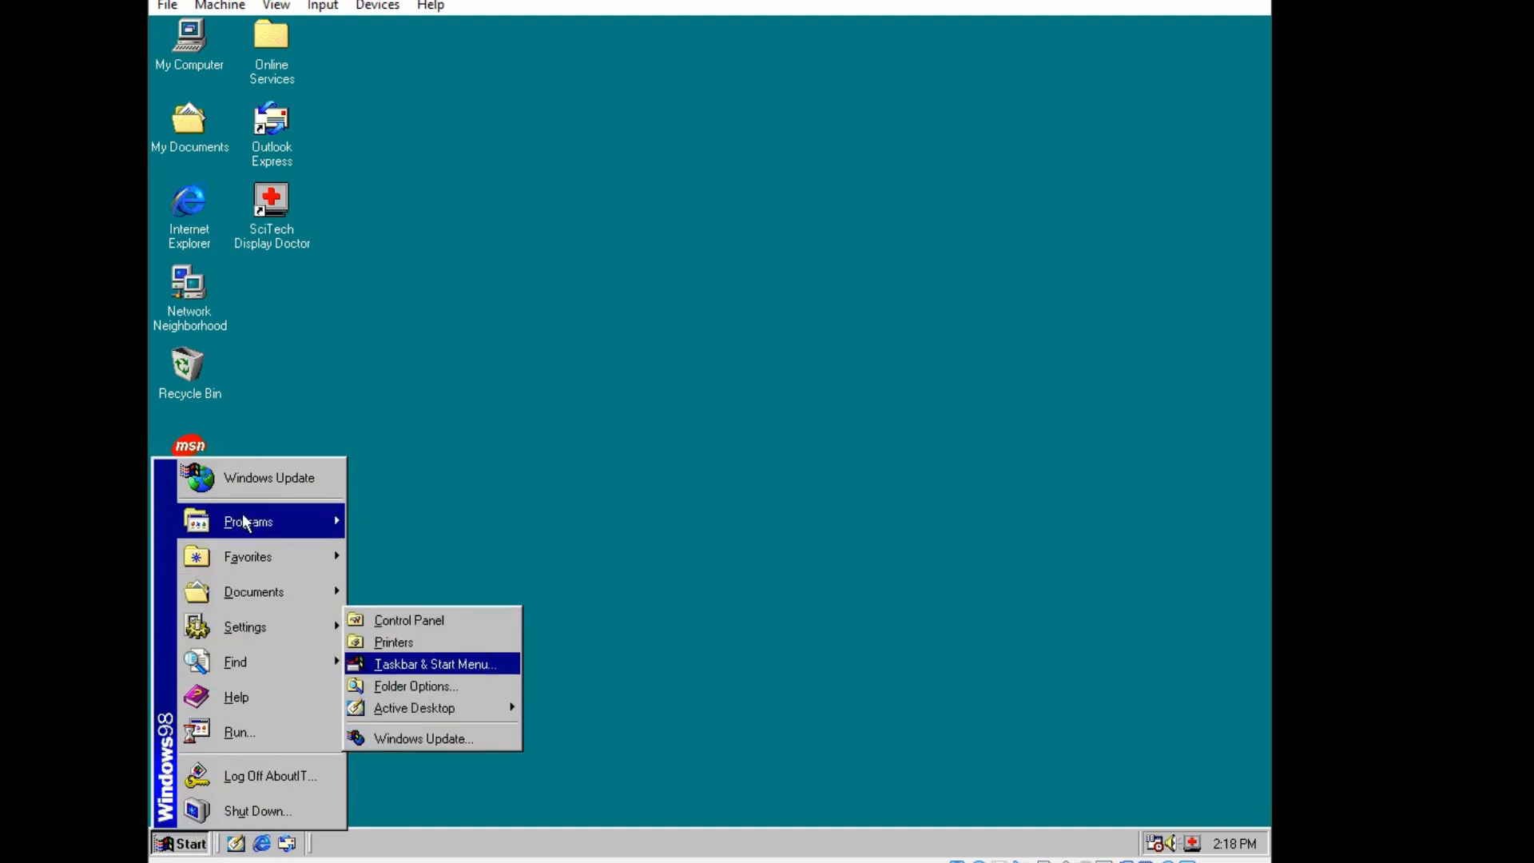
pyautogui.moveTo(308, 521)
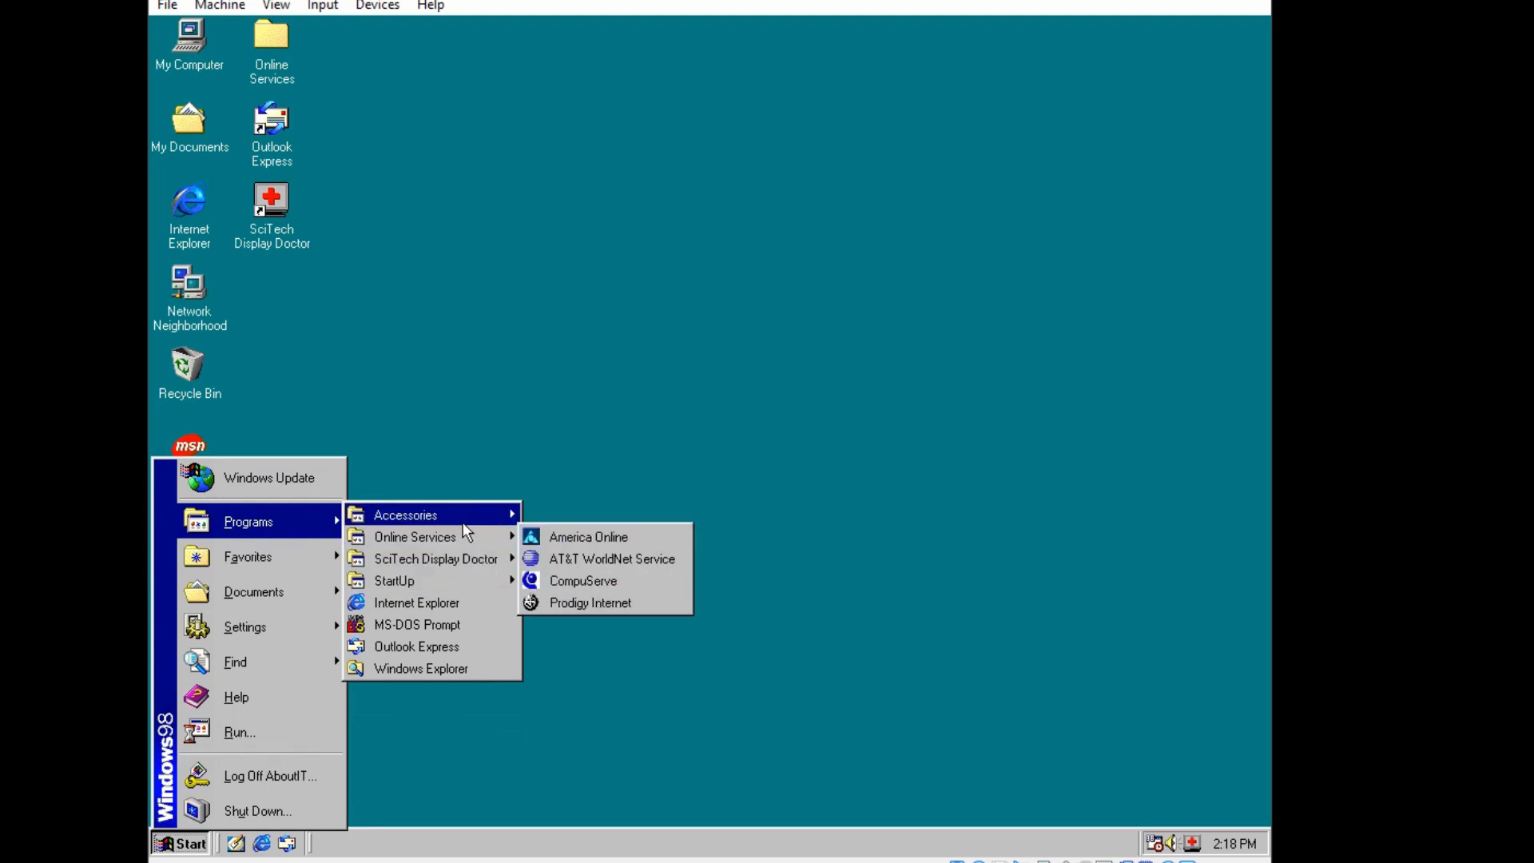
pyautogui.moveTo(467, 515)
pyautogui.moveTo(607, 589)
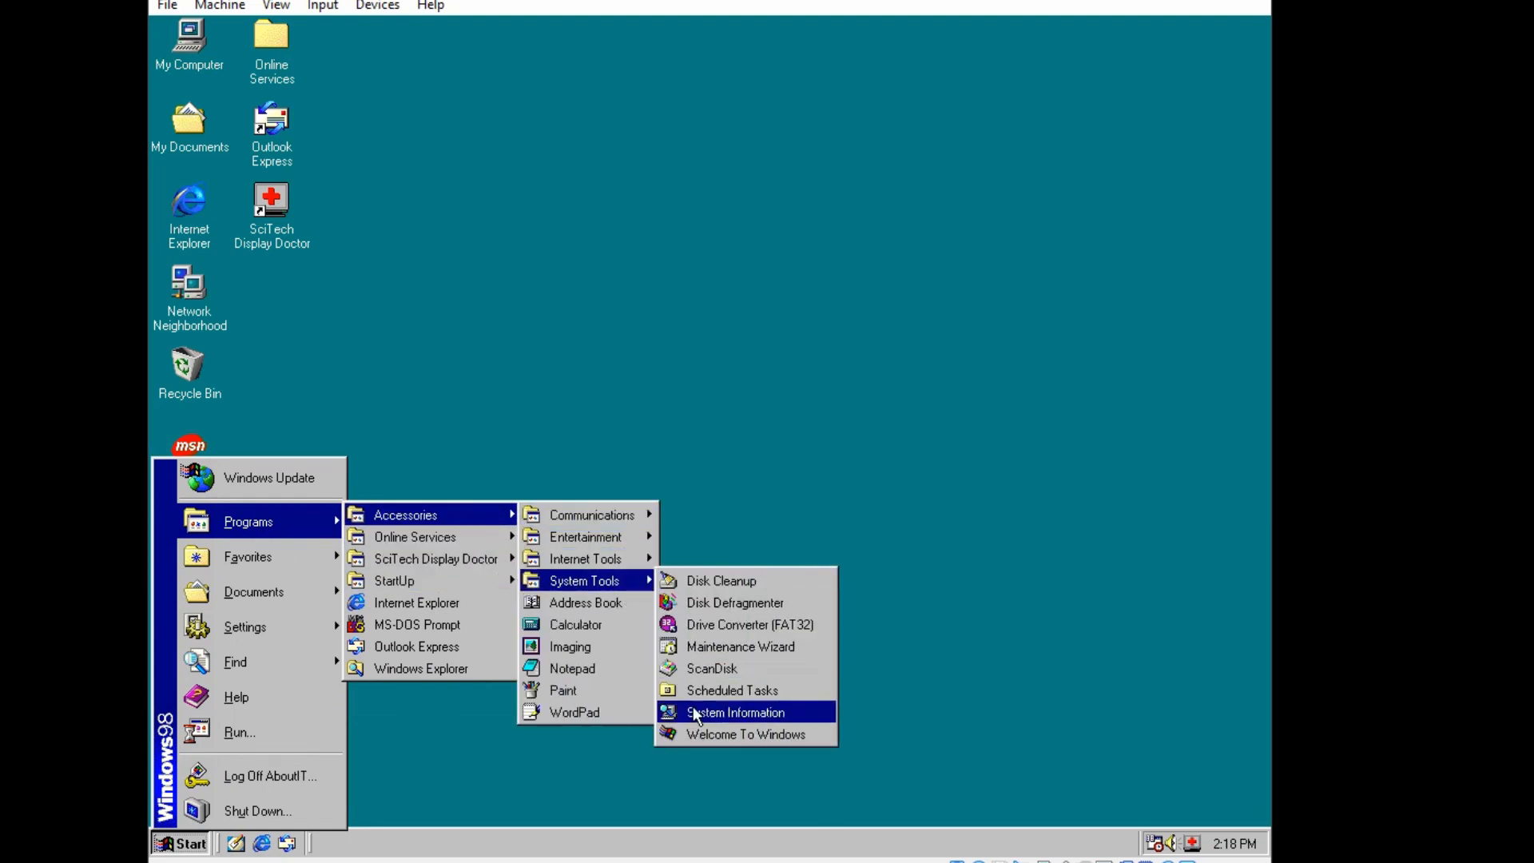
pyautogui.click(808, 731)
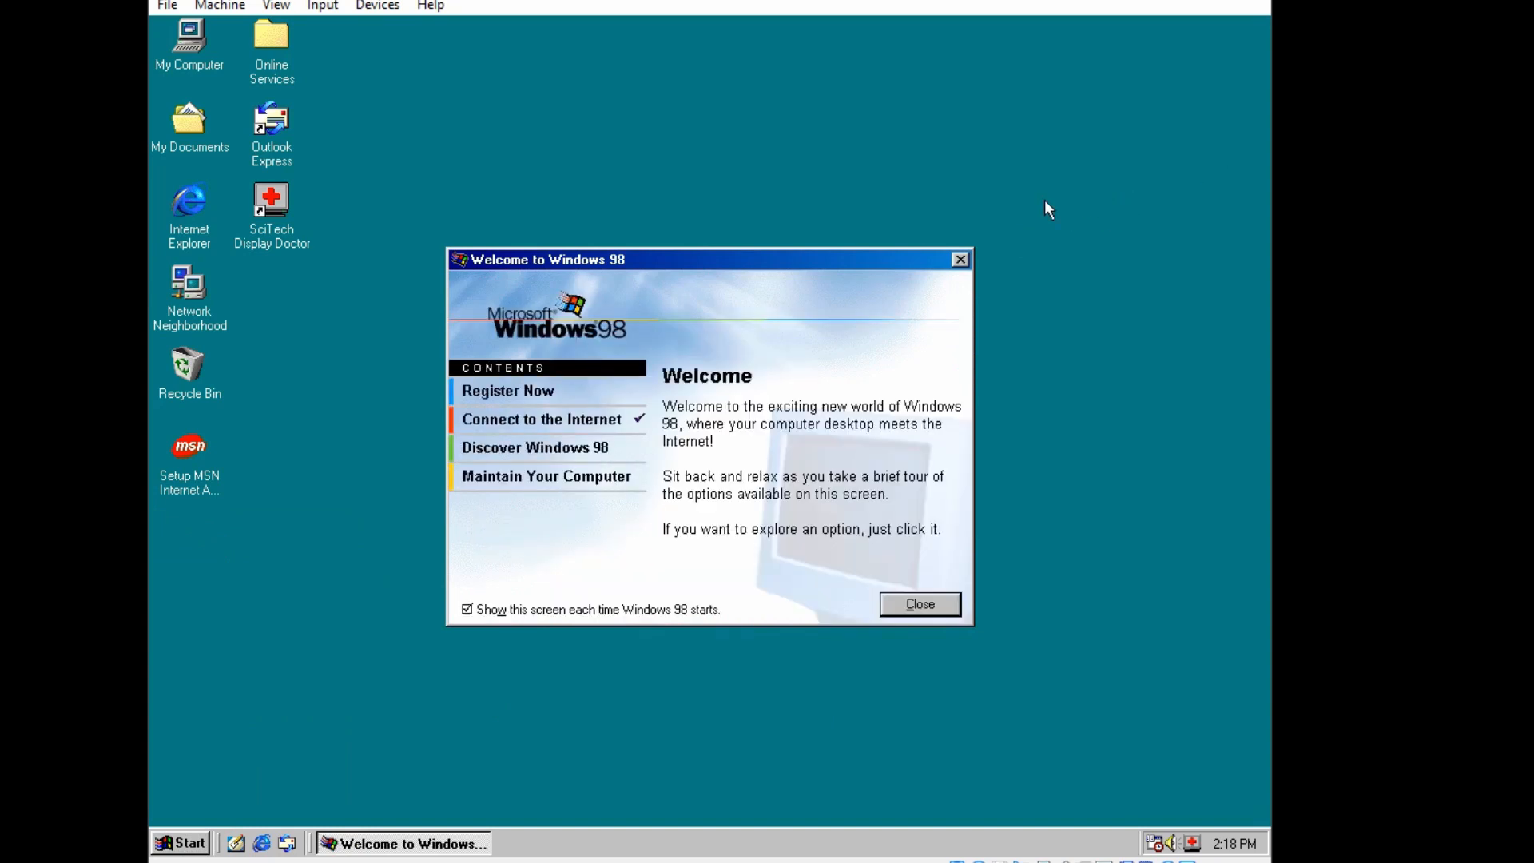
pyautogui.click(965, 259)
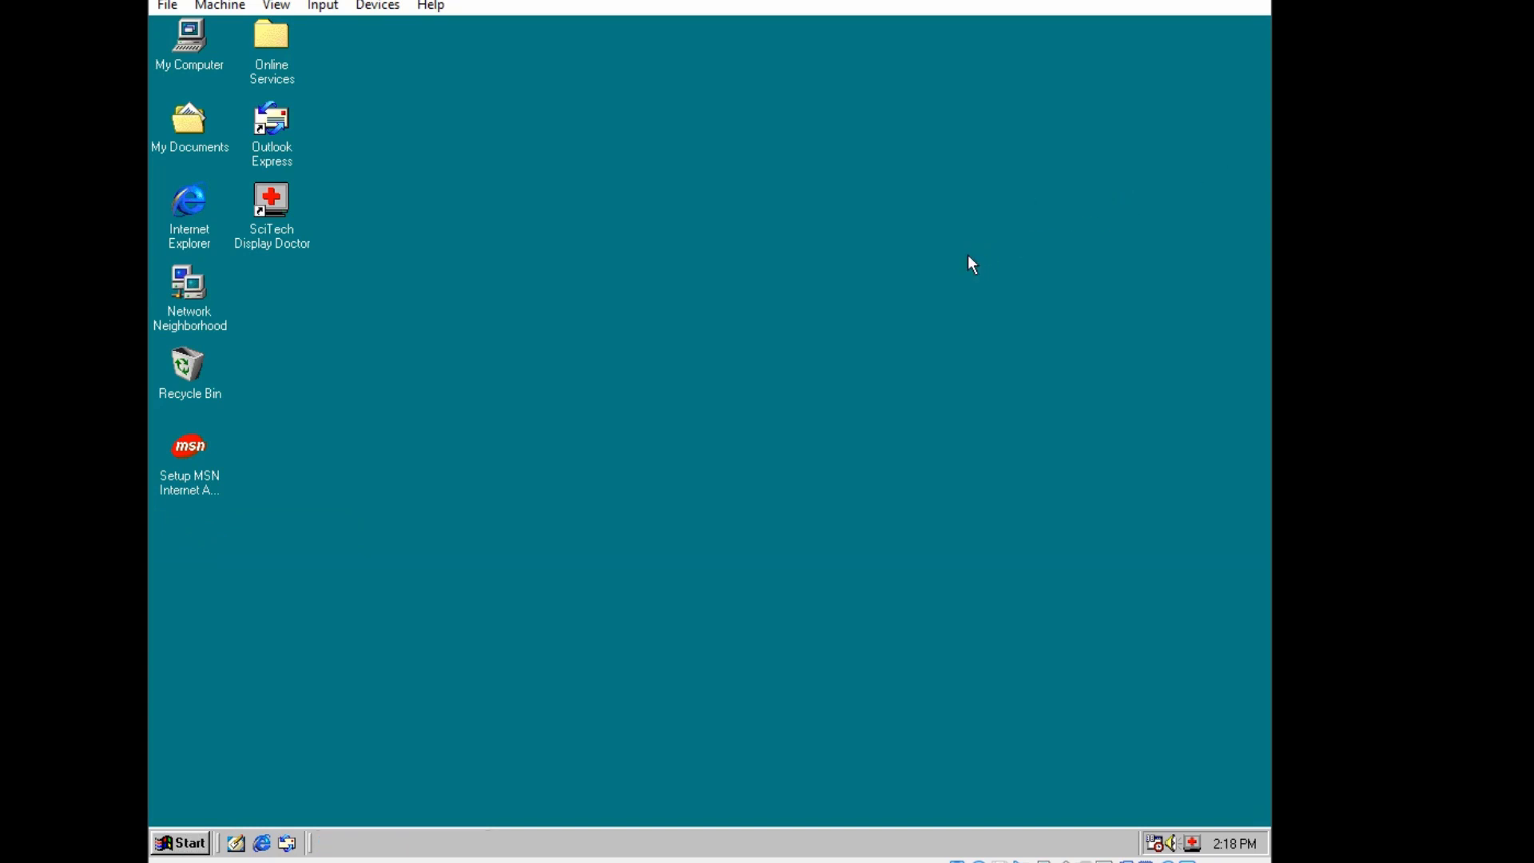
# Launch Paint from the Accessories programs
pyautogui.click(173, 849)
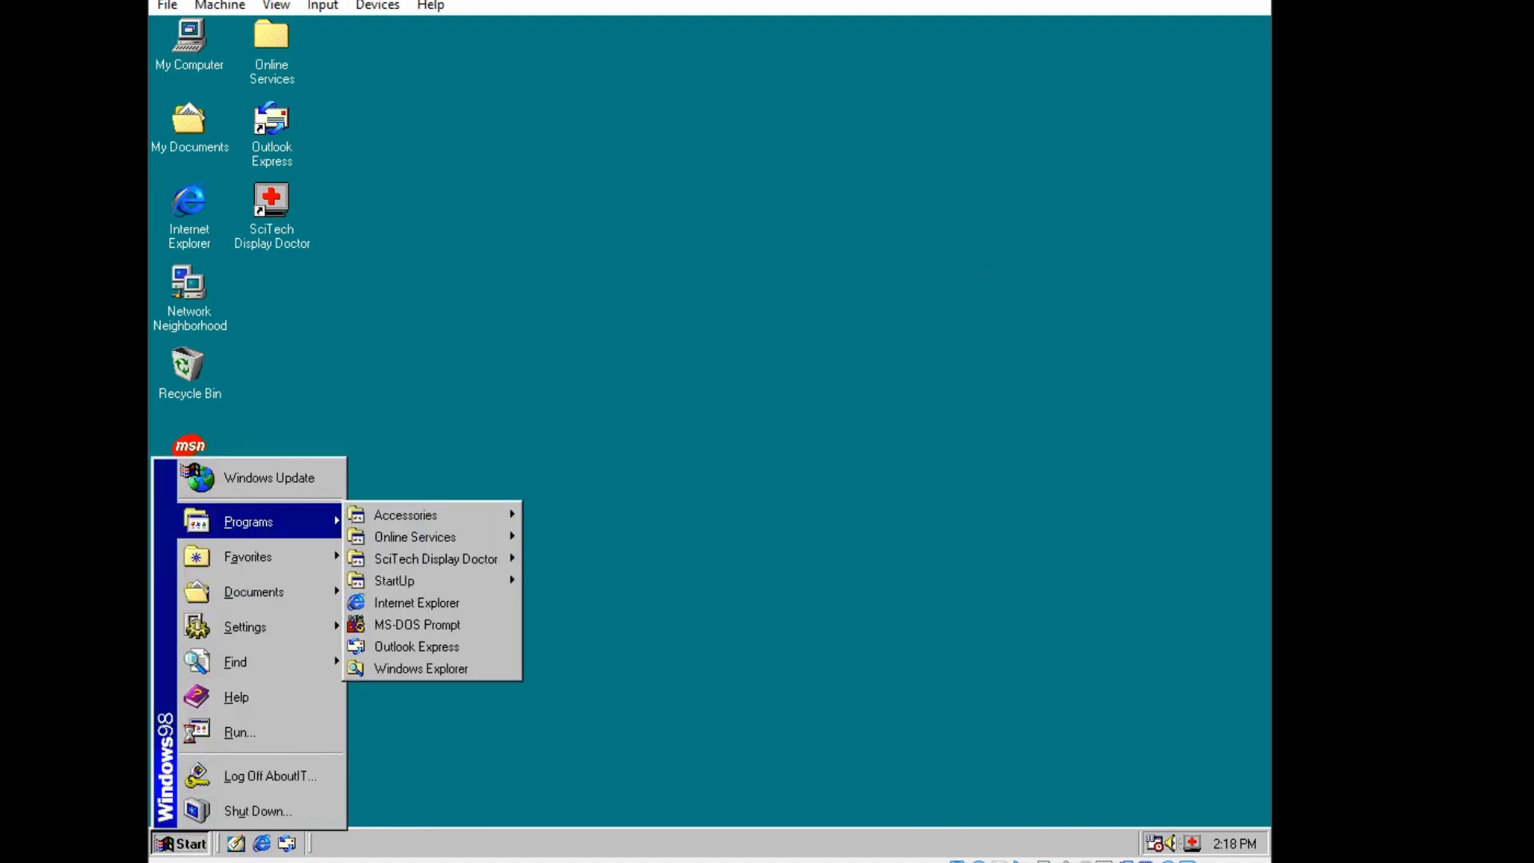
pyautogui.moveTo(471, 515)
pyautogui.moveTo(587, 537)
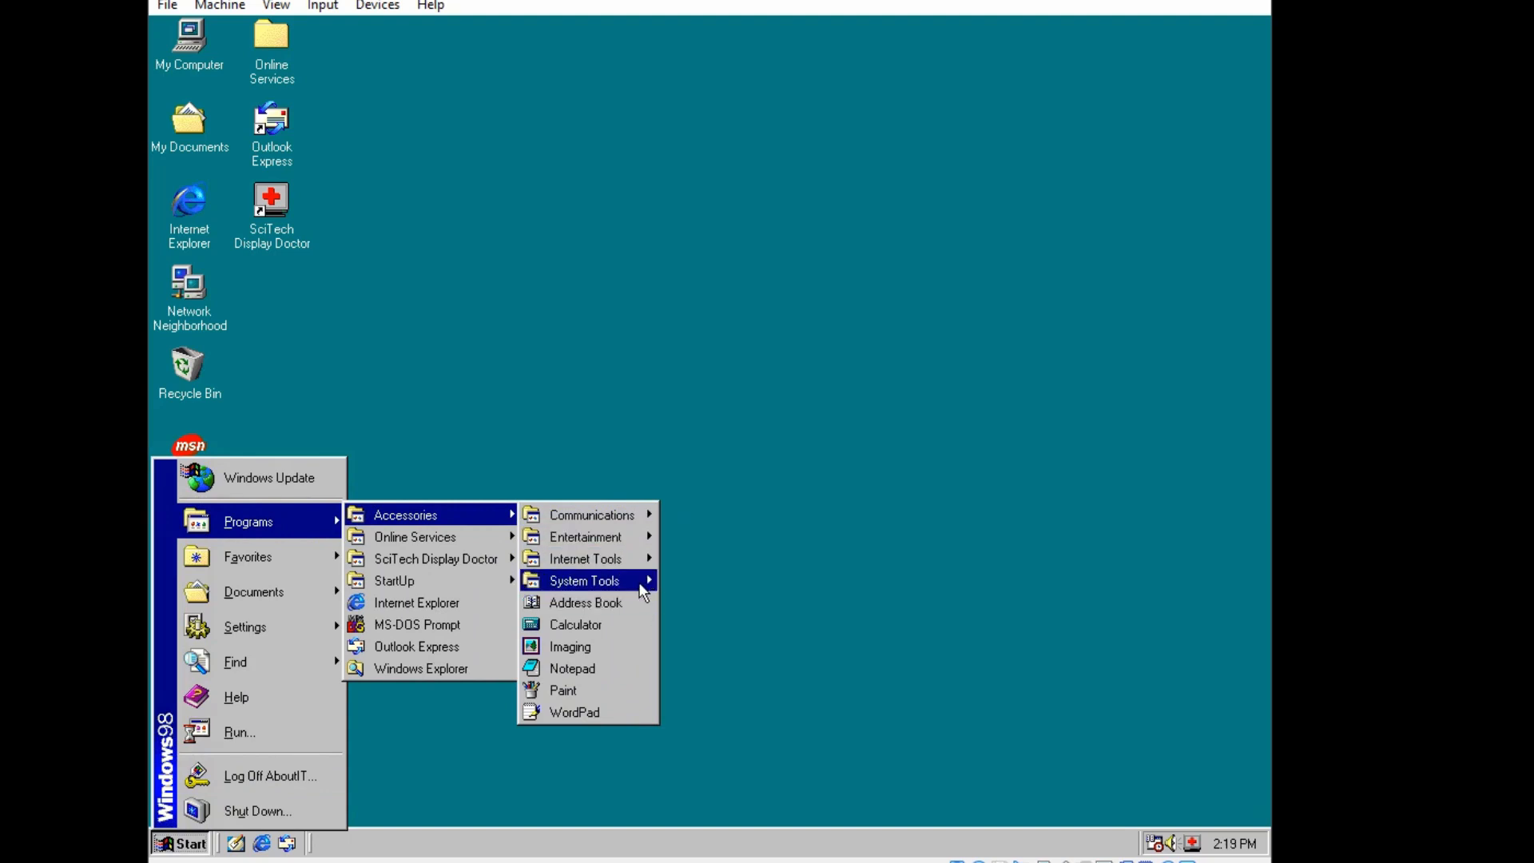
pyautogui.moveTo(644, 591)
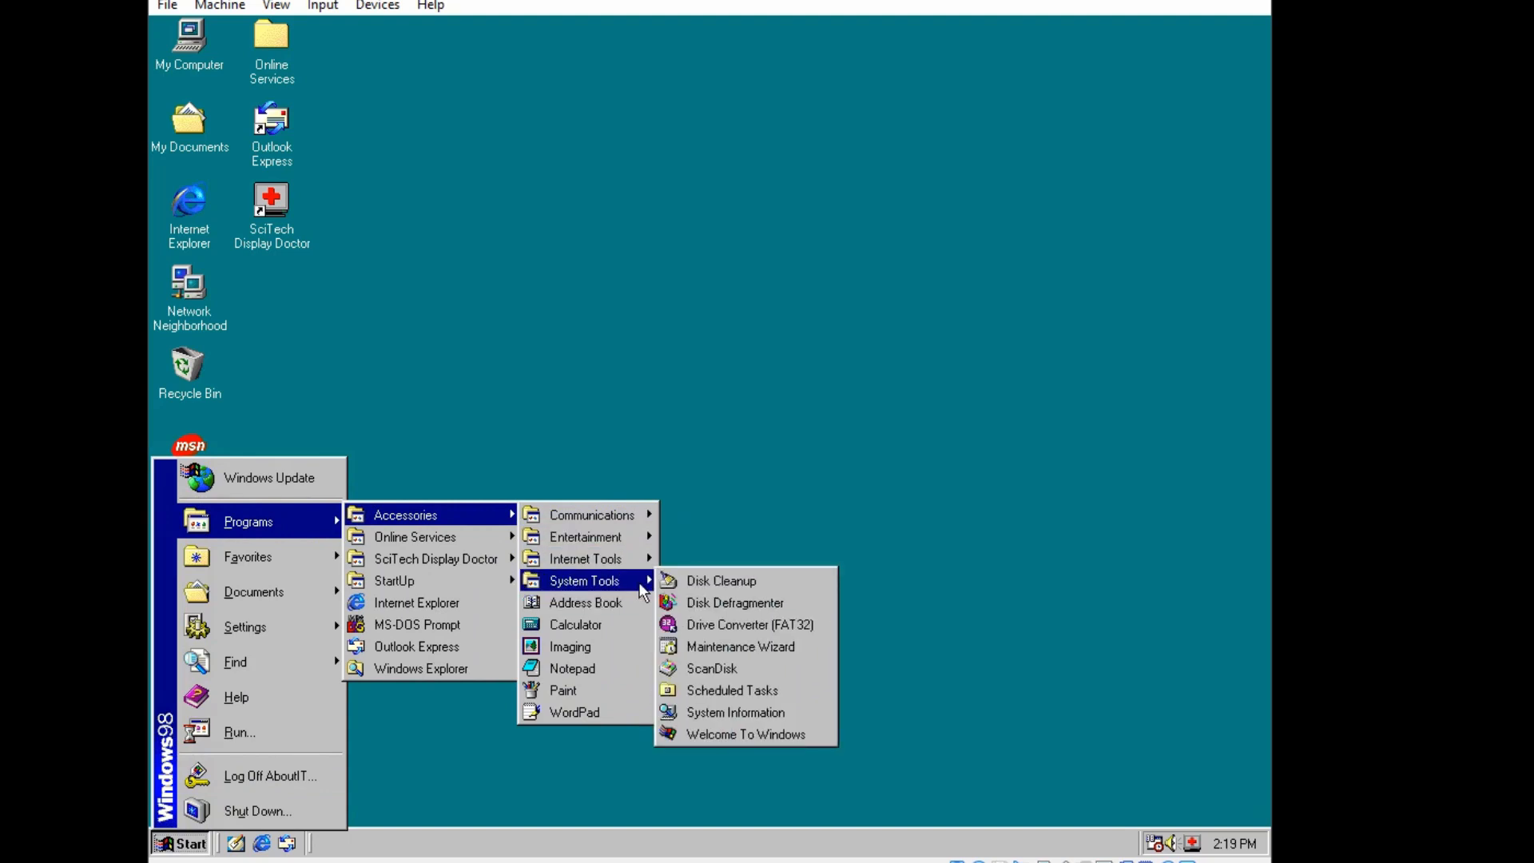
pyautogui.click(577, 684)
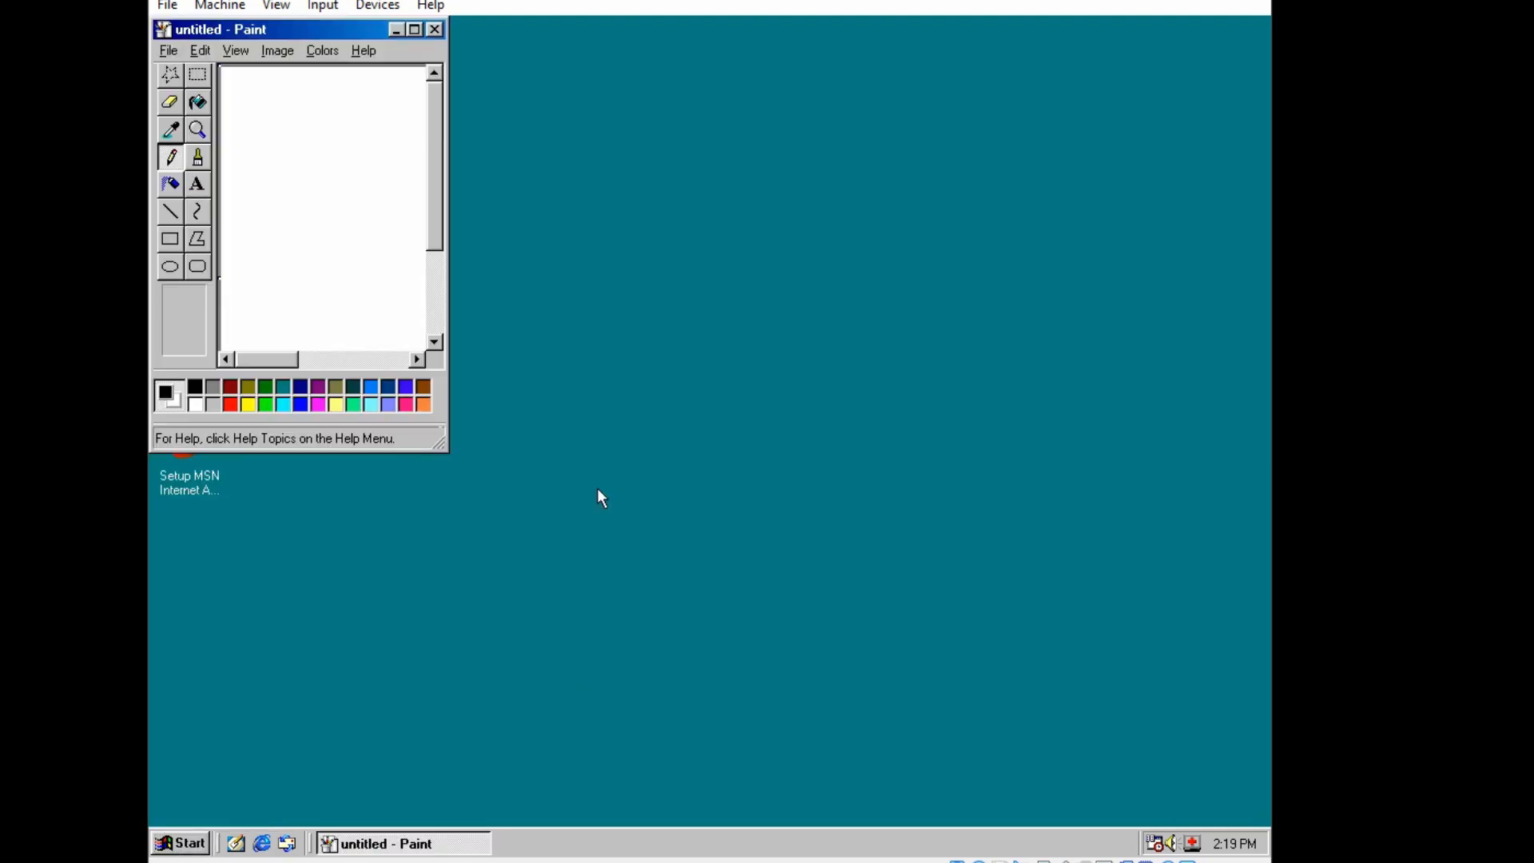
# Reposition and enlarge the Paint window, and extend the blank canvas to nearly fill the drawing area's width
pyautogui.moveTo(317, 32); pyautogui.dragTo(664, 109)
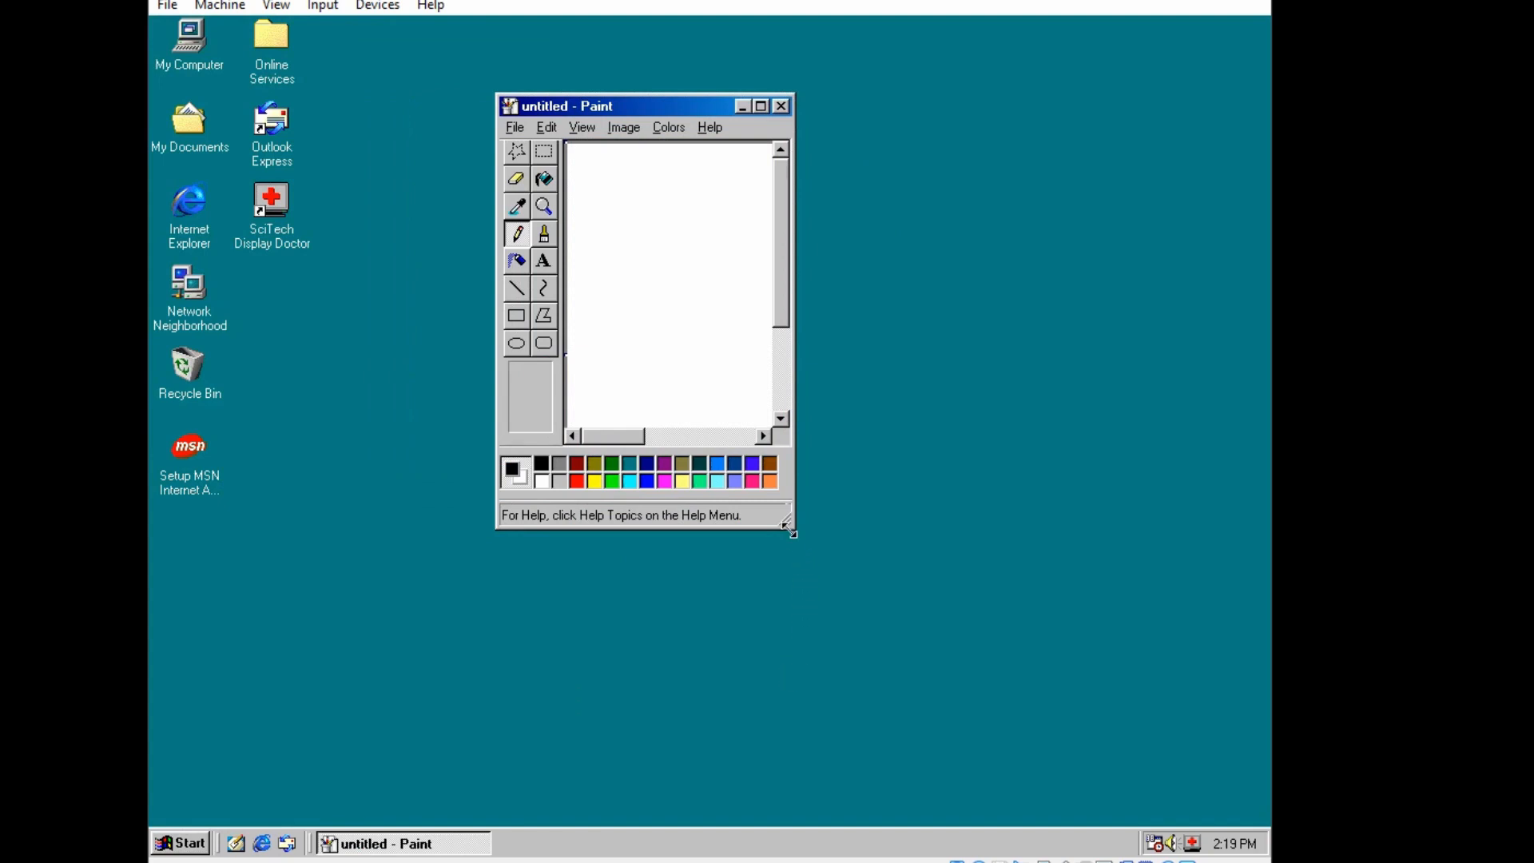
pyautogui.moveTo(790, 531); pyautogui.dragTo(1133, 701)
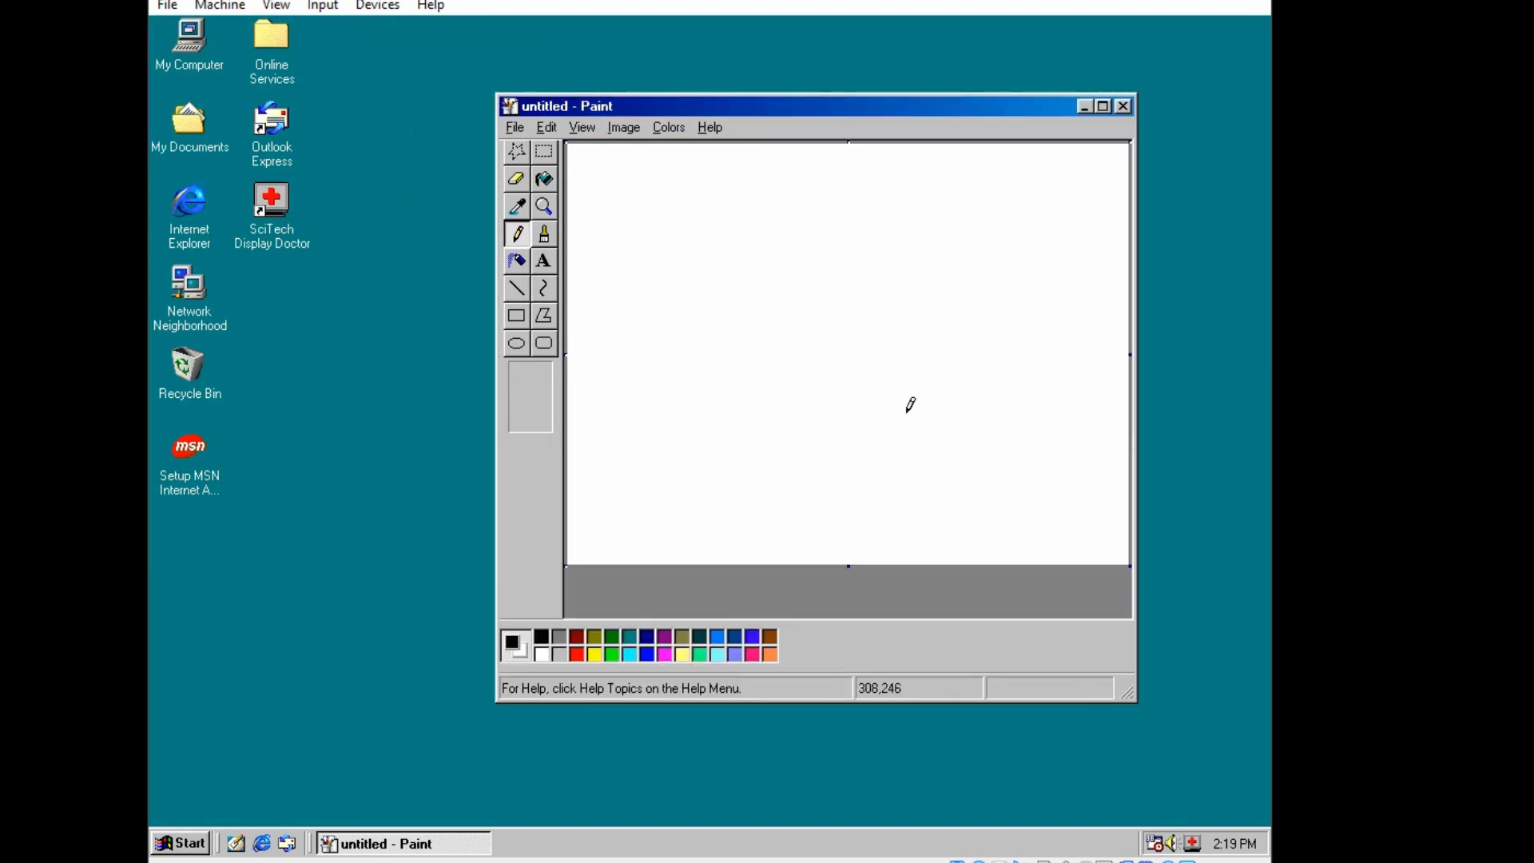
pyautogui.moveTo(900, 107); pyautogui.dragTo(659, 94)
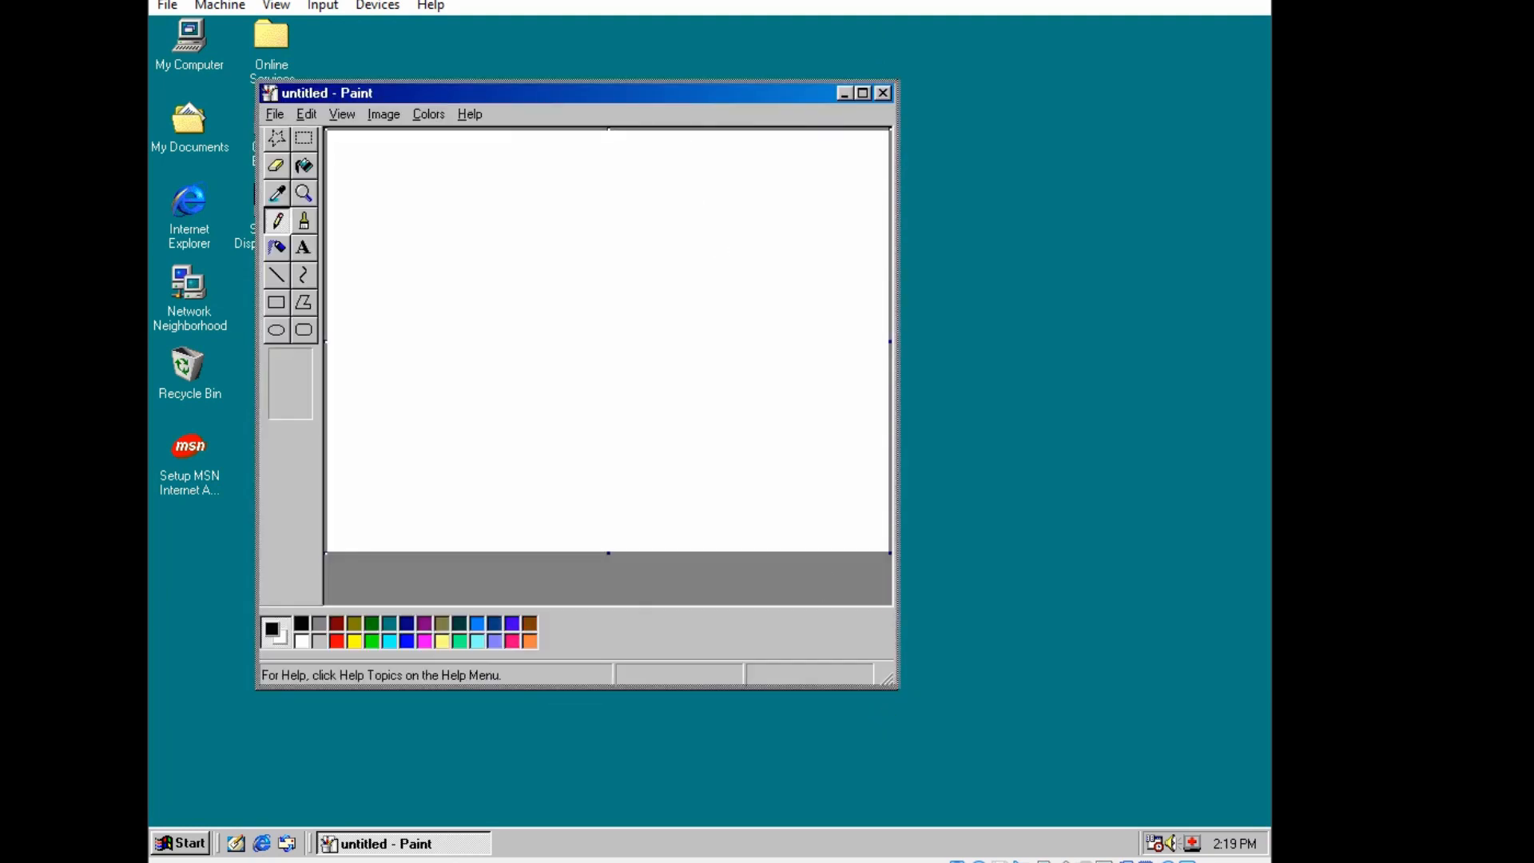
pyautogui.moveTo(889, 682); pyautogui.dragTo(1091, 756)
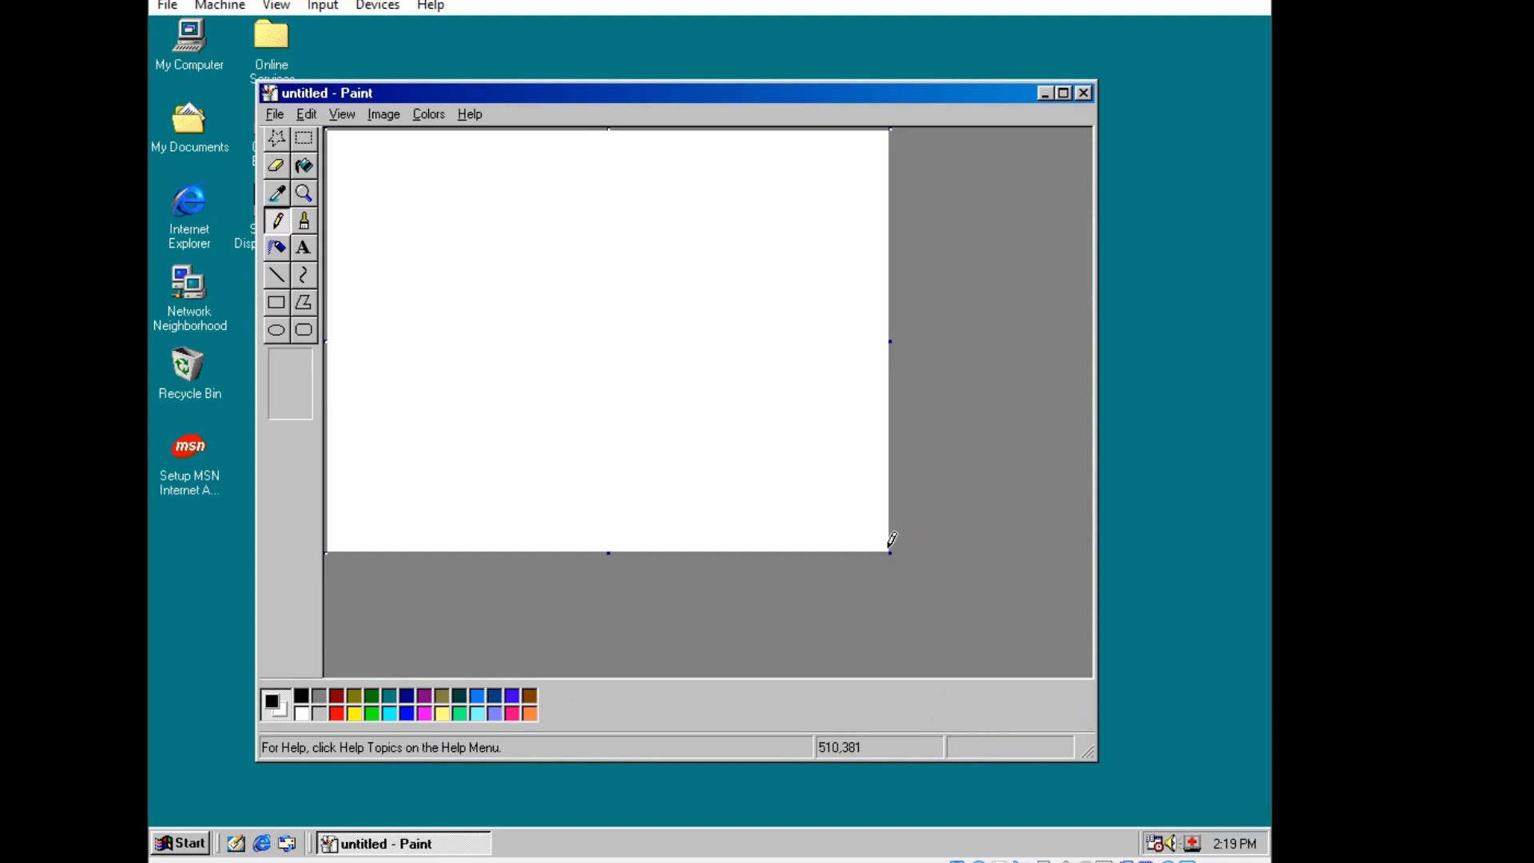
pyautogui.moveTo(889, 553); pyautogui.dragTo(946, 582)
pyautogui.moveTo(1047, 596); pyautogui.dragTo(1045, 596)
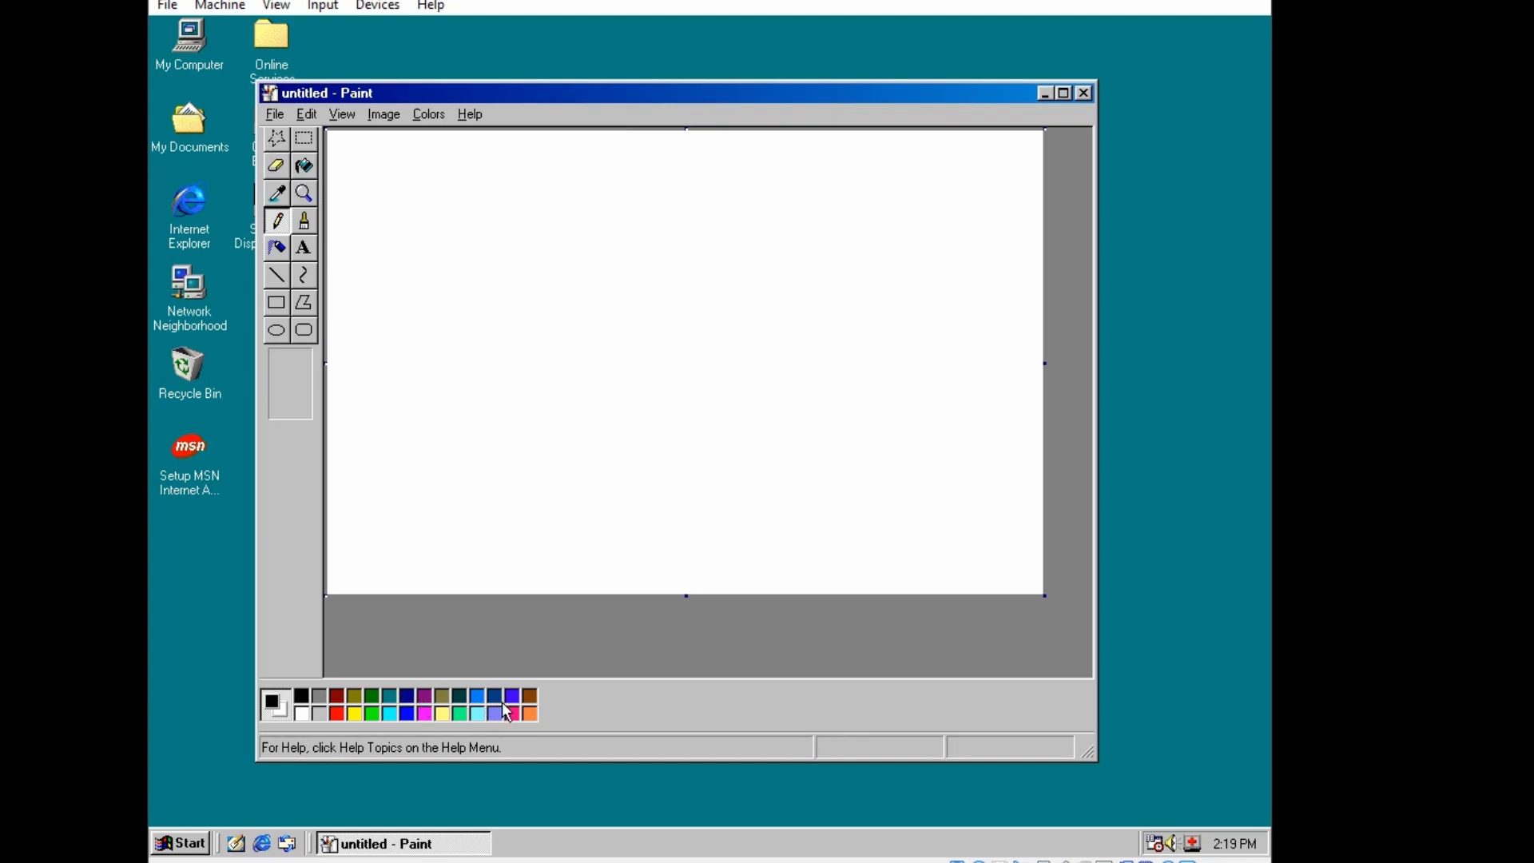
# Write "Hello!" freehand in blue with the Pencil across the upper part of the canvas
pyautogui.click(408, 714)
pyautogui.moveTo(410, 236)
pyautogui.mouseDown()
pyautogui.moveTo(422, 138)
pyautogui.moveTo(454, 160)
pyautogui.moveTo(454, 134)
pyautogui.mouseUp()
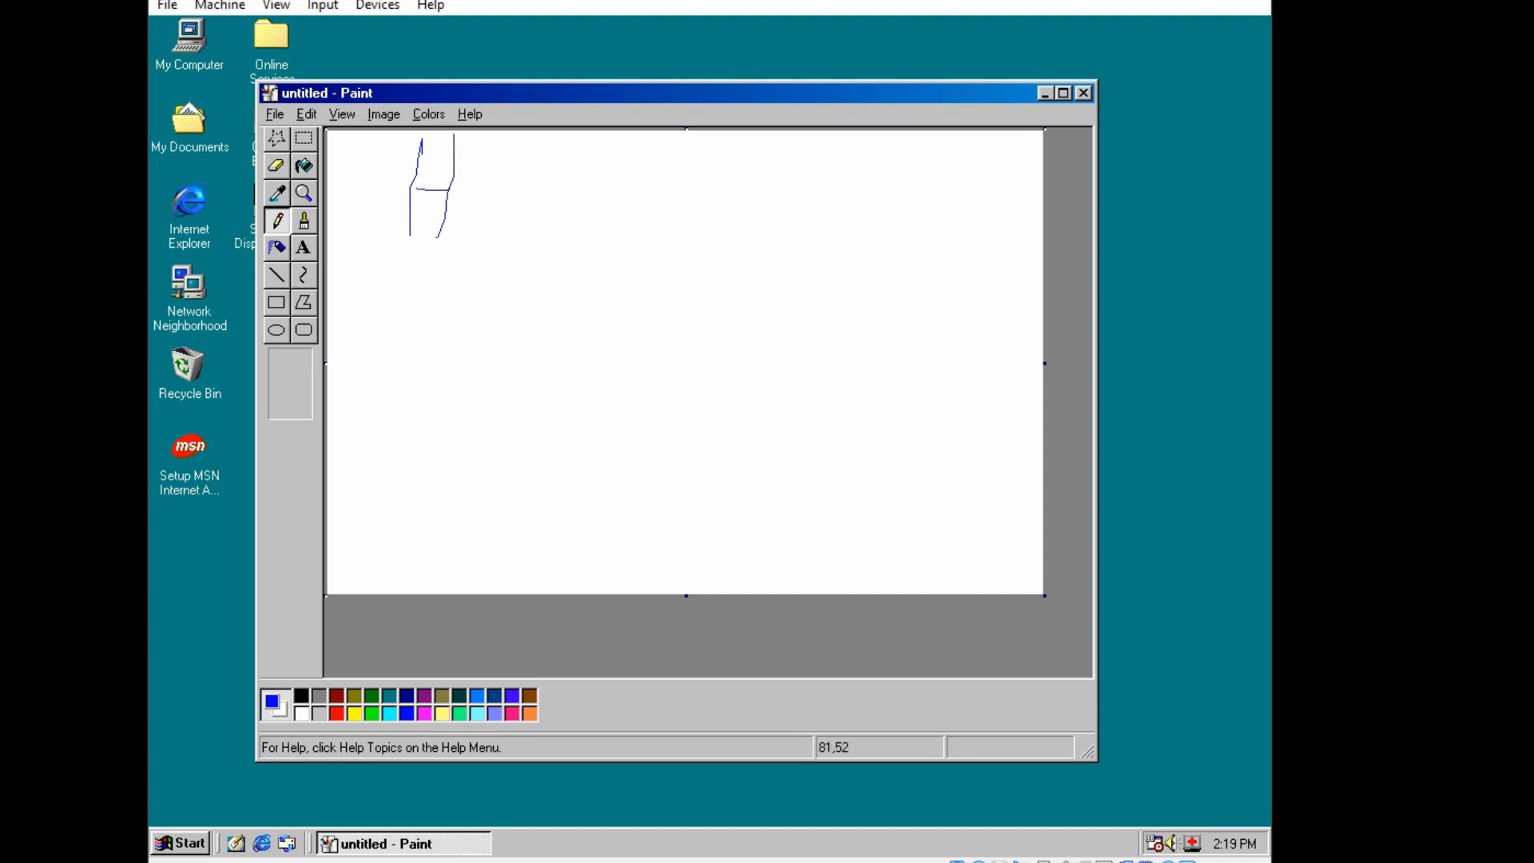
pyautogui.moveTo(477, 199); pyautogui.dragTo(551, 200)
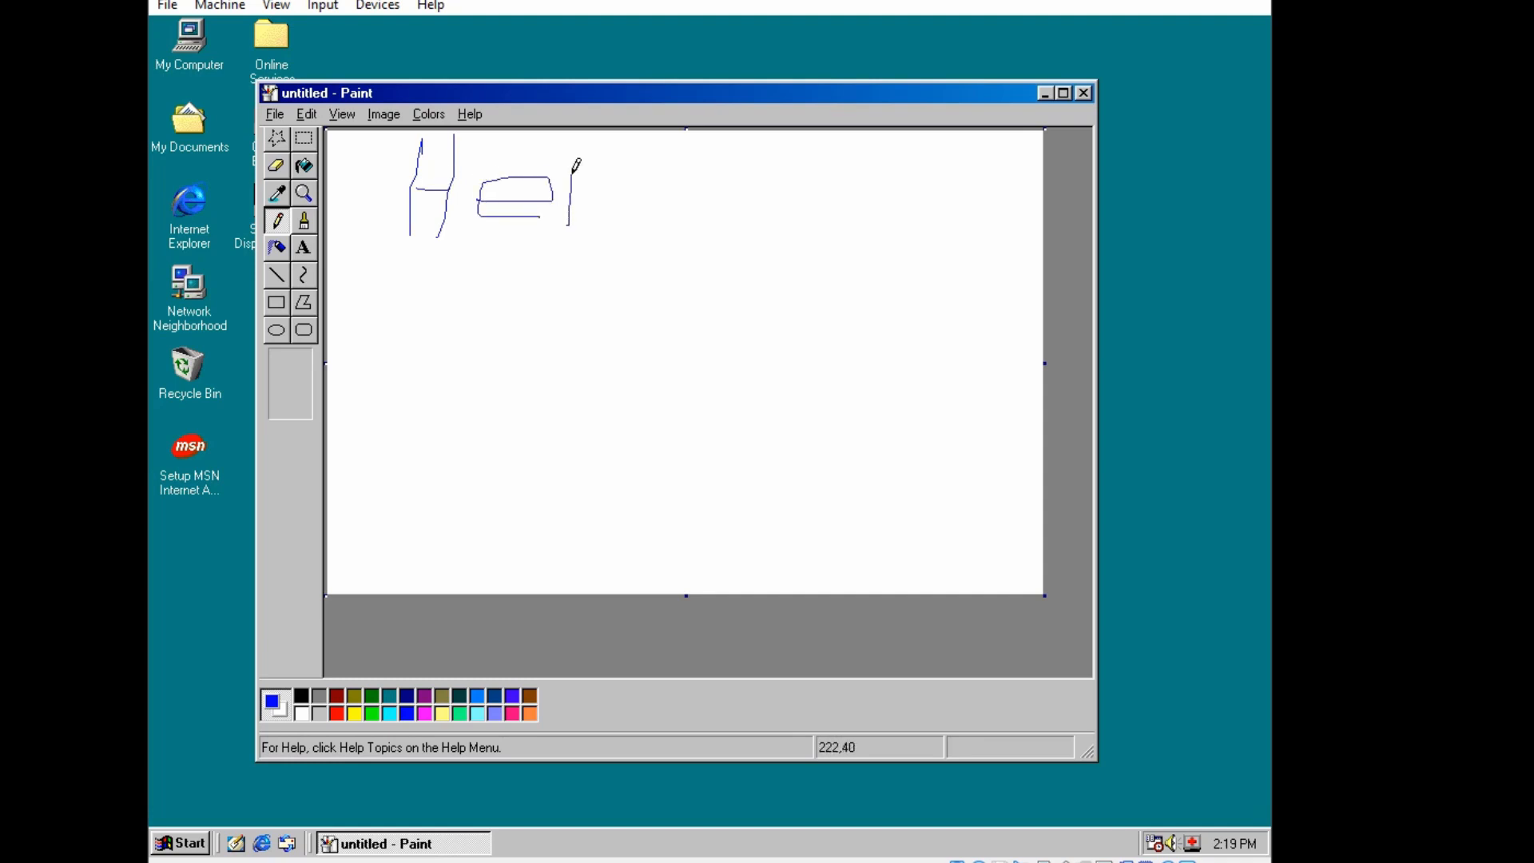
pyautogui.moveTo(591, 225); pyautogui.dragTo(670, 213)
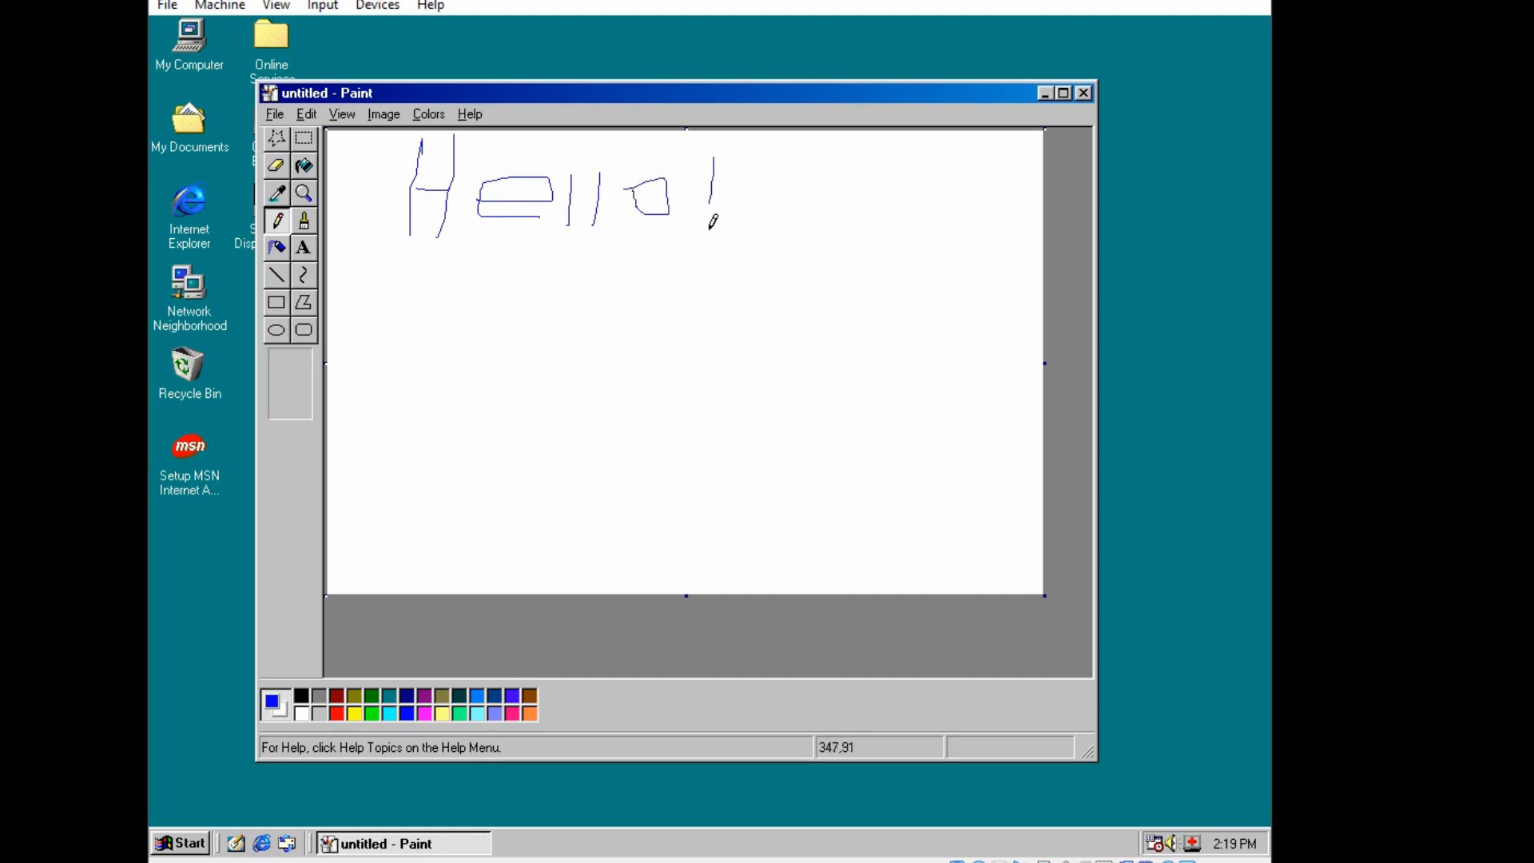
# Draw the base line of a house's front and its slanted side wall with thick dark blue straight lines
pyautogui.click(270, 274)
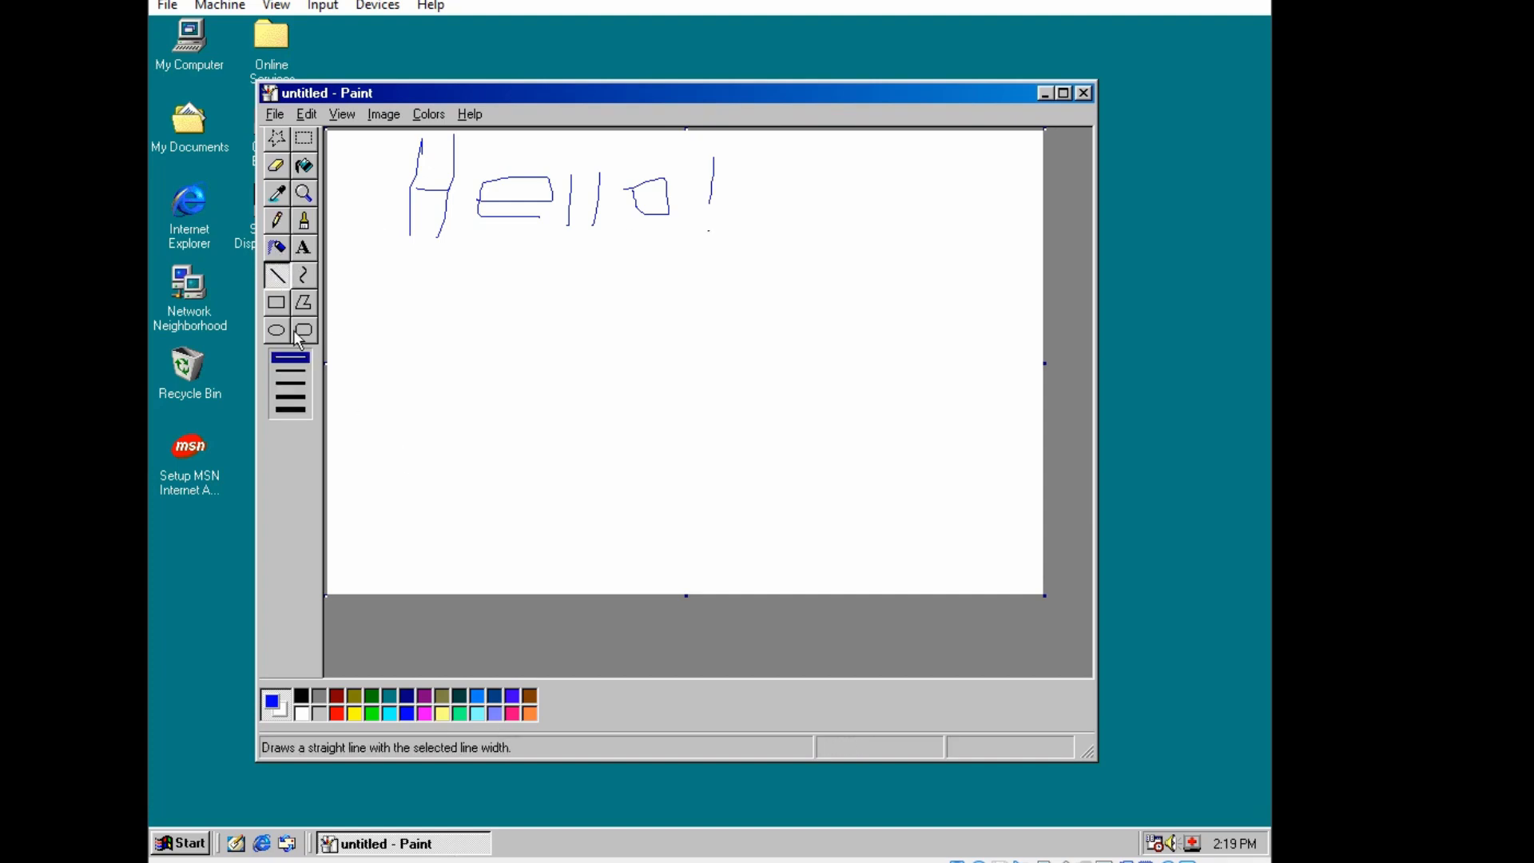
pyautogui.click(292, 397)
pyautogui.click(391, 694)
pyautogui.click(496, 694)
pyautogui.moveTo(500, 522)
pyautogui.mouseDown()
pyautogui.moveTo(673, 521)
pyautogui.moveTo(822, 397)
pyautogui.mouseUp()
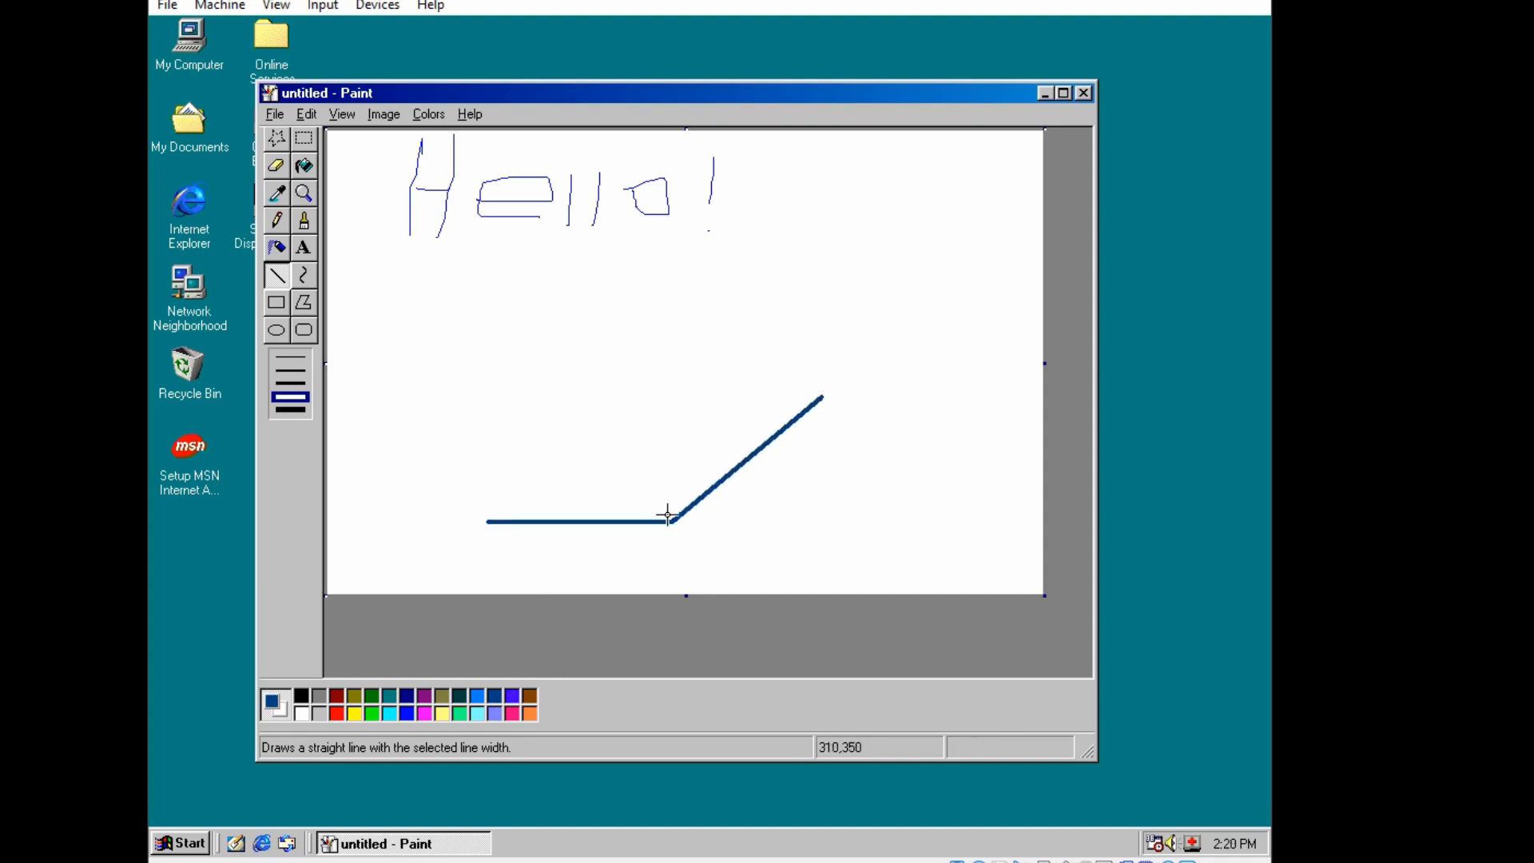
pyautogui.moveTo(672, 523); pyautogui.dragTo(822, 395)
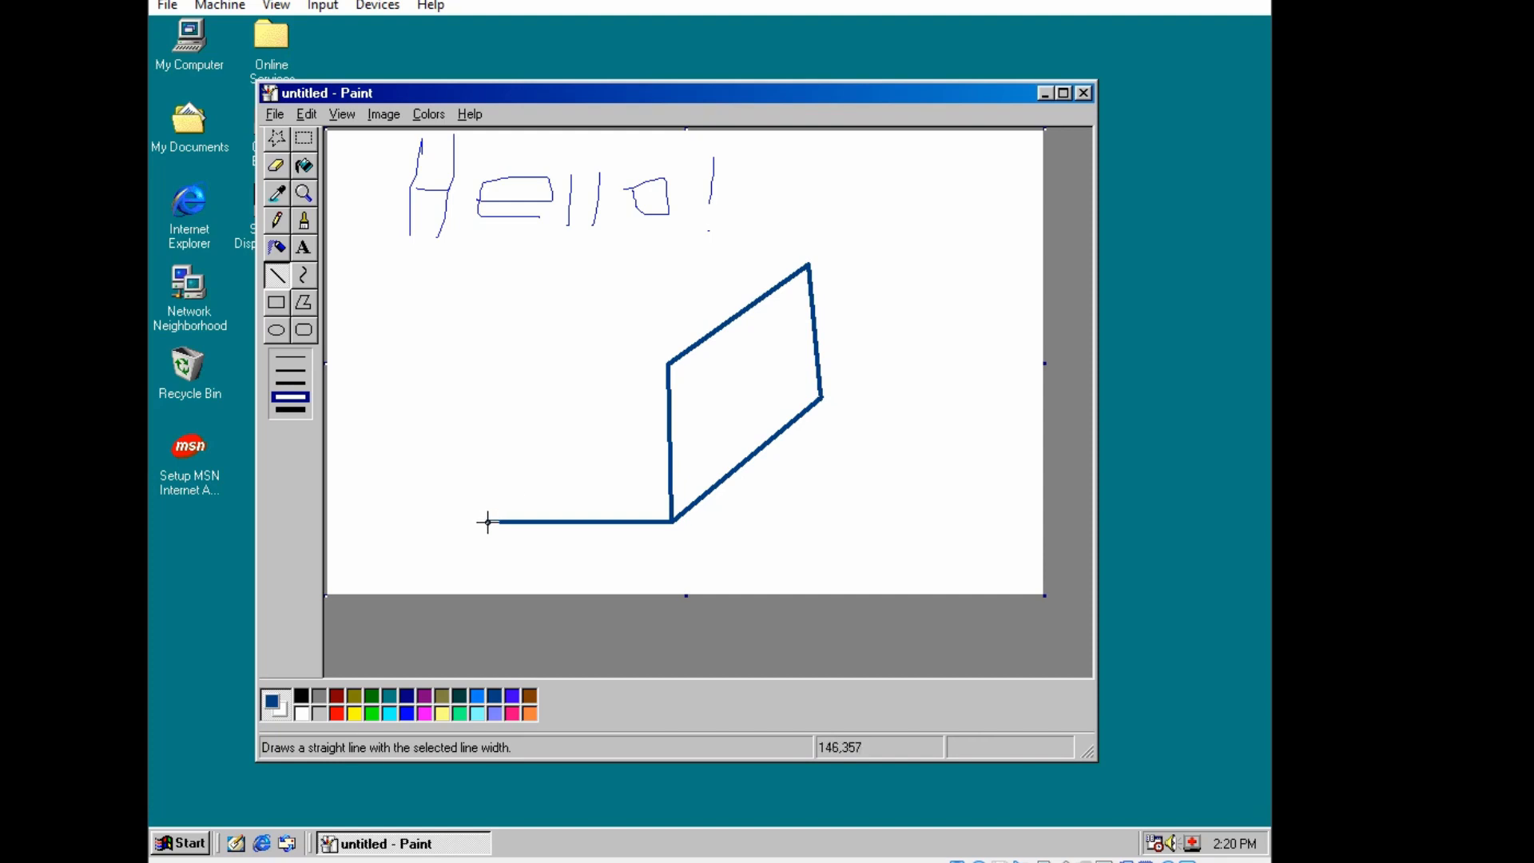
# Complete the house outline with the front wall, triangular gable and sloping roof in the same dark blue lines
pyautogui.moveTo(486, 521); pyautogui.dragTo(485, 369)
pyautogui.moveTo(485, 369)
pyautogui.mouseDown()
pyautogui.moveTo(663, 361)
pyautogui.moveTo(589, 265)
pyautogui.moveTo(486, 368)
pyautogui.mouseUp()
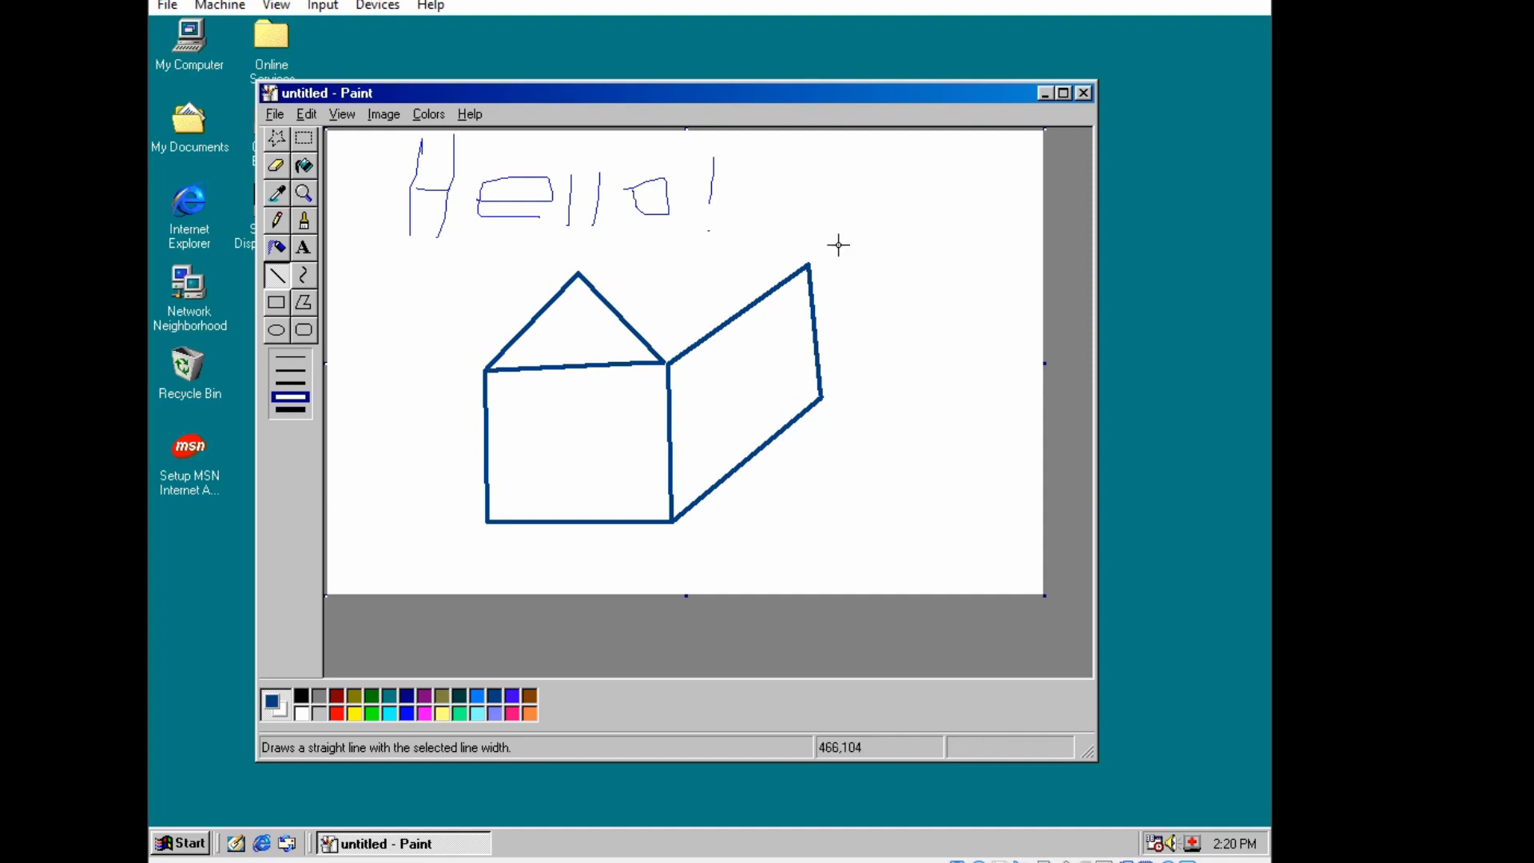
pyautogui.moveTo(805, 260); pyautogui.dragTo(578, 273)
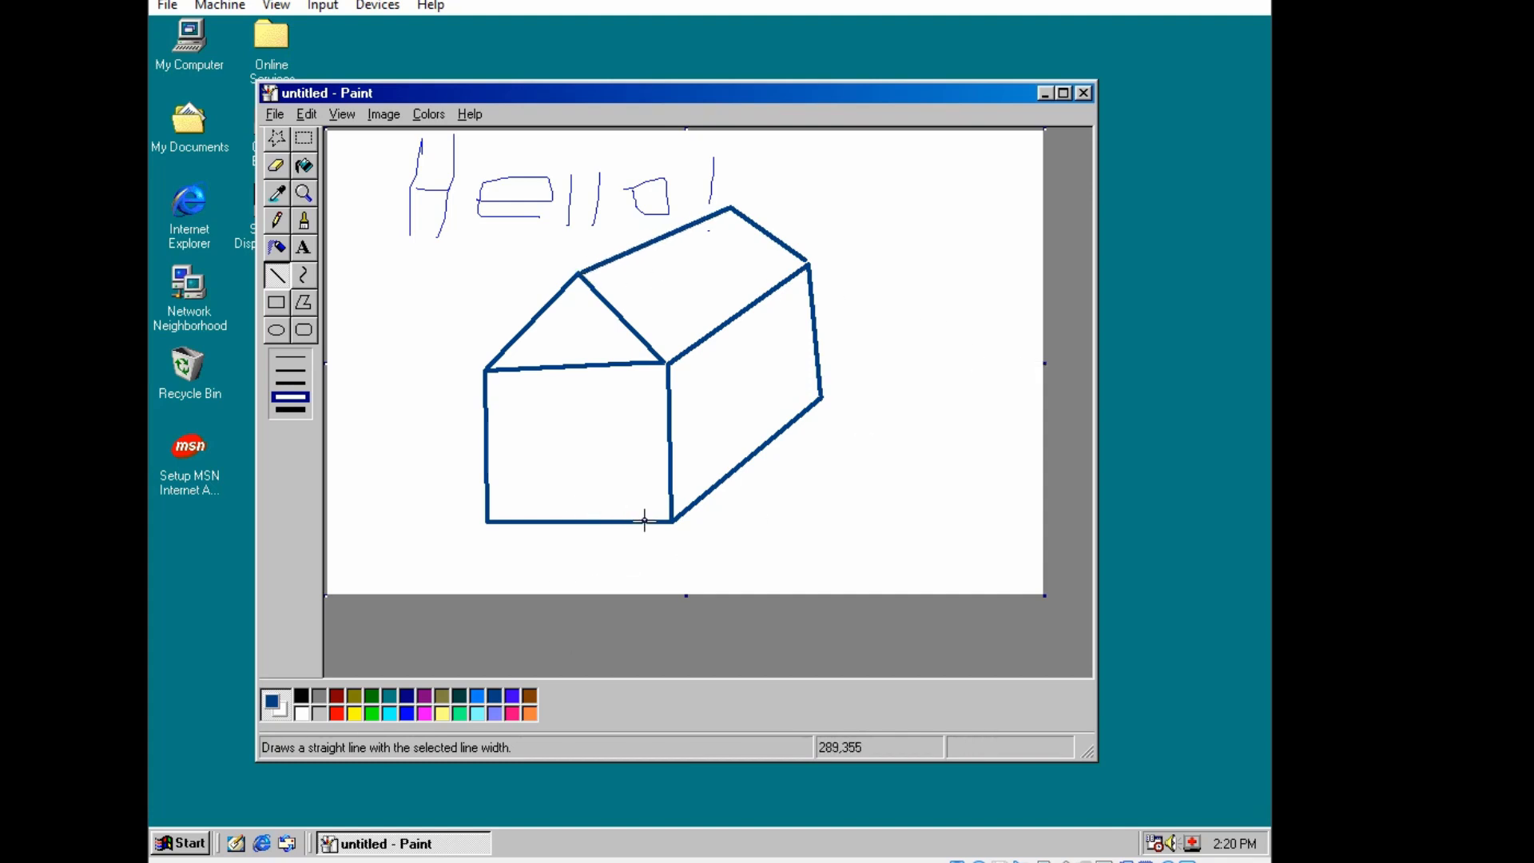
# Draw a rectangular door and a tall window on the house's front wall with straight lines
pyautogui.moveTo(640, 520)
pyautogui.mouseDown()
pyautogui.moveTo(640, 406)
pyautogui.moveTo(640, 424)
pyautogui.moveTo(587, 425)
pyautogui.mouseUp()
pyautogui.moveTo(587, 425); pyautogui.dragTo(590, 521)
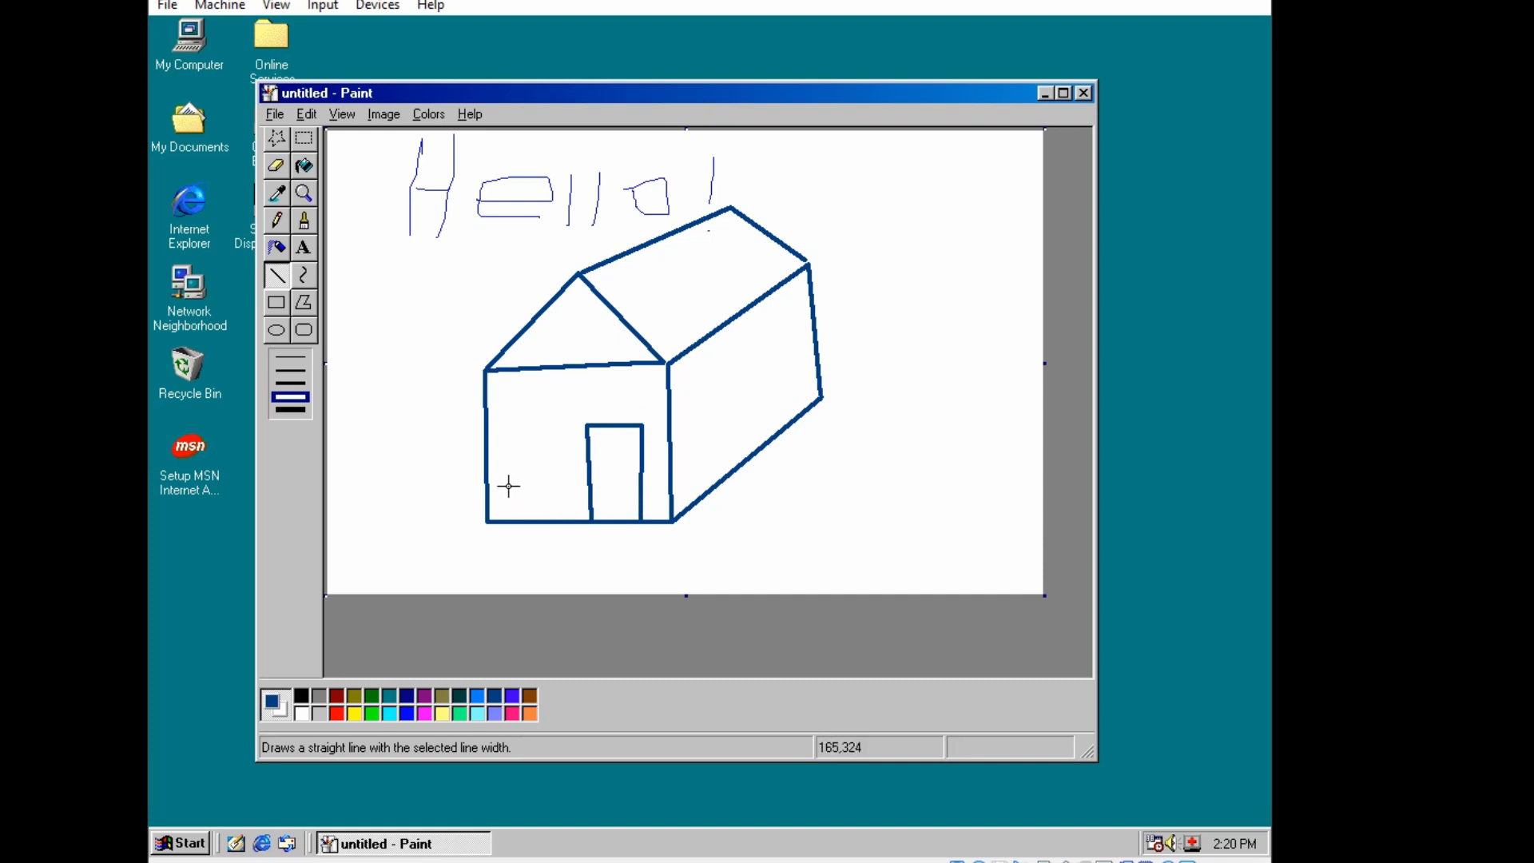
pyautogui.moveTo(504, 479)
pyautogui.mouseDown()
pyautogui.moveTo(552, 478)
pyautogui.moveTo(554, 400)
pyautogui.moveTo(506, 402)
pyautogui.mouseUp()
pyautogui.moveTo(507, 402); pyautogui.dragTo(507, 455)
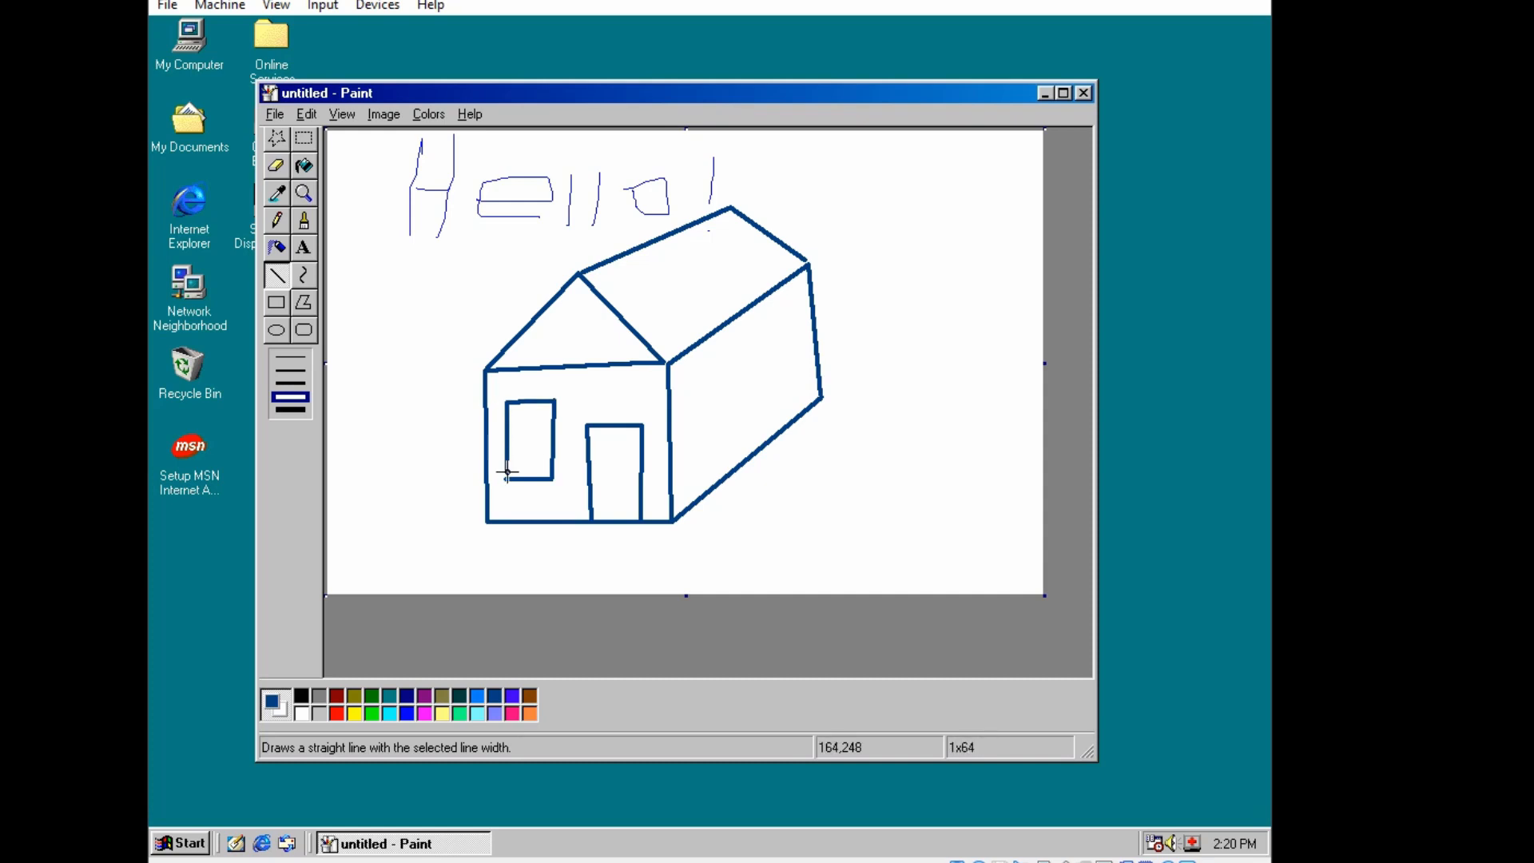
pyautogui.moveTo(506, 477); pyautogui.dragTo(506, 478)
# Draw a long slanted window on the house's side wall, following its perspective
pyautogui.moveTo(691, 437); pyautogui.dragTo(795, 294)
pyautogui.moveTo(796, 295); pyautogui.dragTo(681, 372)
pyautogui.moveTo(681, 371); pyautogui.dragTo(692, 437)
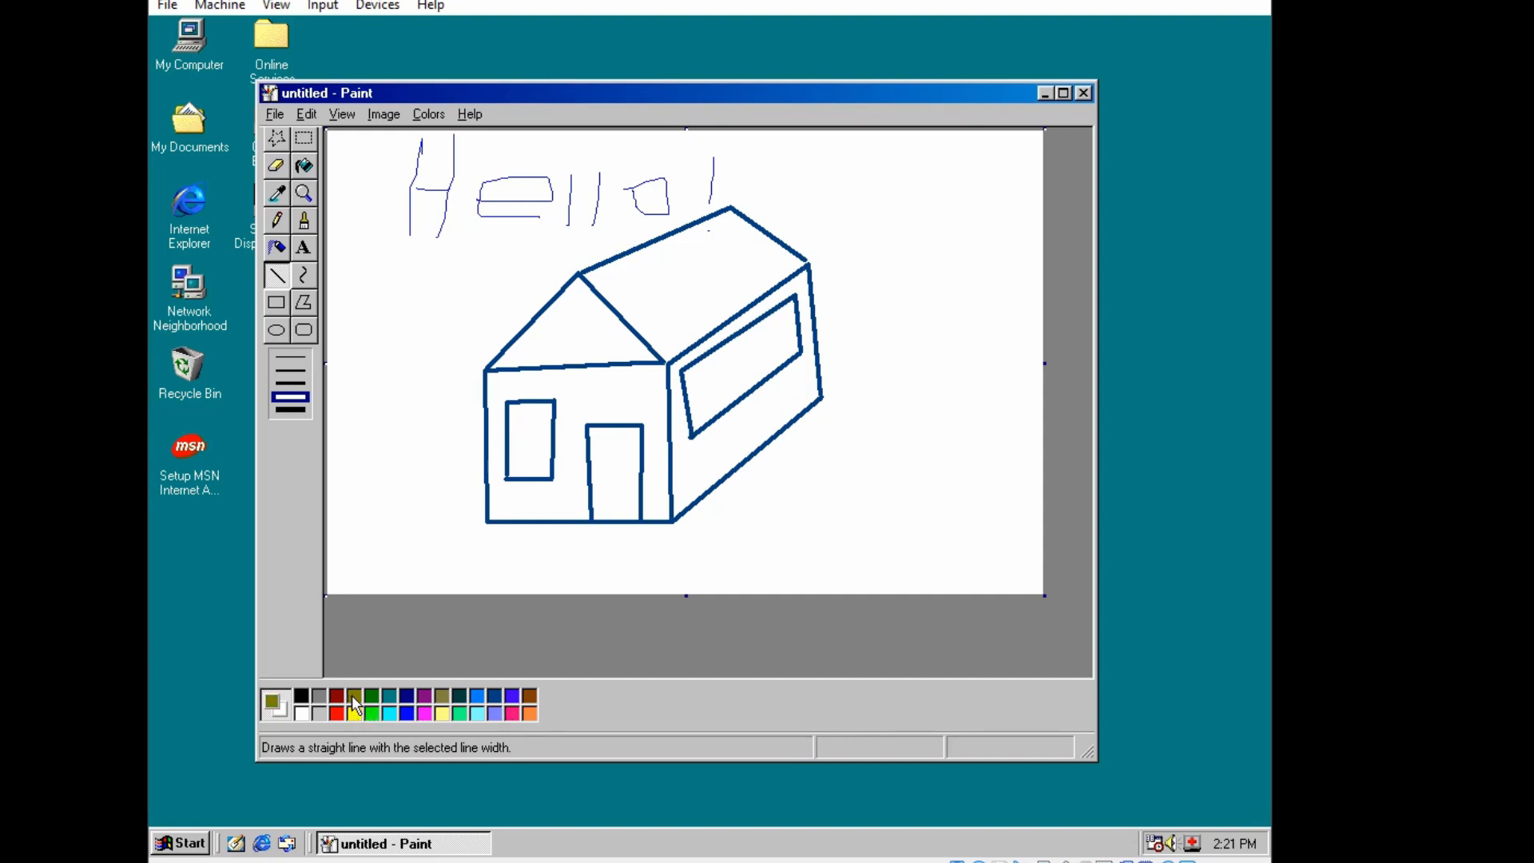
# Try to fill the large roof surface with olive, and undo the fill
pyautogui.click(277, 248)
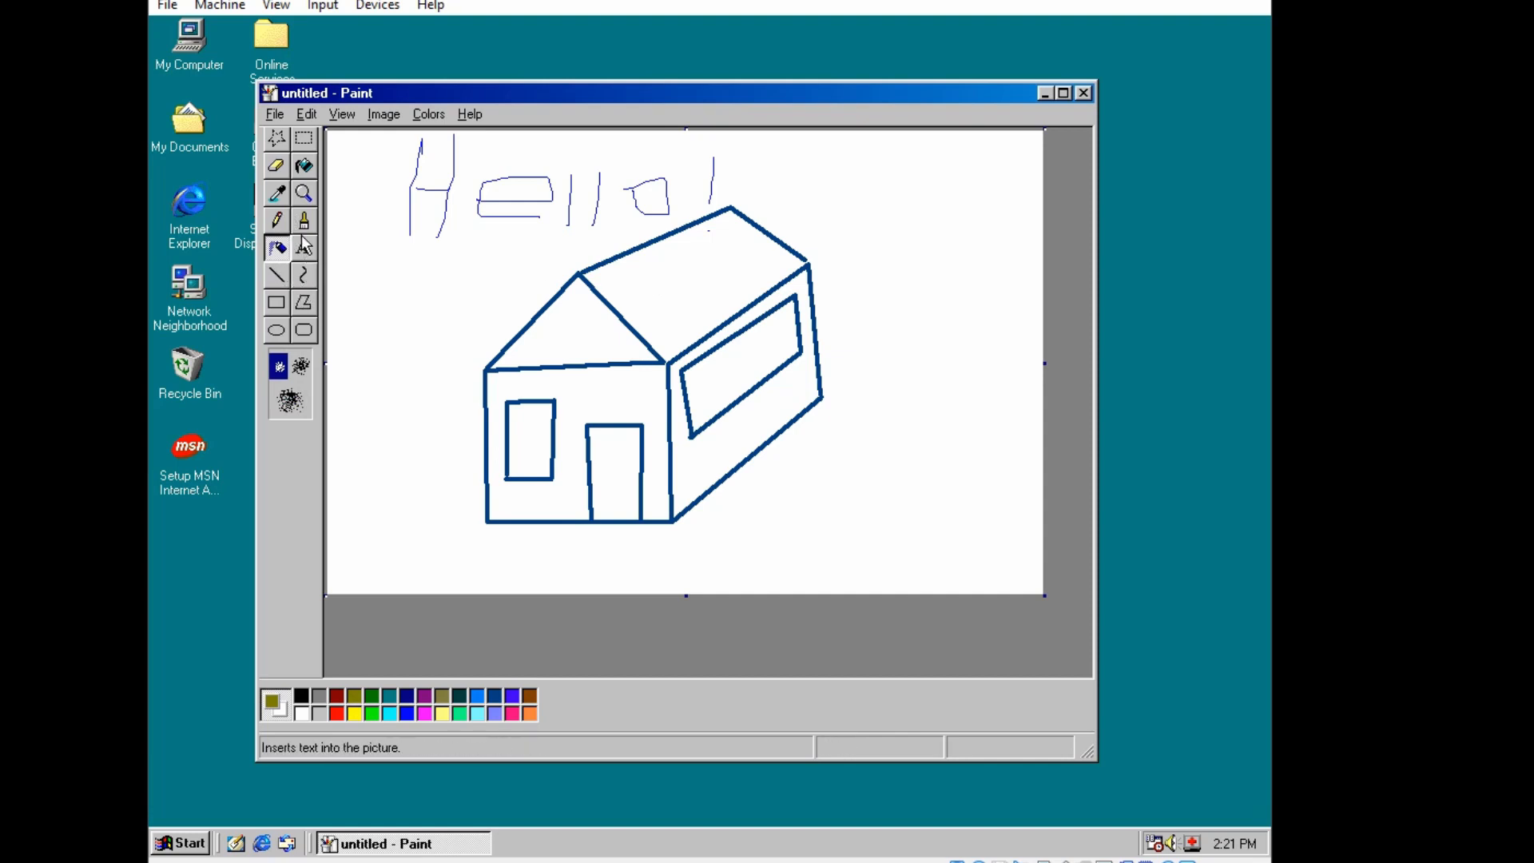
pyautogui.click(303, 165)
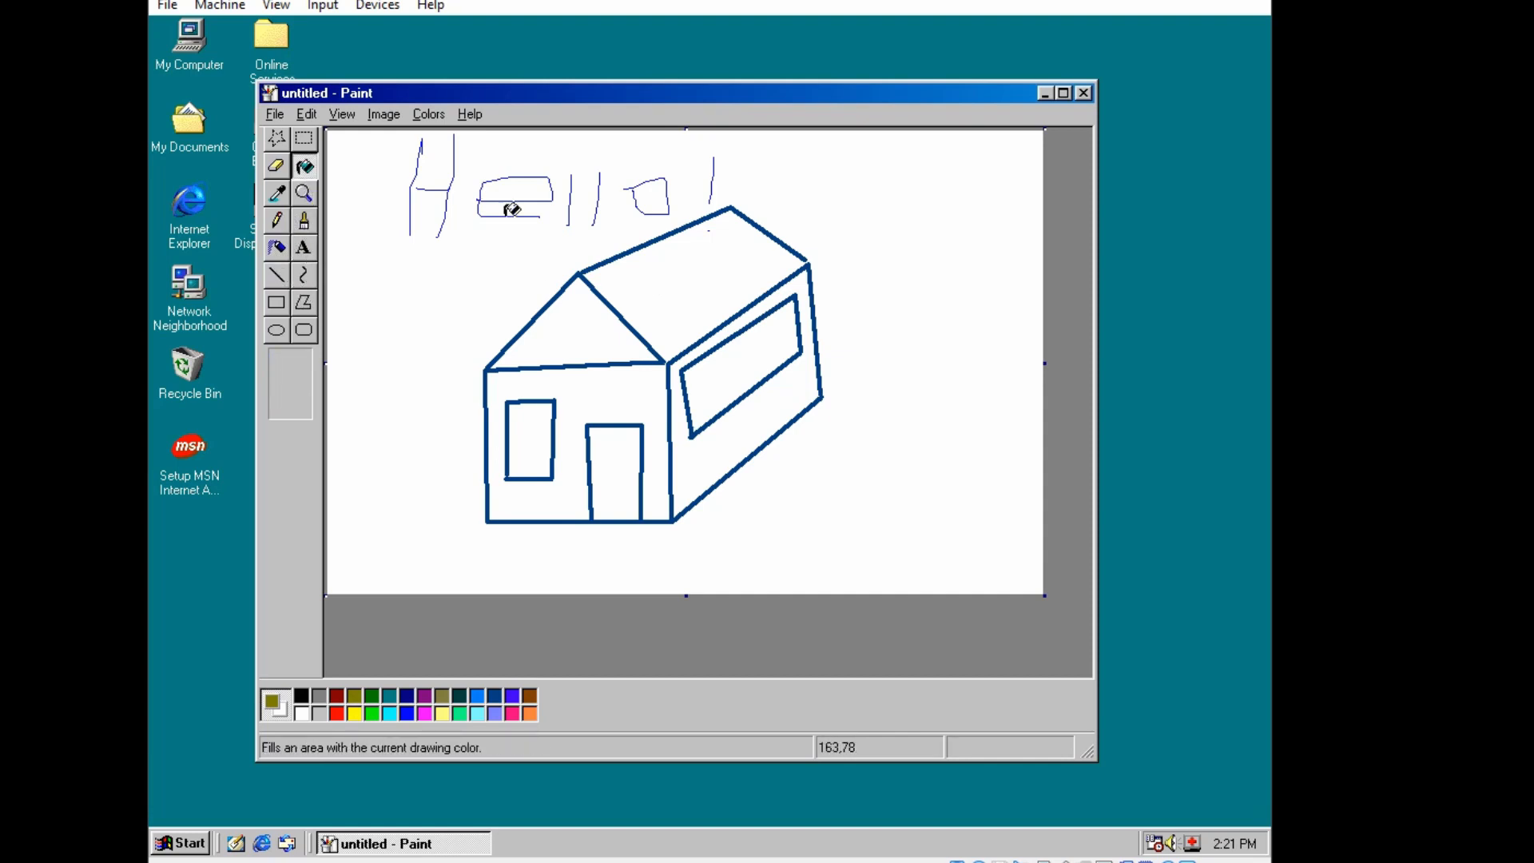
pyautogui.click(681, 289)
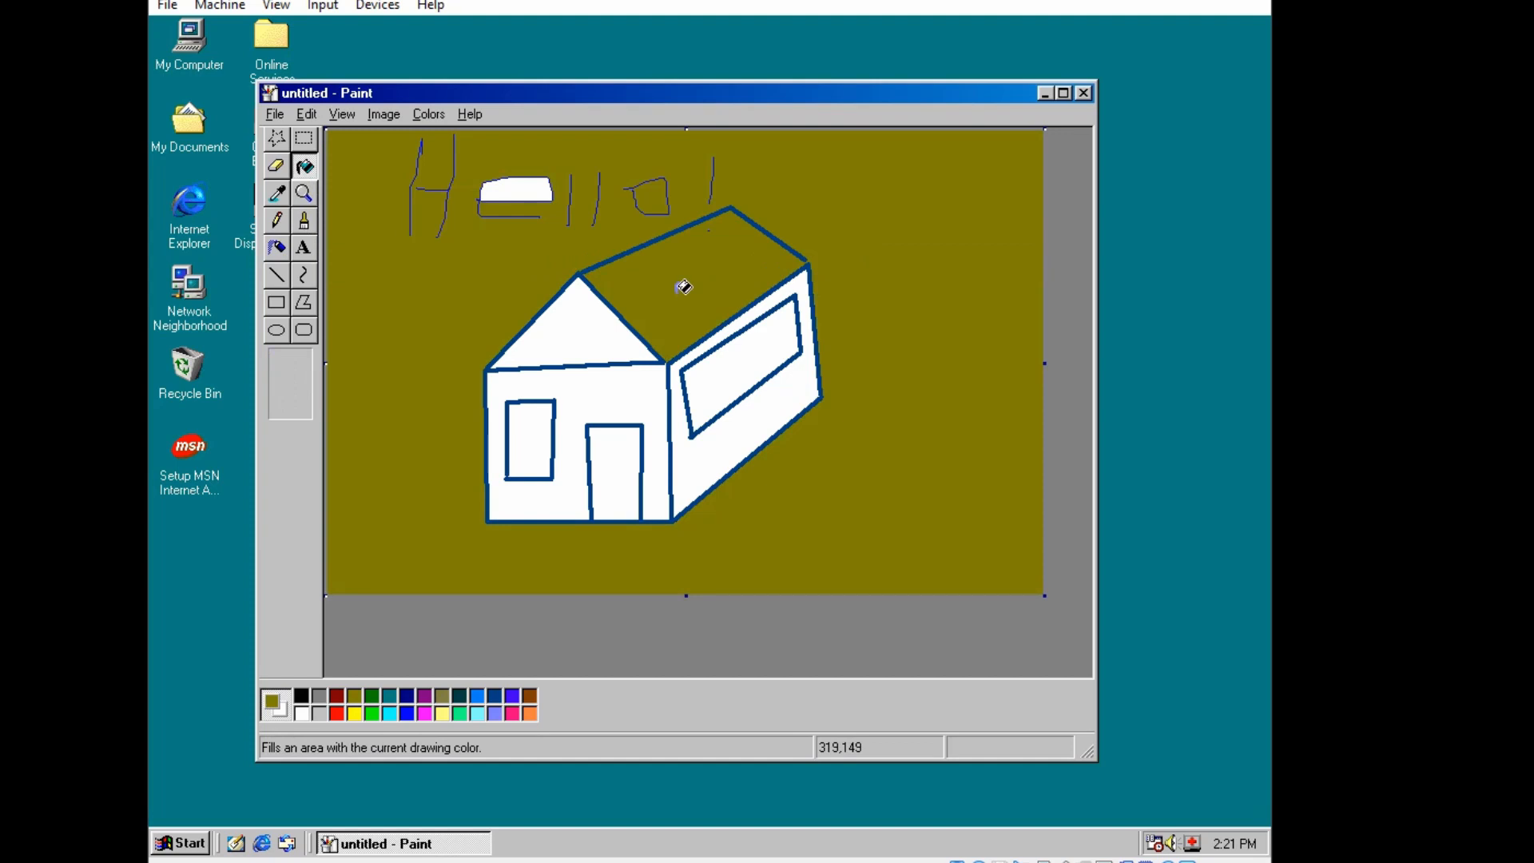
pyautogui.click(306, 114)
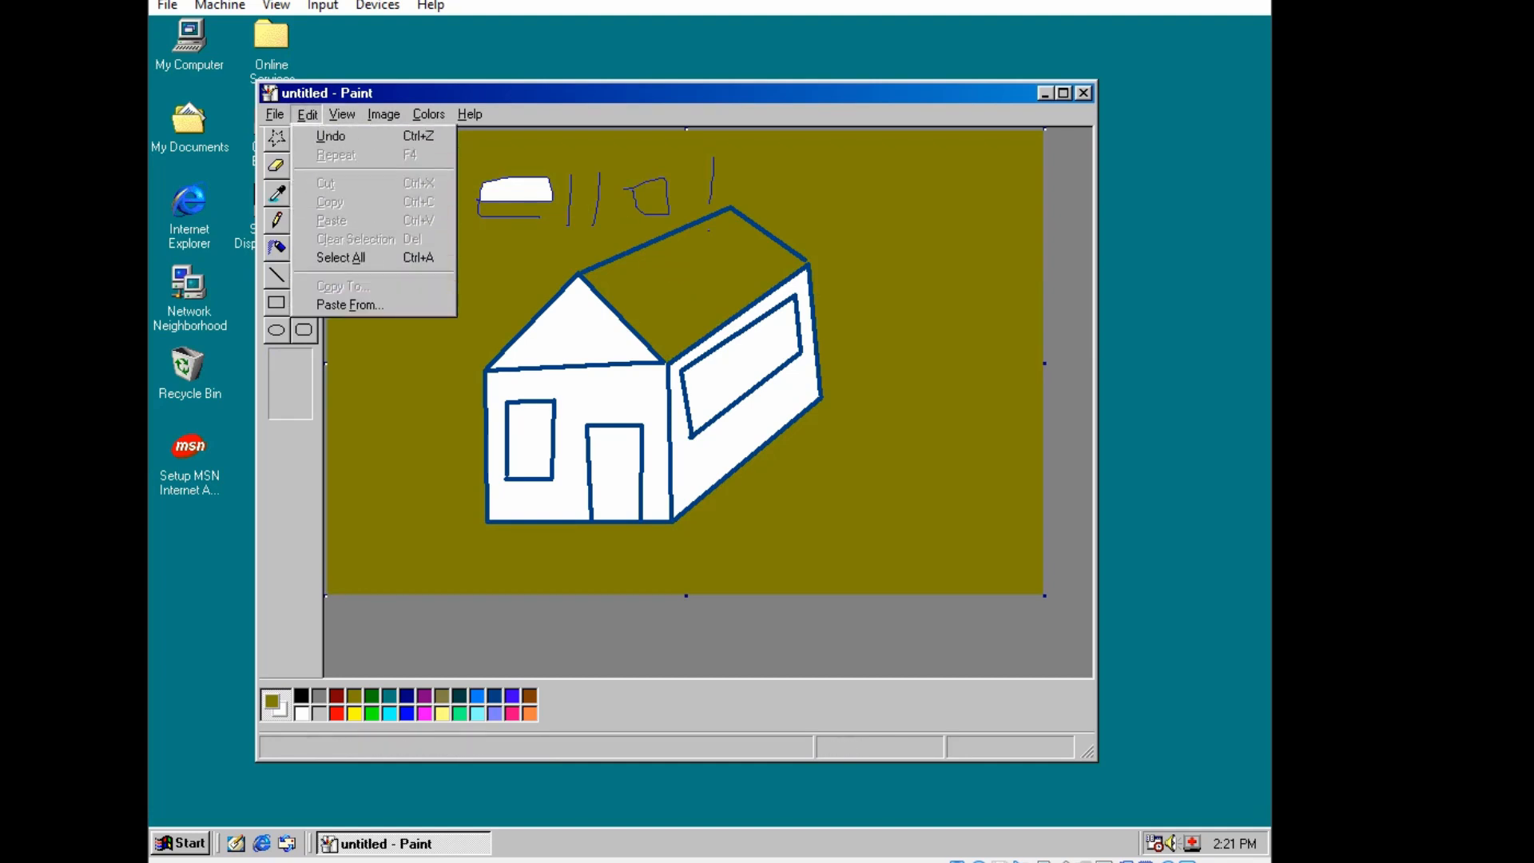
pyautogui.click(314, 135)
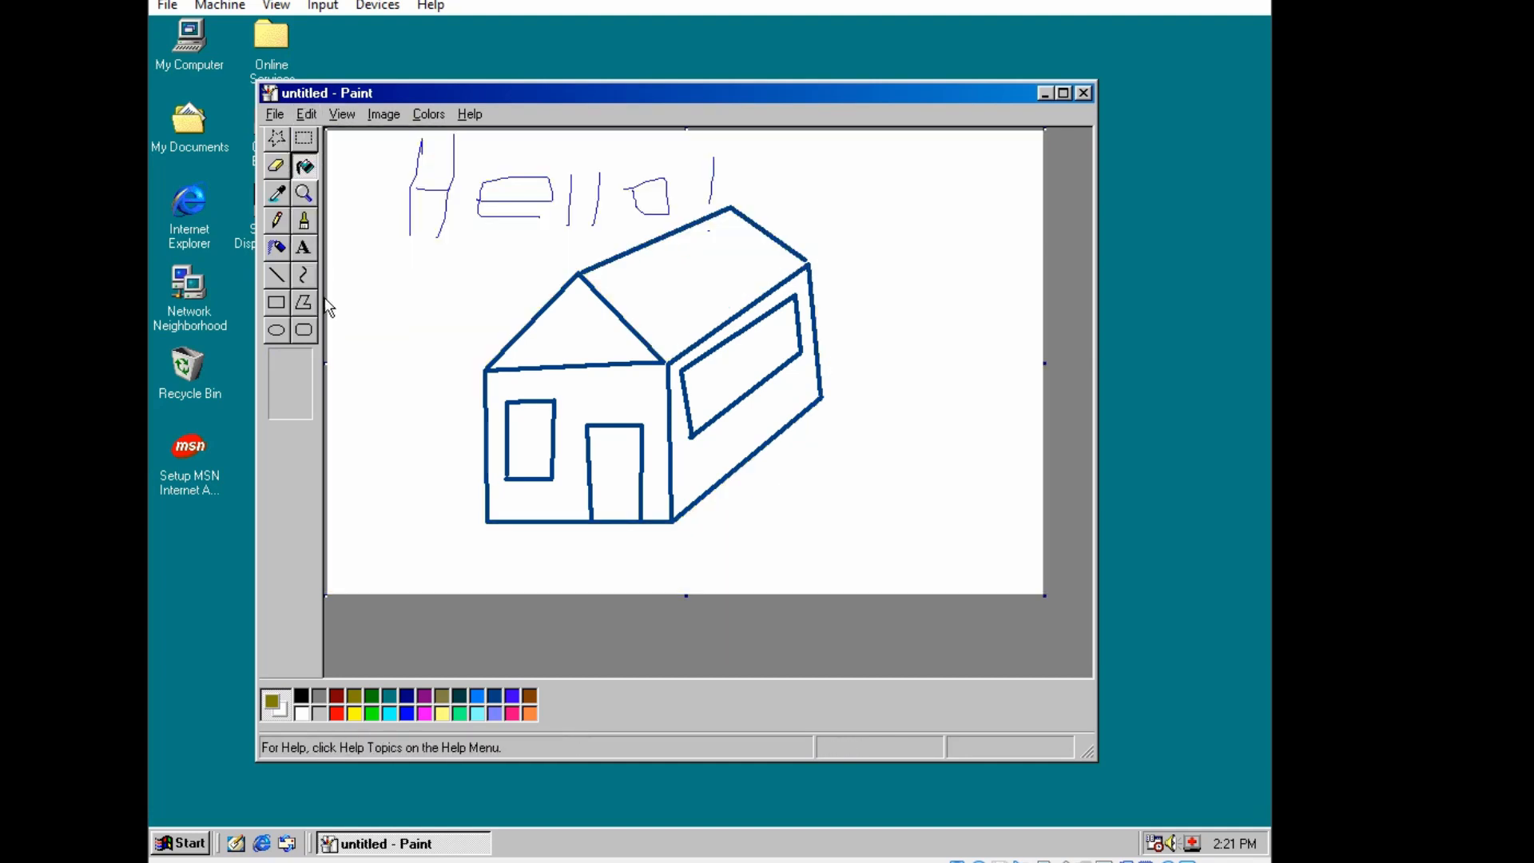
# Magnify the roof outline, close the gap at its lower front corner with the Pencil in dark blue, and restore normal magnification
pyautogui.click(304, 193)
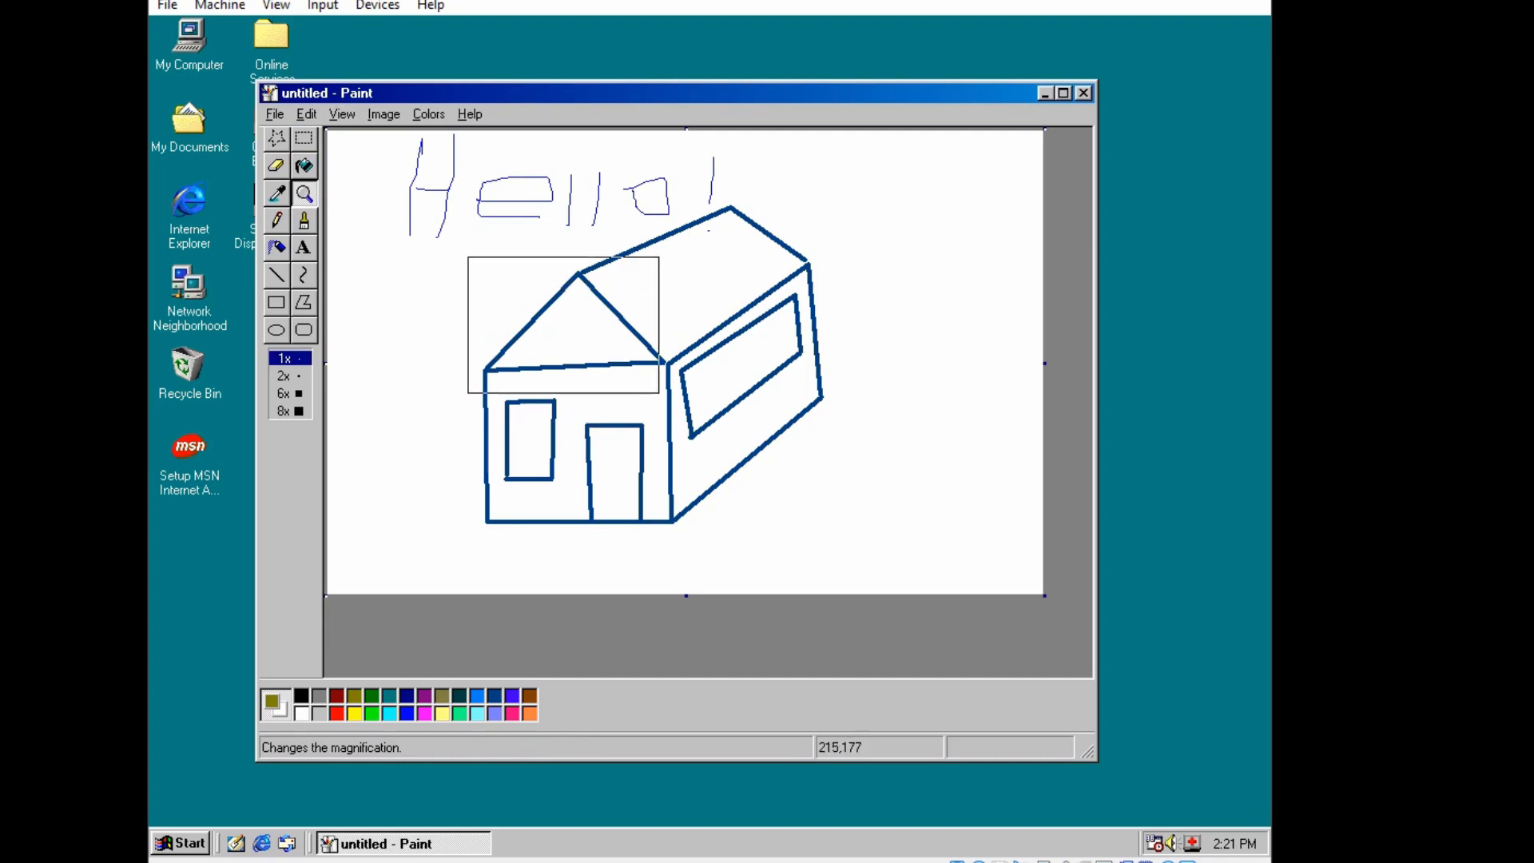
pyautogui.click(569, 329)
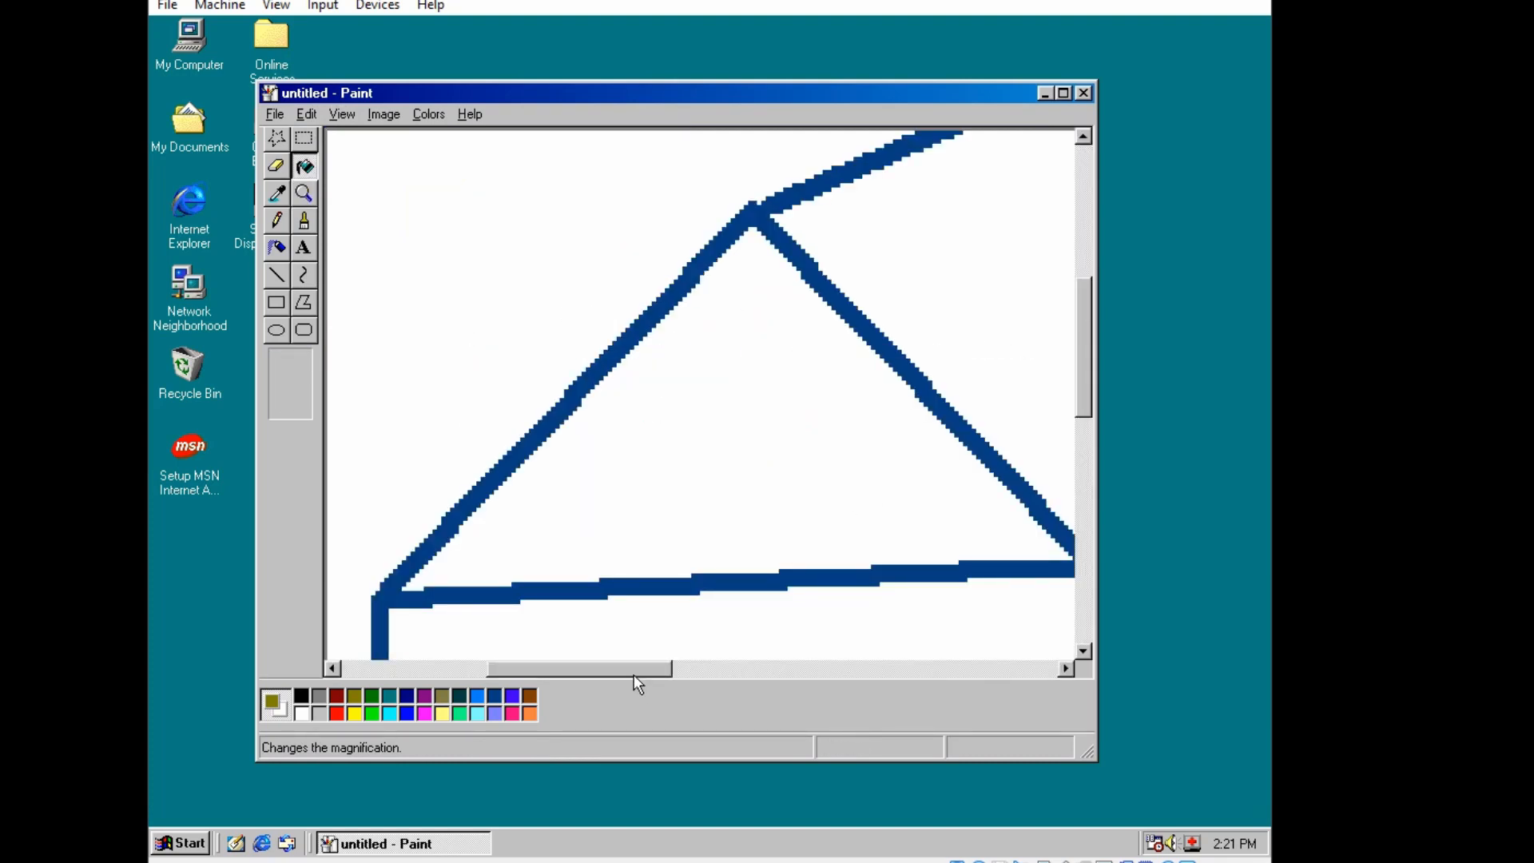
pyautogui.moveTo(634, 674); pyautogui.dragTo(725, 675)
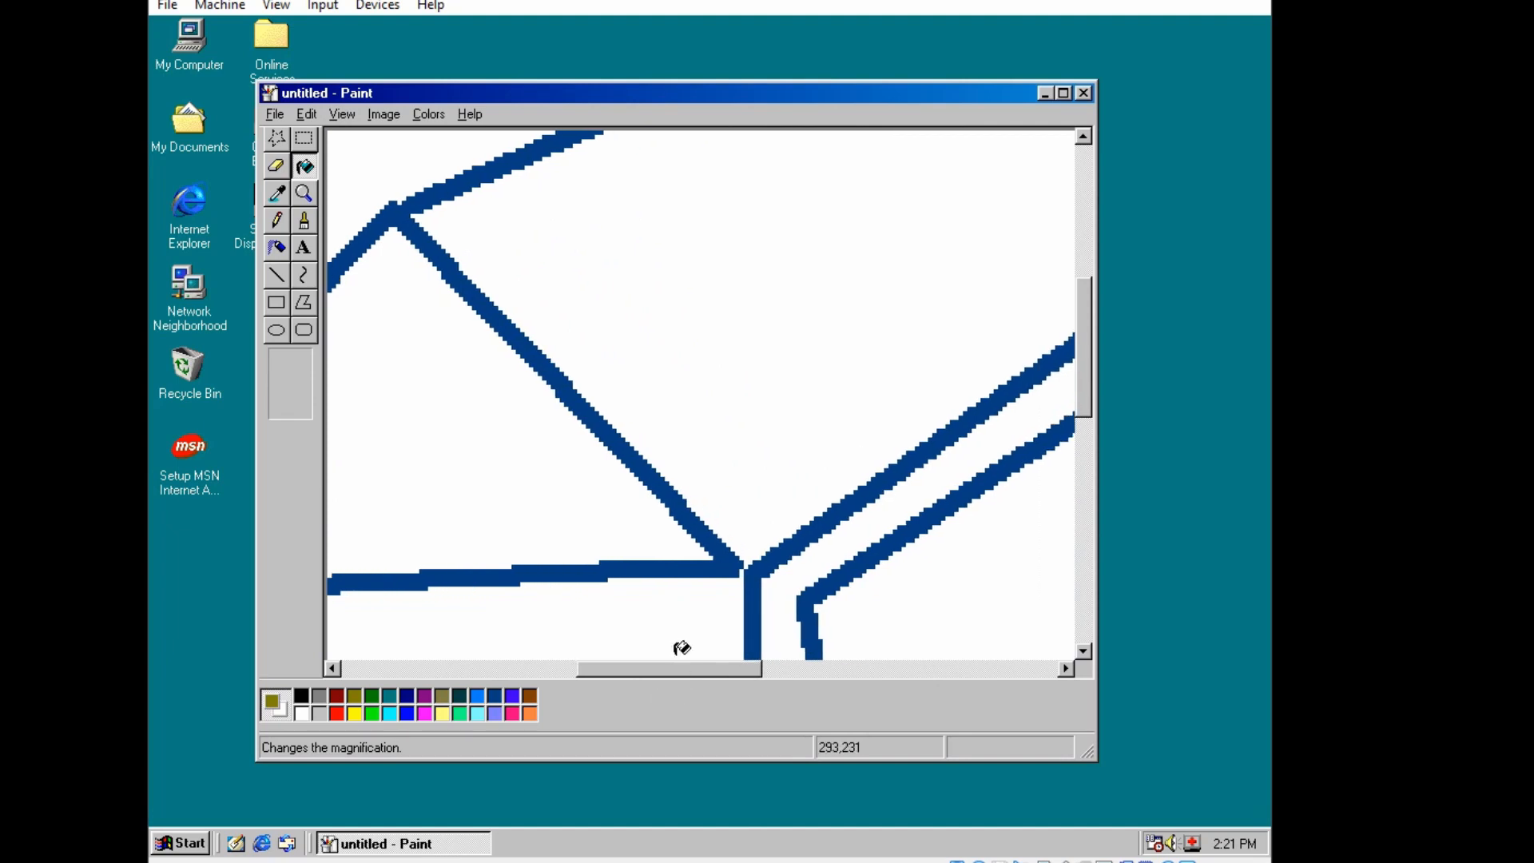
pyautogui.click(279, 219)
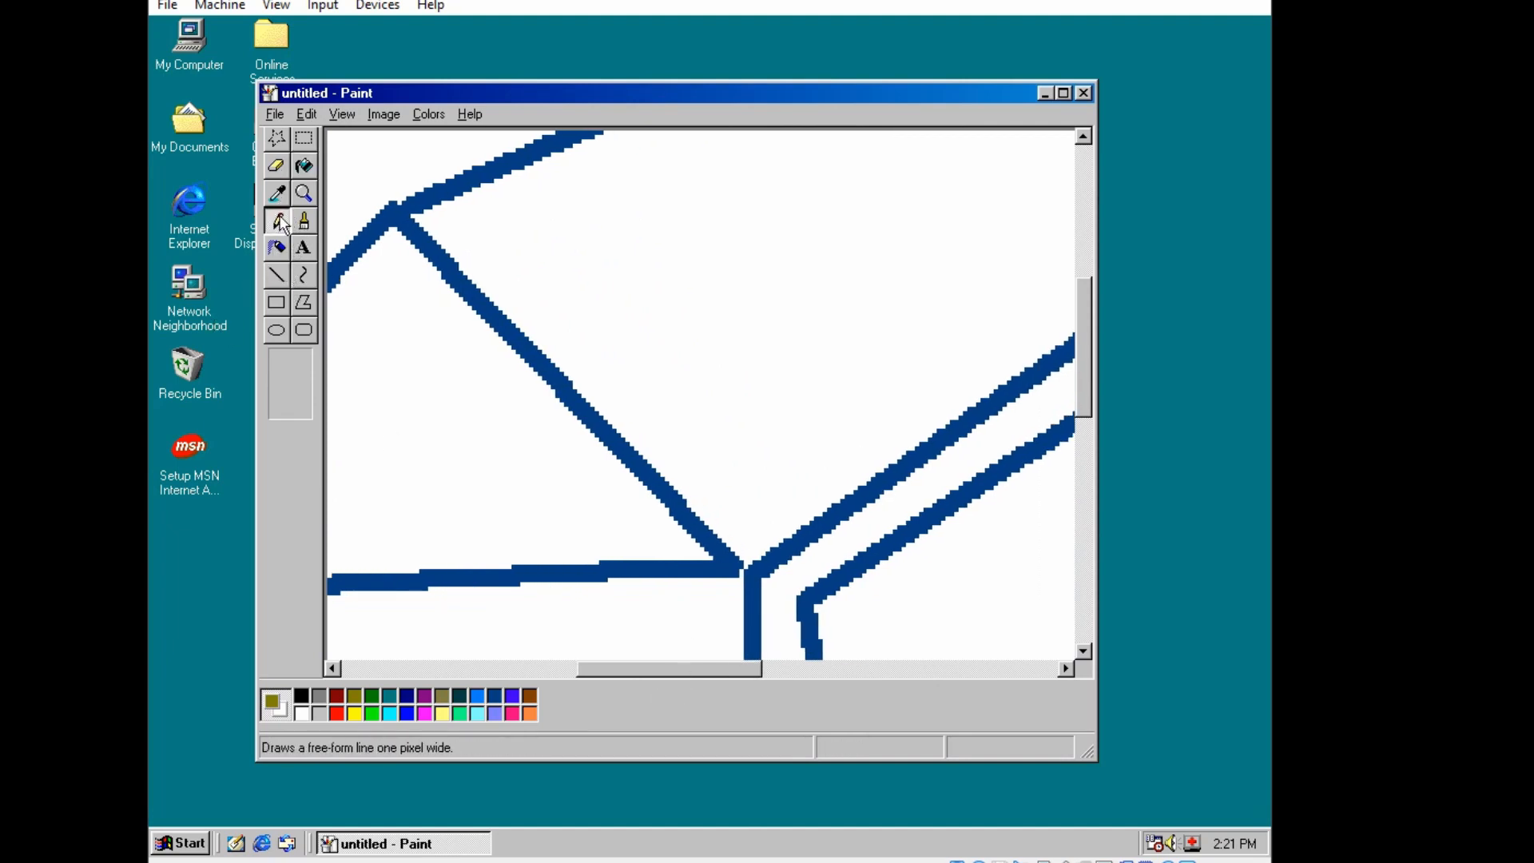
pyautogui.click(497, 696)
pyautogui.moveTo(1079, 353)
pyautogui.mouseDown()
pyautogui.moveTo(1087, 275)
pyautogui.moveTo(1087, 310)
pyautogui.mouseUp()
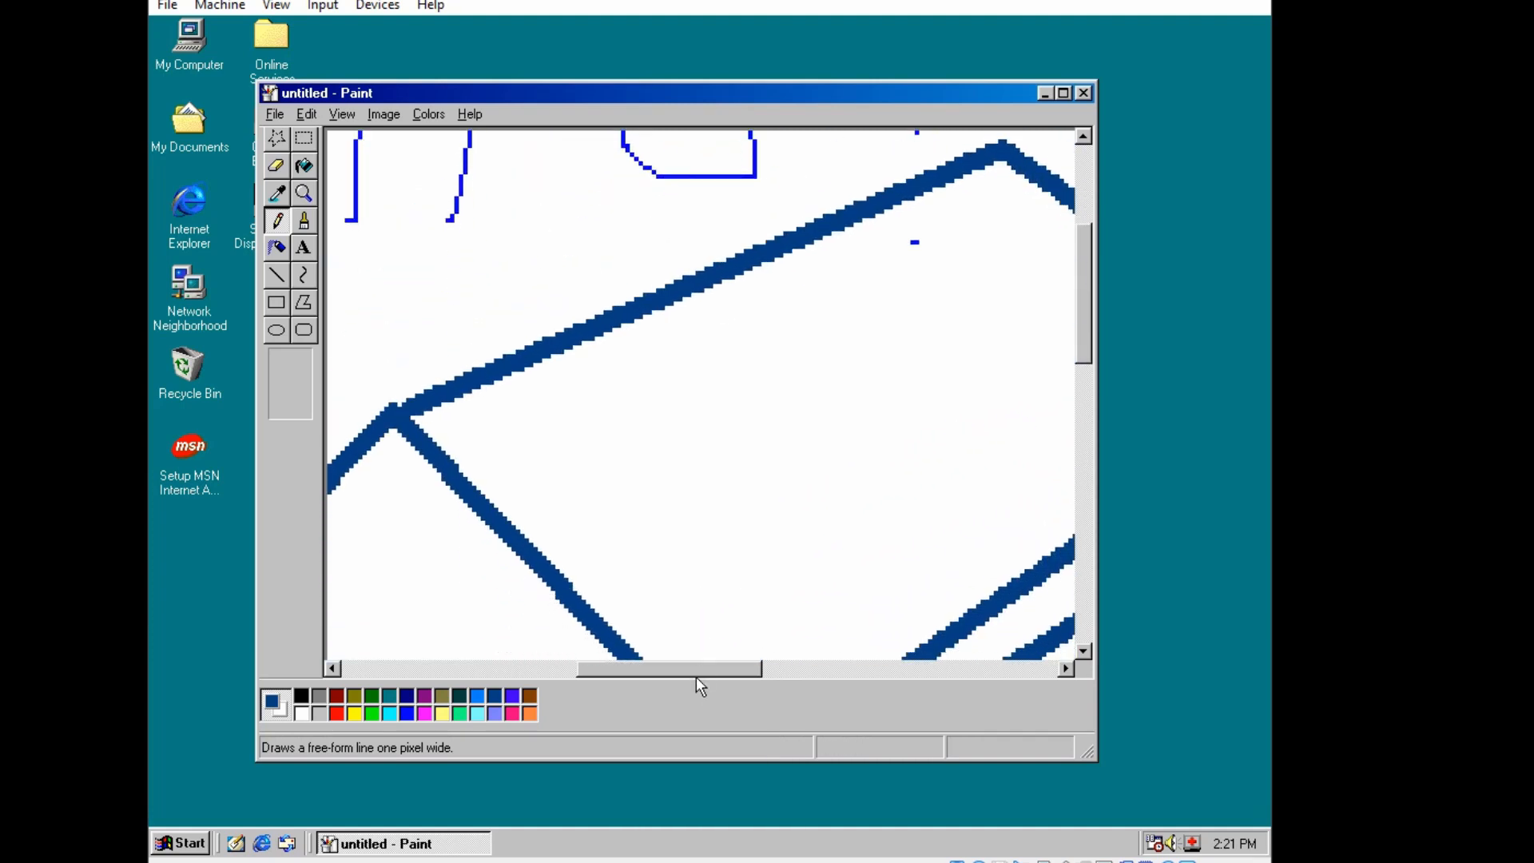
pyautogui.moveTo(699, 671); pyautogui.dragTo(795, 671)
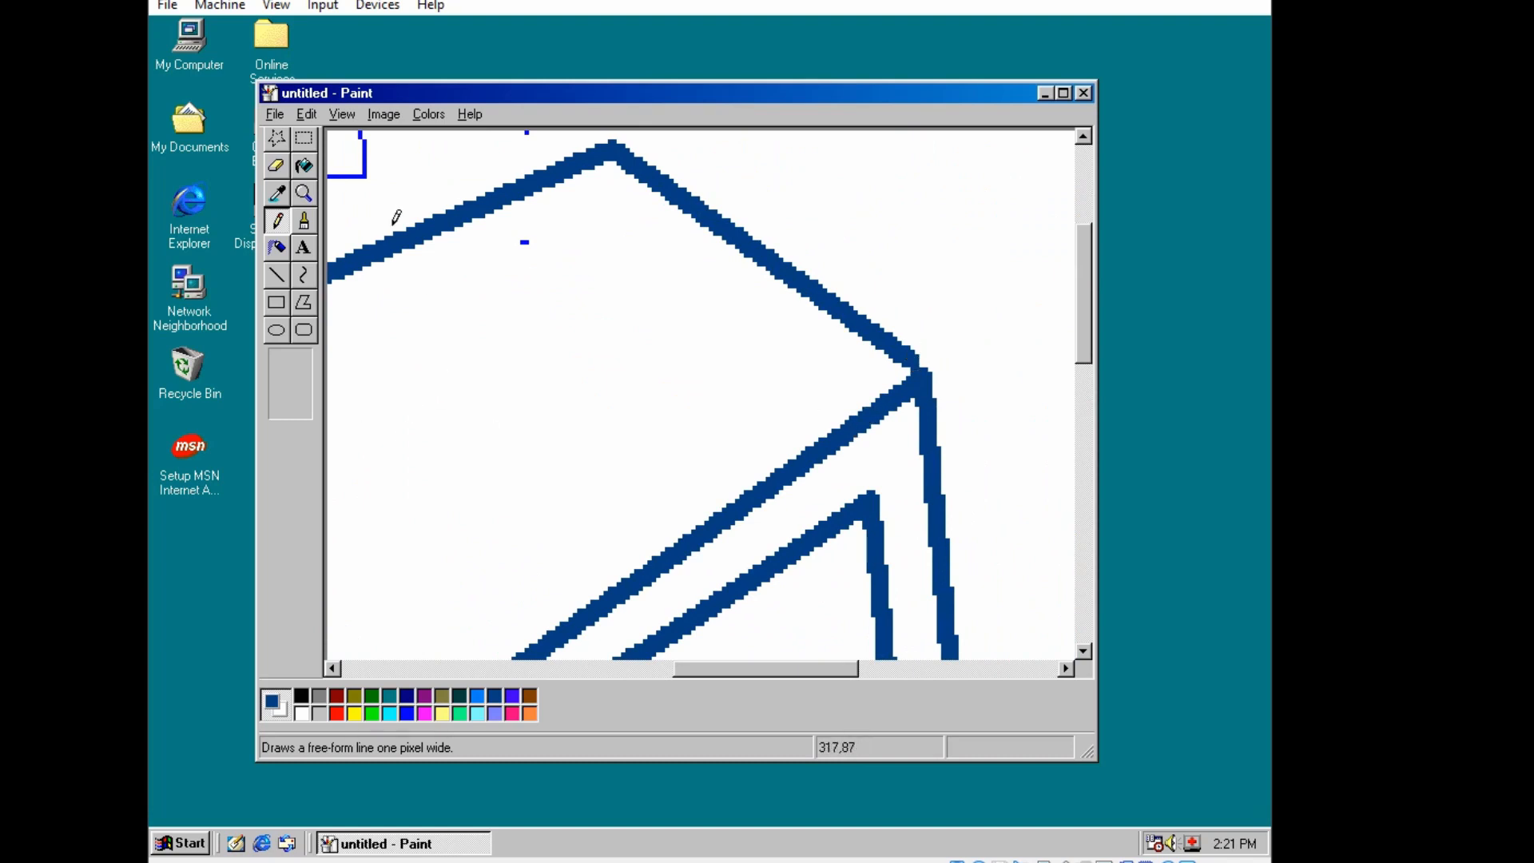
pyautogui.click(304, 194)
pyautogui.click(304, 194)
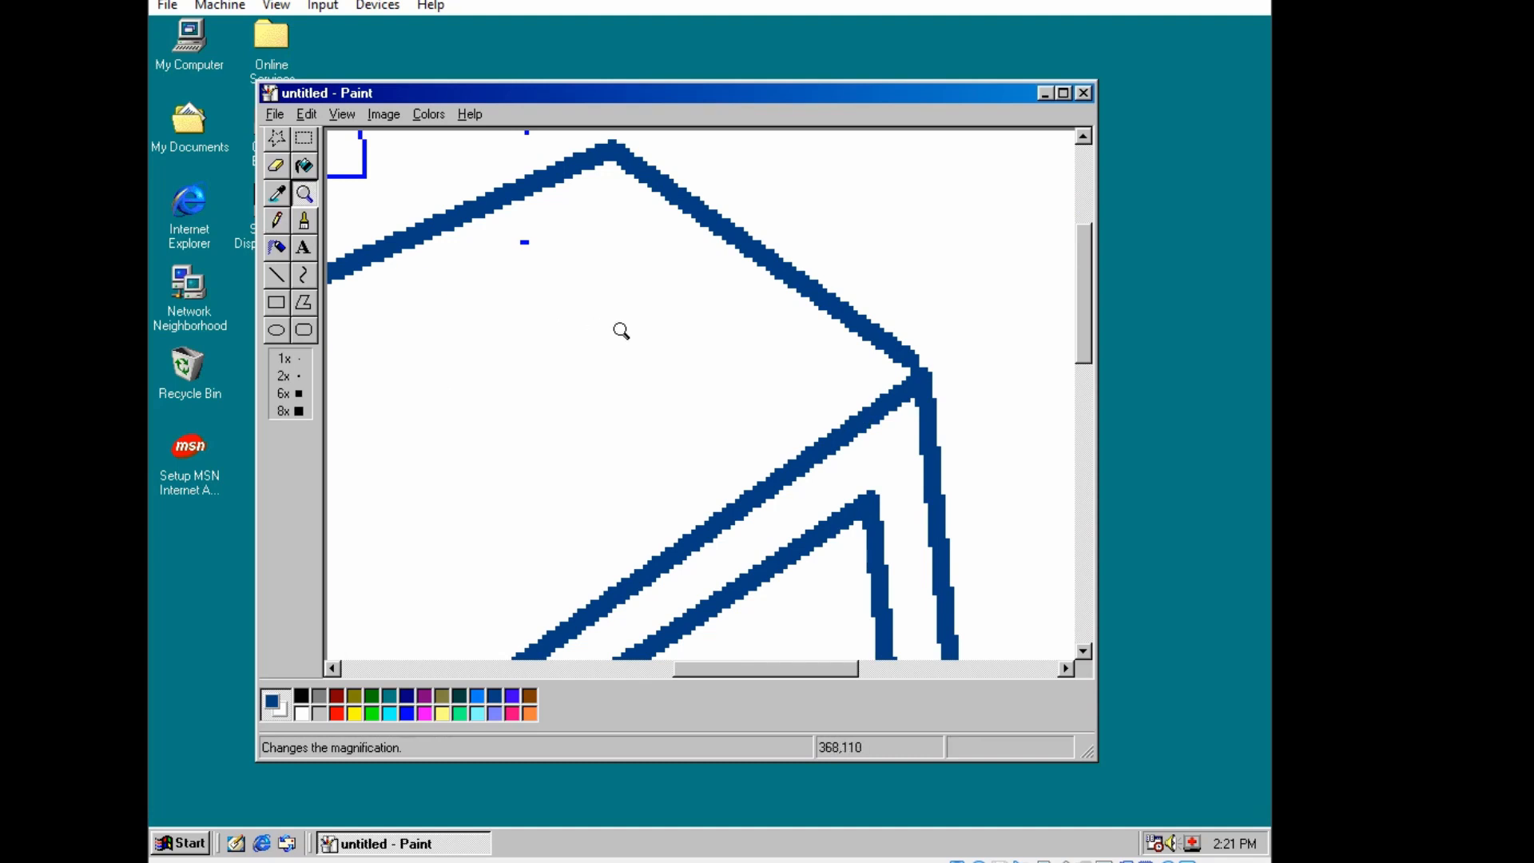
pyautogui.click(621, 330)
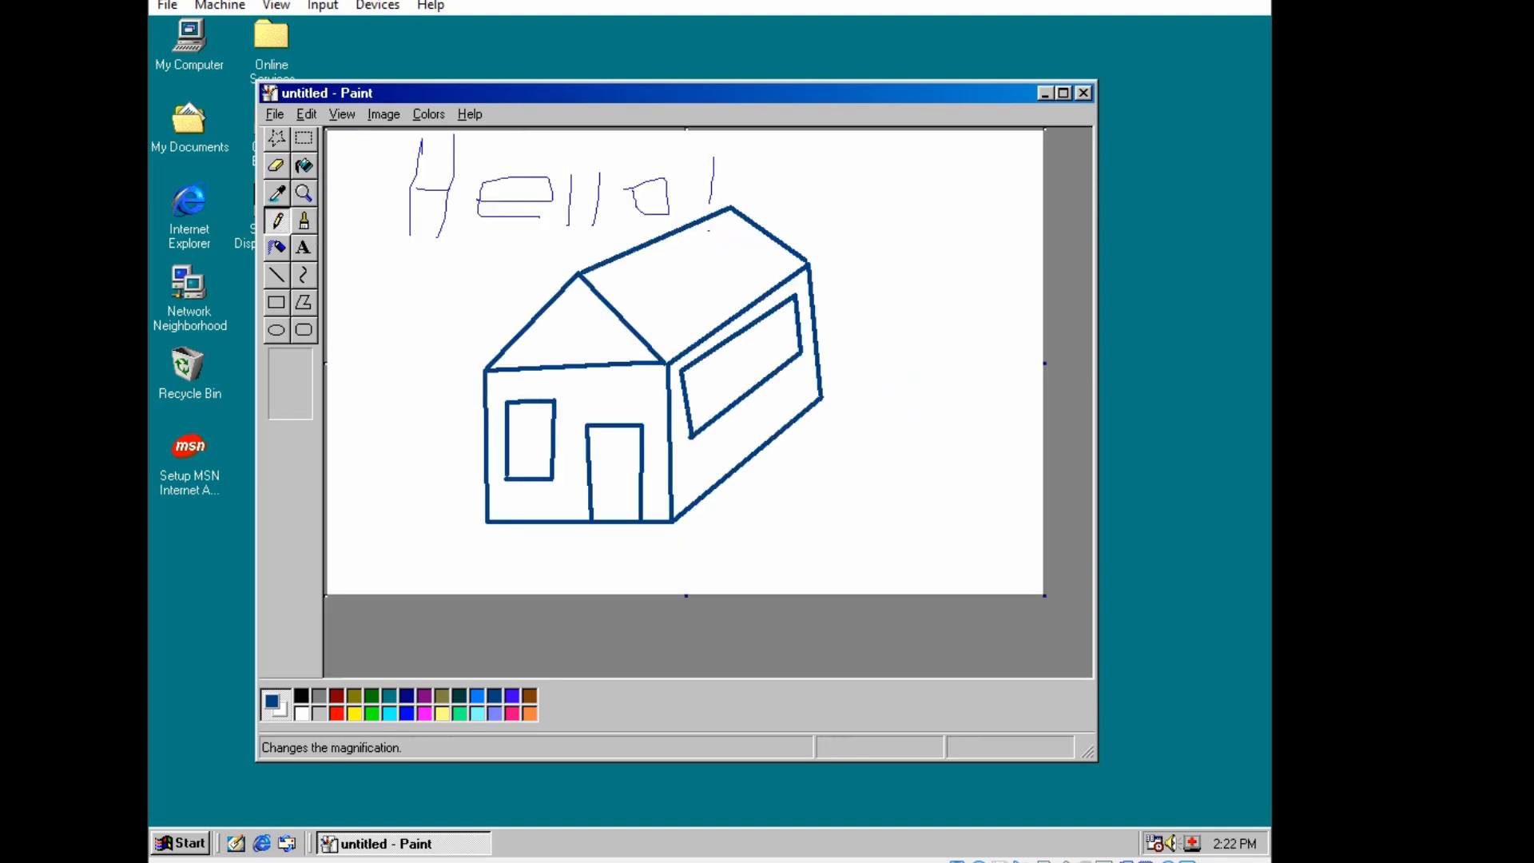
# Fill the sloping roof surface and the triangular gable with red
pyautogui.click(336, 712)
pyautogui.click(304, 168)
pyautogui.click(679, 285)
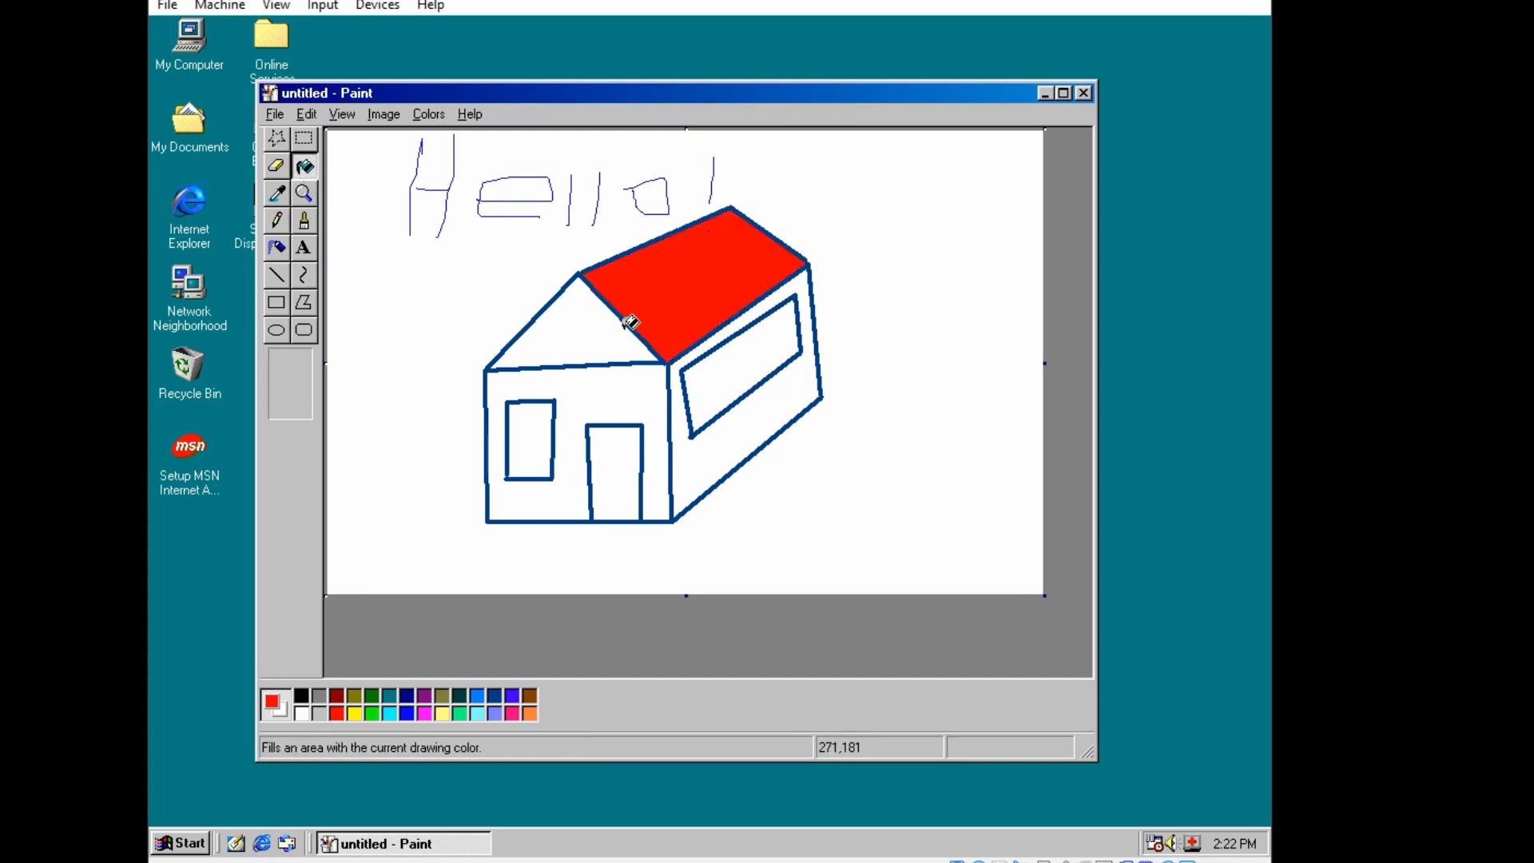
pyautogui.click(582, 324)
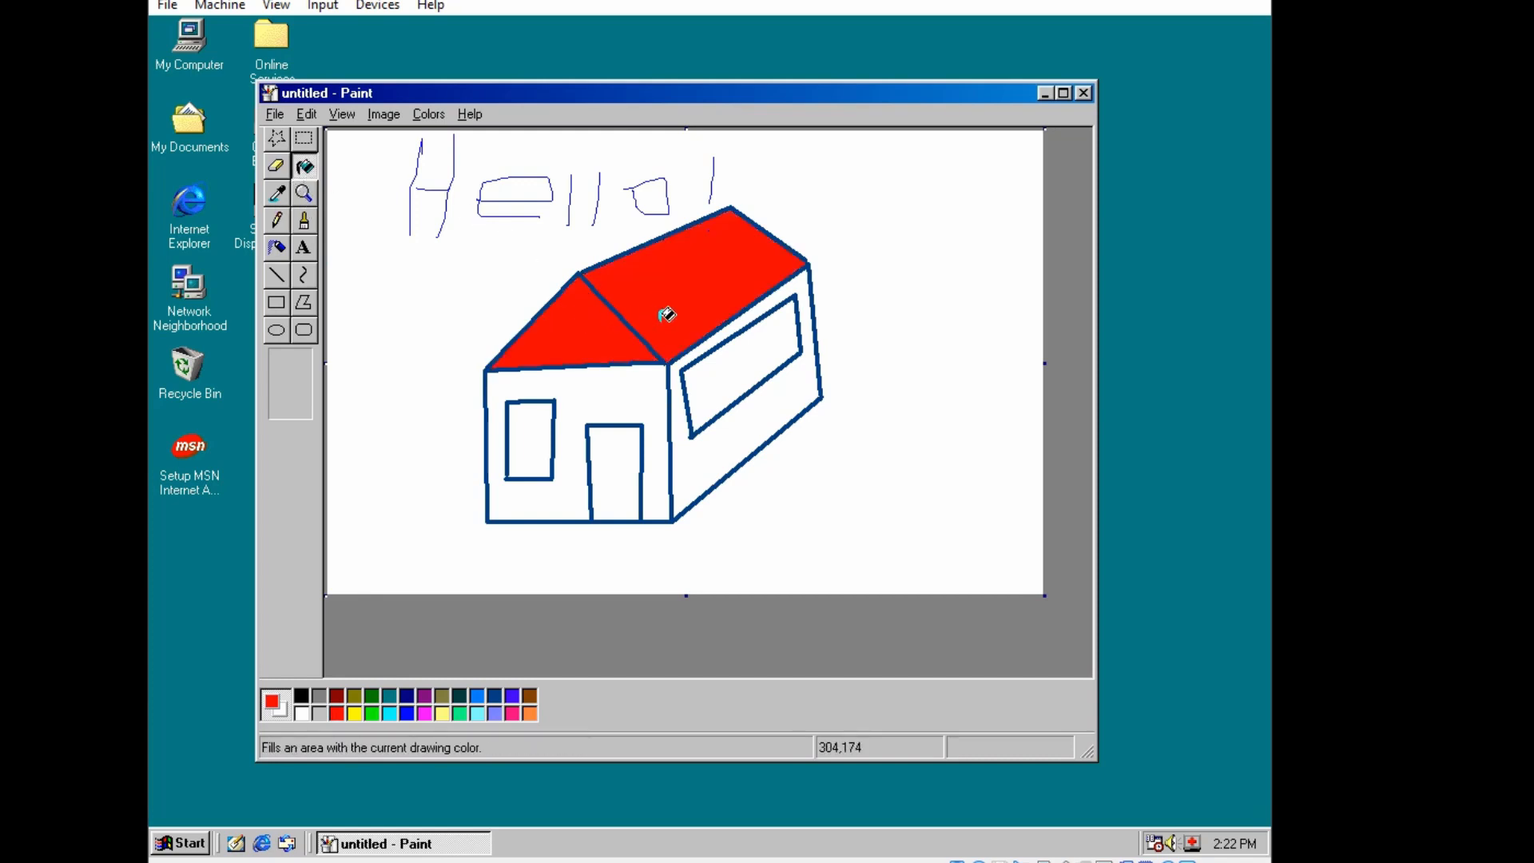
# Fill the house's front and side walls with pale yellow
pyautogui.click(443, 712)
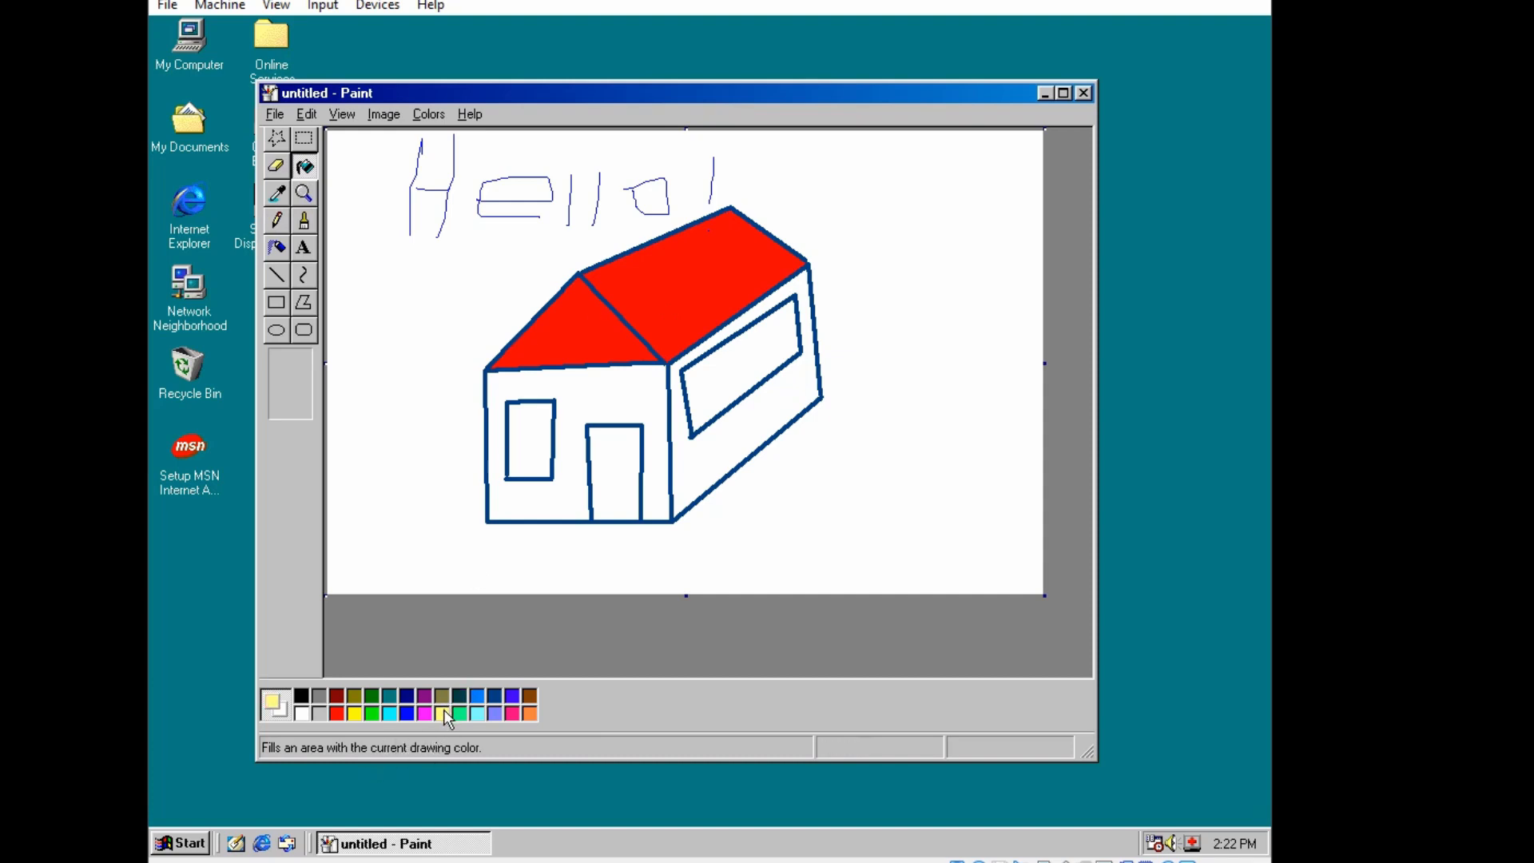
pyautogui.click(611, 399)
pyautogui.click(690, 460)
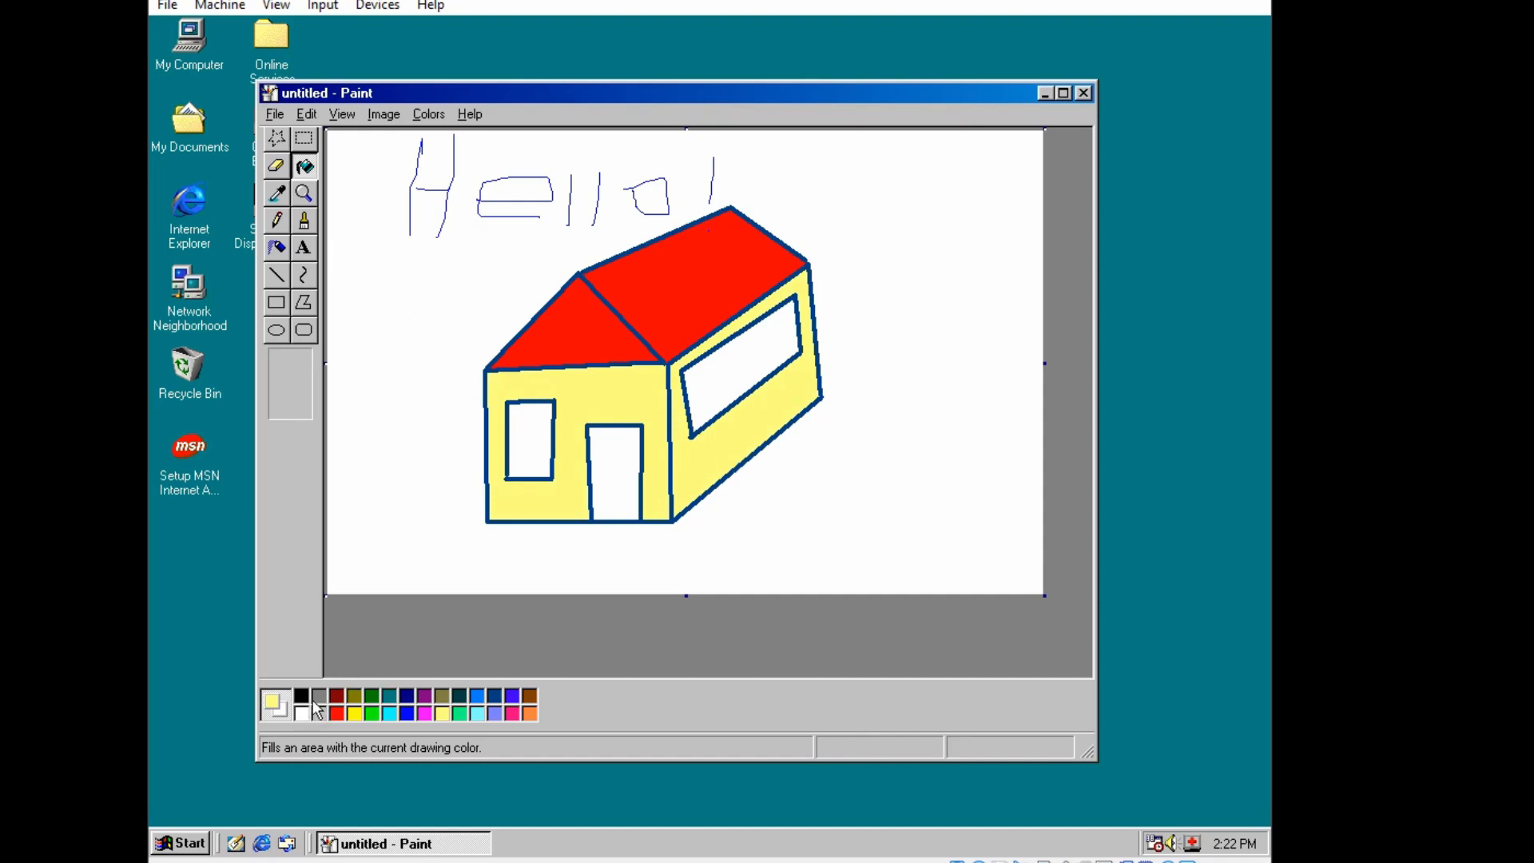
# Fill the door with bright green and both windows with black
pyautogui.click(372, 711)
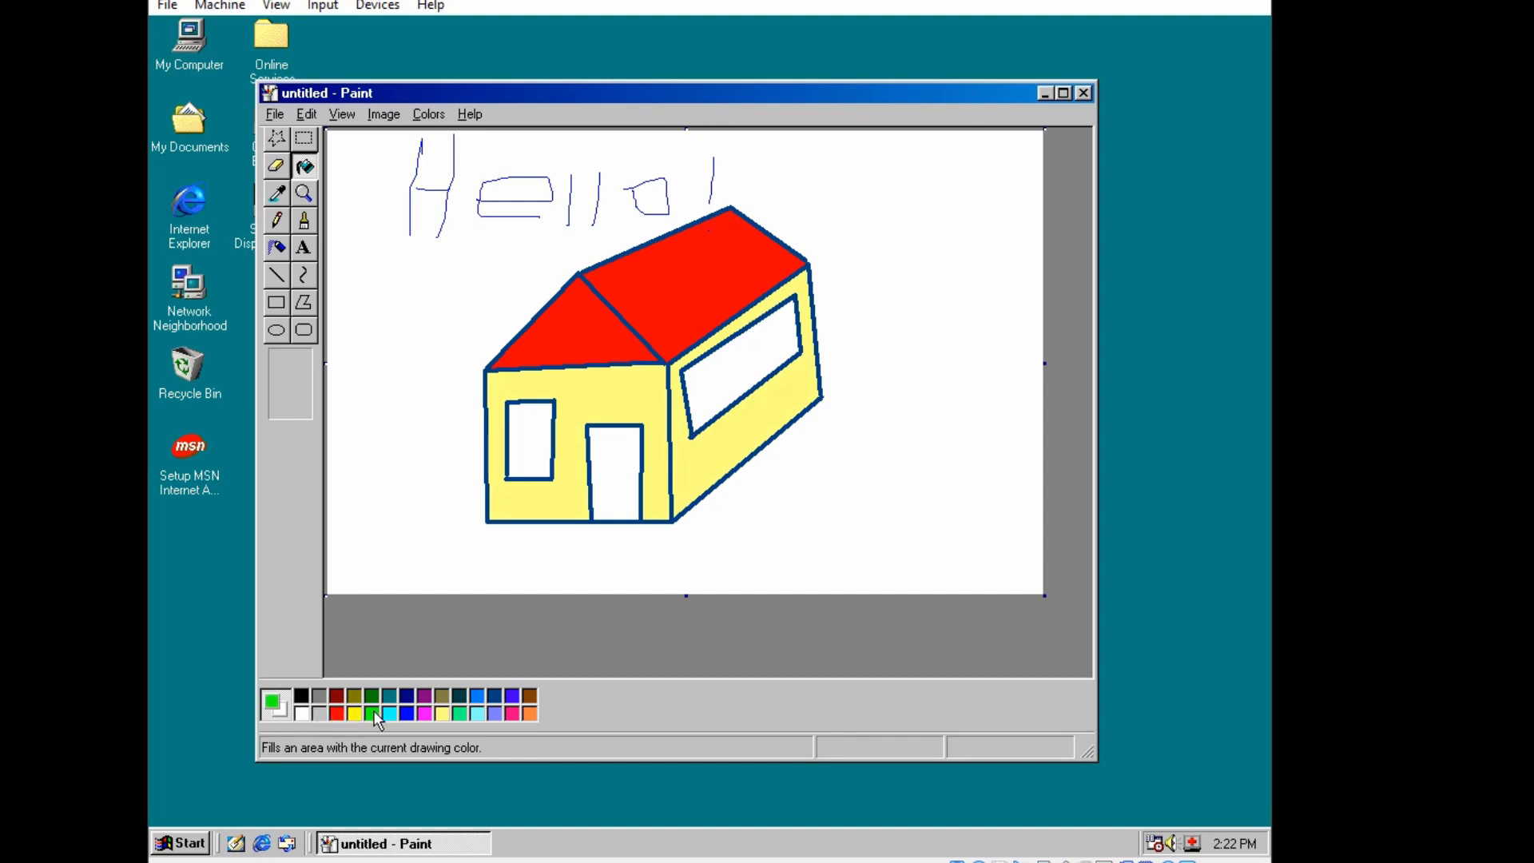
pyautogui.click(622, 452)
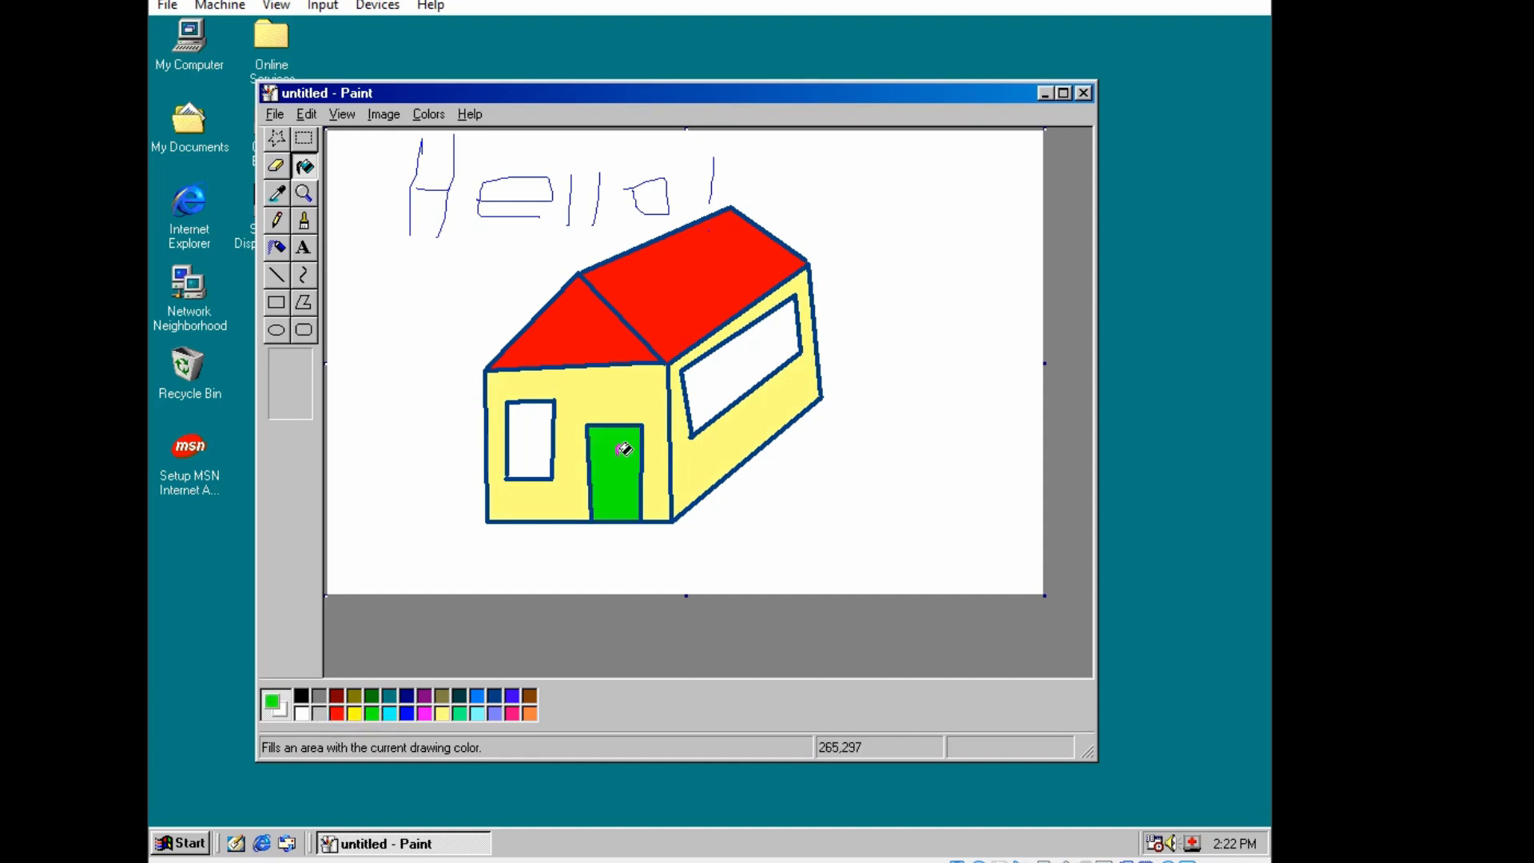
pyautogui.click(301, 697)
pyautogui.click(535, 427)
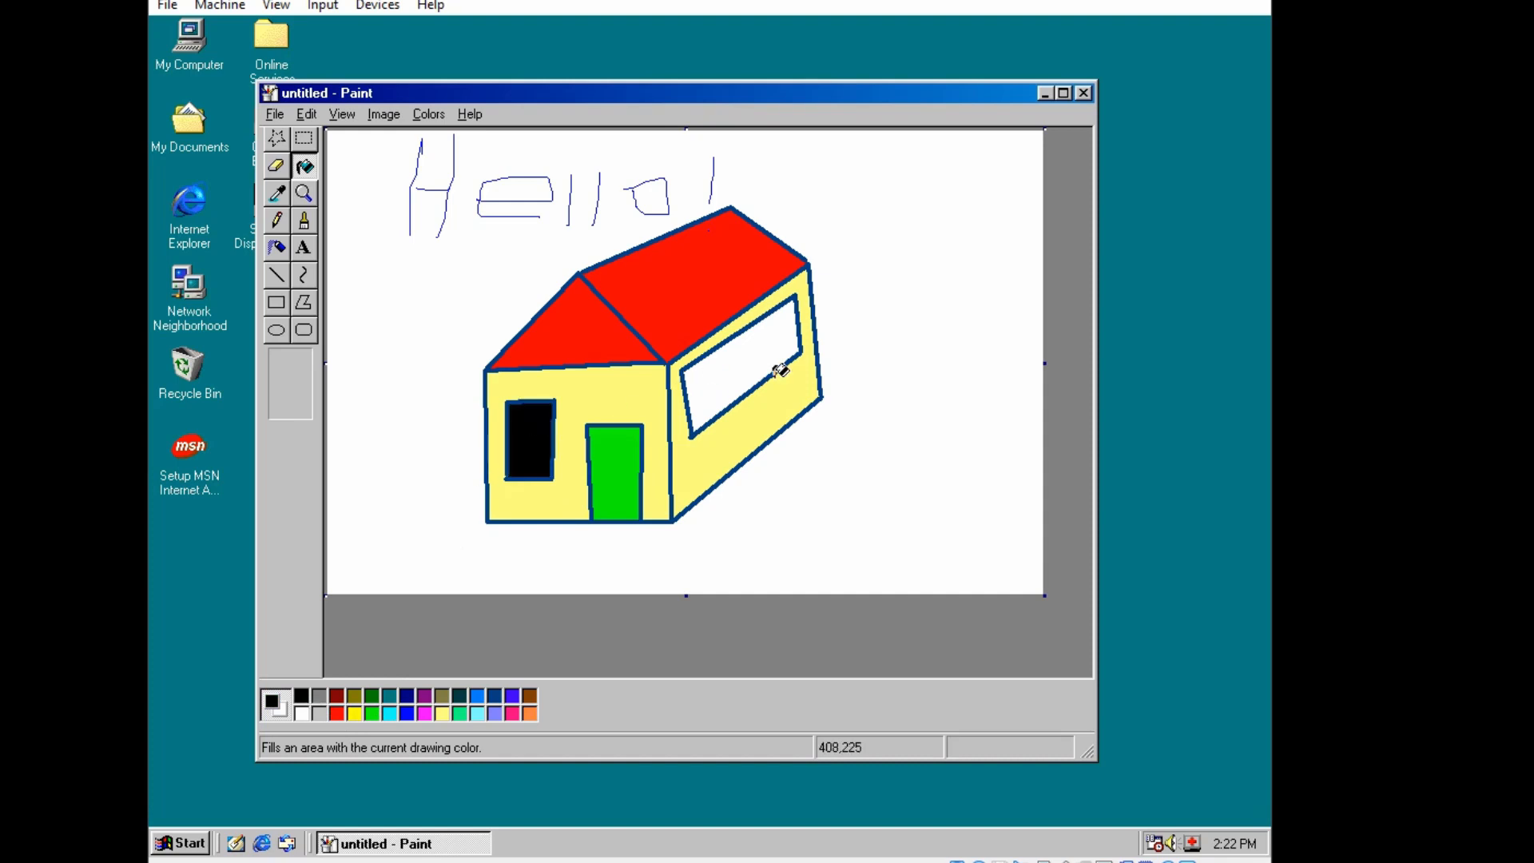
pyautogui.click(748, 361)
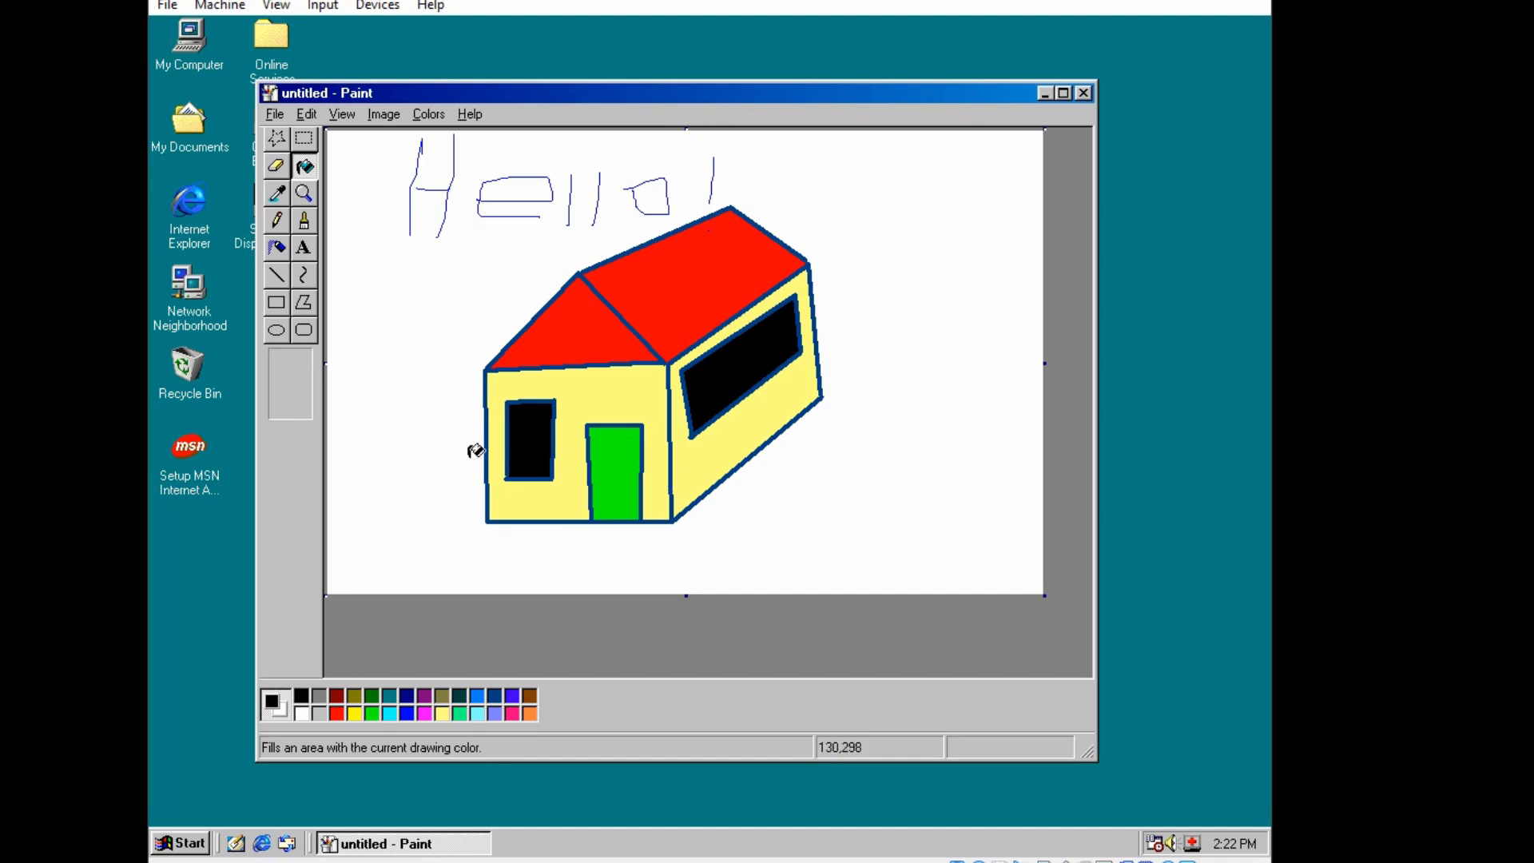
# Spray blue graffiti-like lettering with the Airbrush on the side wall below the long window
pyautogui.click(277, 249)
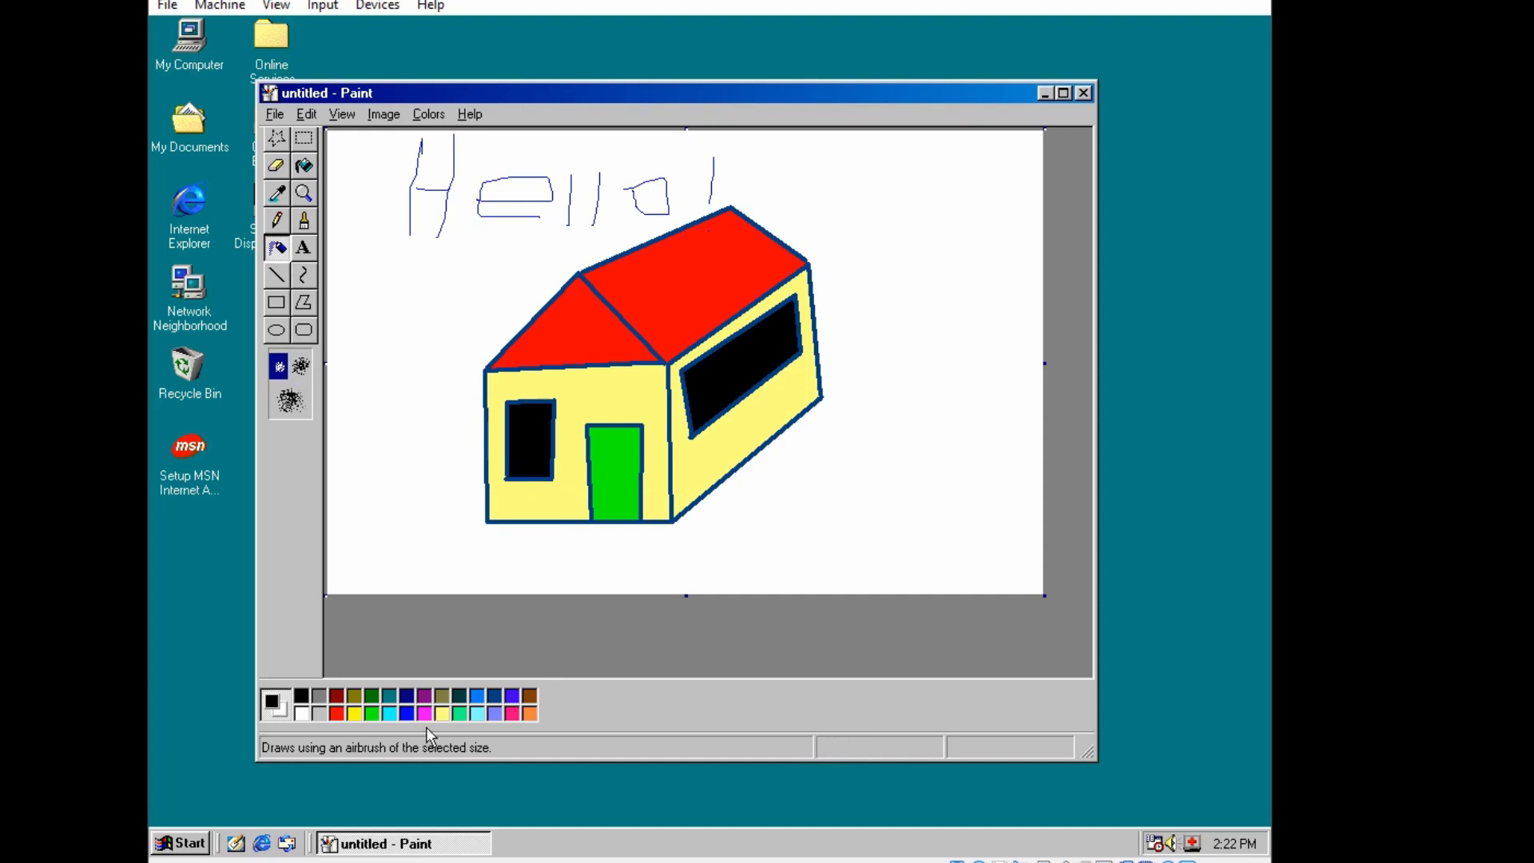
pyautogui.click(495, 712)
pyautogui.click(411, 713)
pyautogui.click(690, 456)
pyautogui.moveTo(686, 457)
pyautogui.mouseDown()
pyautogui.moveTo(693, 486)
pyautogui.moveTo(726, 475)
pyautogui.moveTo(727, 428)
pyautogui.moveTo(742, 447)
pyautogui.moveTo(764, 403)
pyautogui.moveTo(769, 431)
pyautogui.moveTo(810, 397)
pyautogui.moveTo(786, 407)
pyautogui.mouseUp()
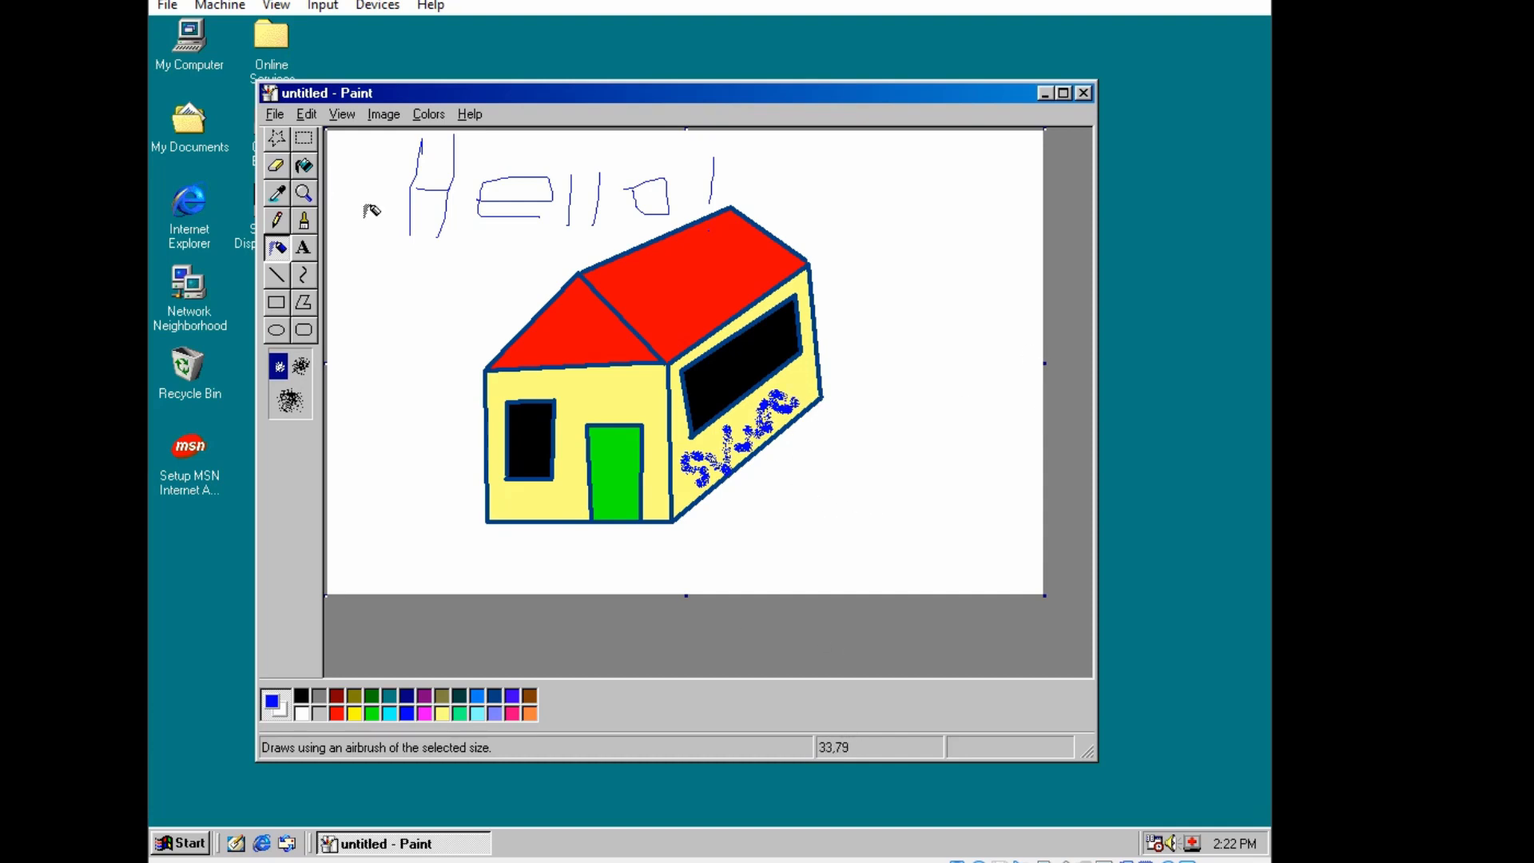
# Save the house drawing as a 24-bit bitmap named untitled in My Documents and close Paint
pyautogui.click(275, 115)
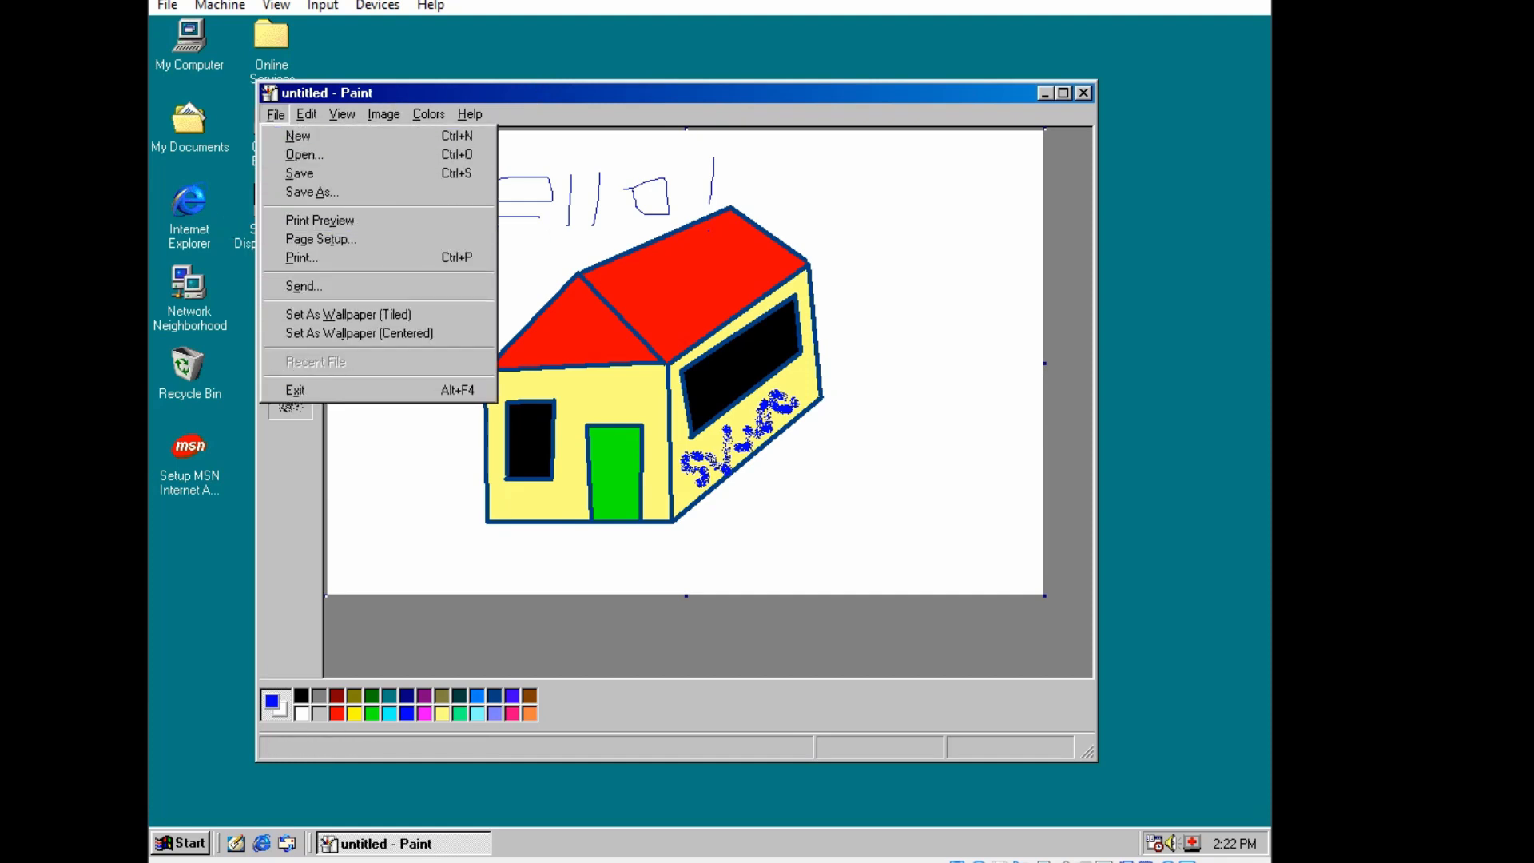
pyautogui.click(381, 192)
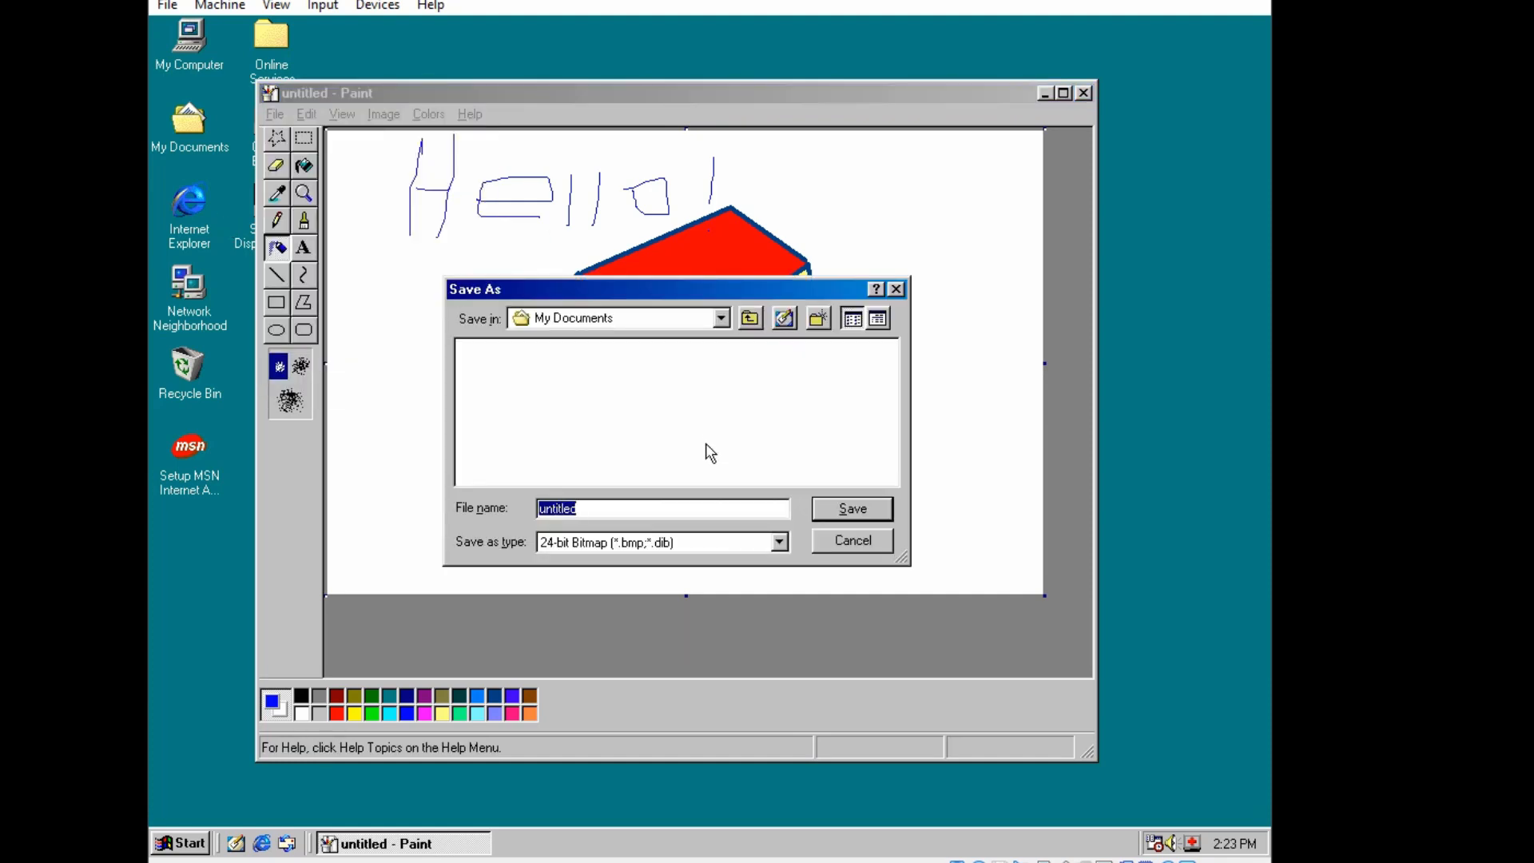
pyautogui.click(848, 509)
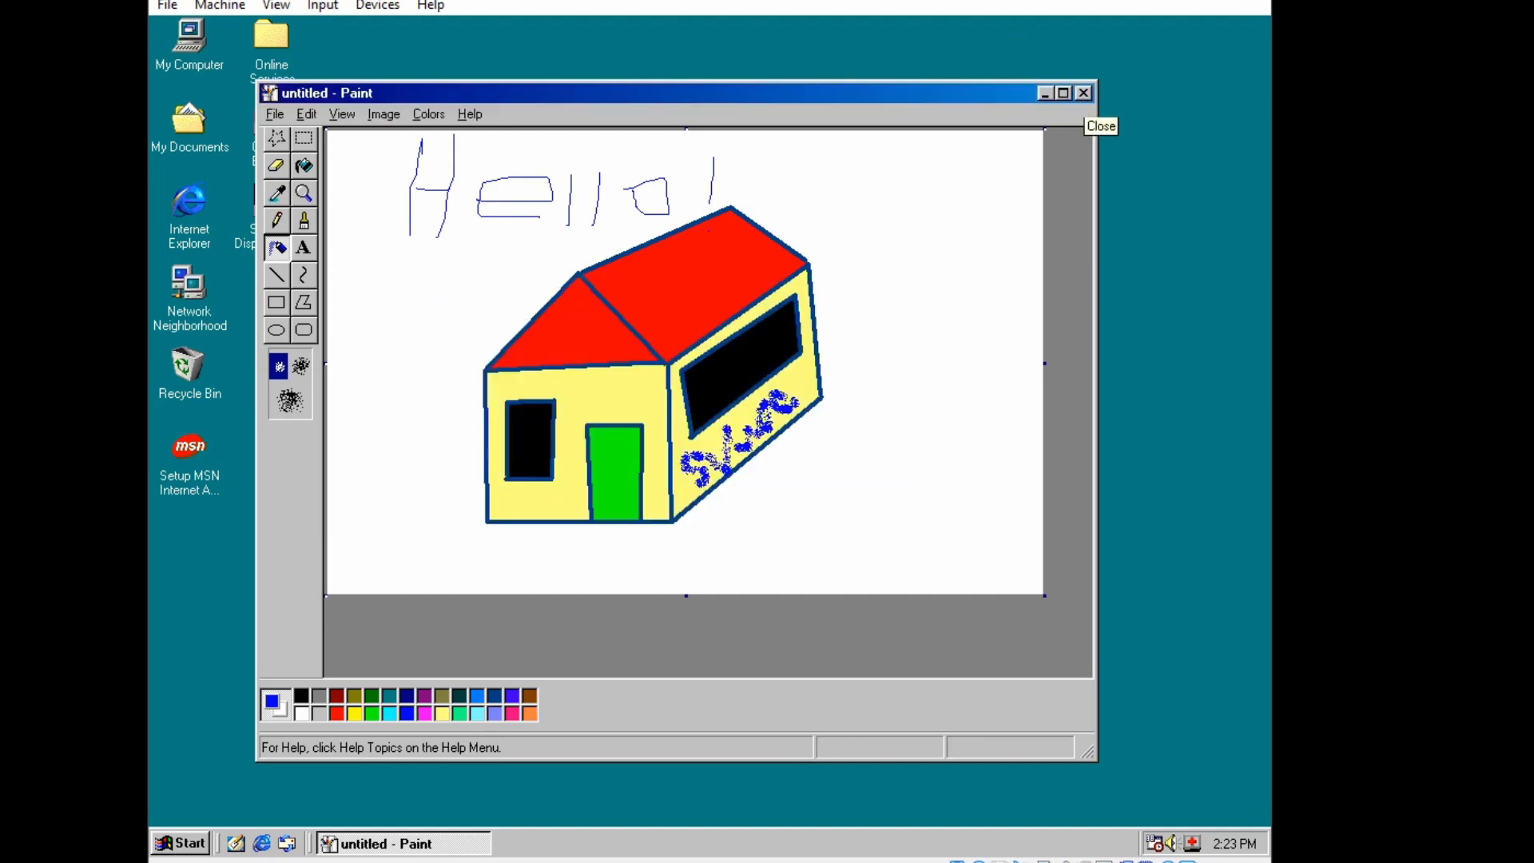
pyautogui.click(1082, 93)
pyautogui.rightClick(566, 378)
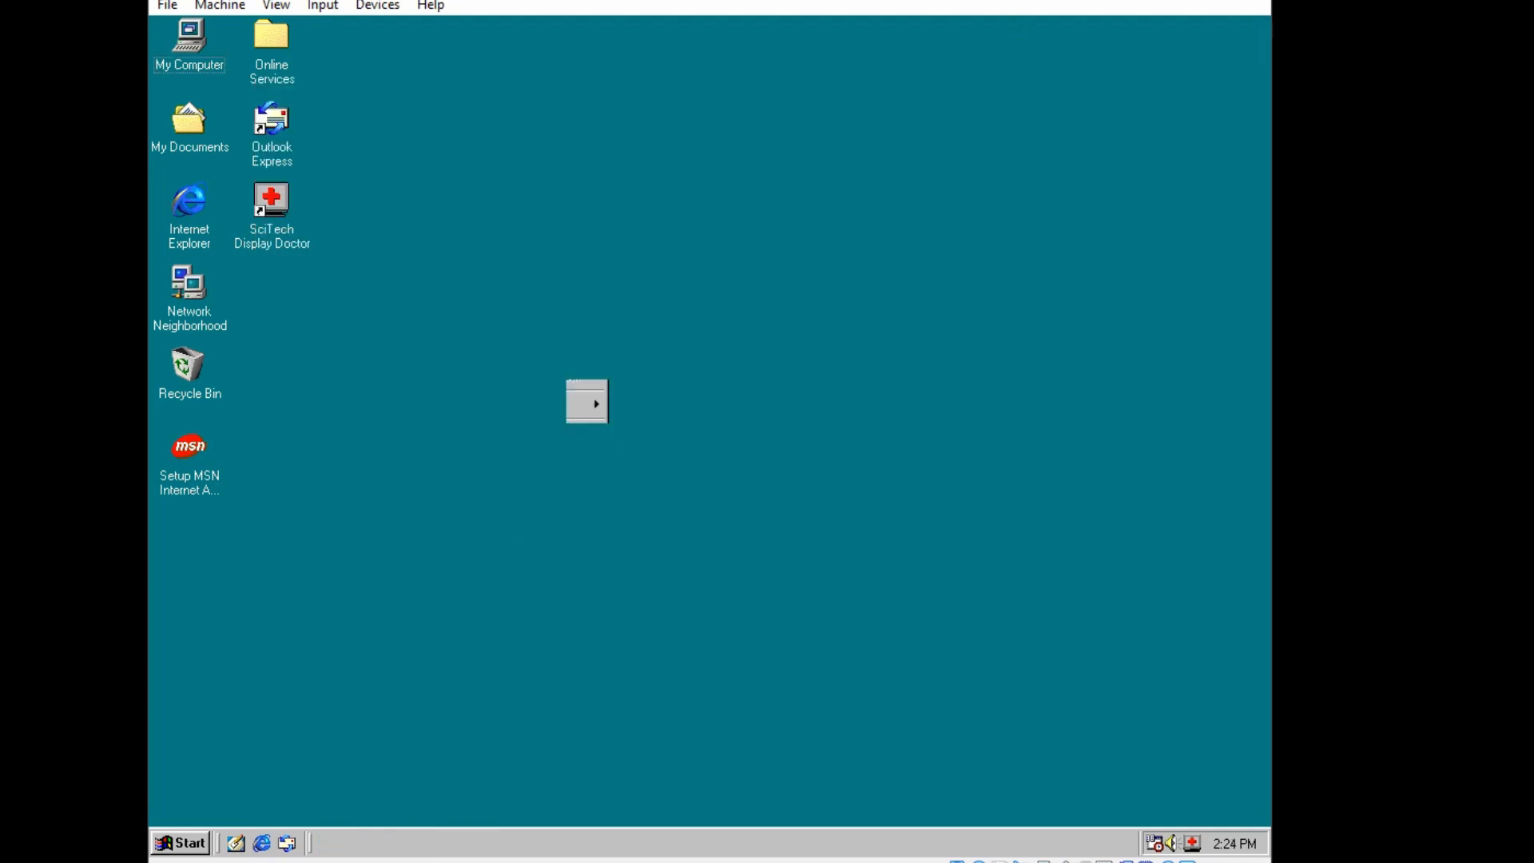
pyautogui.click(524, 559)
# Try to open a command prompt by running cmd from the Run dialog
pyautogui.click(185, 844)
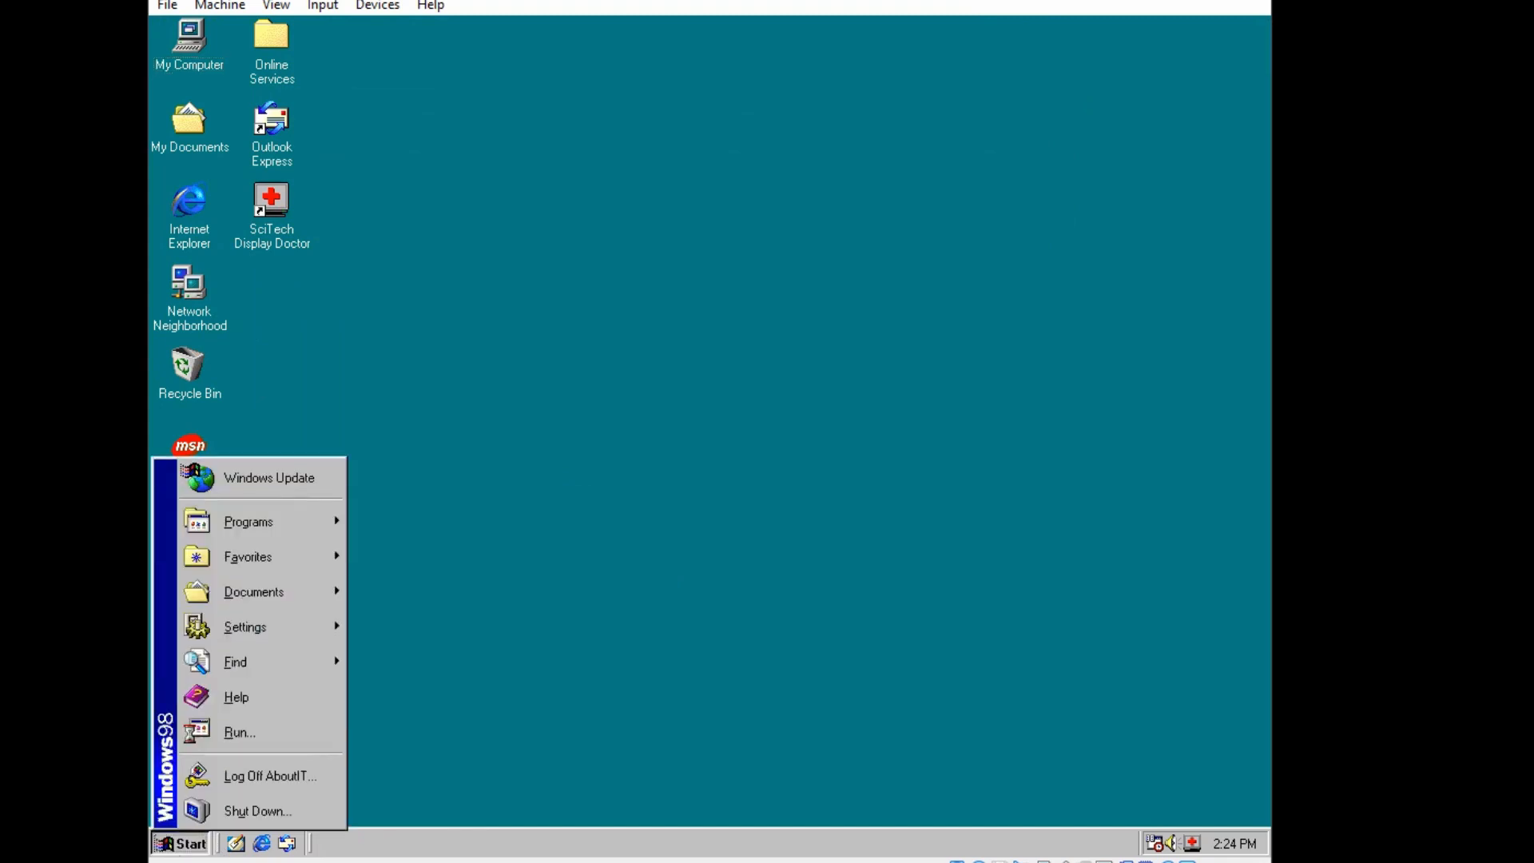
pyautogui.click(254, 732)
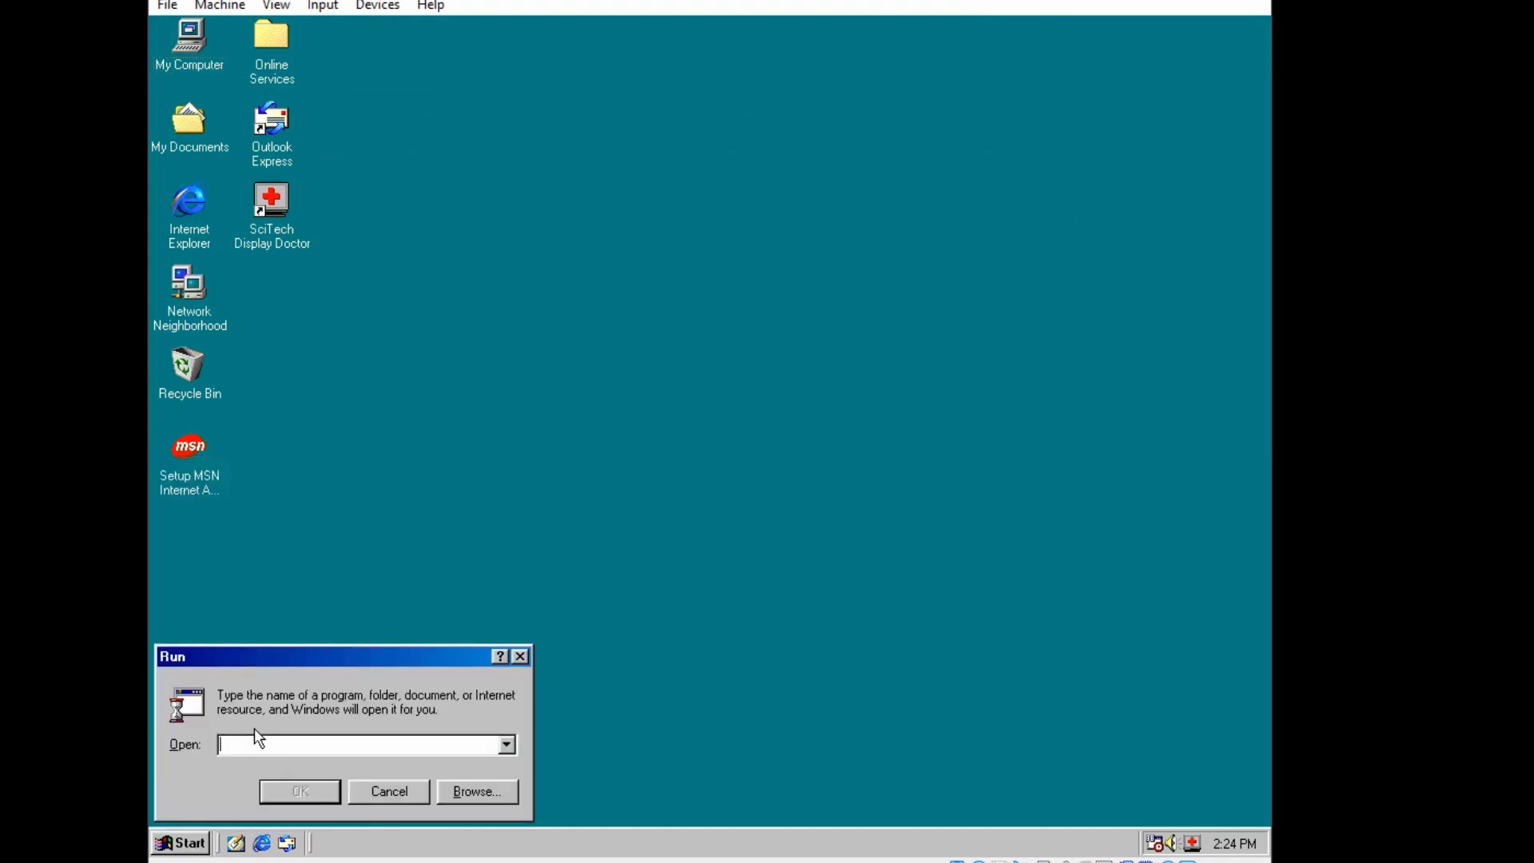
pyautogui.write('cmd')
pyautogui.press('Return')
pyautogui.press('Return')
# Open the MS-DOS prompt by running command and switch it to full screen
pyautogui.write('command')
pyautogui.press('Return')
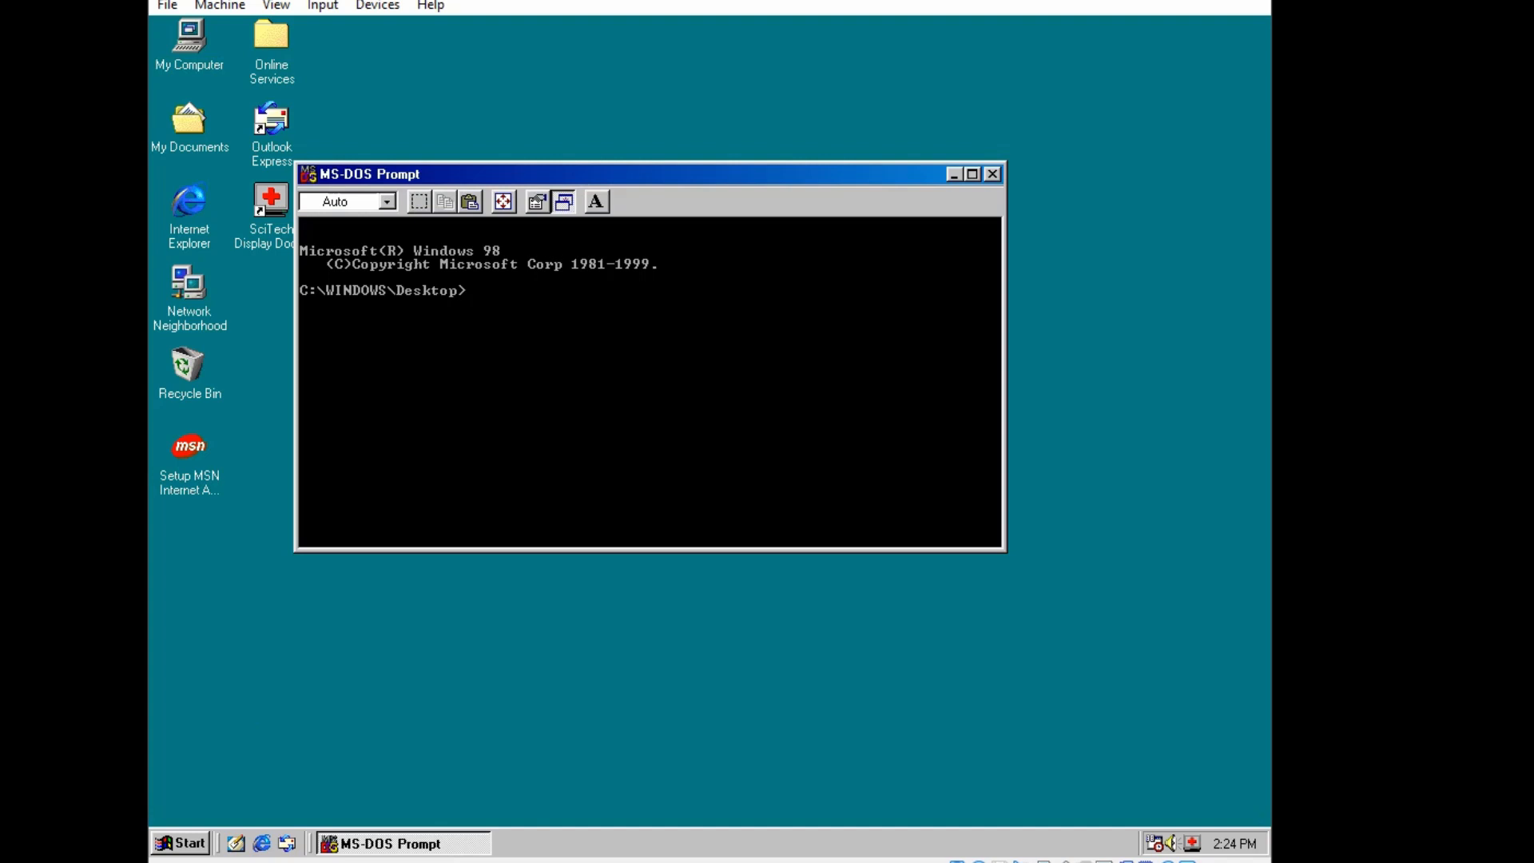
pyautogui.click(502, 202)
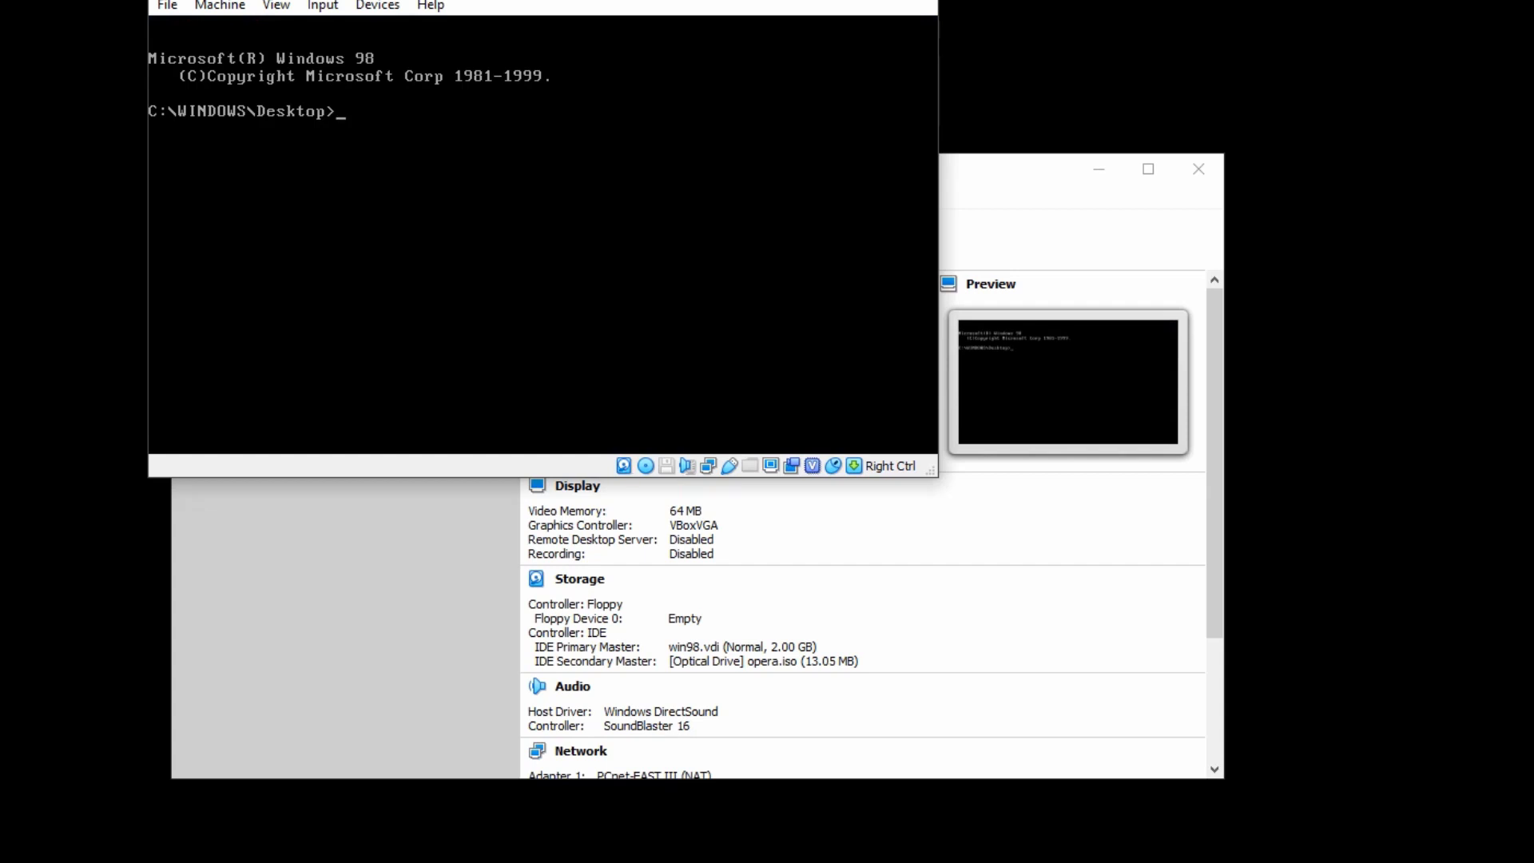
# List the Desktop folder's contents with dir and try the systeminfo command
pyautogui.press('Return')
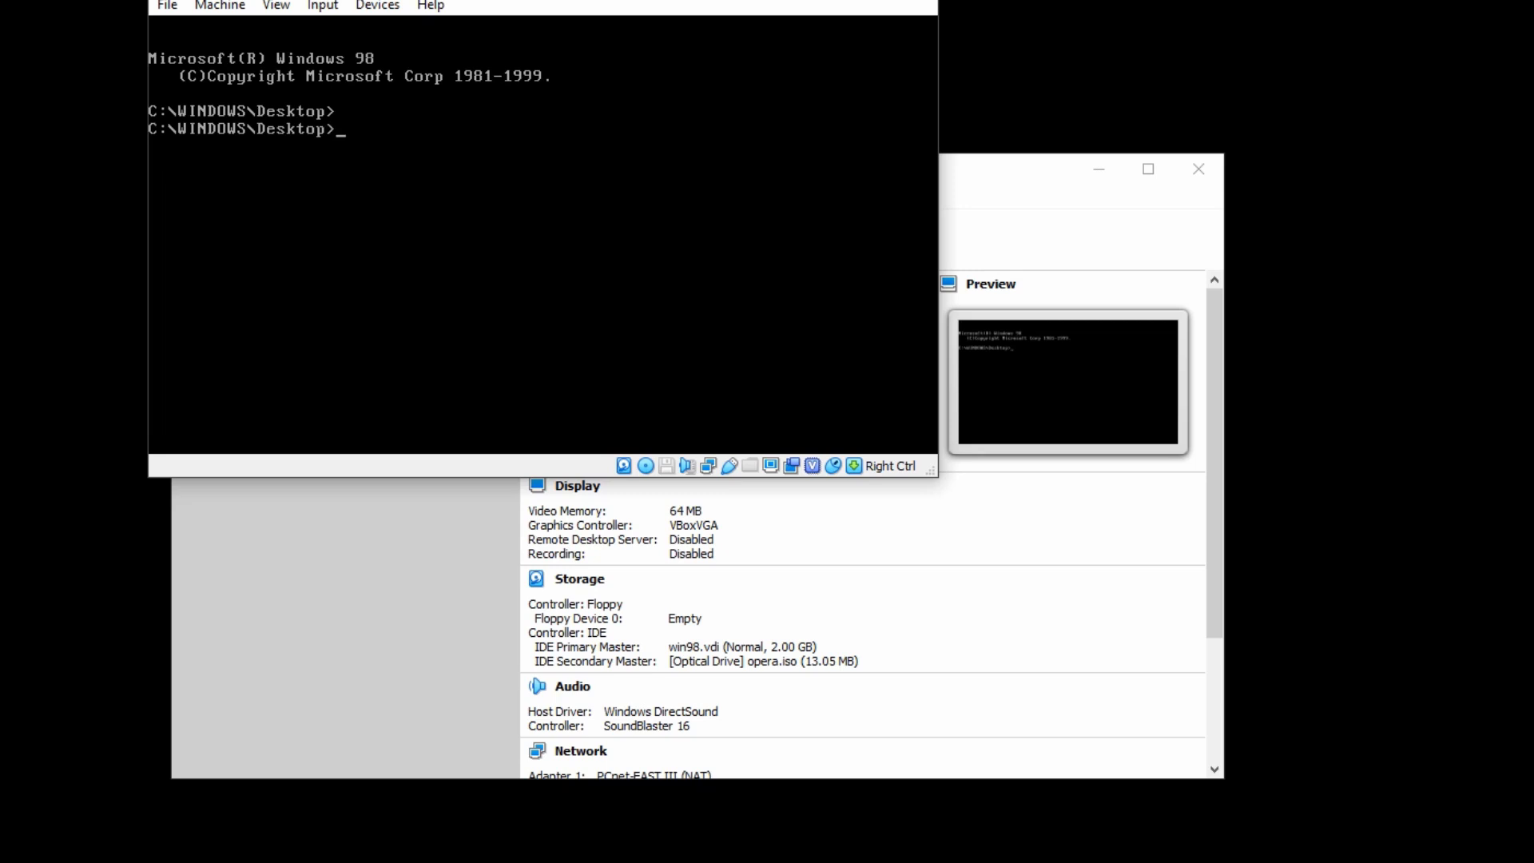
pyautogui.write('dir')
pyautogui.press('Return')
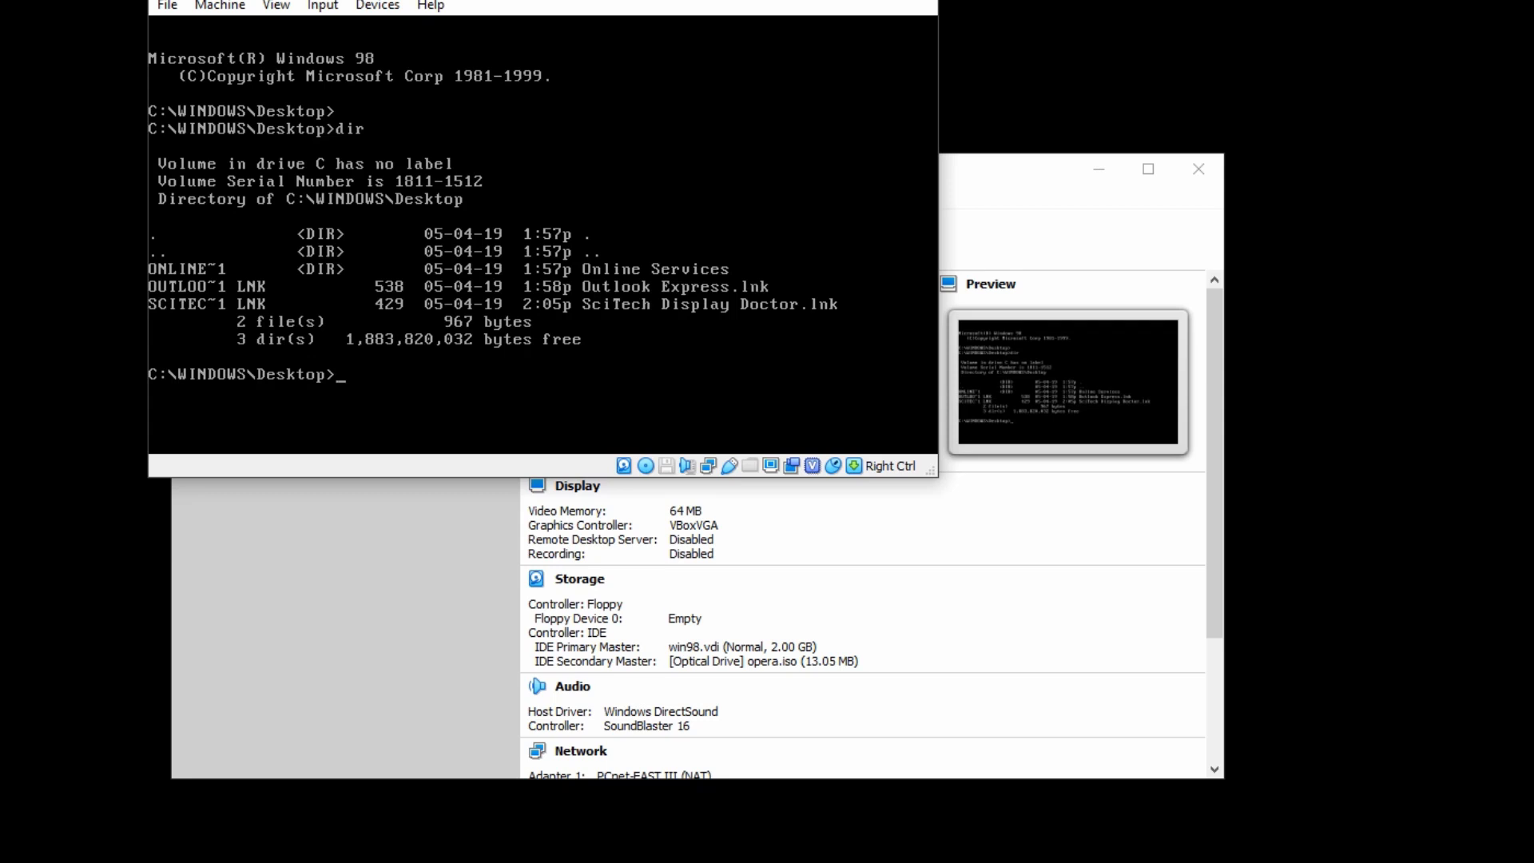
pyautogui.write('systeminfo')
pyautogui.press('Return')
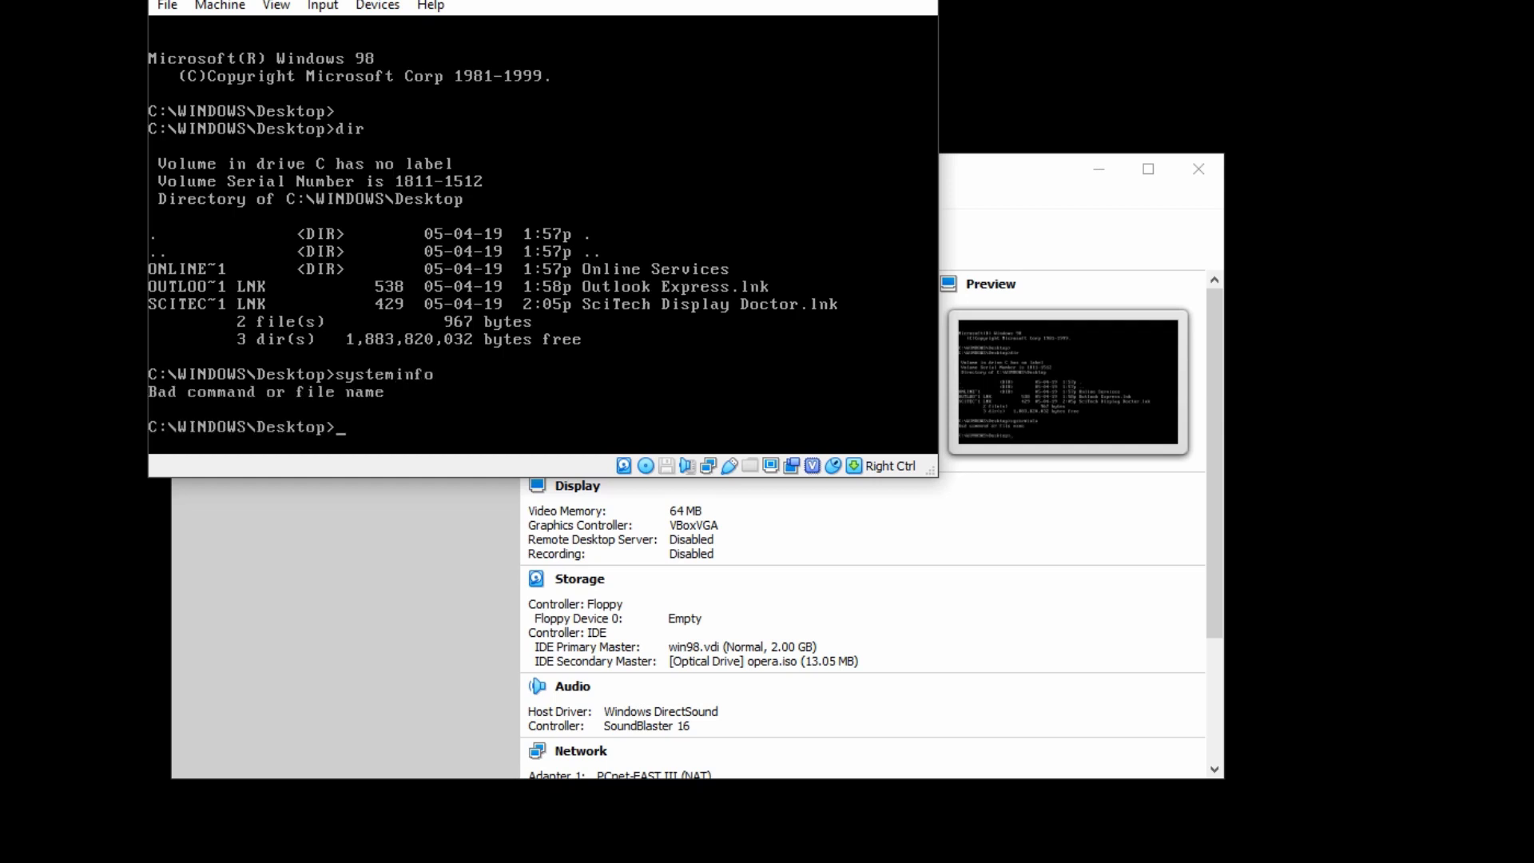
pyautogui.write('ping www.google.com')
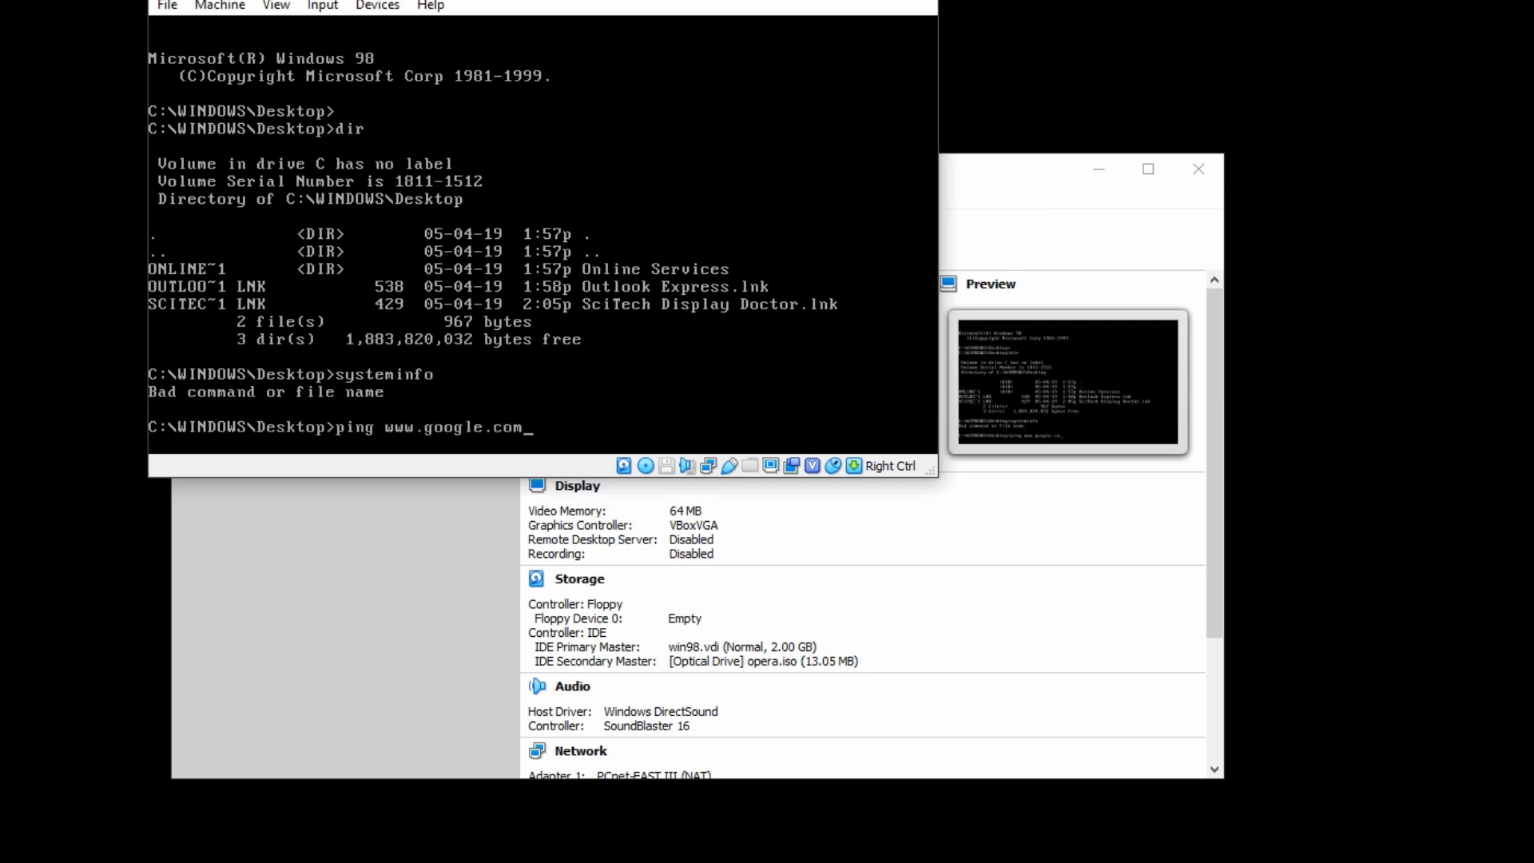
pyautogui.press('Return')
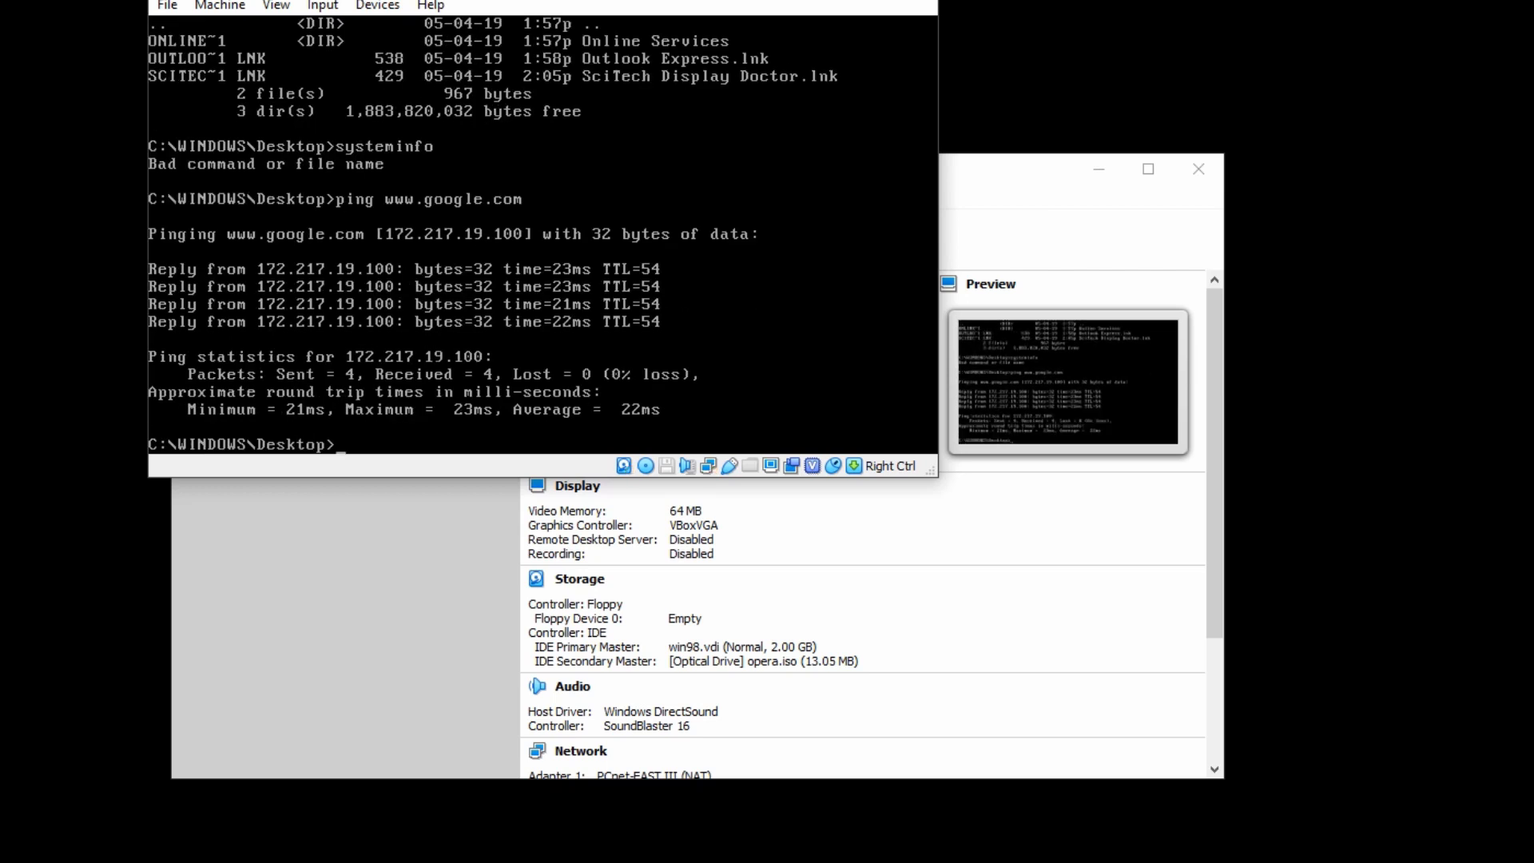
pyautogui.write('hostname')
pyautogui.press('Return')
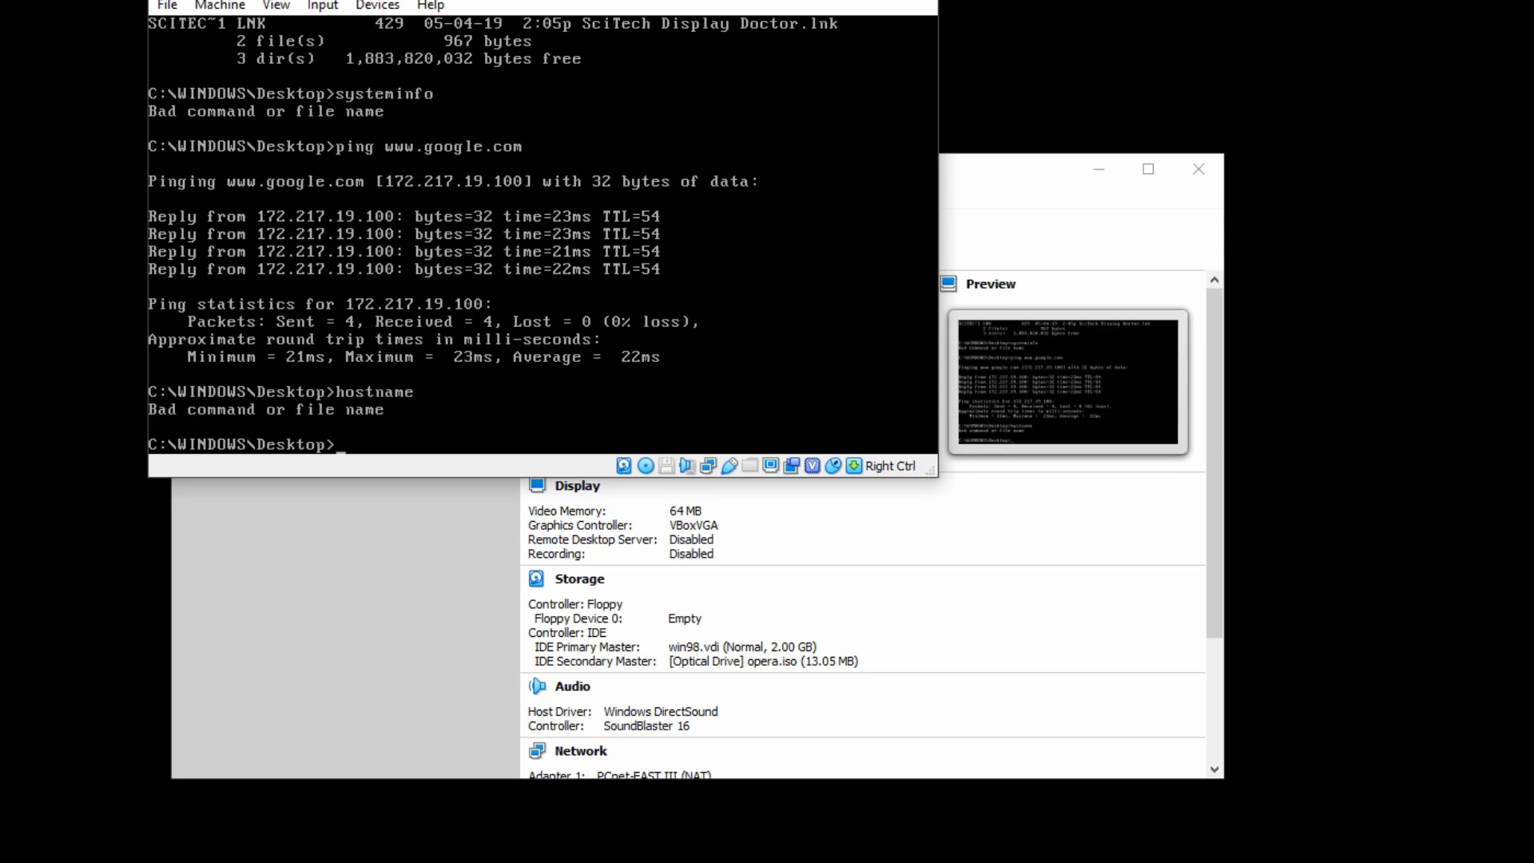
# Exit the MS-DOS prompt and refresh the desktop to clear the leftover window fragment
pyautogui.write('exit')
pyautogui.press('Return')
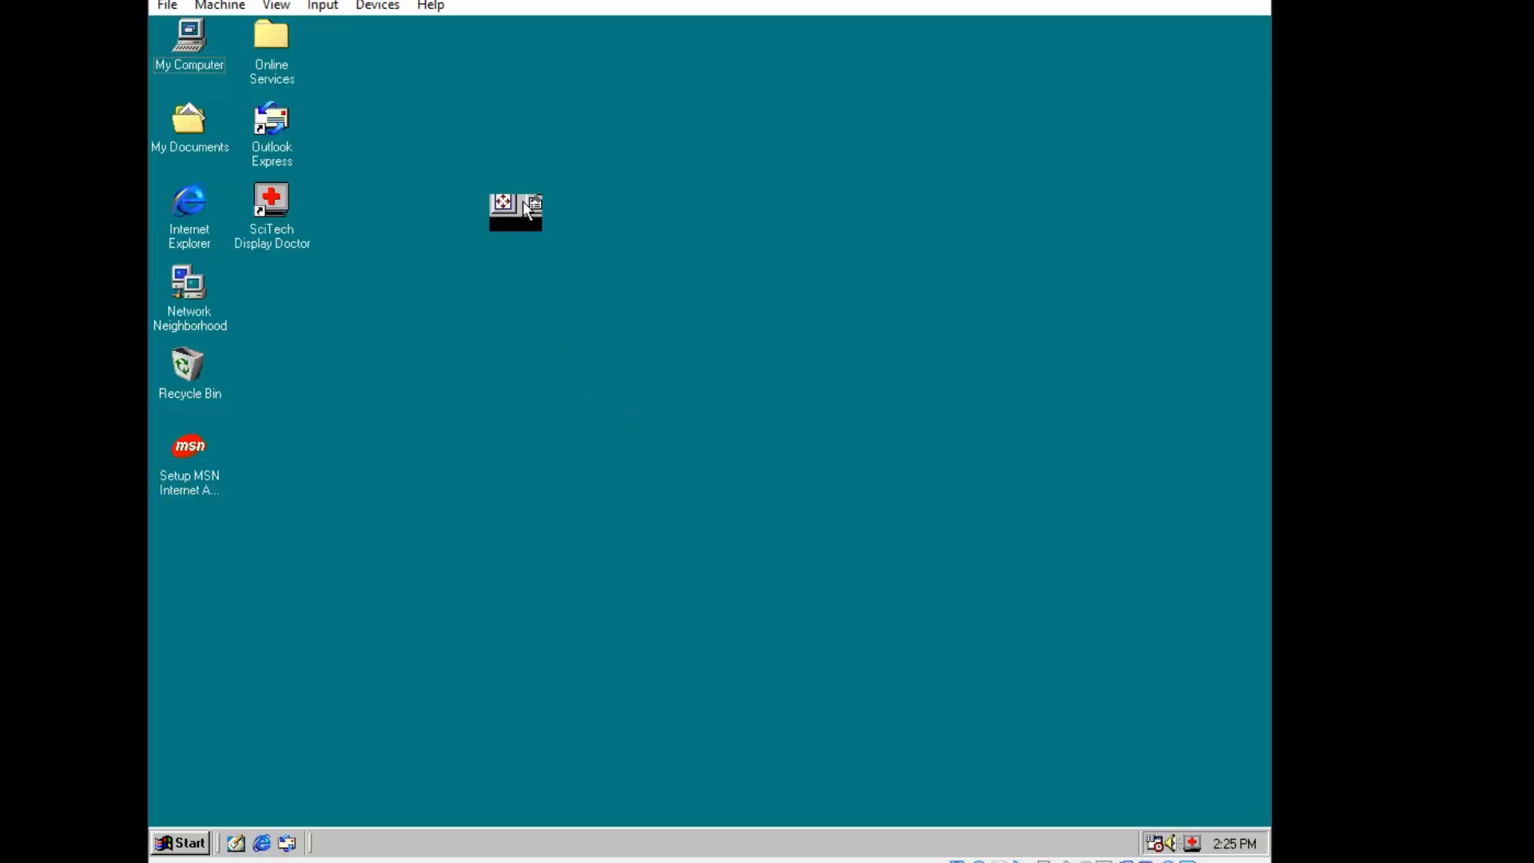
pyautogui.moveTo(466, 196); pyautogui.dragTo(735, 338)
pyautogui.rightClick(735, 338)
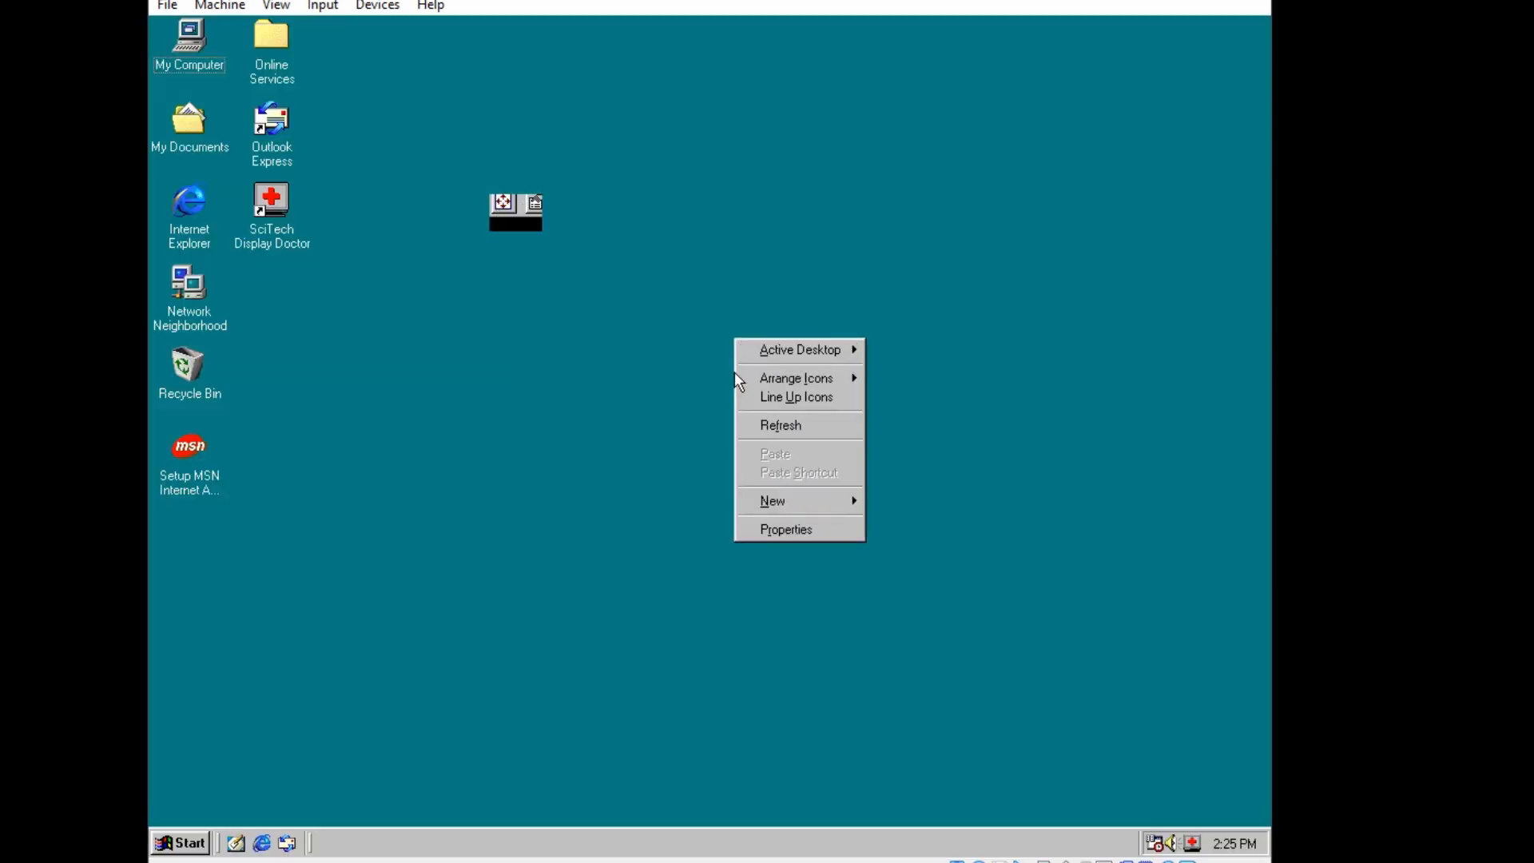
pyautogui.click(781, 426)
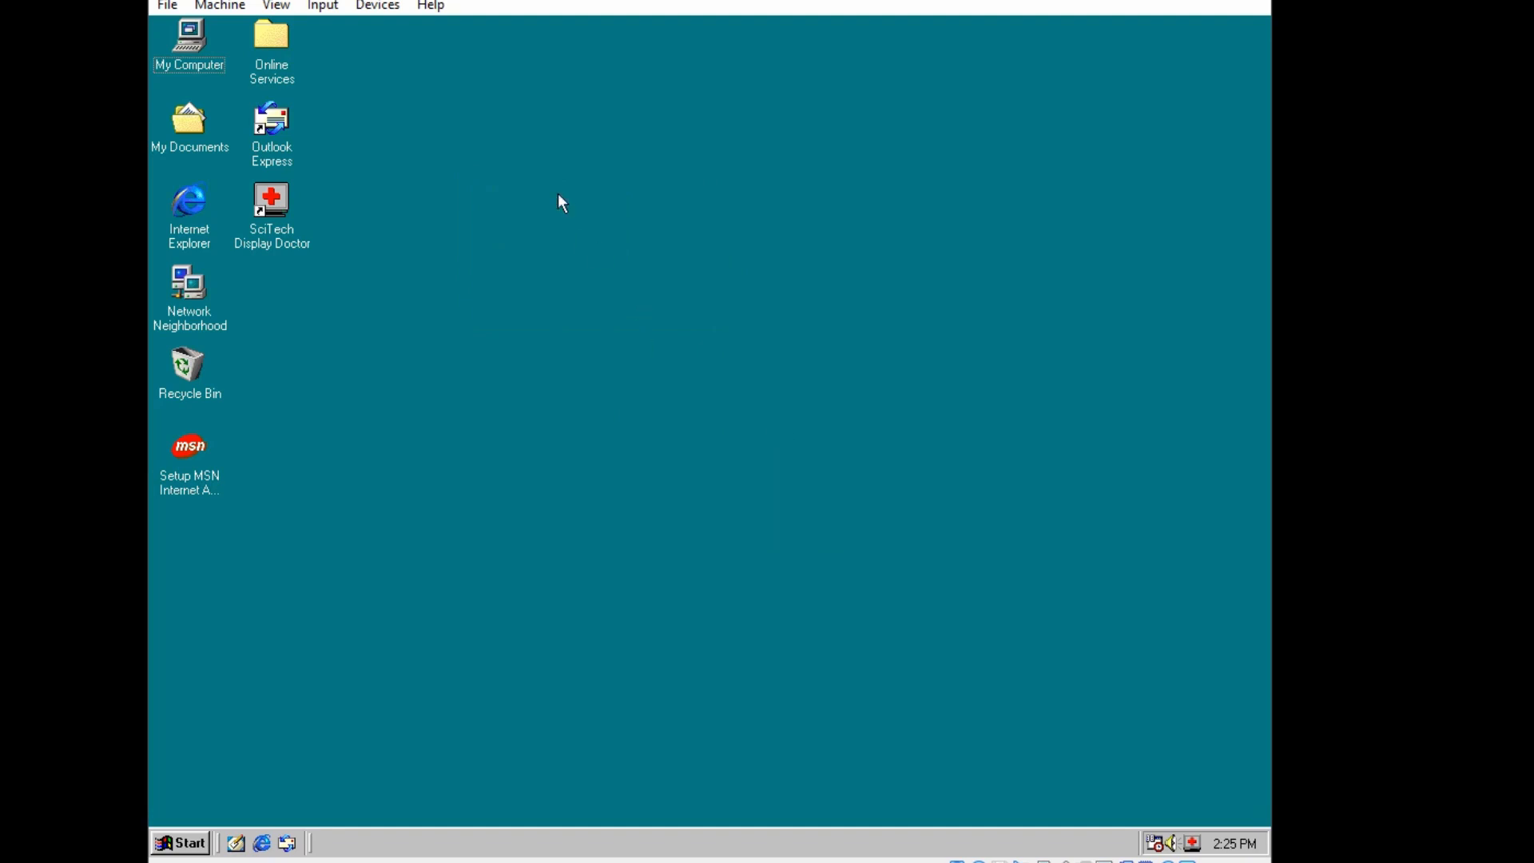
pyautogui.click(189, 369)
pyautogui.click(777, 301)
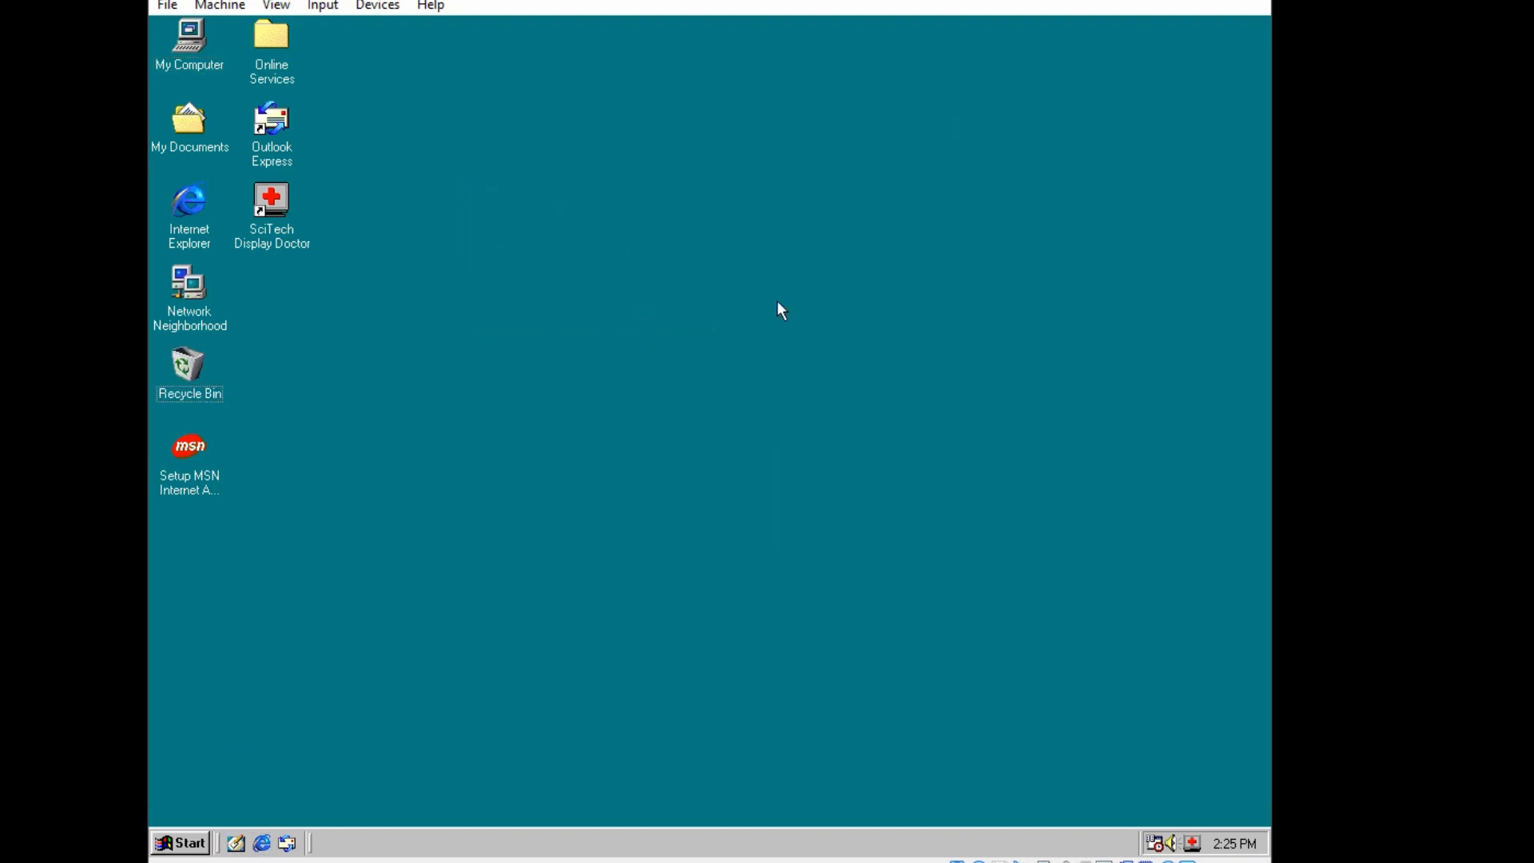